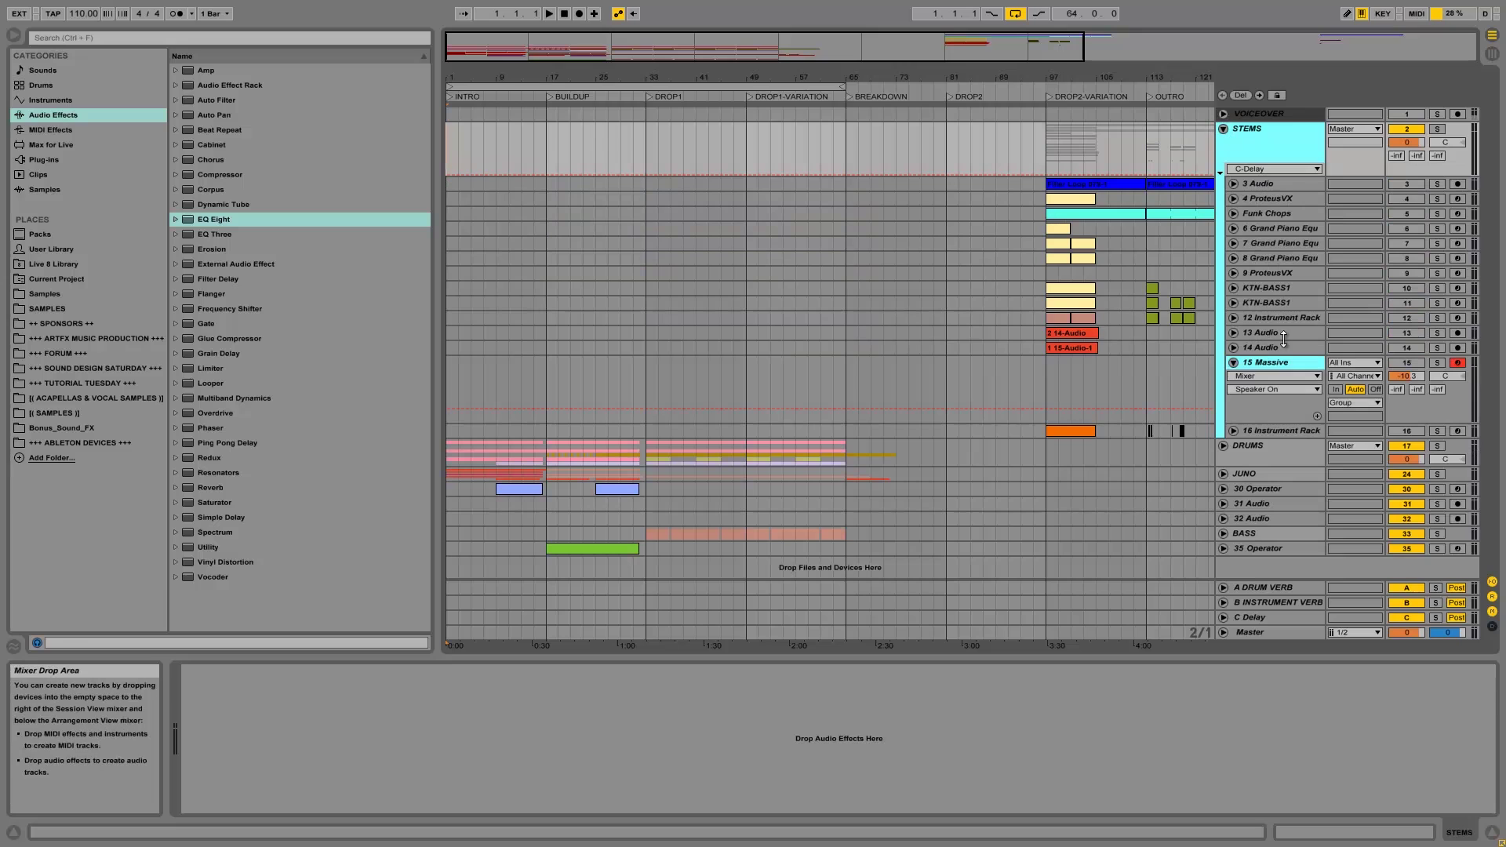
# Step: Solo and audition the 15 Massive and 12 Instrument Rack tracks in the STEMS group to compare their Massive patches
pyautogui.click(1272, 366)
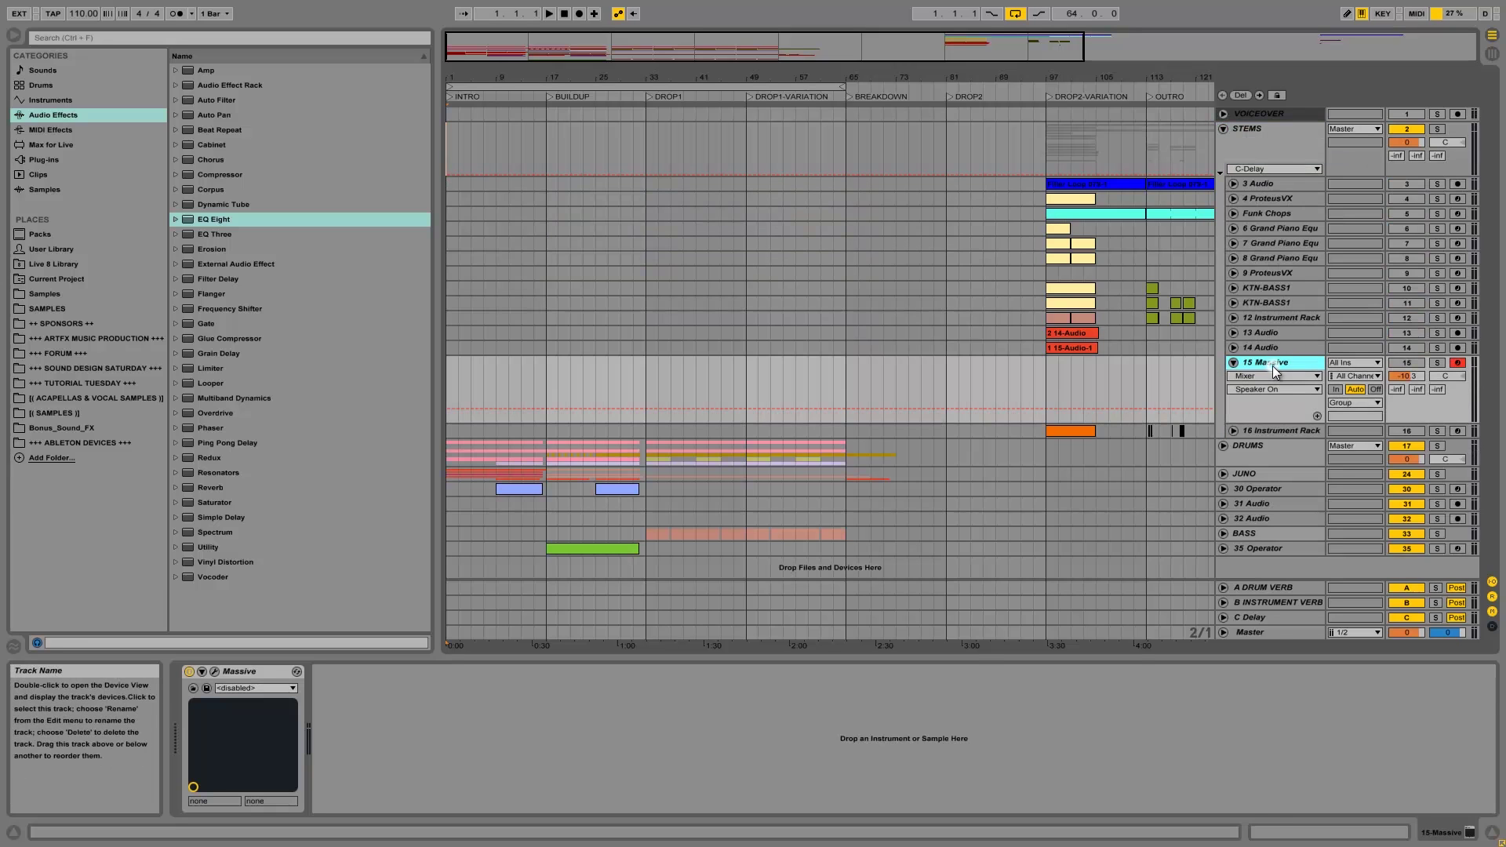
pyautogui.click(1438, 364)
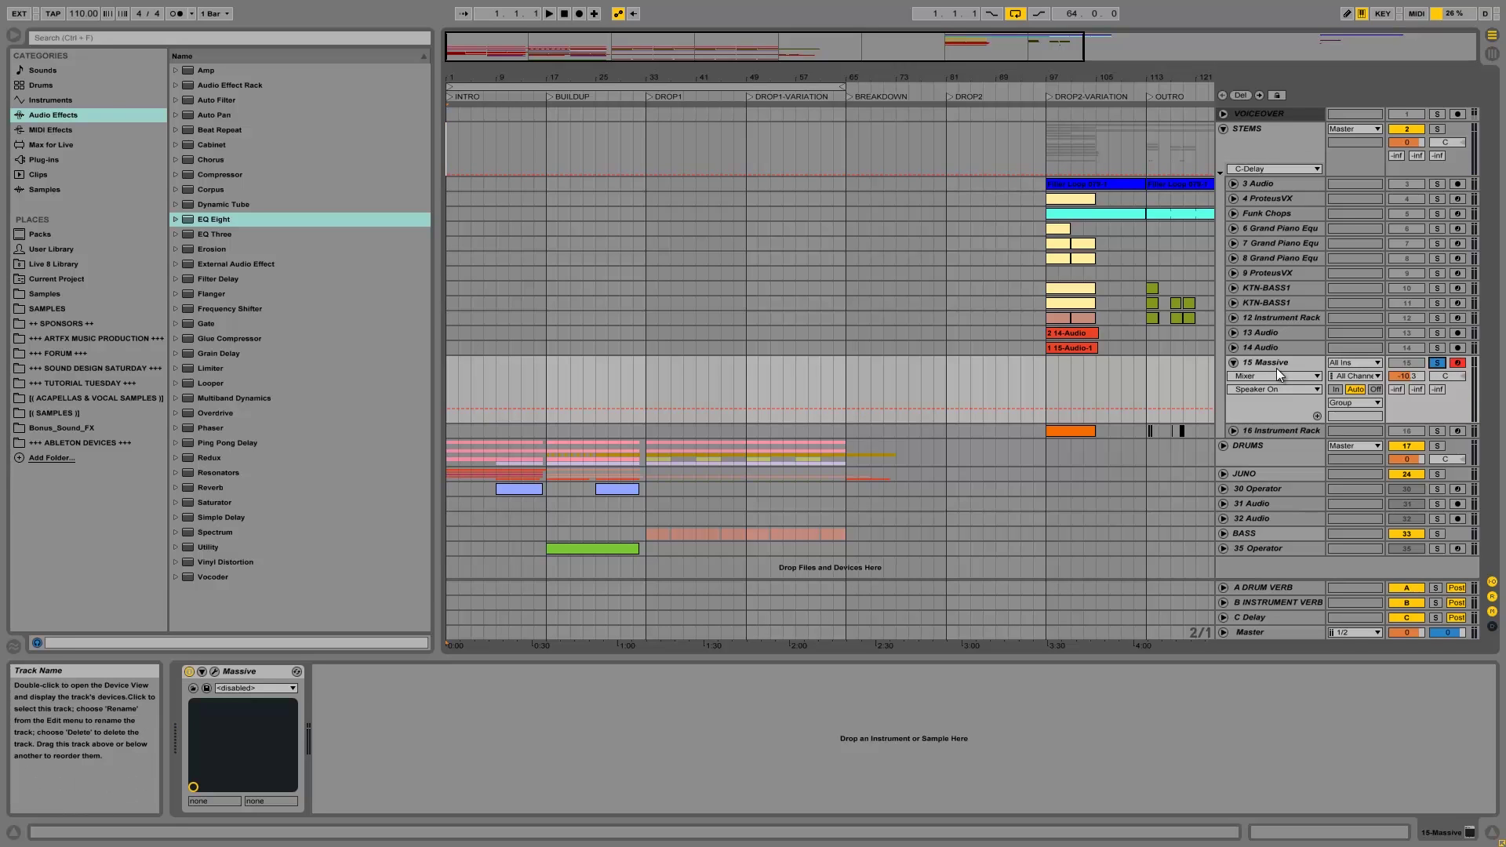
pyautogui.click(1259, 318)
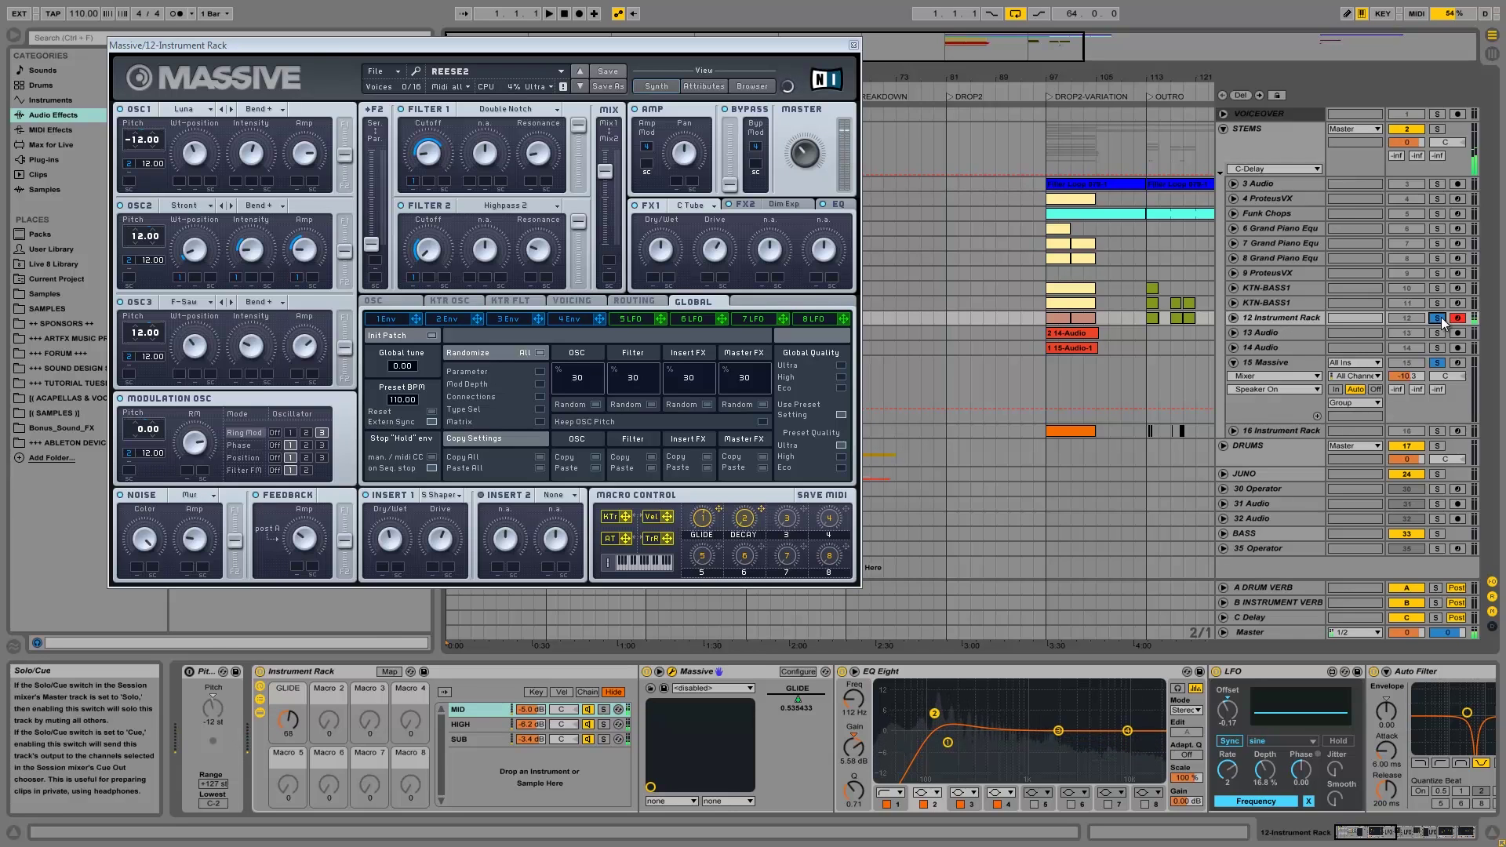
pyautogui.click(1284, 363)
pyautogui.click(1271, 362)
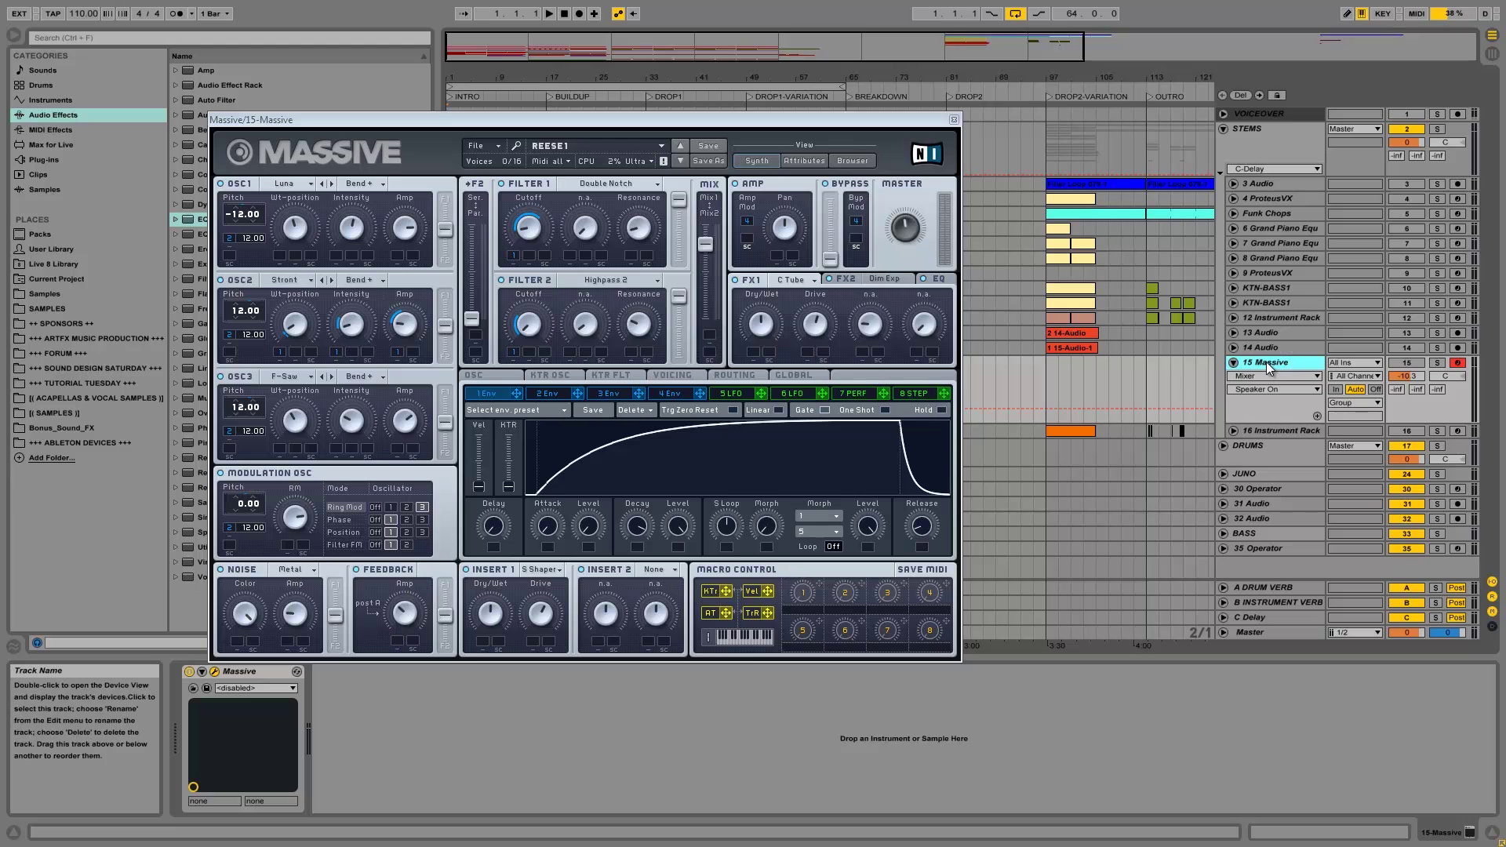
# Step: Move the 15 Massive track from the STEMS group into the BASS group, collapse STEMS and expand BASS
pyautogui.moveTo(1266, 363); pyautogui.dragTo(1252, 536)
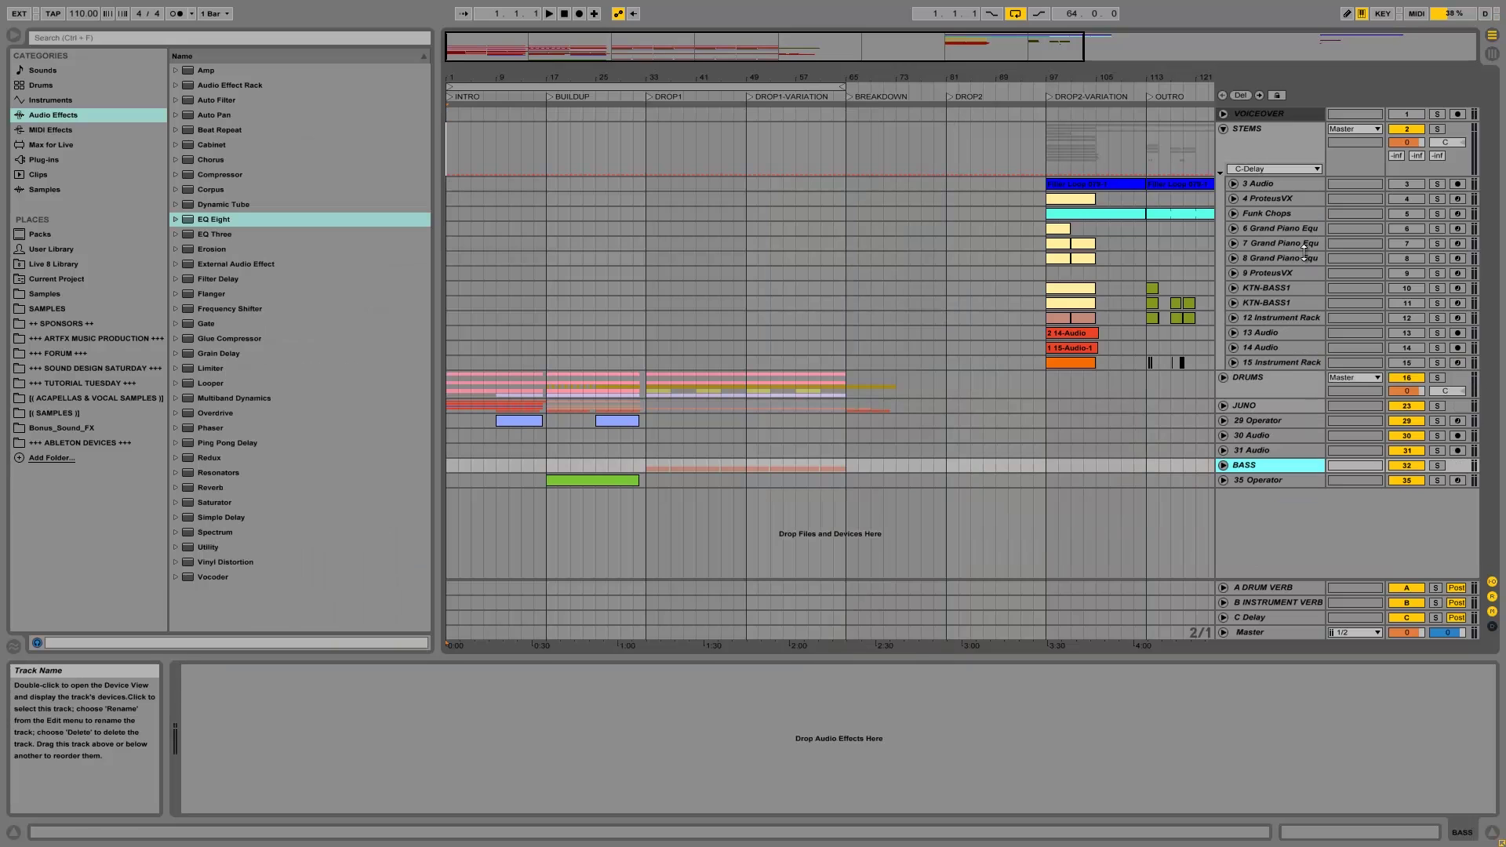
pyautogui.click(1223, 129)
pyautogui.click(1223, 258)
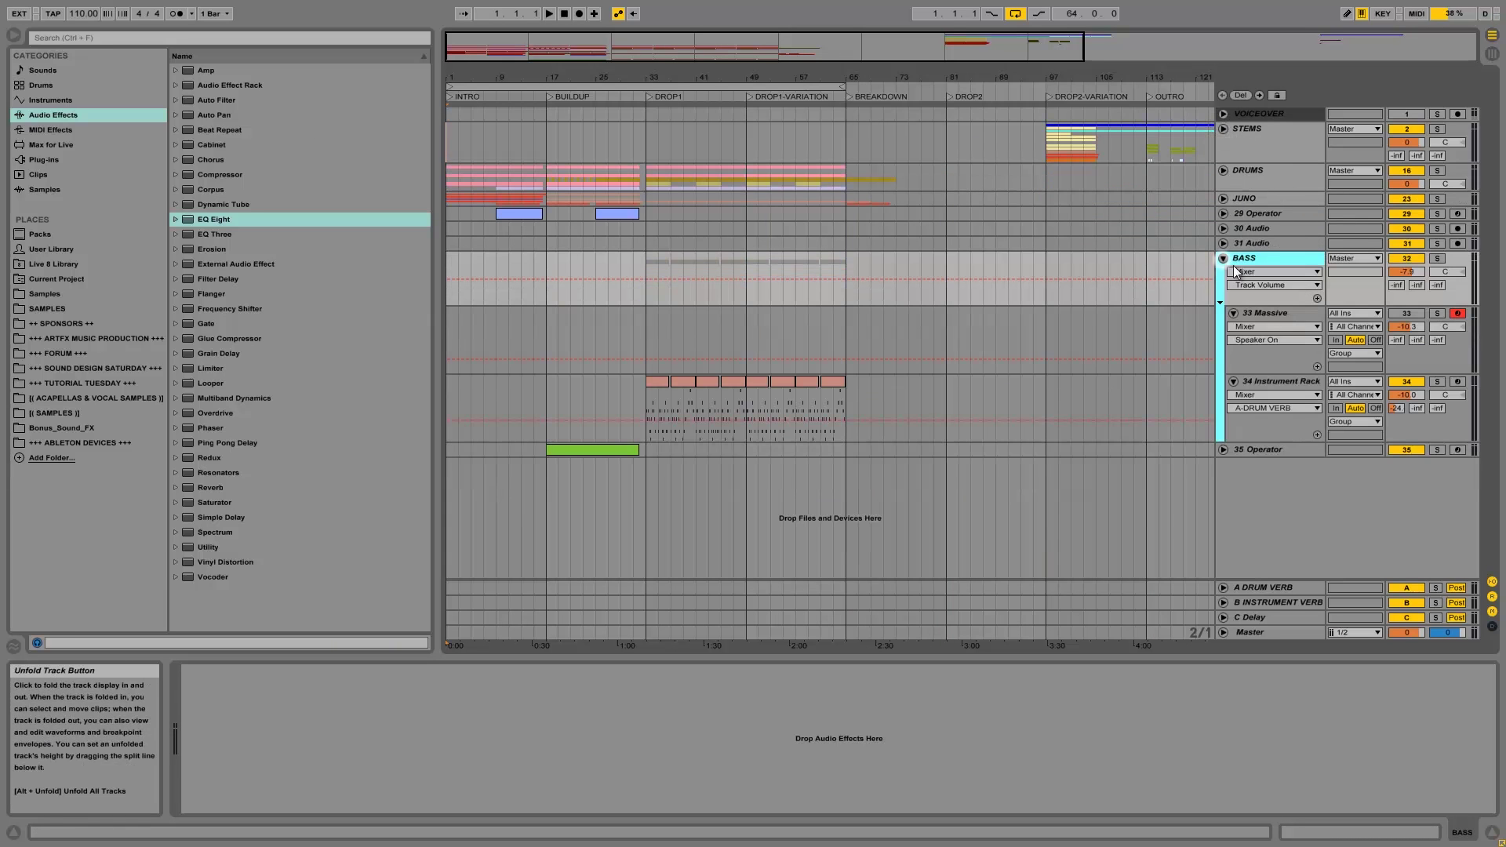
# Step: Solo the Massive track in the BASS group and audition its REESE1 patch, closing the plug-in window when done
pyautogui.click(1291, 321)
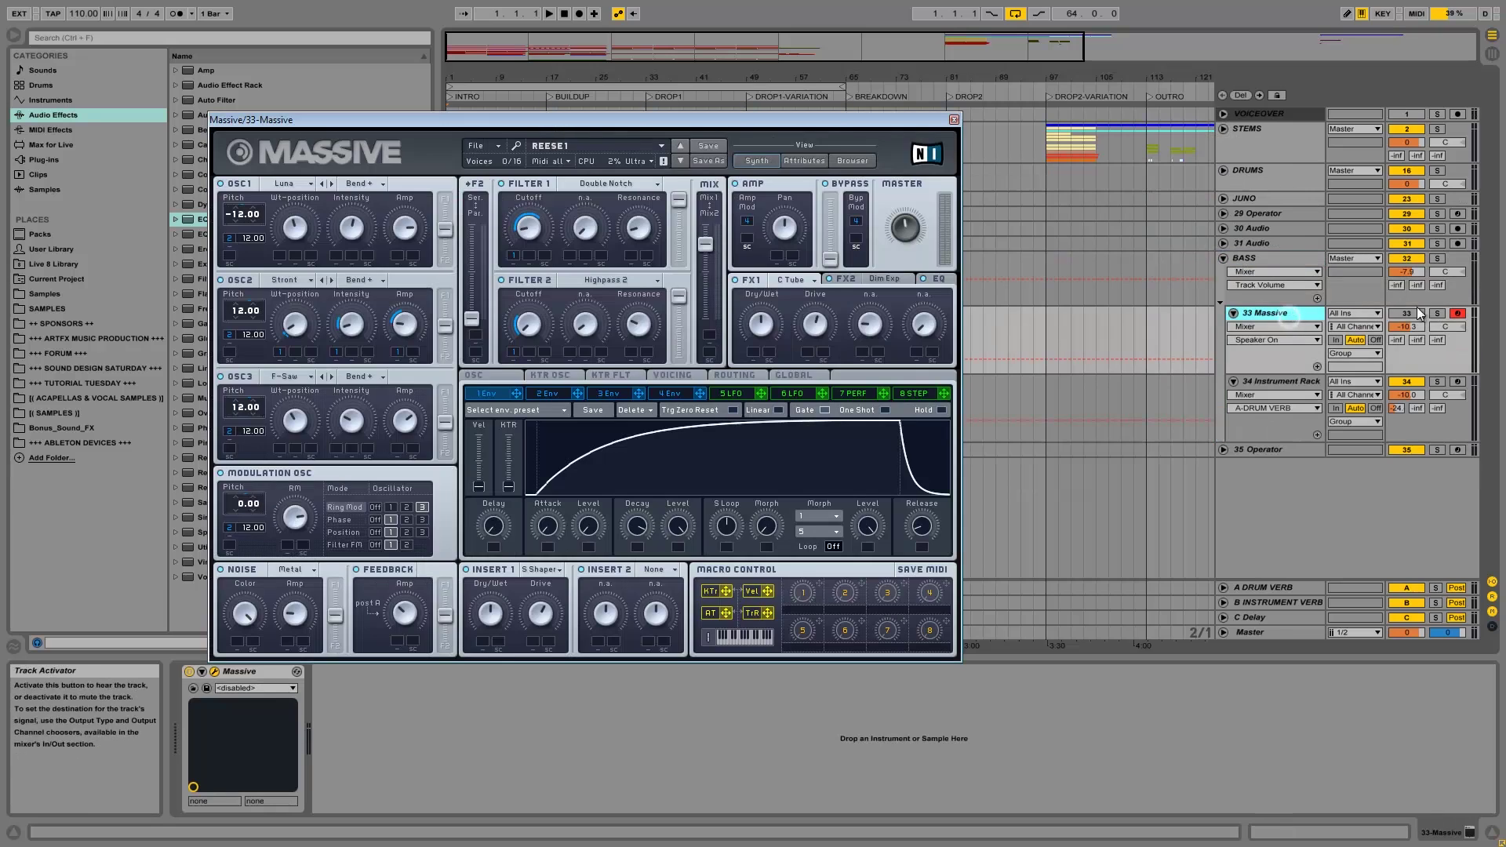
pyautogui.click(1437, 313)
pyautogui.press('space')
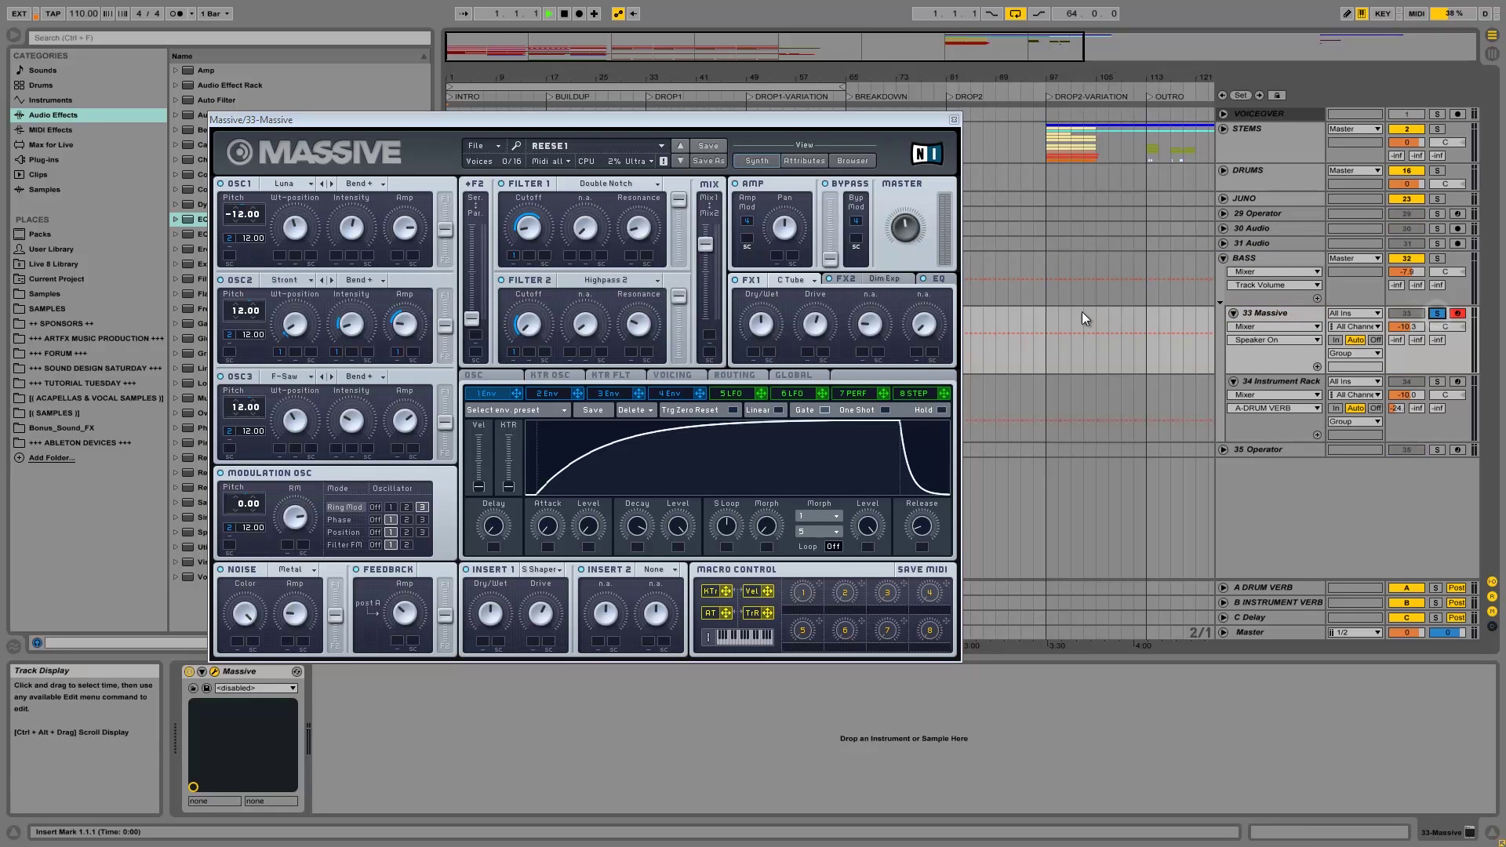
pyautogui.click(953, 119)
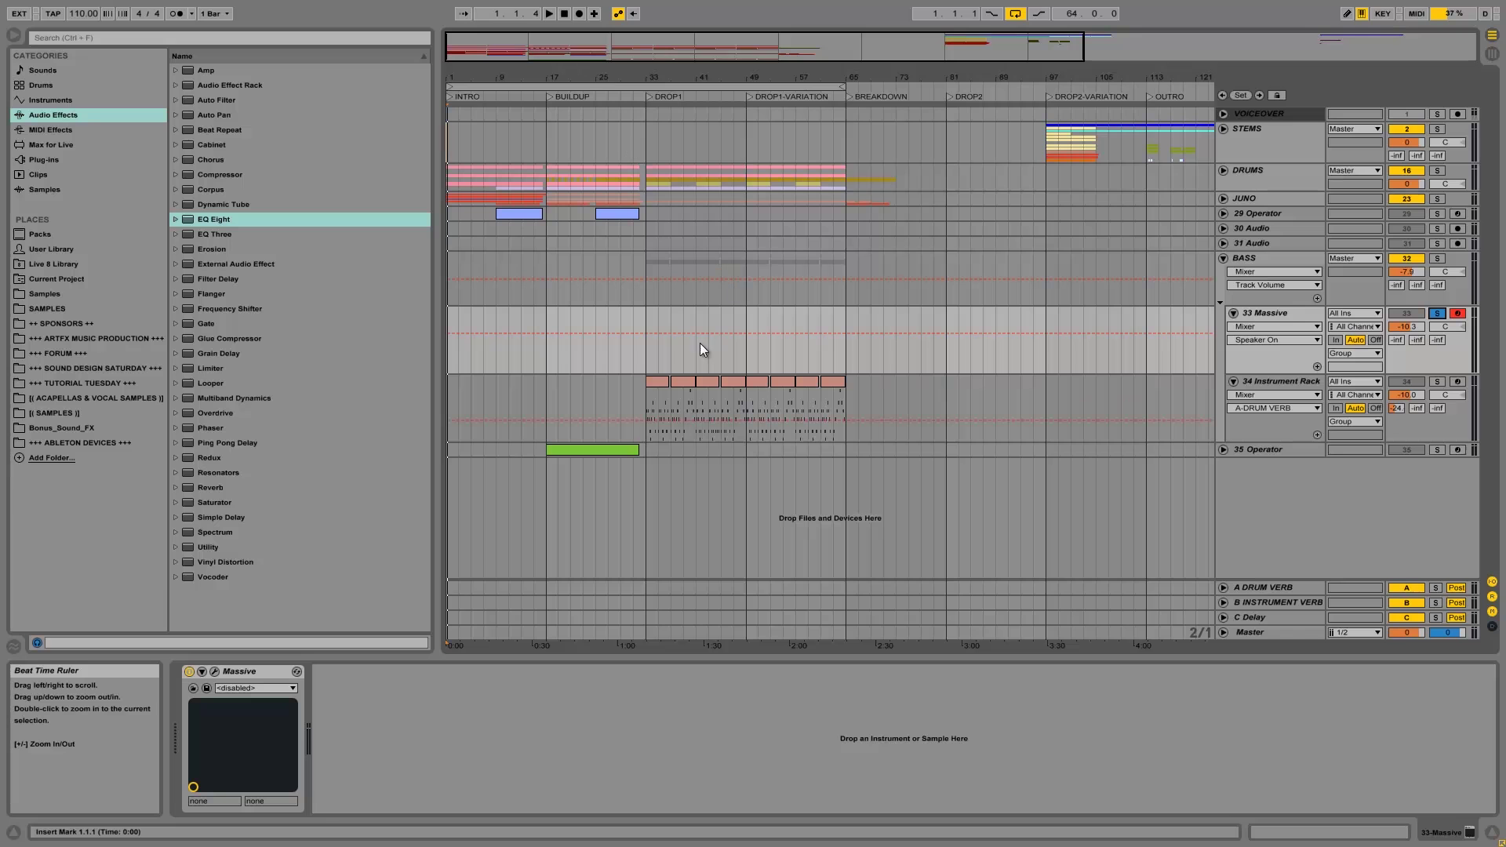
# Step: Insert an empty MIDI clip on the Massive track from 34.3.1 to 35.1.1, in the DROP1 section
pyautogui.moveTo(677, 79); pyautogui.dragTo(616, 78)
pyautogui.moveTo(824, 333)
pyautogui.mouseDown()
pyautogui.moveTo(754, 317)
pyautogui.moveTo(838, 322)
pyautogui.mouseUp()
pyautogui.hotkey('ctrl', 'shift', 'm')
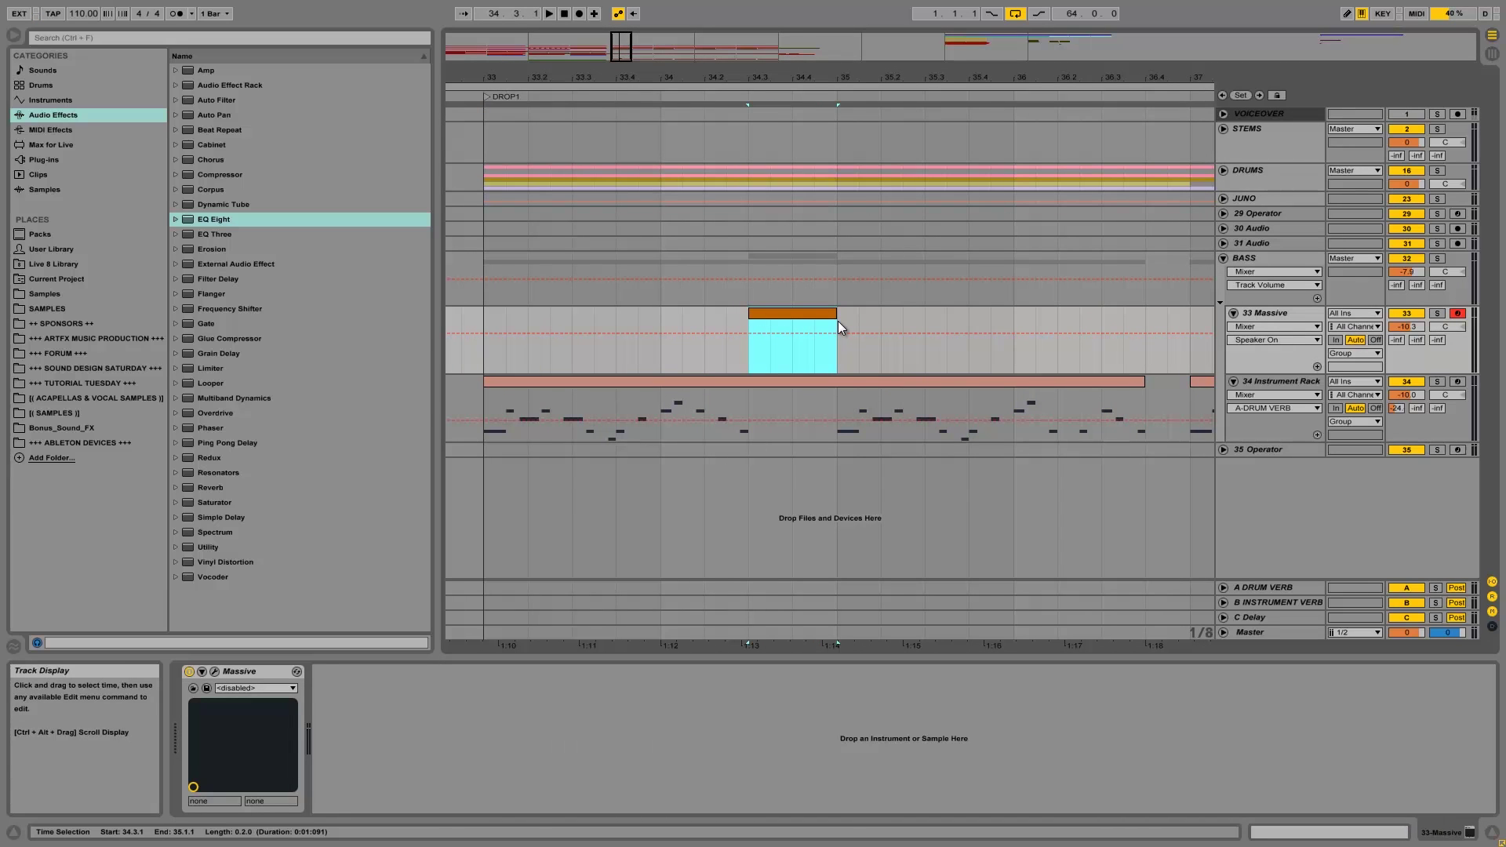
# Step: Play the drop from bar 33 and examine the last note before the gap in the Instrument Rack's MIDI clip
pyautogui.click(494, 321)
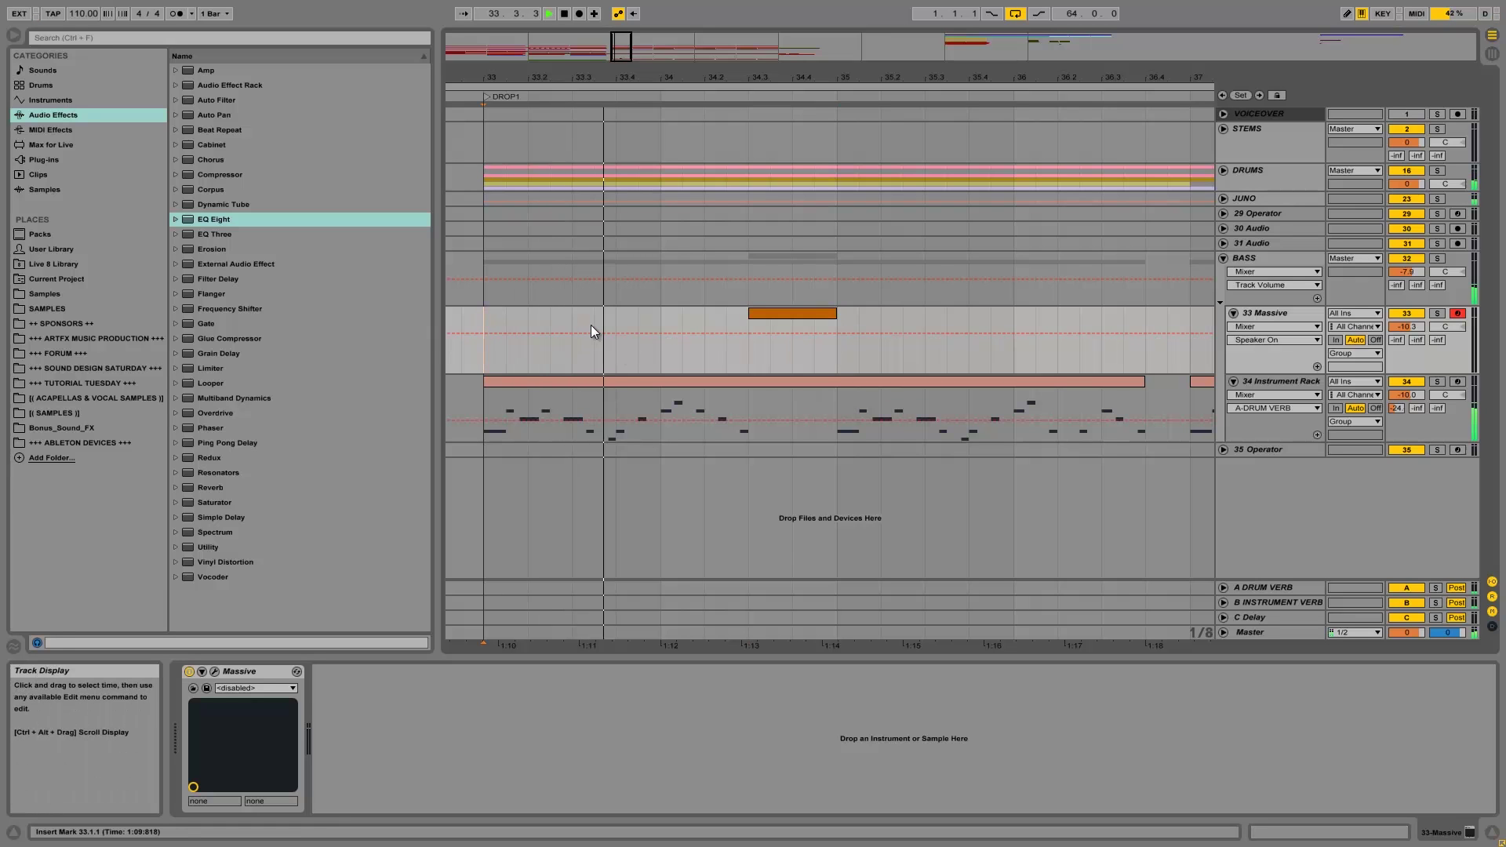
pyautogui.press('space')
pyautogui.doubleClick(763, 381)
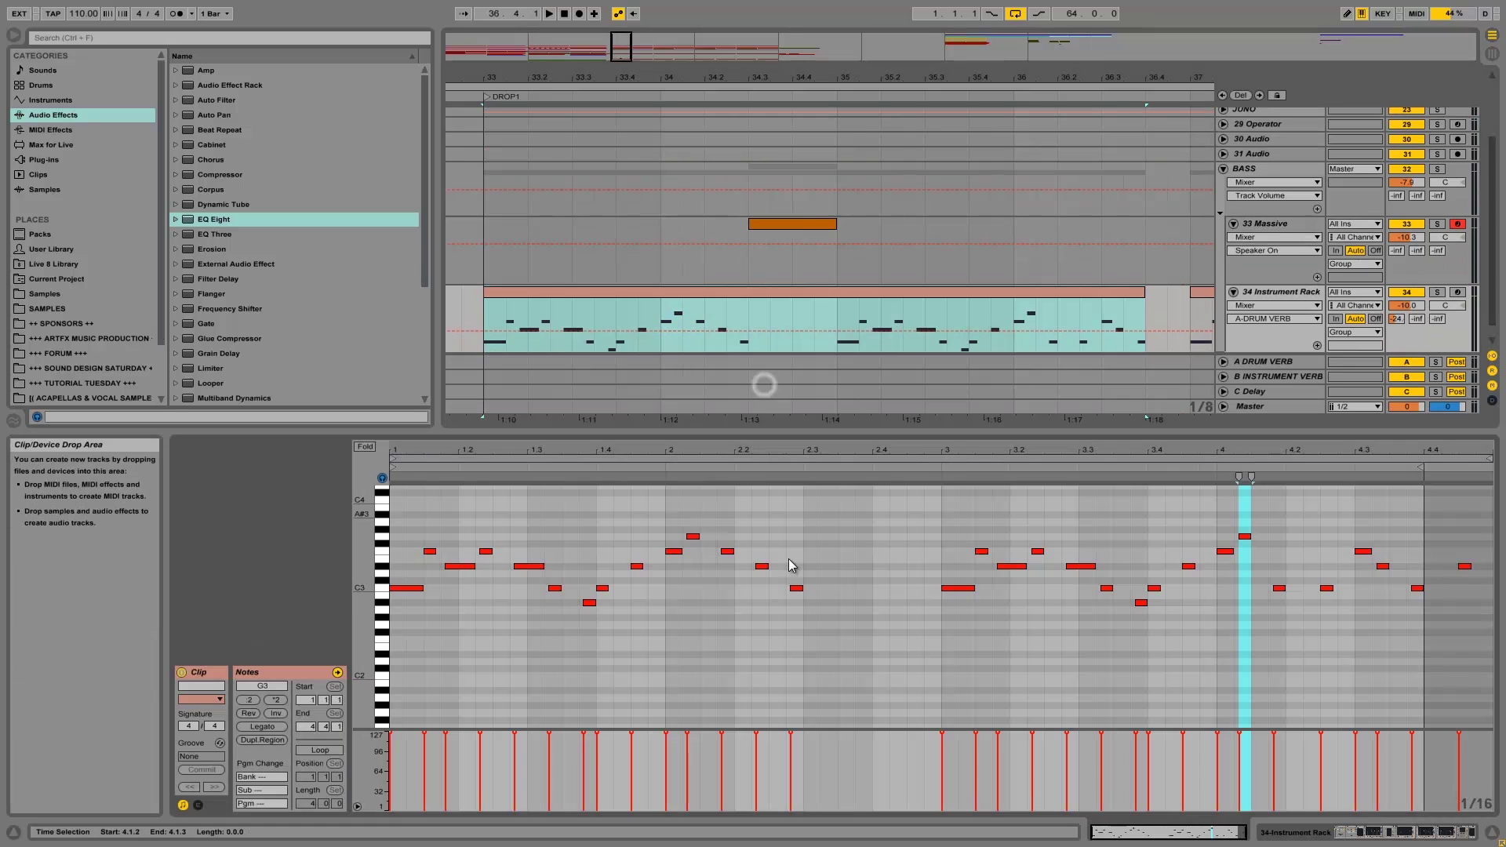
pyautogui.click(796, 590)
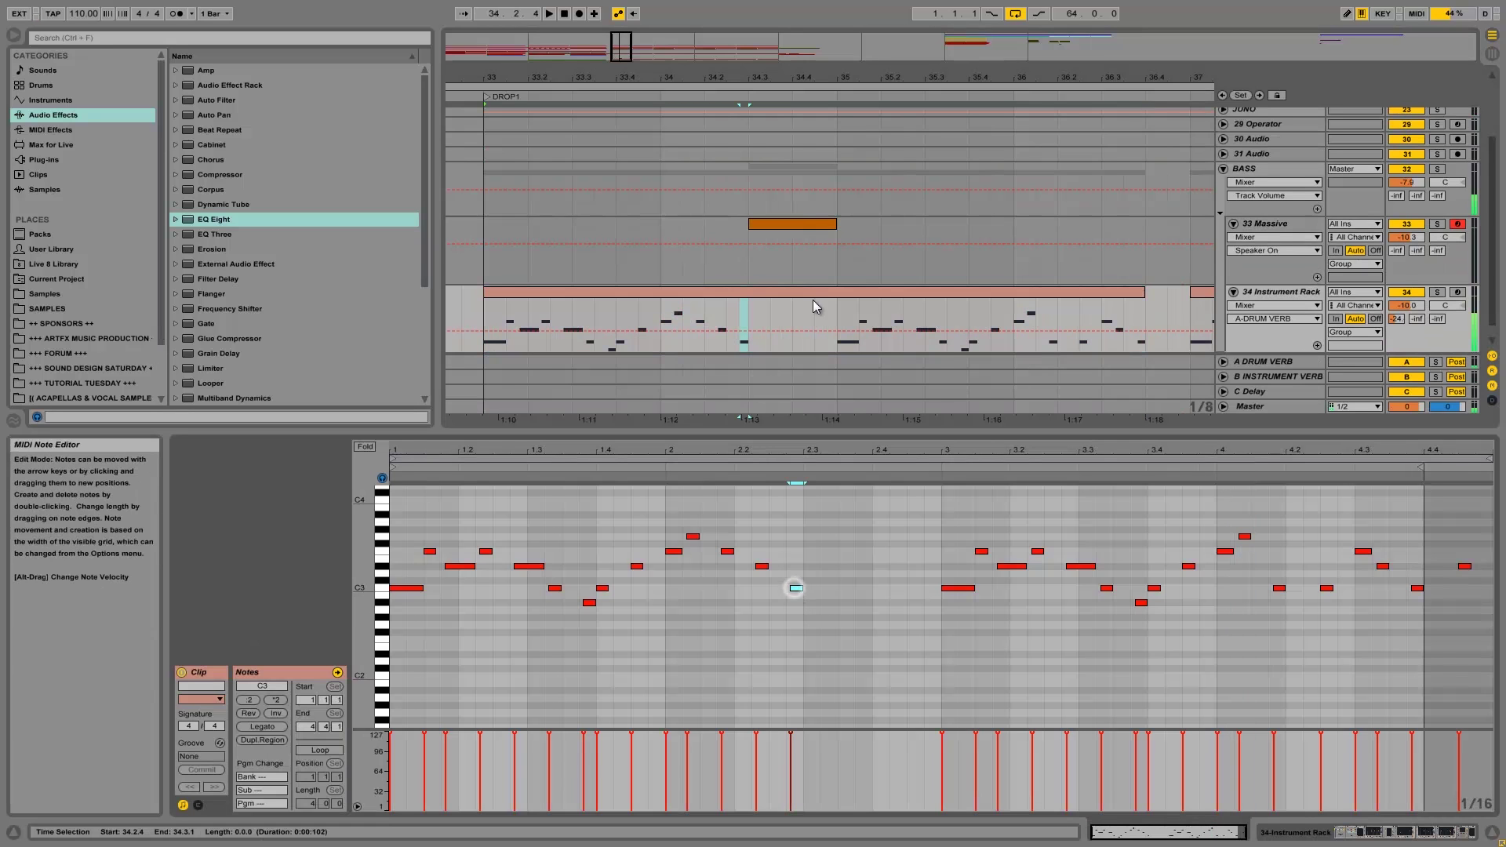
# Step: Add a descending A#1, G#1, F1 phrase to the new Massive clip, from 1.1.3 to 1.2.3
pyautogui.click(783, 224)
pyautogui.moveTo(375, 613); pyautogui.dragTo(426, 615)
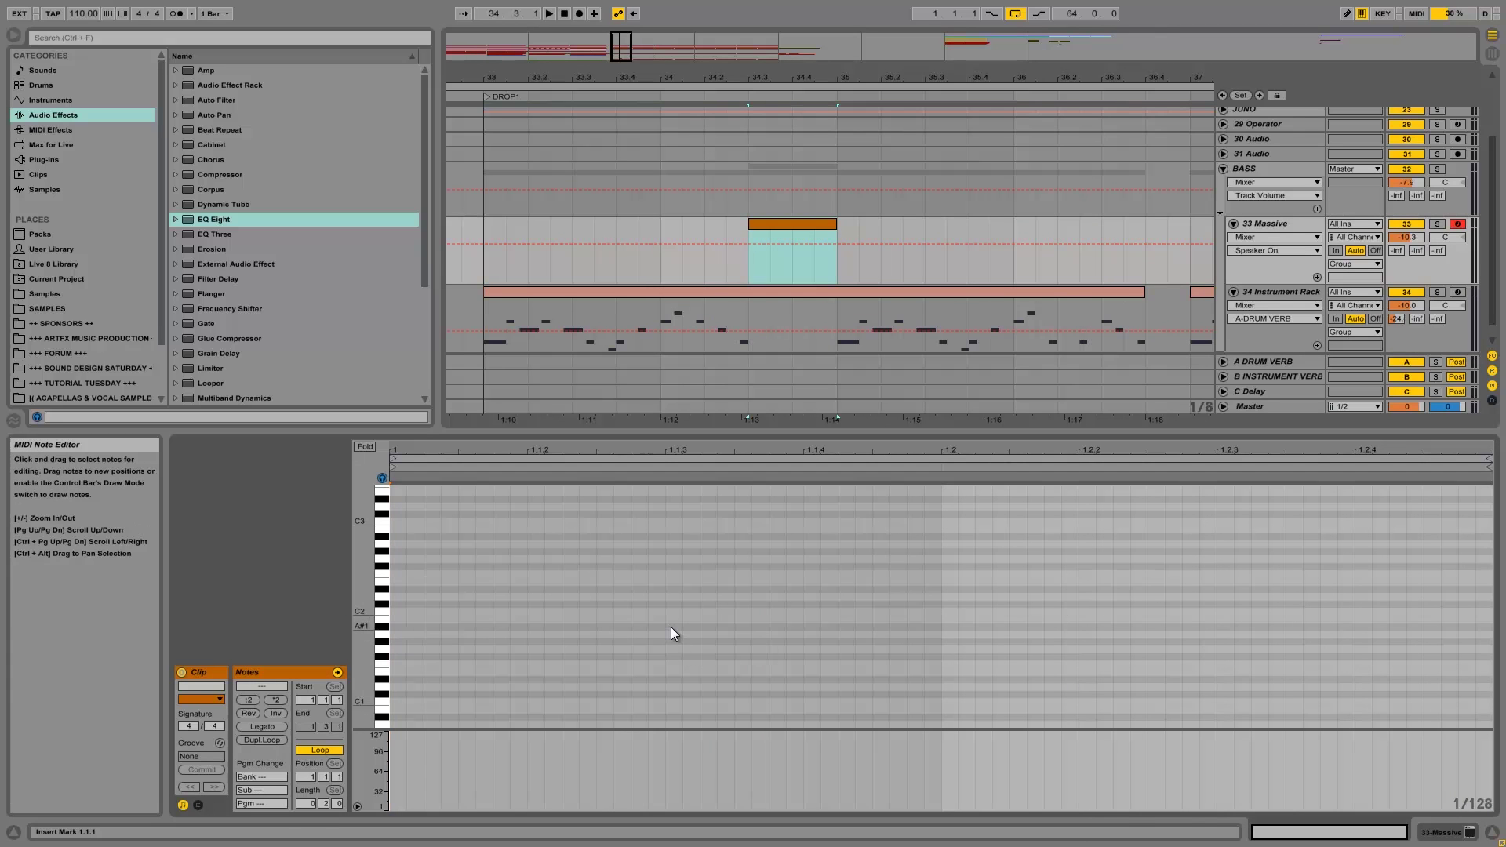
pyautogui.moveTo(671, 627)
pyautogui.mouseDown()
pyautogui.moveTo(829, 601)
pyautogui.moveTo(811, 595)
pyautogui.mouseUp()
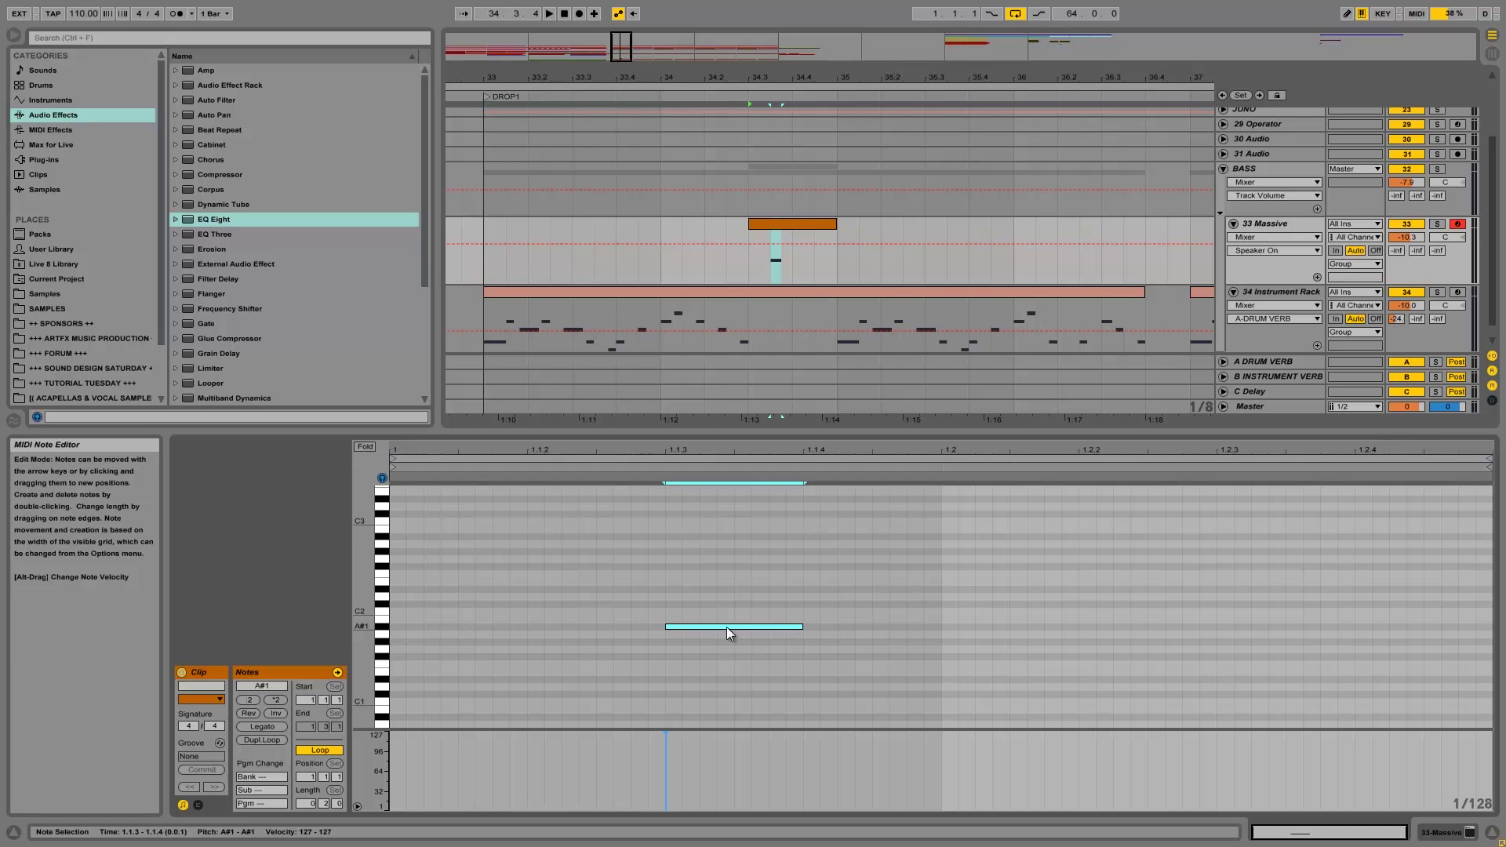
pyautogui.moveTo(801, 628)
pyautogui.mouseDown()
pyautogui.moveTo(948, 600)
pyautogui.moveTo(925, 612)
pyautogui.moveTo(926, 639)
pyautogui.mouseUp()
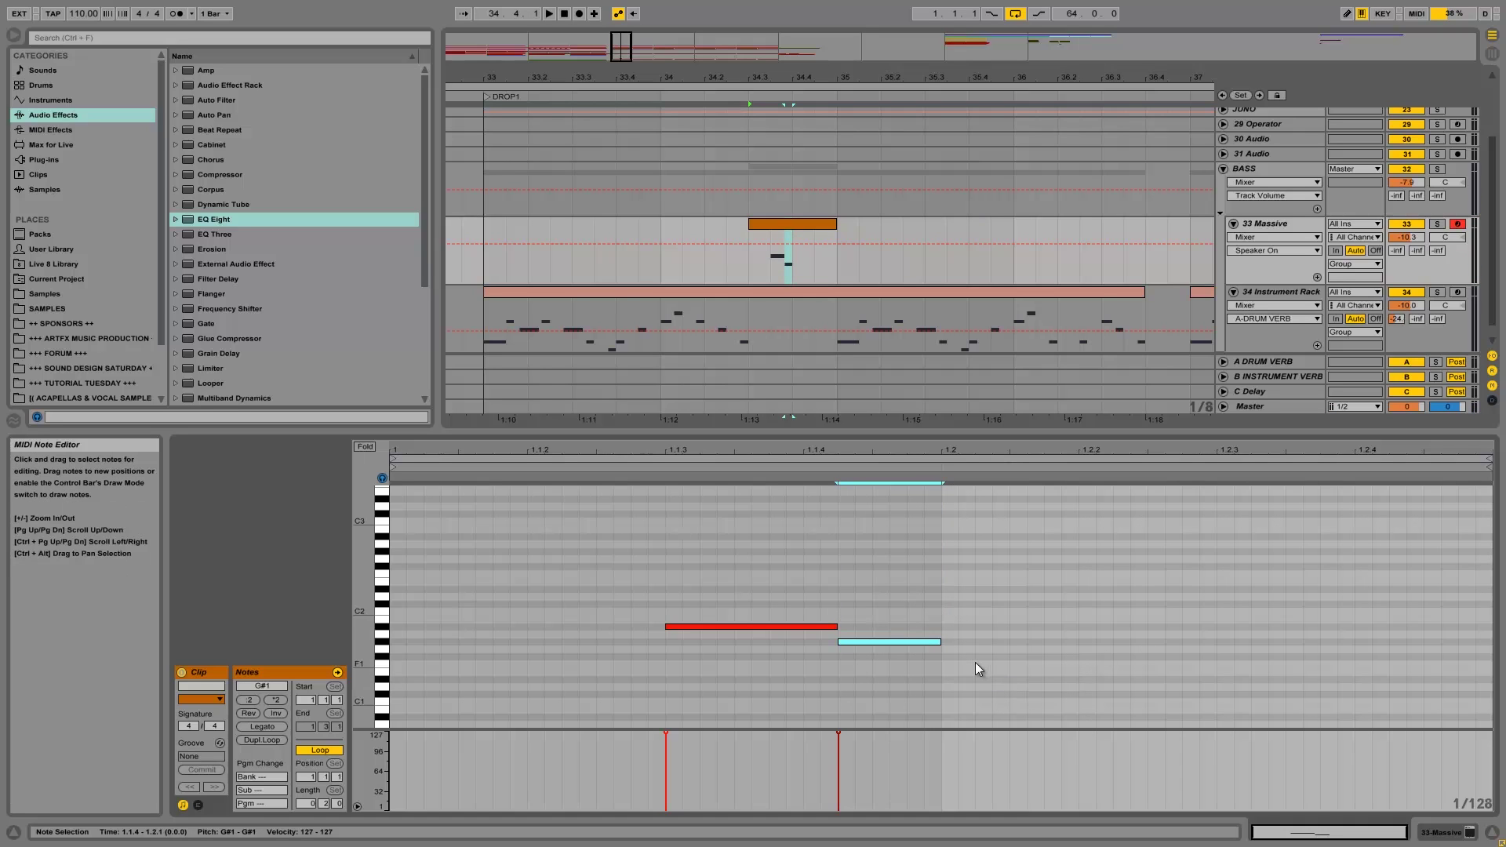
pyautogui.moveTo(943, 664)
pyautogui.mouseDown()
pyautogui.moveTo(1315, 622)
pyautogui.moveTo(1217, 622)
pyautogui.mouseUp()
# Step: Play the new Massive clip from 34.3.1, and listen to it in context from bar 33
pyautogui.click(748, 276)
pyautogui.press('space')
pyautogui.press('space')
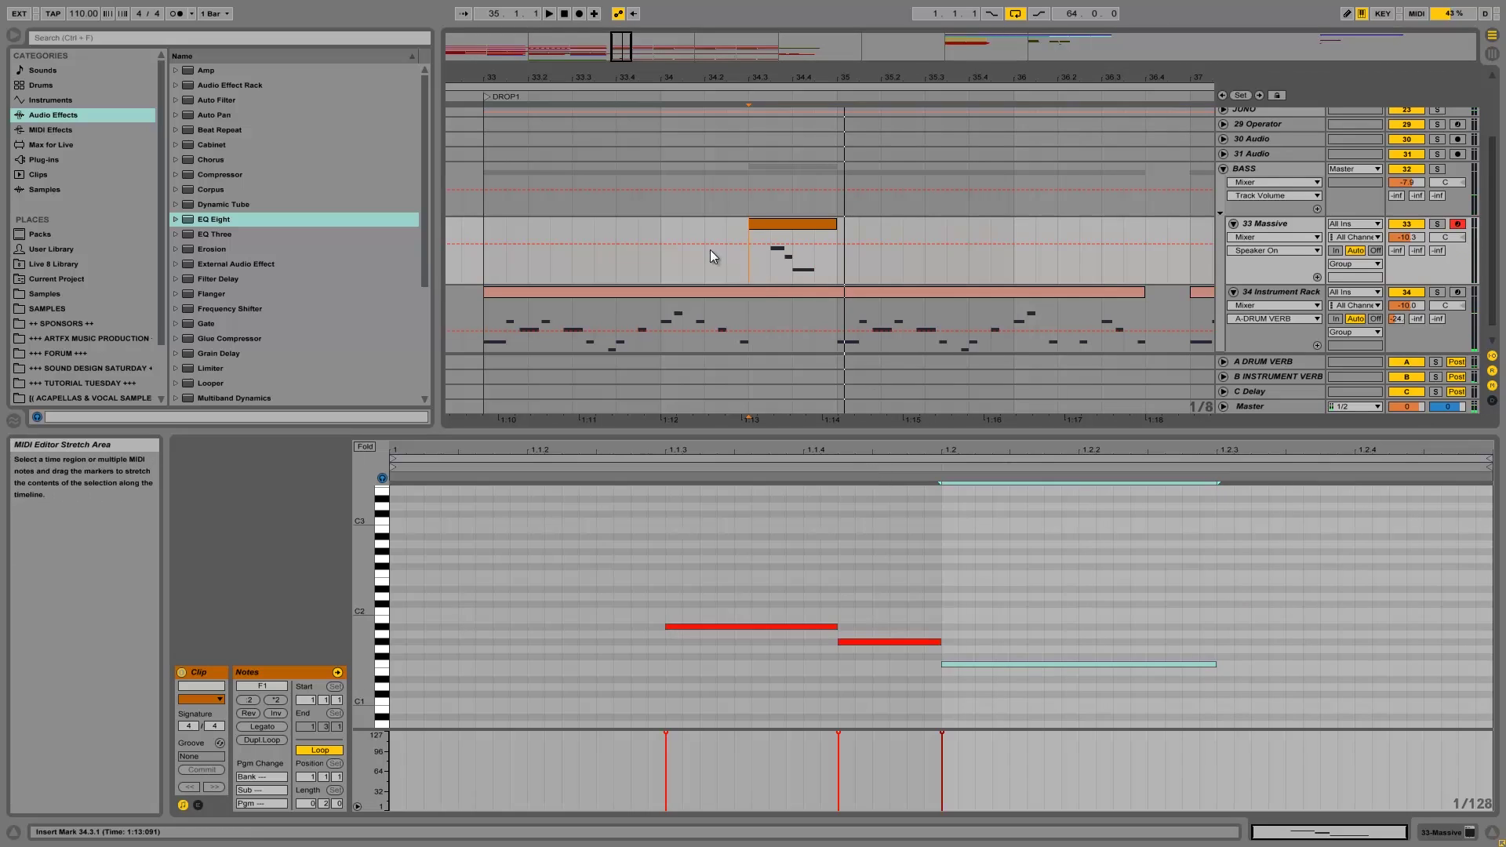
pyautogui.click(487, 259)
pyautogui.press('space')
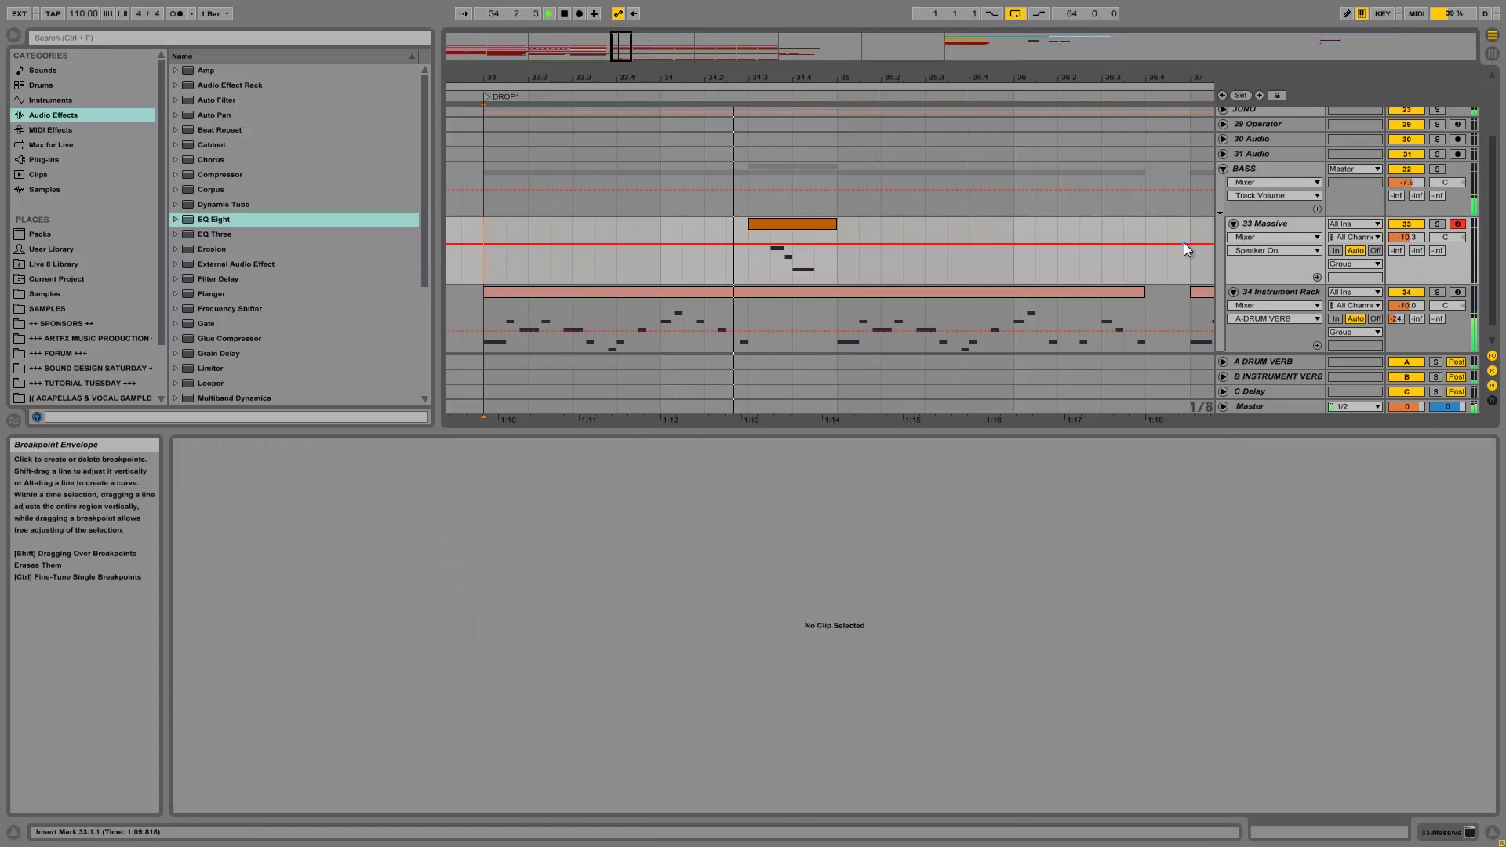
pyautogui.press('space')
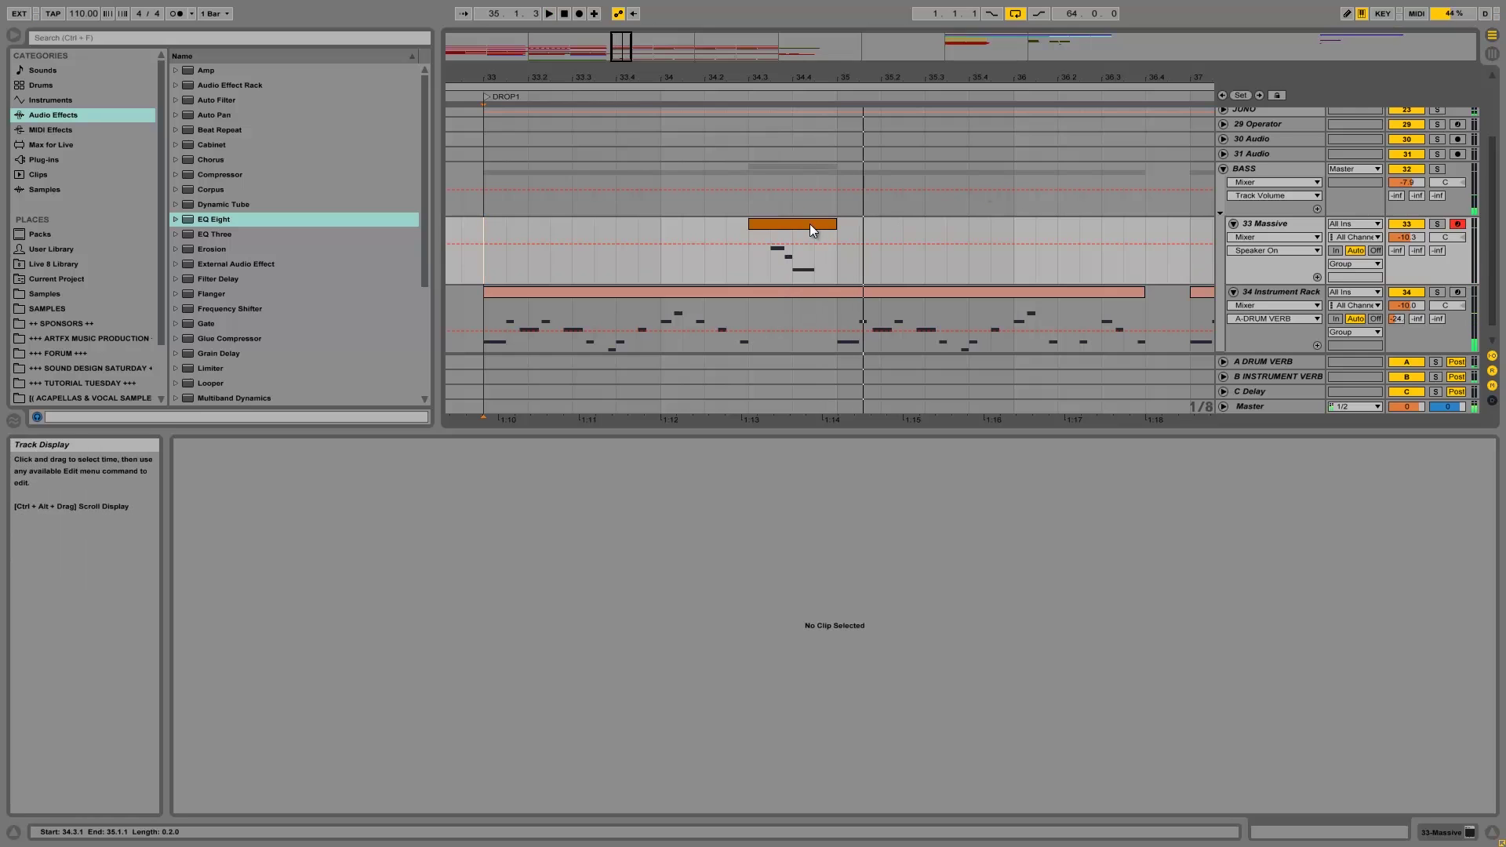
# Step: Move the clip's A#1 note earlier so it starts just after 1.1.2, leaving a gap before G#1, and audition the timing
pyautogui.click(793, 224)
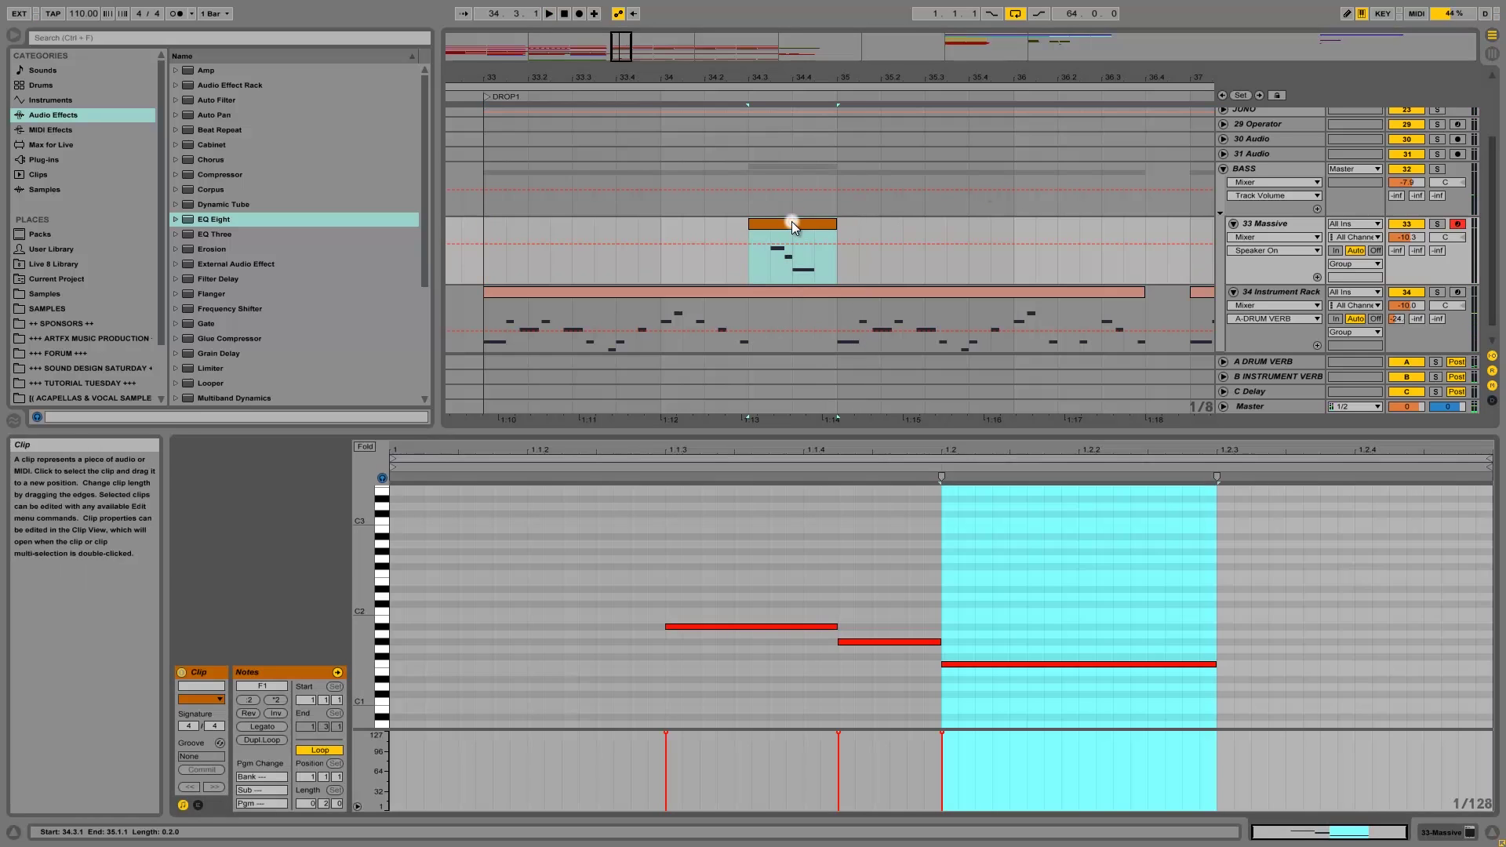
pyautogui.click(684, 627)
pyautogui.moveTo(684, 624); pyautogui.dragTo(579, 626)
pyautogui.press('space')
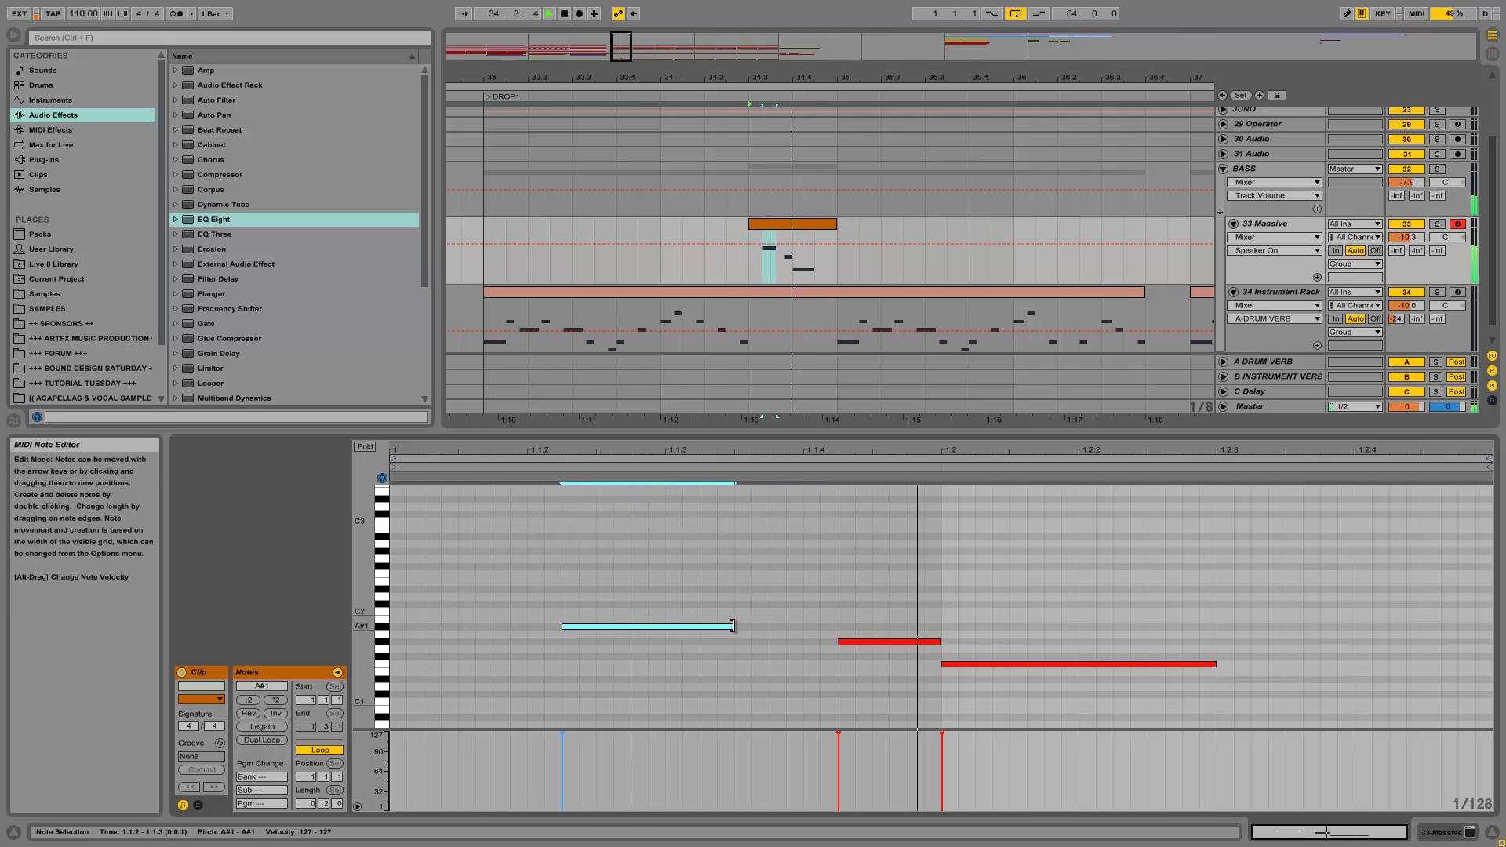
pyautogui.moveTo(732, 625)
pyautogui.mouseDown()
pyautogui.moveTo(650, 625)
pyautogui.moveTo(836, 628)
pyautogui.moveTo(741, 637)
pyautogui.mouseUp()
pyautogui.press('space')
pyautogui.press('space')
pyautogui.press('space')
pyautogui.press('space')
# Step: Add a D#1 note after the F1 note, from 1.2.3 to the end of the clip
pyautogui.click(921, 643)
pyautogui.click(977, 666)
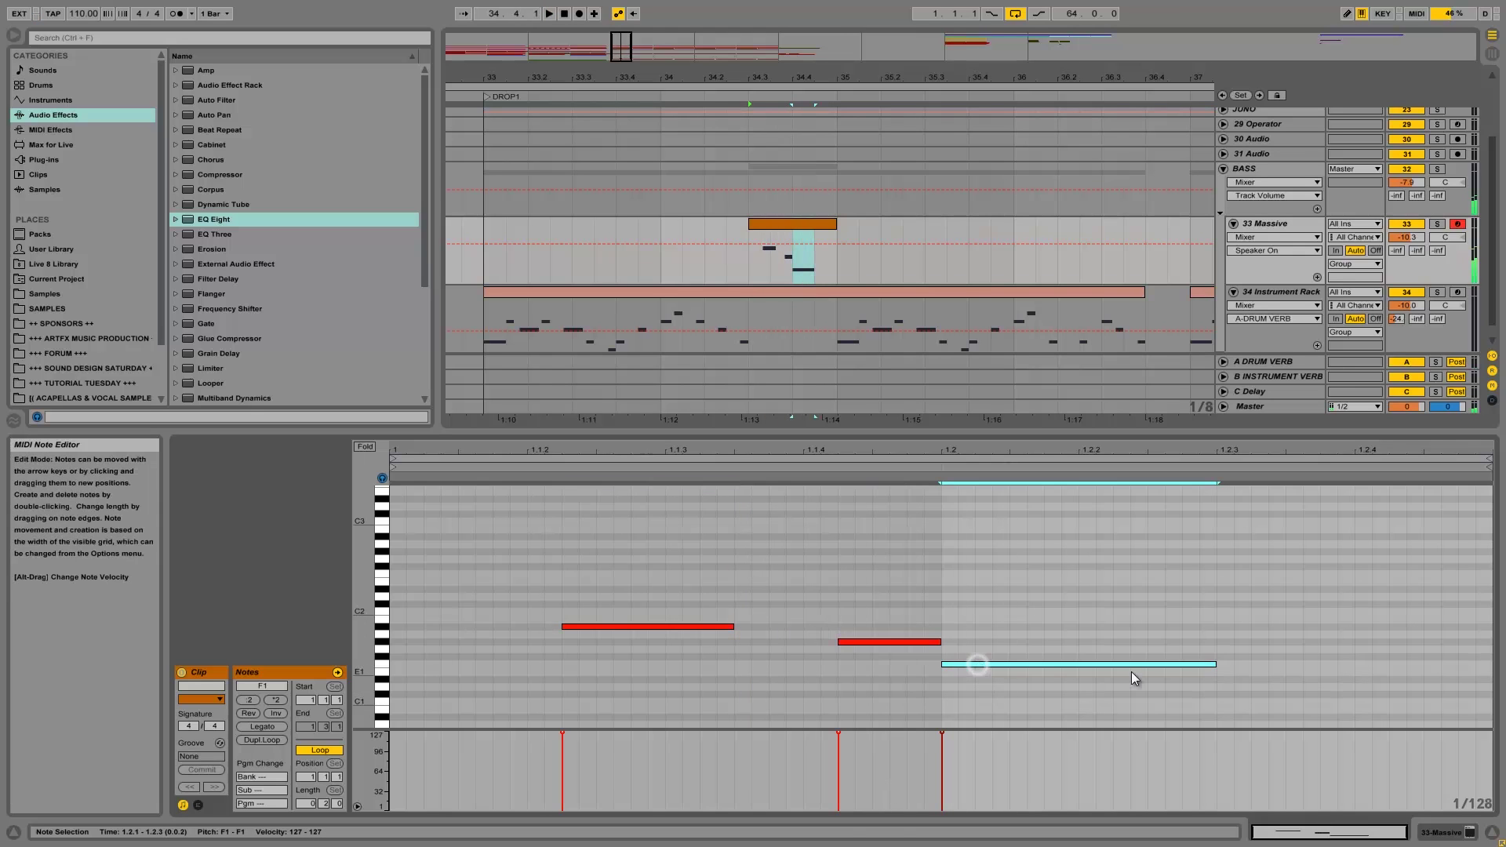
pyautogui.moveTo(1217, 664); pyautogui.dragTo(1456, 681)
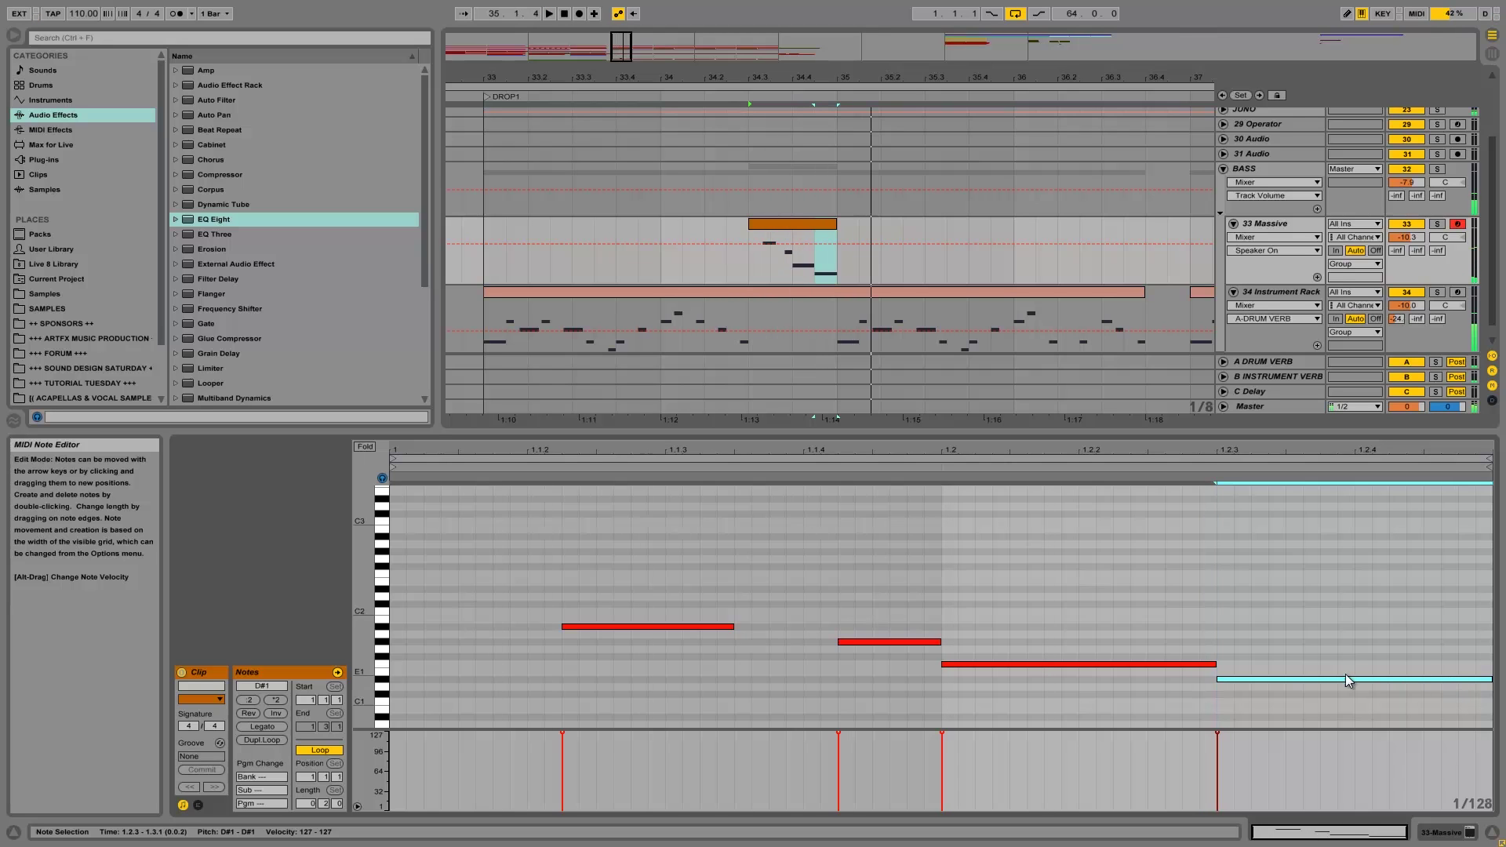
# Step: Try the note at 1.2.1 on C1, play it, and undo that change to leave the note on D#1
pyautogui.moveTo(963, 662); pyautogui.dragTo(963, 699)
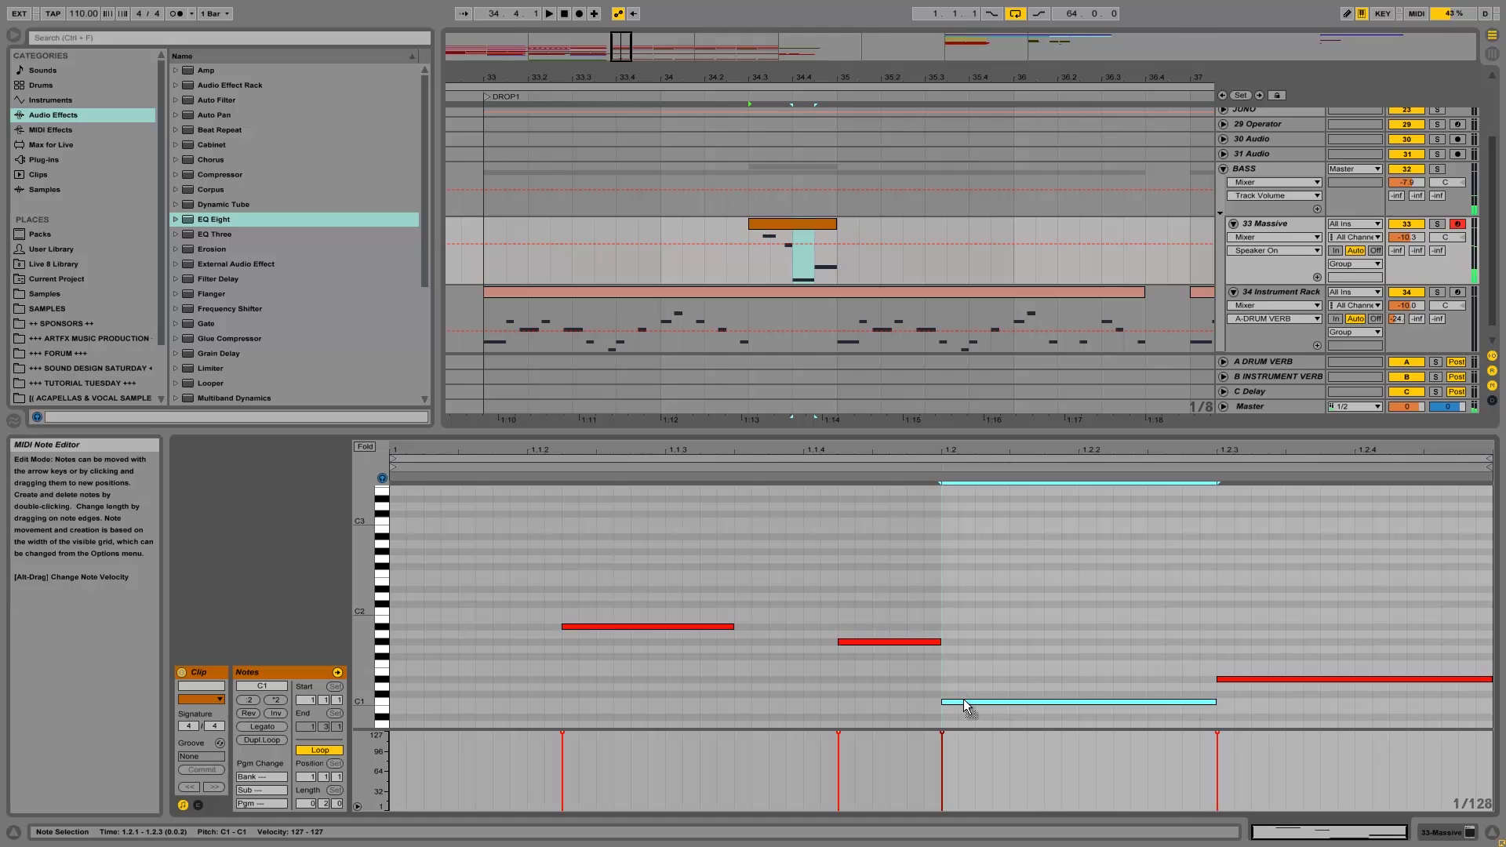
pyautogui.press('space')
pyautogui.press('space')
pyautogui.hotkey('ctrl', 'z')
# Step: Lower the clip's last note three semitones to C1 and audition the phrase
pyautogui.click(1335, 680)
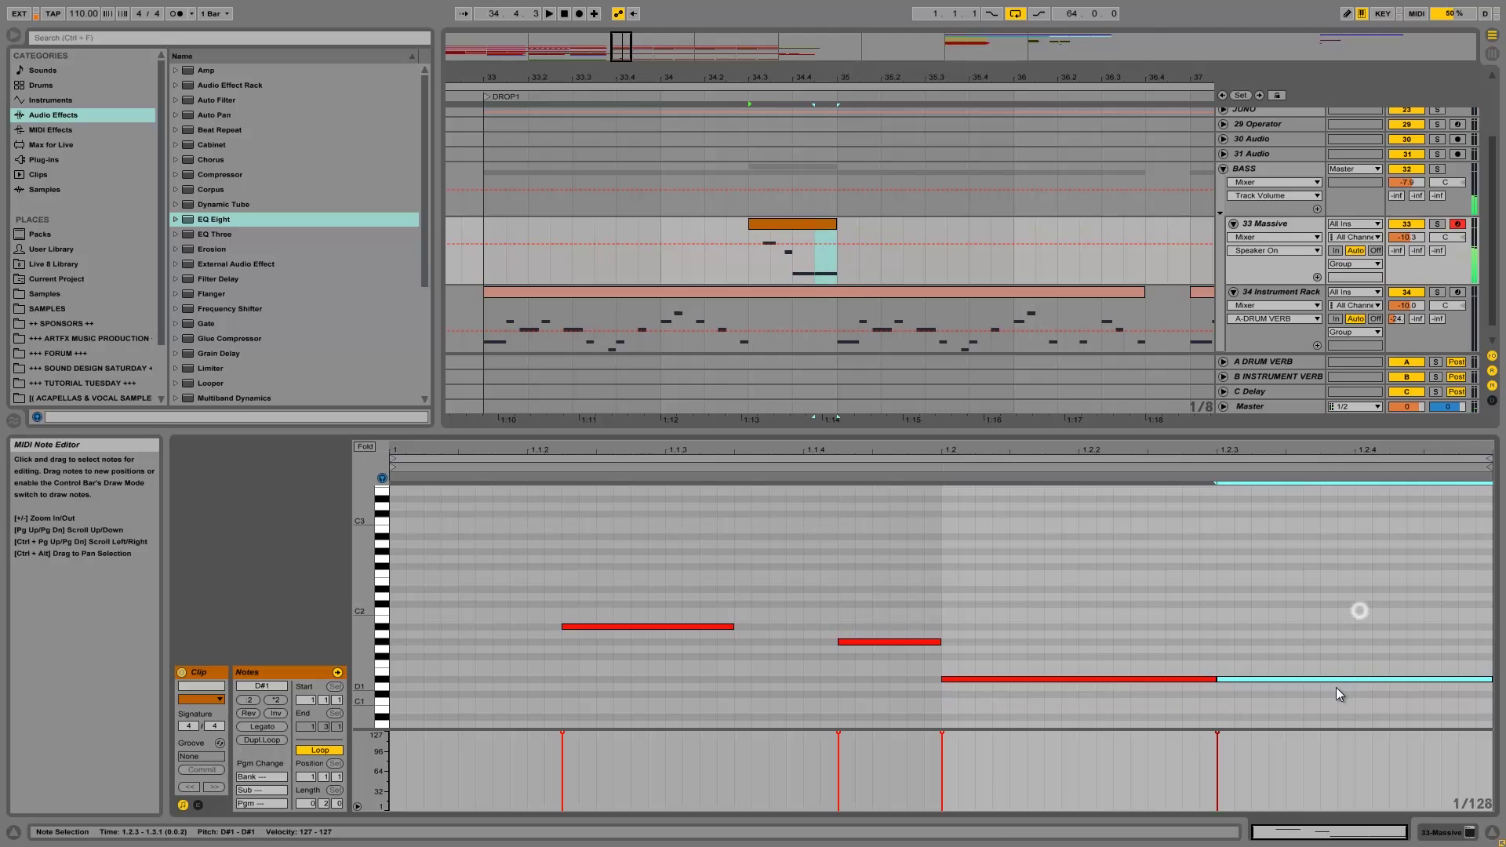
pyautogui.press('Down')
pyautogui.press('Down')
pyautogui.press('Down')
pyautogui.press('space')
pyautogui.press('space')
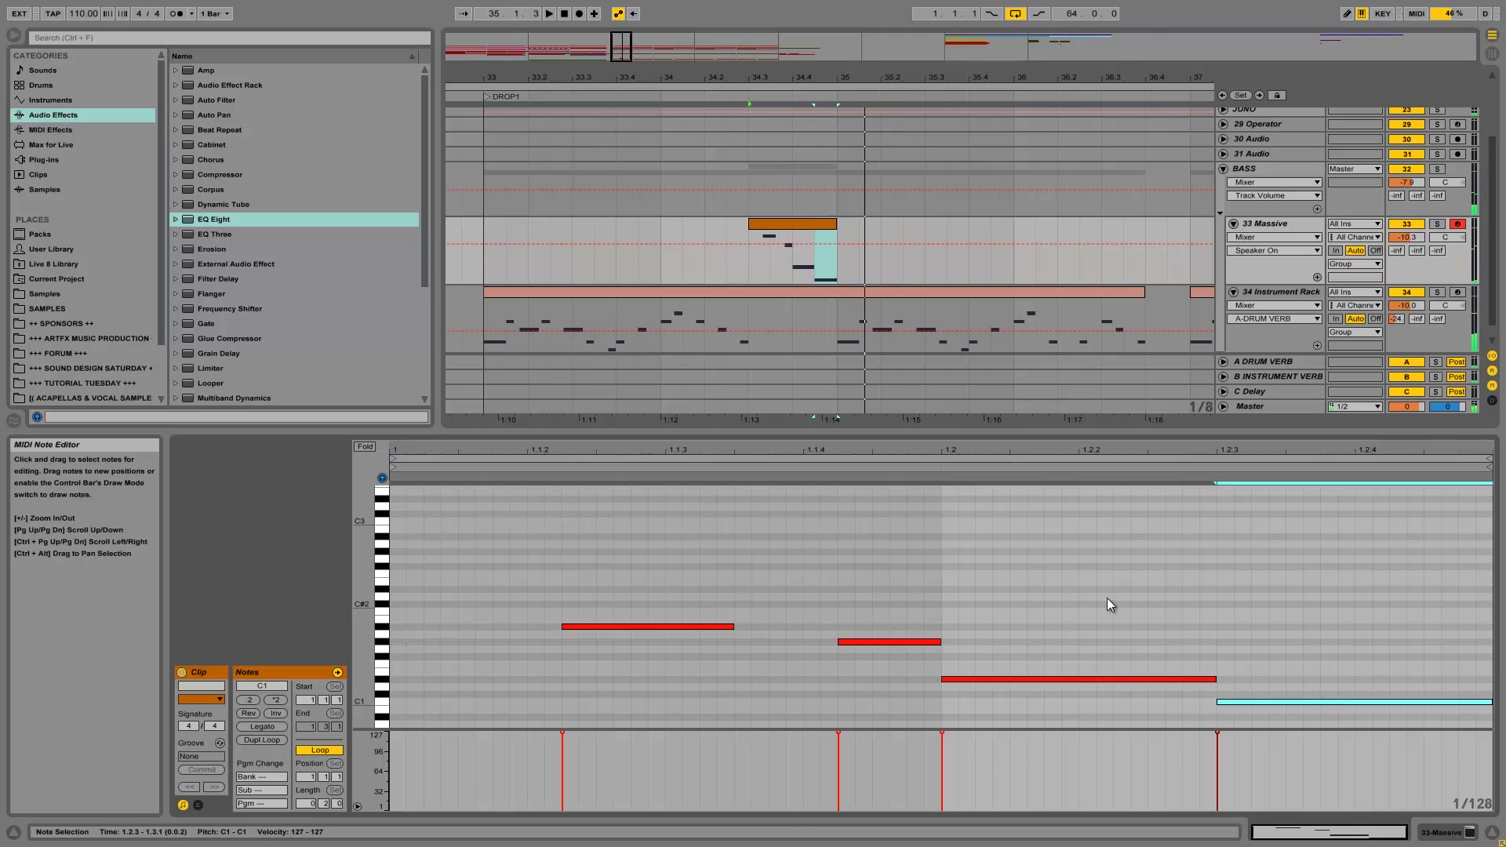
# Step: Solo the Massive track and play its bass phrase from 34.3.1
pyautogui.click(746, 254)
pyautogui.click(1436, 225)
pyautogui.press('space')
pyautogui.press('space')
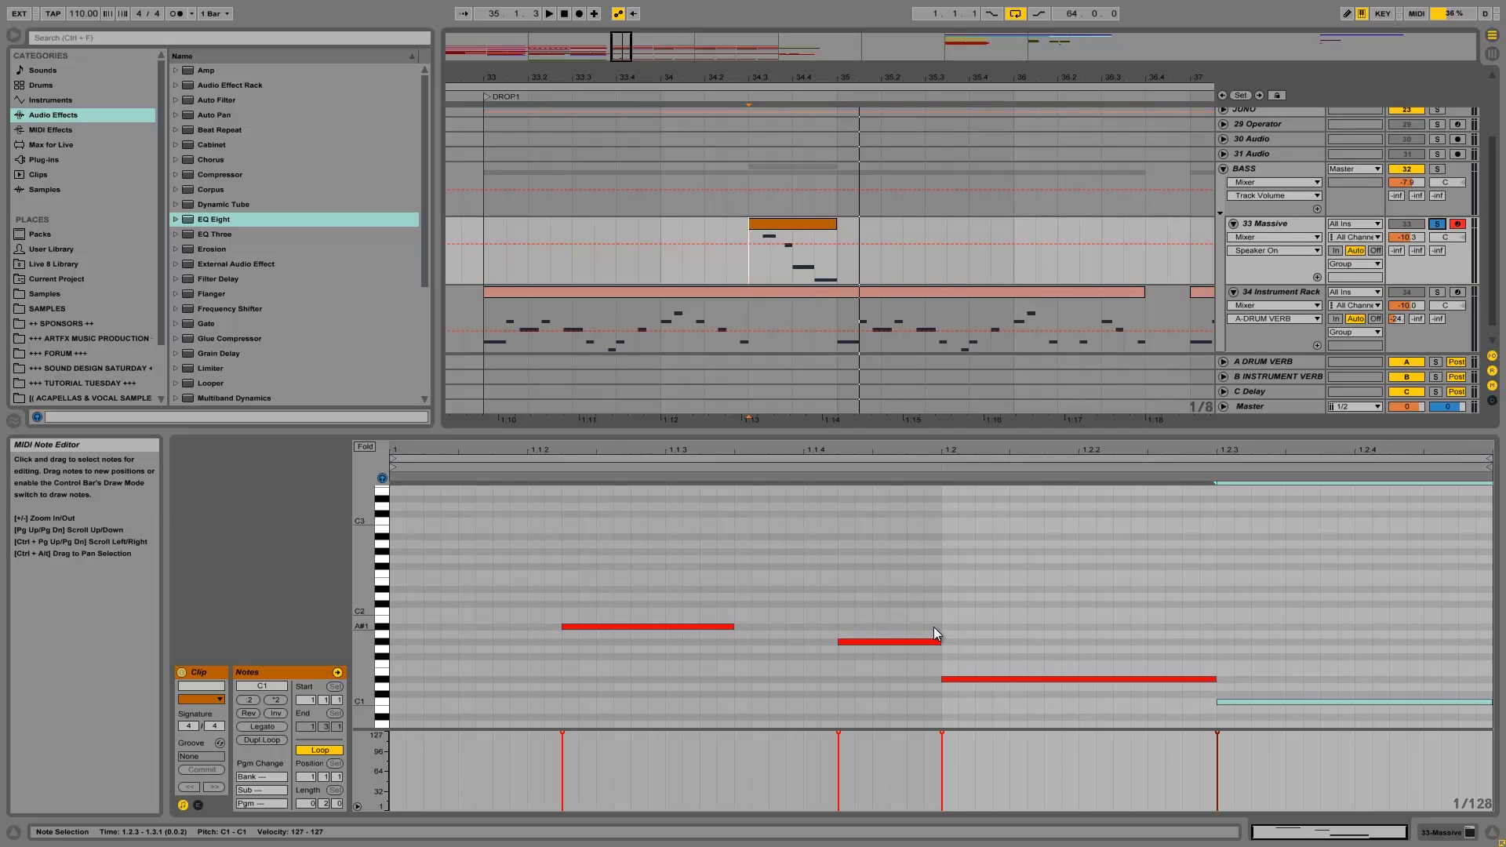
# Step: Transpose all the Massive clip's notes up one octave and audition them soloed and in the full mix from bar 34
pyautogui.moveTo(1249, 717); pyautogui.dragTo(593, 553)
pyautogui.hotkey('shift', 'Up')
pyautogui.press('space')
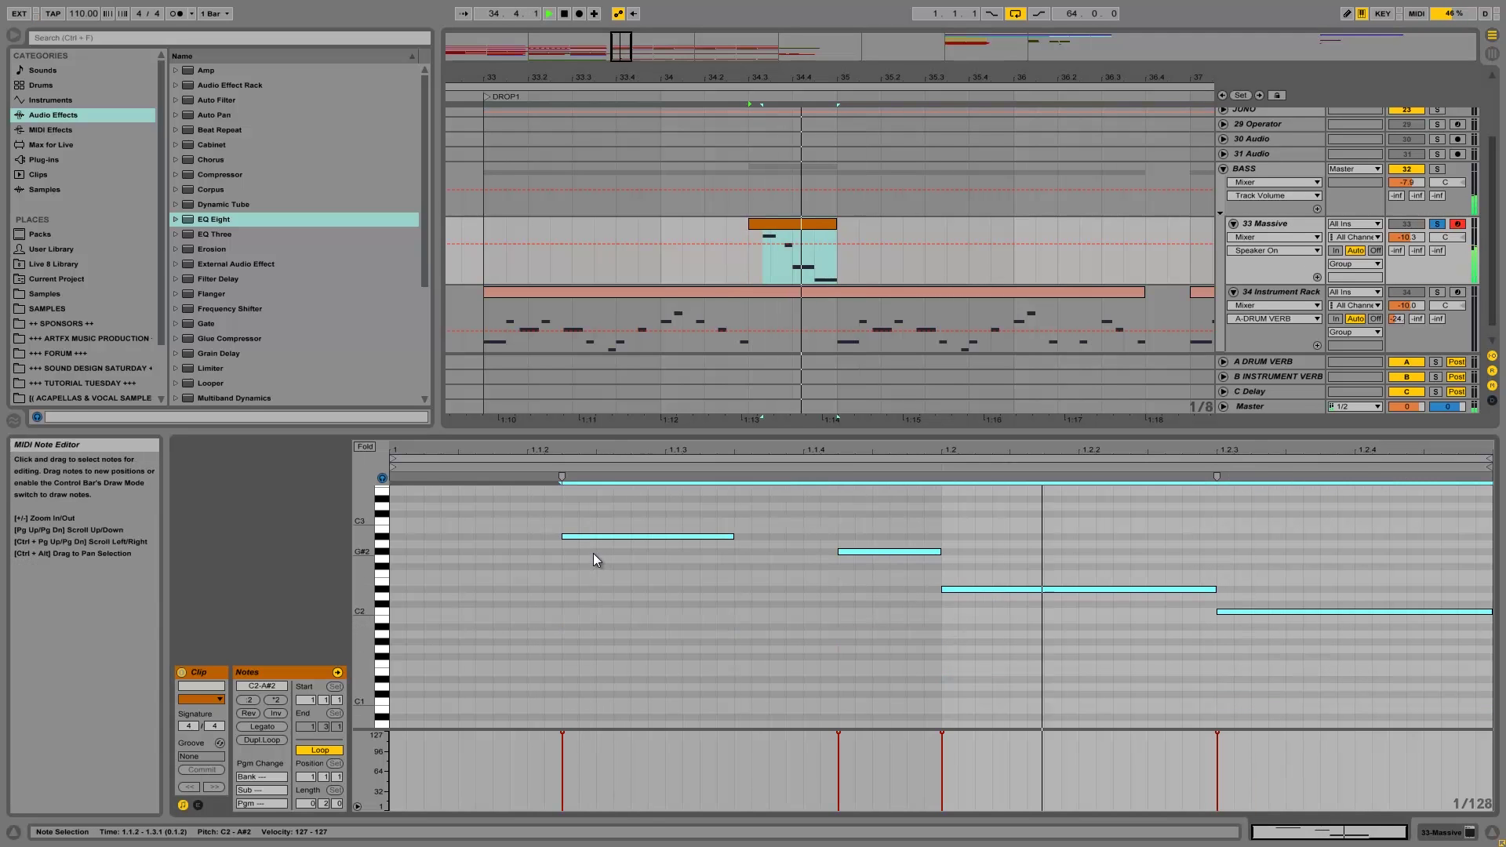
pyautogui.click(655, 232)
pyautogui.click(664, 227)
pyautogui.press('space')
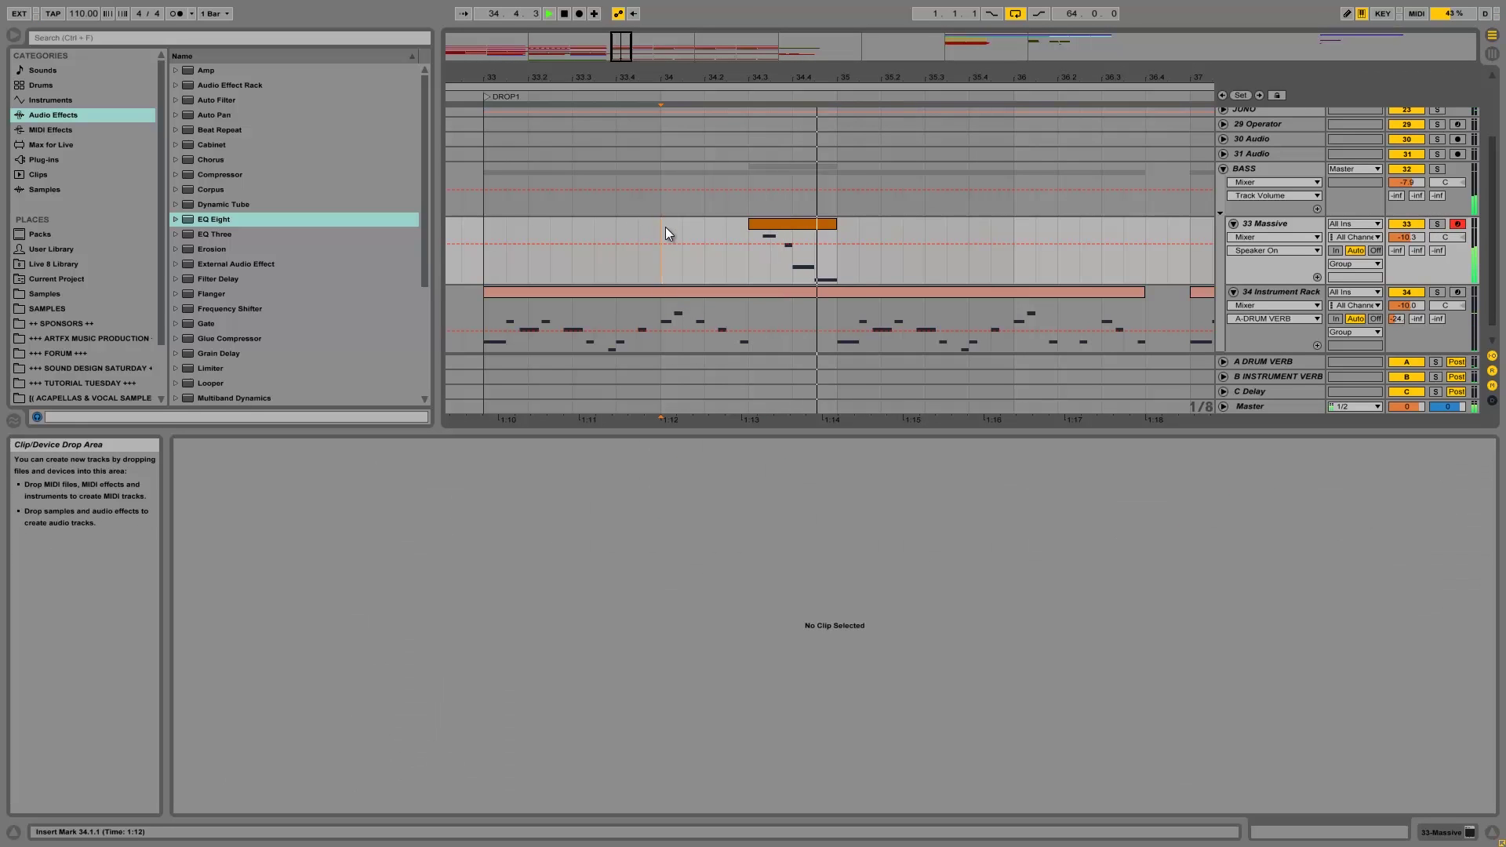
pyautogui.press('space')
# Step: Trim the start of the A#2 note and add a short A#1 note that starts just before it
pyautogui.click(805, 227)
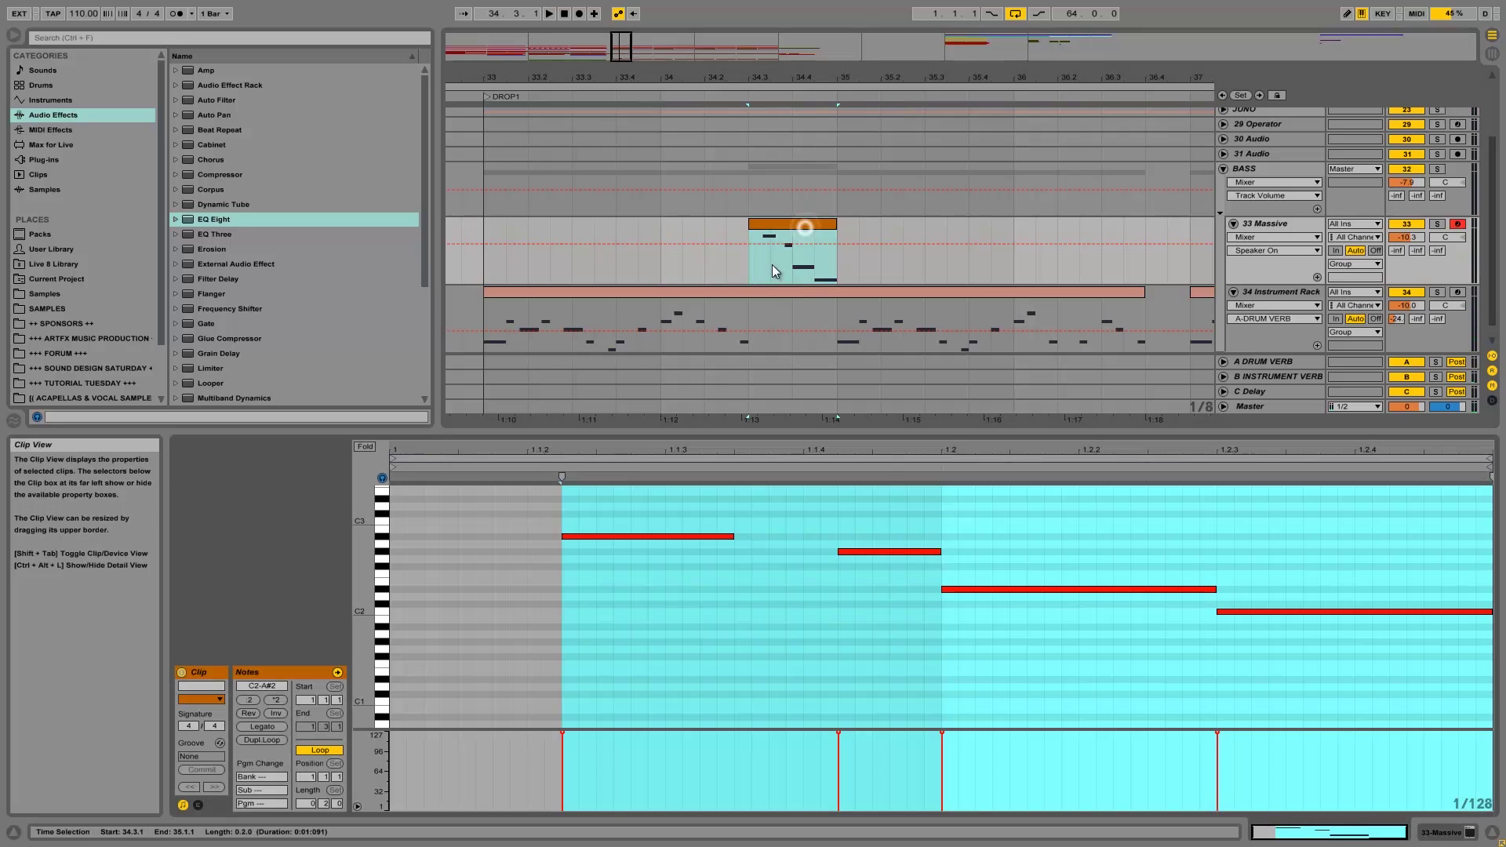
pyautogui.click(590, 539)
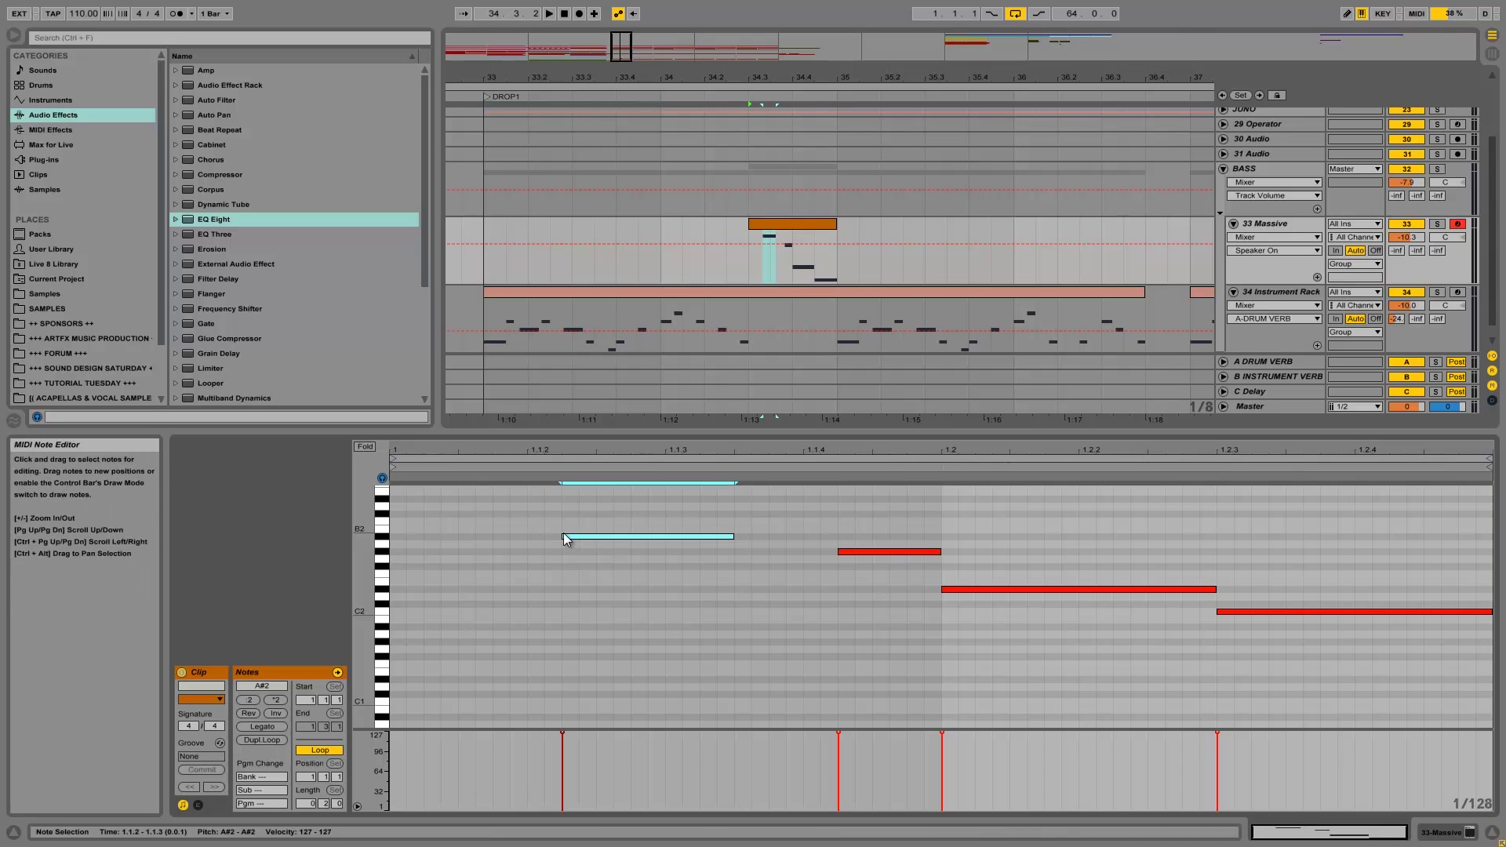
pyautogui.moveTo(563, 537); pyautogui.dragTo(605, 543)
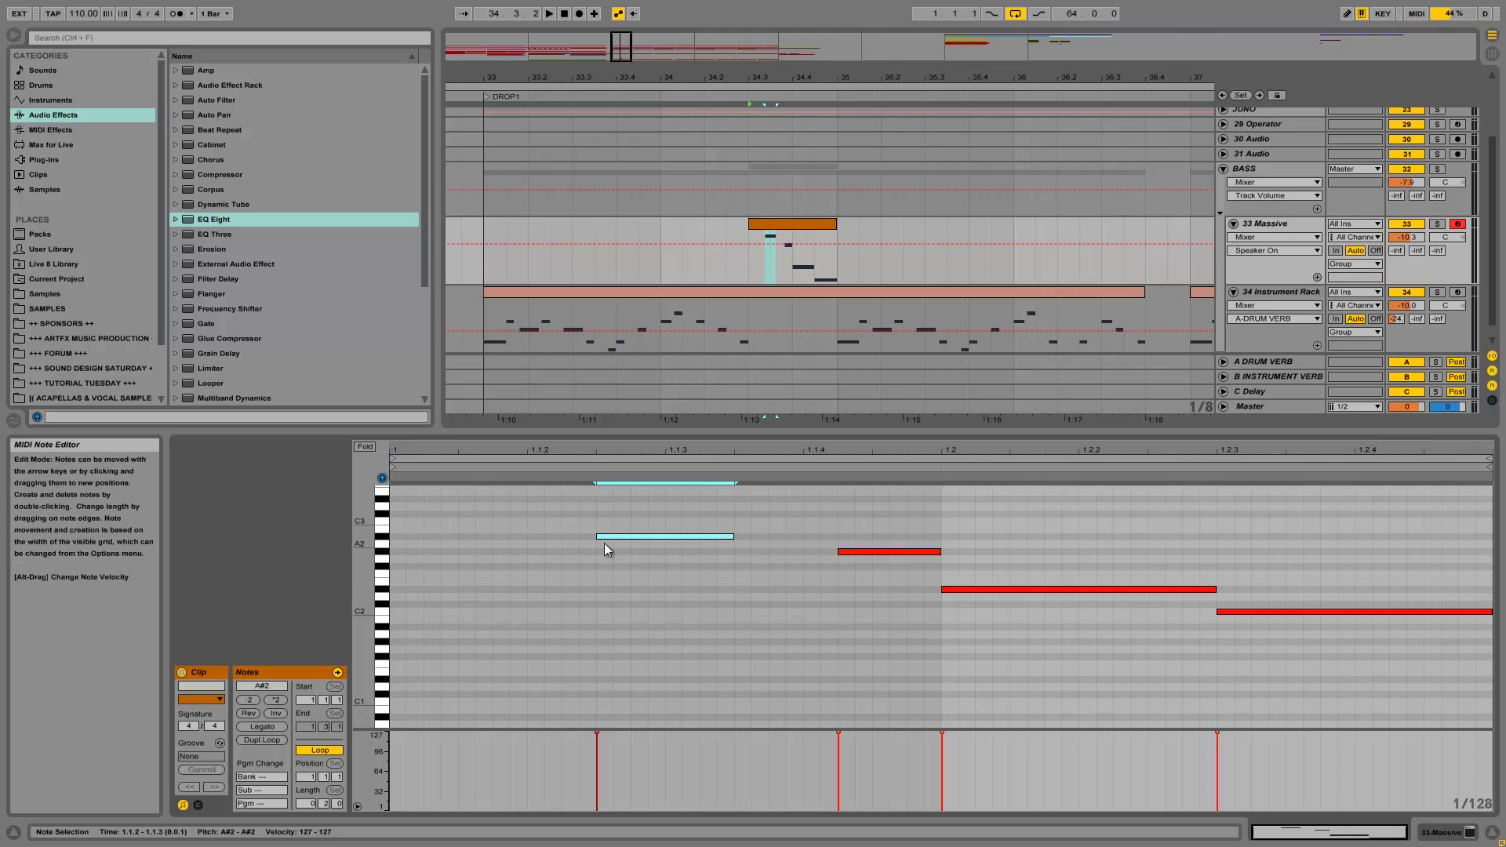
pyautogui.doubleClick(566, 624)
pyautogui.moveTo(576, 625); pyautogui.dragTo(632, 619)
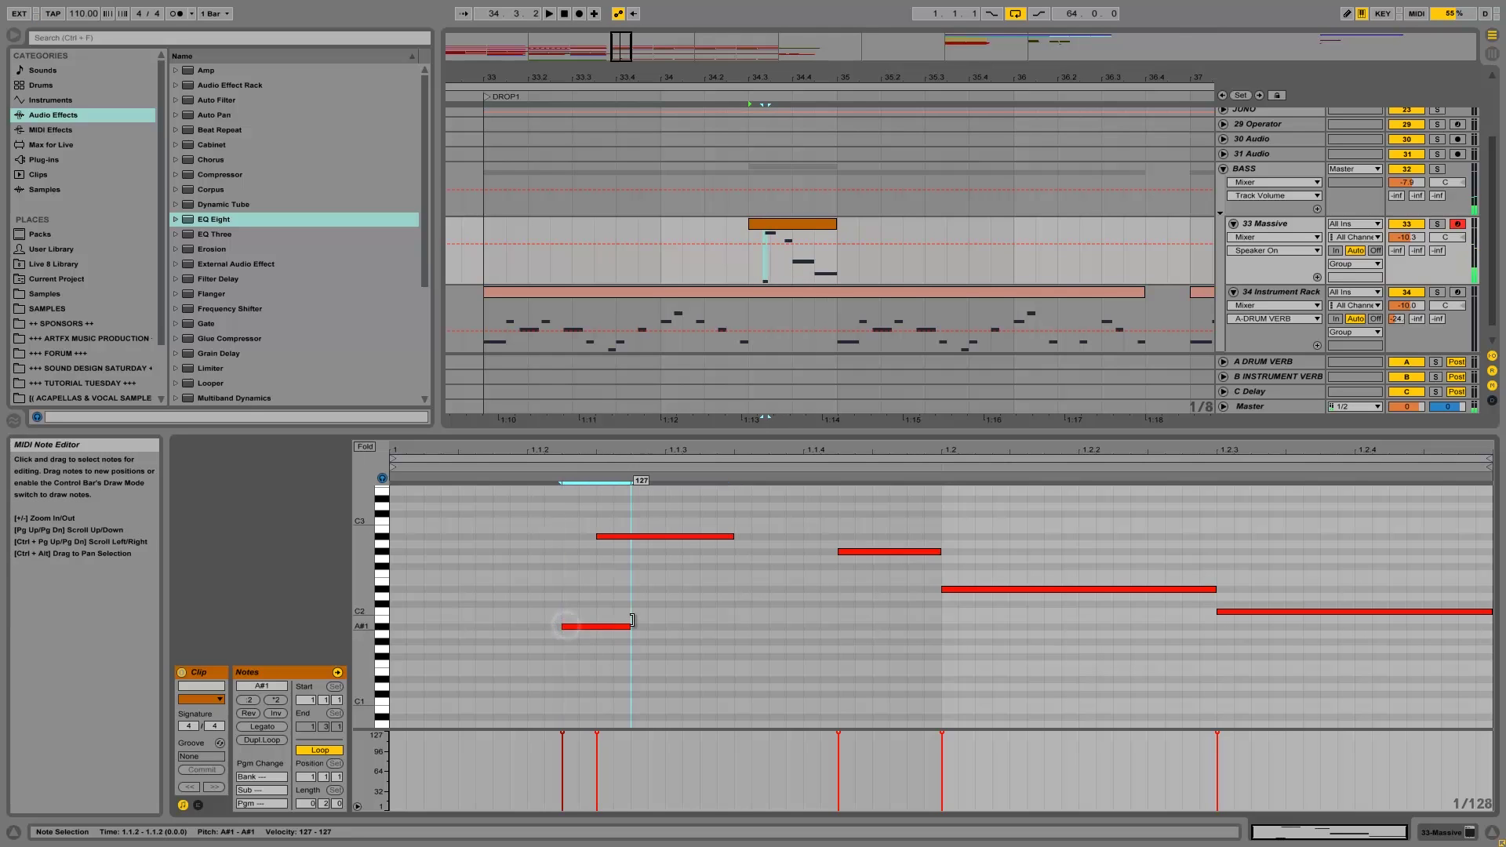
# Step: Play the edited bass phrase in the full mix and solo the Massive track
pyautogui.press('space')
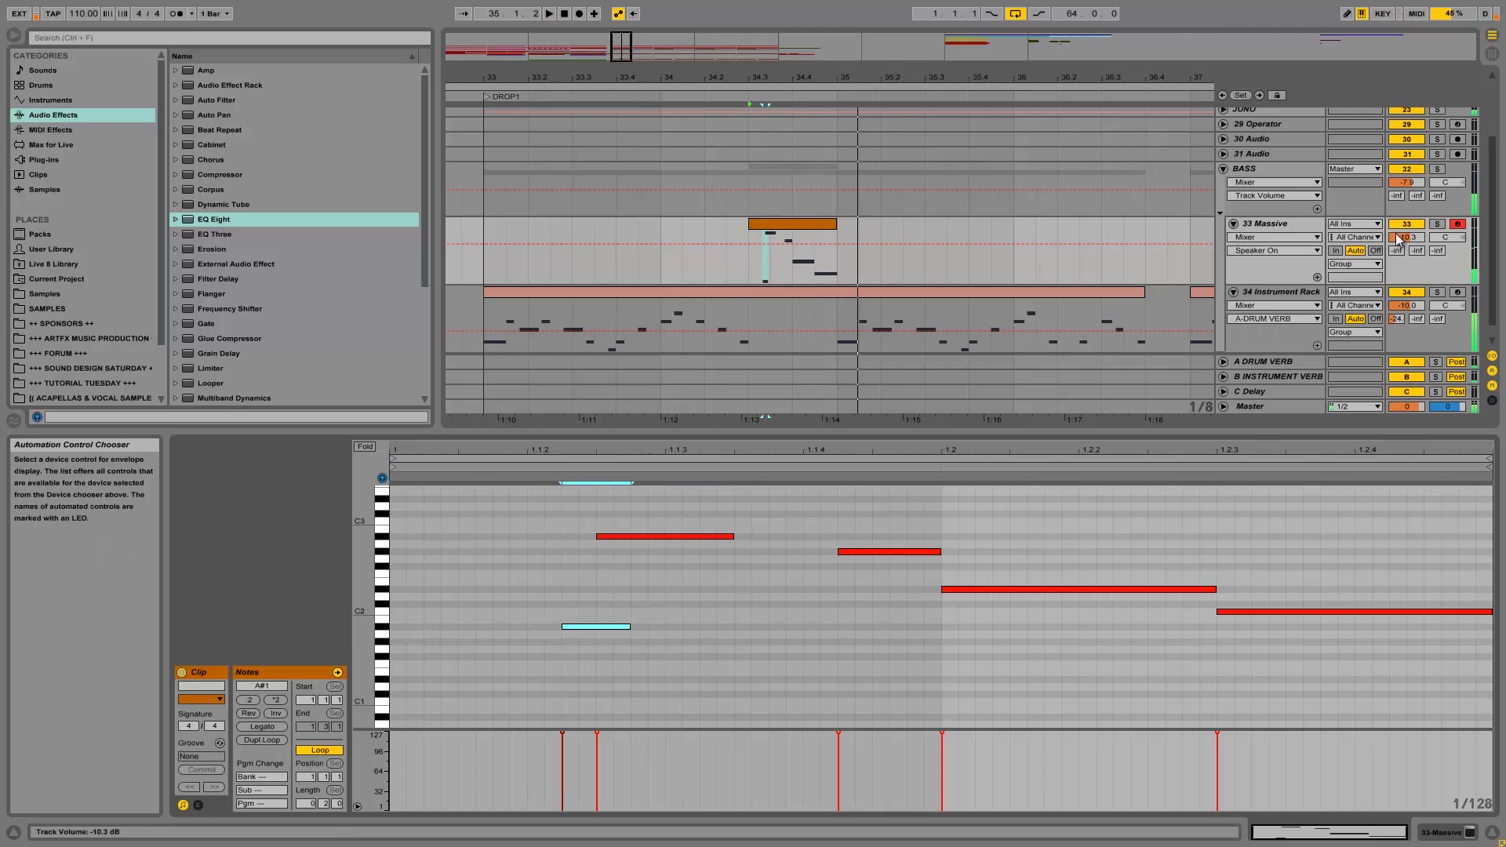
pyautogui.click(1441, 224)
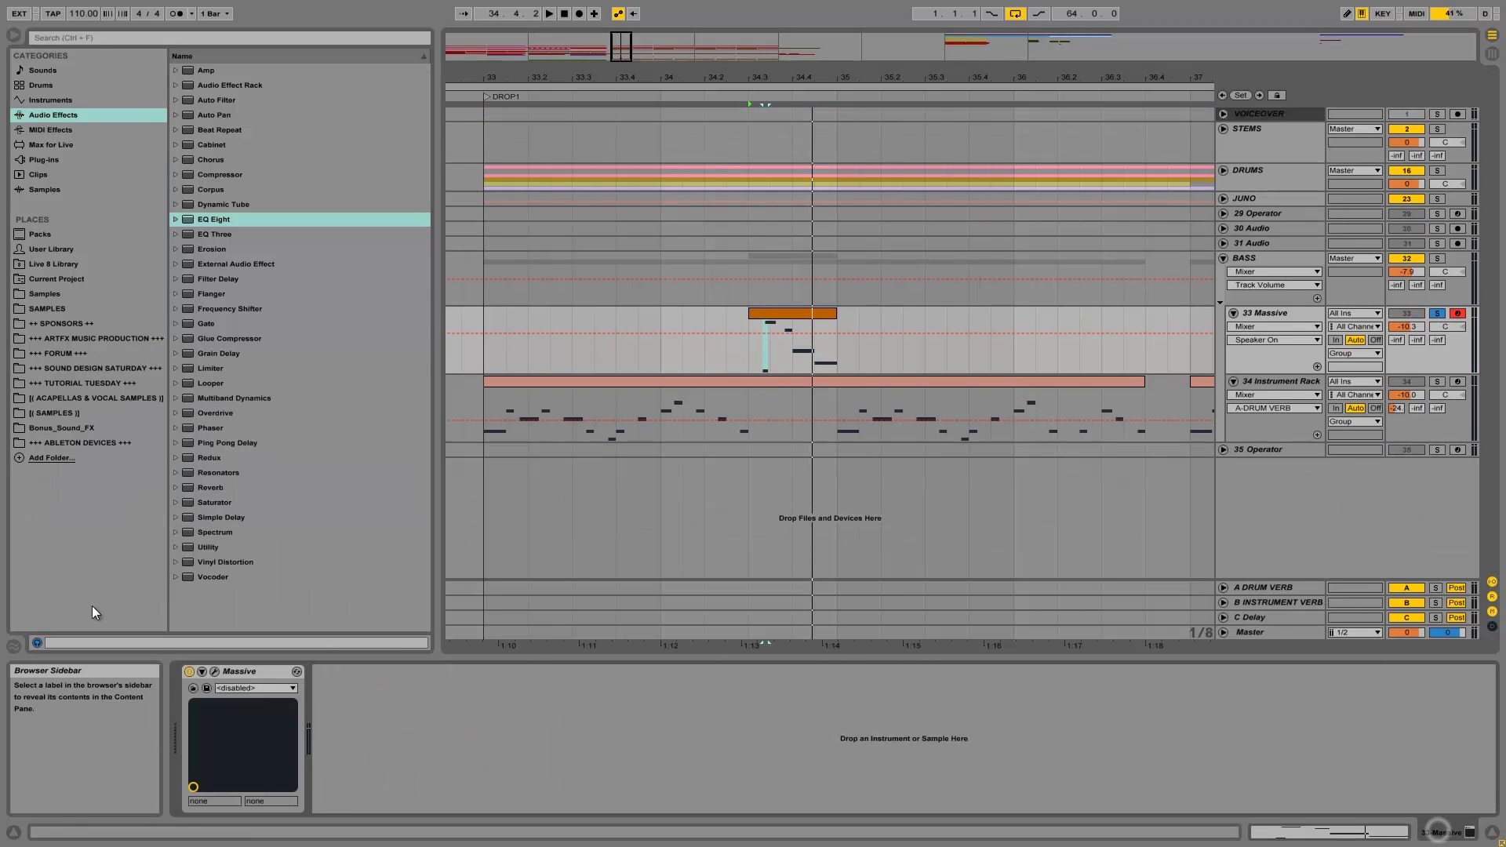
# Step: Open Massive's oscillator settings and select the glide Time control
pyautogui.click(214, 671)
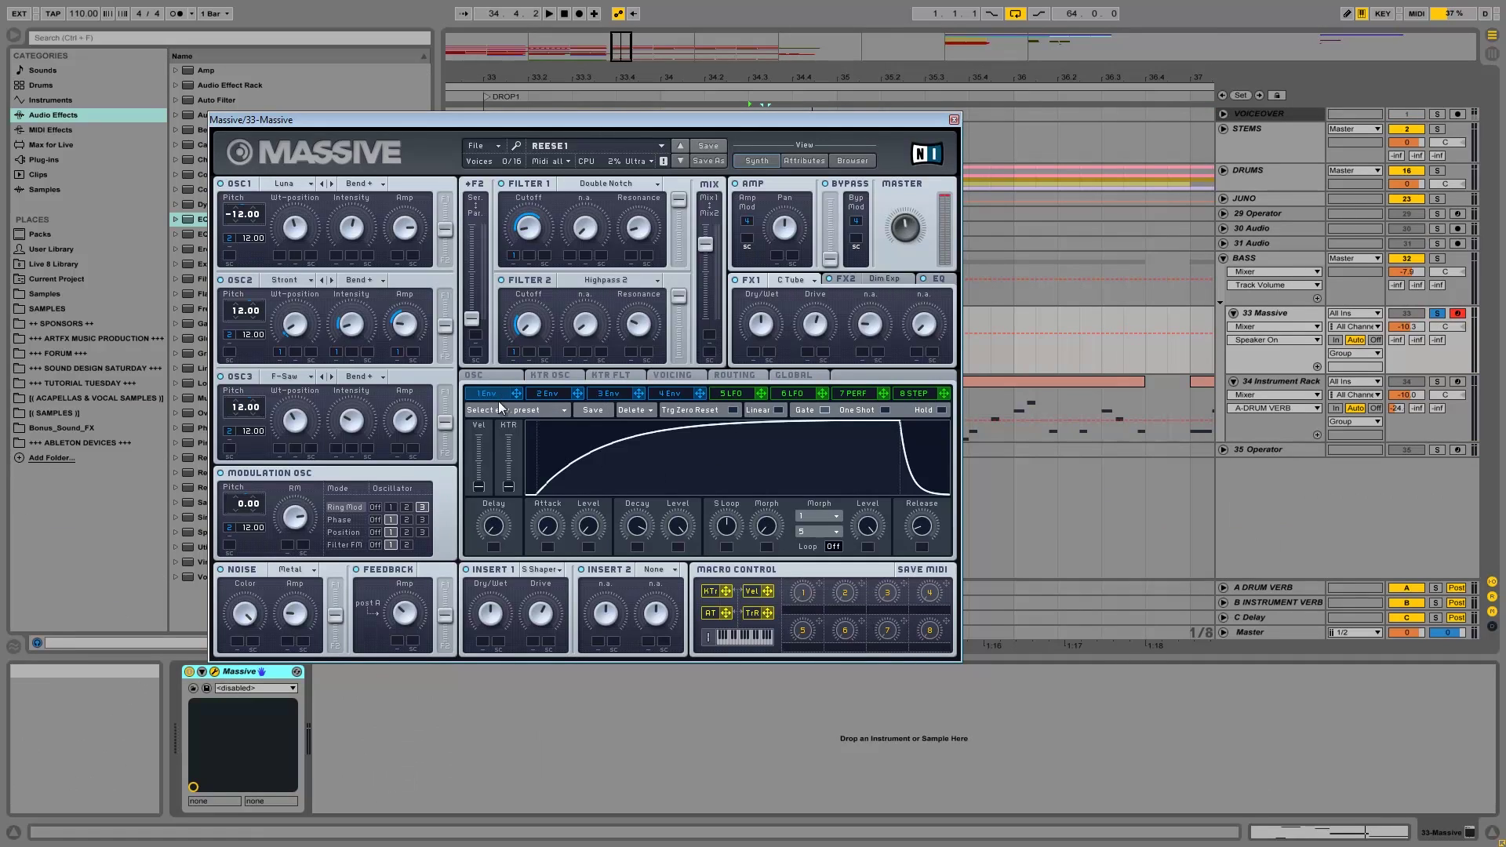
pyautogui.click(493, 376)
pyautogui.click(487, 525)
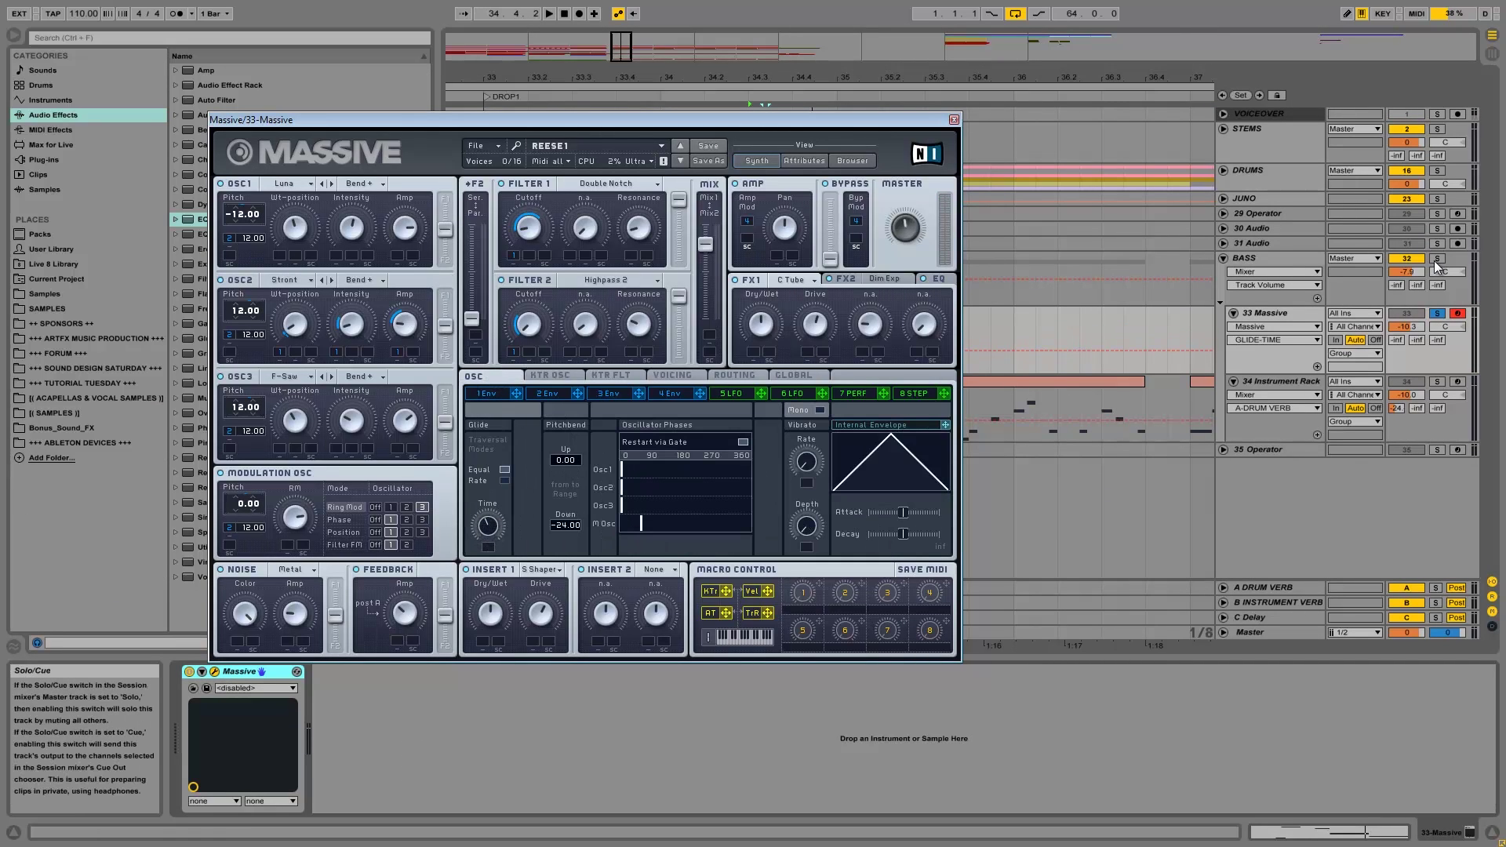
# Step: Solo the BASS group, close the Massive window and play the phrase from 34.3.1
pyautogui.press('space')
pyautogui.click(1434, 260)
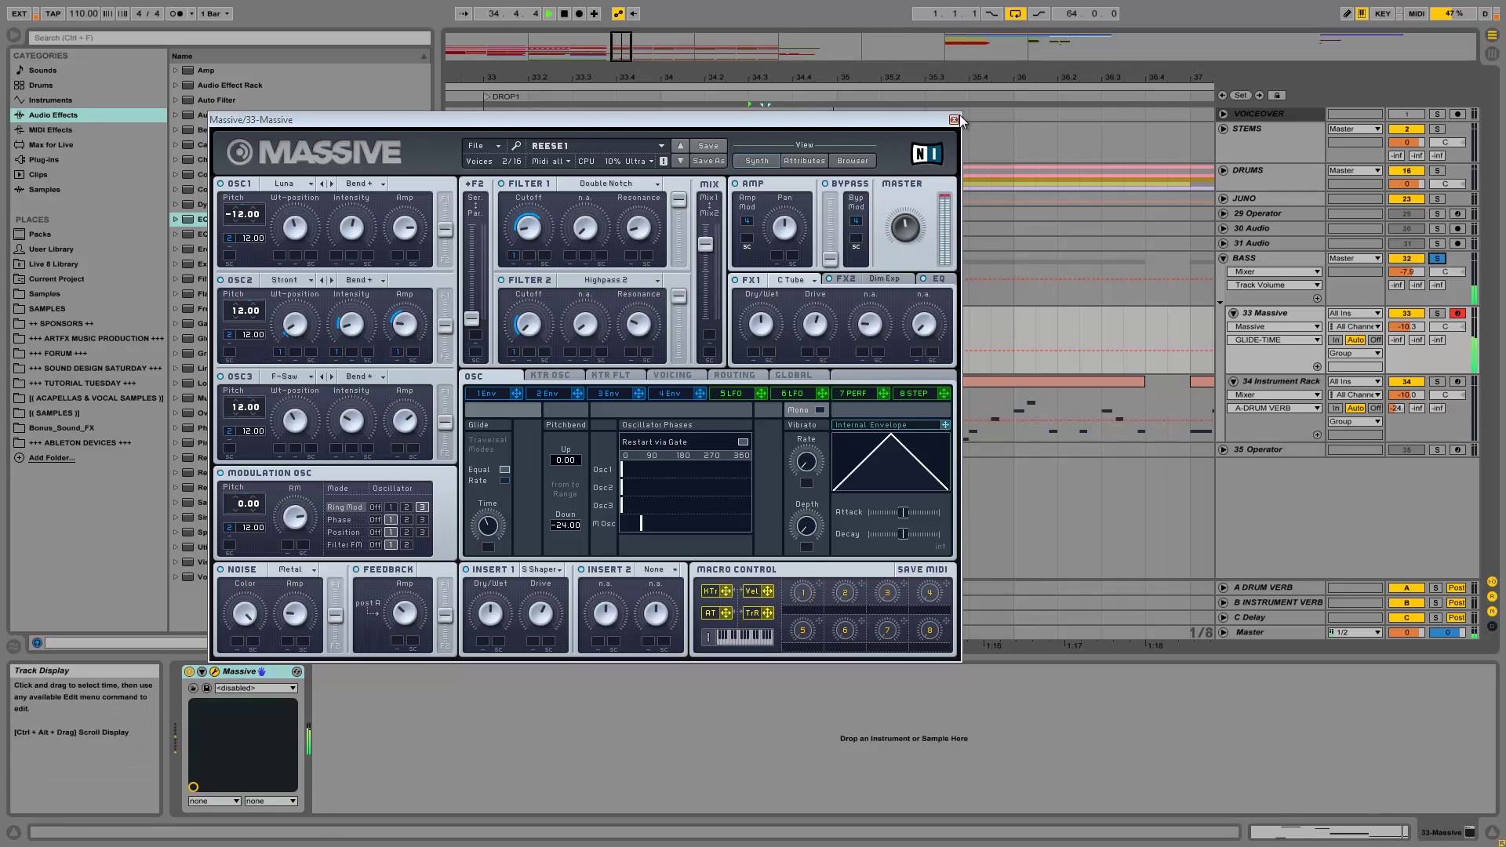
pyautogui.click(953, 120)
pyautogui.click(751, 335)
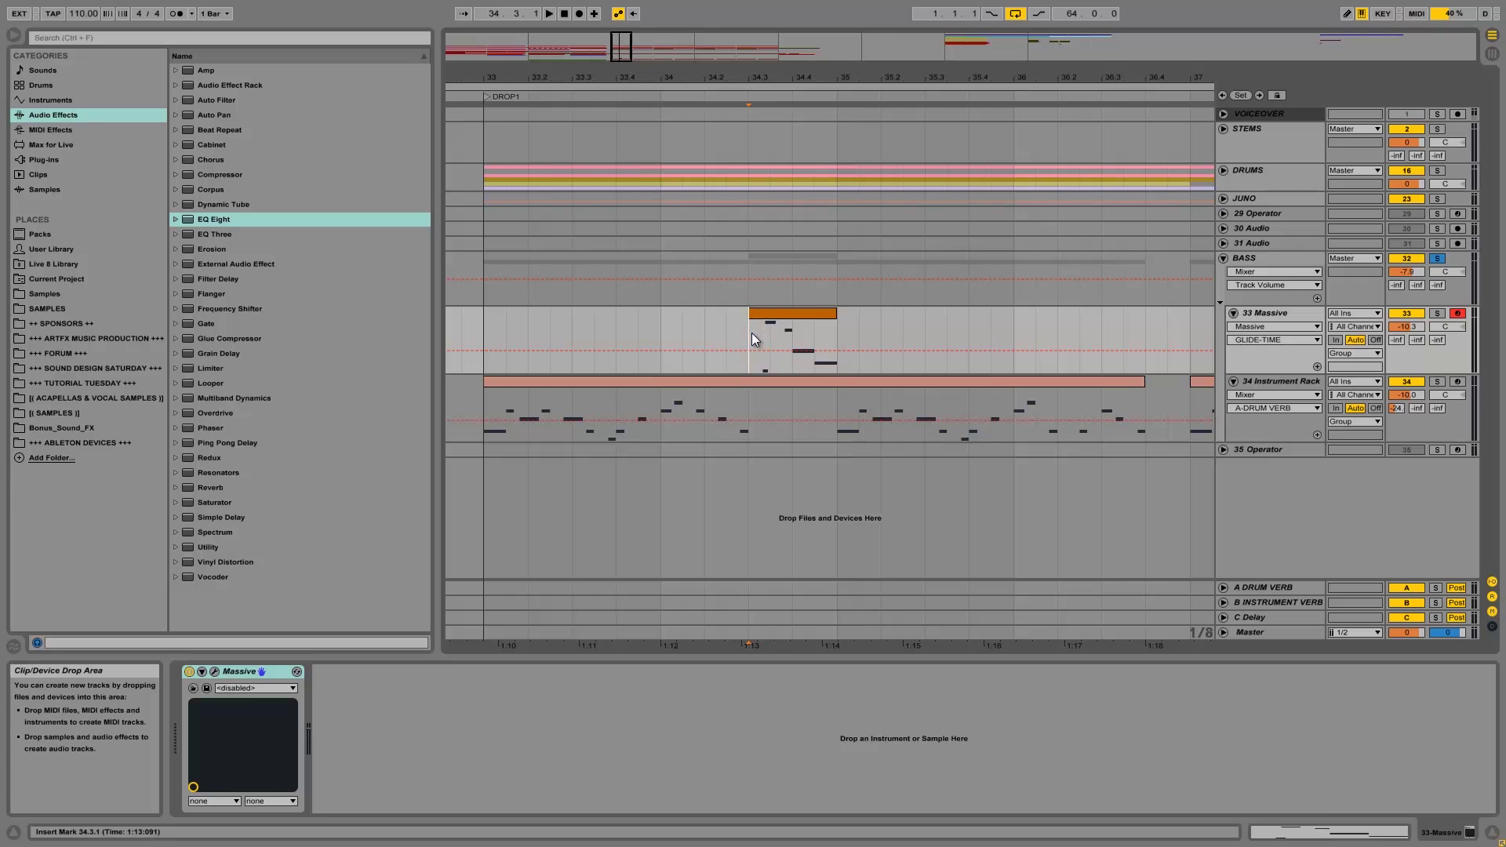
pyautogui.press('space')
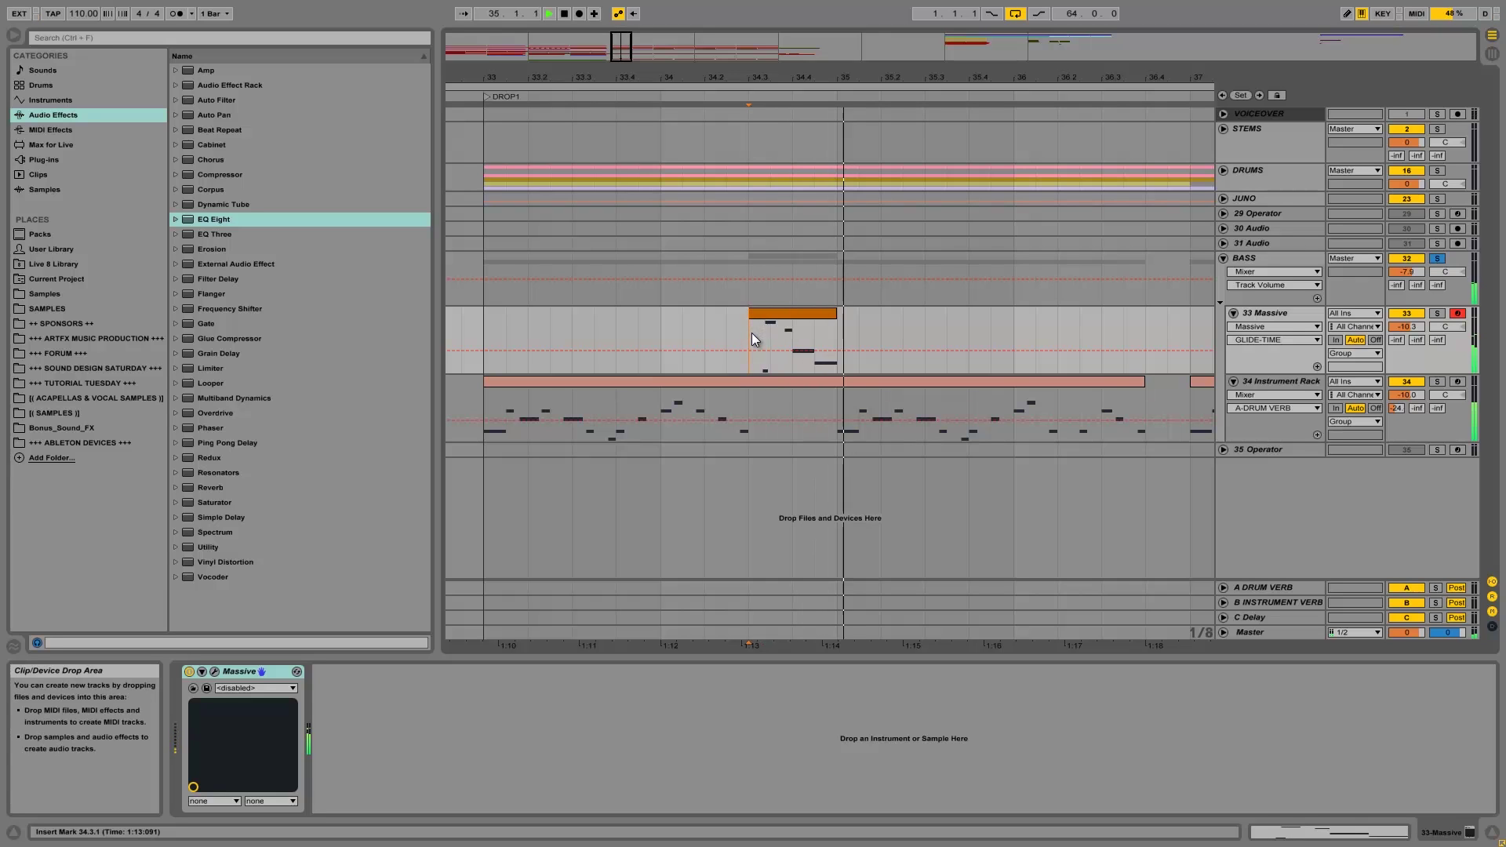
# Step: Extend the ends of the D#2 and G#2 notes in the Massive clip so each overlaps the following note, and audition them
pyautogui.doubleClick(803, 324)
pyautogui.click(589, 627)
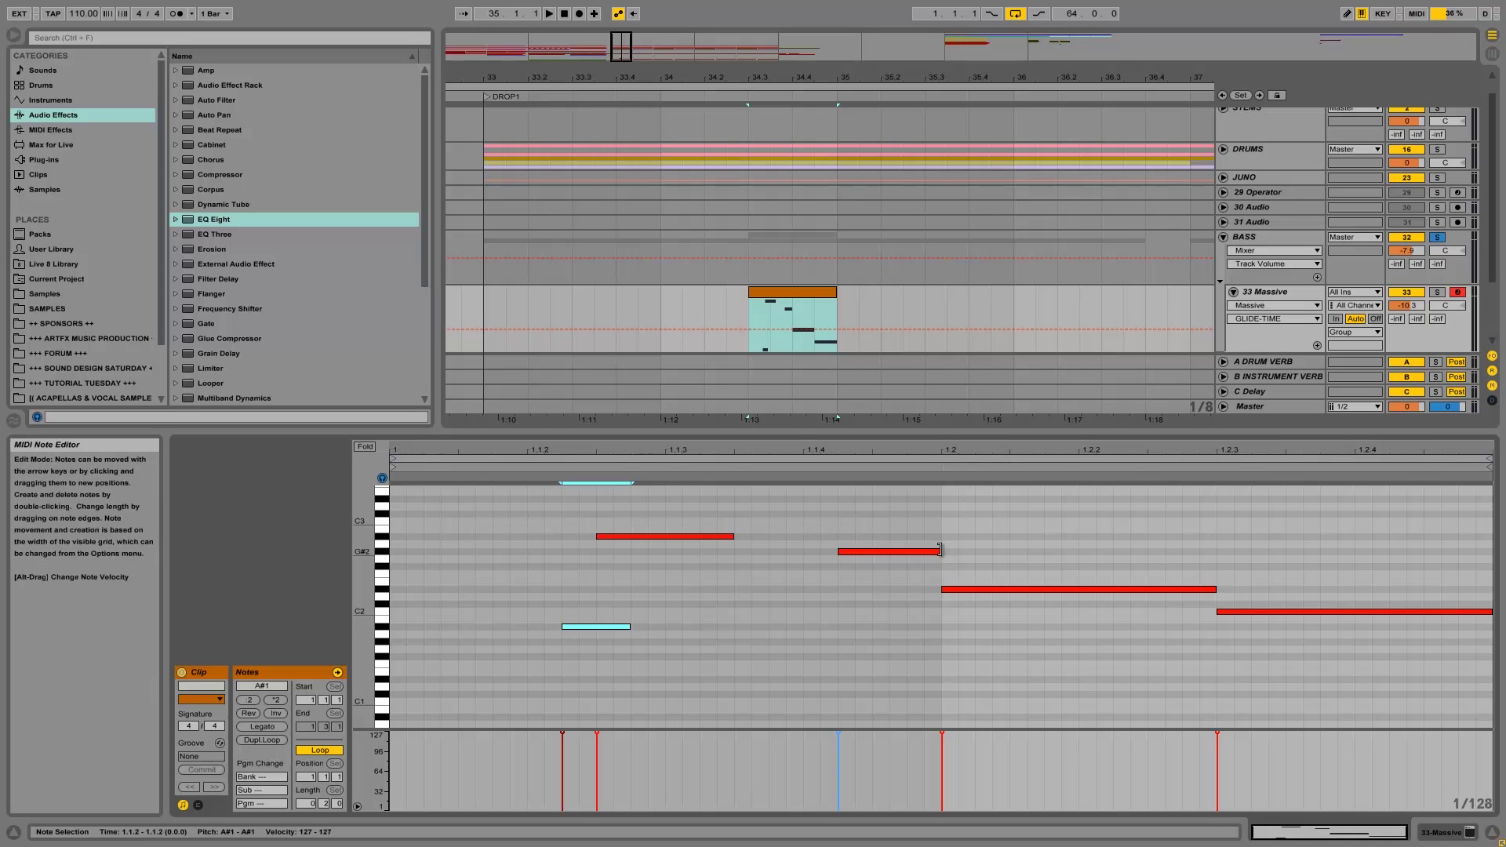
pyautogui.click(1217, 589)
pyautogui.moveTo(1217, 589); pyautogui.dragTo(1282, 593)
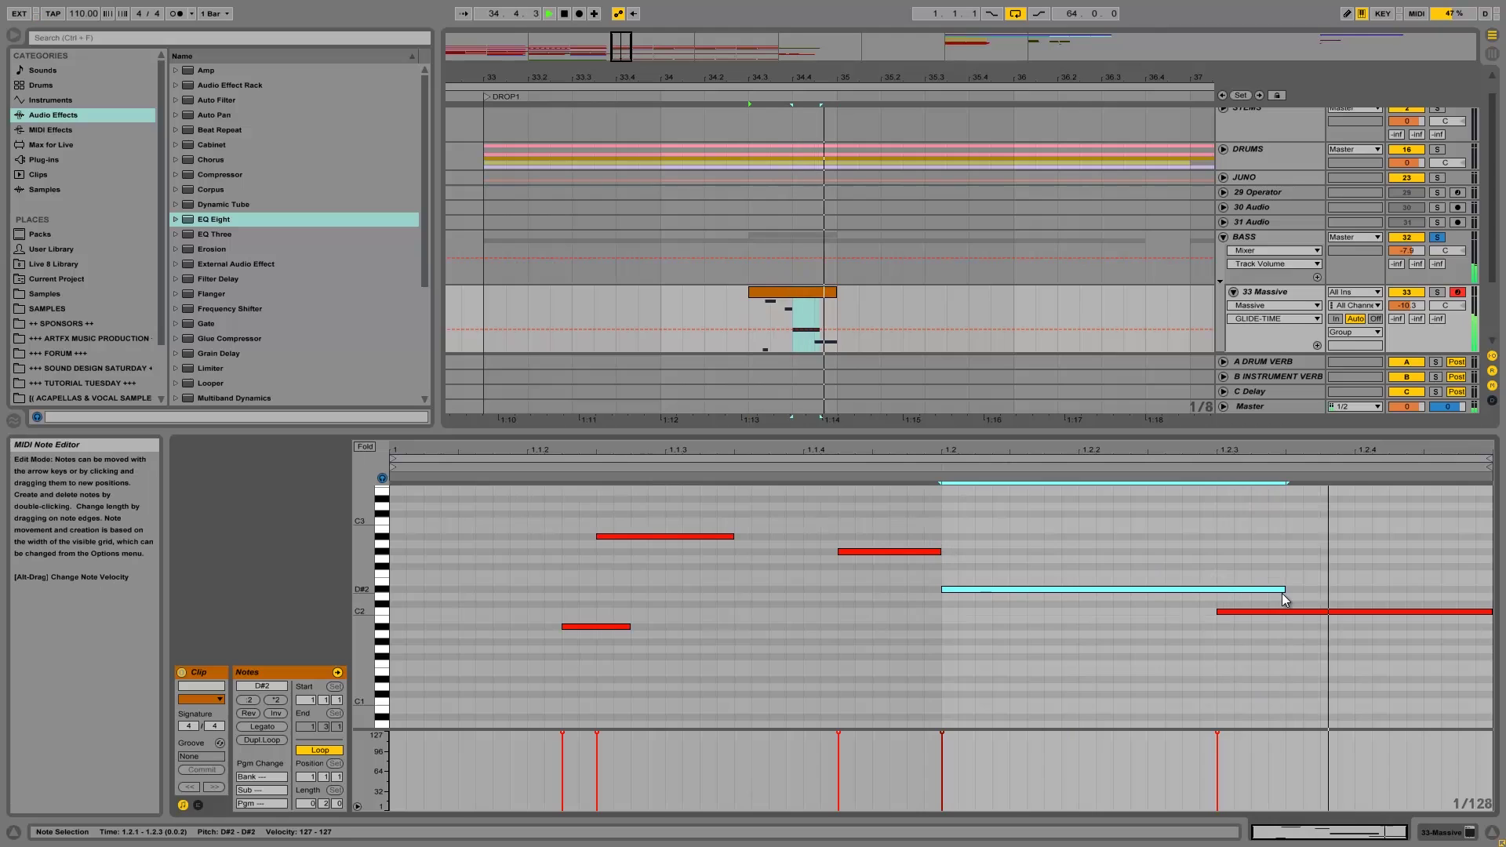
pyautogui.press('space')
pyautogui.moveTo(937, 557); pyautogui.dragTo(987, 558)
pyautogui.press('space')
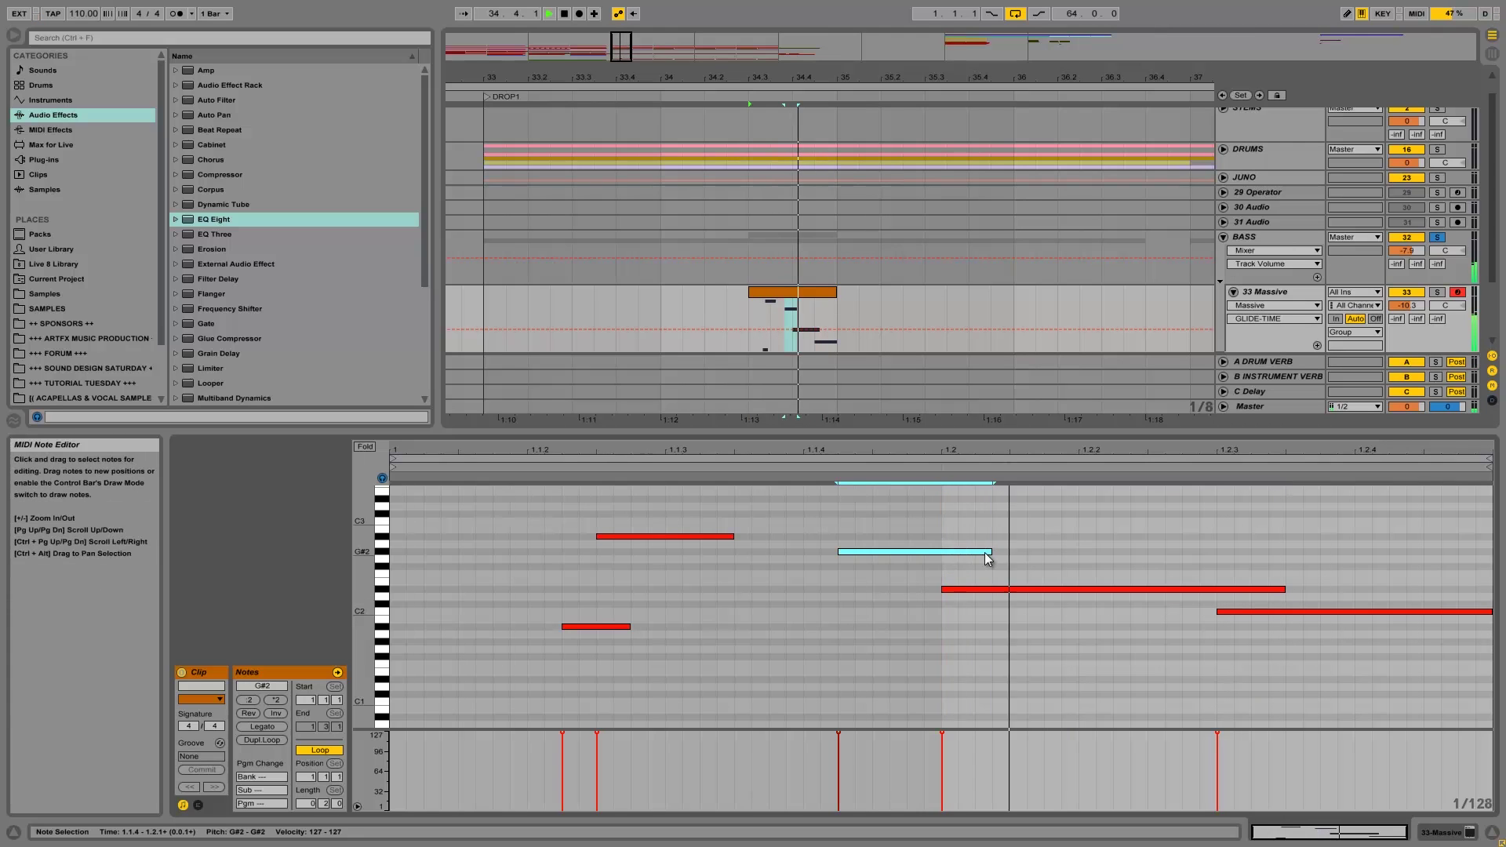
pyautogui.press('space')
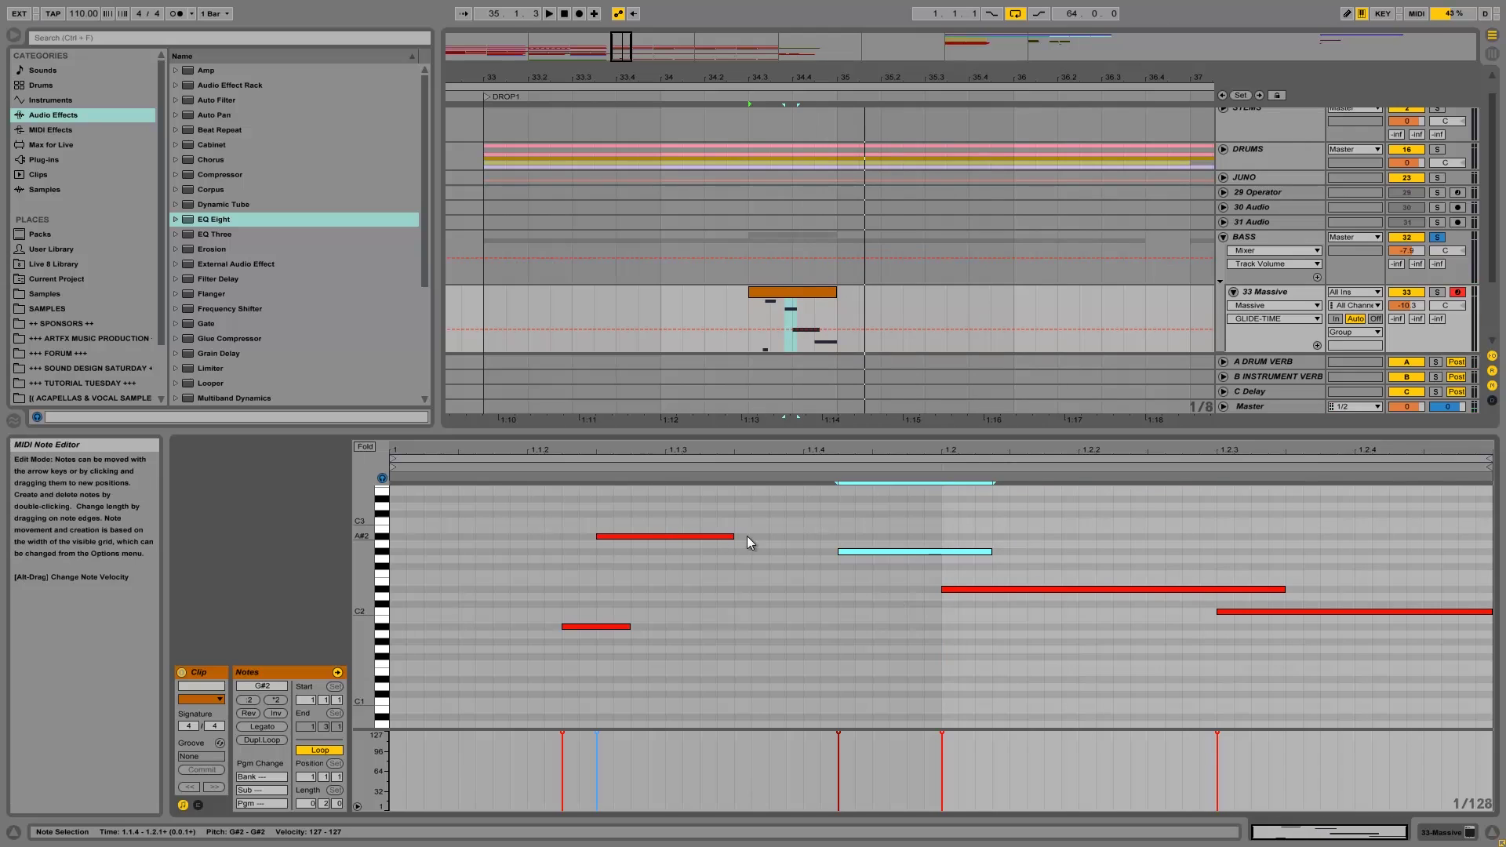
# Step: Extend the A#2 note past the start of the G#2 note and play the phrase with the BASS group soloed
pyautogui.moveTo(734, 537); pyautogui.dragTo(868, 537)
pyautogui.press('space')
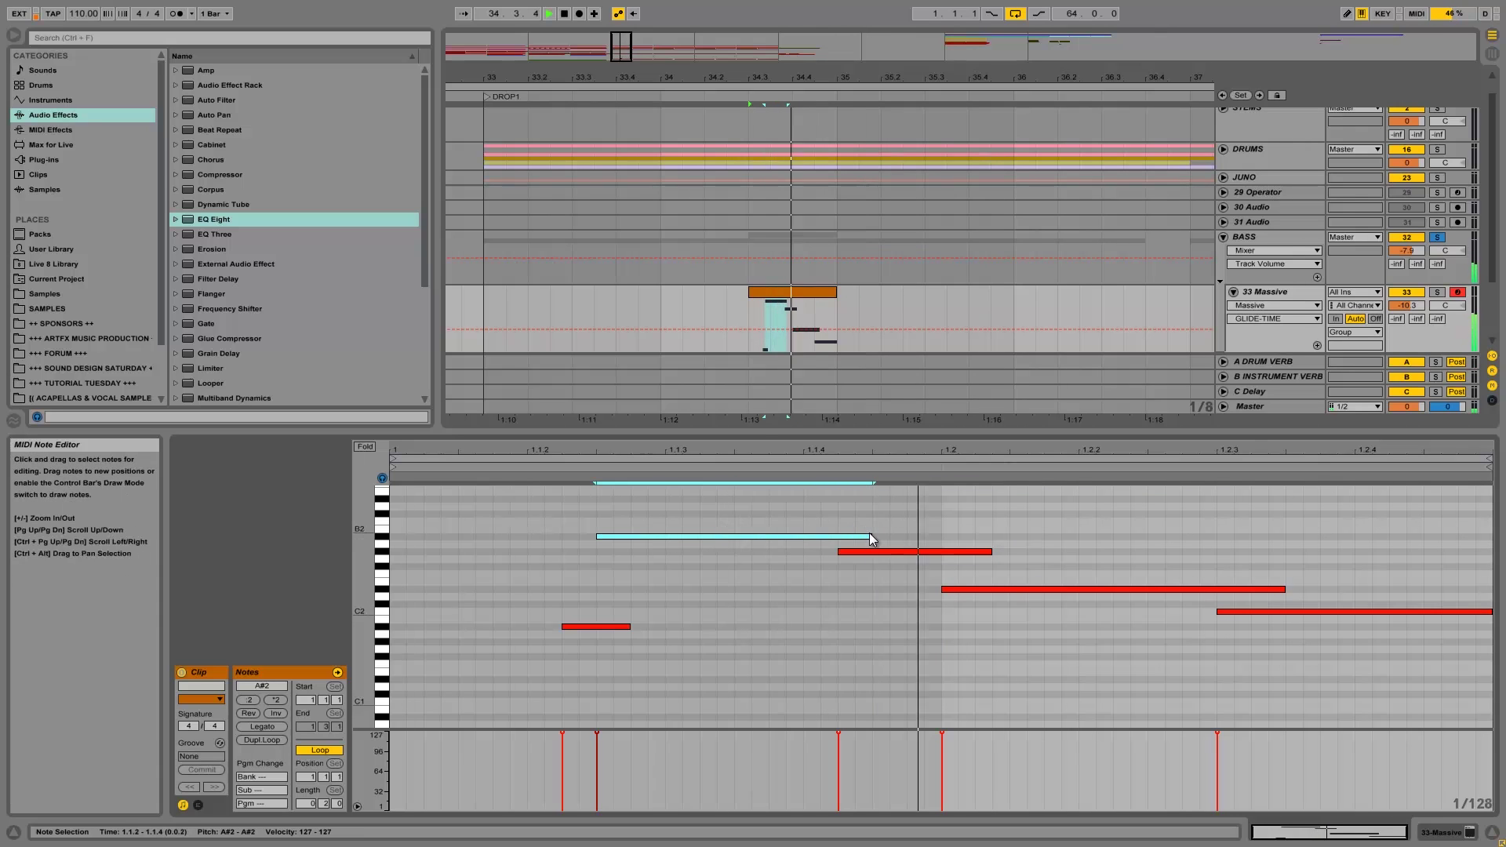
pyautogui.press('space')
pyautogui.hotkey('shift', 'Tab')
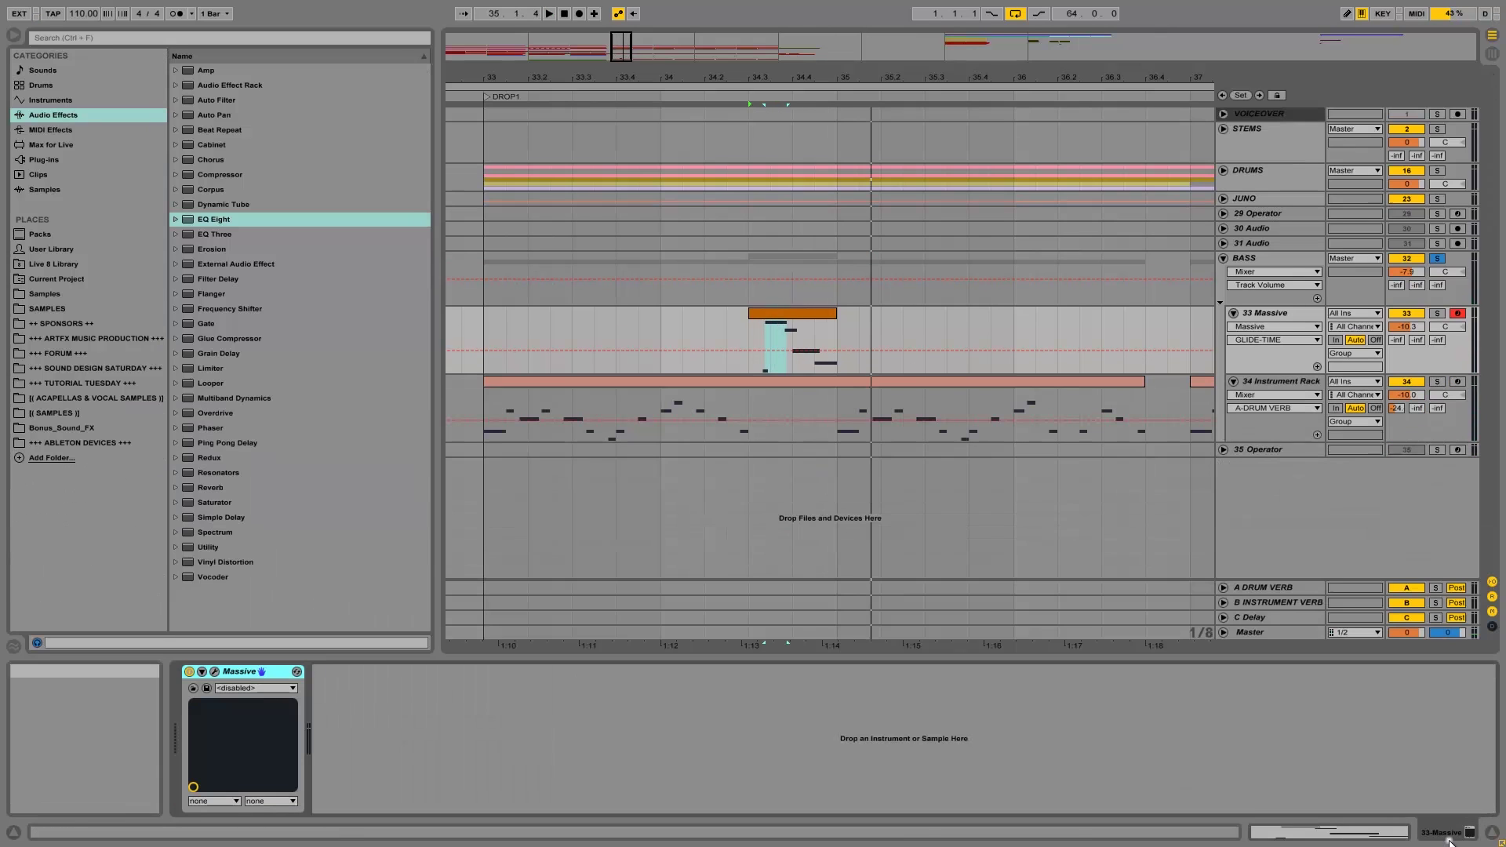
pyautogui.press('space')
pyautogui.press('space')
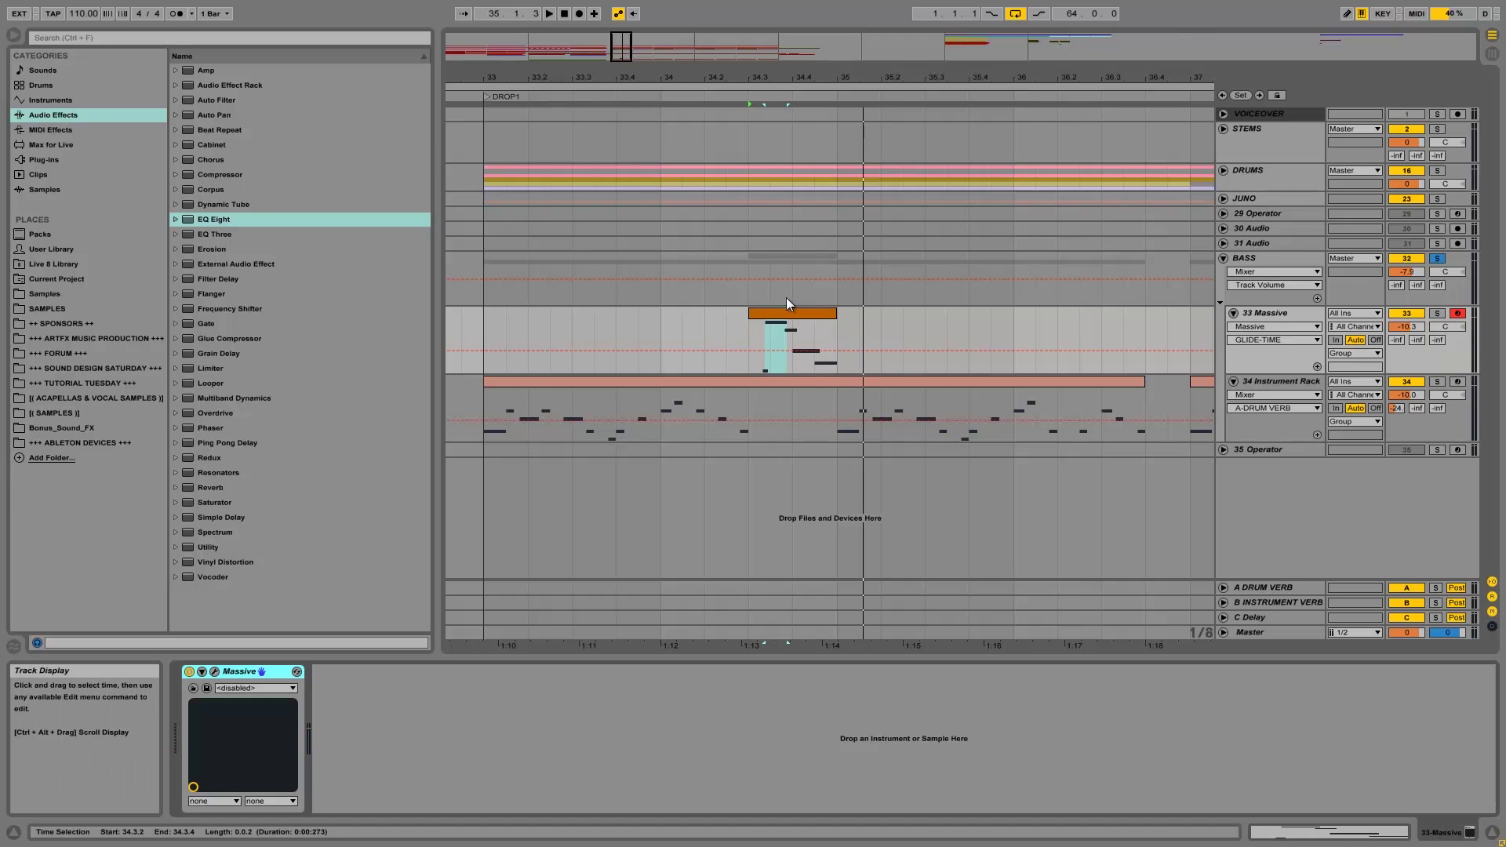
# Step: Lower the Massive clip's A#2 note to G#2, its G#2 note to F2 and its A#1 note to G#1, auditioning the changes
pyautogui.doubleClick(760, 317)
pyautogui.moveTo(839, 510); pyautogui.dragTo(814, 554)
pyautogui.click(879, 566)
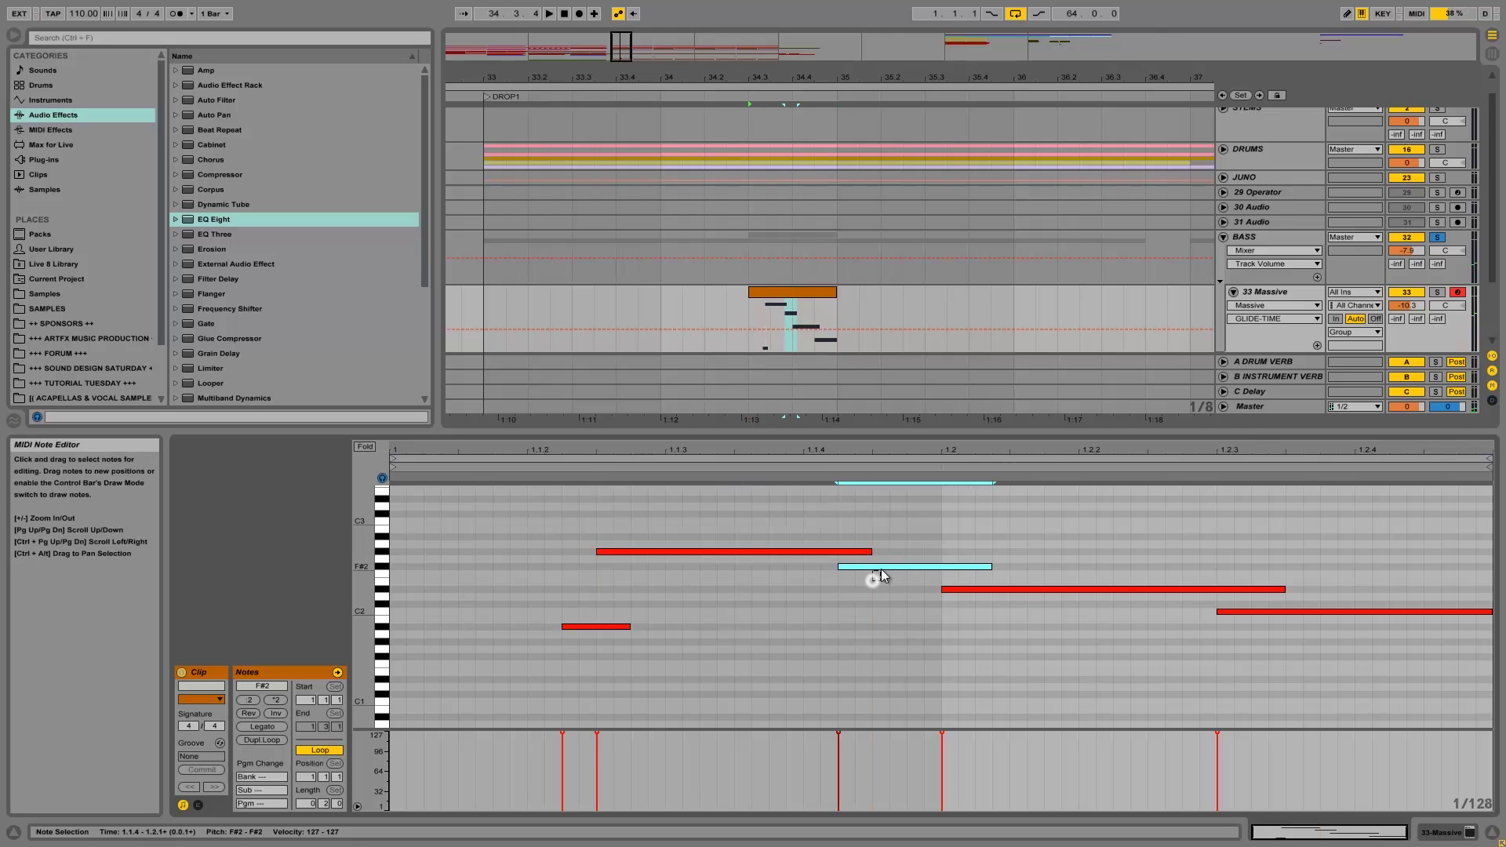
pyautogui.press('Down')
pyautogui.press('space')
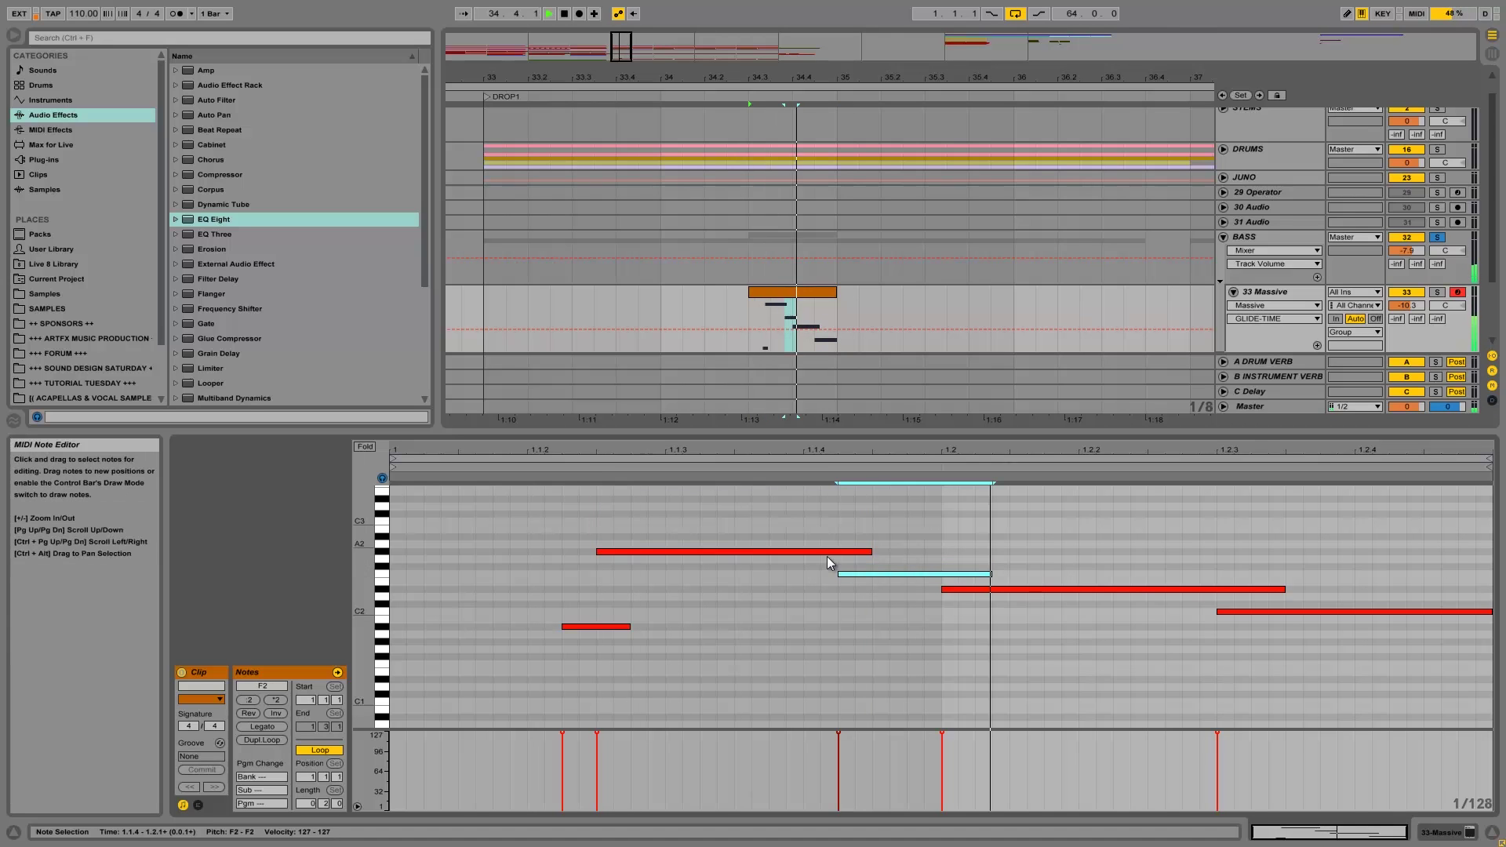
pyautogui.moveTo(569, 629); pyautogui.dragTo(569, 638)
pyautogui.press('space')
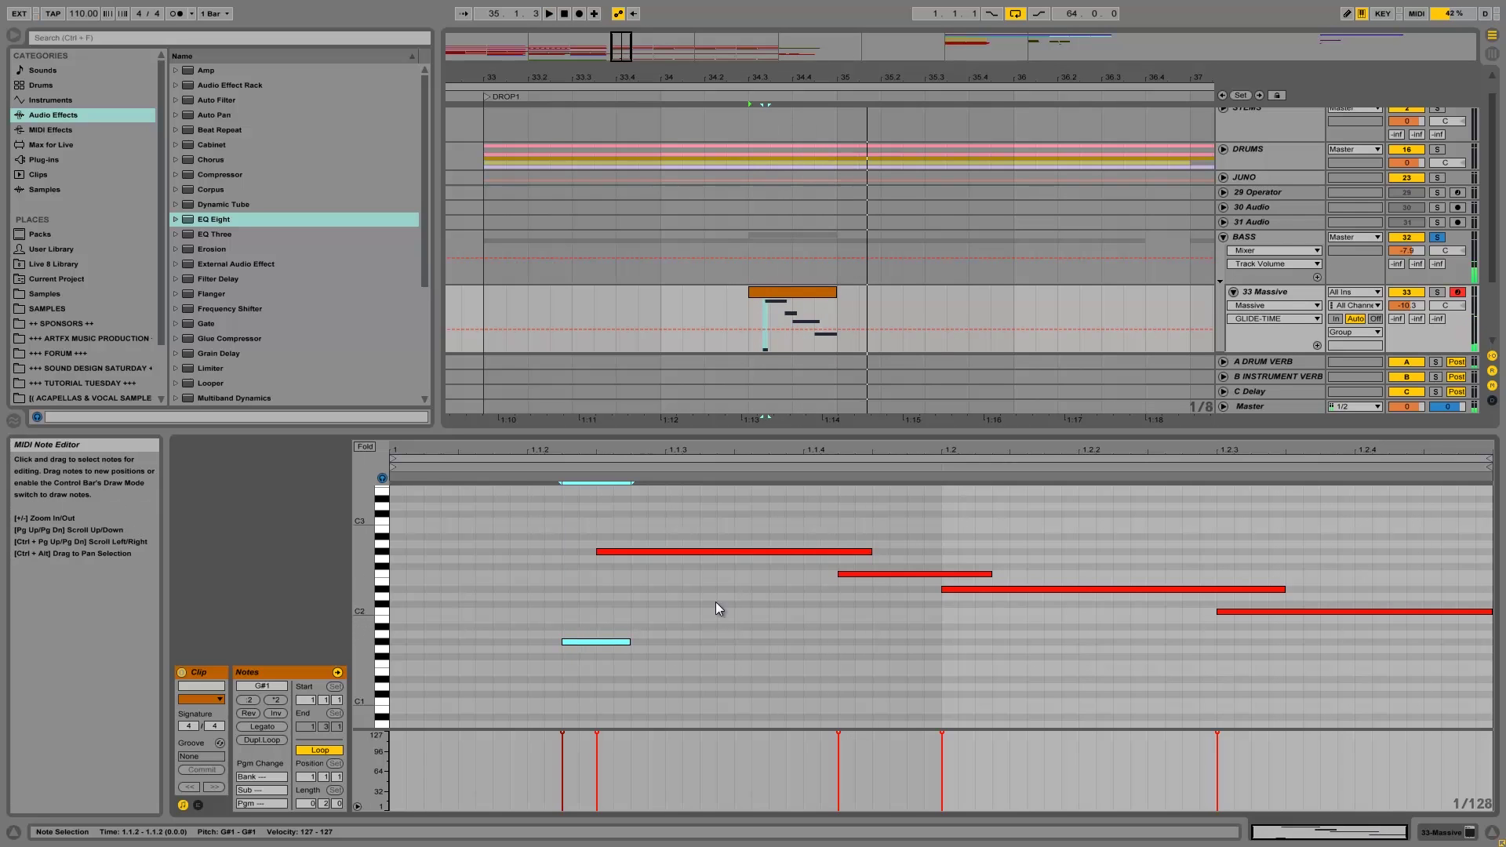
# Step: Play the revised phrase and audition it in the full mix from bar 33
pyautogui.press('space')
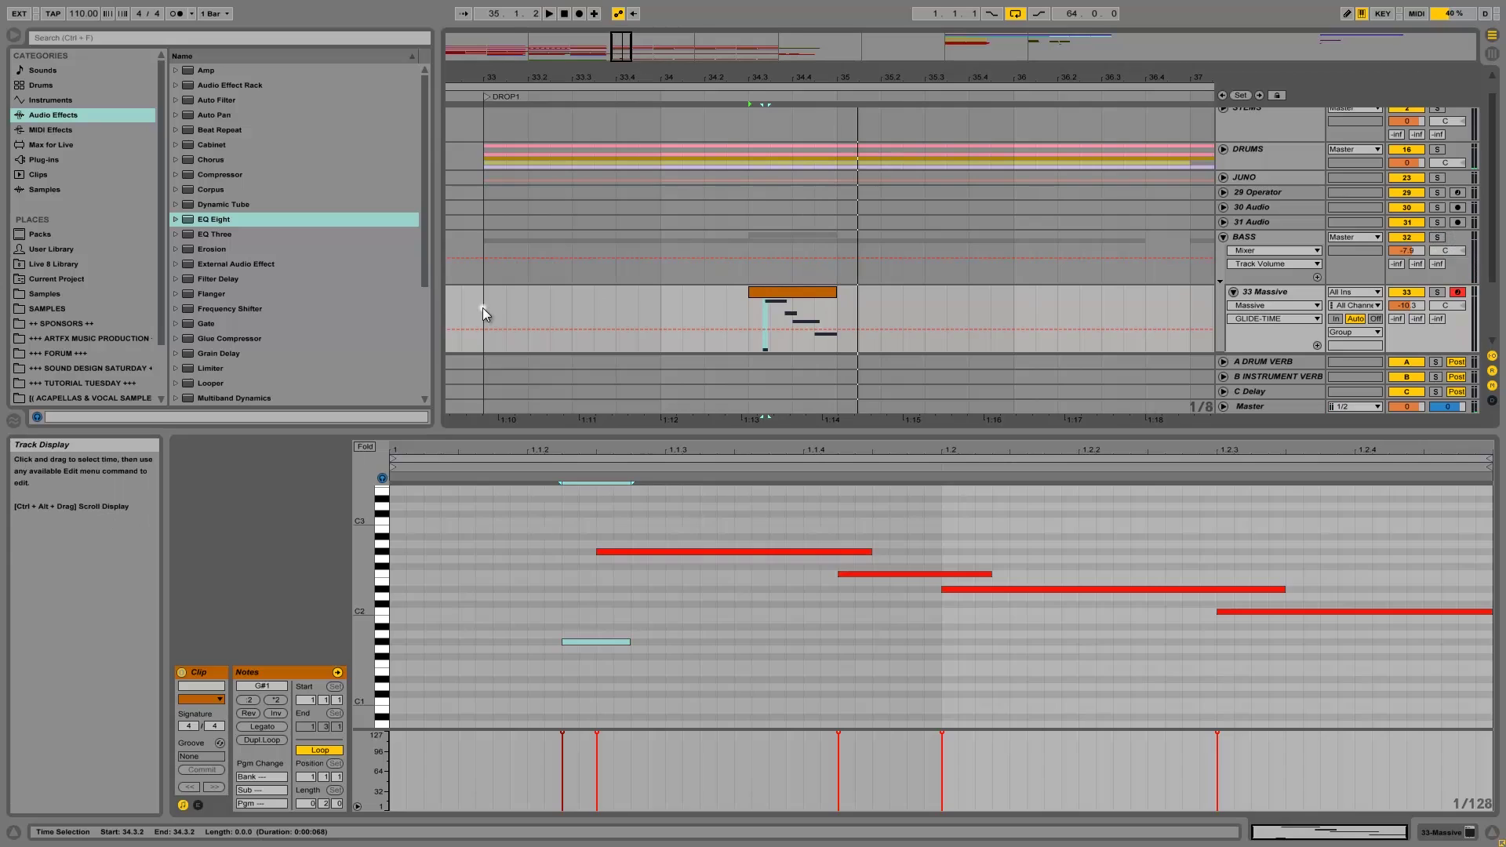
pyautogui.click(483, 307)
pyautogui.press('space')
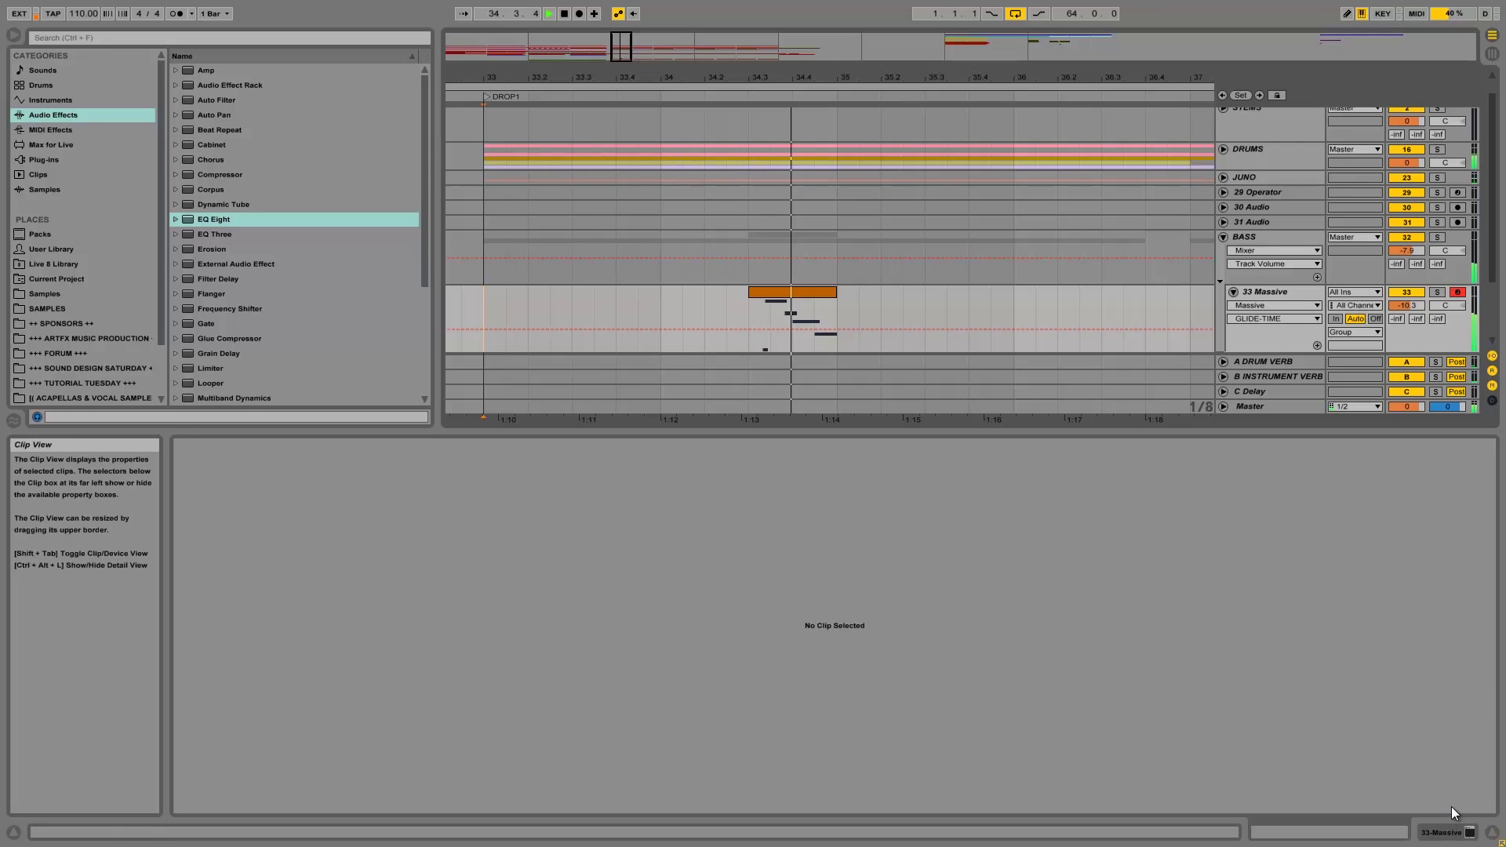
pyautogui.press('space')
pyautogui.click(1443, 832)
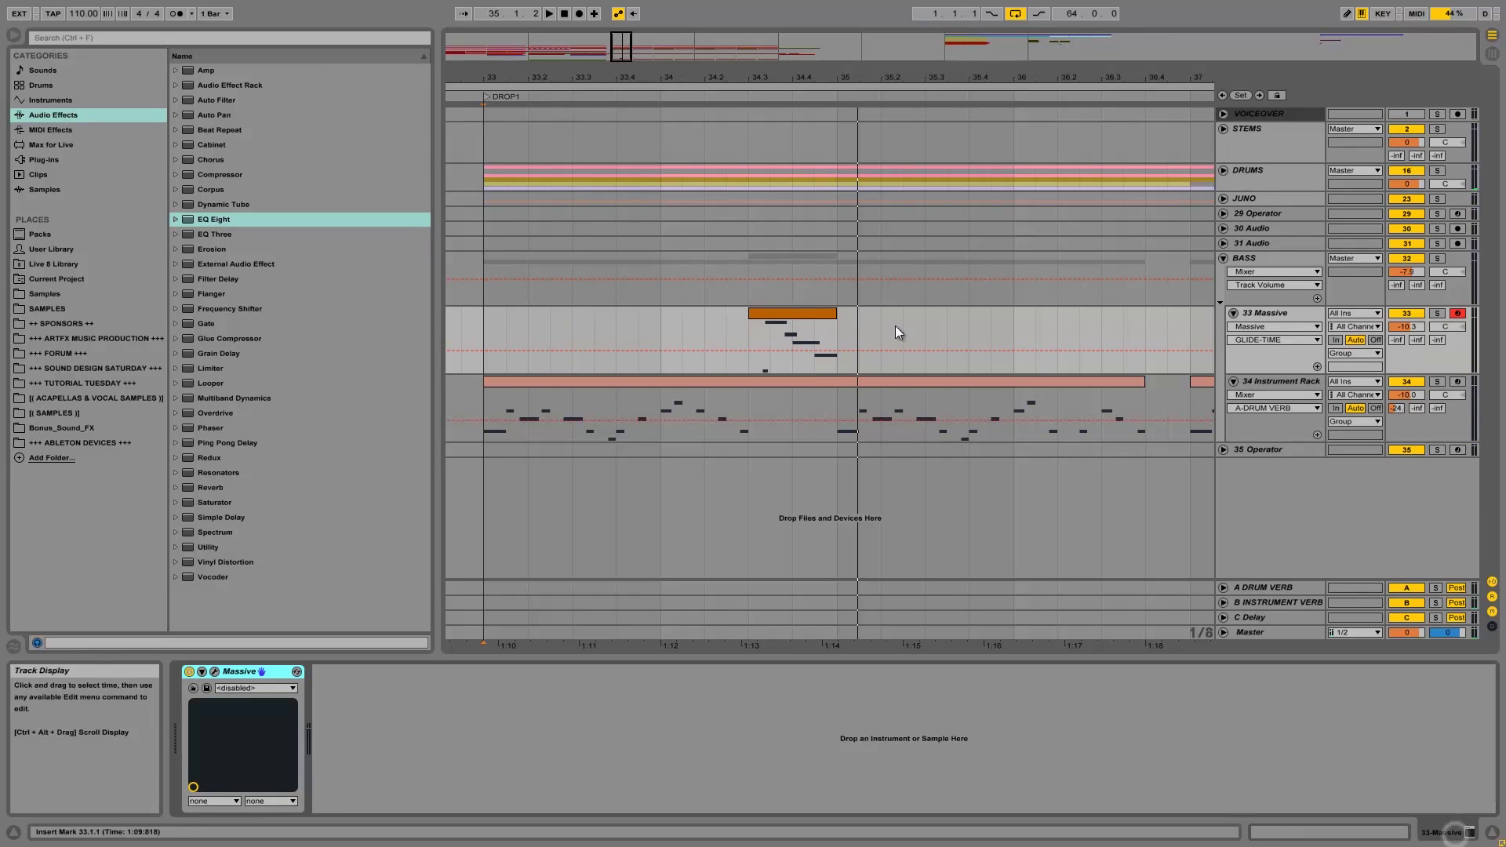
# Step: Transpose the first two notes of the Massive clip up two semitones to A#1 and A#2 and play them in the mix
pyautogui.click(775, 314)
pyautogui.doubleClick(775, 314)
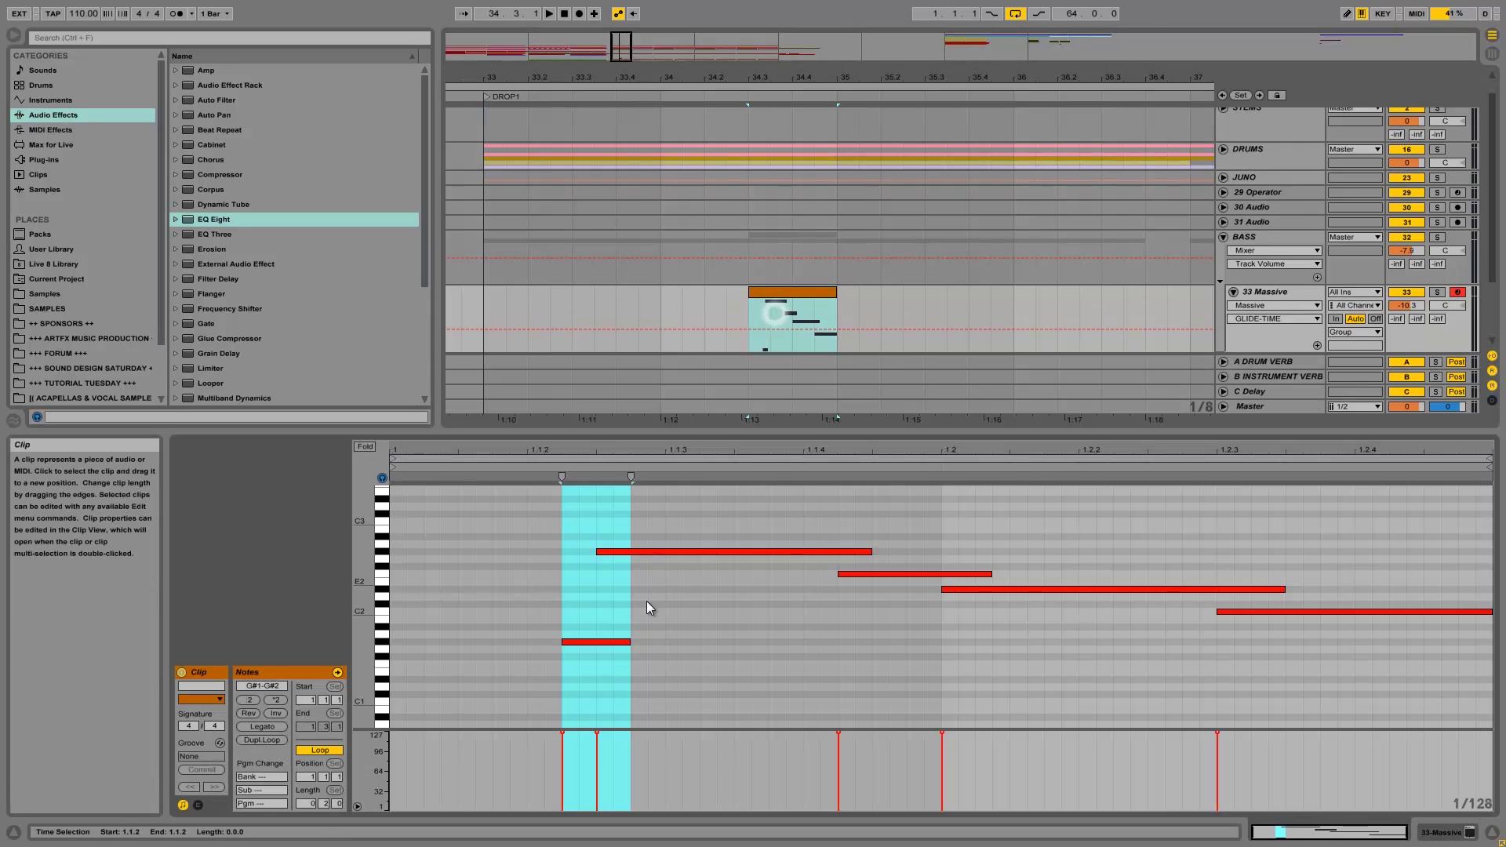
pyautogui.moveTo(535, 666); pyautogui.dragTo(702, 525)
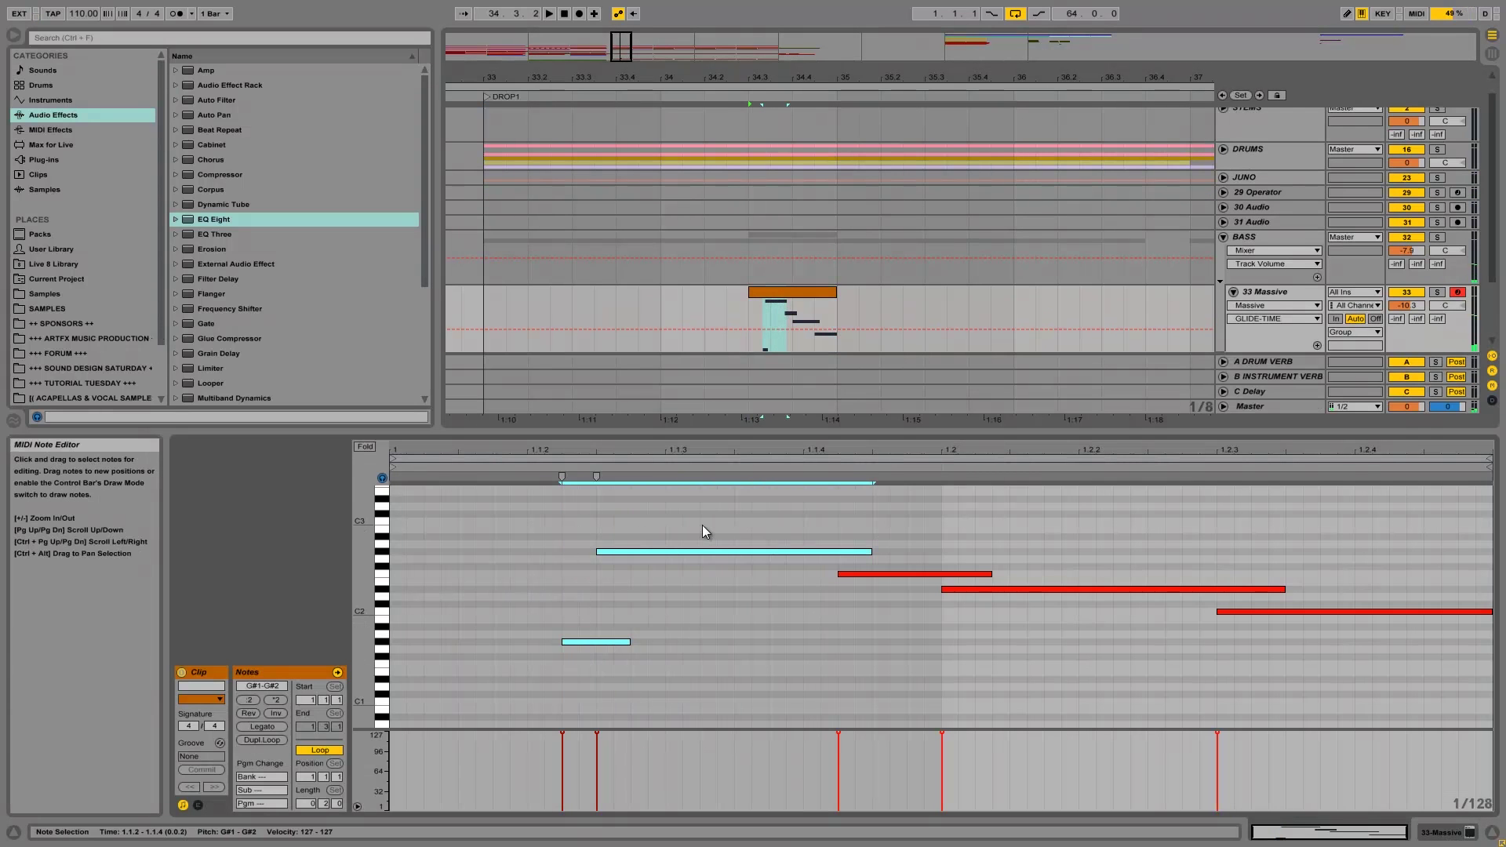
pyautogui.press('Up')
pyautogui.press('Up')
pyautogui.press('space')
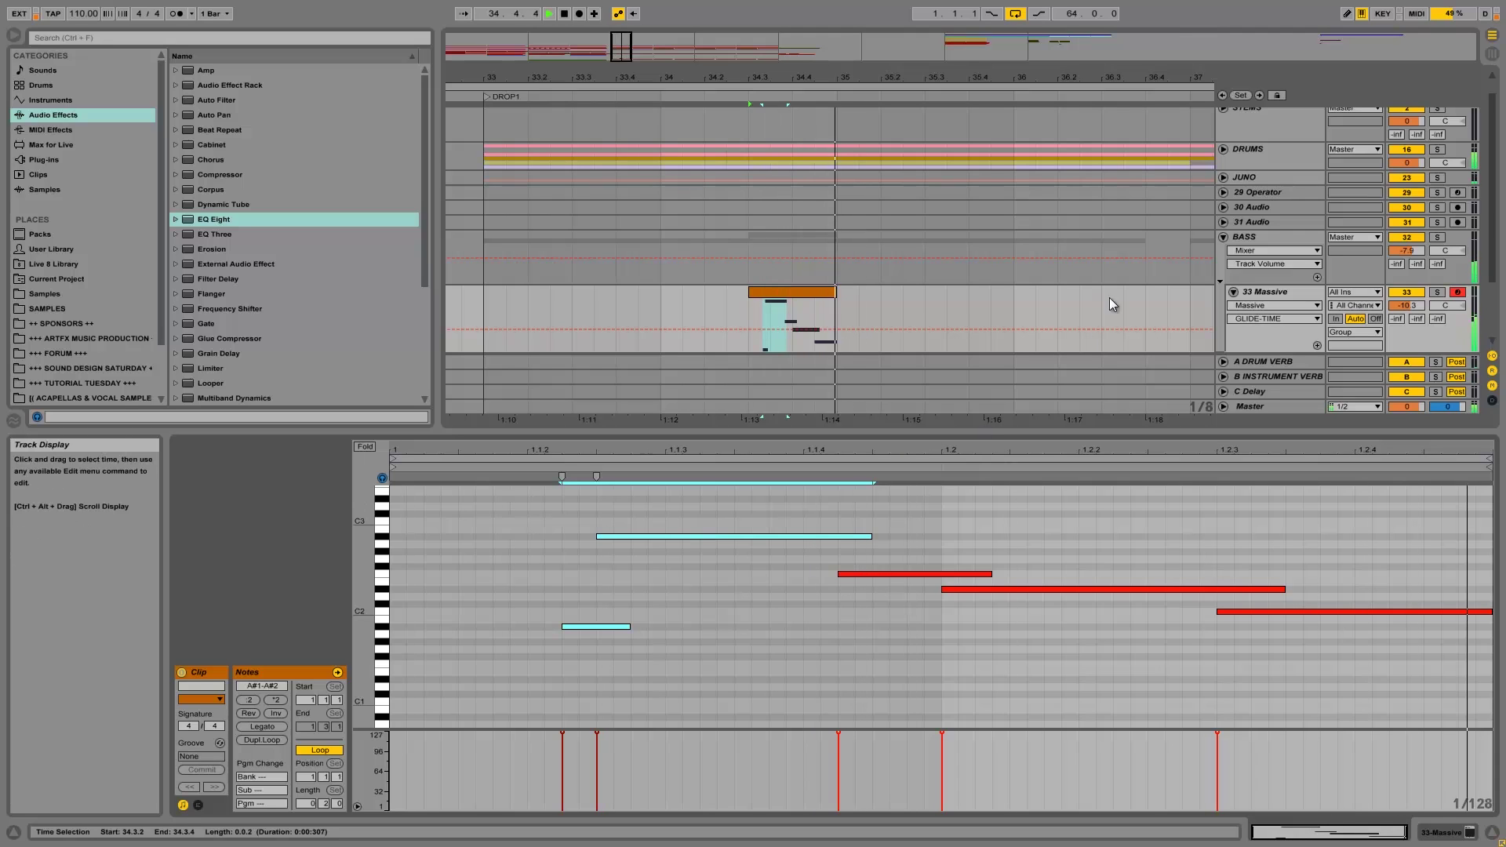
pyautogui.press('space')
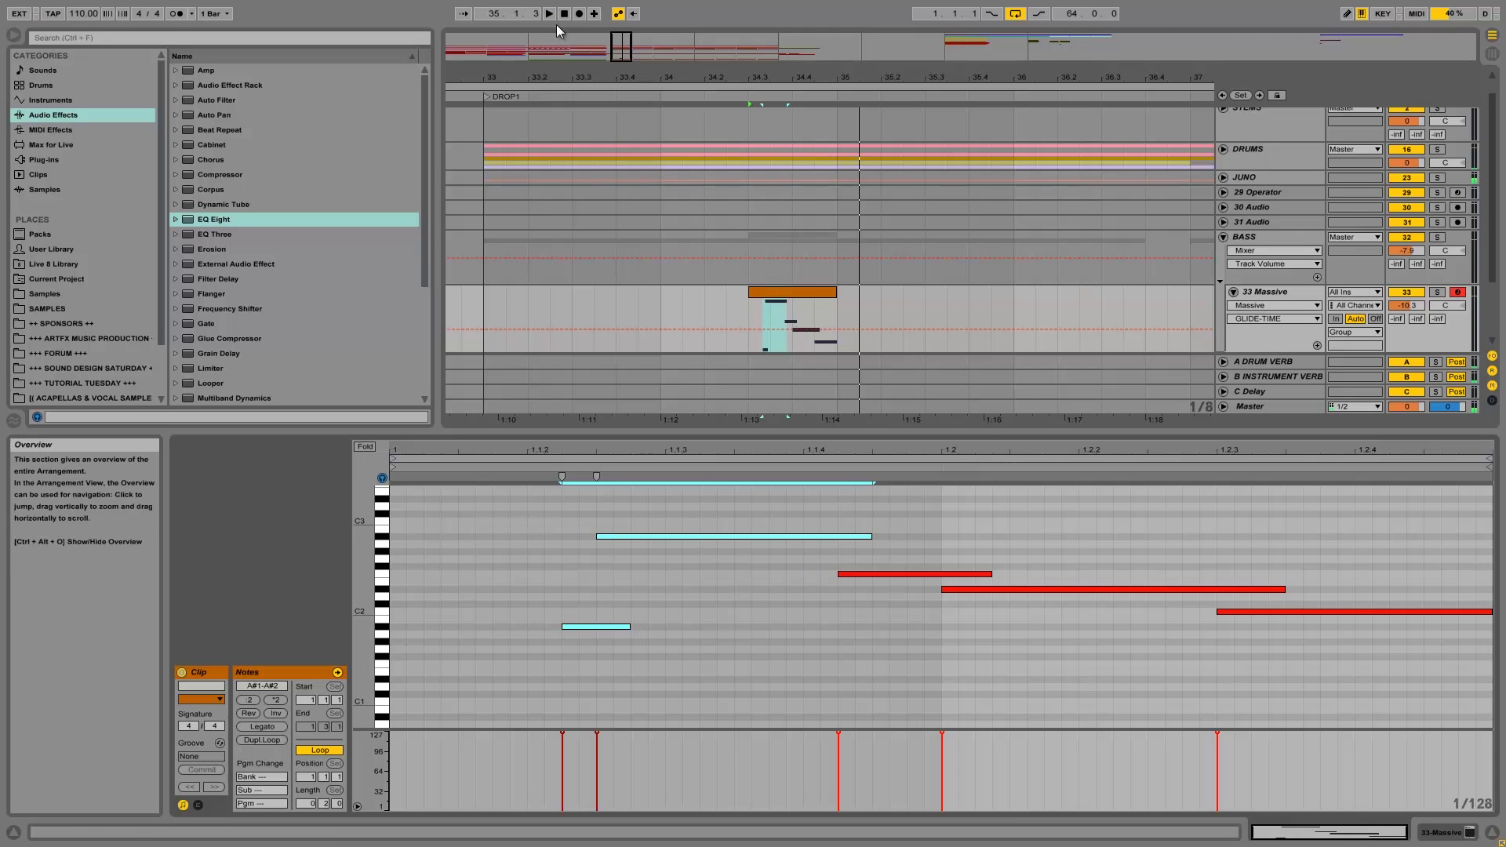
# Step: Add an Auto Filter after Massive and set it to a notch at about 3.61 kHz with a Q of 1.36
pyautogui.click(756, 284)
pyautogui.click(753, 318)
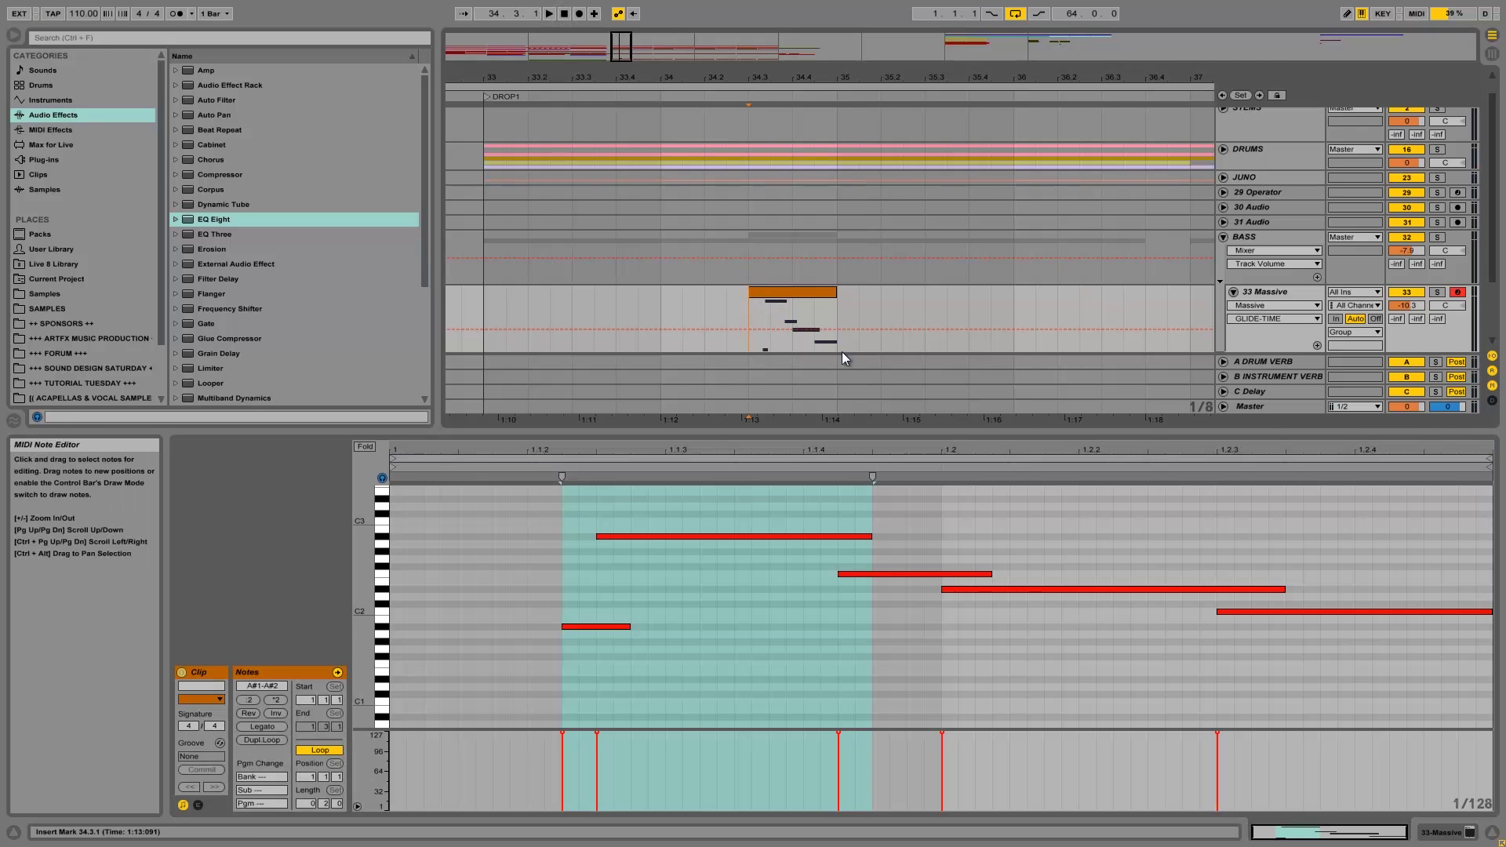
pyautogui.click(1442, 832)
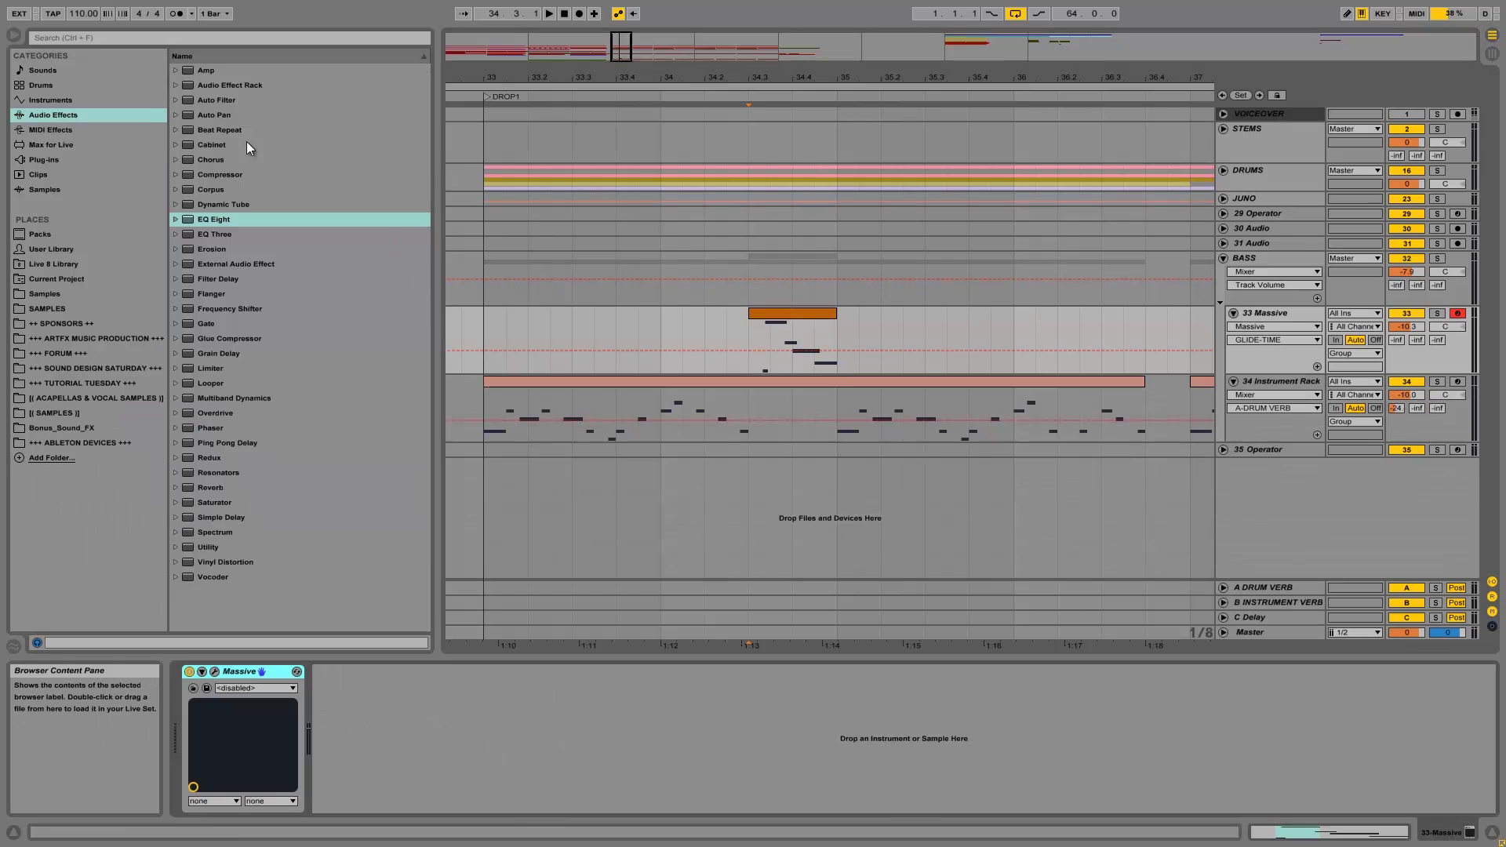
pyautogui.moveTo(206, 99)
pyautogui.mouseDown()
pyautogui.moveTo(394, 608)
pyautogui.moveTo(392, 715)
pyautogui.mouseUp()
pyautogui.click(429, 763)
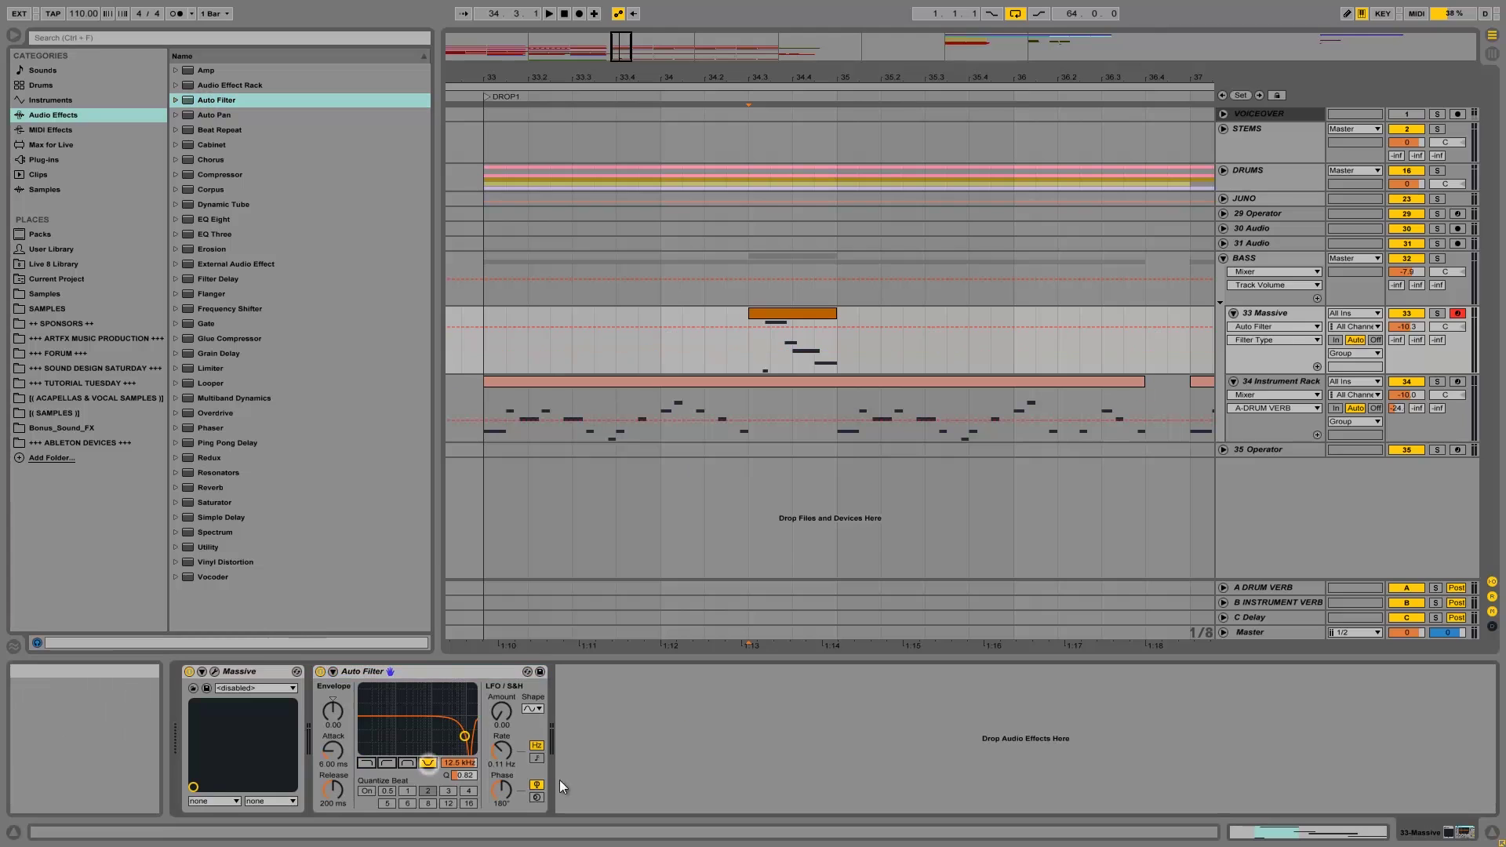
pyautogui.moveTo(452, 728); pyautogui.dragTo(445, 730)
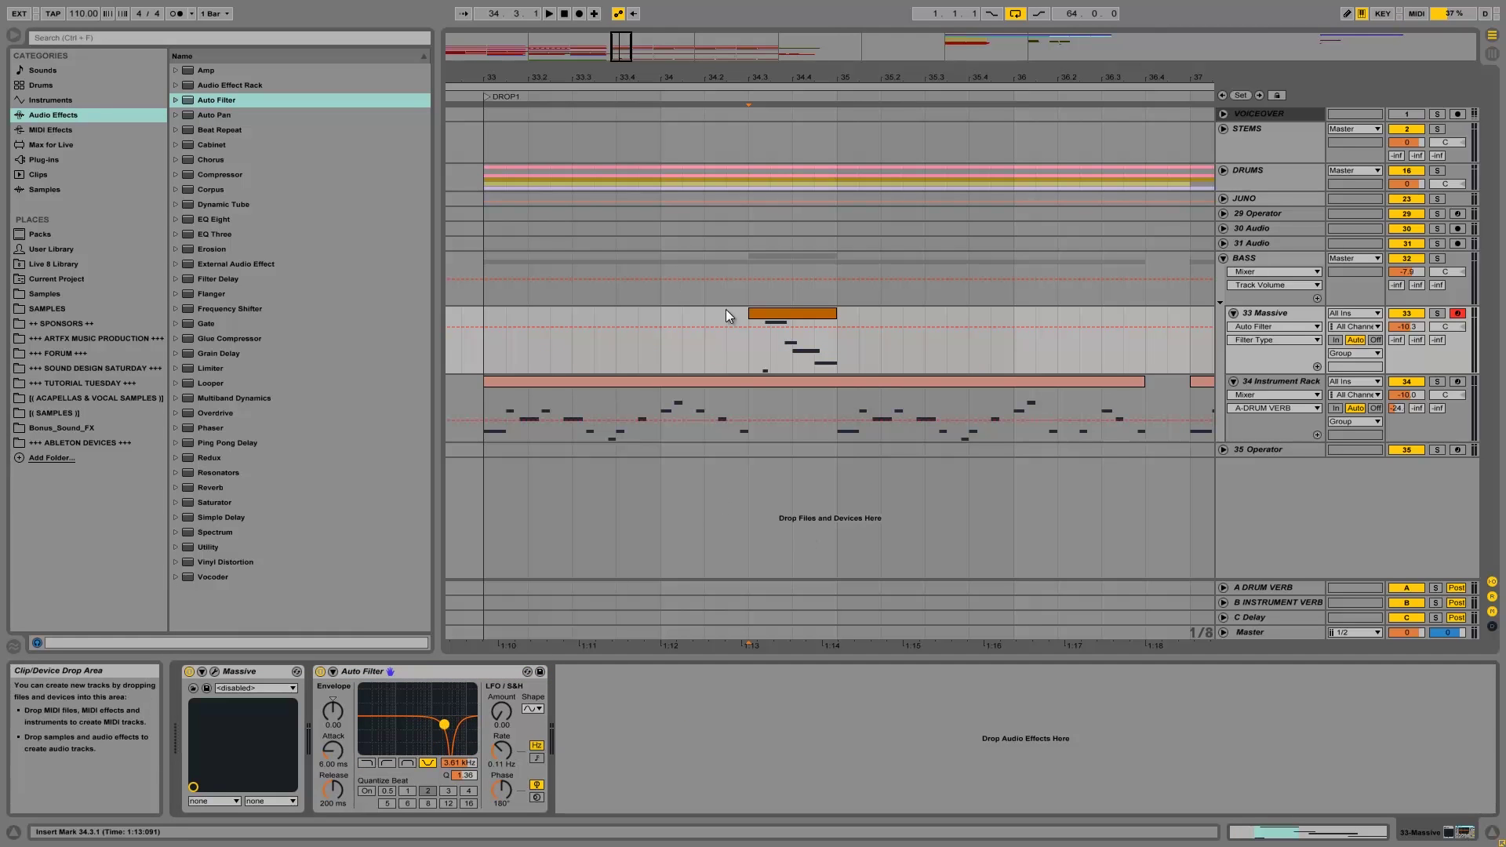
# Step: Try to place automation breakpoints at the phrase's first notes in the Auto Filter's Filter Type envelope
pyautogui.moveTo(787, 72); pyautogui.dragTo(783, 70)
pyautogui.click(628, 353)
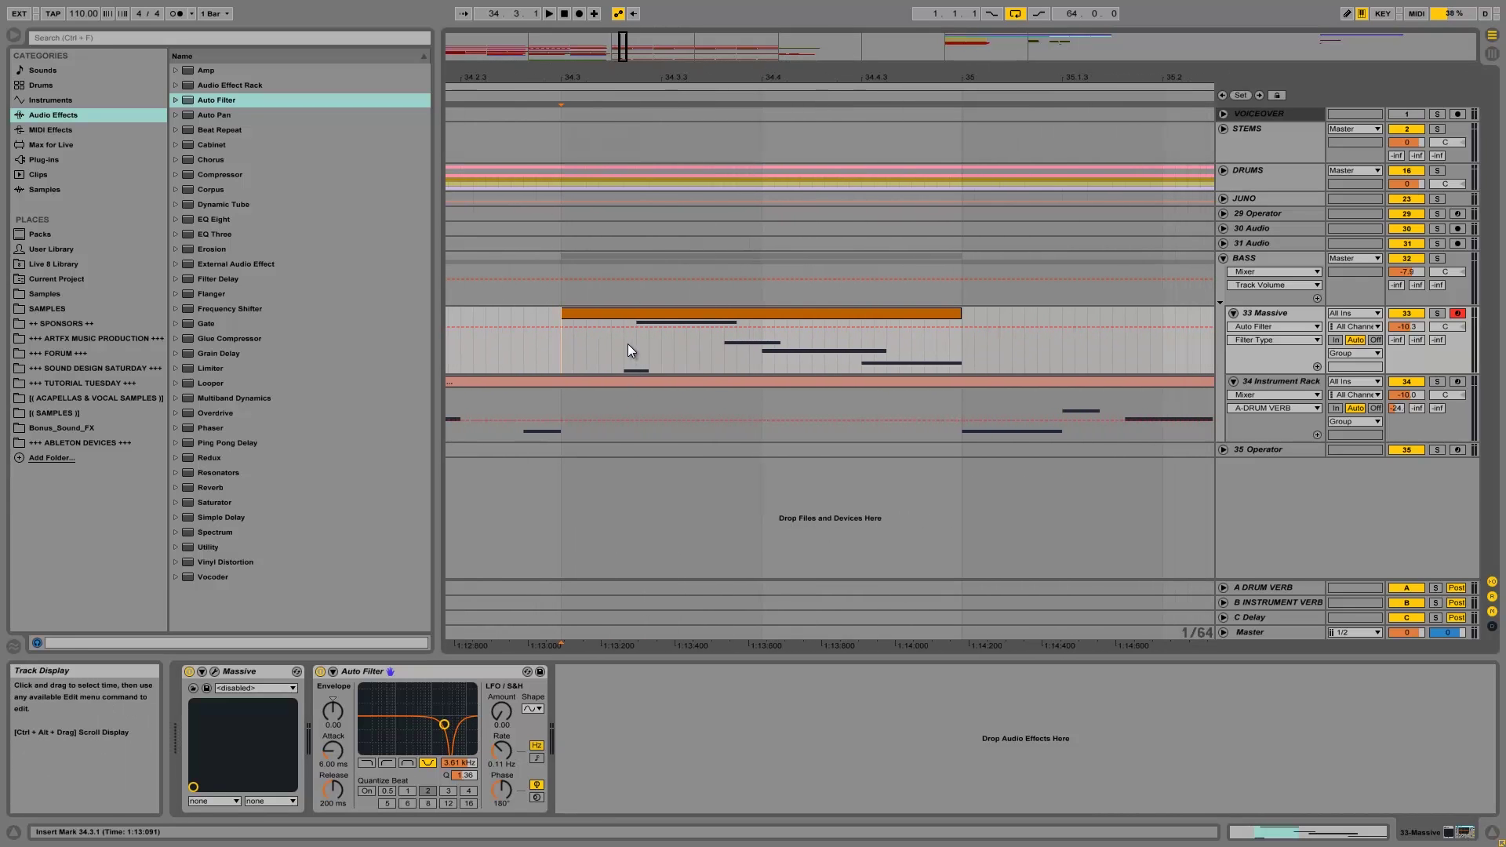
pyautogui.moveTo(625, 335); pyautogui.dragTo(640, 351)
pyautogui.click(619, 346)
pyautogui.click(622, 338)
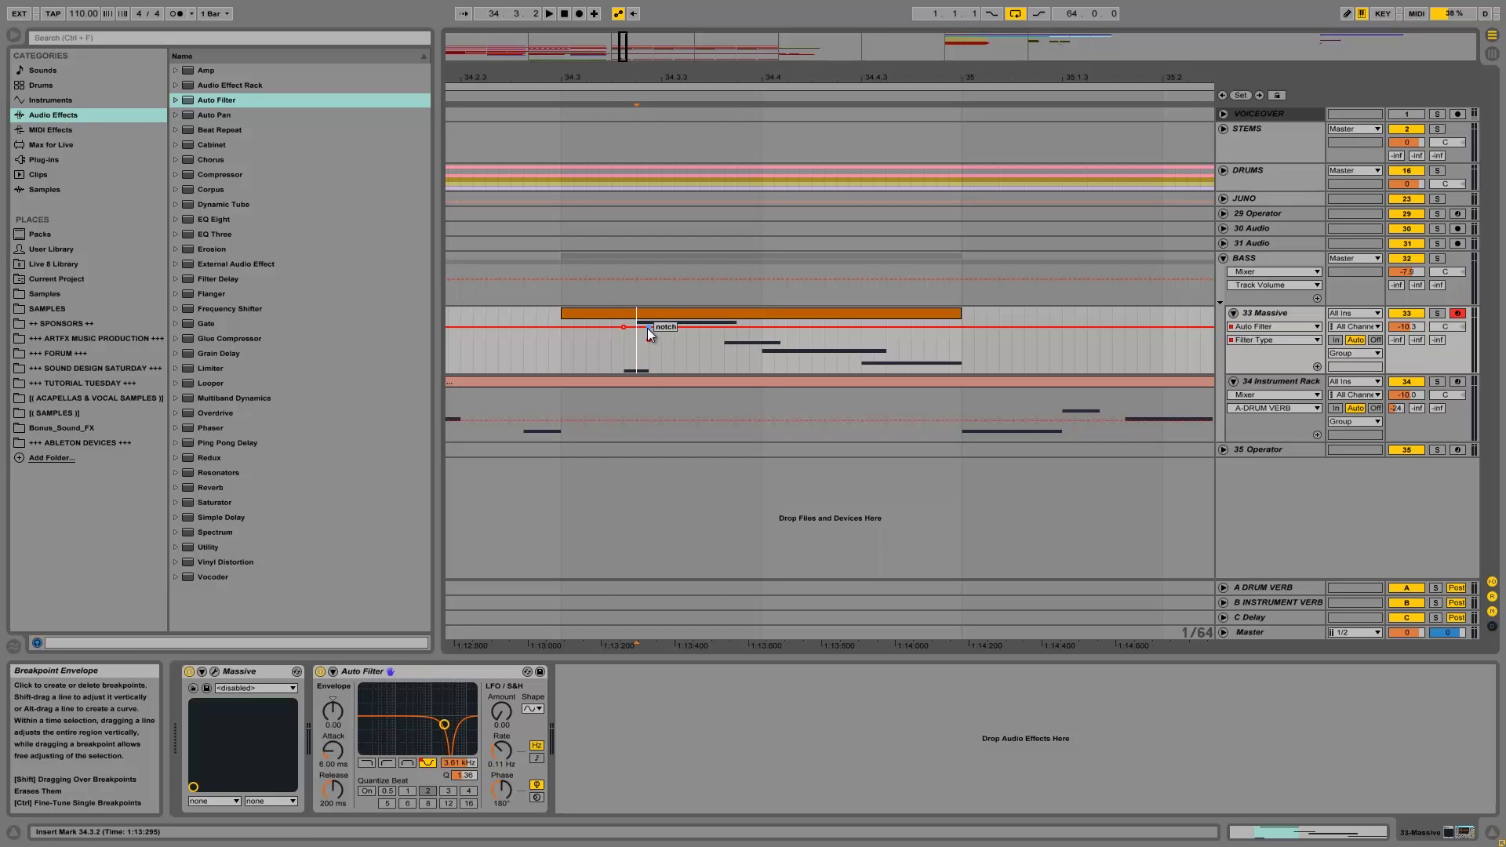
pyautogui.click(650, 339)
pyautogui.click(648, 328)
# Step: Automate the Auto Filter's Frequency as a straight downward sweep from 34.3.2 to 35.1.1 on the Massive track
pyautogui.click(450, 763)
pyautogui.click(625, 323)
pyautogui.moveTo(624, 323); pyautogui.dragTo(782, 318)
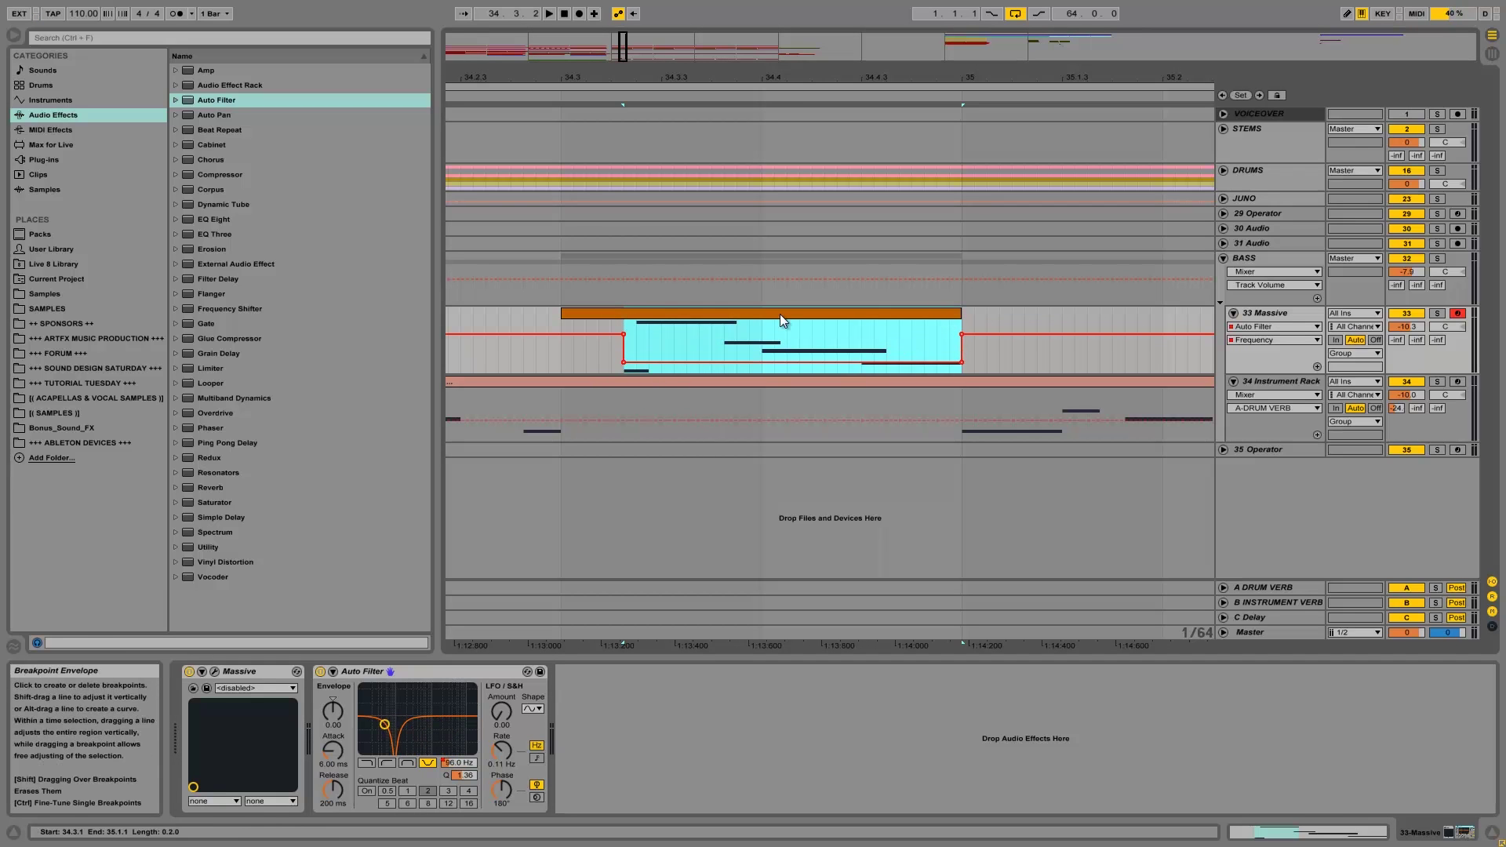
pyautogui.moveTo(624, 361); pyautogui.dragTo(625, 334)
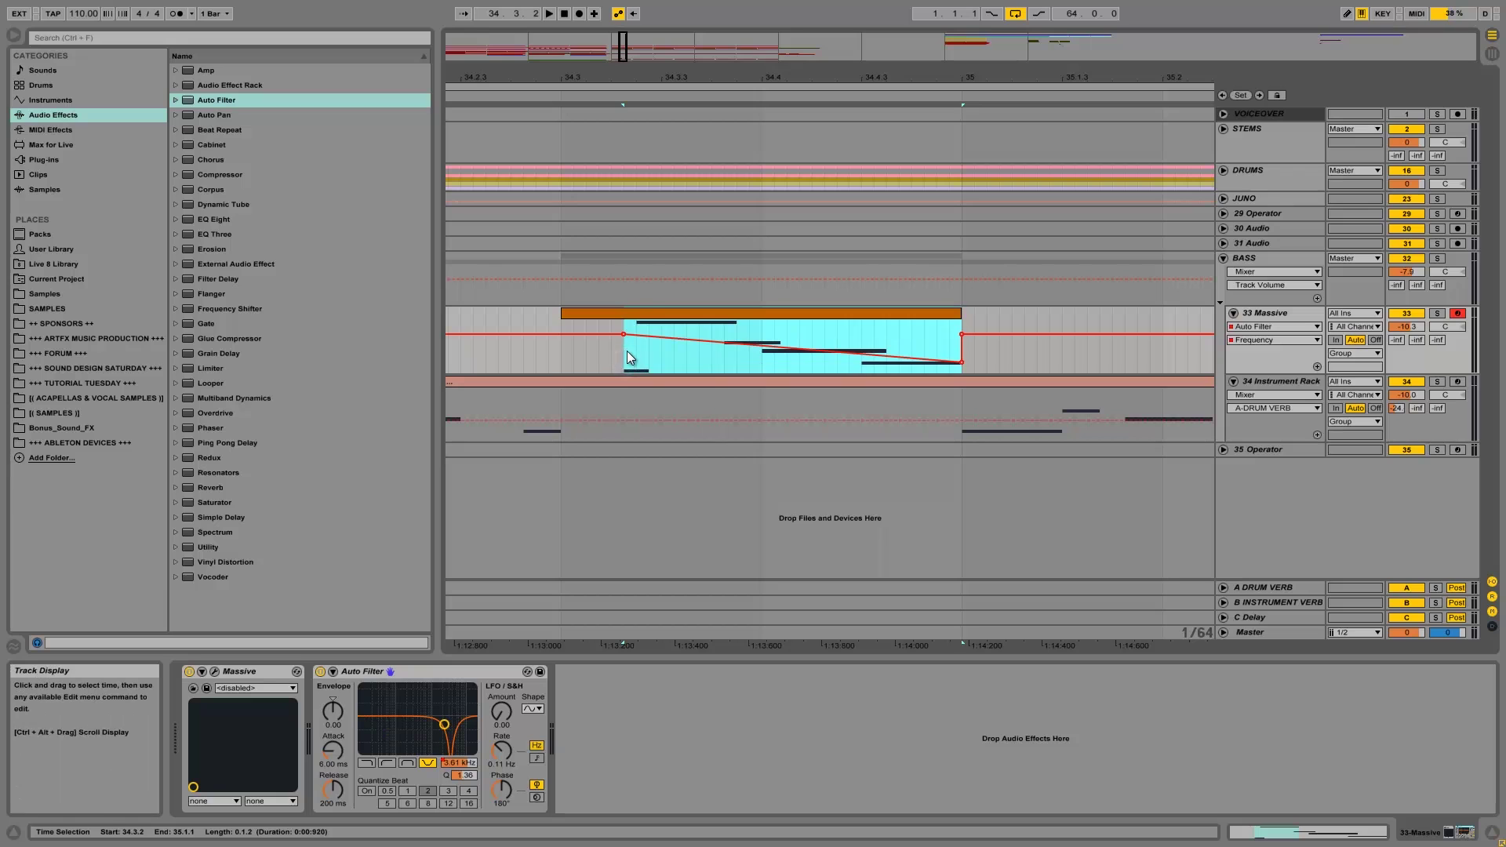
pyautogui.click(627, 357)
# Step: Solo the Massive track and audition the filter sweep from 34.3.2
pyautogui.click(1436, 315)
pyautogui.press('space')
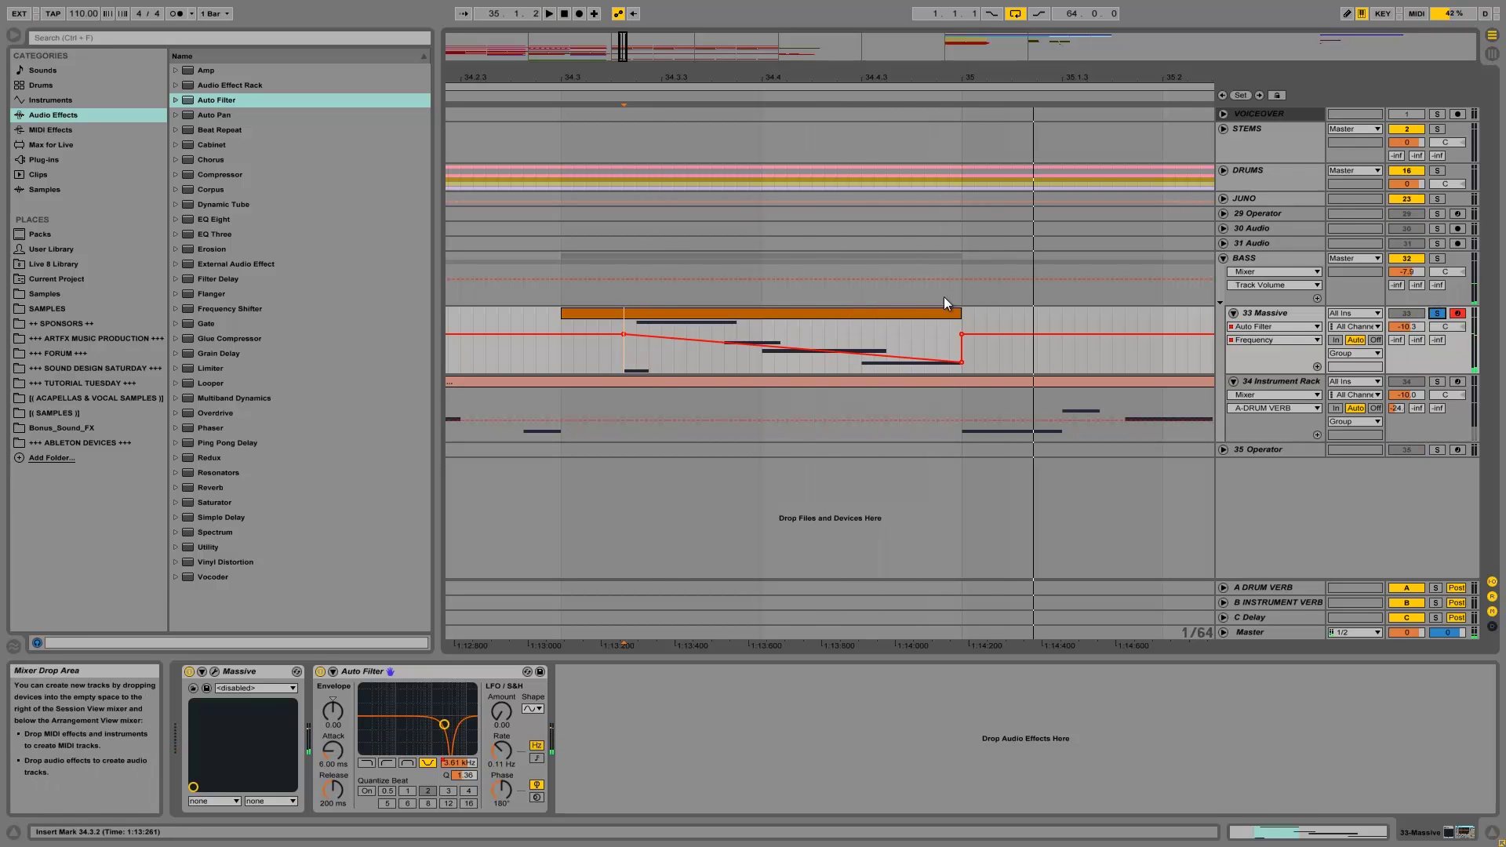
pyautogui.press('space')
pyautogui.press('space')
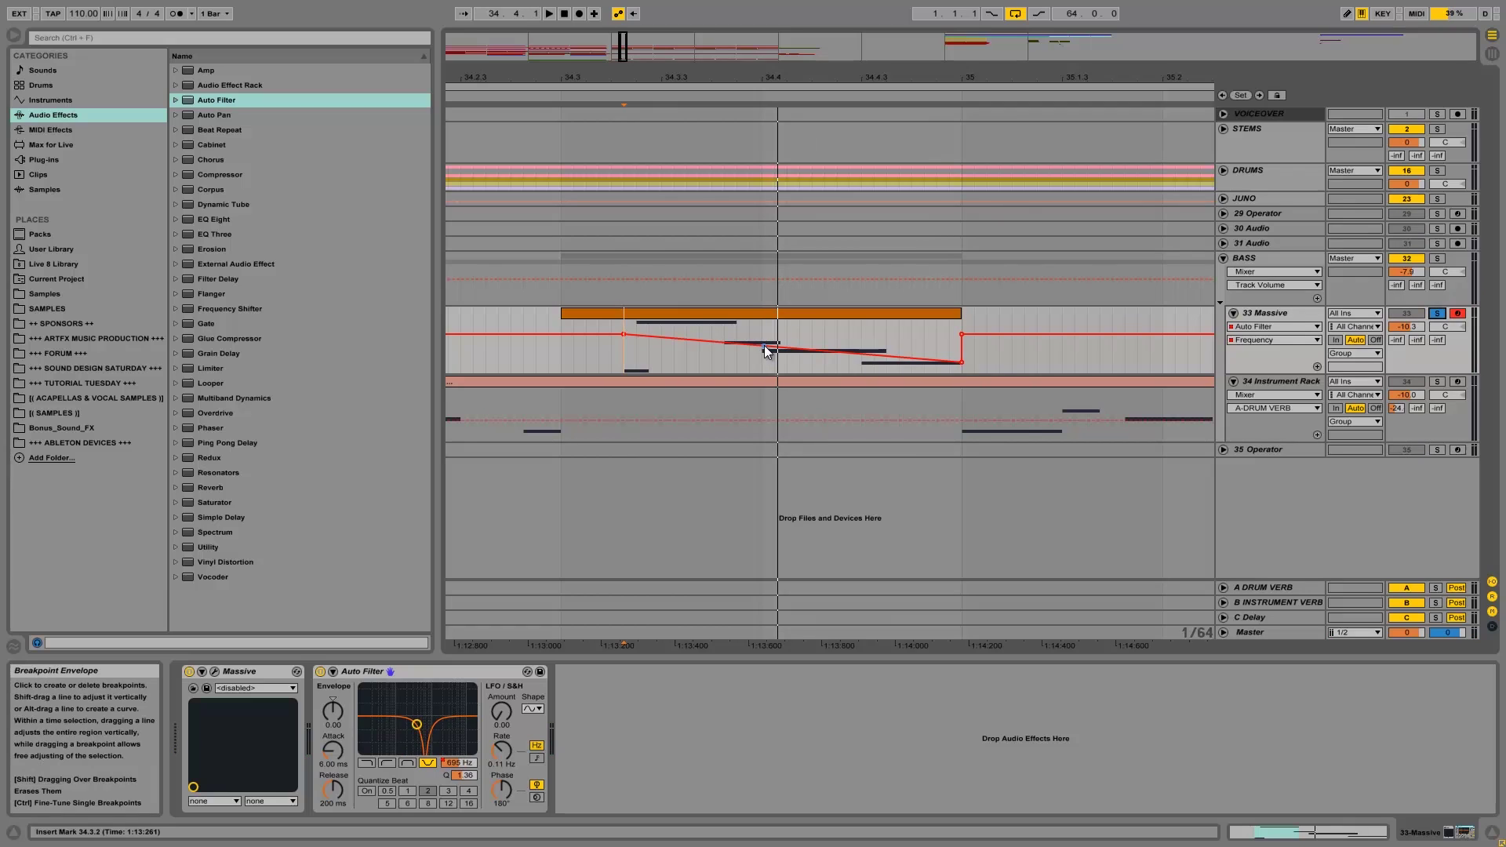
# Step: Reshape the Frequency sweep to dip at 34.4 and rise back to its starting level at 35.1.1, curving the rising segment
pyautogui.click(764, 345)
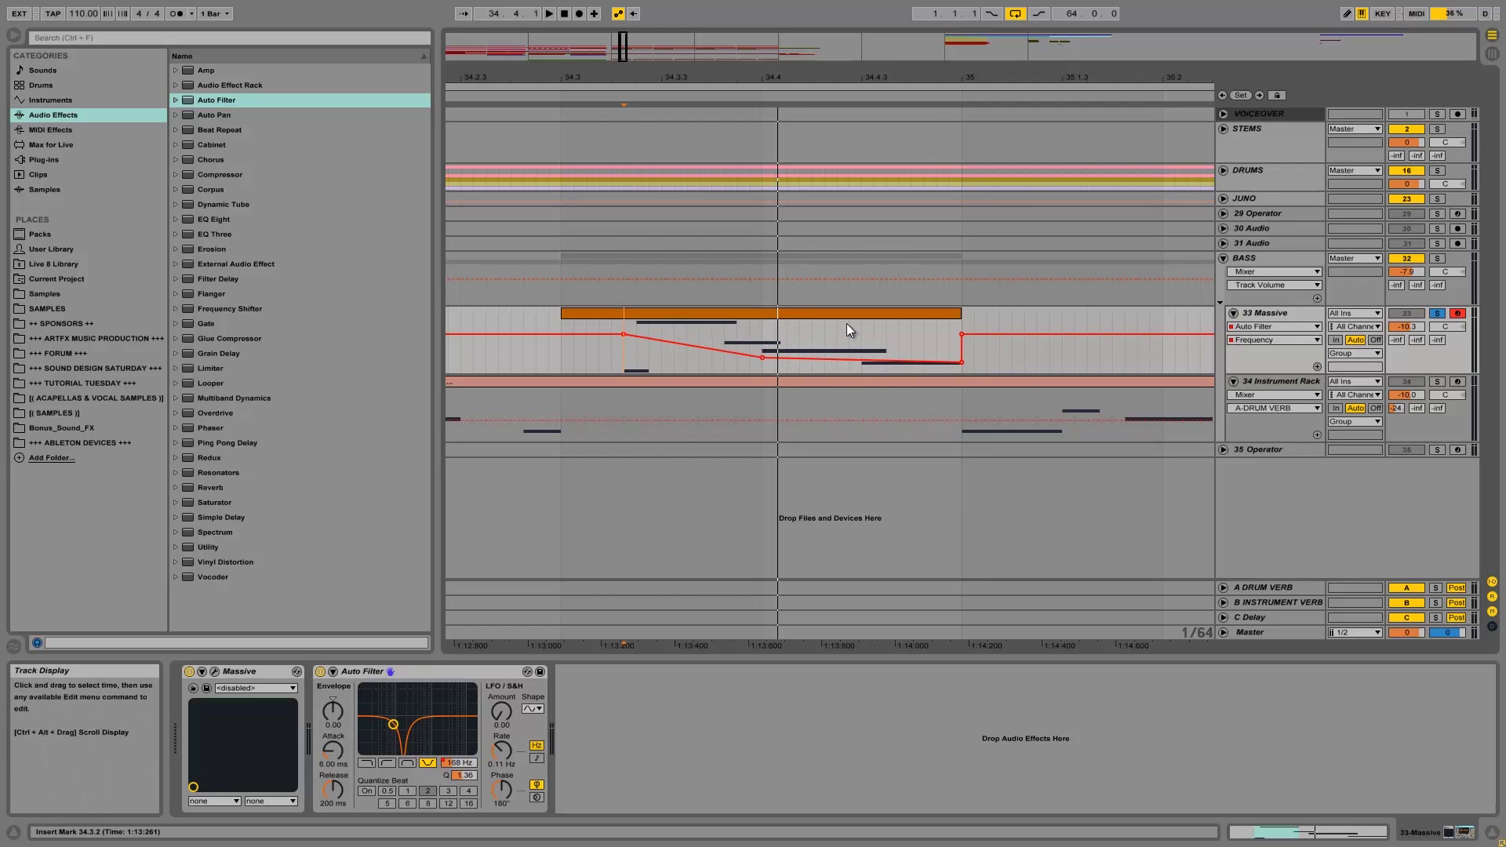
pyautogui.click(962, 362)
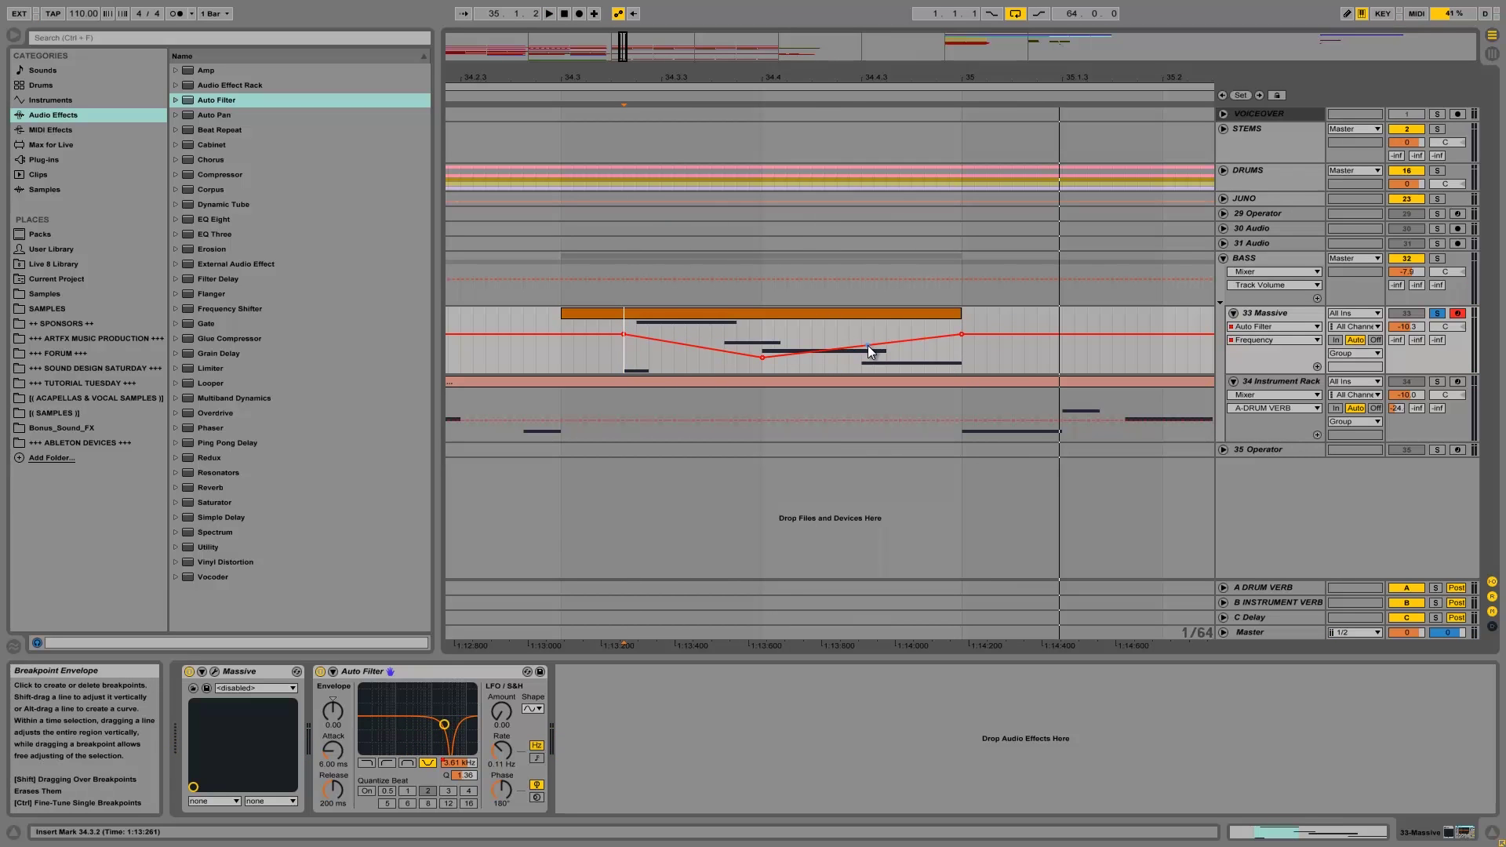
pyautogui.moveTo(883, 347); pyautogui.dragTo(883, 349)
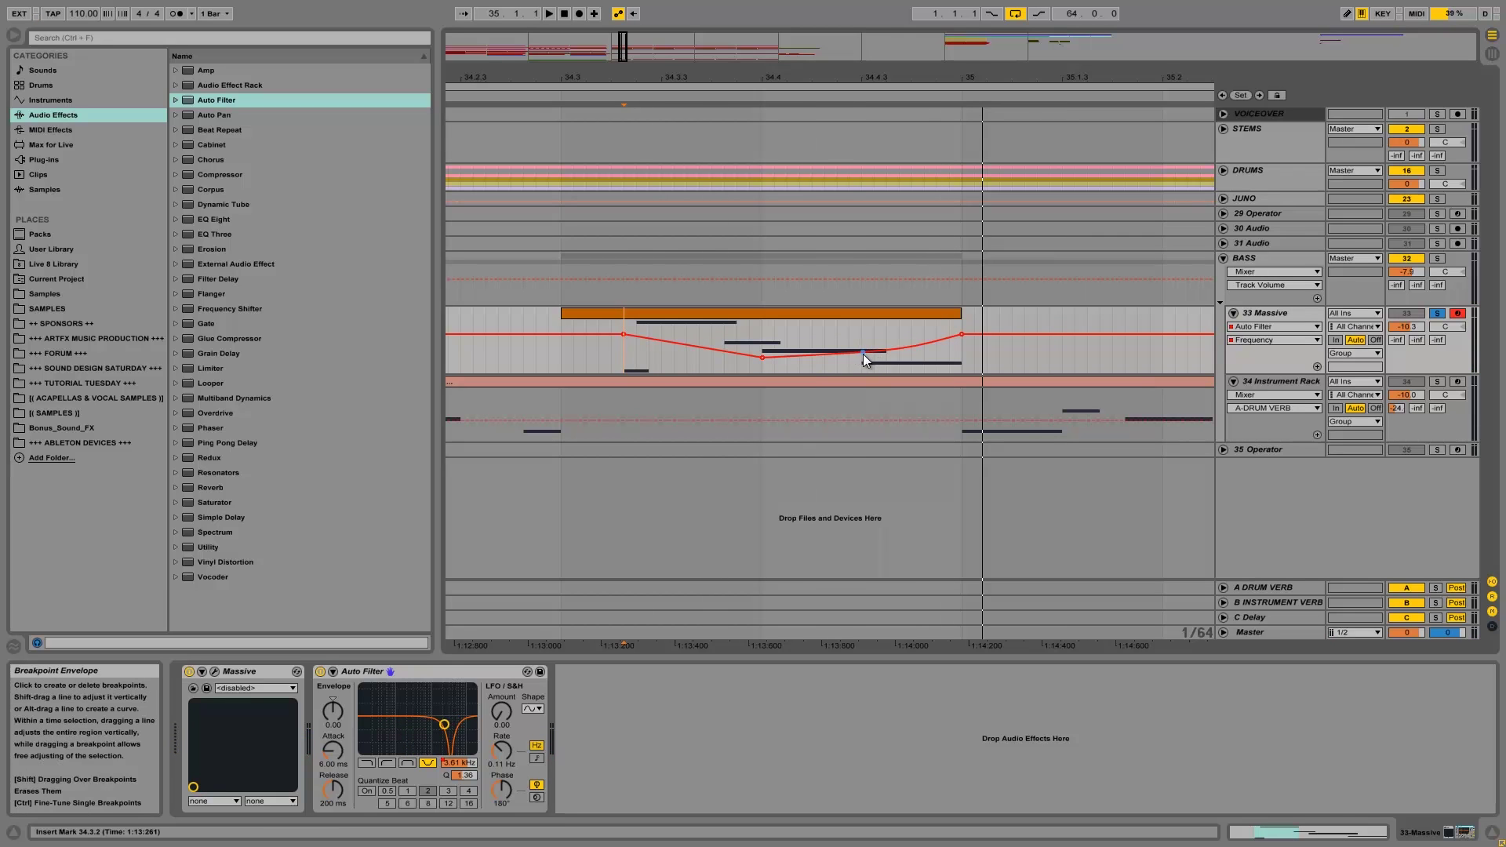
# Step: Try a sharp jump at 34.4.3 curving down to a low point at 35.1.1 in the Frequency envelope and audition it
pyautogui.moveTo(865, 333); pyautogui.dragTo(962, 367)
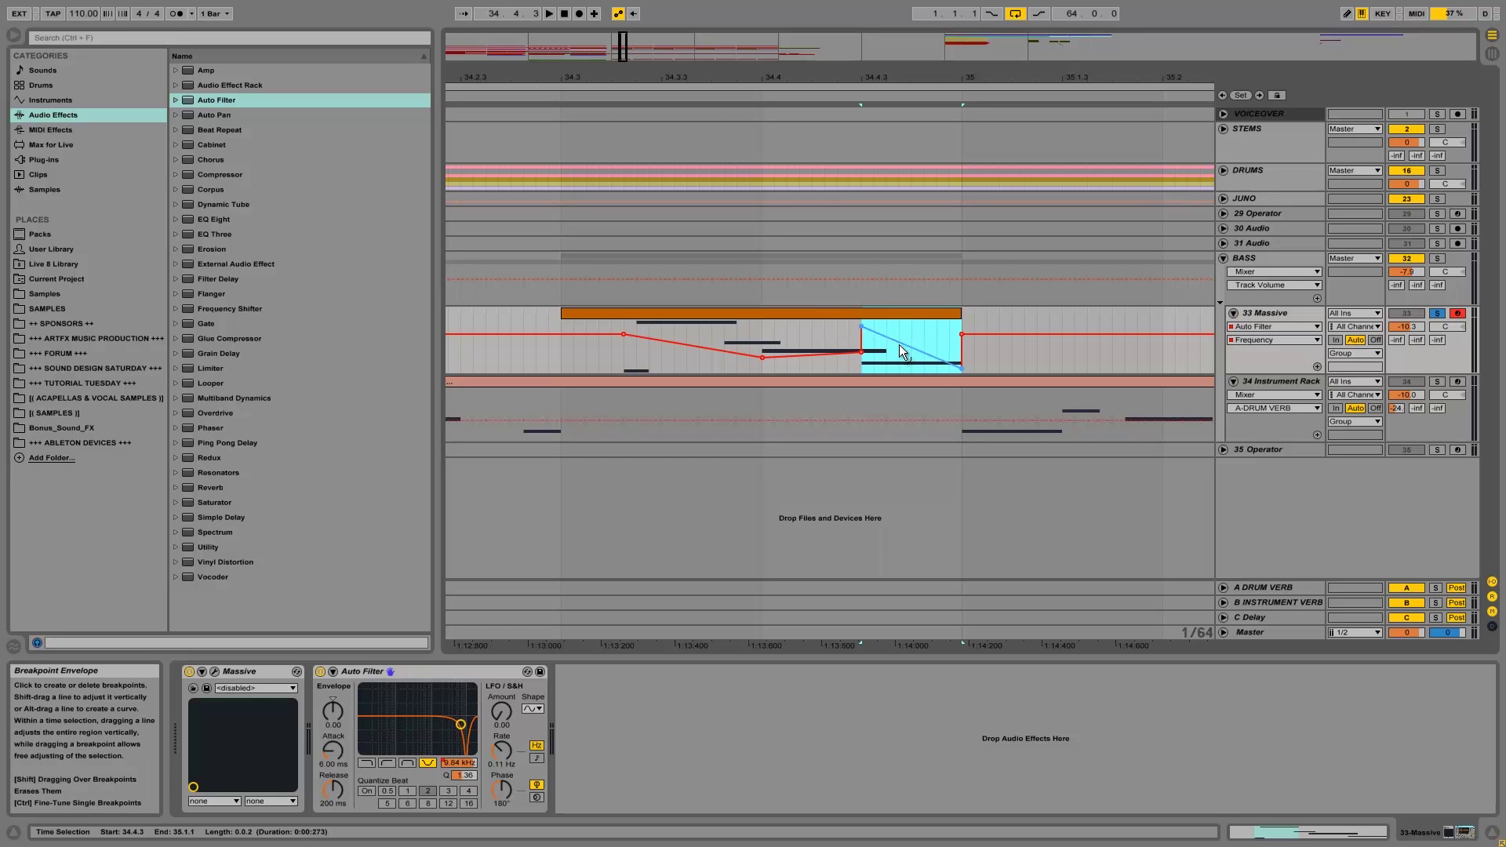
pyautogui.moveTo(900, 345); pyautogui.dragTo(883, 352)
pyautogui.click(562, 353)
pyautogui.press('space')
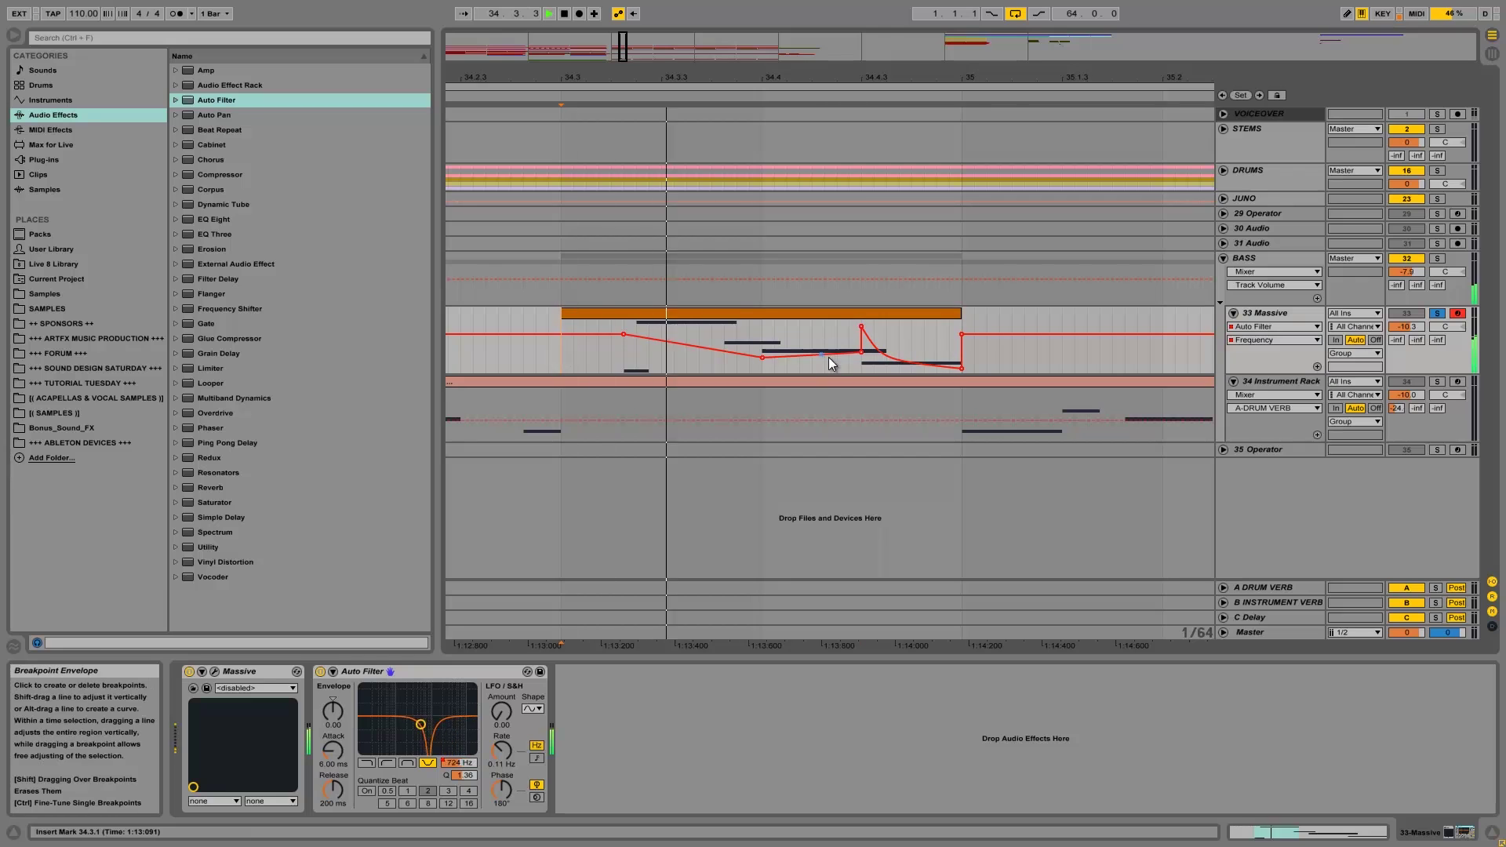
# Step: Reshape the end of the Frequency sweep with a small rise near 34.4.2 and a second dip near 34.4.4, and audition it
pyautogui.click(862, 326)
pyautogui.press('space')
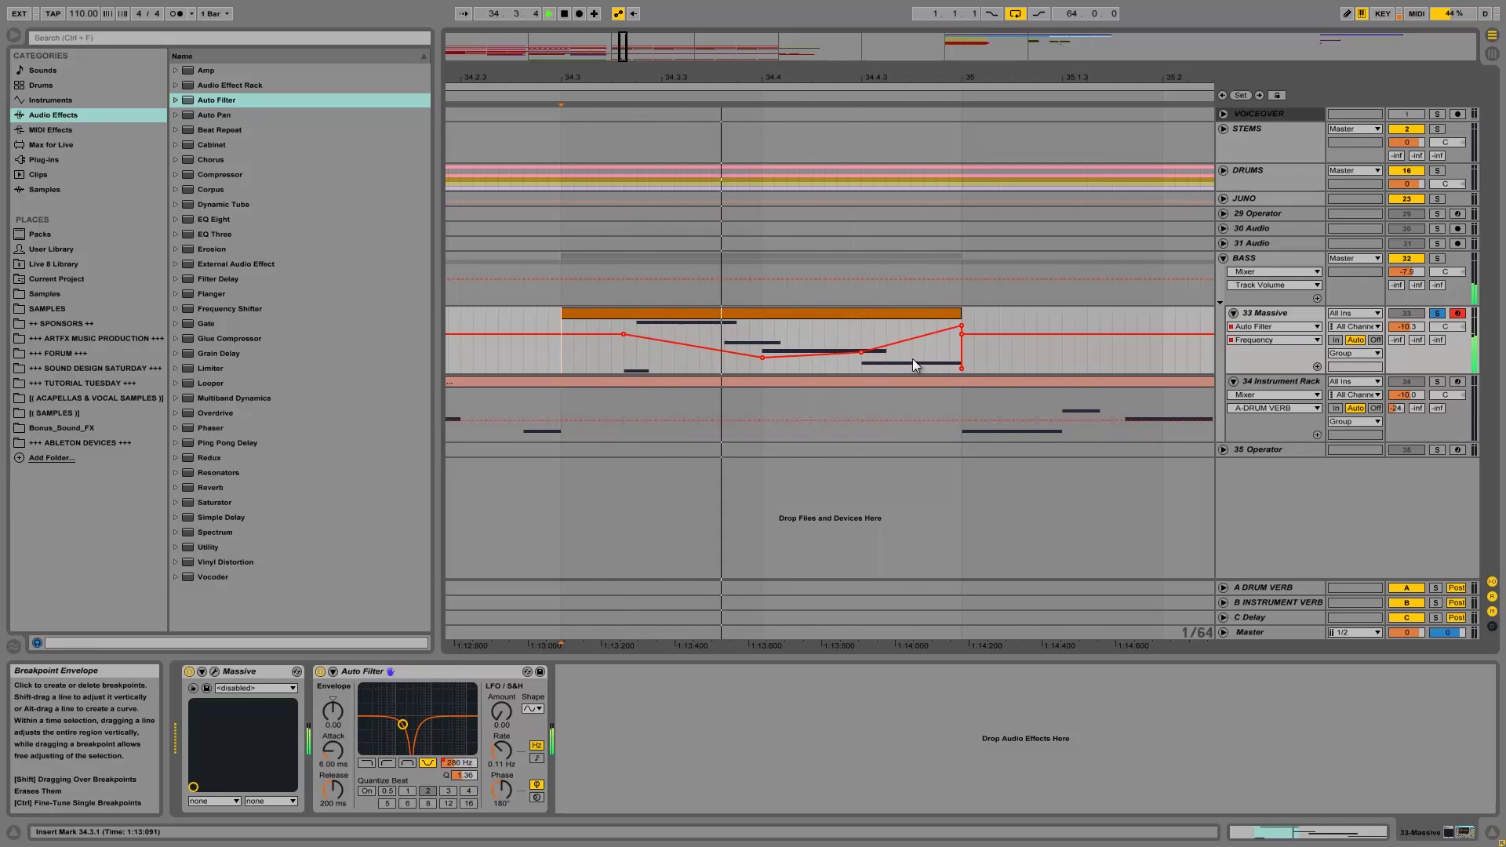
pyautogui.moveTo(896, 346); pyautogui.dragTo(836, 329)
pyautogui.press('space')
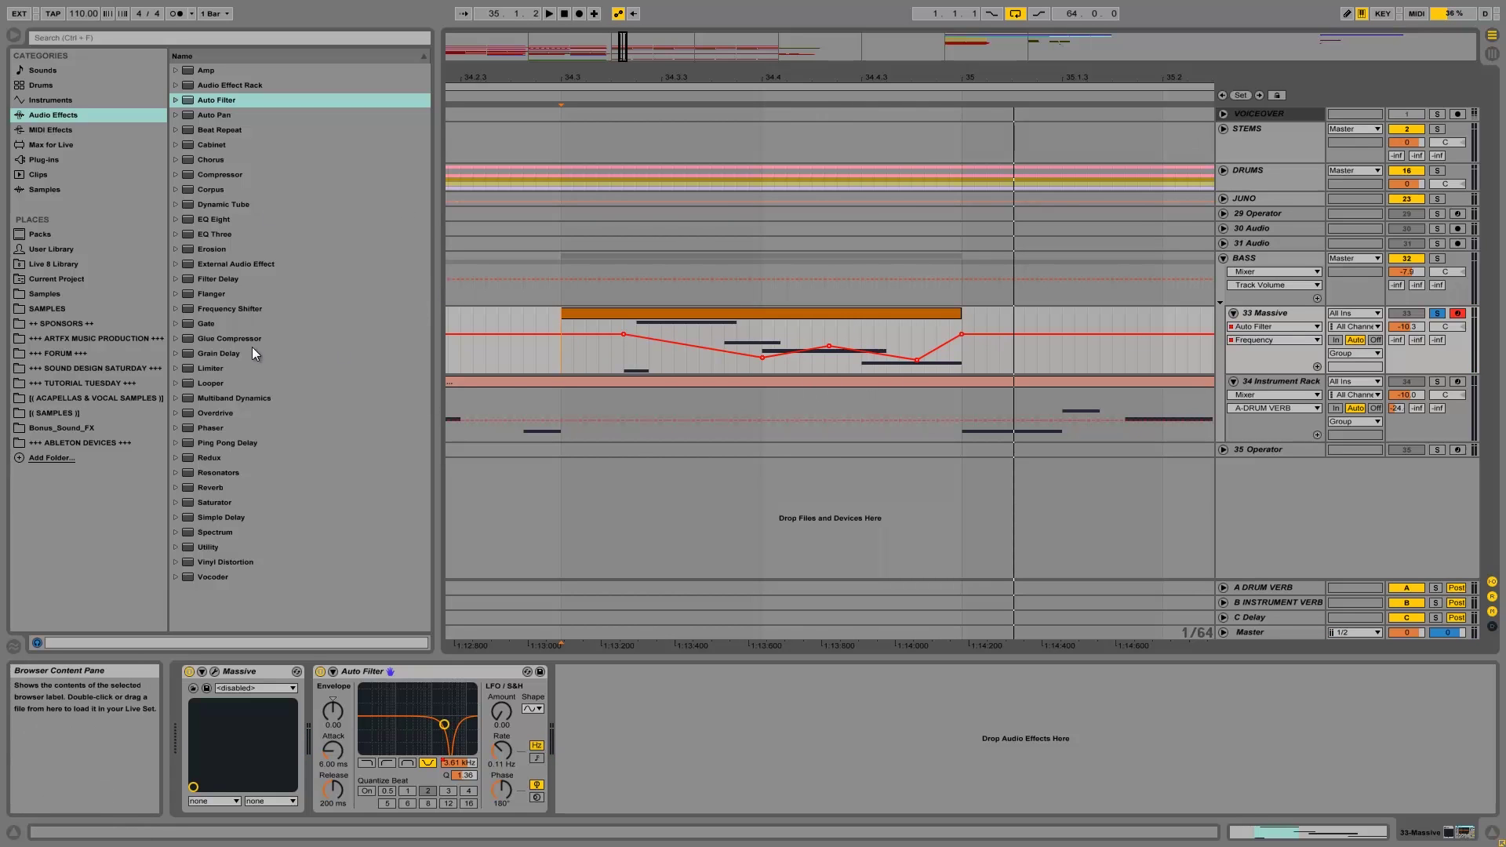
# Step: Lower the Auto Filter's Resonance envelope between 34.3.2 and 35.1.1, removing the first low breakpoint to make a downward ramp
pyautogui.click(465, 775)
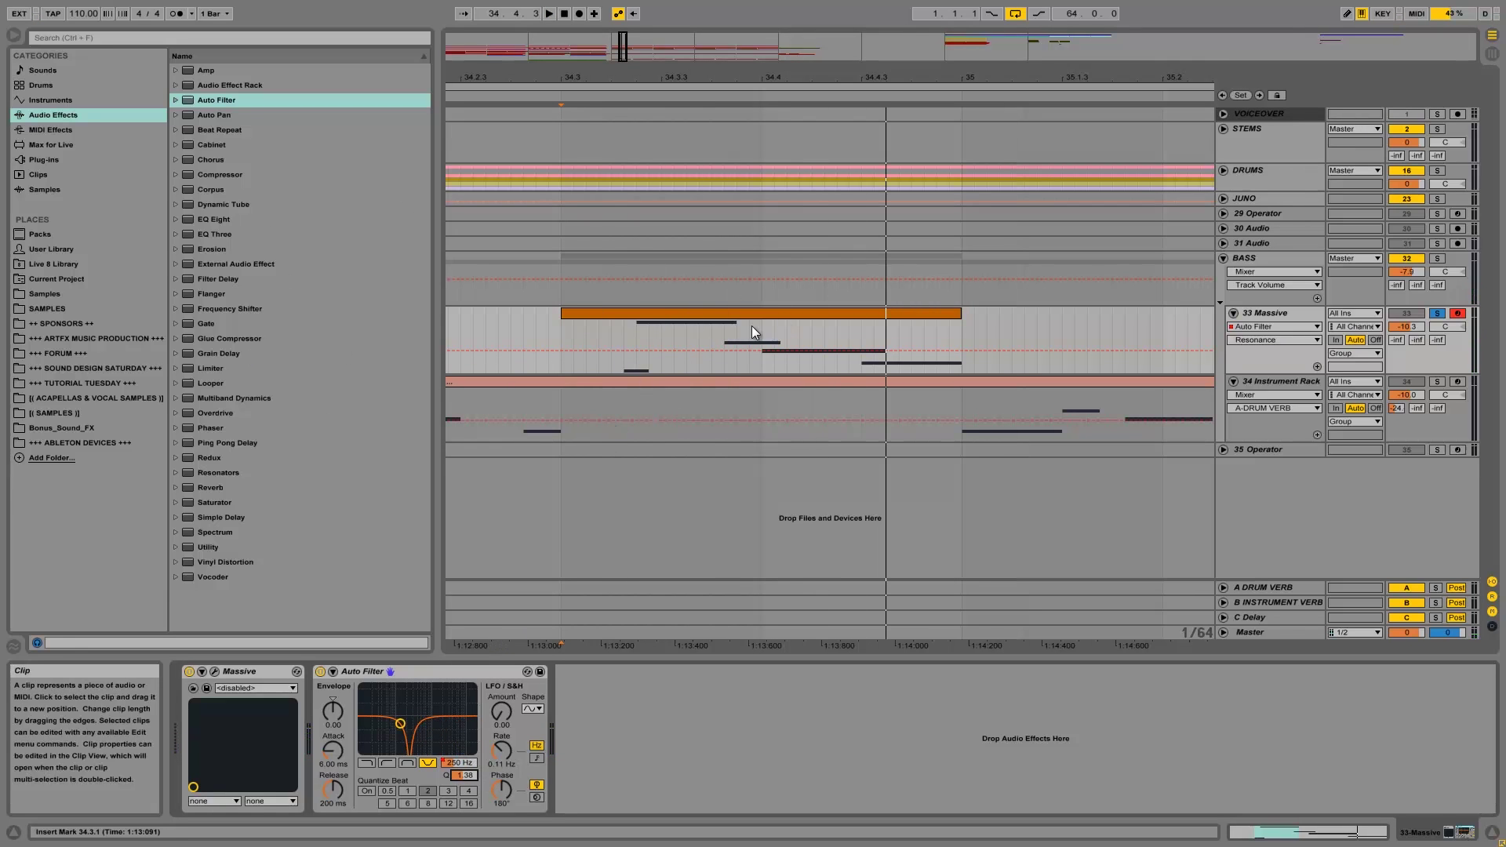
pyautogui.moveTo(625, 328); pyautogui.dragTo(962, 341)
pyautogui.moveTo(795, 345)
pyautogui.mouseDown()
pyautogui.moveTo(796, 330)
pyautogui.moveTo(796, 351)
pyautogui.mouseUp()
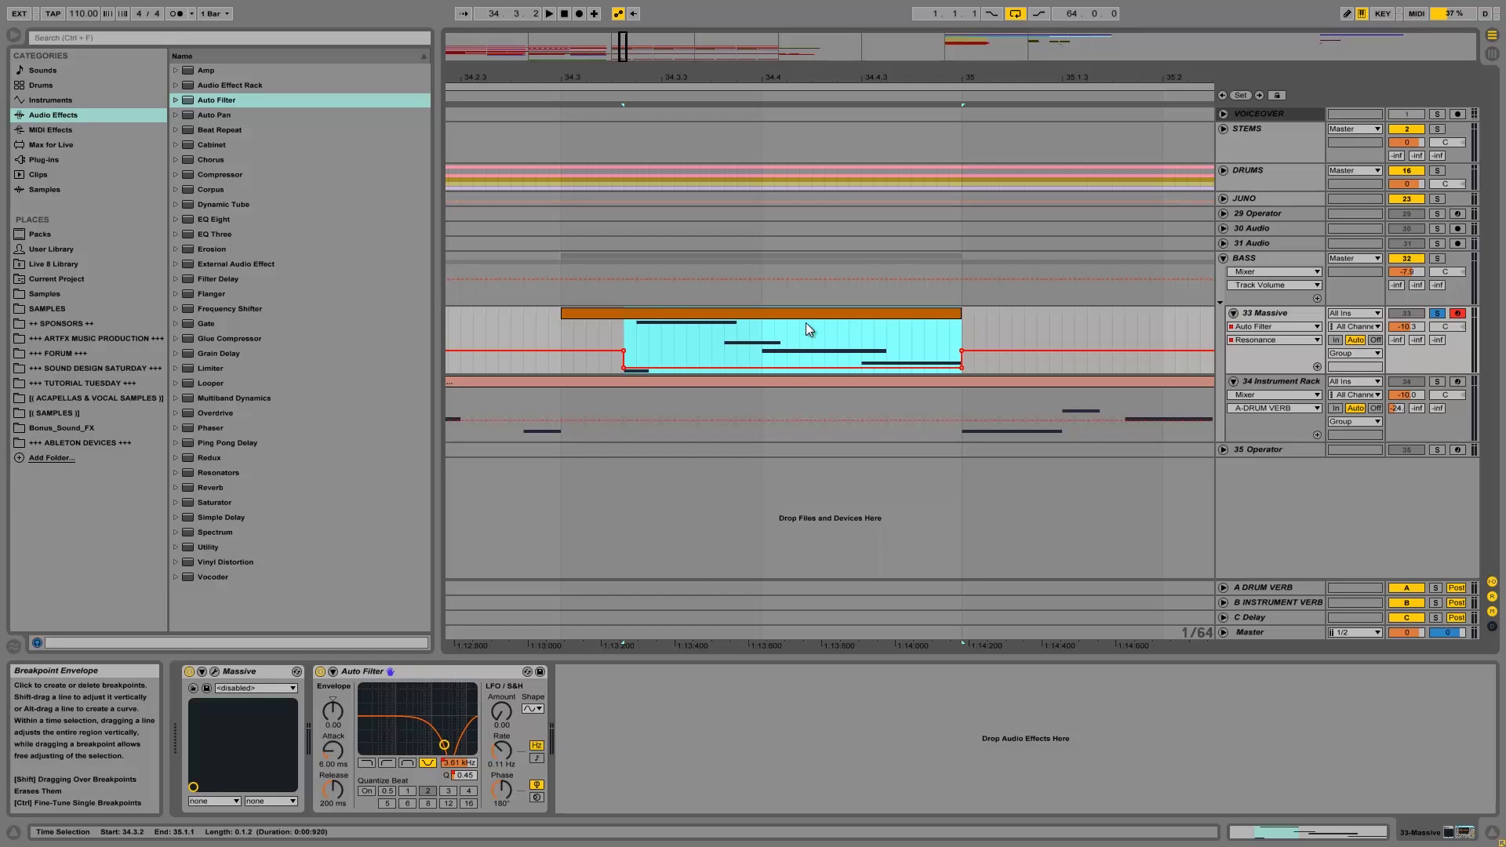
pyautogui.click(682, 327)
pyautogui.click(623, 368)
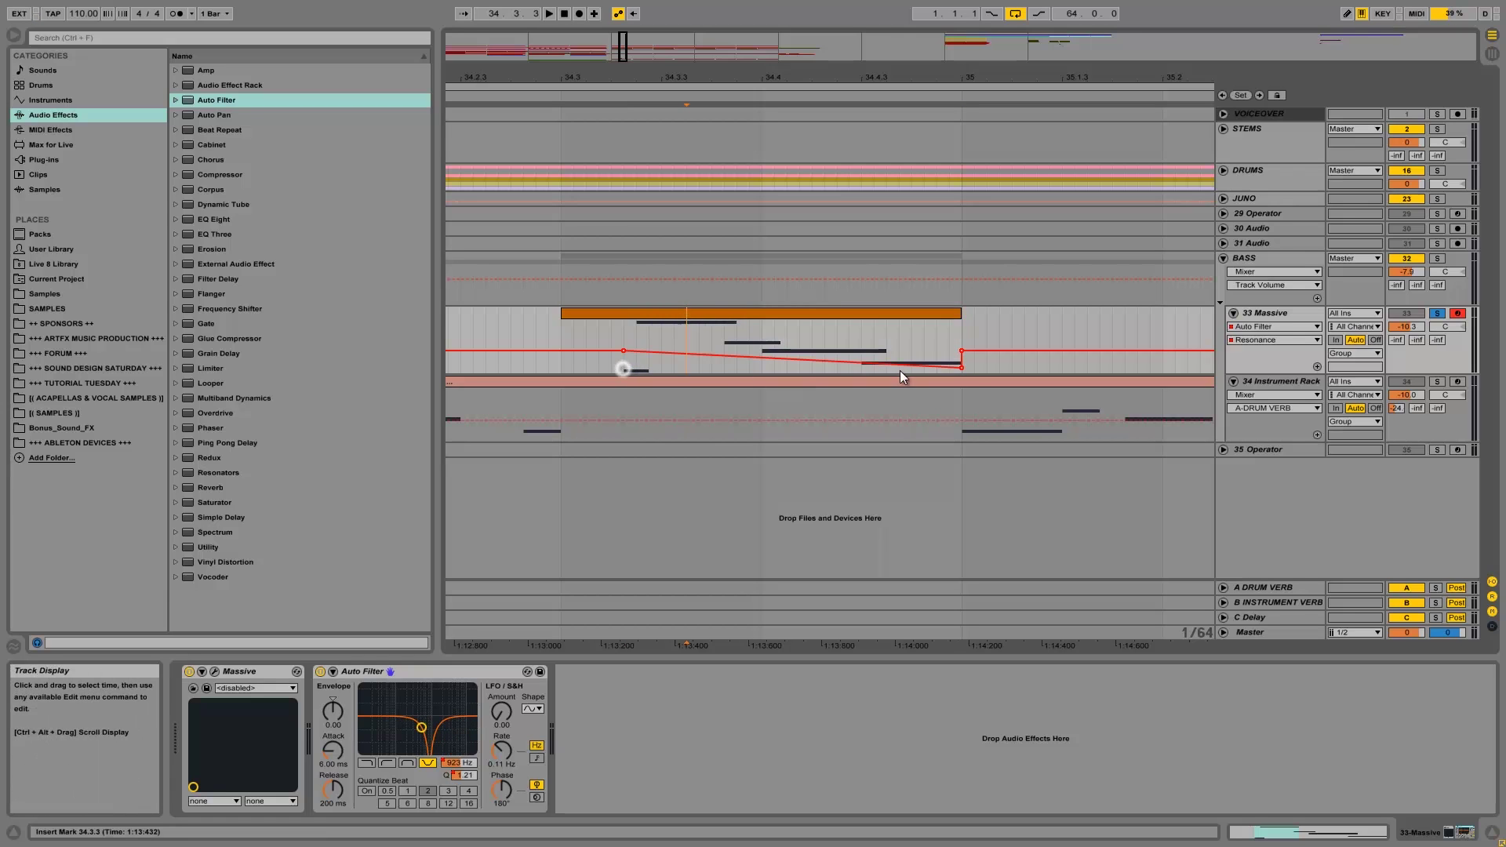
# Step: Move the low Resonance breakpoint back to 34.4 at 0.58 and audition the phrase from 34.3.2
pyautogui.click(958, 368)
pyautogui.press('Left')
pyautogui.press('Left')
pyautogui.press('Left')
pyautogui.press('Left')
pyautogui.press('Left')
pyautogui.press('Left')
pyautogui.press('Left')
pyautogui.press('Left')
pyautogui.press('Left')
pyautogui.press('Left')
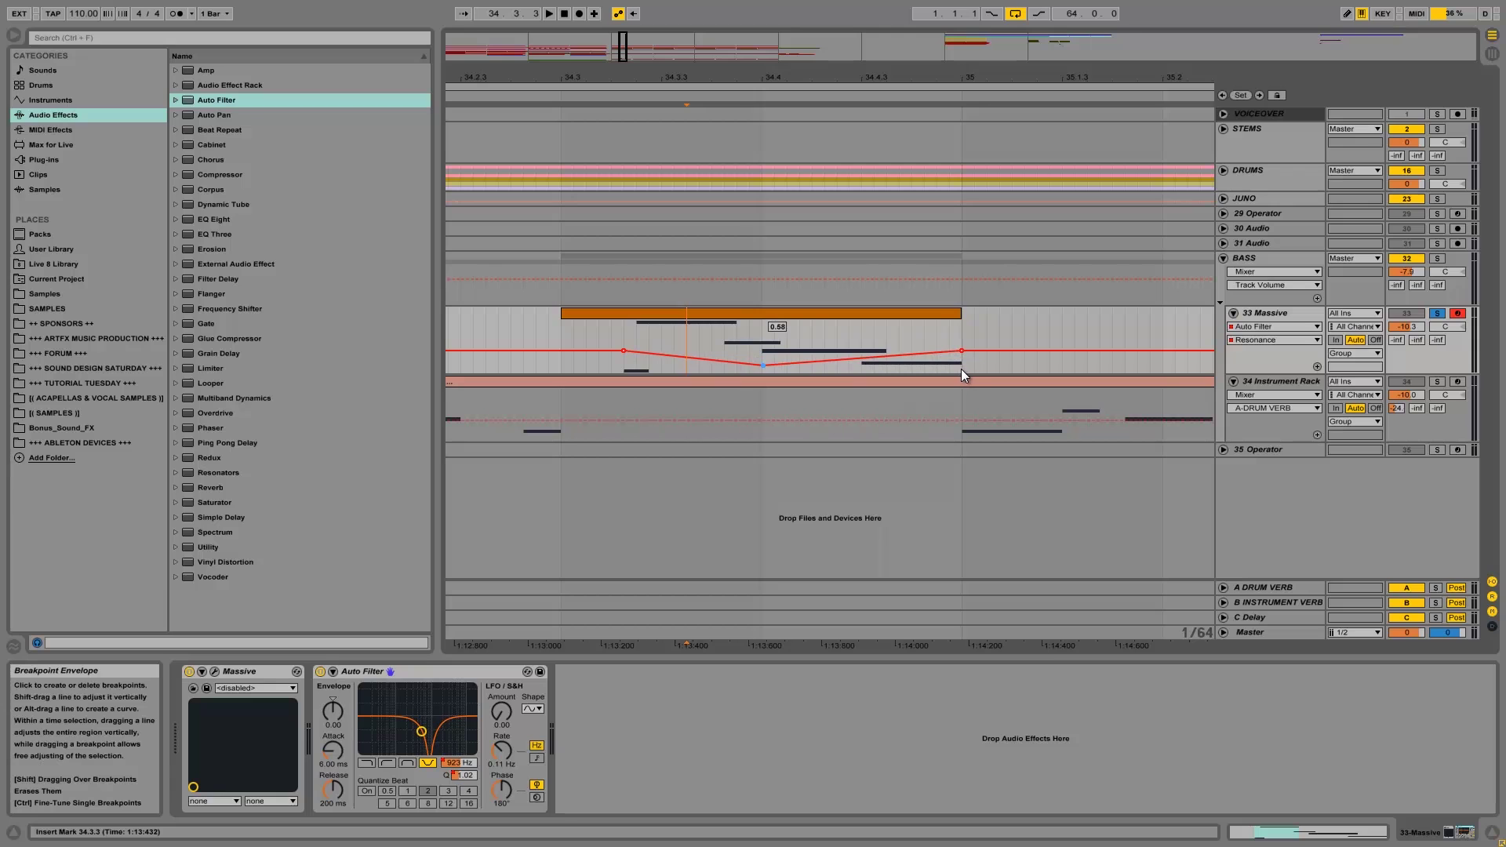
pyautogui.press('space')
pyautogui.click(627, 325)
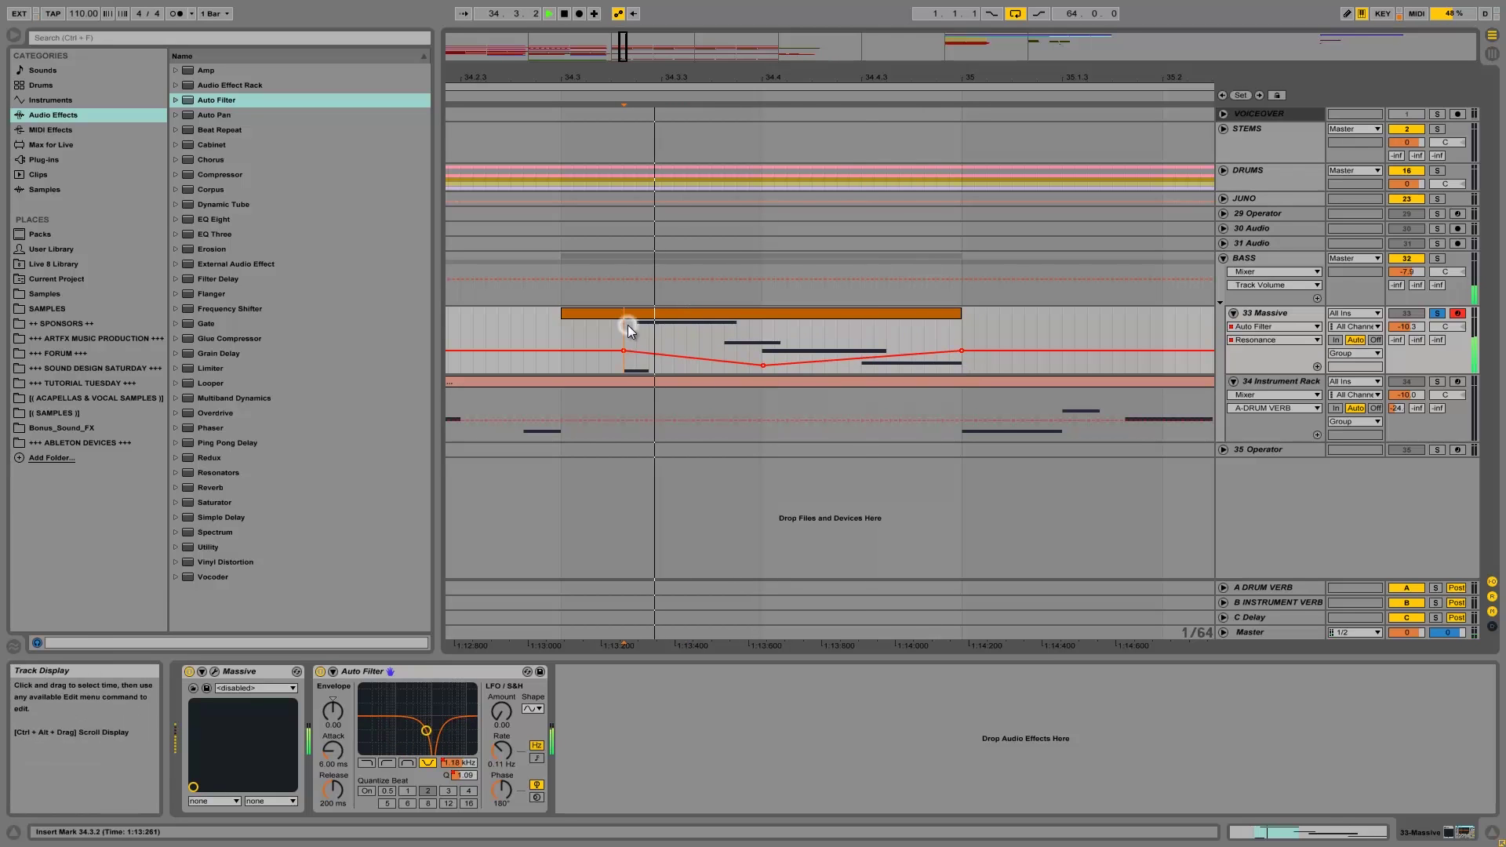
# Step: Reshape the Resonance envelope with peaks near 34.3.3 and 34.4.2, a dip near 34.3.4, and curves ending at a lower level at 35.1.1
pyautogui.moveTo(766, 365); pyautogui.dragTo(764, 367)
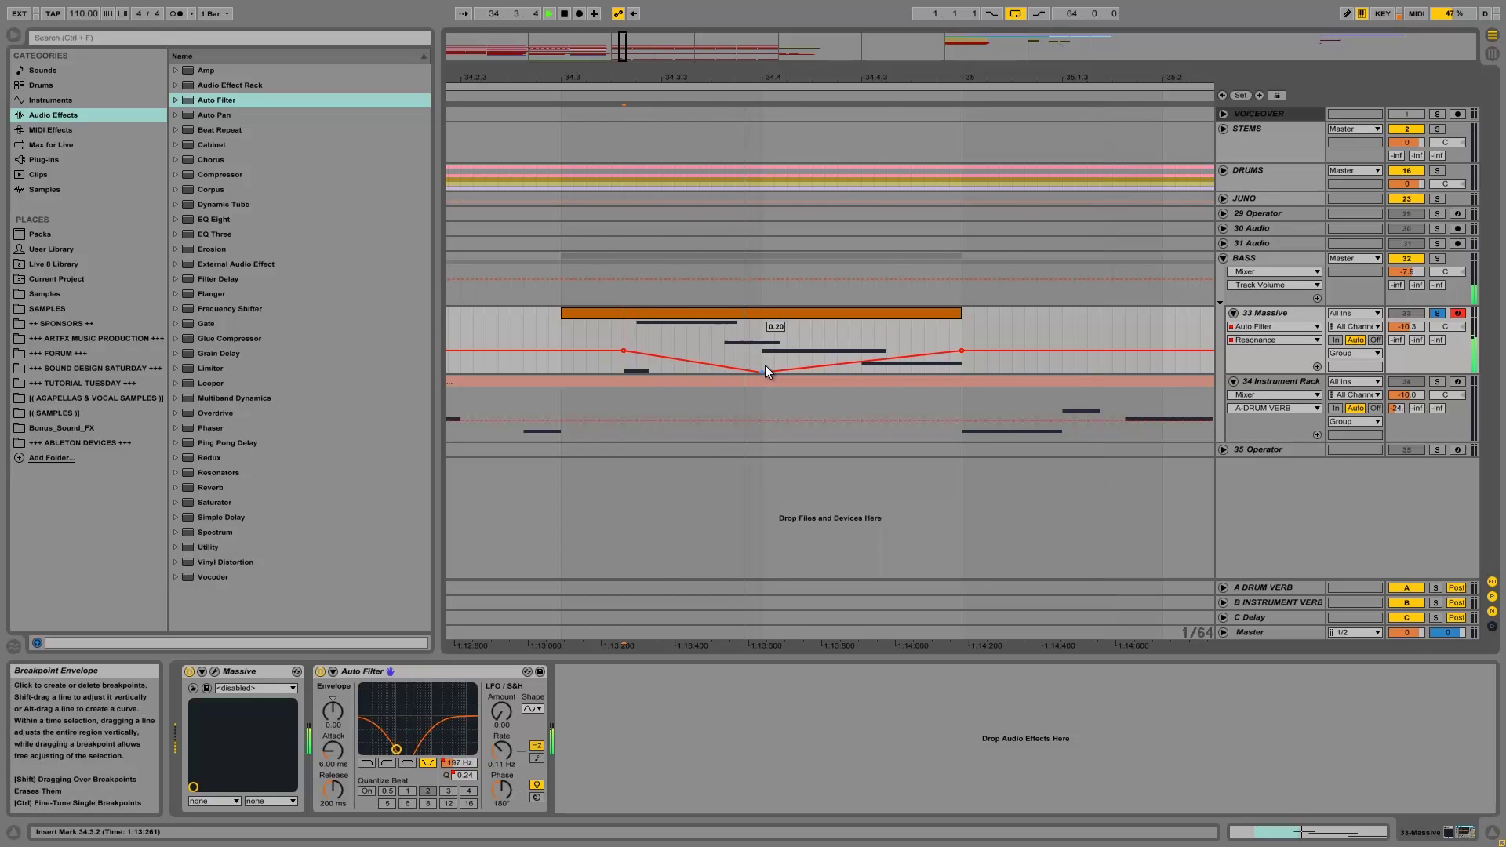
pyautogui.moveTo(765, 365); pyautogui.dragTo(716, 367)
pyautogui.moveTo(807, 362); pyautogui.dragTo(881, 343)
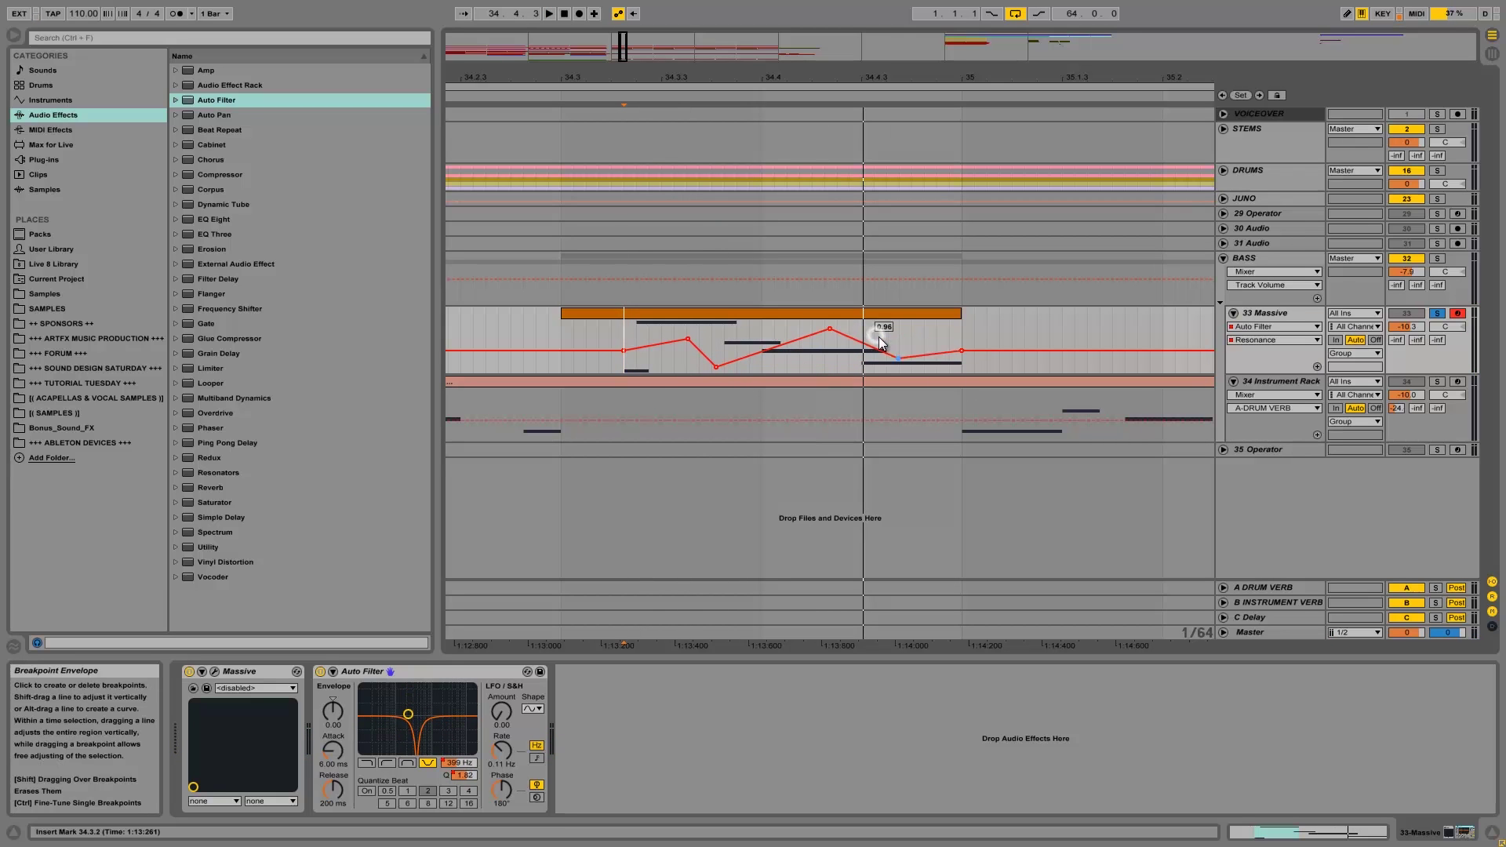
pyautogui.moveTo(763, 351); pyautogui.dragTo(697, 355)
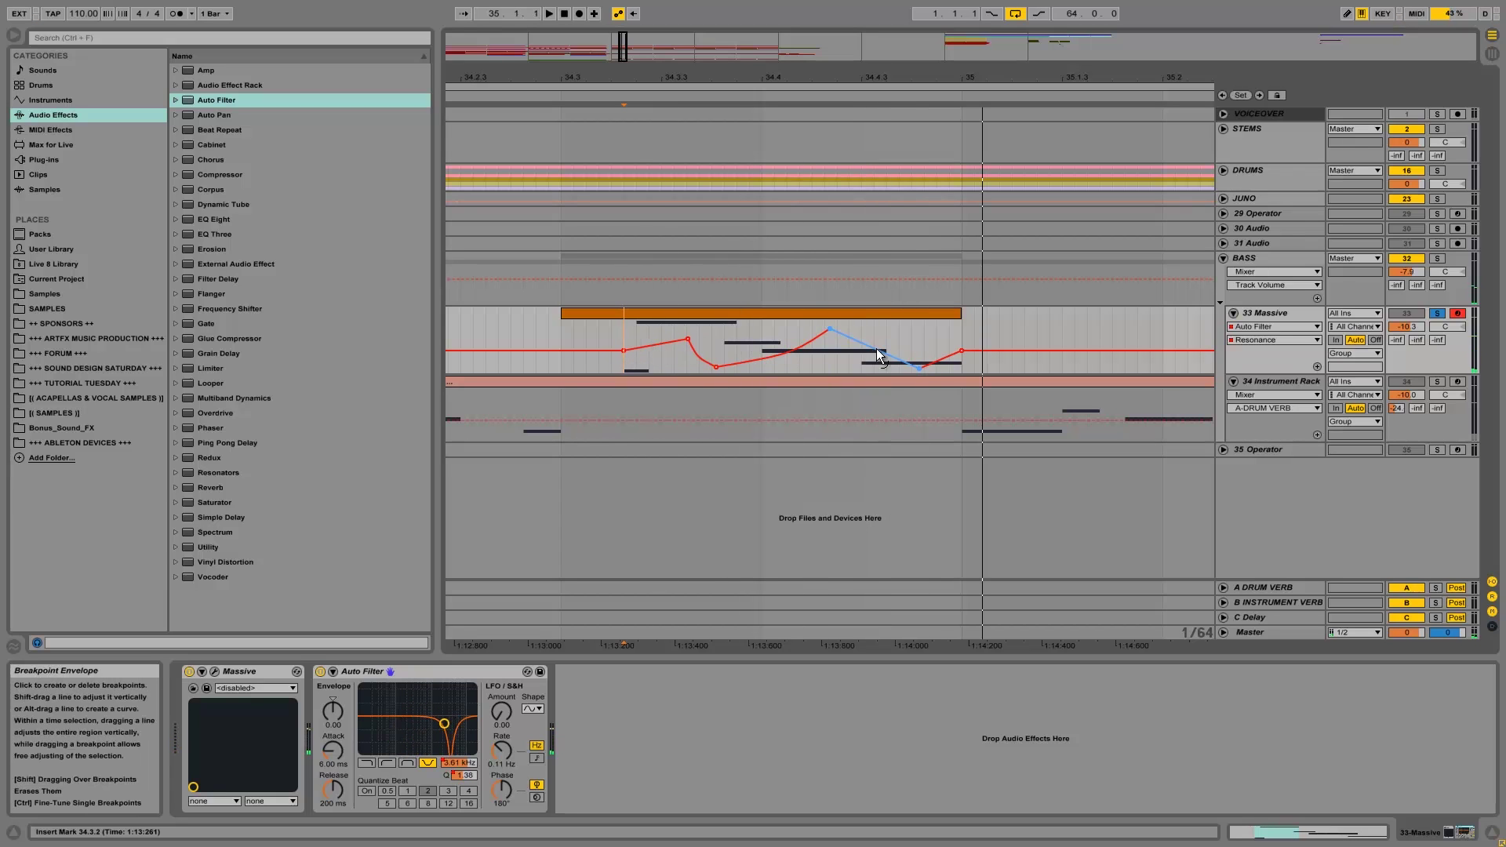
pyautogui.click(919, 368)
pyautogui.moveTo(961, 351); pyautogui.dragTo(962, 365)
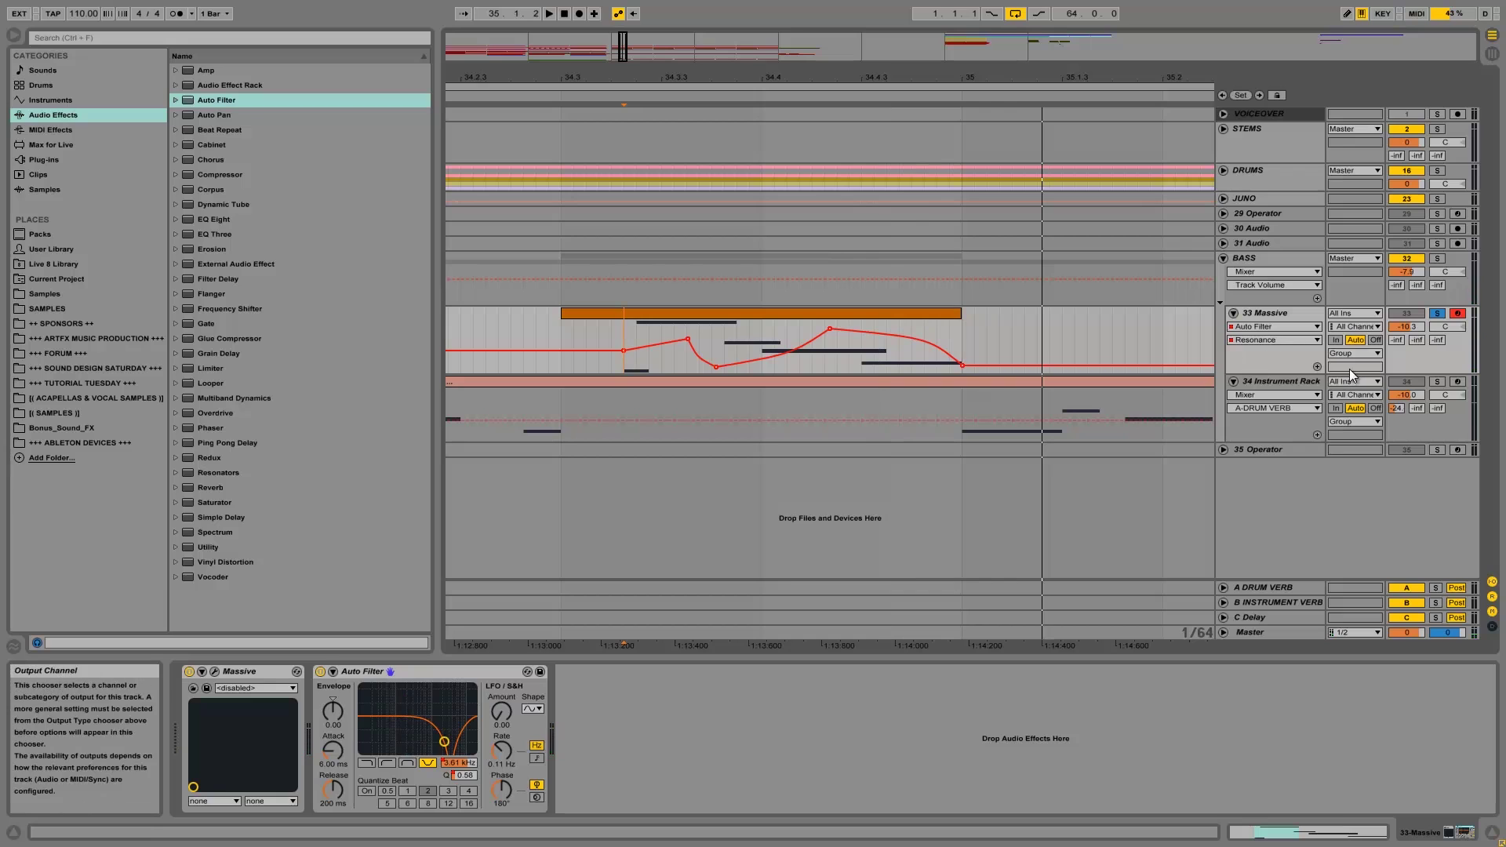
# Step: Show the Massive track's Resonance and Frequency envelopes in separate automation lanes and audition the phrase
pyautogui.rightClick(1286, 356)
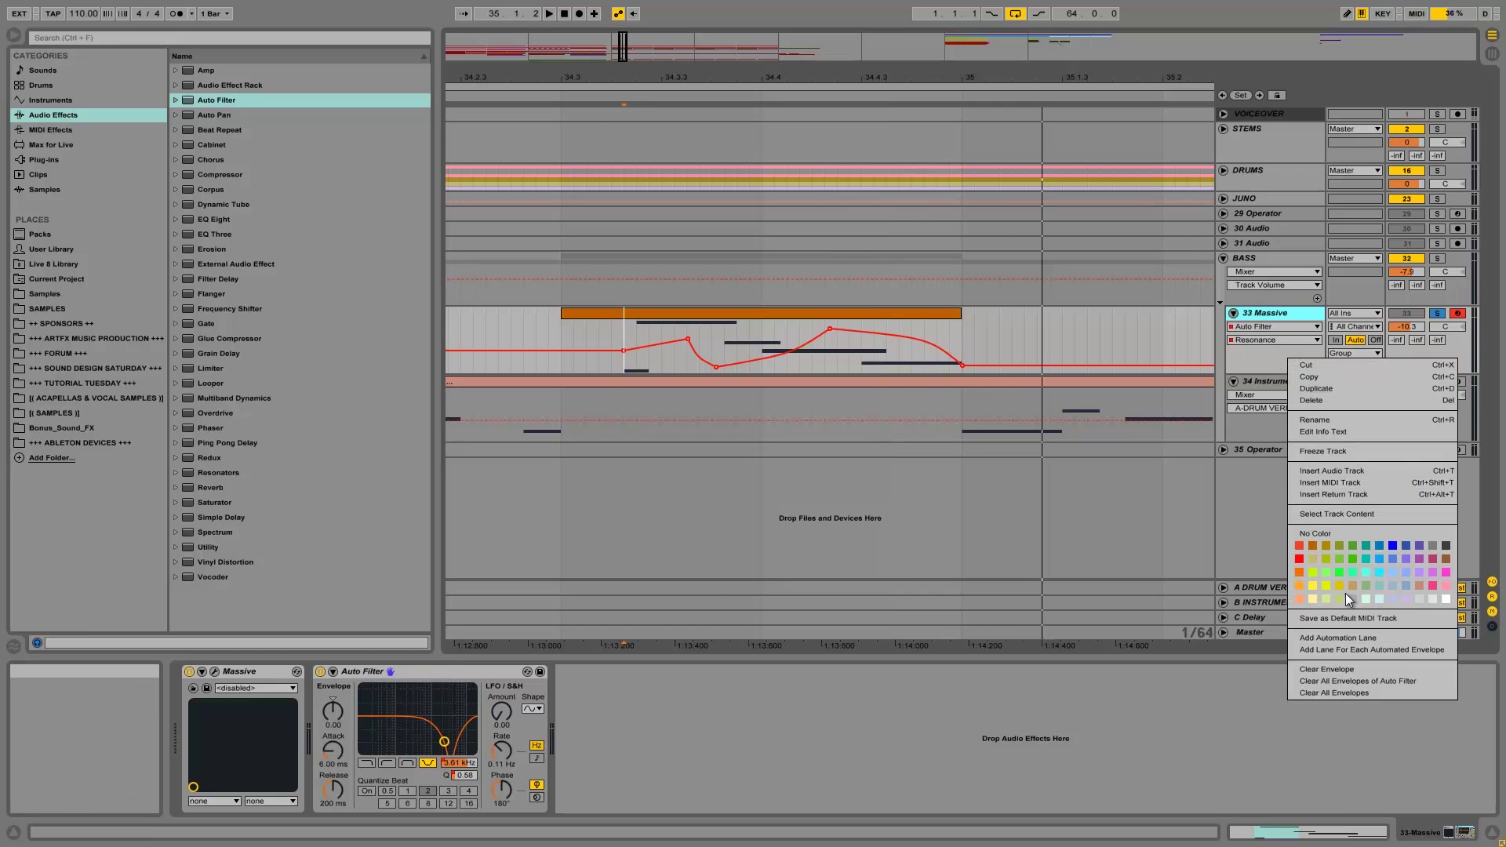
pyautogui.click(1352, 648)
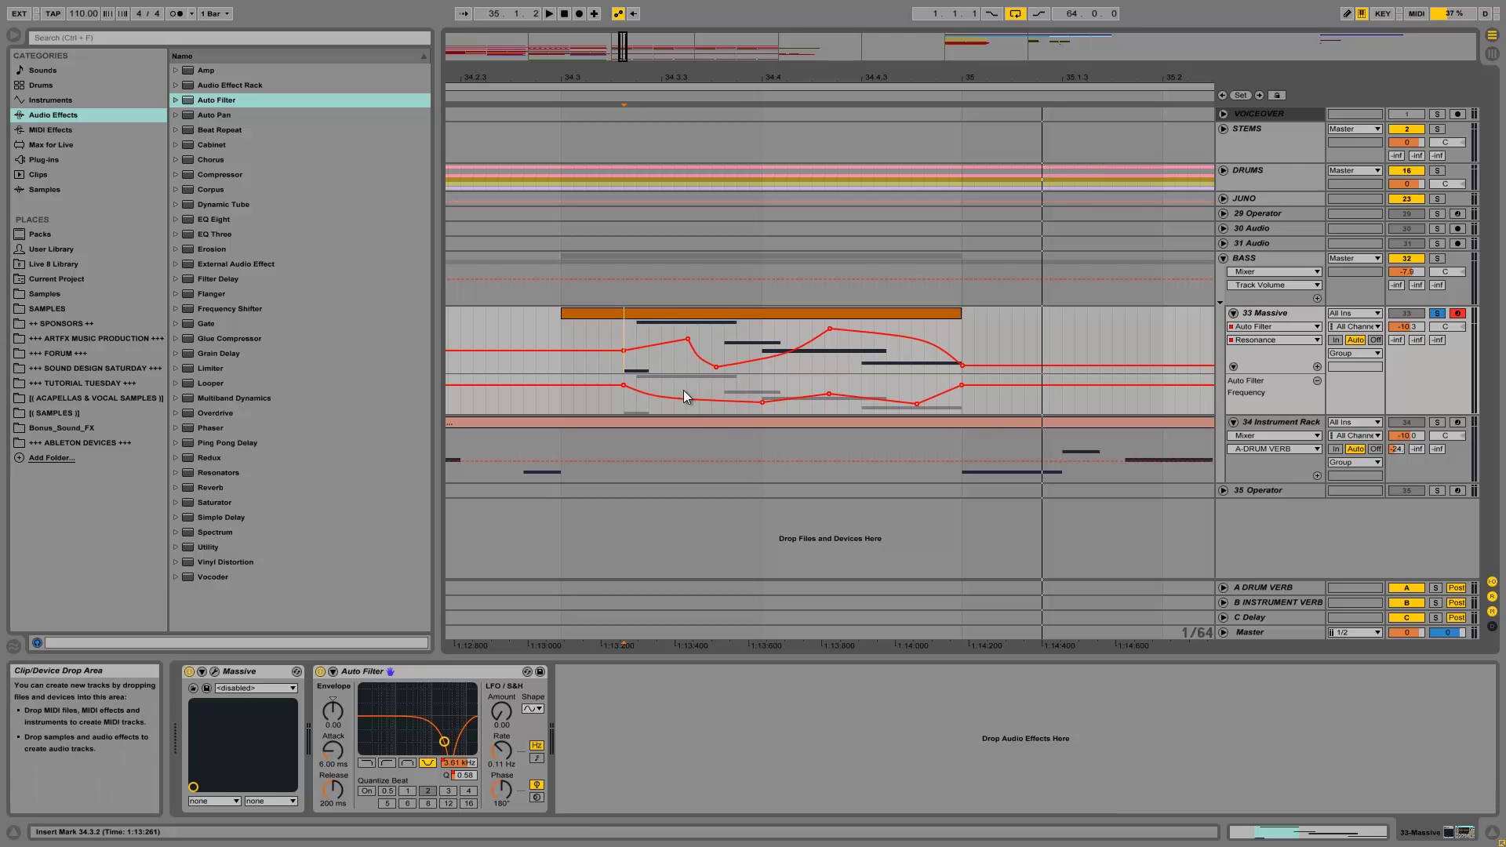
pyautogui.click(1317, 369)
pyautogui.click(1317, 369)
pyautogui.press('space')
pyautogui.press('space')
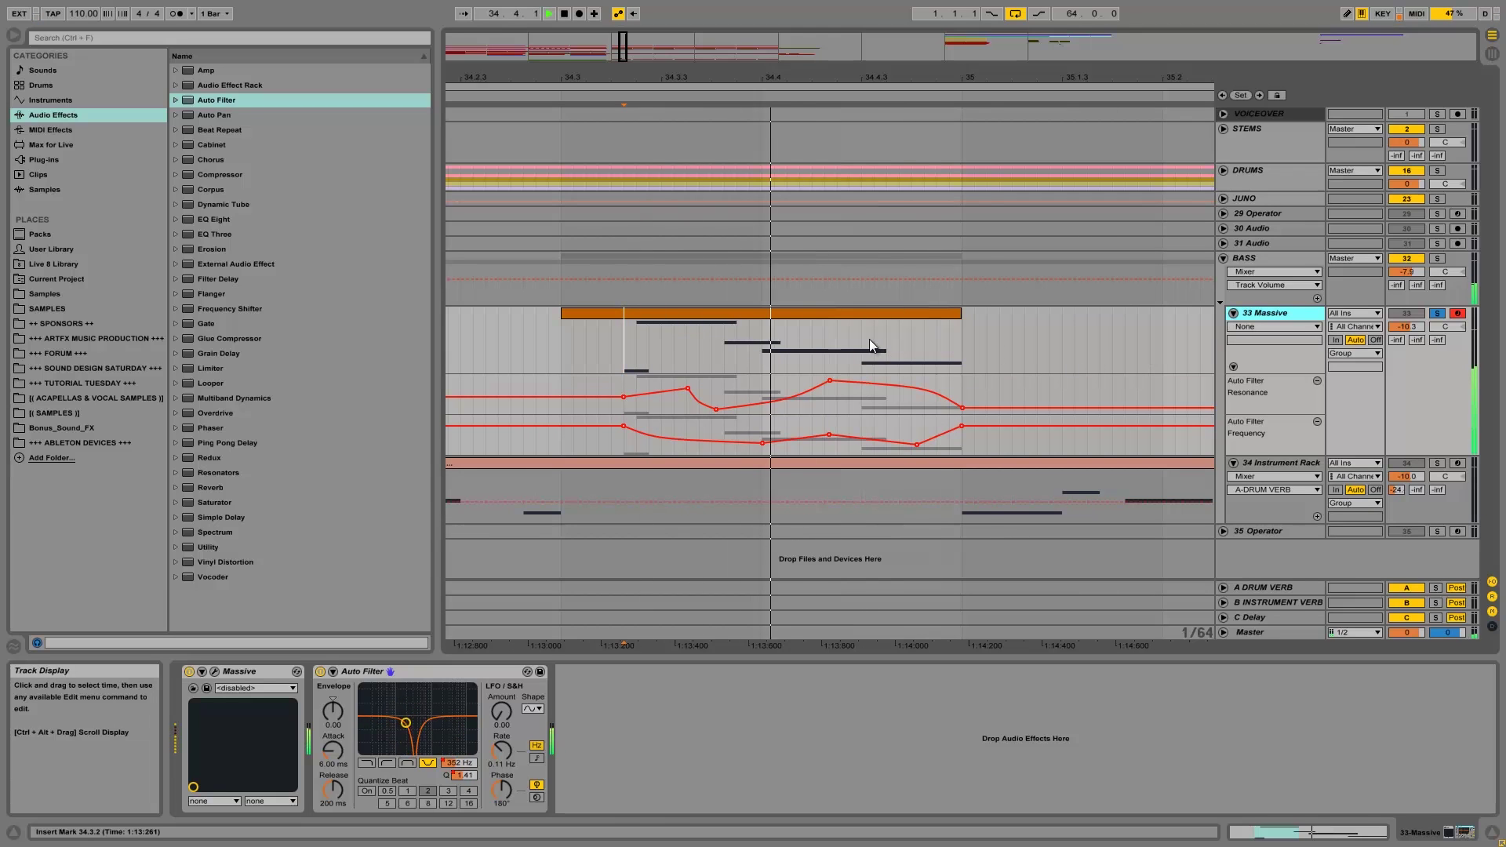
# Step: Add a second Auto Filter after the first and open its low-pass cutoff to 19.9 kHz
pyautogui.moveTo(204, 101); pyautogui.dragTo(727, 516)
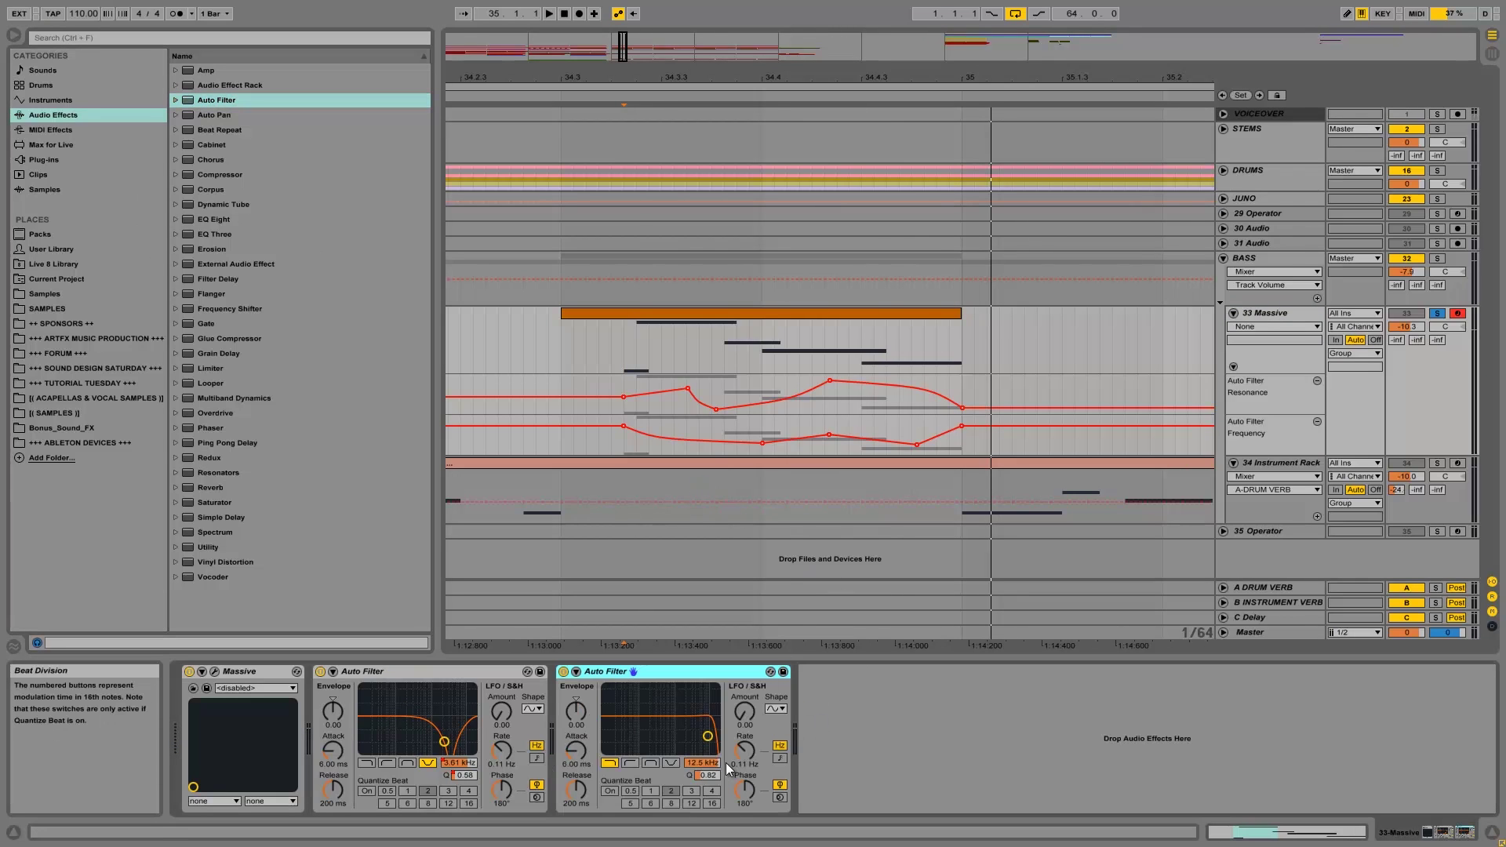
pyautogui.moveTo(702, 768); pyautogui.dragTo(704, 765)
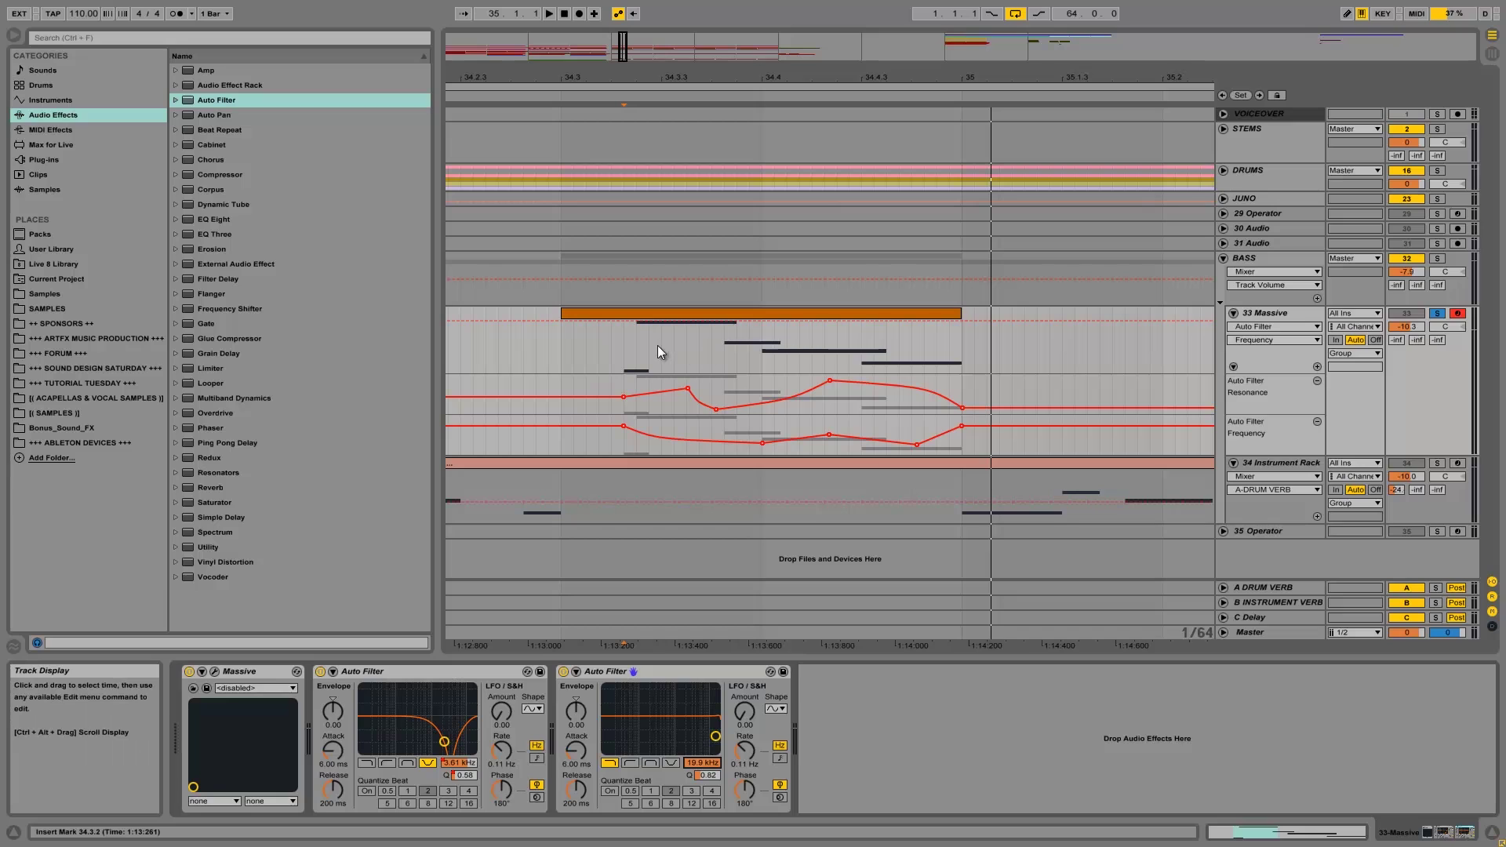
pyautogui.press('space')
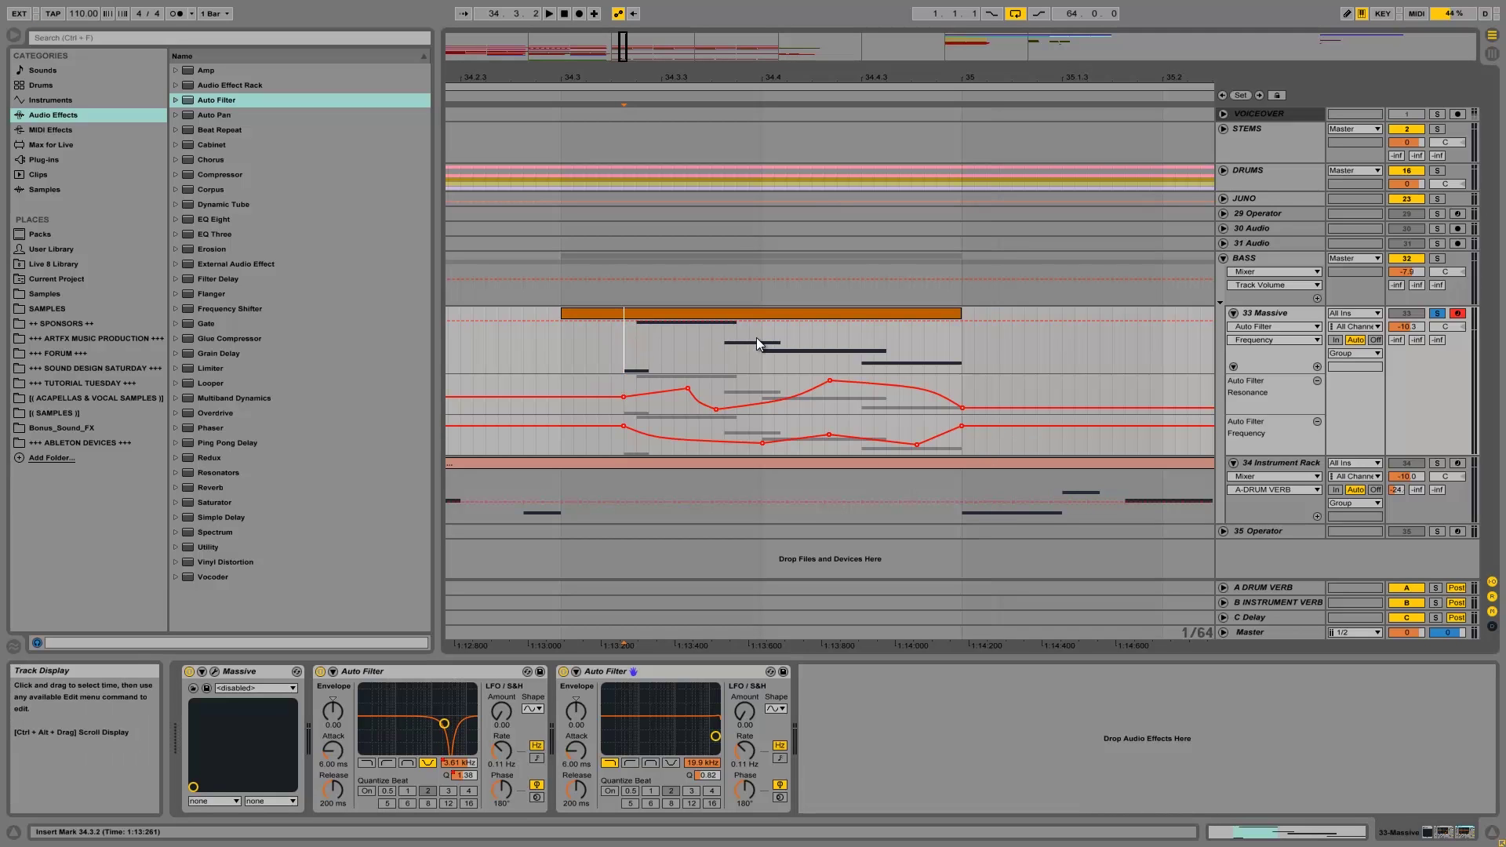
# Step: Automate the second Auto Filter's Frequency with dips at 34.4 and 34.4.3, returning to 19.9 kHz at 35.1.1, and audition it
pyautogui.click(725, 322)
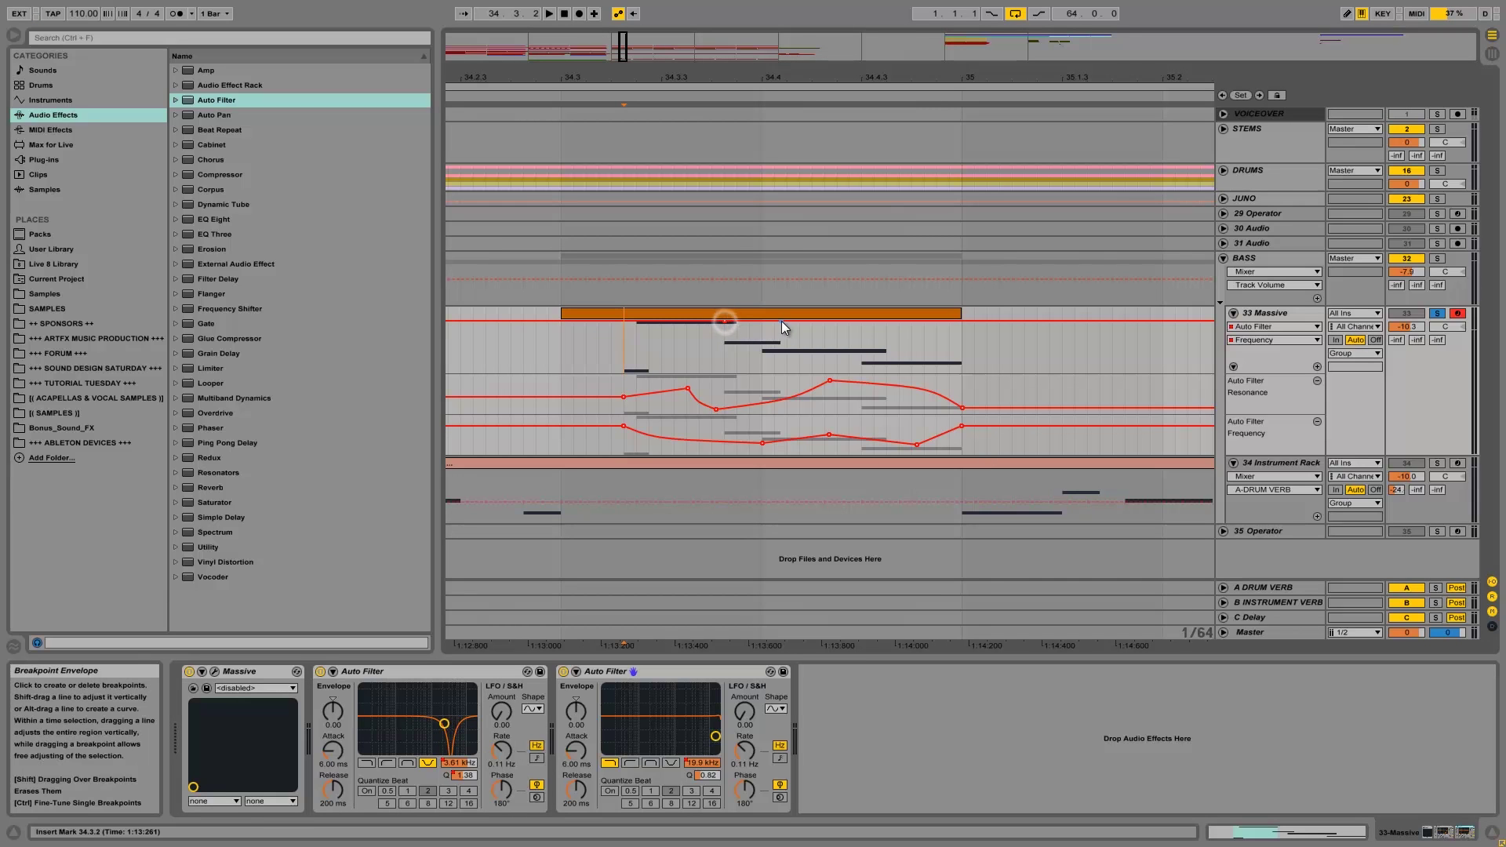
pyautogui.moveTo(765, 322); pyautogui.dragTo(909, 358)
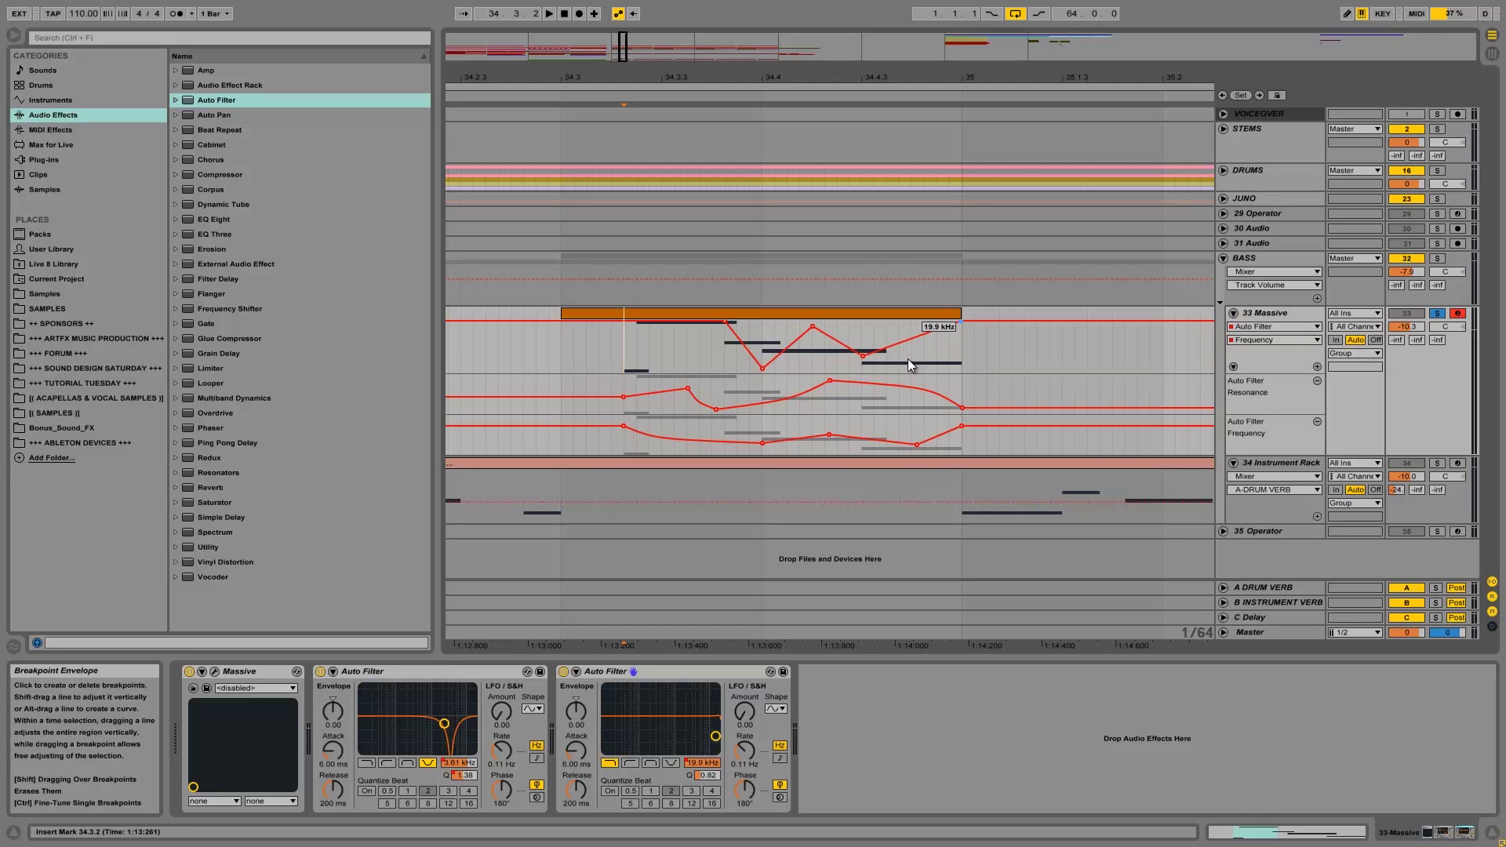
pyautogui.press('space')
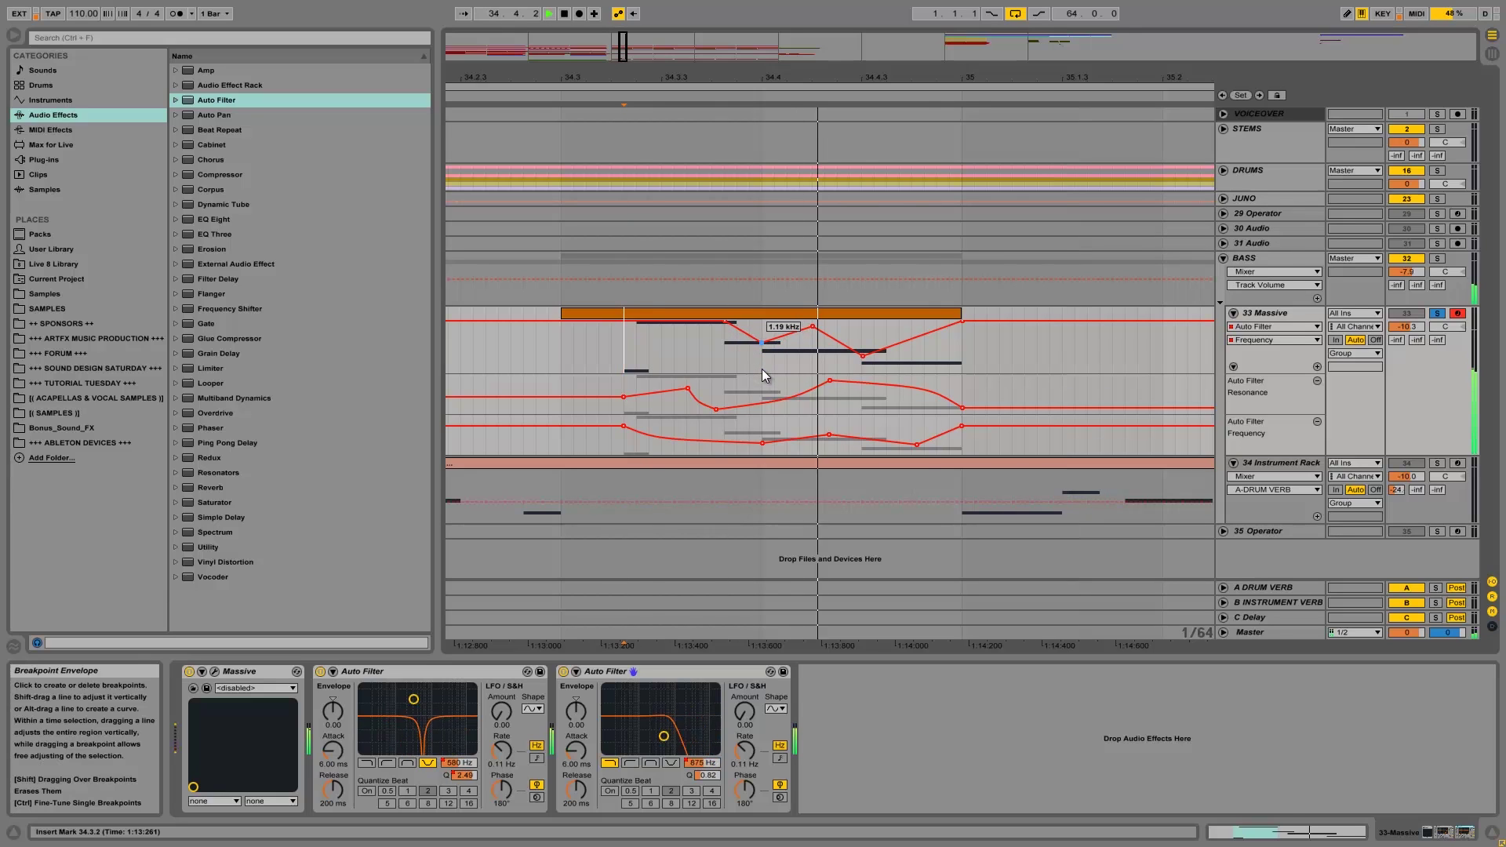
# Step: Simplify the second filter's Frequency envelope to a single dip at 34.4.3 with curved segments on both sides, and play it back
pyautogui.moveTo(813, 327); pyautogui.dragTo(806, 354)
pyautogui.press('space')
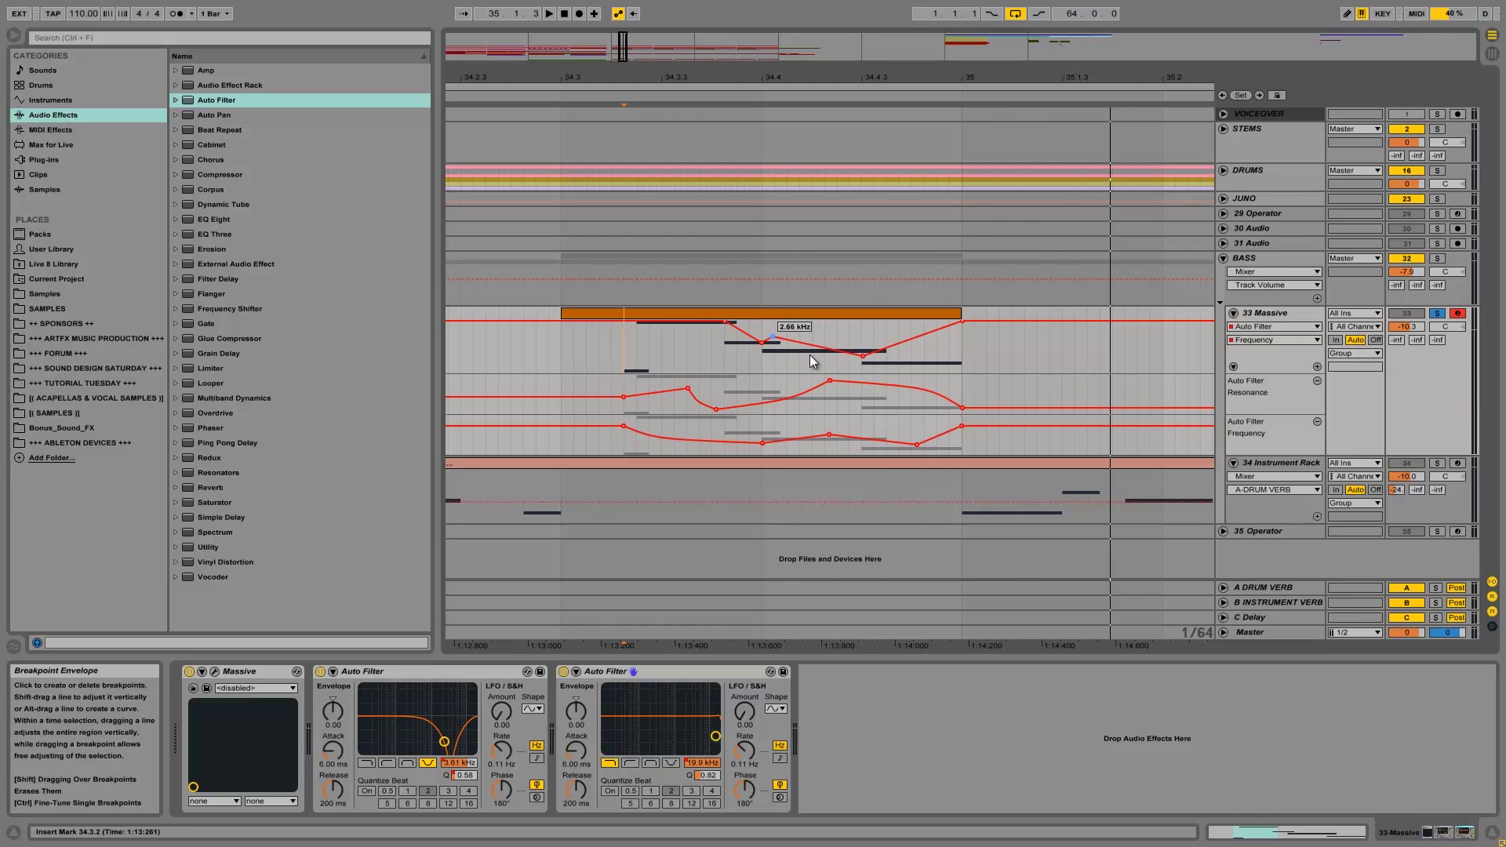
pyautogui.press('space')
pyautogui.moveTo(773, 336); pyautogui.dragTo(788, 336)
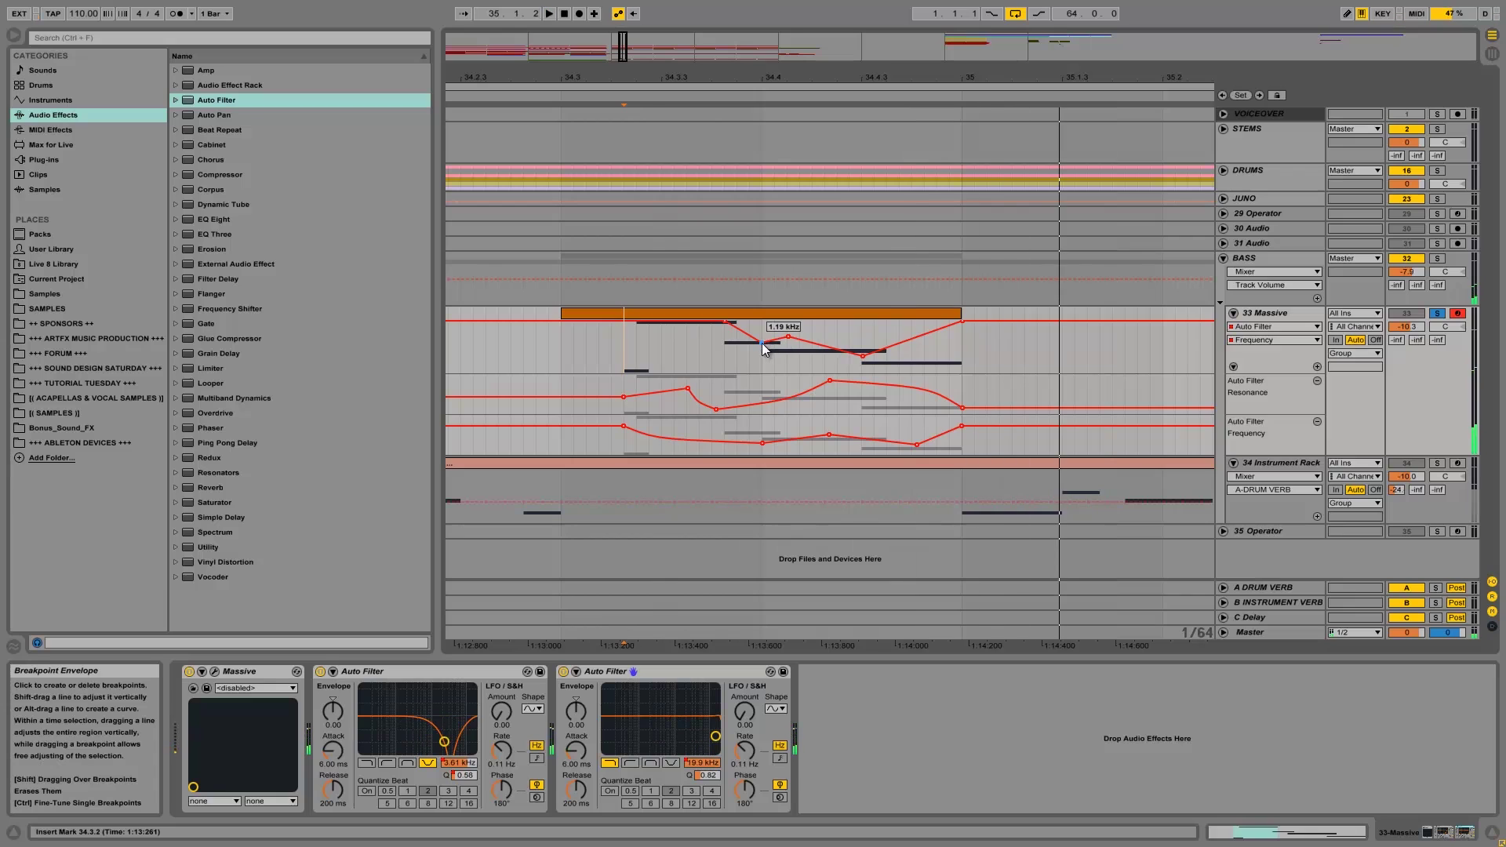
pyautogui.click(761, 342)
pyautogui.press('space')
pyautogui.click(789, 336)
pyautogui.moveTo(784, 335); pyautogui.dragTo(783, 336)
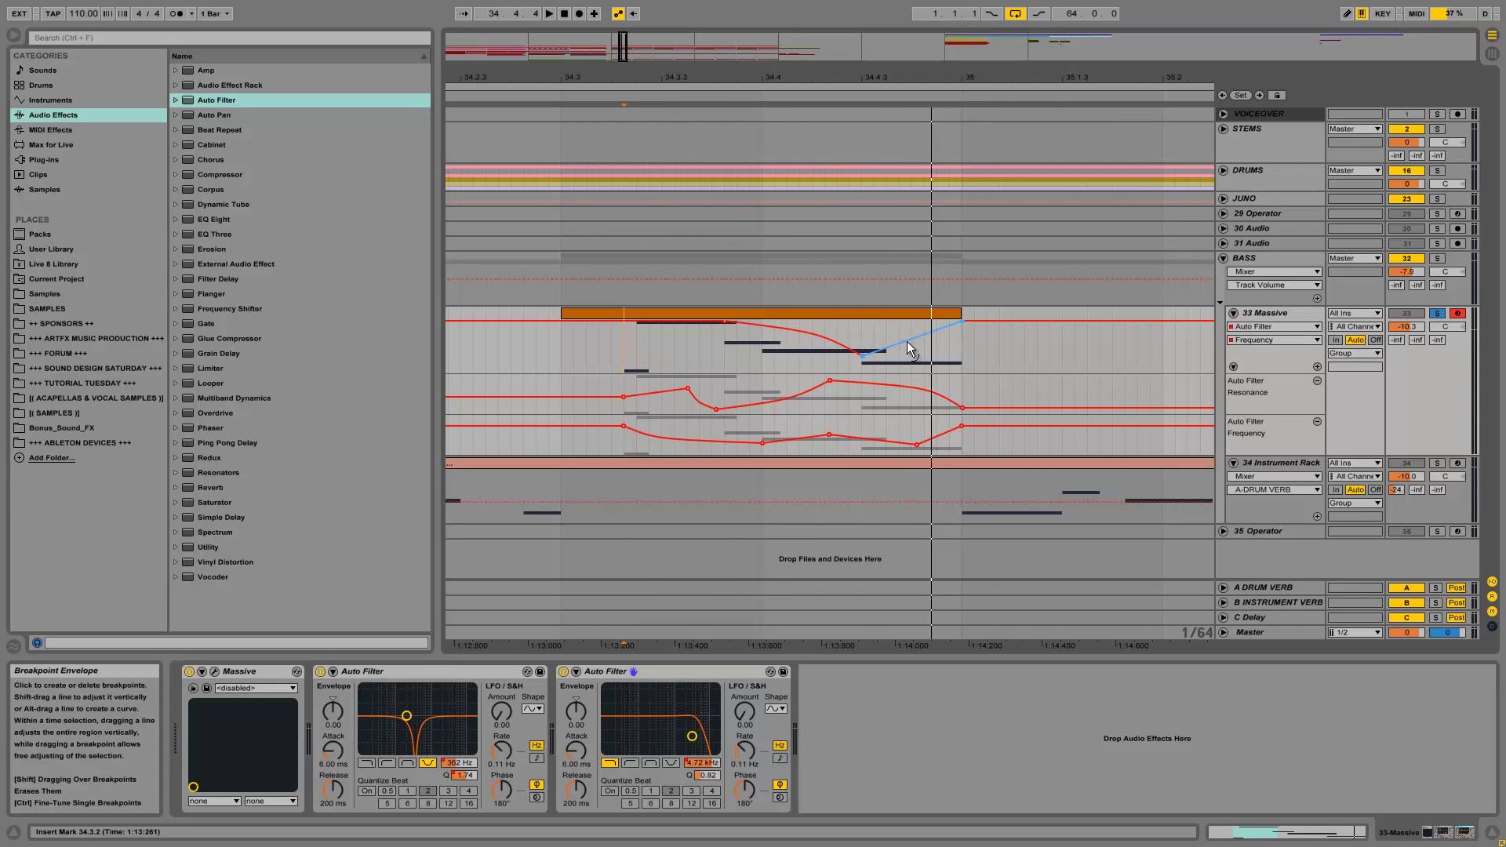
pyautogui.press('space')
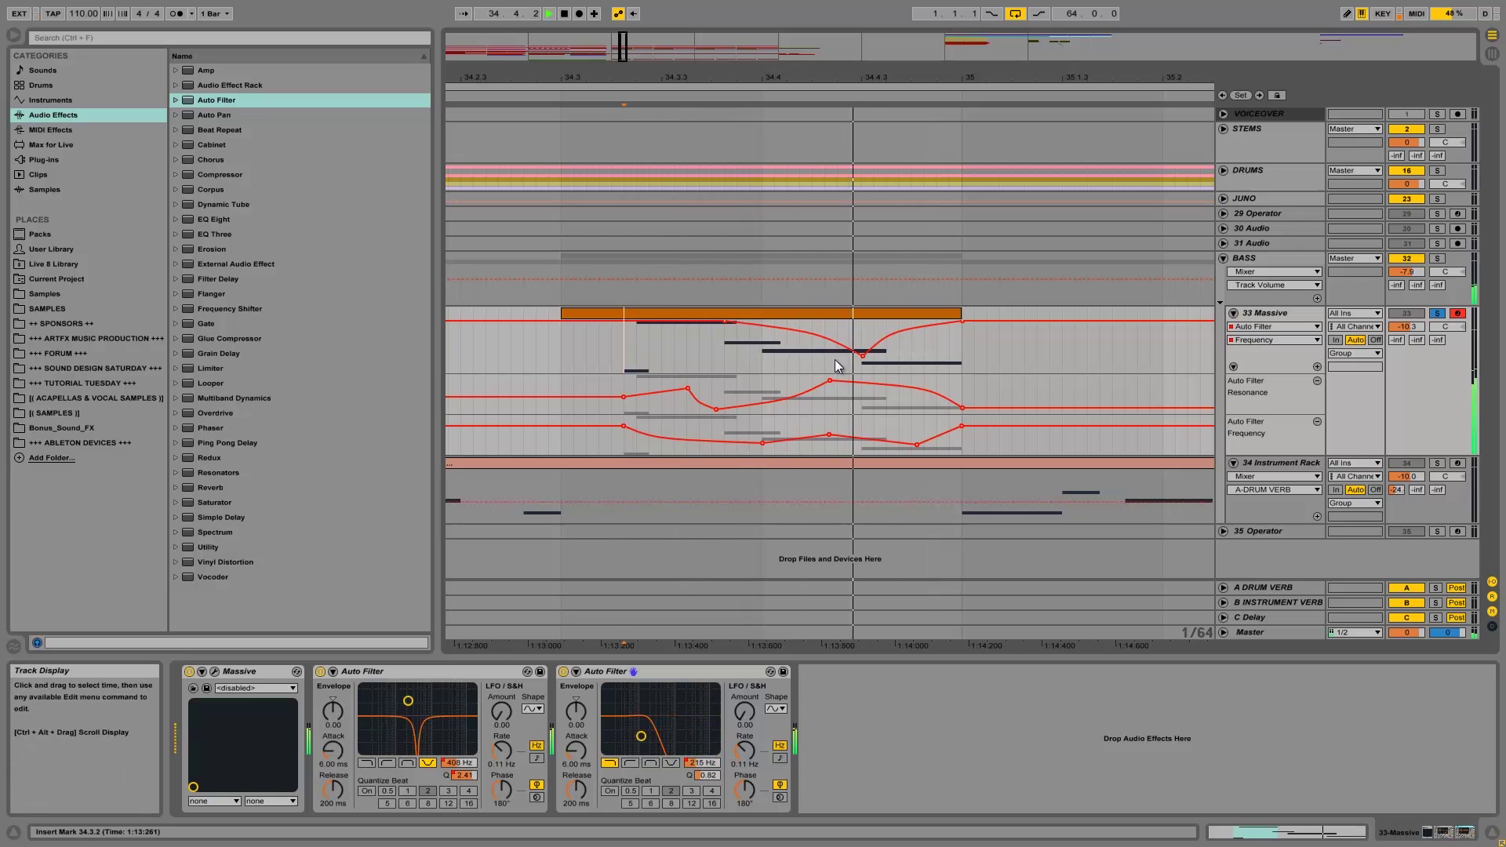
# Step: Reshape the second filter's Frequency envelope to fall to a low point at 35.1.1, with a dip at 34.4.3 and a small rise at 34.4.4
pyautogui.moveTo(859, 356); pyautogui.dragTo(963, 365)
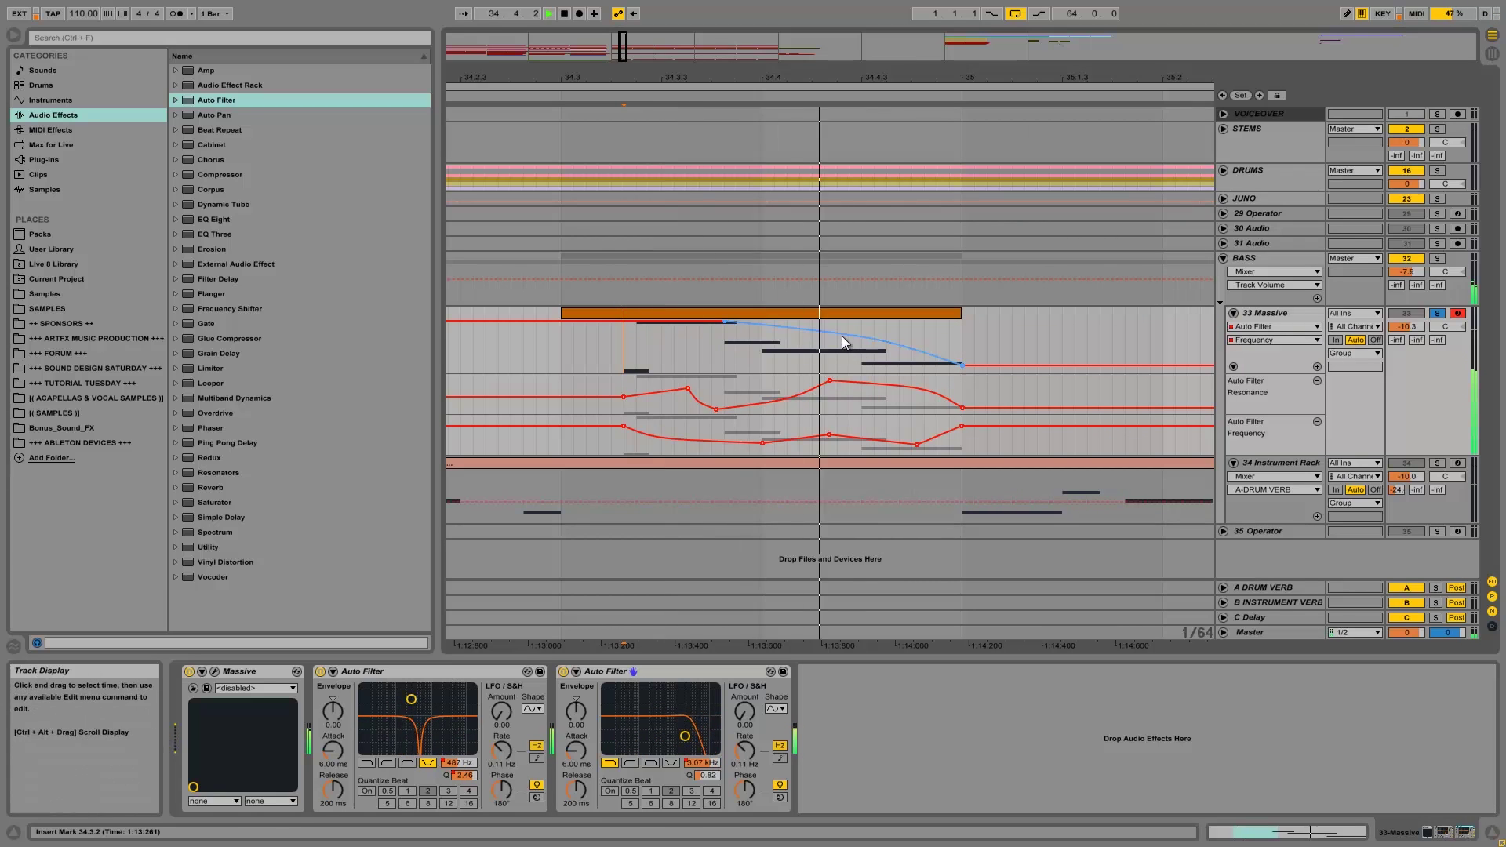
pyautogui.moveTo(811, 344); pyautogui.dragTo(865, 359)
pyautogui.click(912, 368)
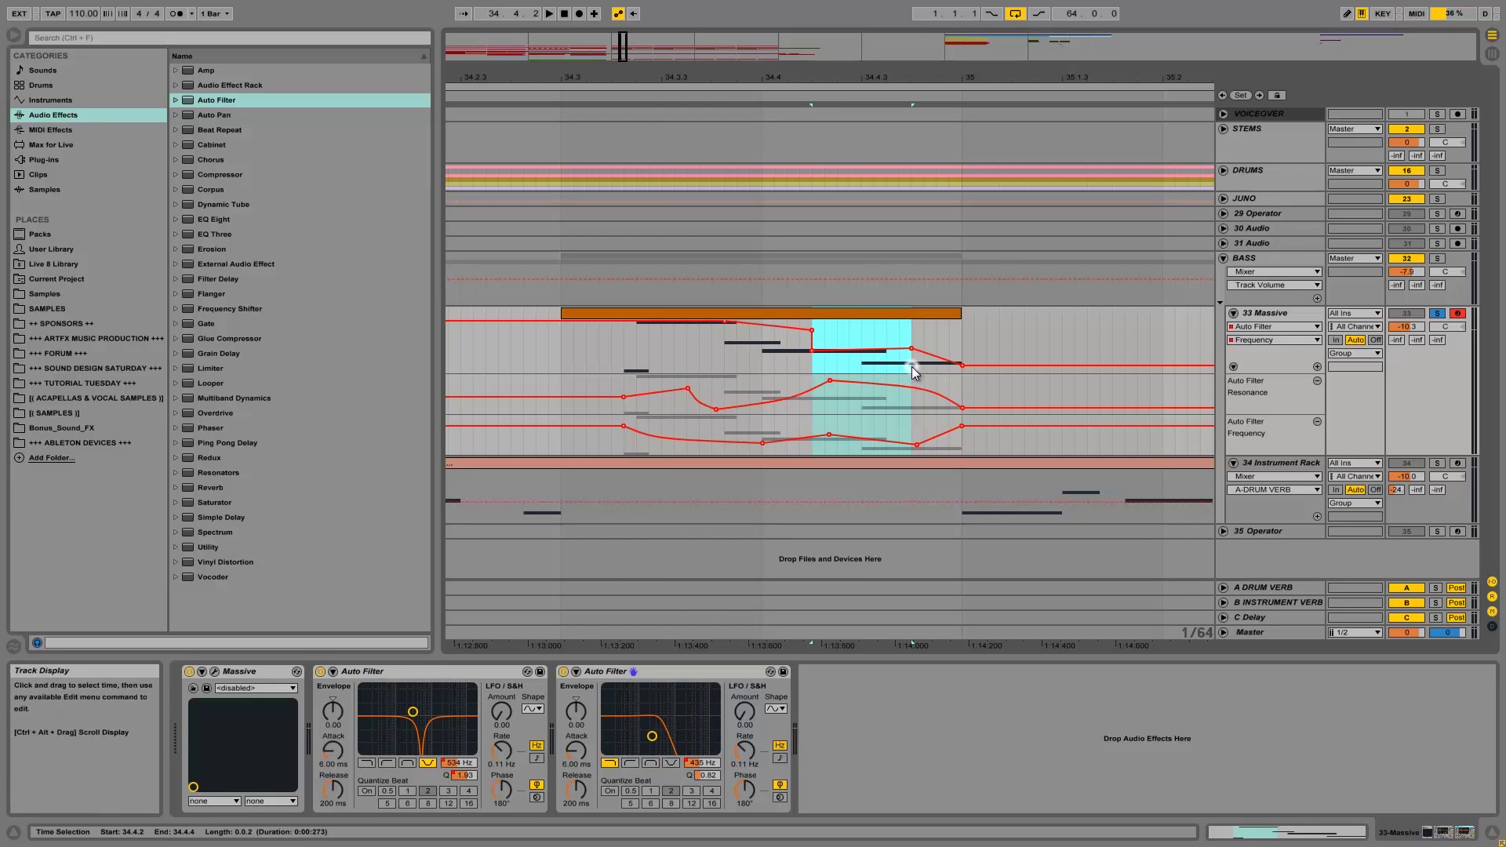
pyautogui.click(793, 364)
pyautogui.moveTo(812, 351); pyautogui.dragTo(814, 357)
pyautogui.press('space')
pyautogui.click(610, 351)
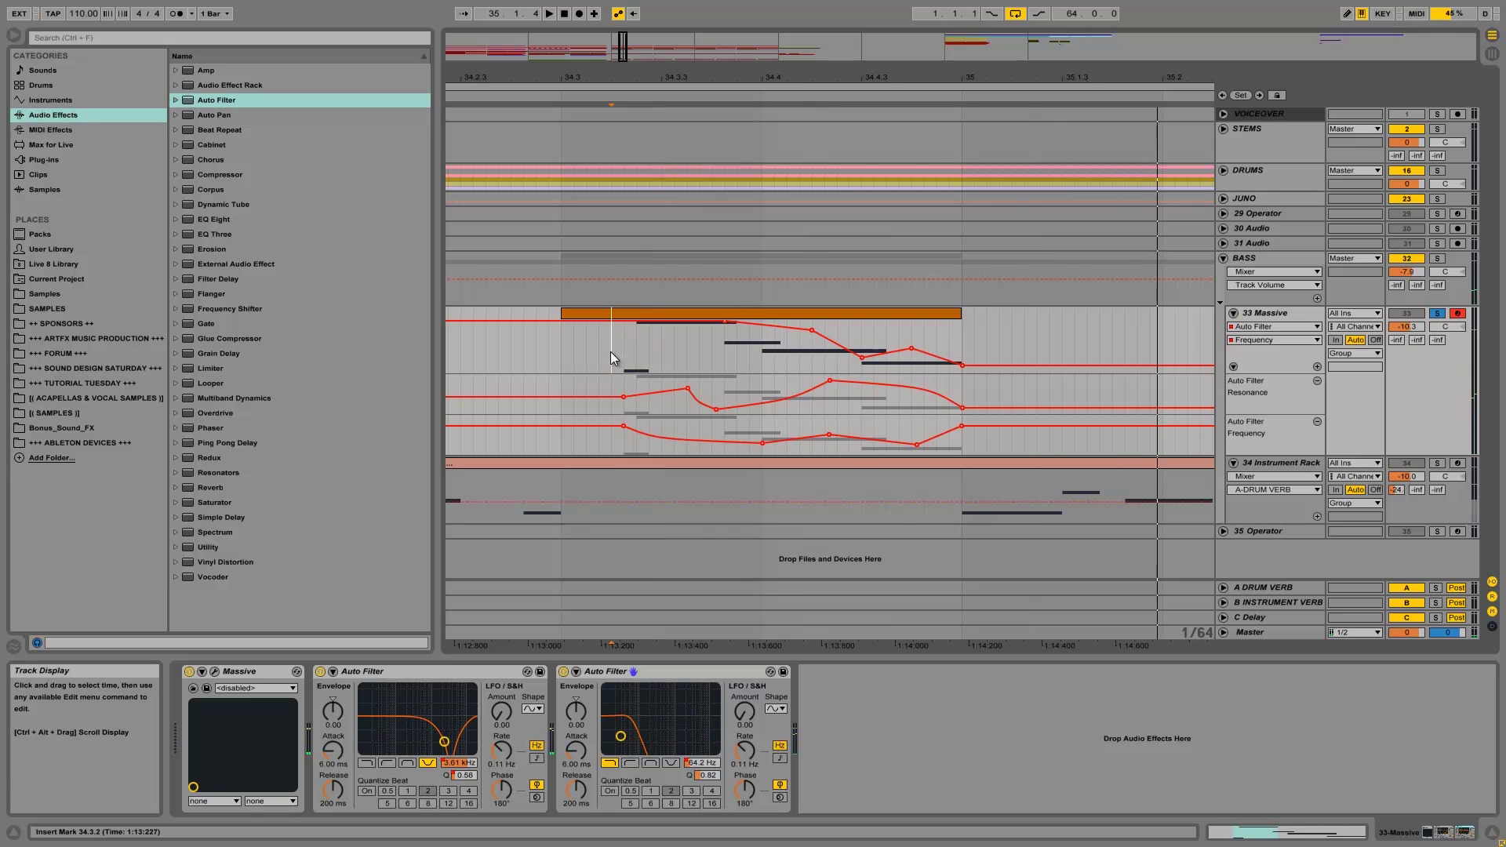
# Step: Add a Frequency Shifter after the second Auto Filter, set it to Ring mode, and set its frequency to 1.83 Hz
pyautogui.moveTo(221, 313)
pyautogui.mouseDown()
pyautogui.moveTo(461, 551)
pyautogui.moveTo(943, 793)
pyautogui.mouseUp()
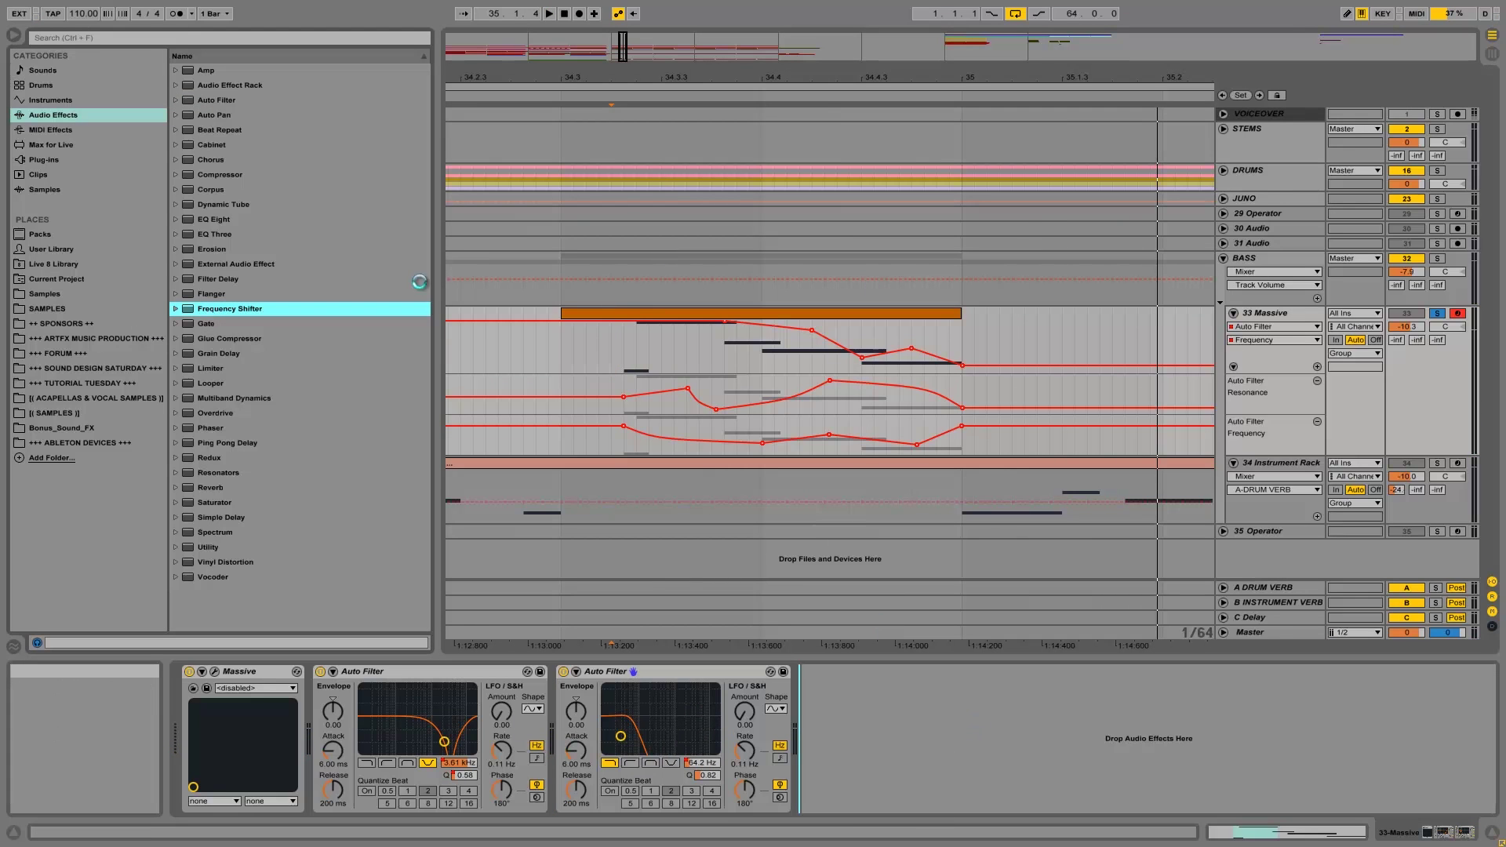
pyautogui.moveTo(810, 615); pyautogui.dragTo(847, 640)
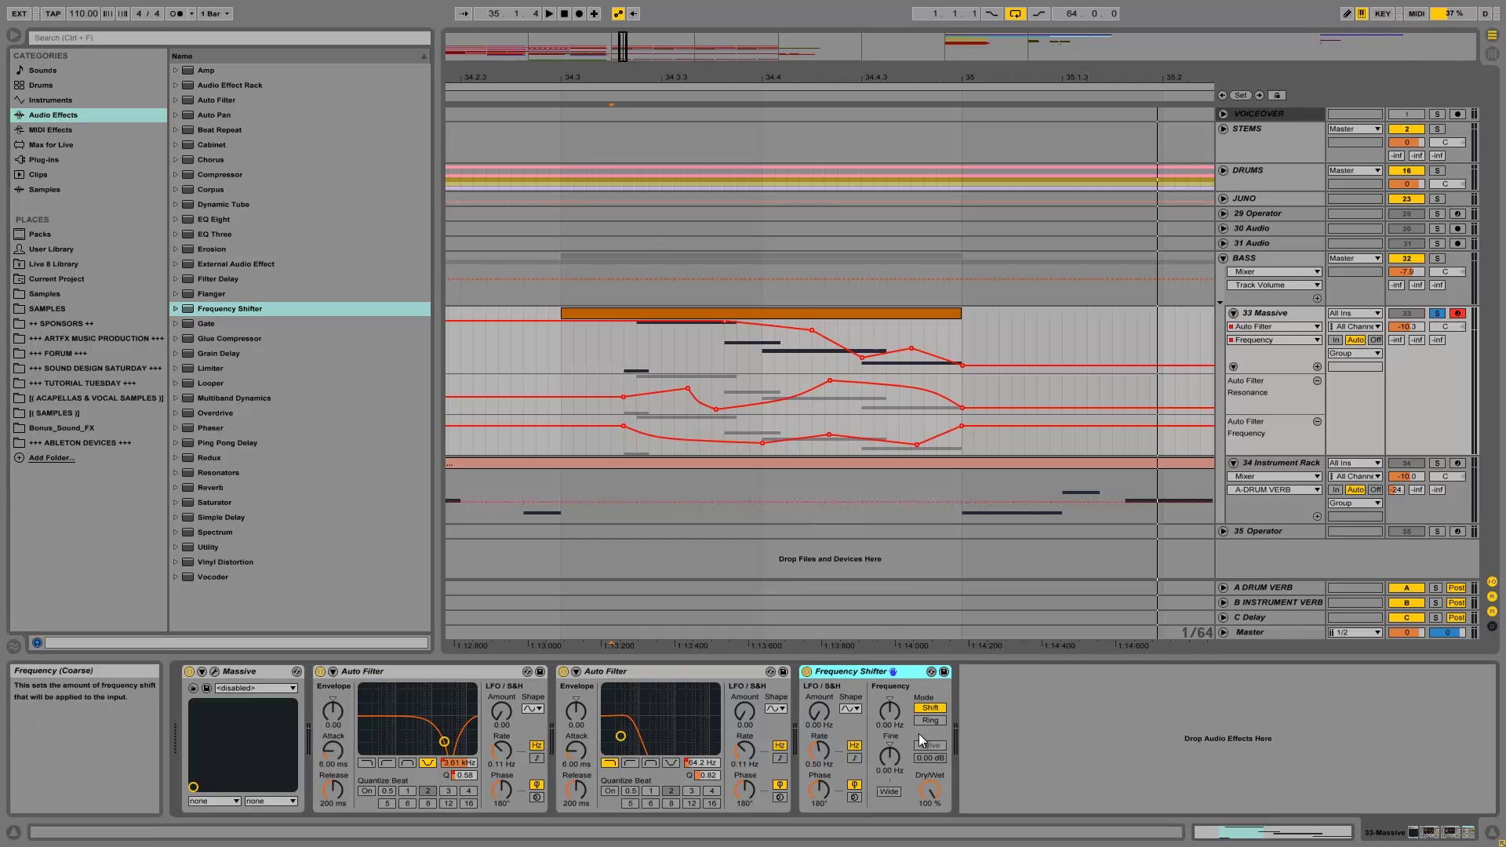
pyautogui.click(937, 720)
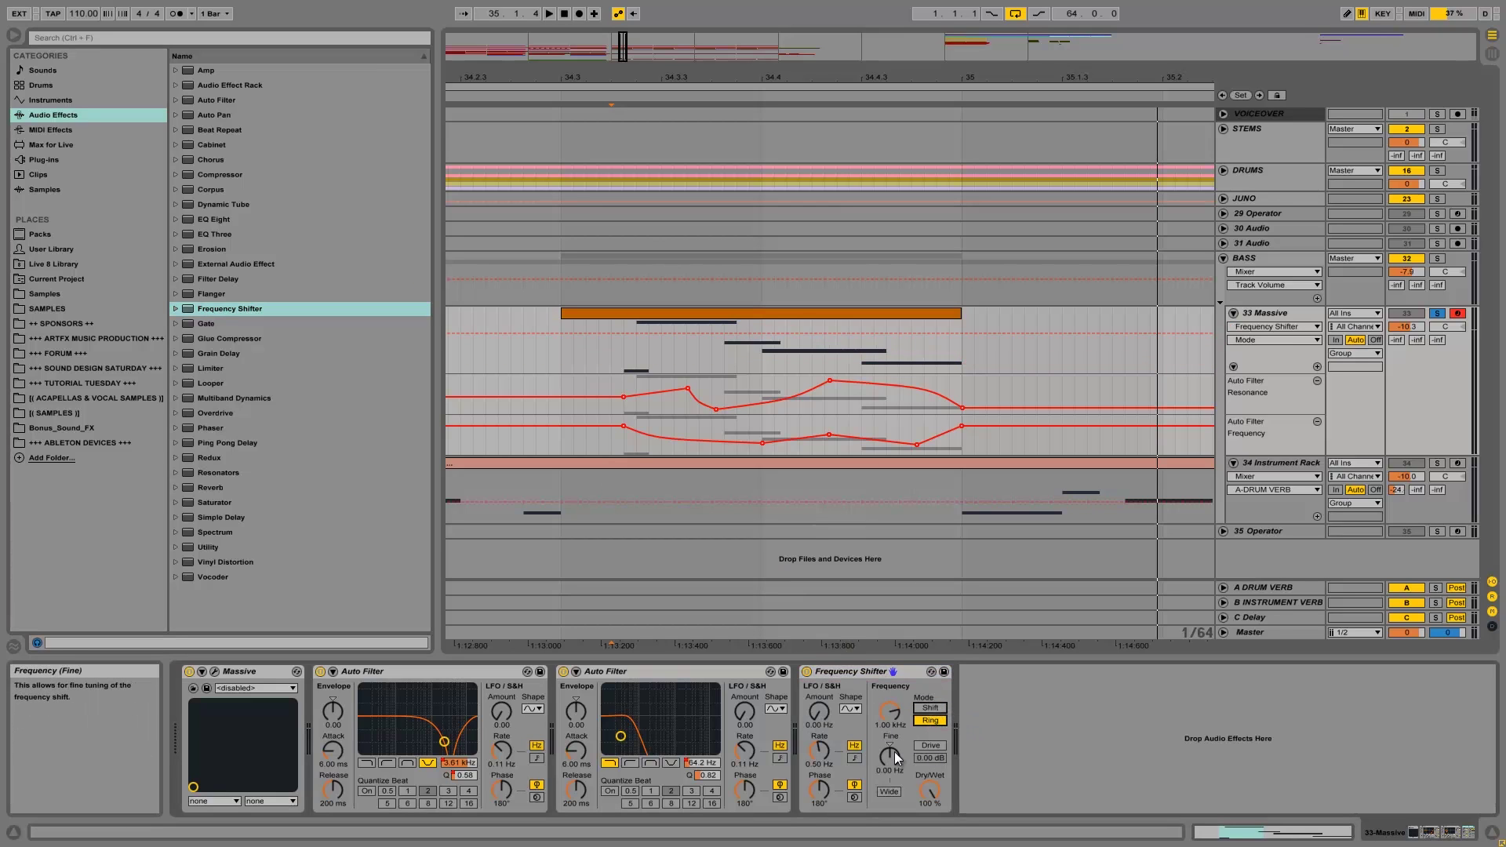
pyautogui.moveTo(894, 750); pyautogui.dragTo(896, 741)
pyautogui.moveTo(882, 689); pyautogui.dragTo(892, 711)
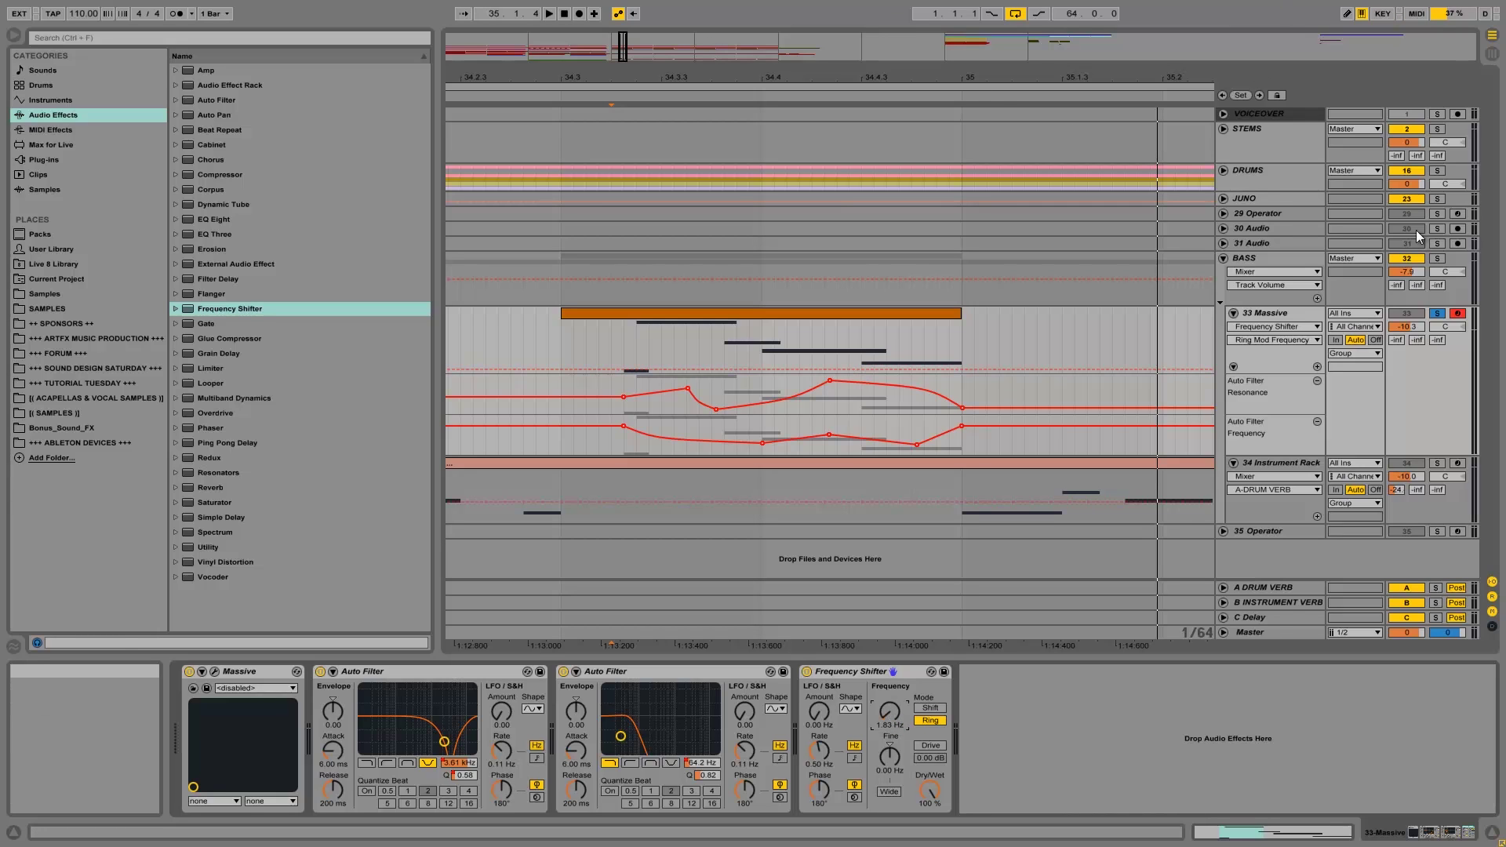
# Step: Audition the phrase from 34.3.2 and turn on the Frequency Shifter's Drive
pyautogui.click(625, 335)
pyautogui.press('space')
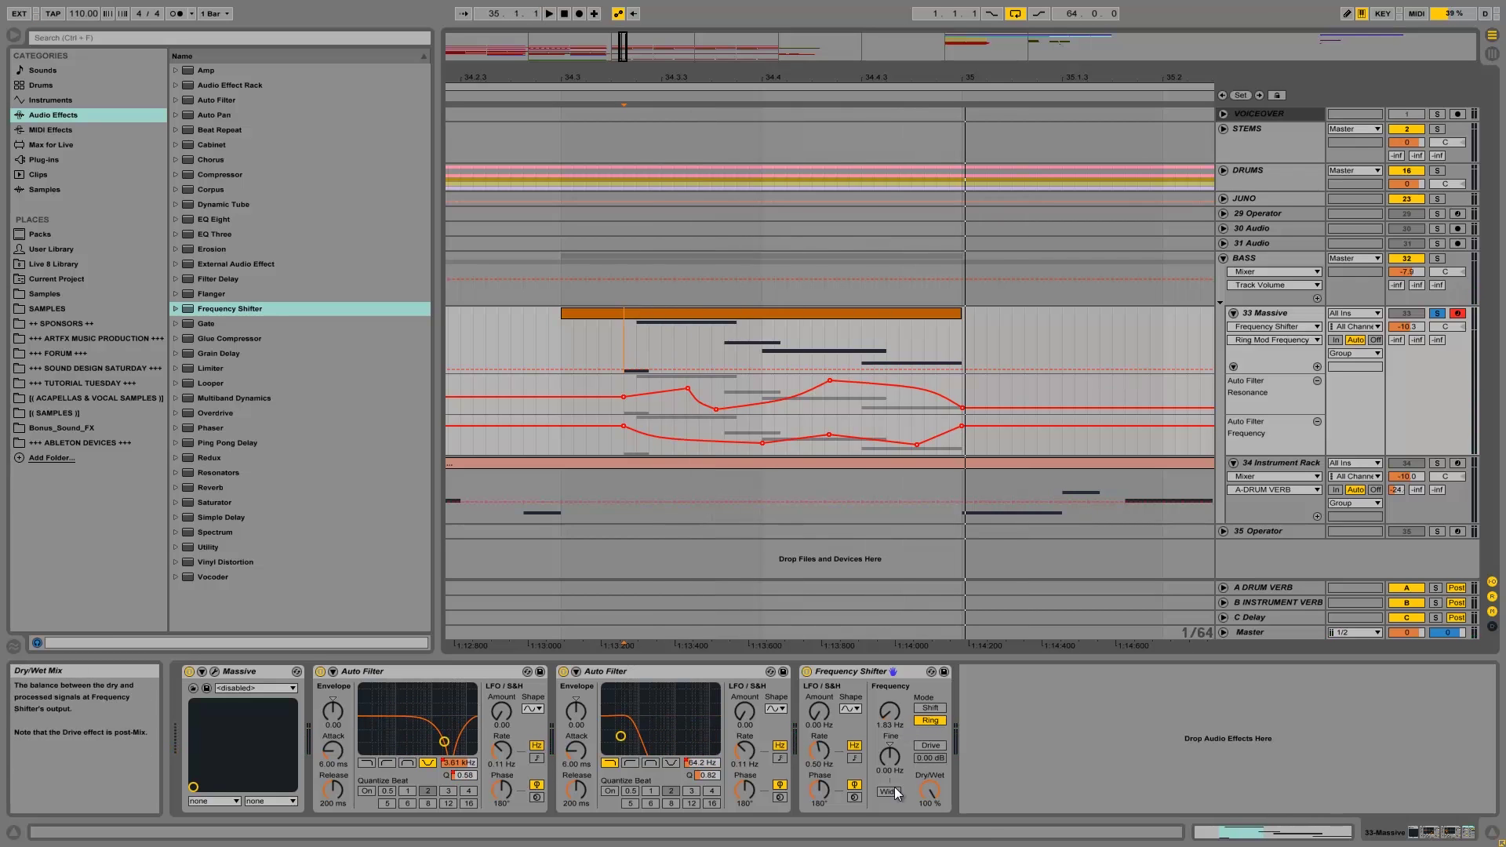
pyautogui.click(928, 745)
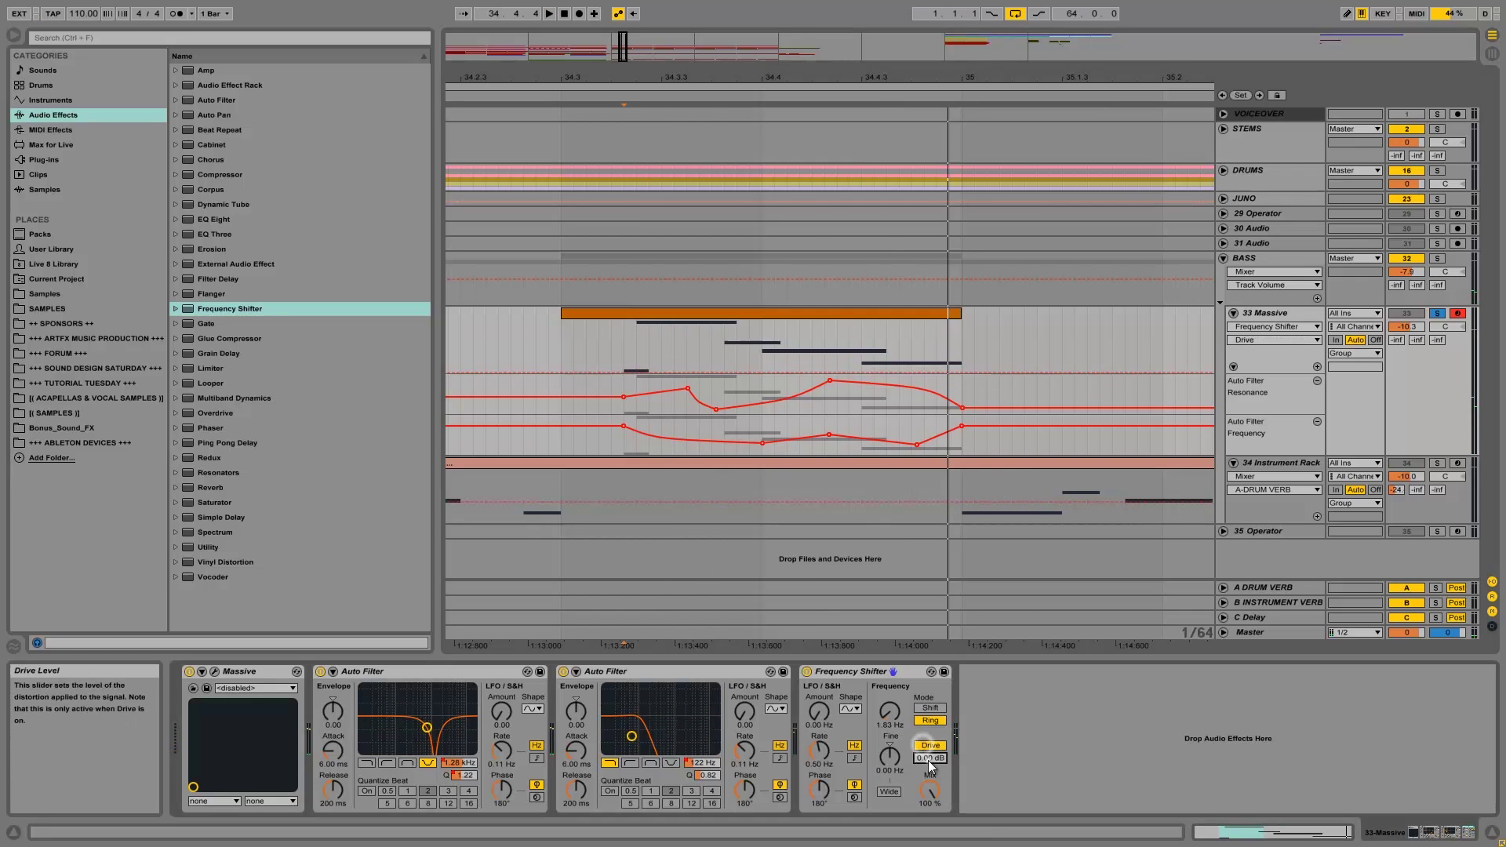
# Step: Set the Frequency Shifter's drive level to 3.38 dB and raise its ring modulation frequency slightly during playback
pyautogui.moveTo(928, 759); pyautogui.dragTo(929, 776)
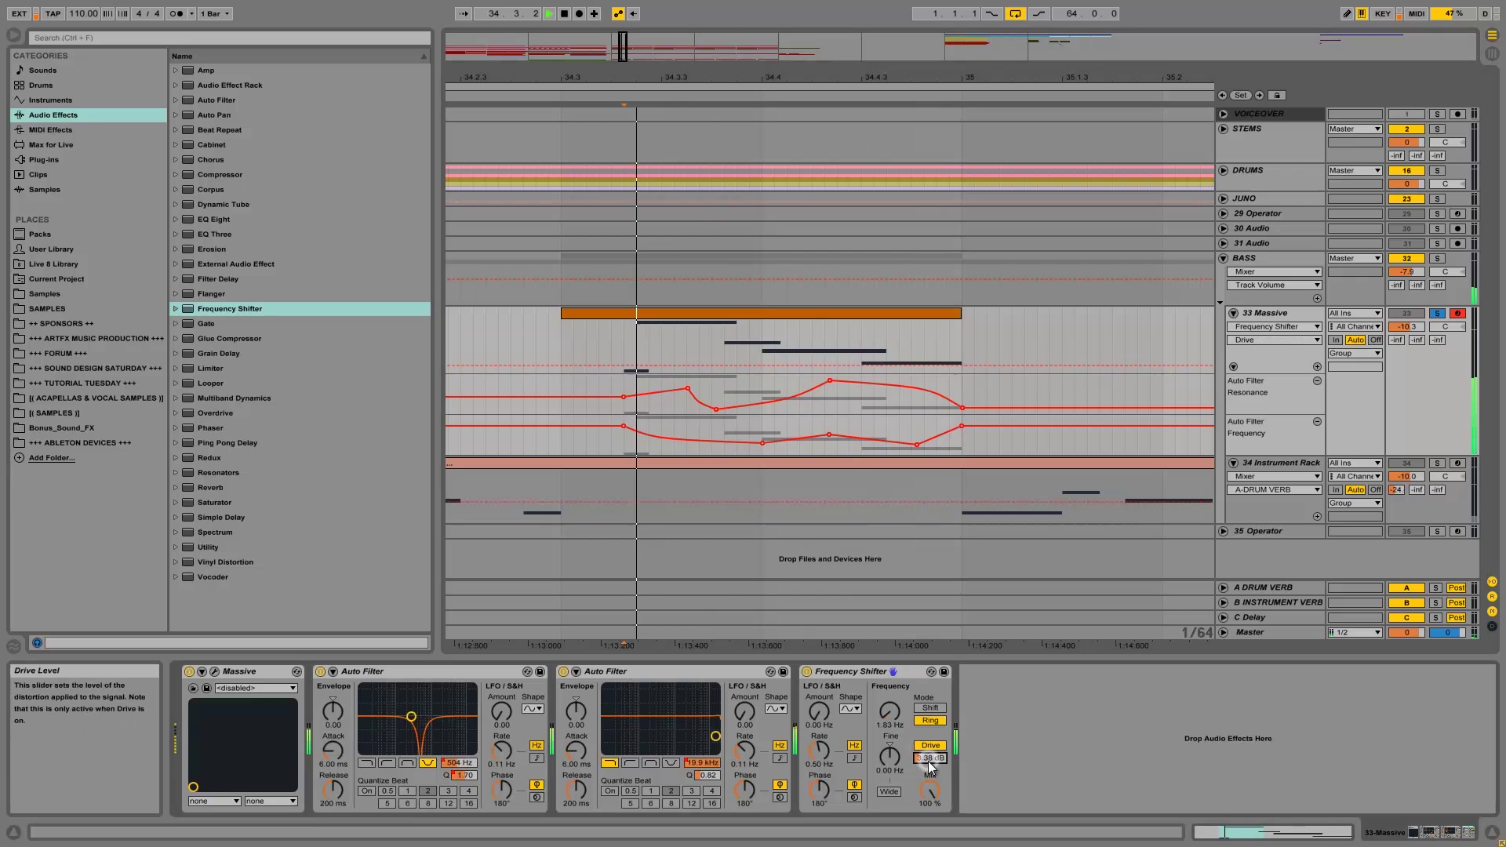
pyautogui.click(888, 714)
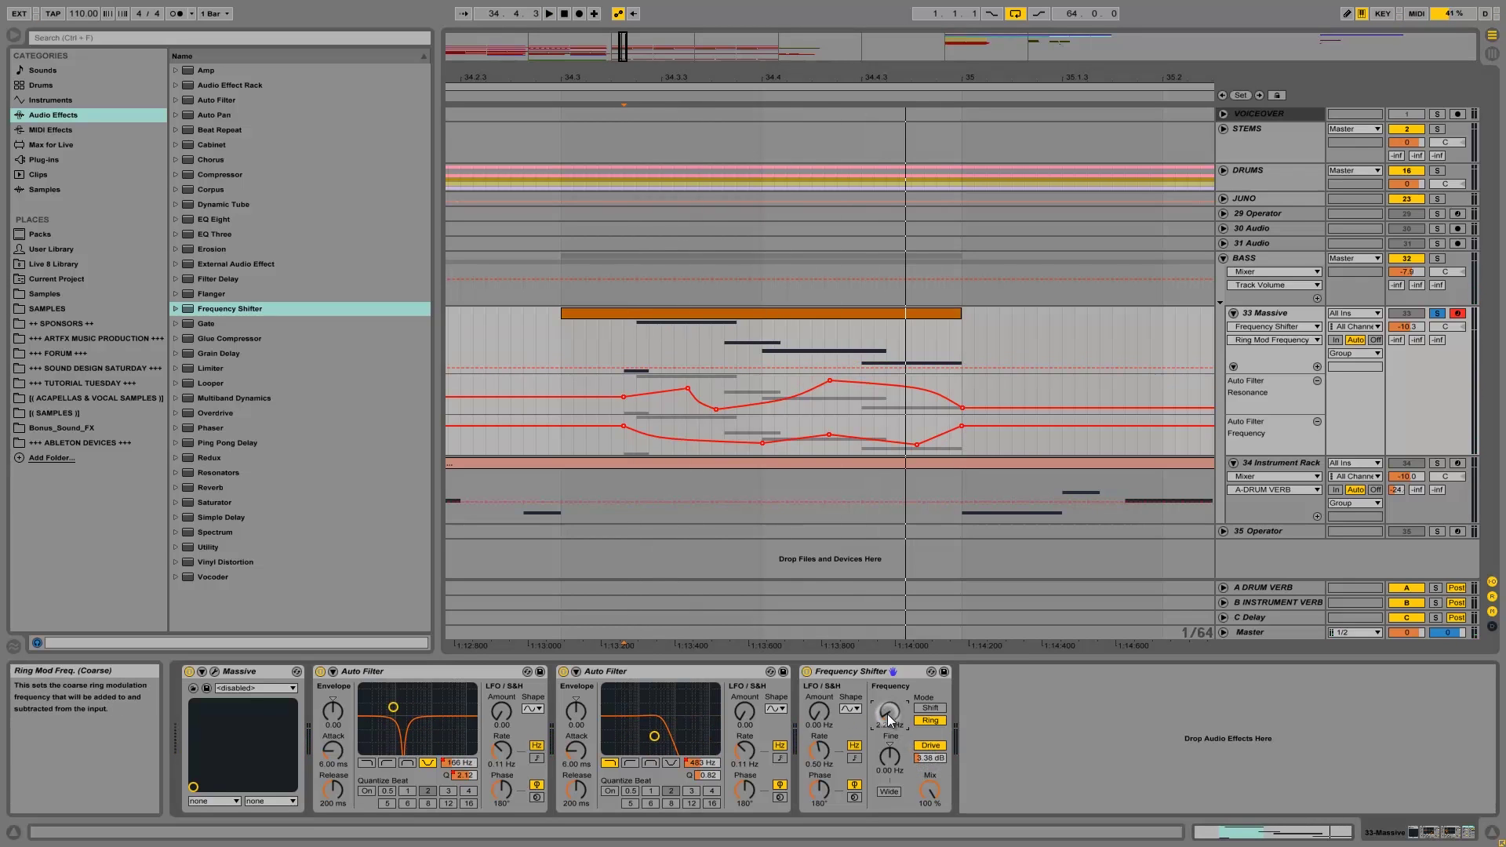
pyautogui.press('Up')
pyautogui.press('Up')
pyautogui.press('Up')
pyautogui.press('Up')
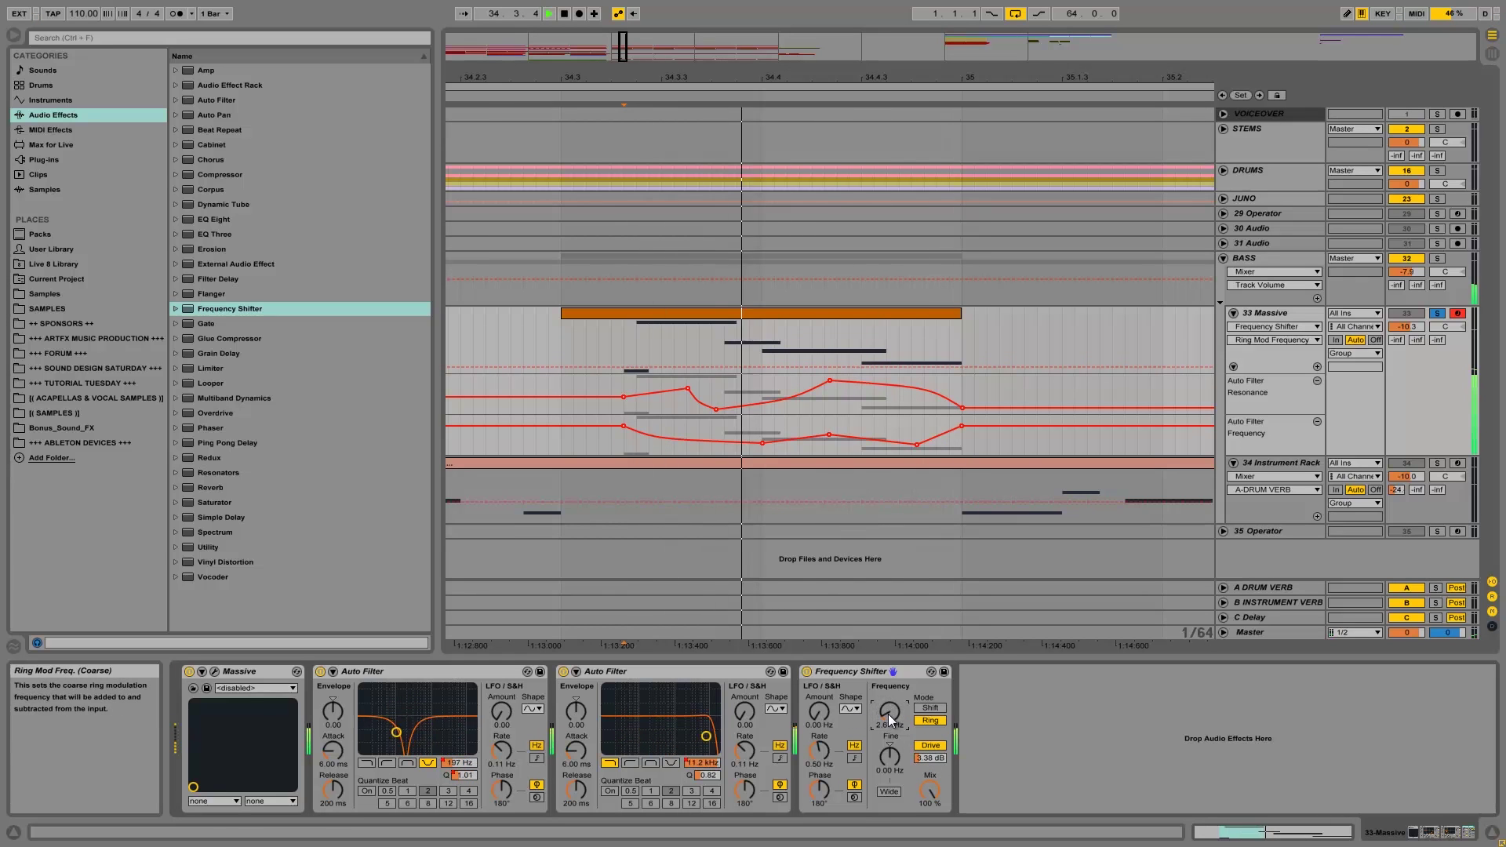
# Step: Switch the Frequency Shifter to Shift mode at -400 Hz and audition it in the full mix from 34.3.1 with the Massive track unsoloed
pyautogui.moveTo(888, 713); pyautogui.dragTo(888, 745)
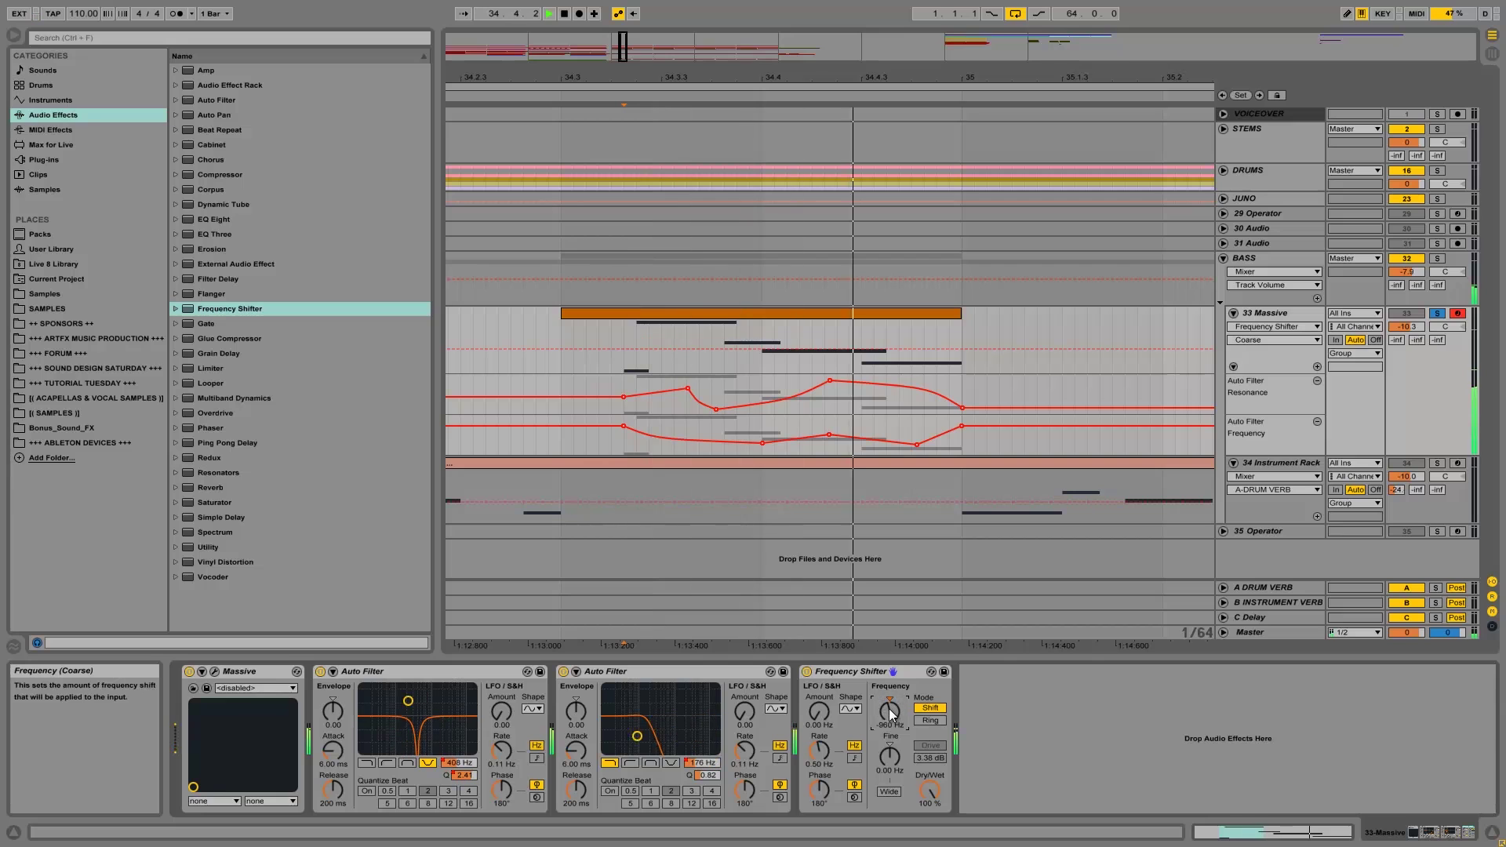
pyautogui.click(1437, 312)
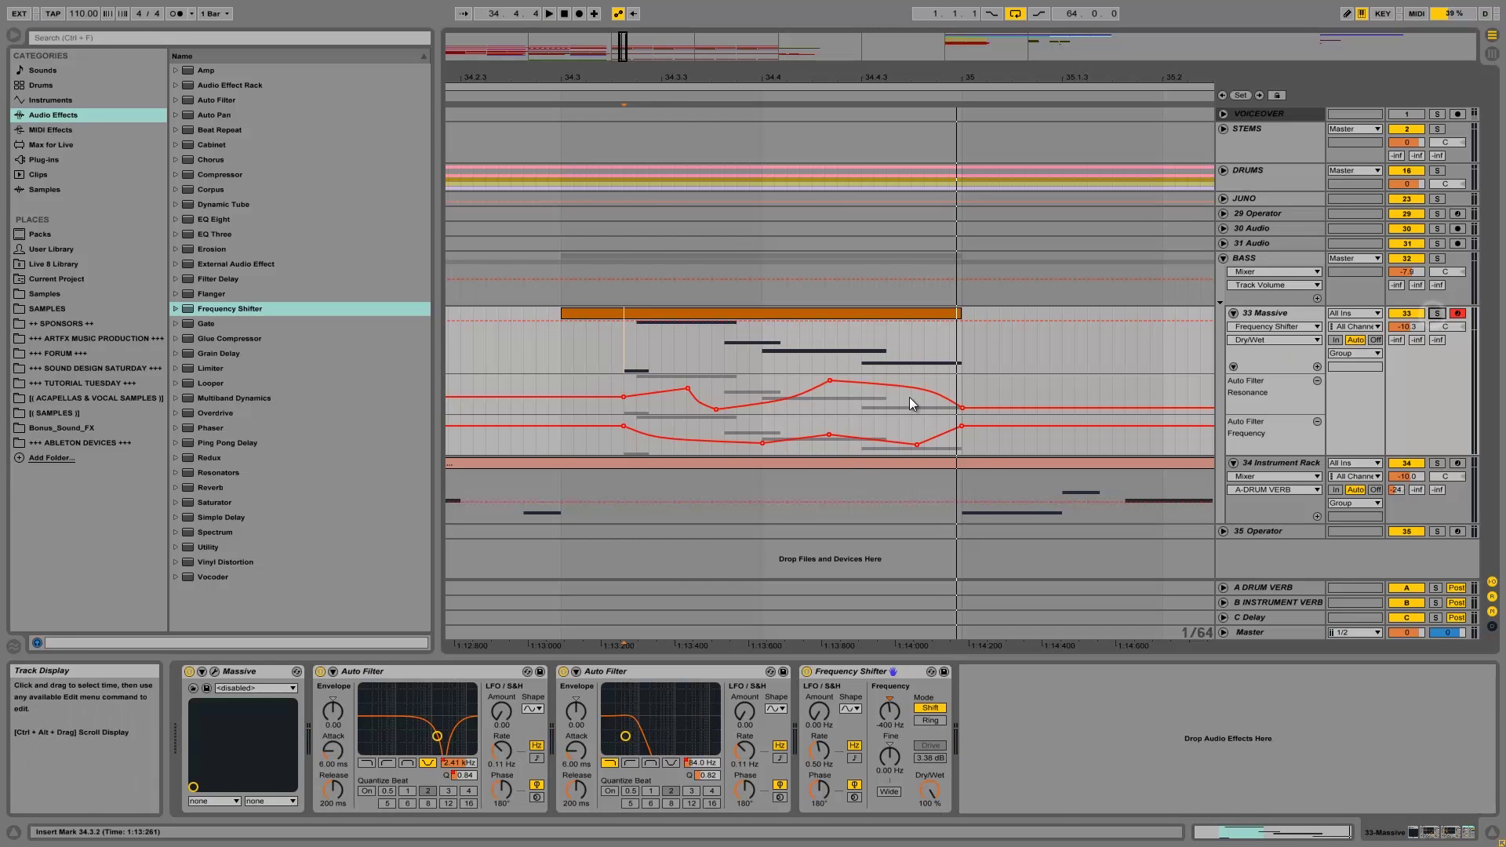
pyautogui.click(567, 357)
pyautogui.press('space')
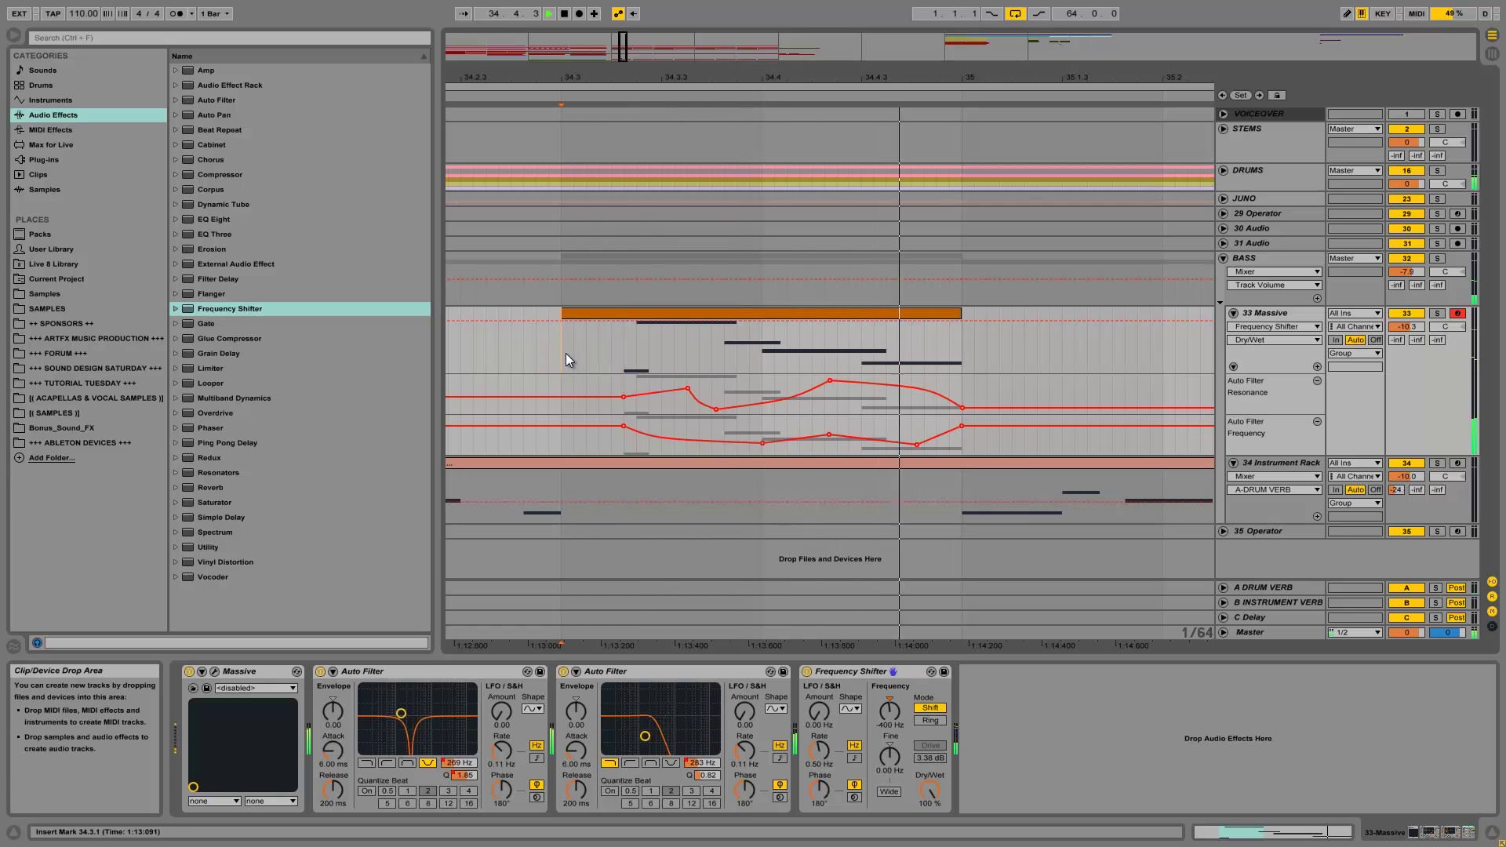
pyautogui.press('space')
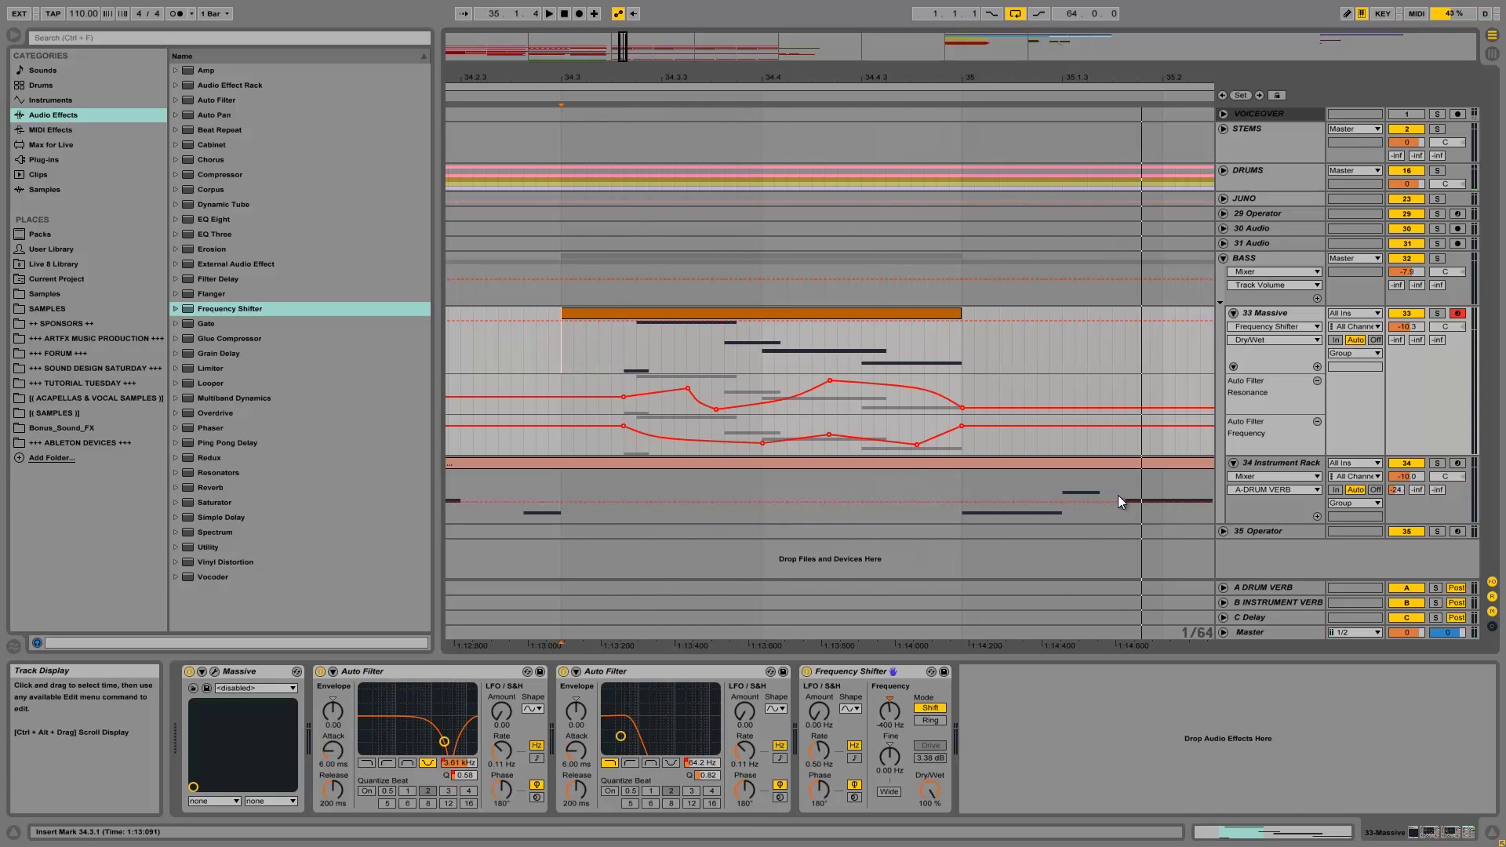
# Step: At bar 35, raise the Resonance envelope's end point slightly and the second filter's Frequency end point to about 10.9 kHz, auditioning the changes
pyautogui.moveTo(962, 408)
pyautogui.mouseDown()
pyautogui.moveTo(963, 391)
pyautogui.moveTo(961, 406)
pyautogui.mouseUp()
pyautogui.press('space')
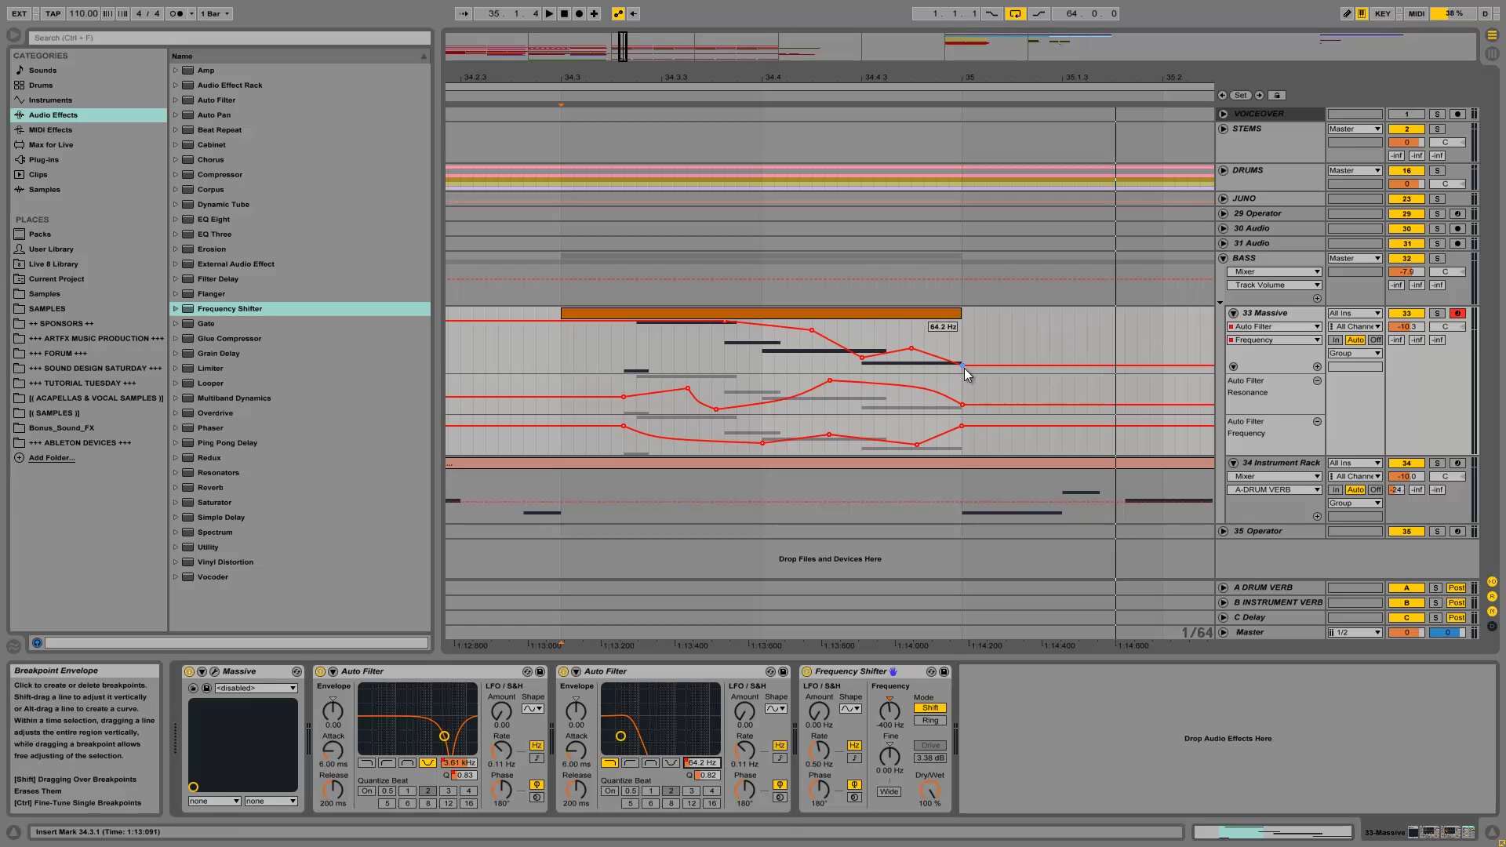
pyautogui.moveTo(961, 364); pyautogui.dragTo(962, 325)
pyautogui.press('space')
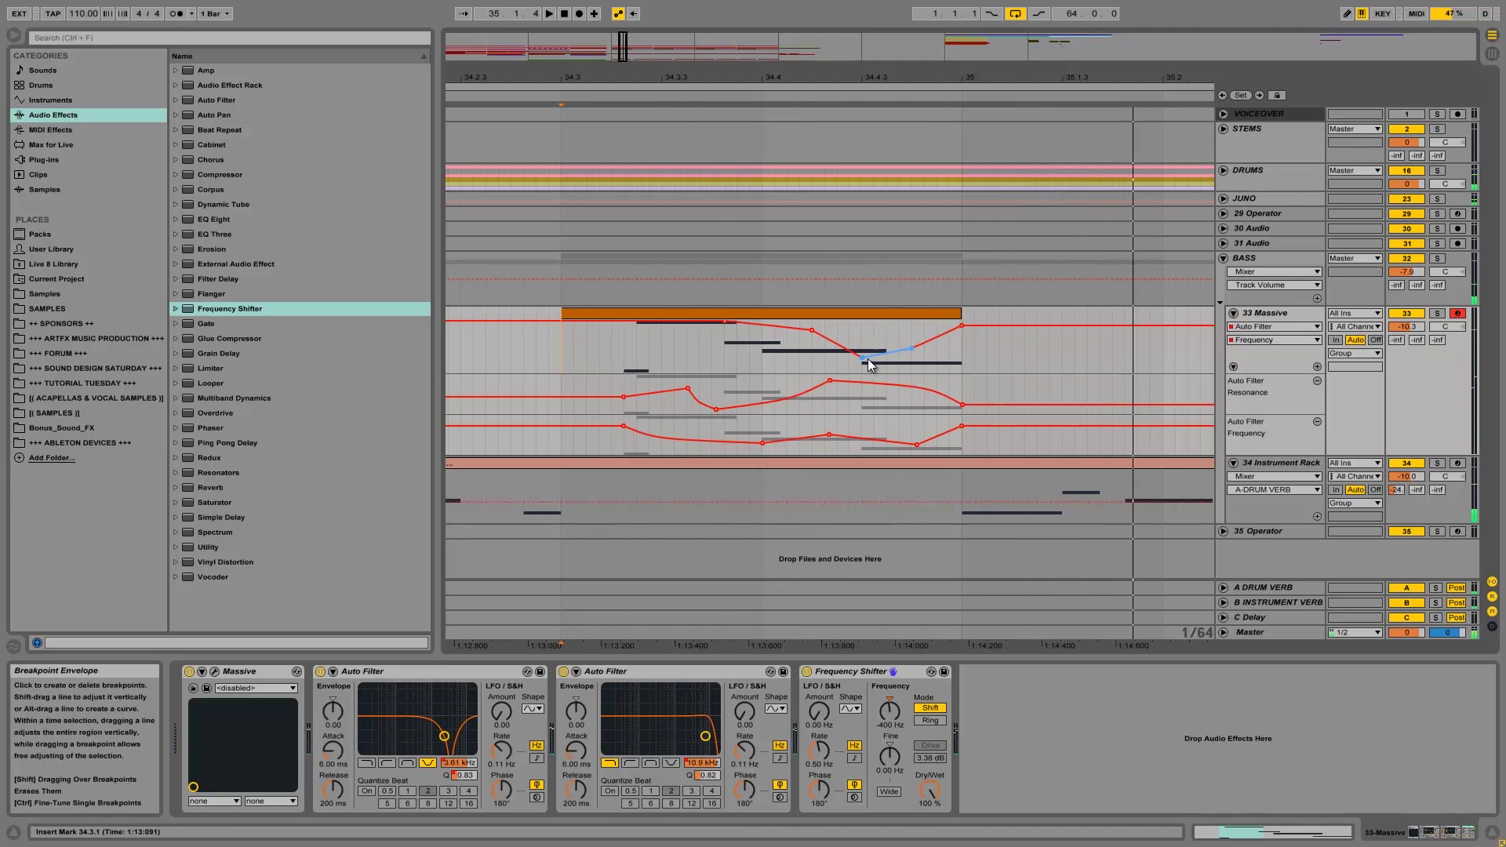
# Step: Replace the second filter's Frequency points at 34.4.3 and 34.4.4 with a single dip between them at about 1.45 kHz
pyautogui.click(861, 358)
pyautogui.click(910, 348)
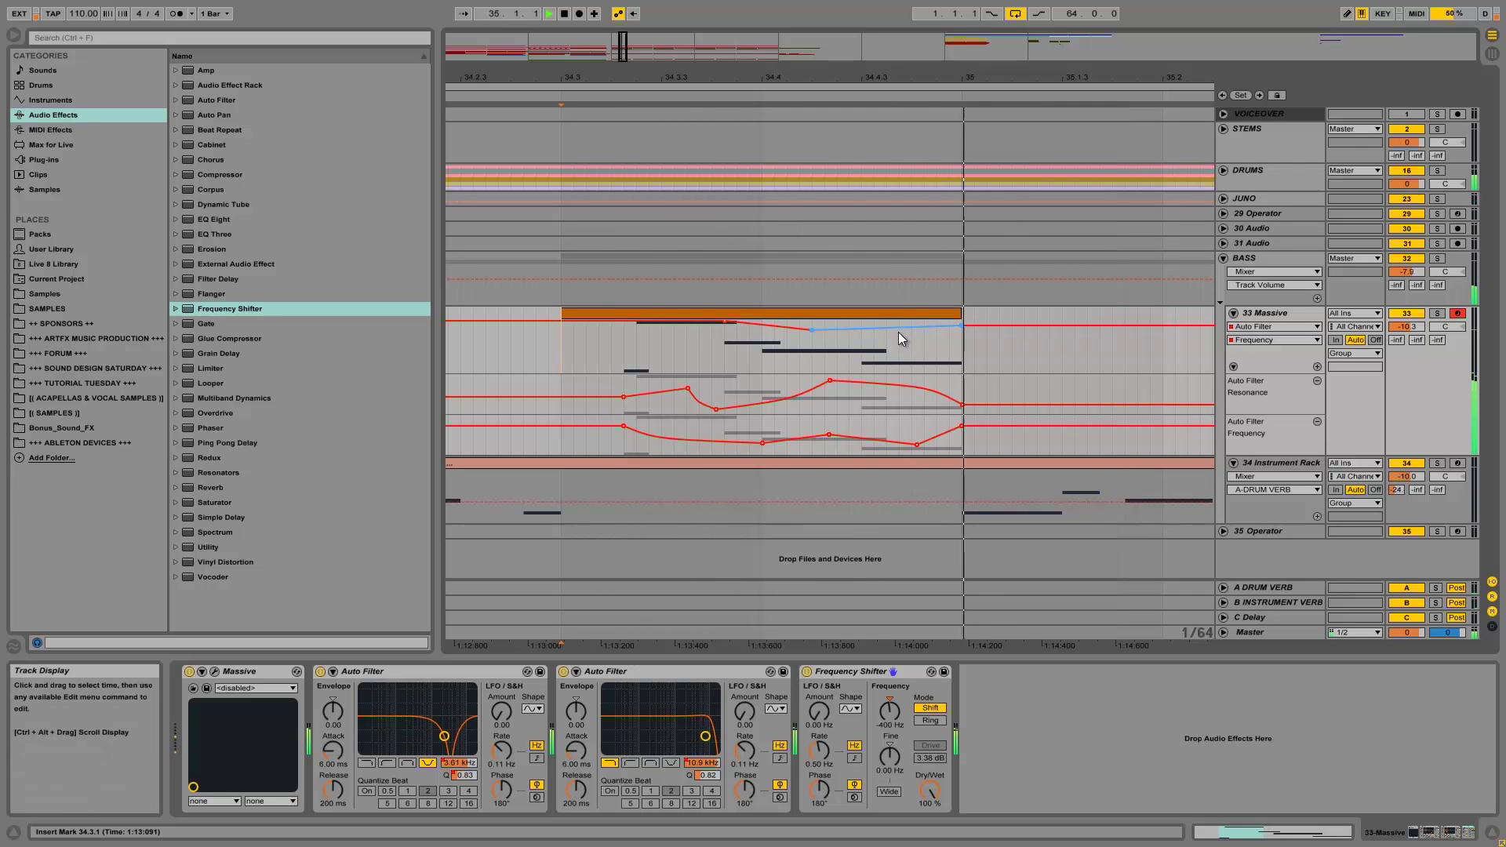
pyautogui.moveTo(882, 328); pyautogui.dragTo(887, 341)
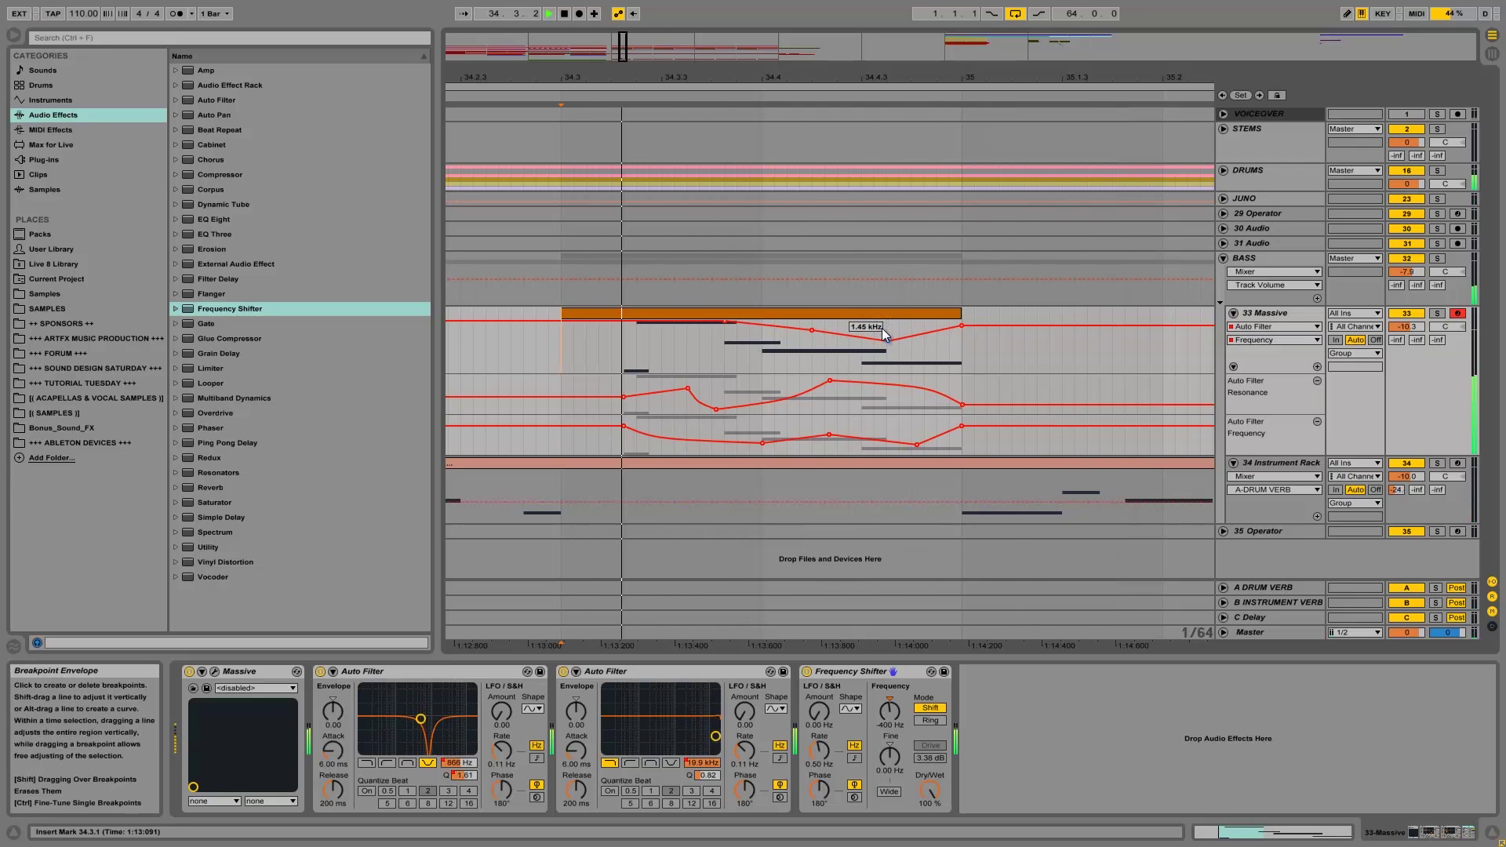
# Step: Solo the BASS group, try a -120 Hz shift, and return the Frequency Shifter to Ring mode
pyautogui.click(1437, 258)
pyautogui.click(892, 711)
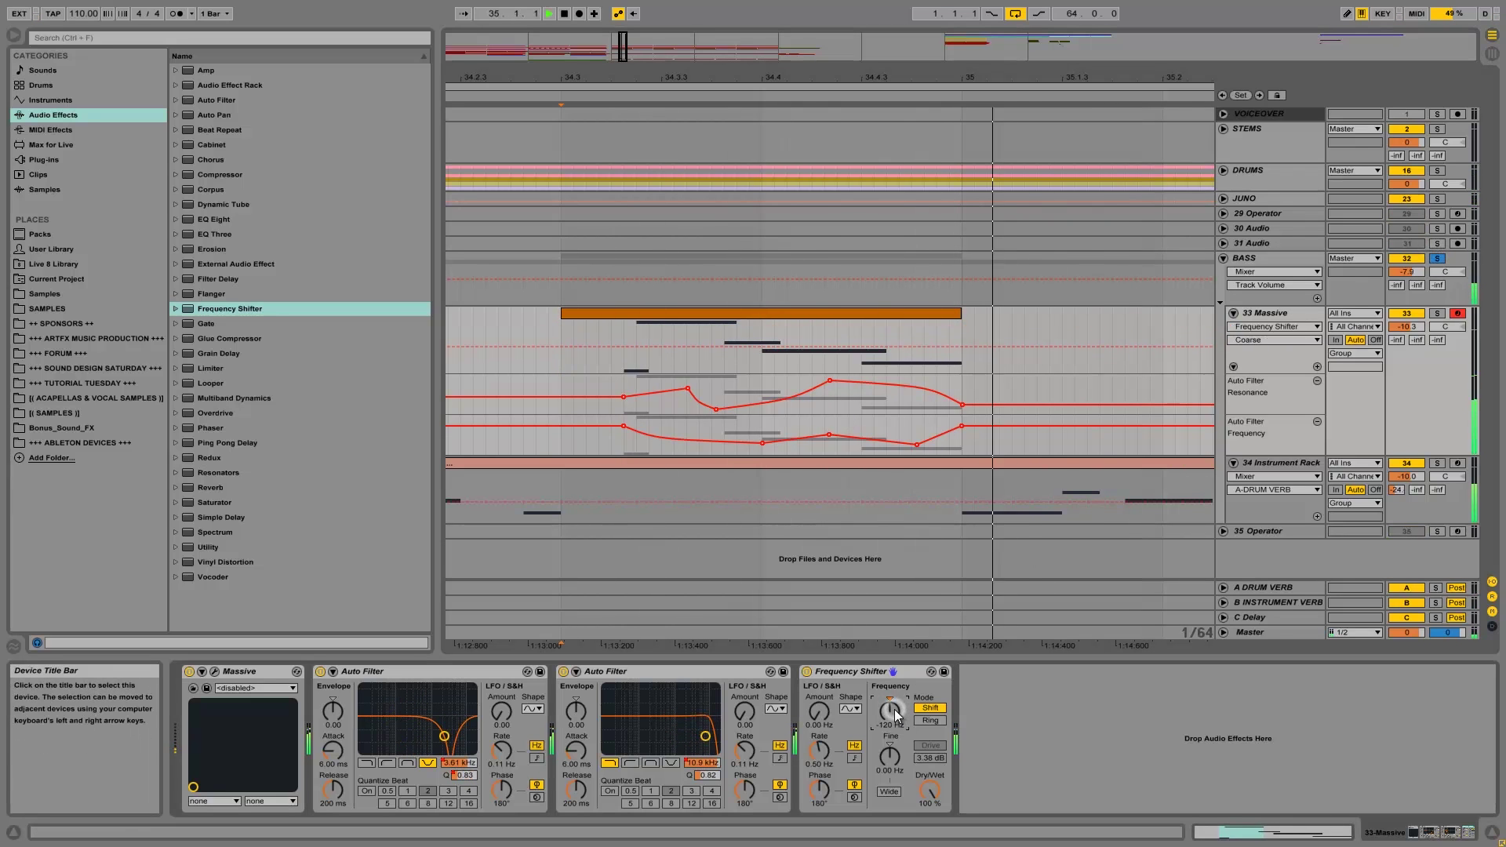
pyautogui.click(923, 721)
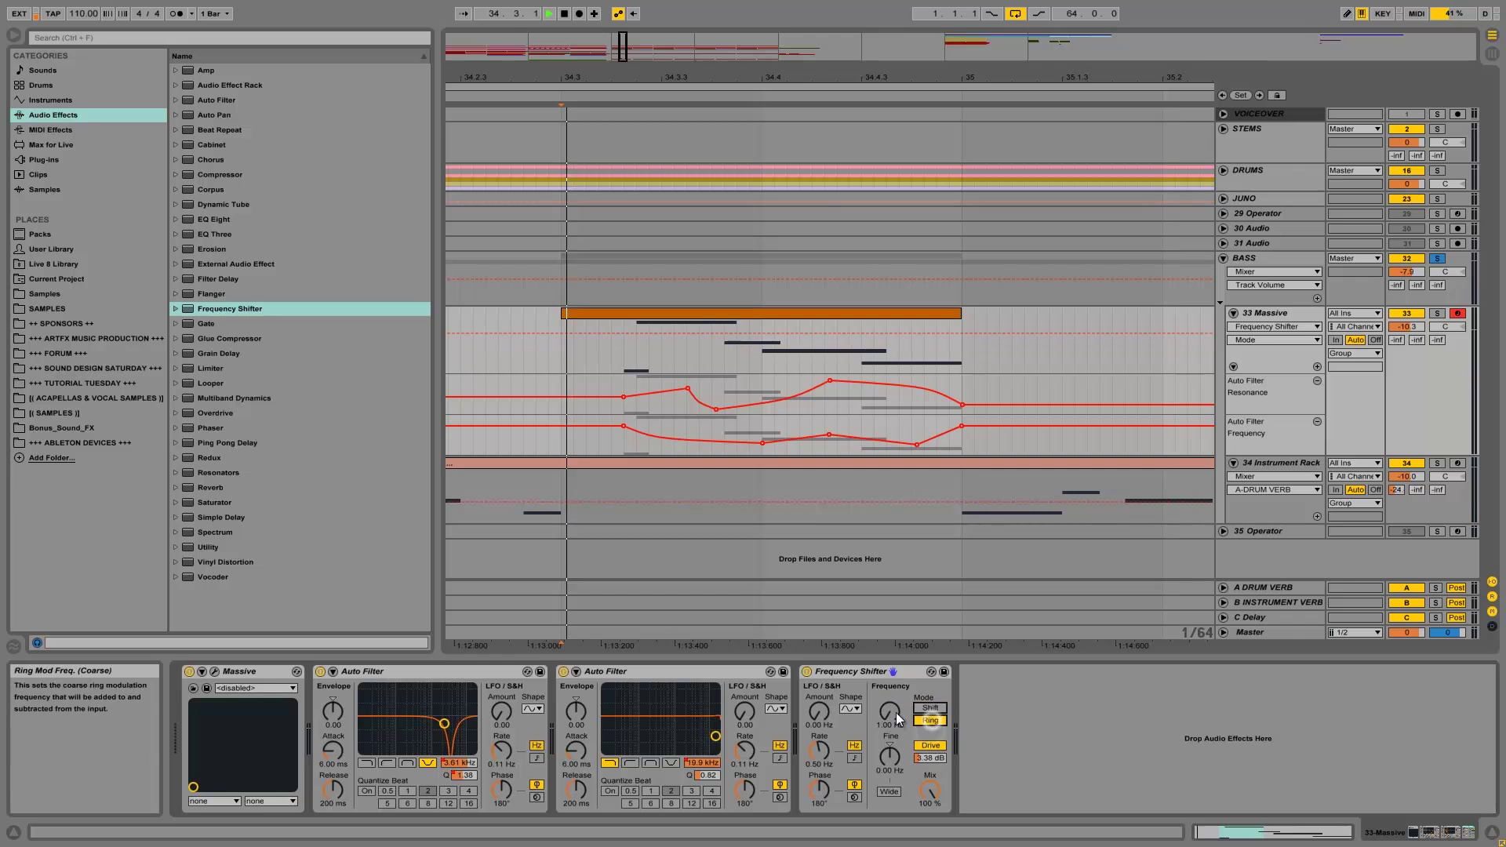
# Step: Sweep the Frequency Shifter's ring modulation frequency up and down during playback and settle on about 3 Hz
pyautogui.moveTo(892, 706); pyautogui.dragTo(886, 713)
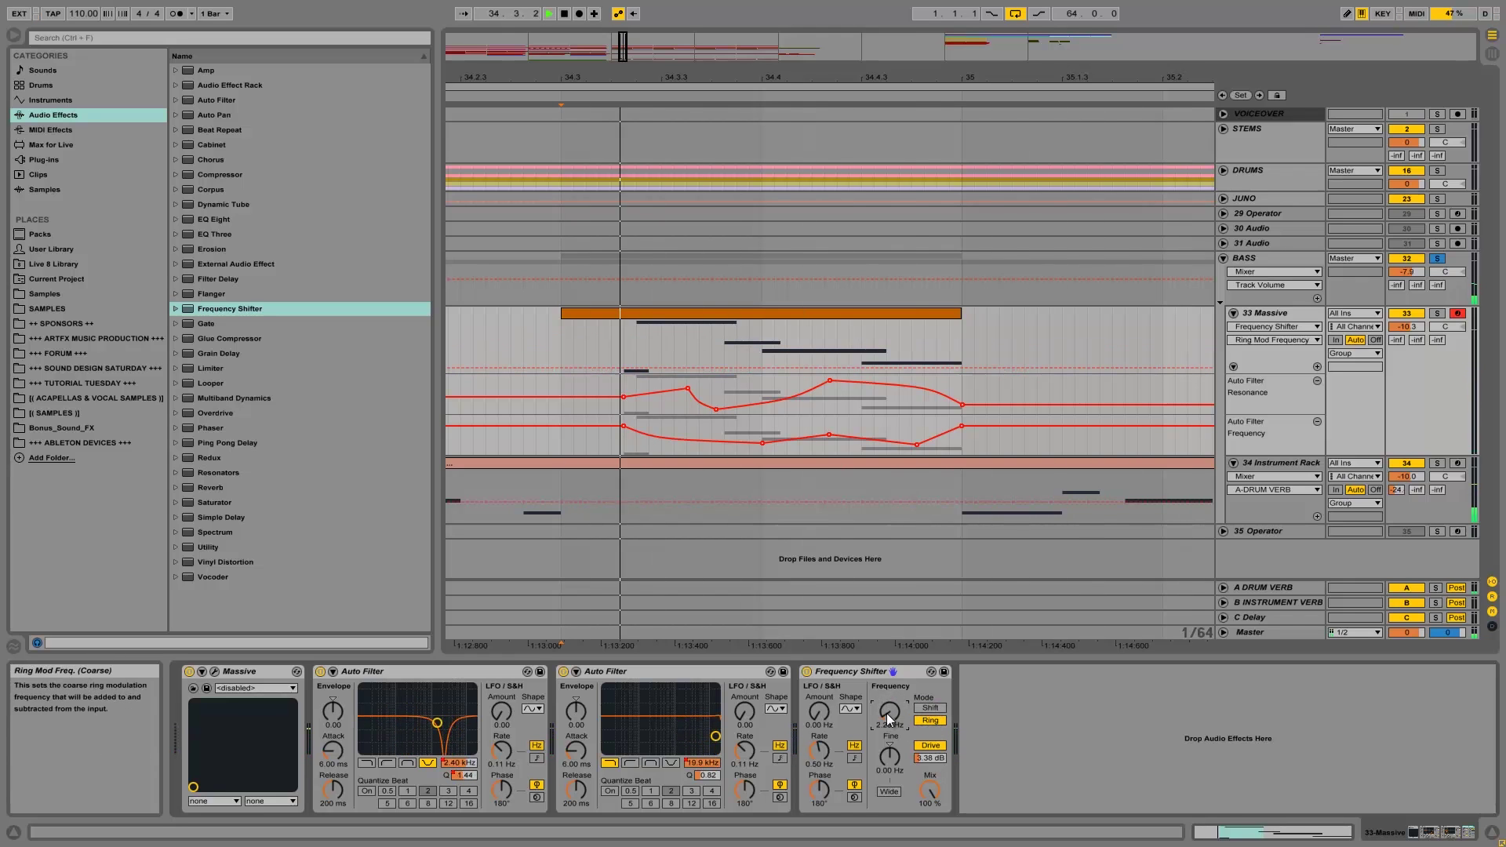
pyautogui.scroll(5, 887, 713)
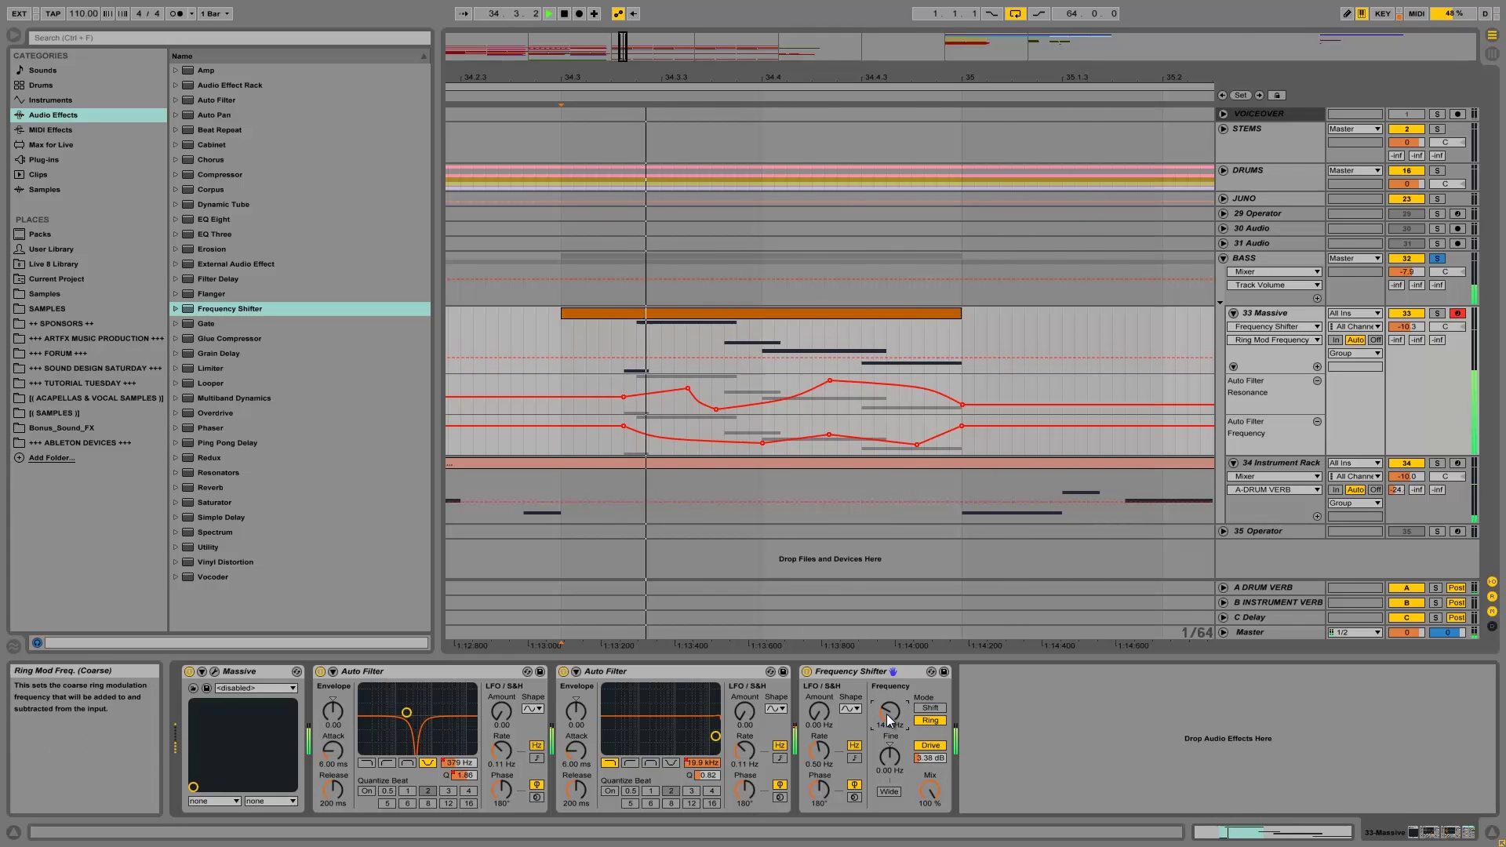
pyautogui.scroll(-3, 886, 713)
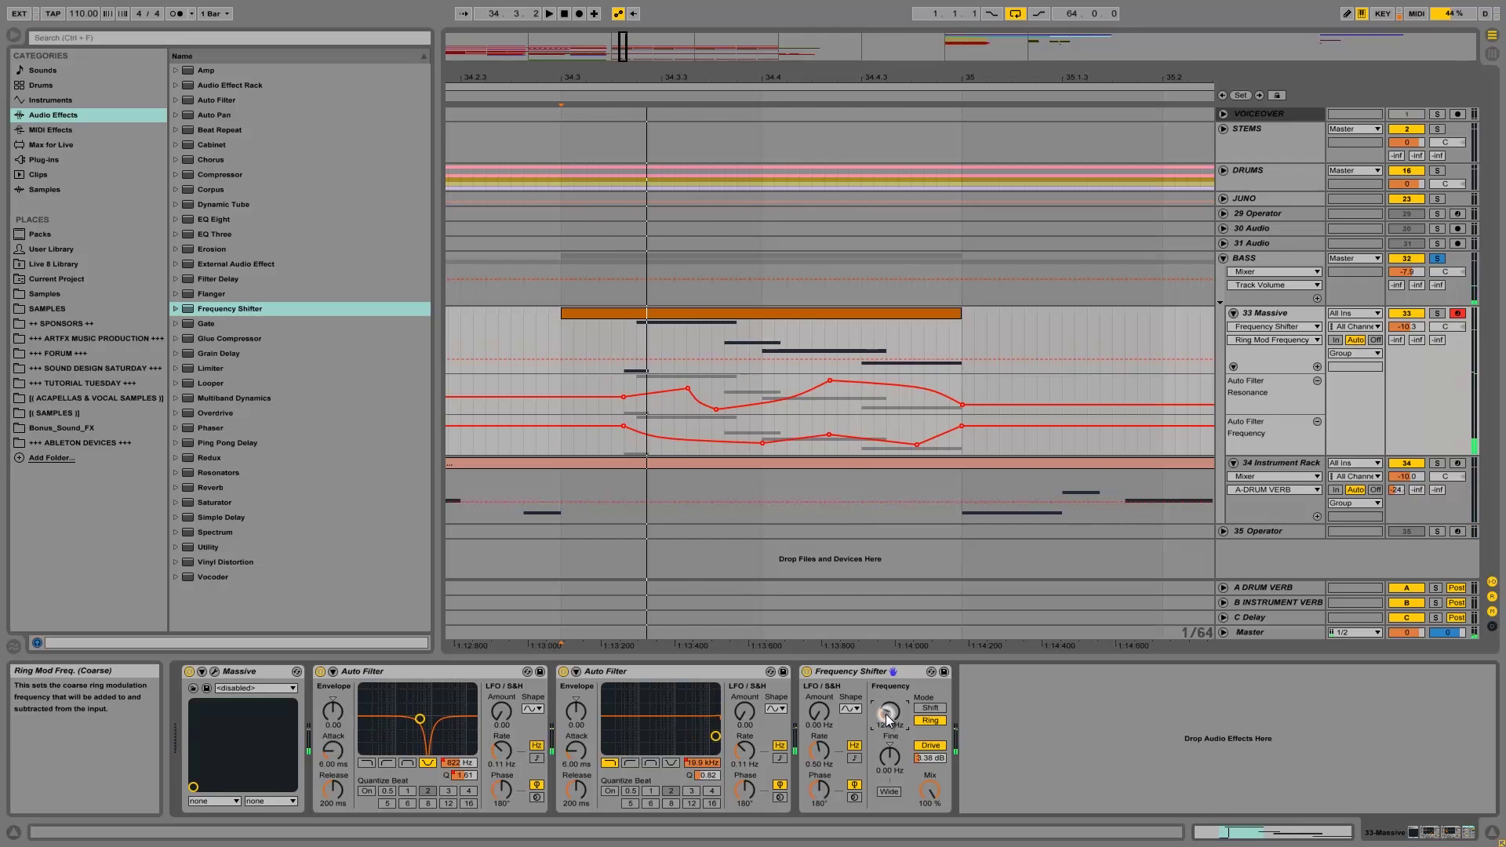
pyautogui.scroll(-2, 887, 714)
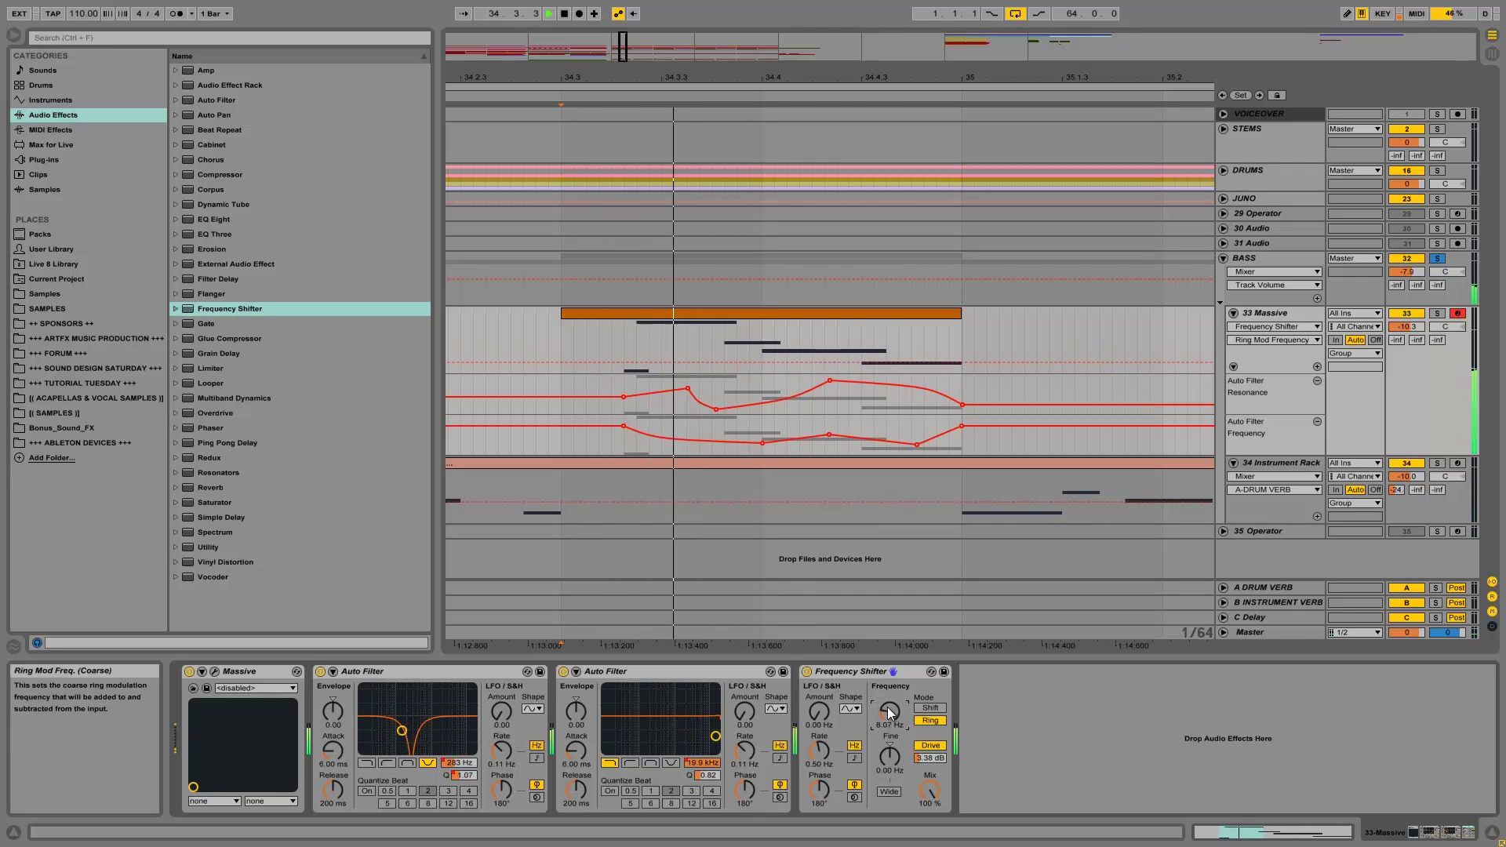
pyautogui.scroll(-3, 890, 717)
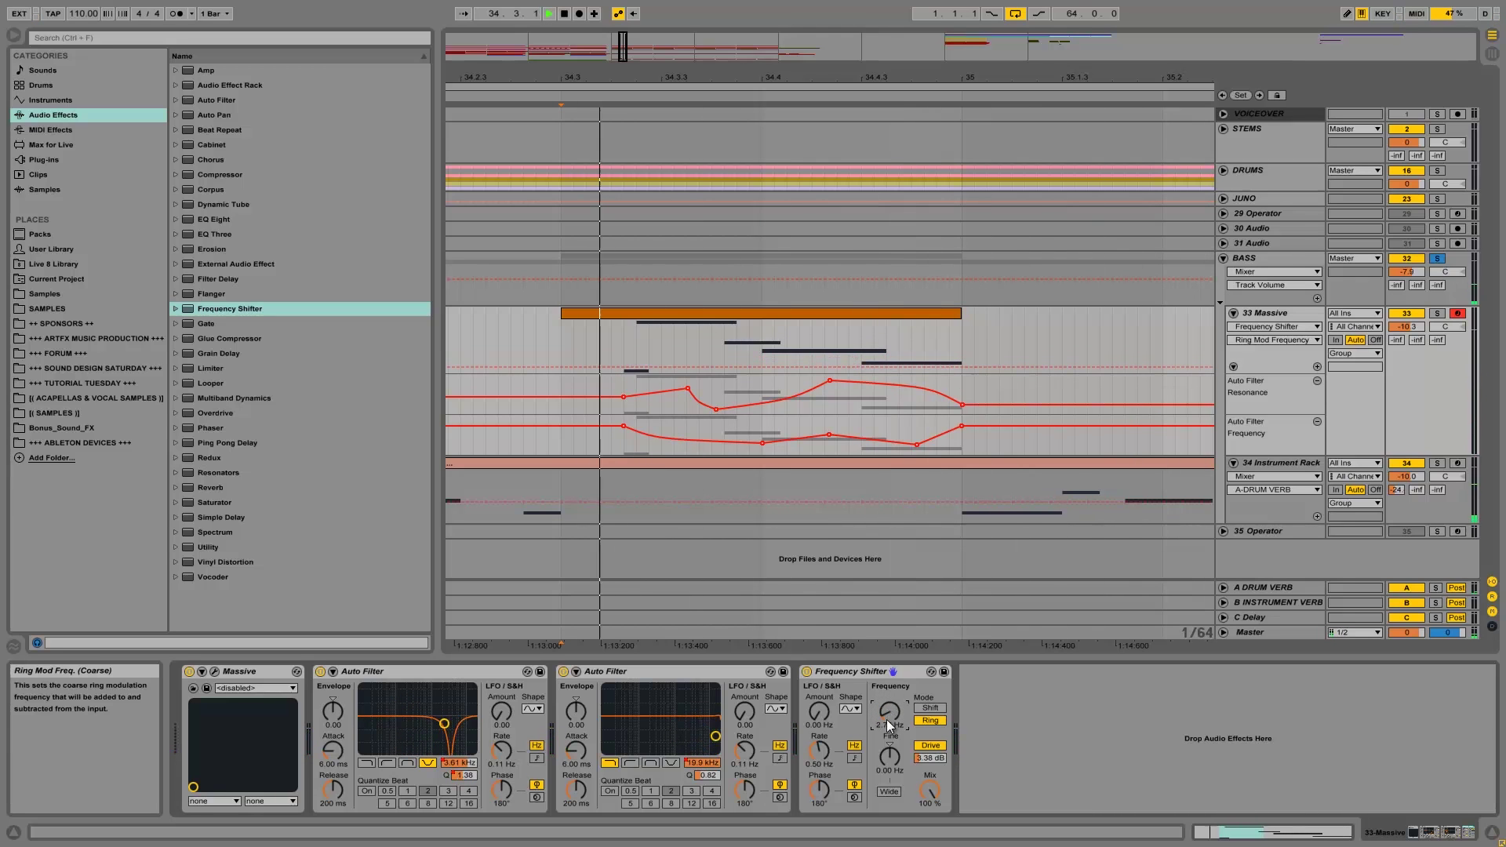
pyautogui.scroll(1, 886, 719)
pyautogui.scroll(-1, 888, 725)
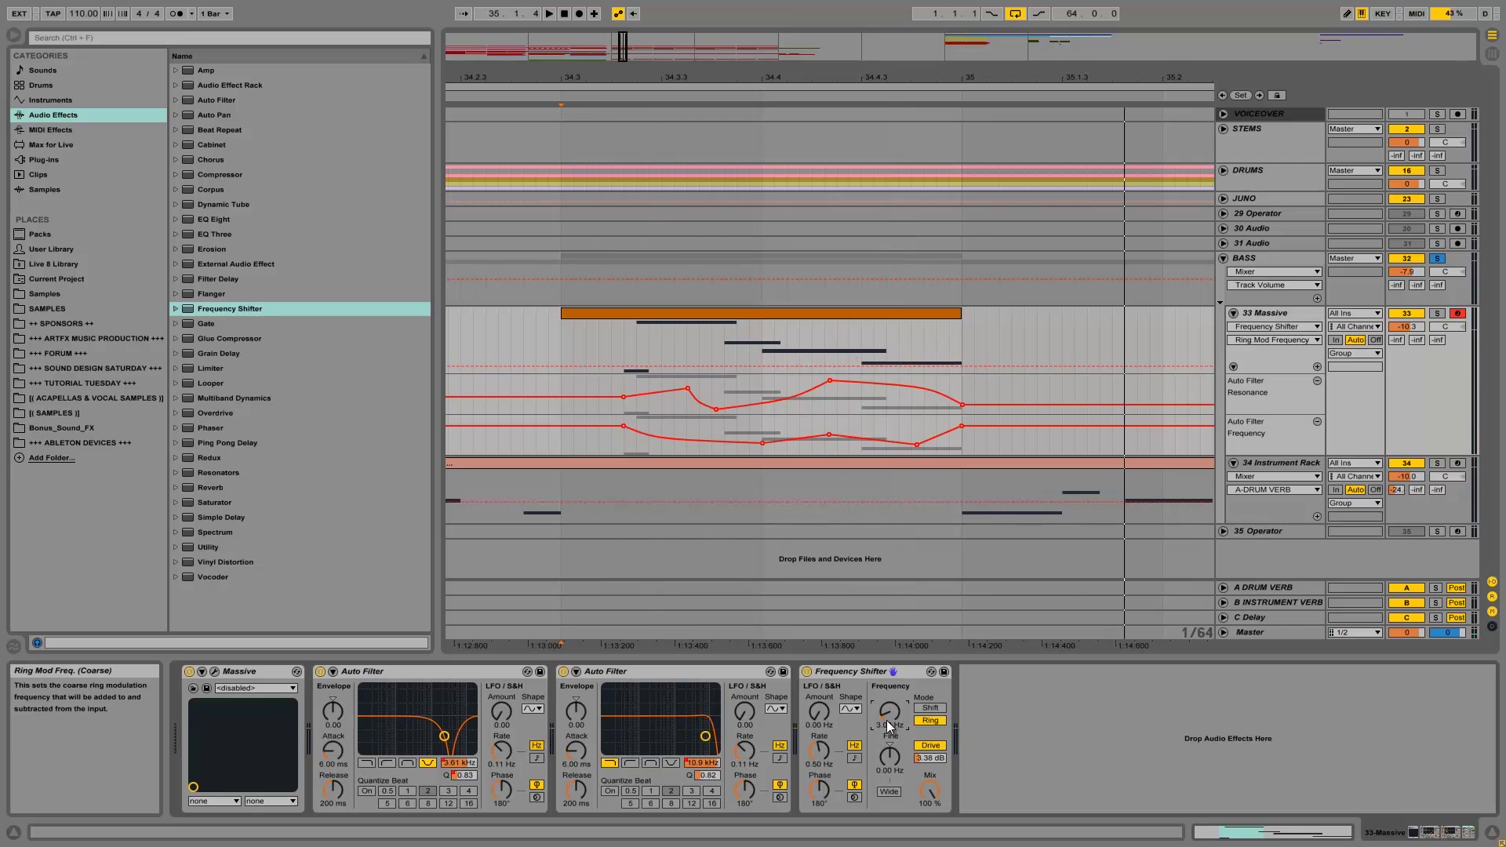
# Step: Automate the Ring Mod Frequency with a small rise just after 34.3.2 and a gradual fall to 1.00 Hz at bar 35
pyautogui.click(624, 366)
pyautogui.moveTo(652, 365); pyautogui.dragTo(718, 364)
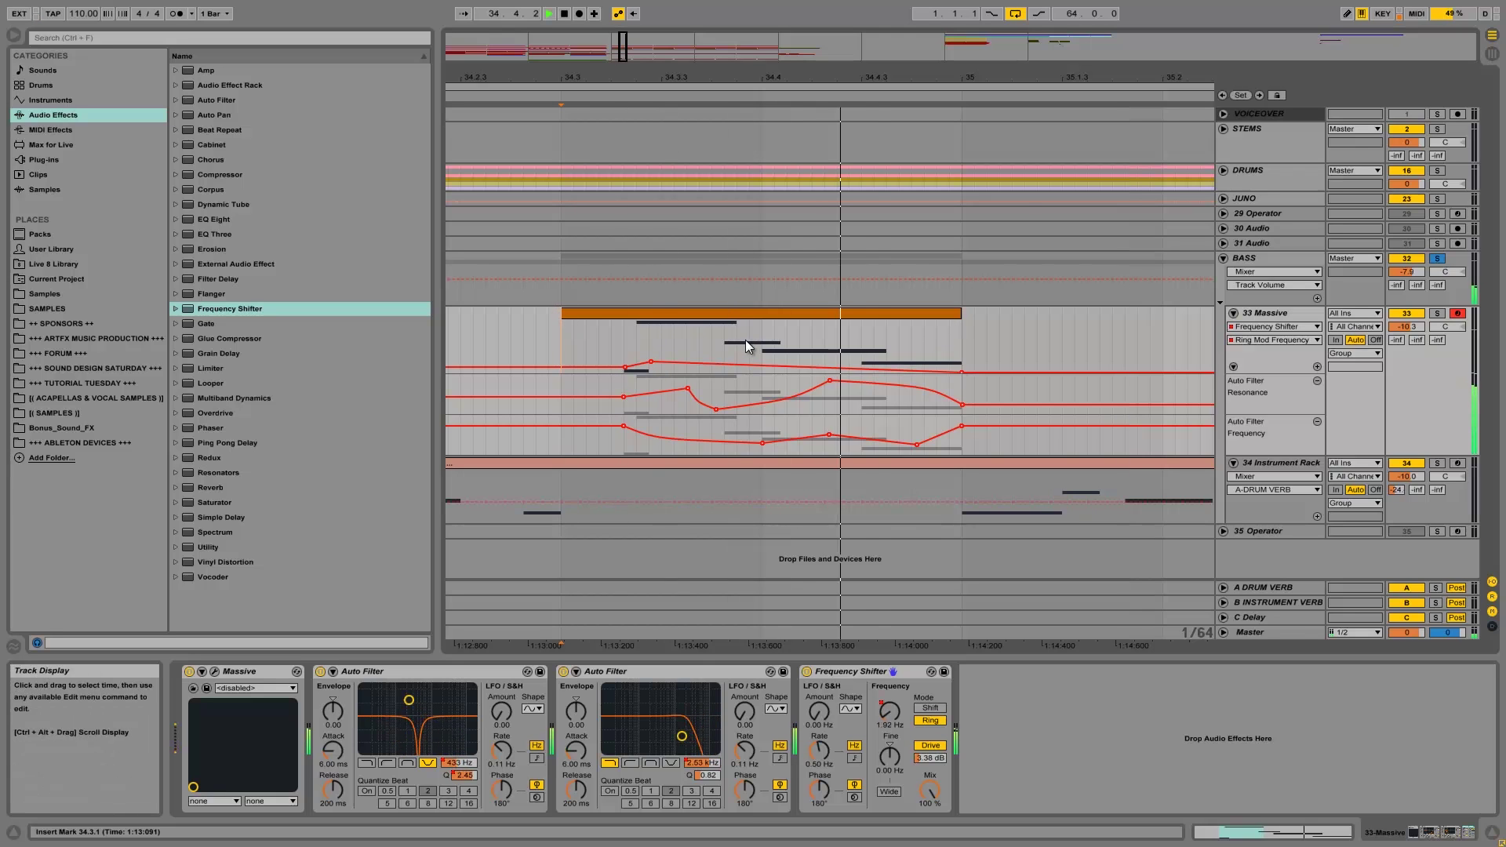
pyautogui.press('space')
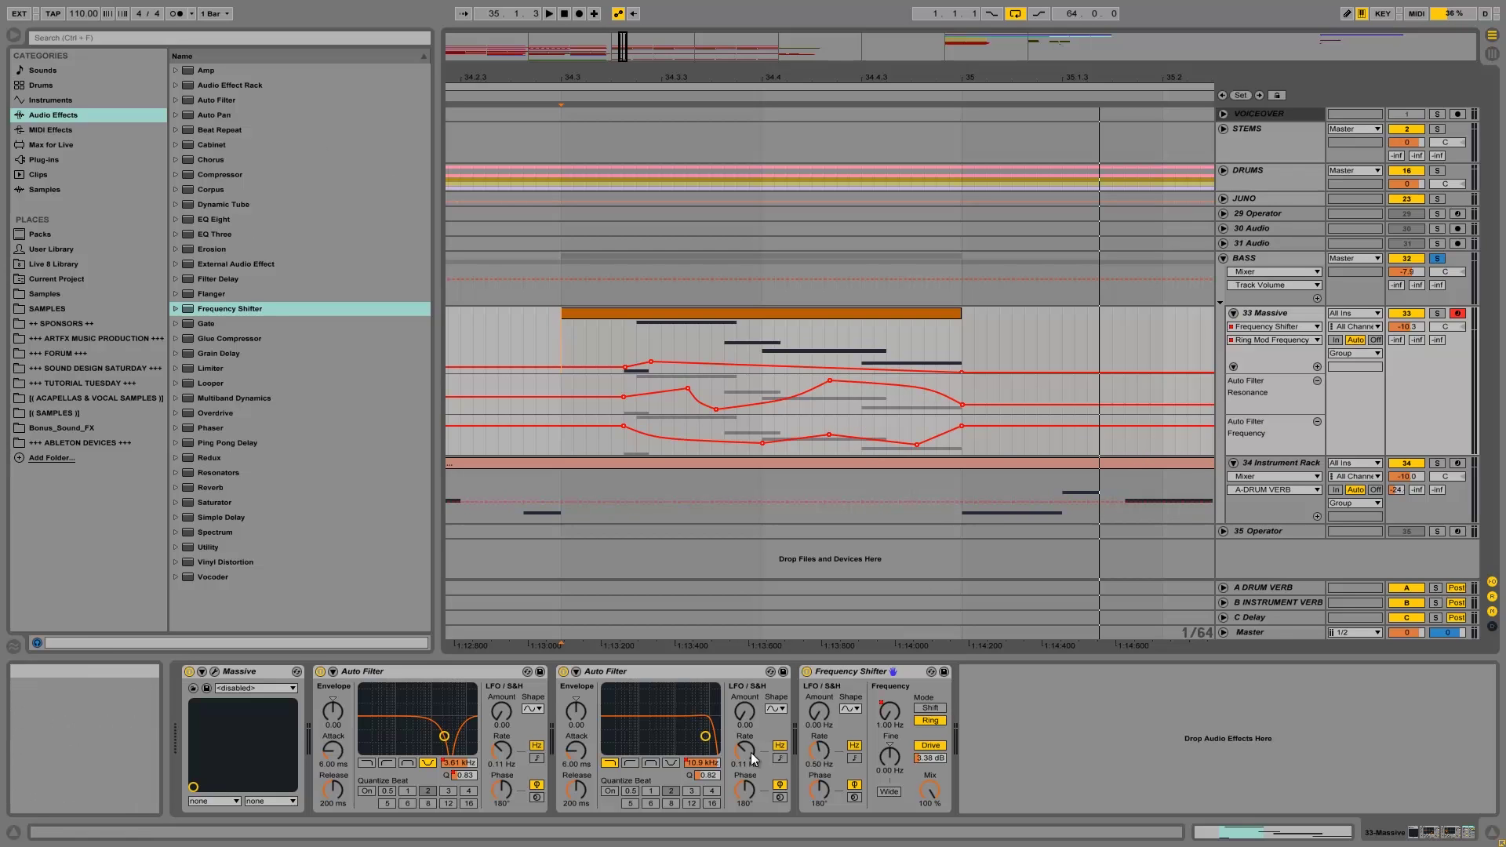
# Step: Show the second filter's Frequency envelope in its own lane, deepen its dip just after 34.4.3, and play it back
pyautogui.click(701, 763)
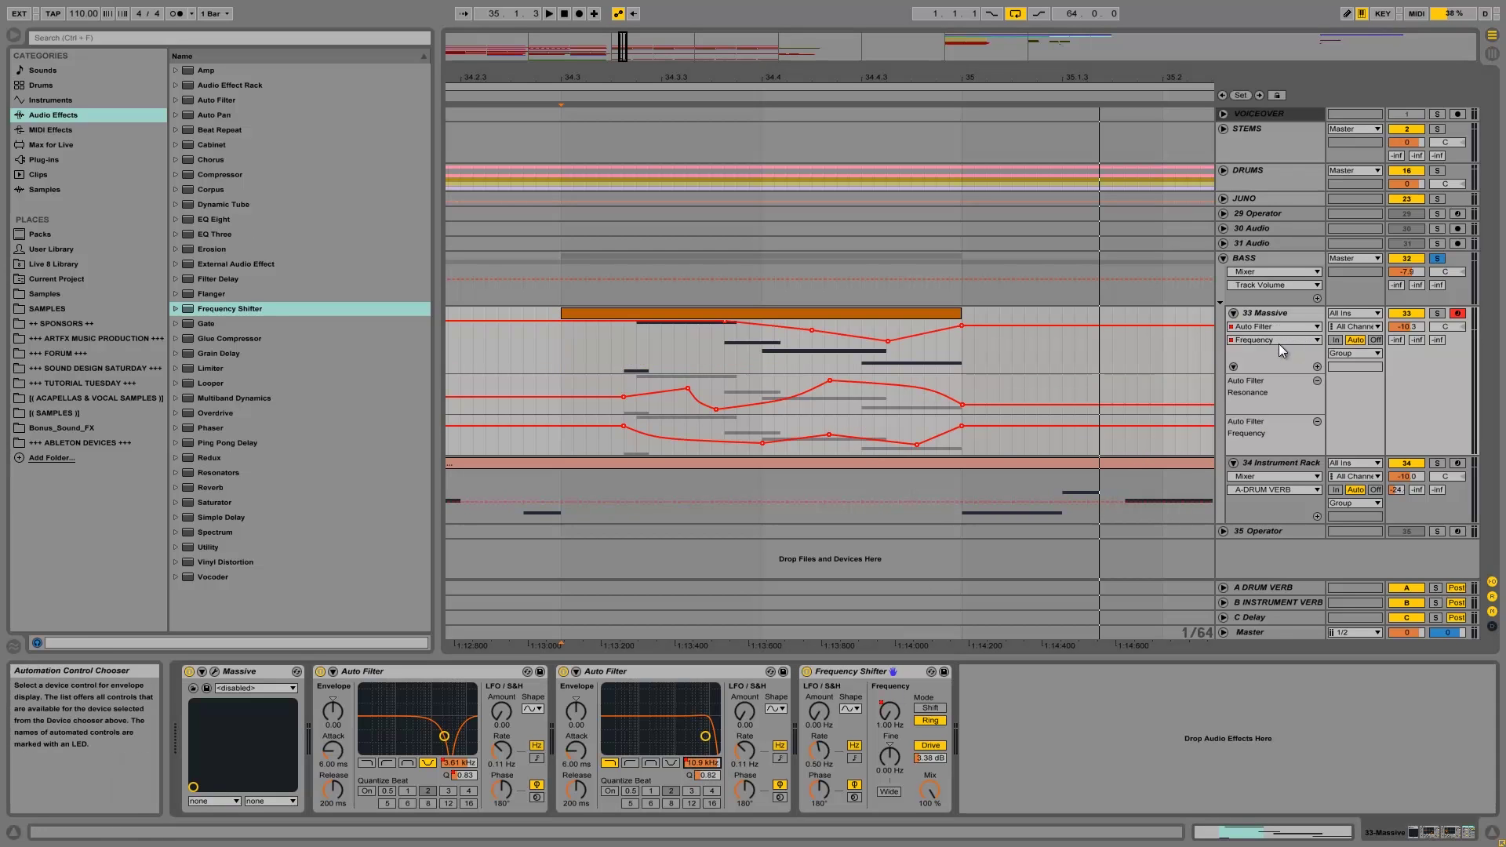
pyautogui.click(1317, 367)
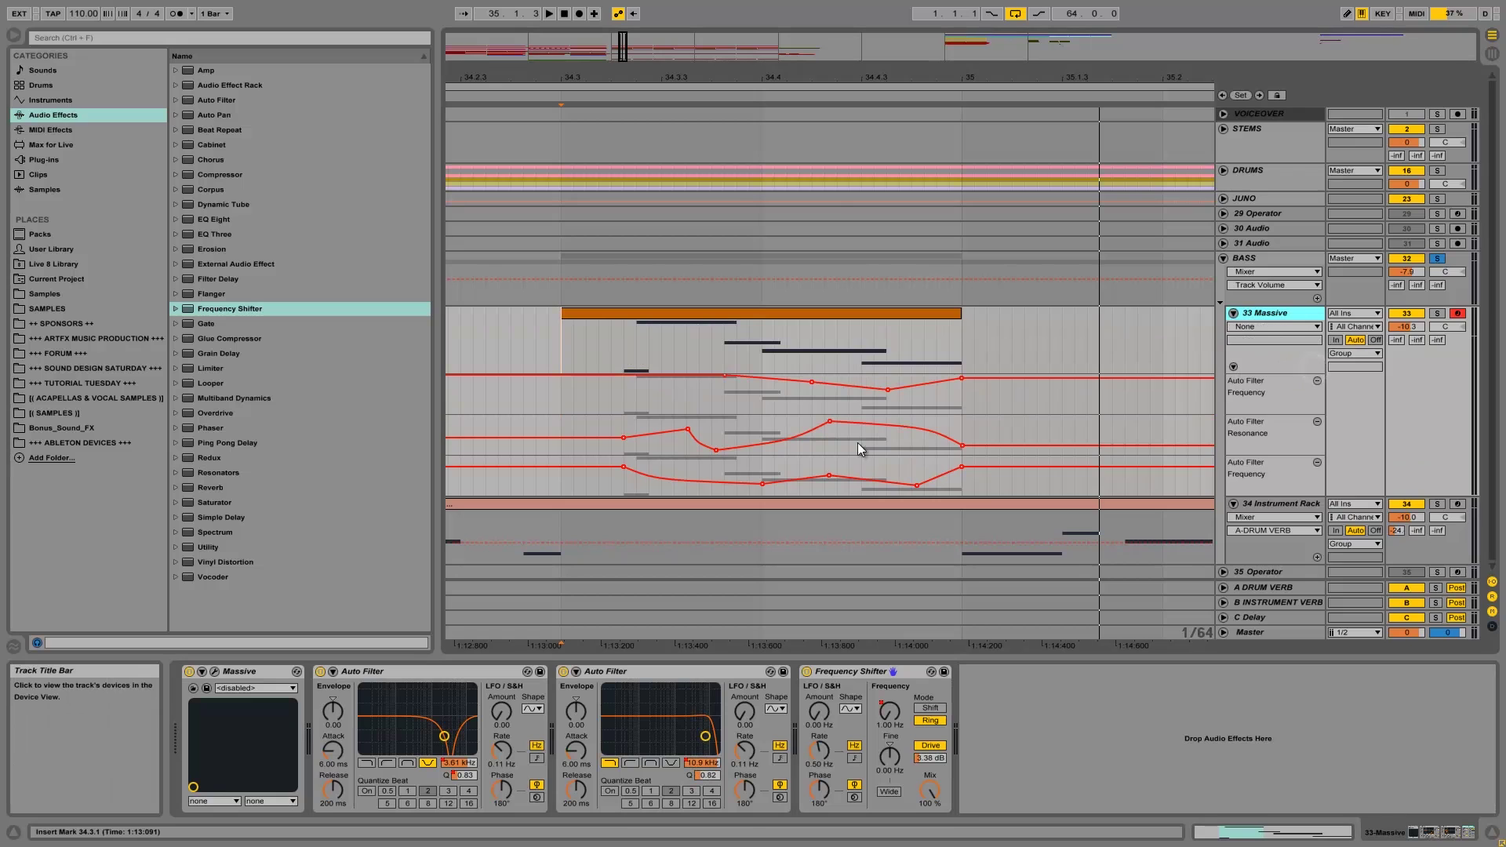
pyautogui.moveTo(887, 390); pyautogui.dragTo(881, 407)
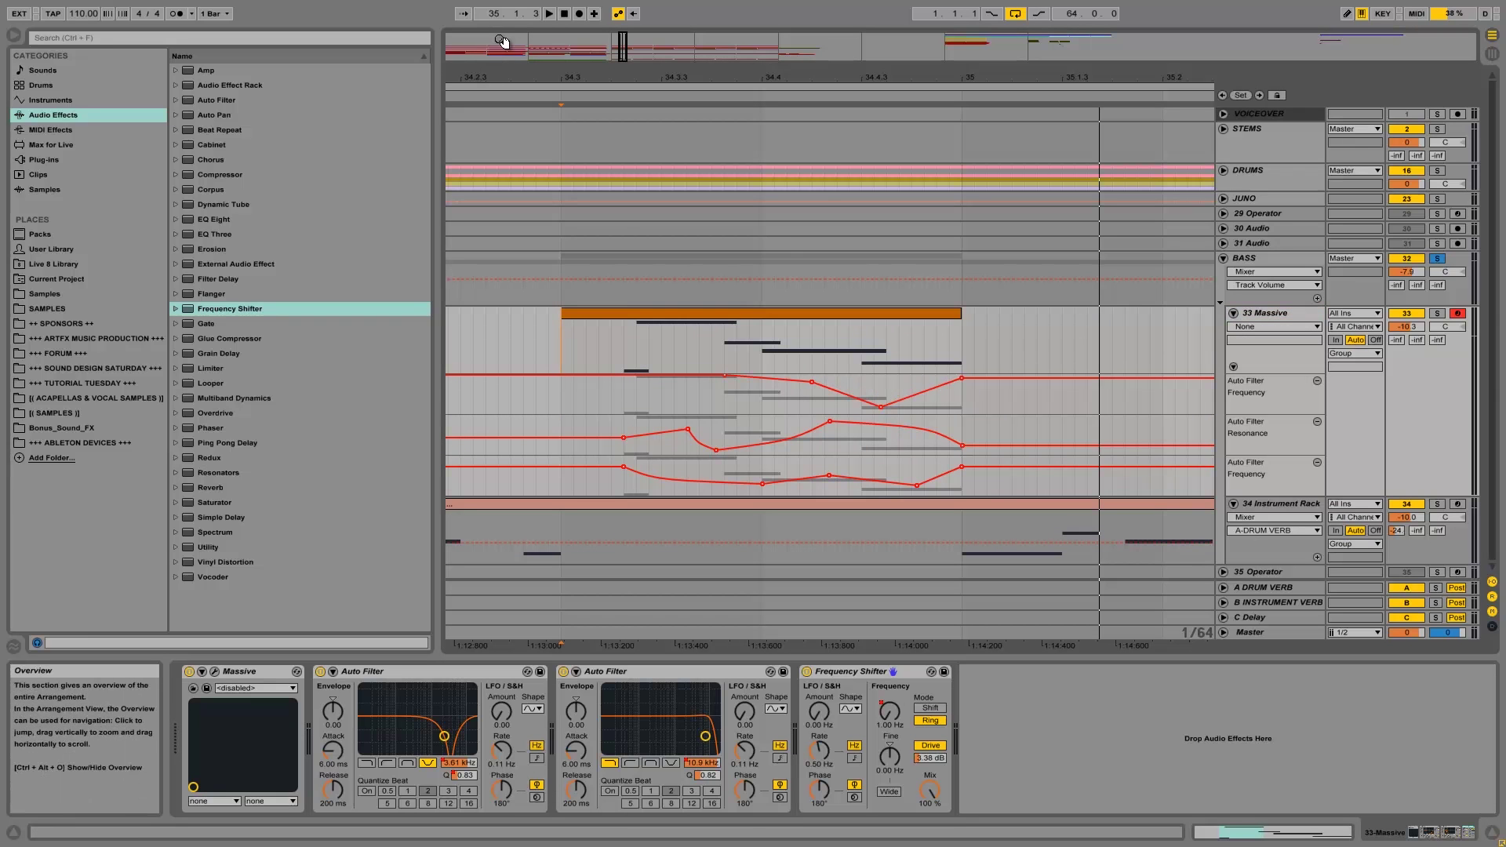
pyautogui.click(549, 15)
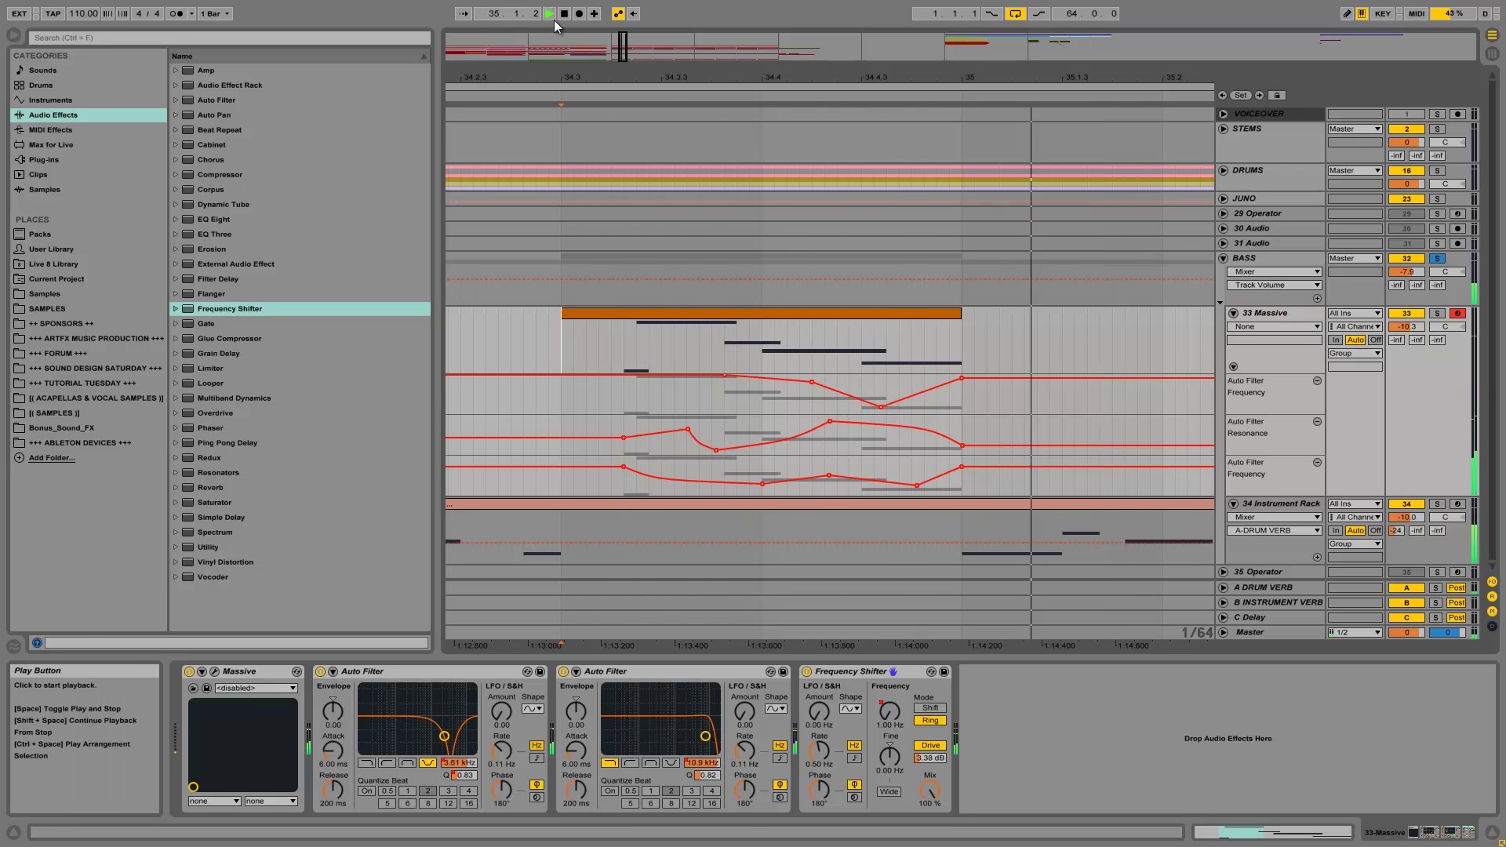
pyautogui.click(564, 14)
# Step: Move the second filter's Frequency dip to 34.4.3 at 391 Hz and audition it
pyautogui.click(882, 408)
pyautogui.press('Up')
pyautogui.press('Up')
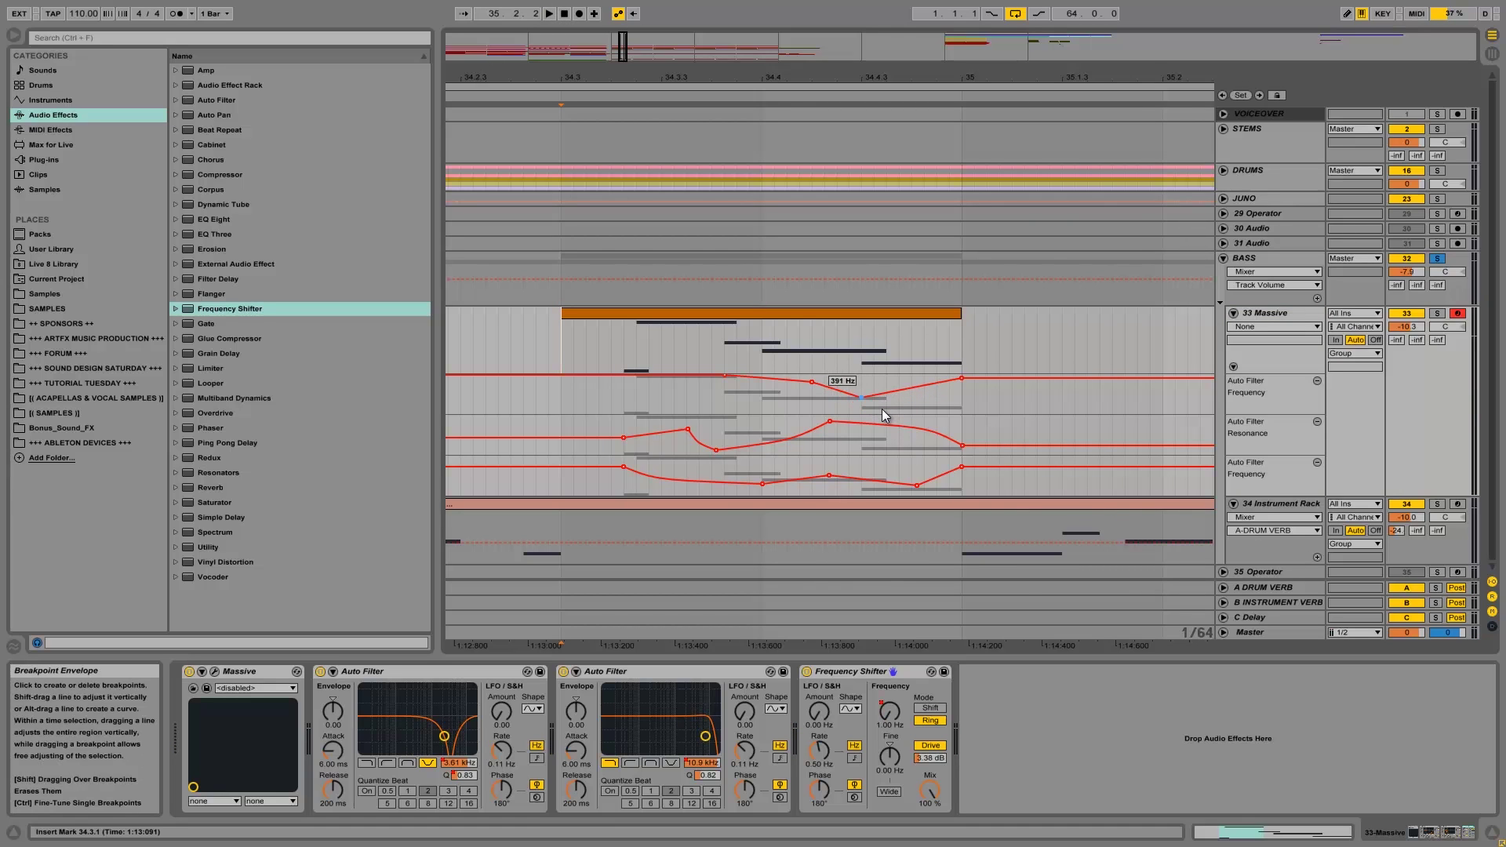
pyautogui.click(549, 14)
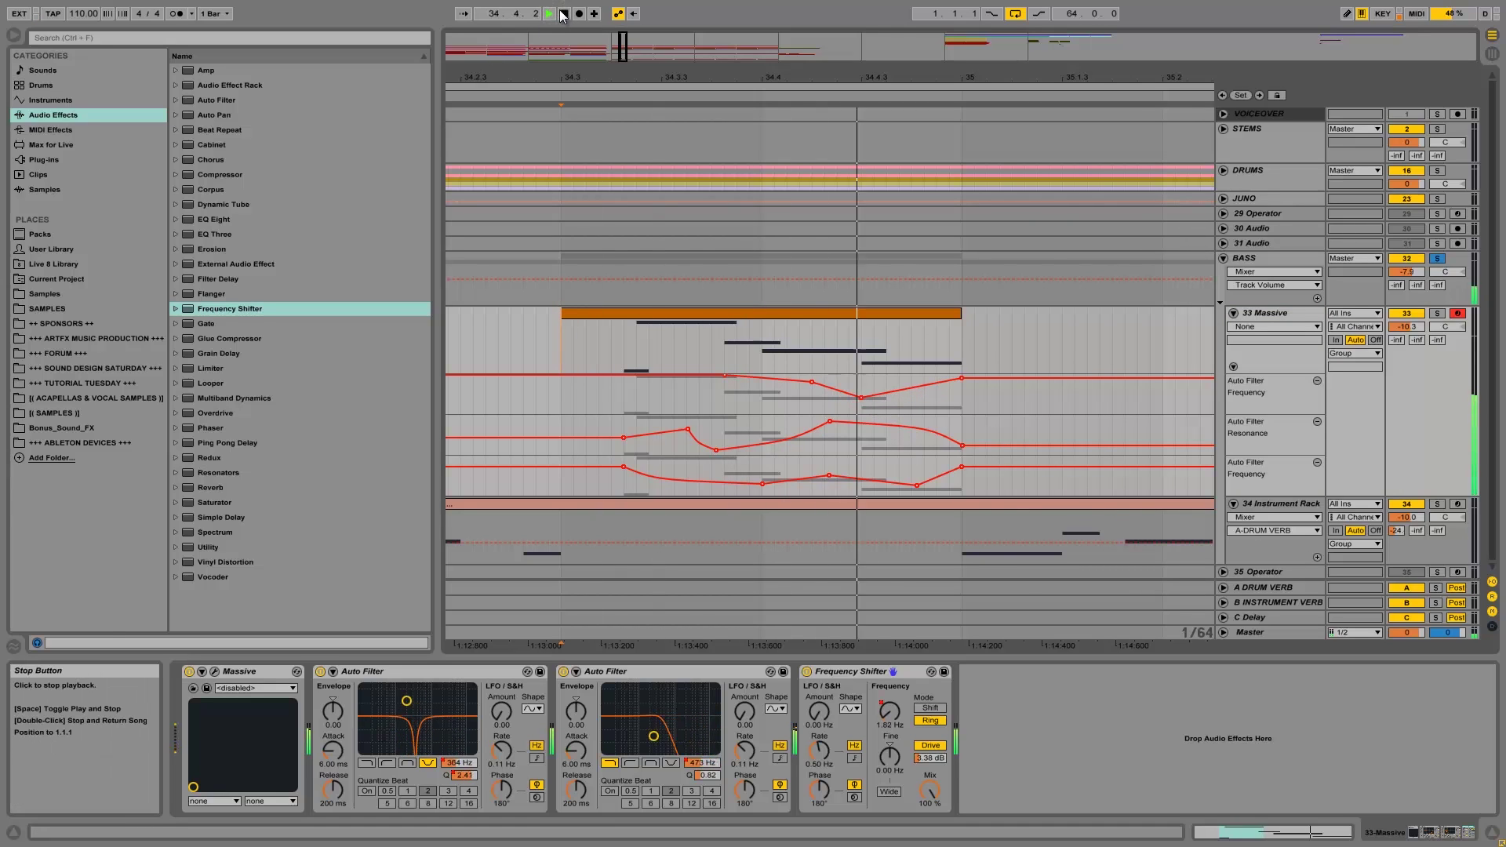
pyautogui.click(563, 14)
# Step: Shift the start of the second filter's Frequency fall to 34.4 and its dip to just after 34.4.2, and audition the change
pyautogui.moveTo(813, 382)
pyautogui.hotkey('ctrl', 'z')
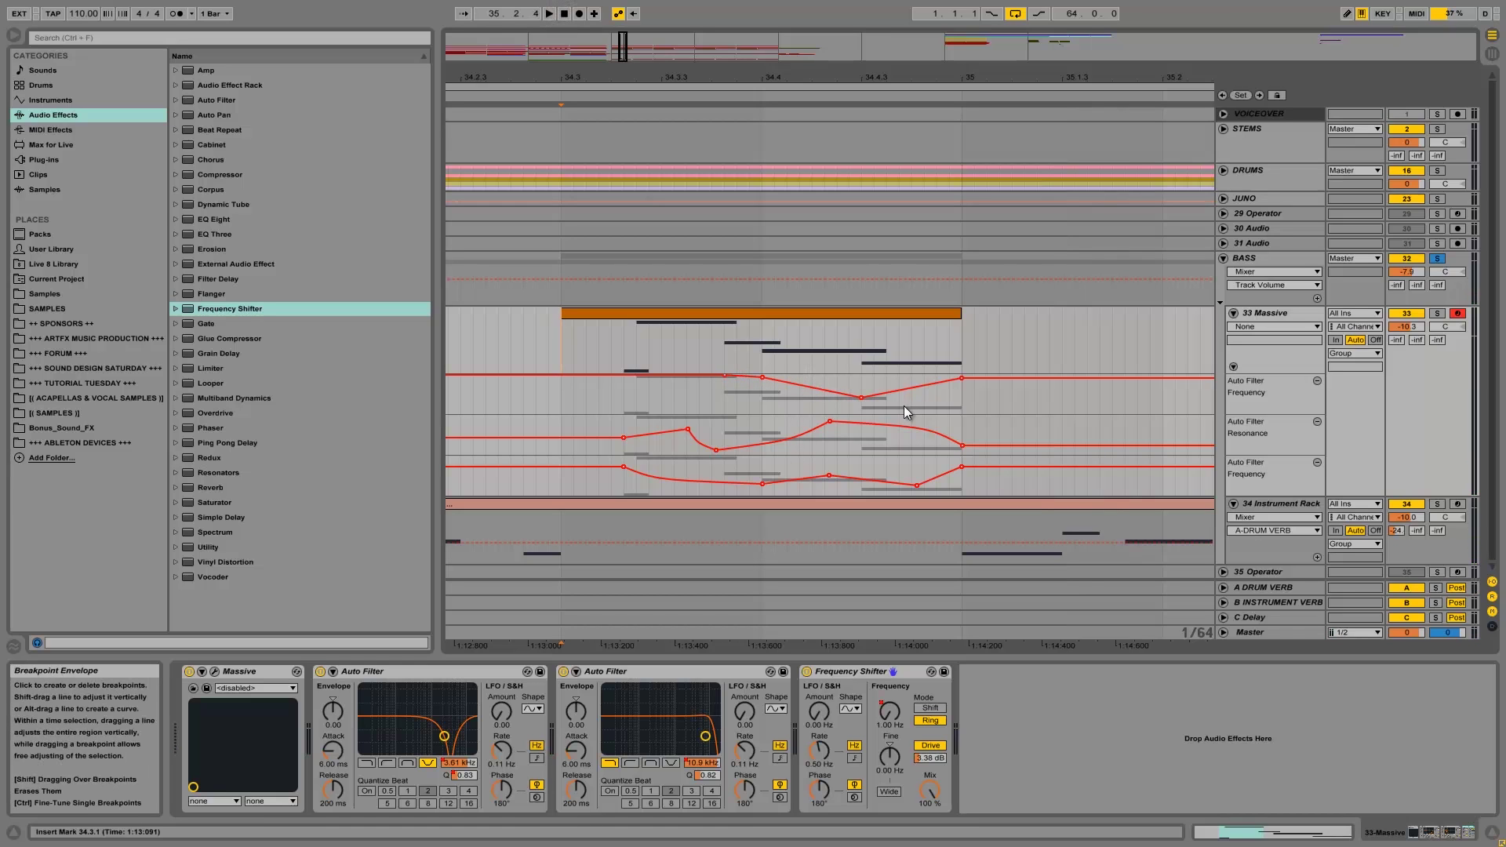
pyautogui.hotkey('ctrl', 'z')
pyautogui.press('space')
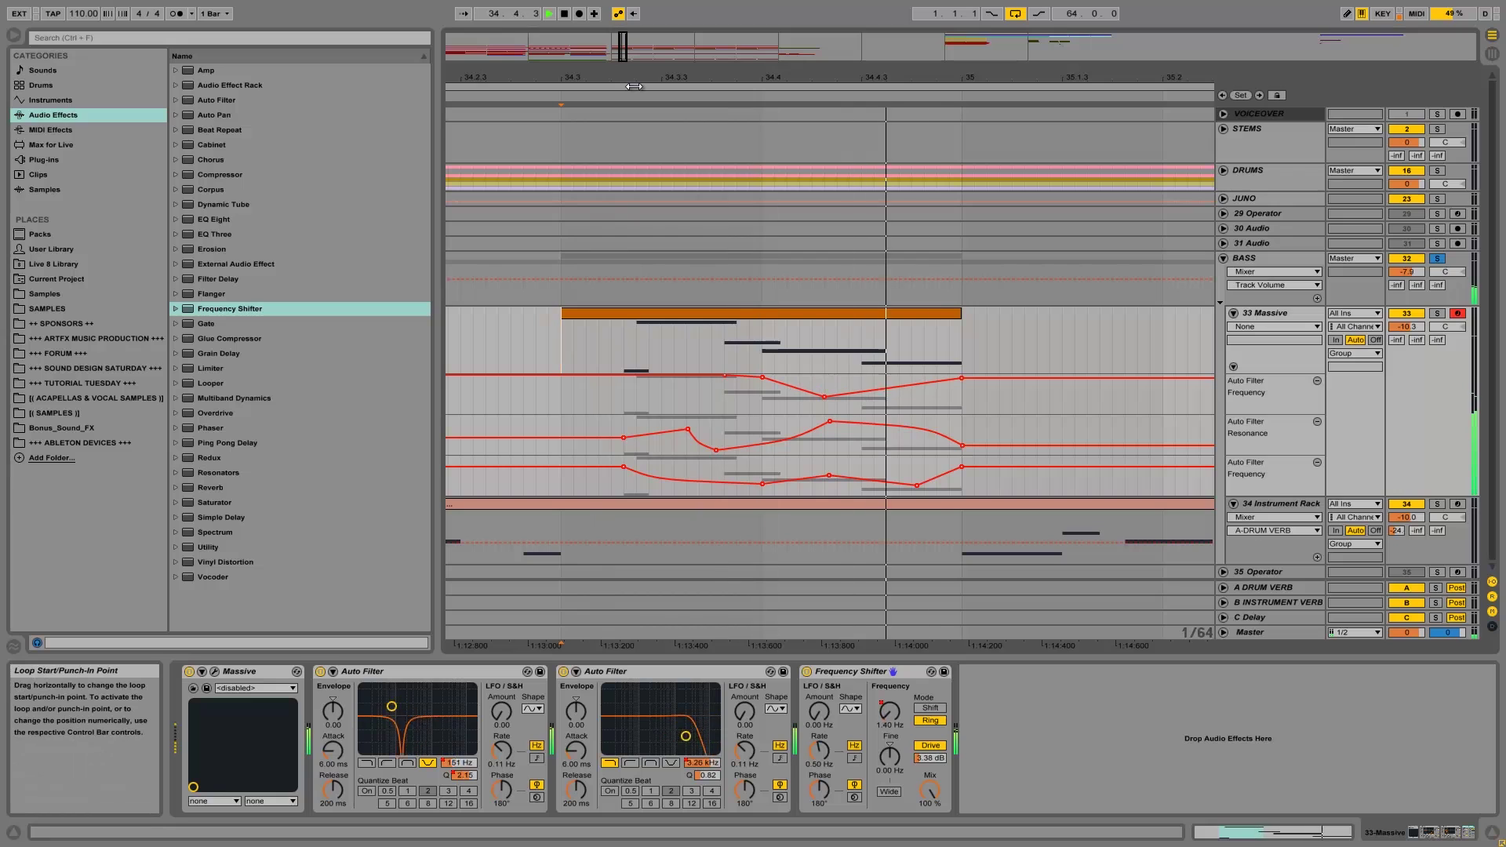
pyautogui.press('space')
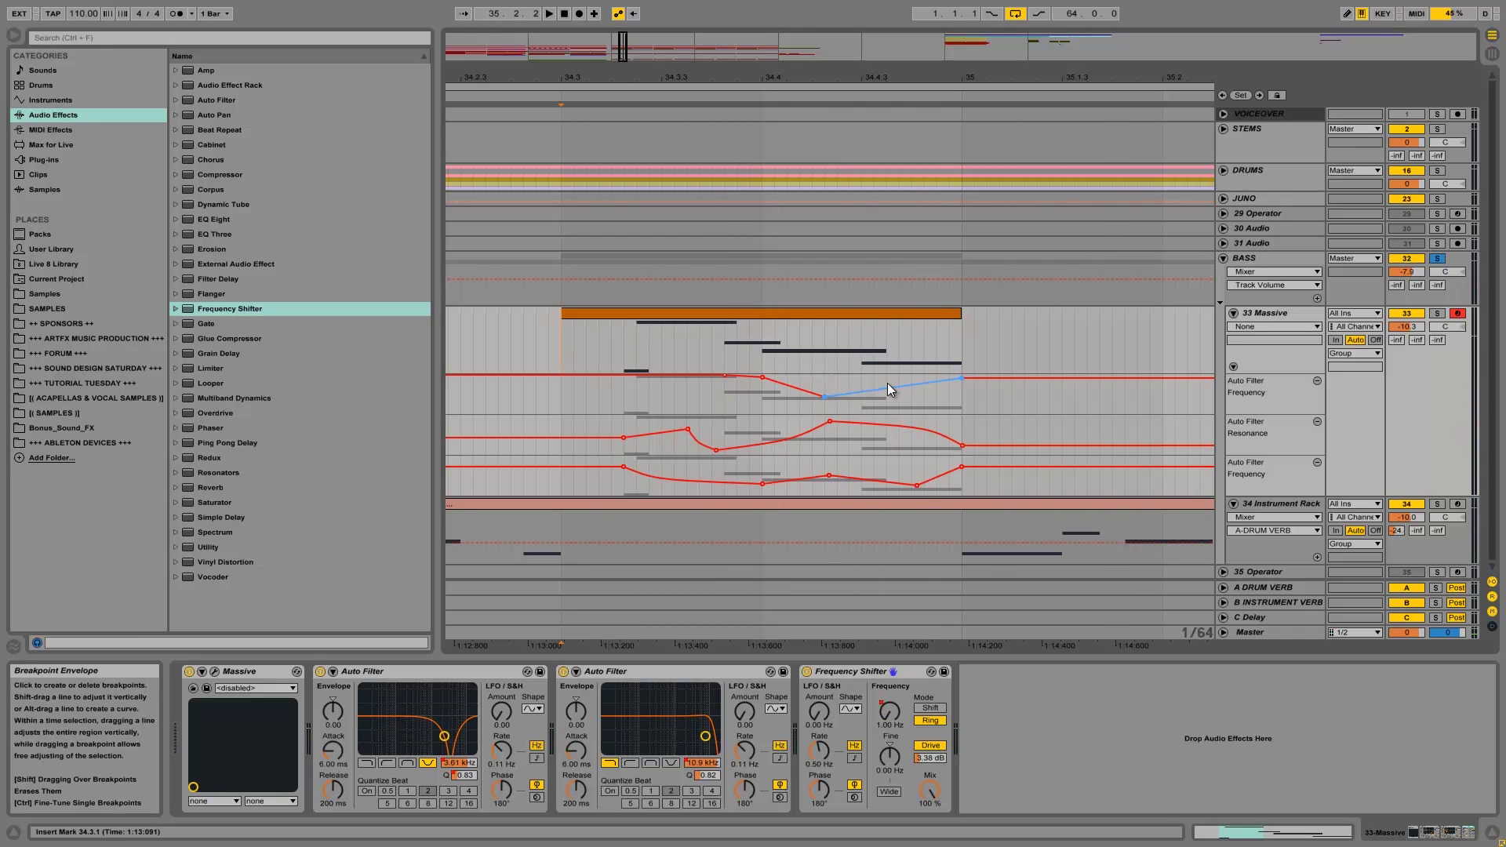
# Step: Delete the Frequency dip just after 34.4.2, raise the bar 35 end point to 19.9 kHz, and lower the 34.4 point into a shallow dip
pyautogui.press('space')
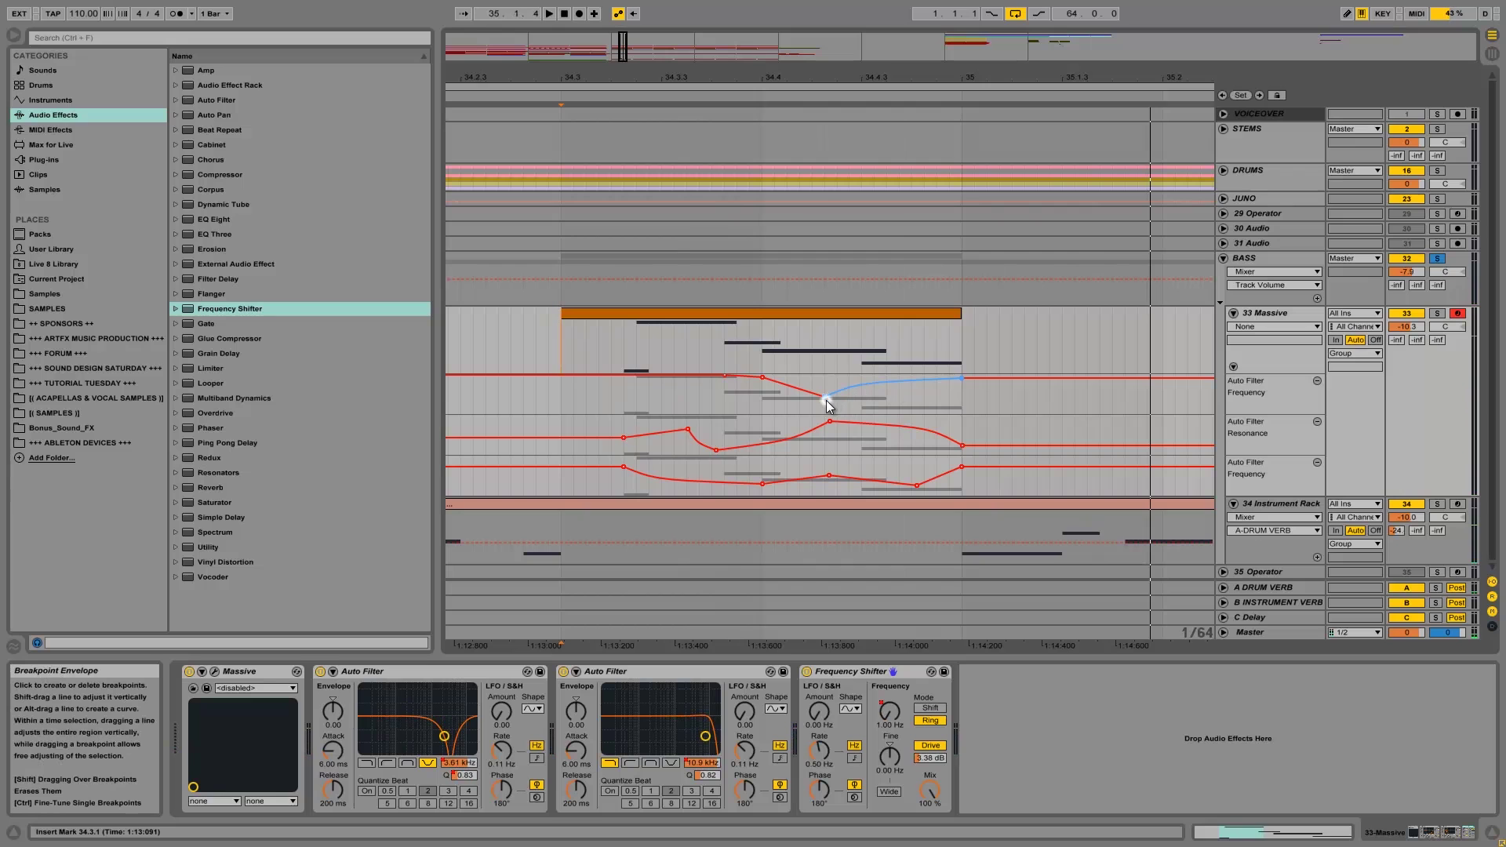
pyautogui.click(826, 400)
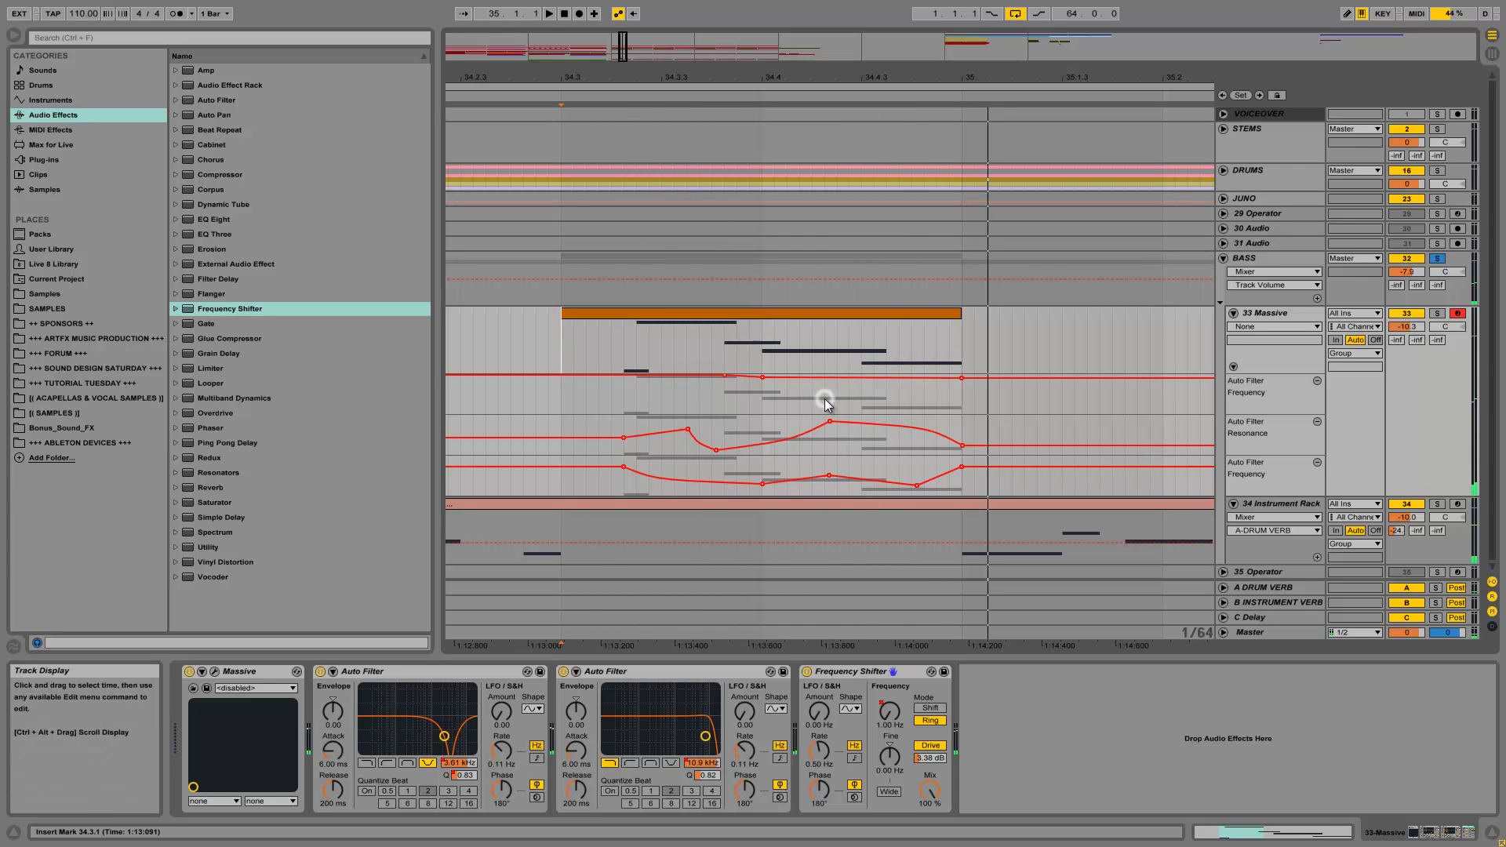
pyautogui.moveTo(963, 377); pyautogui.dragTo(964, 388)
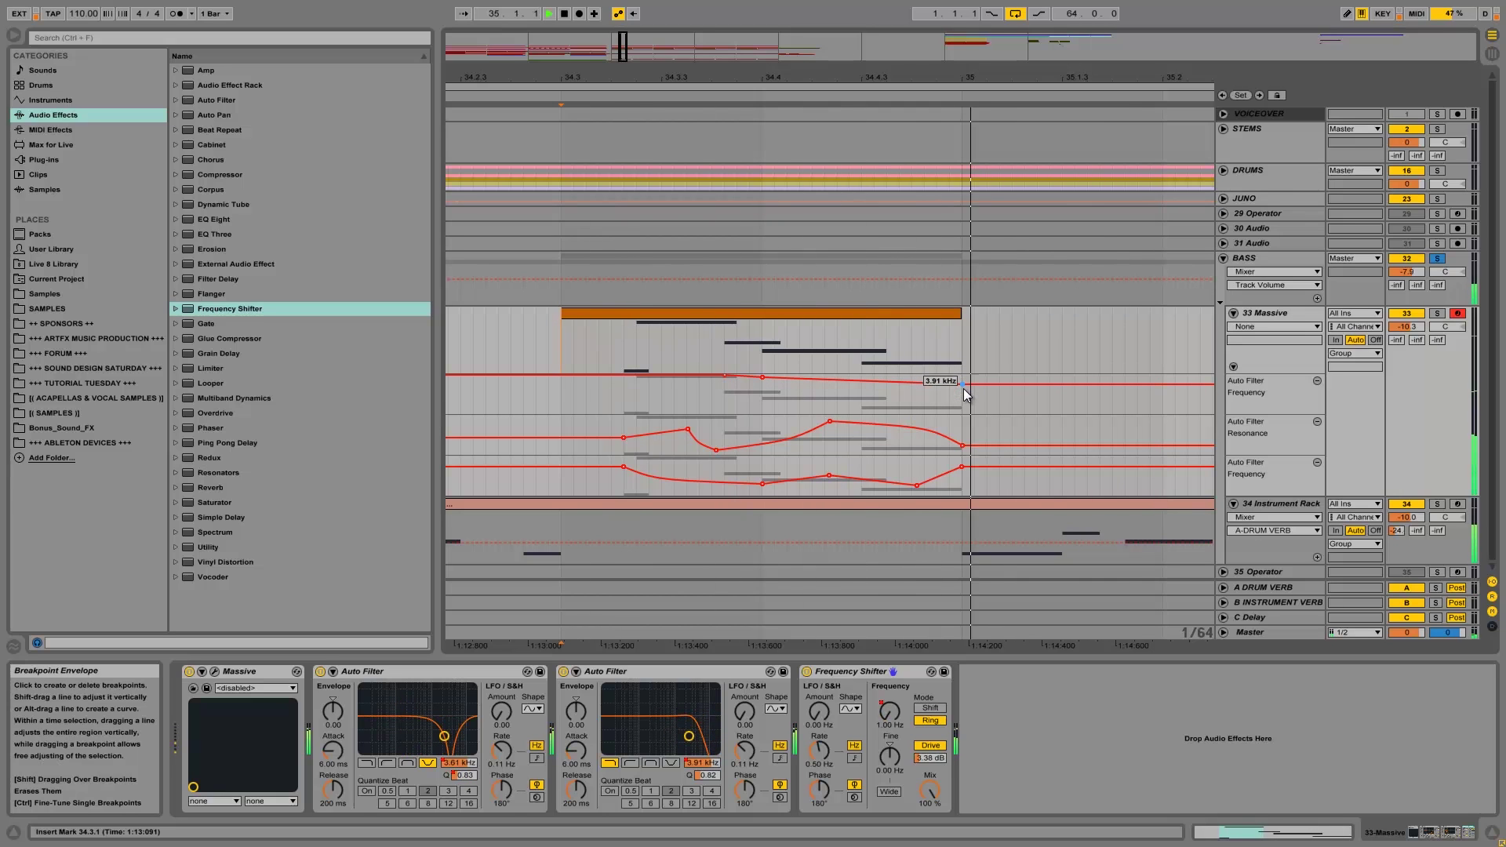
pyautogui.moveTo(962, 385); pyautogui.dragTo(961, 383)
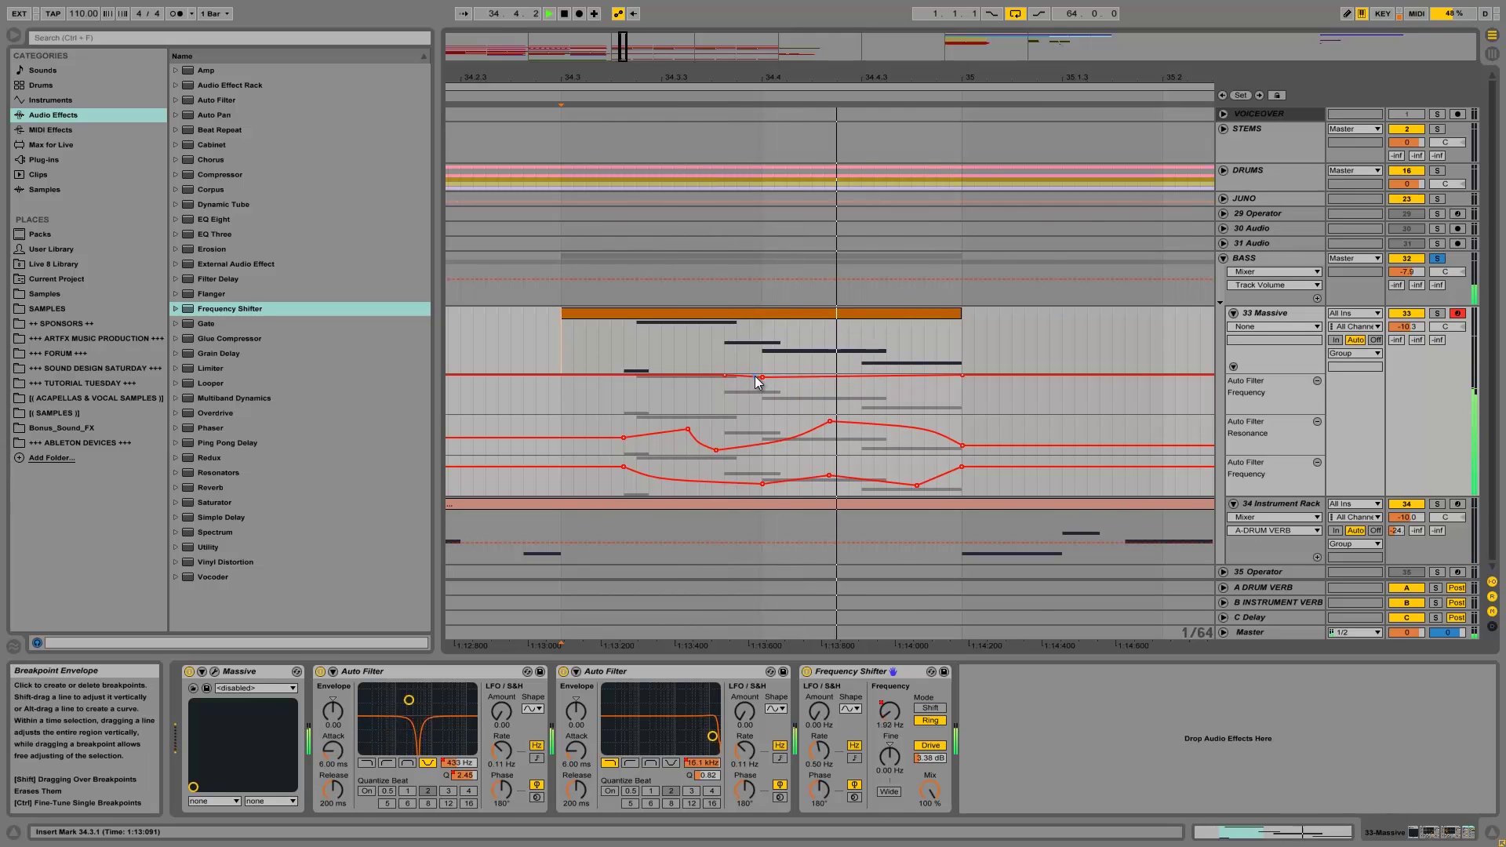
pyautogui.moveTo(764, 376); pyautogui.dragTo(762, 387)
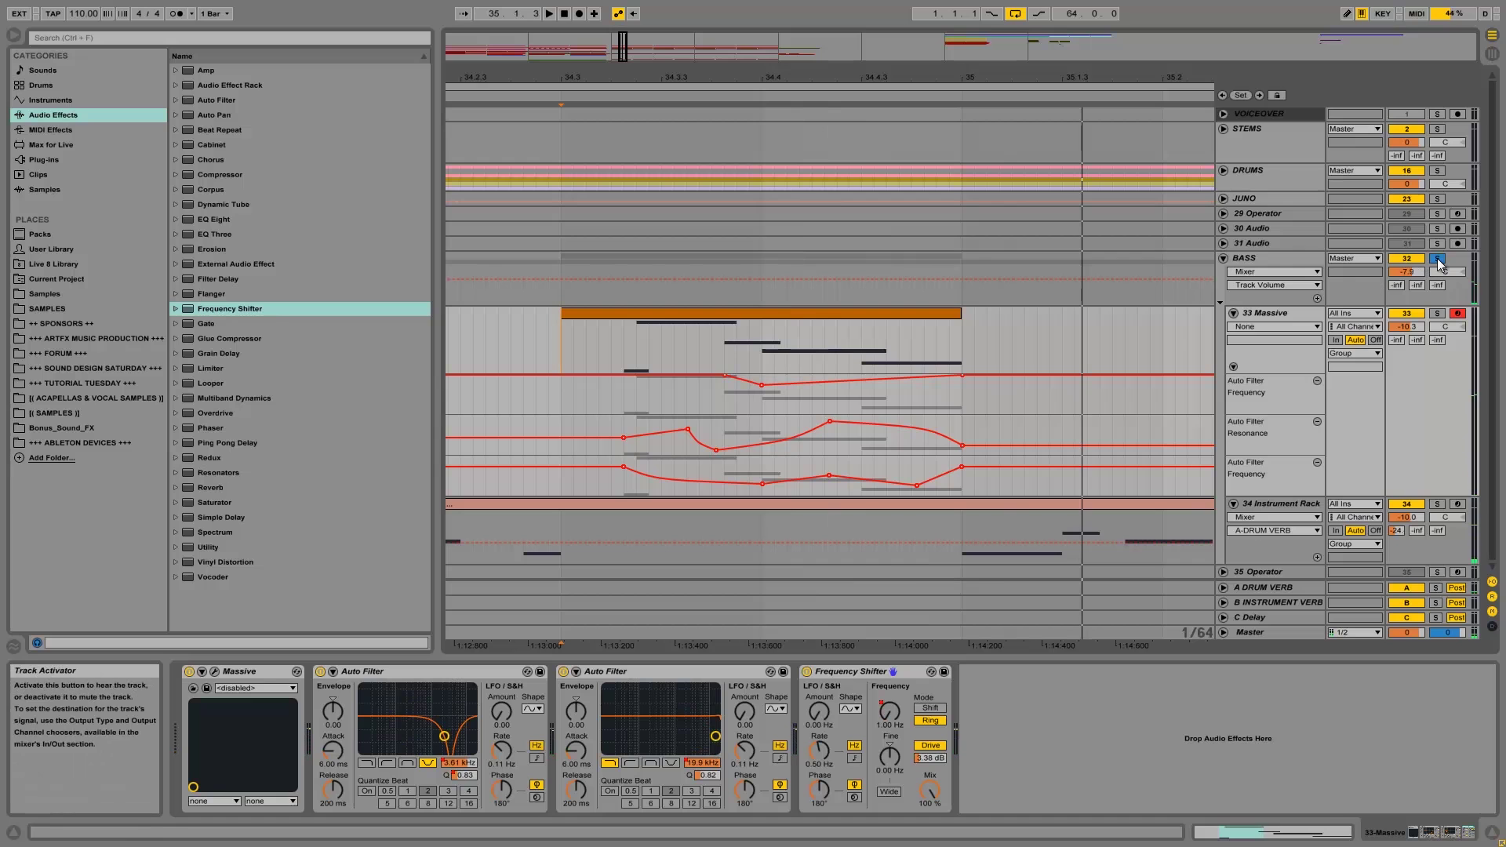
# Step: Unsolo the BASS group and play the phrase in the full mix from the start of DROP1 at bar 33
pyautogui.press('space')
pyautogui.moveTo(572, 87); pyautogui.dragTo(578, 70)
pyautogui.click(584, 332)
pyautogui.press('space')
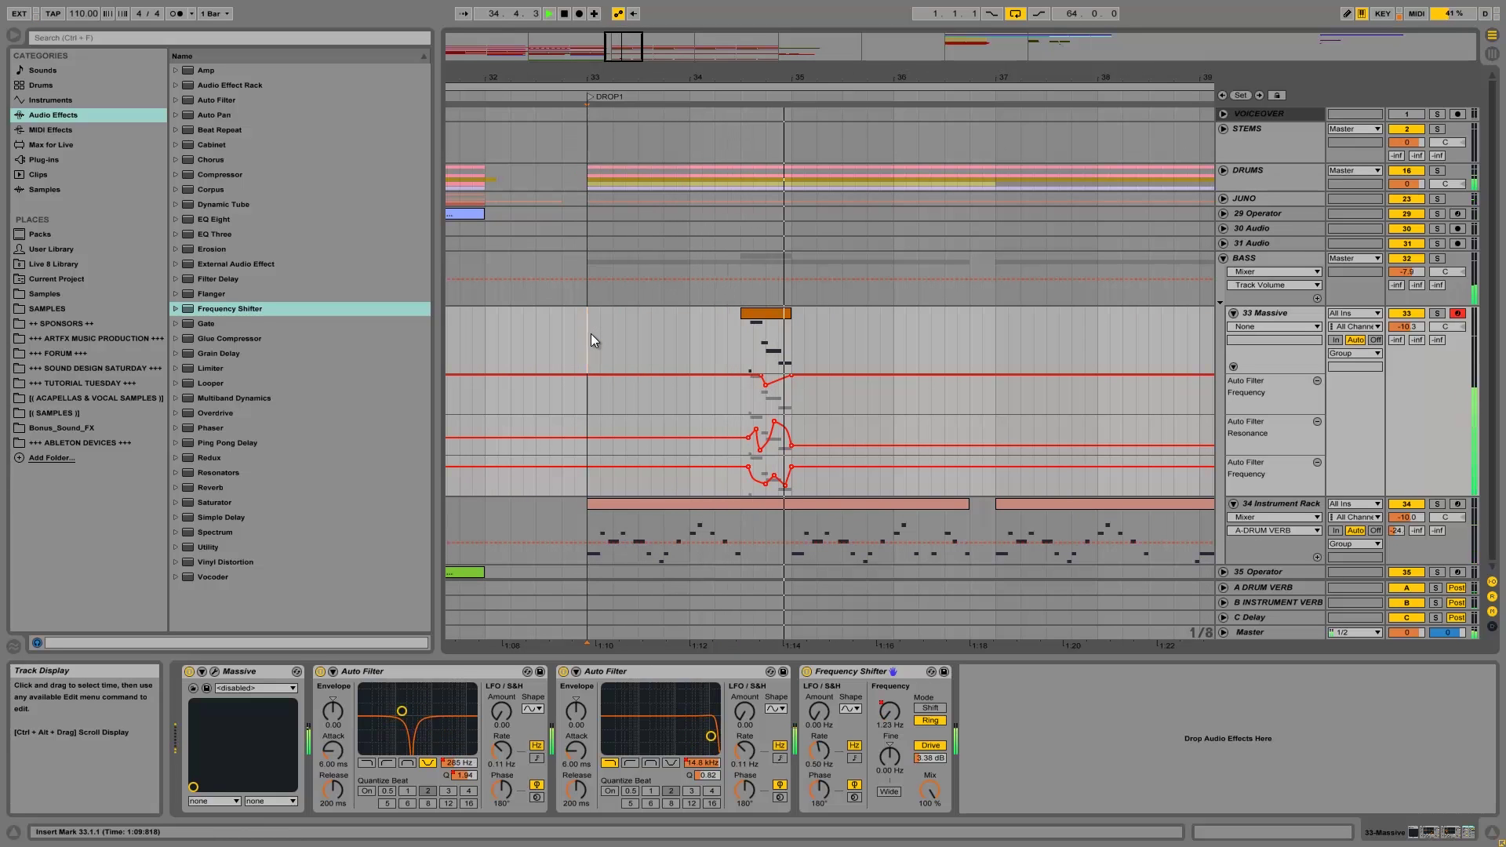
pyautogui.press('space')
# Step: Solo the Massive track and add a Phaser after the Frequency Shifter in its device chain
pyautogui.click(743, 334)
pyautogui.click(1436, 313)
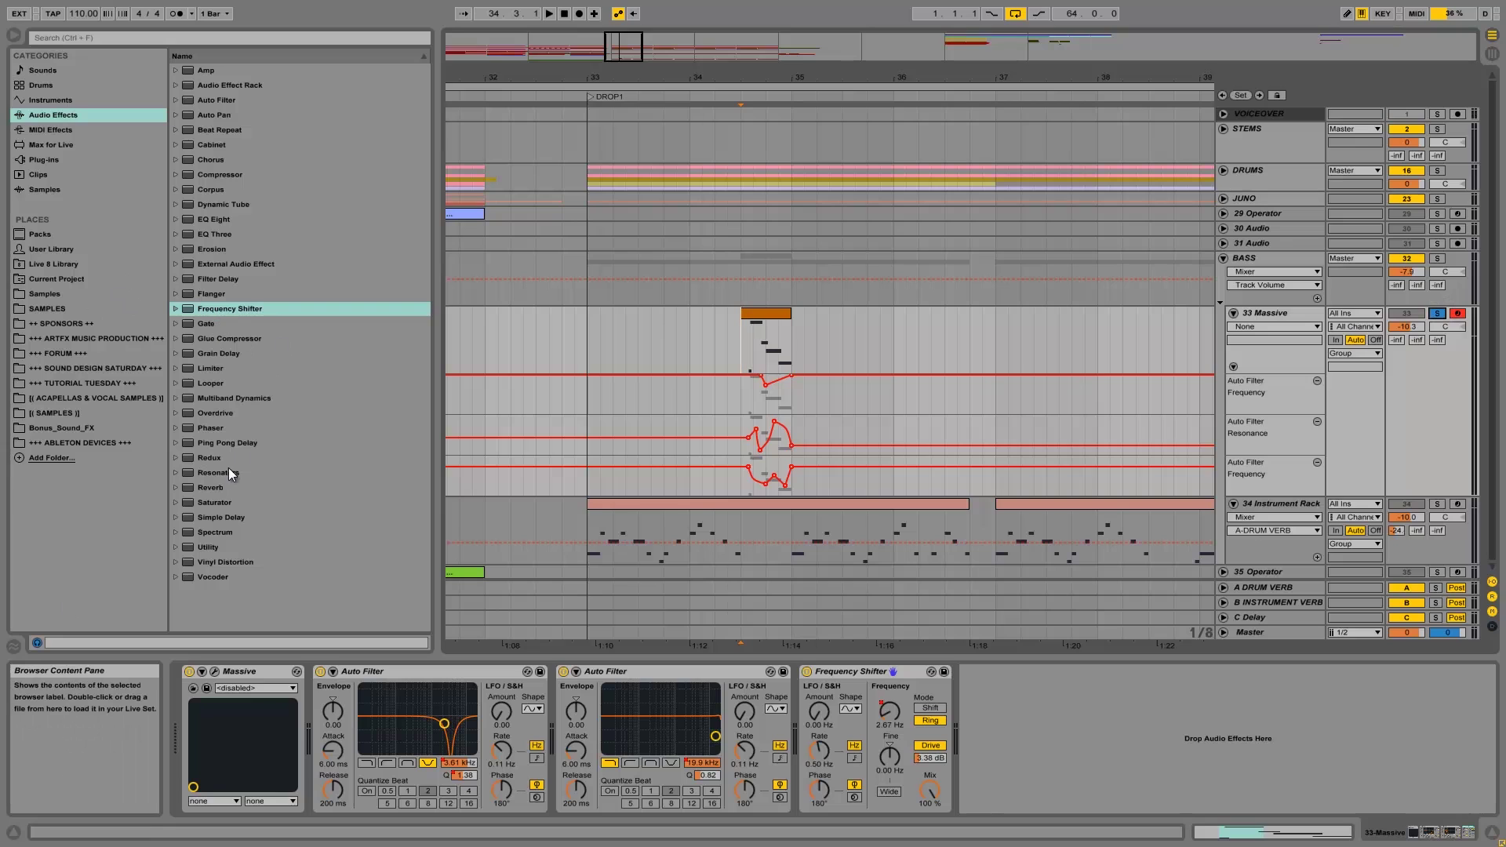
pyautogui.moveTo(210, 432); pyautogui.dragTo(1141, 746)
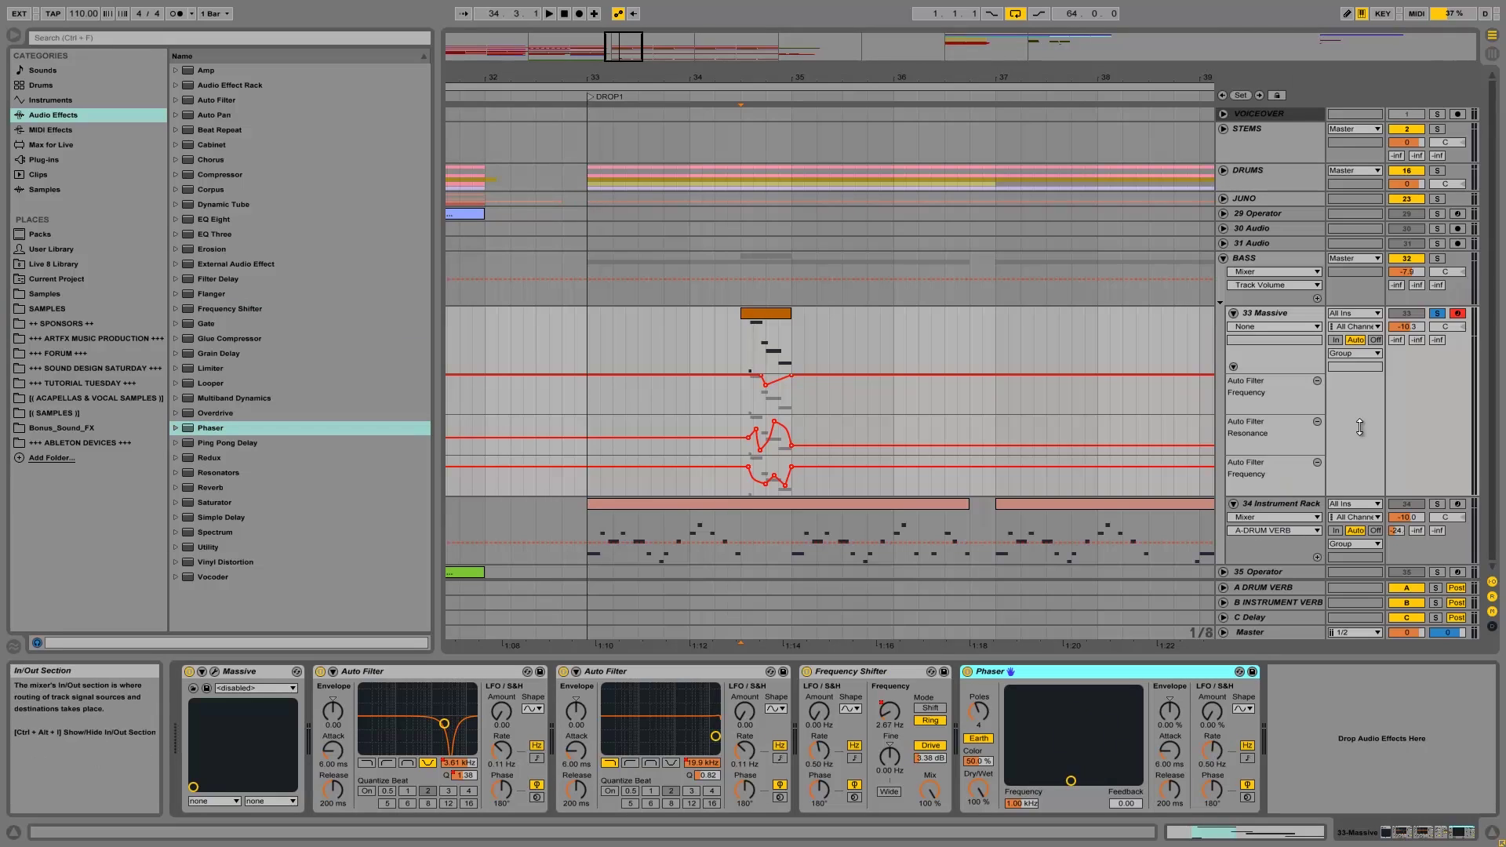
# Step: Lower the Frequency Shifter's Mix to 73.8 % and audition the phrase from 34.3
pyautogui.moveTo(930, 788); pyautogui.dragTo(928, 789)
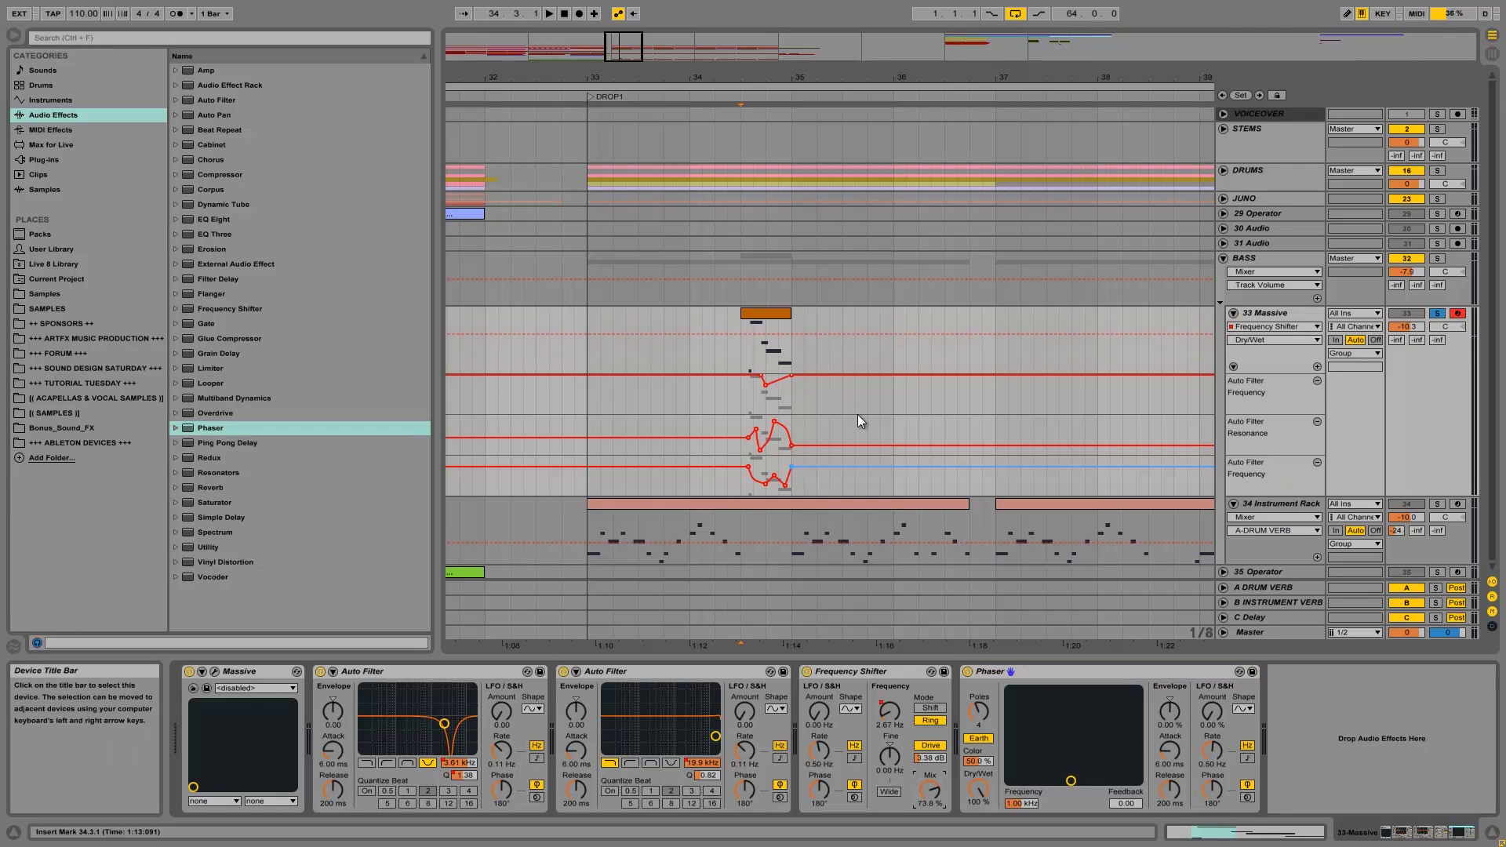
pyautogui.press('space')
pyautogui.press('space')
# Step: Set the Phaser's Frequency to 206 Hz with Feedback at 0.61, auditioning the phrase while adjusting
pyautogui.click(1025, 766)
pyautogui.press('space')
pyautogui.moveTo(1025, 768); pyautogui.dragTo(1034, 768)
pyautogui.press('space')
pyautogui.press('space')
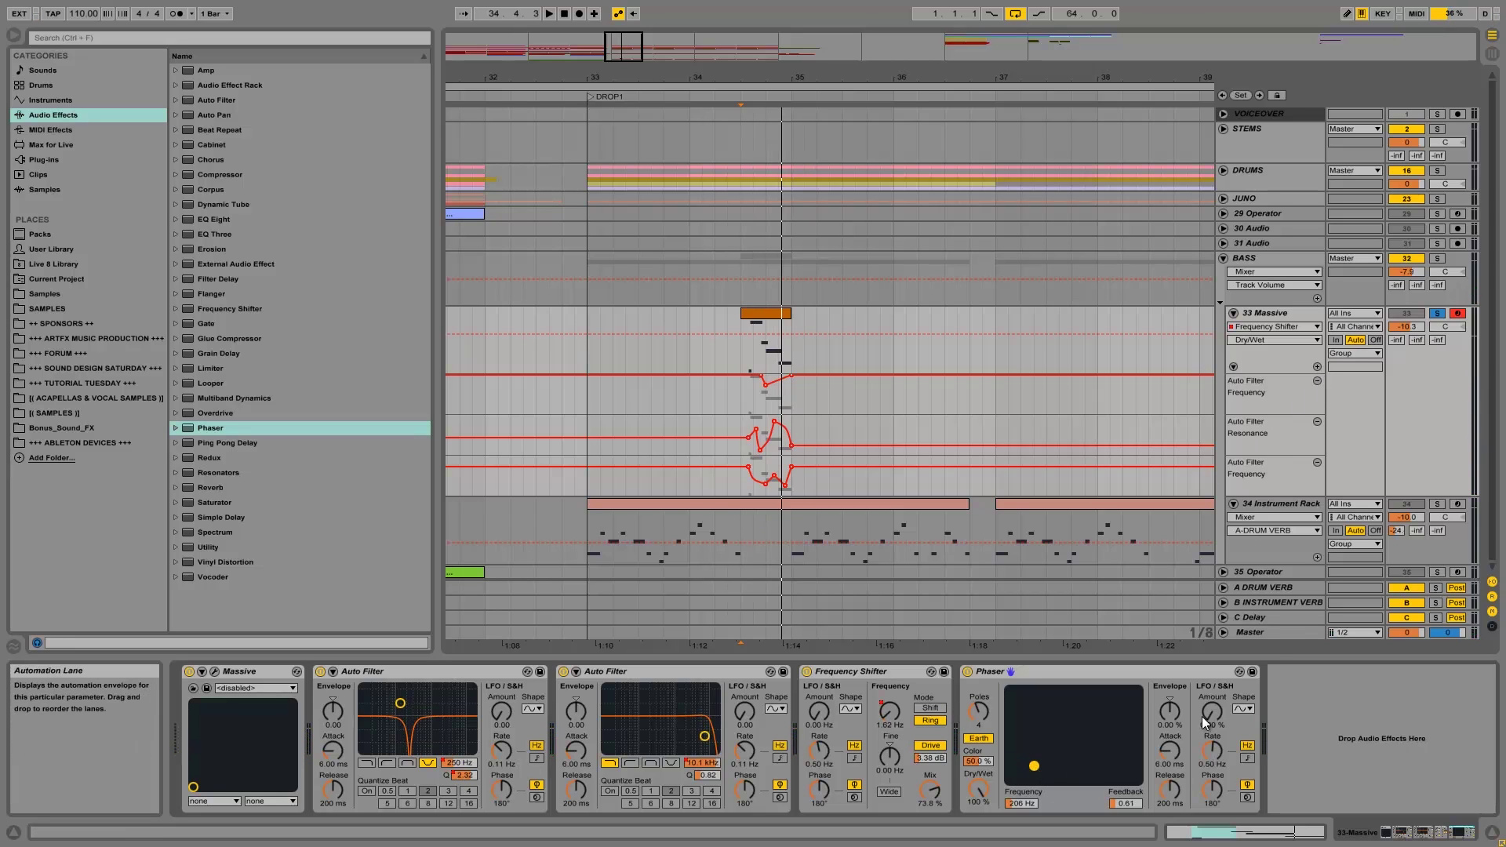
# Step: Show the Phaser's Frequency envelope in its own lane and raise it to about 609 Hz between 34.3.3 and bar 35
pyautogui.click(1025, 802)
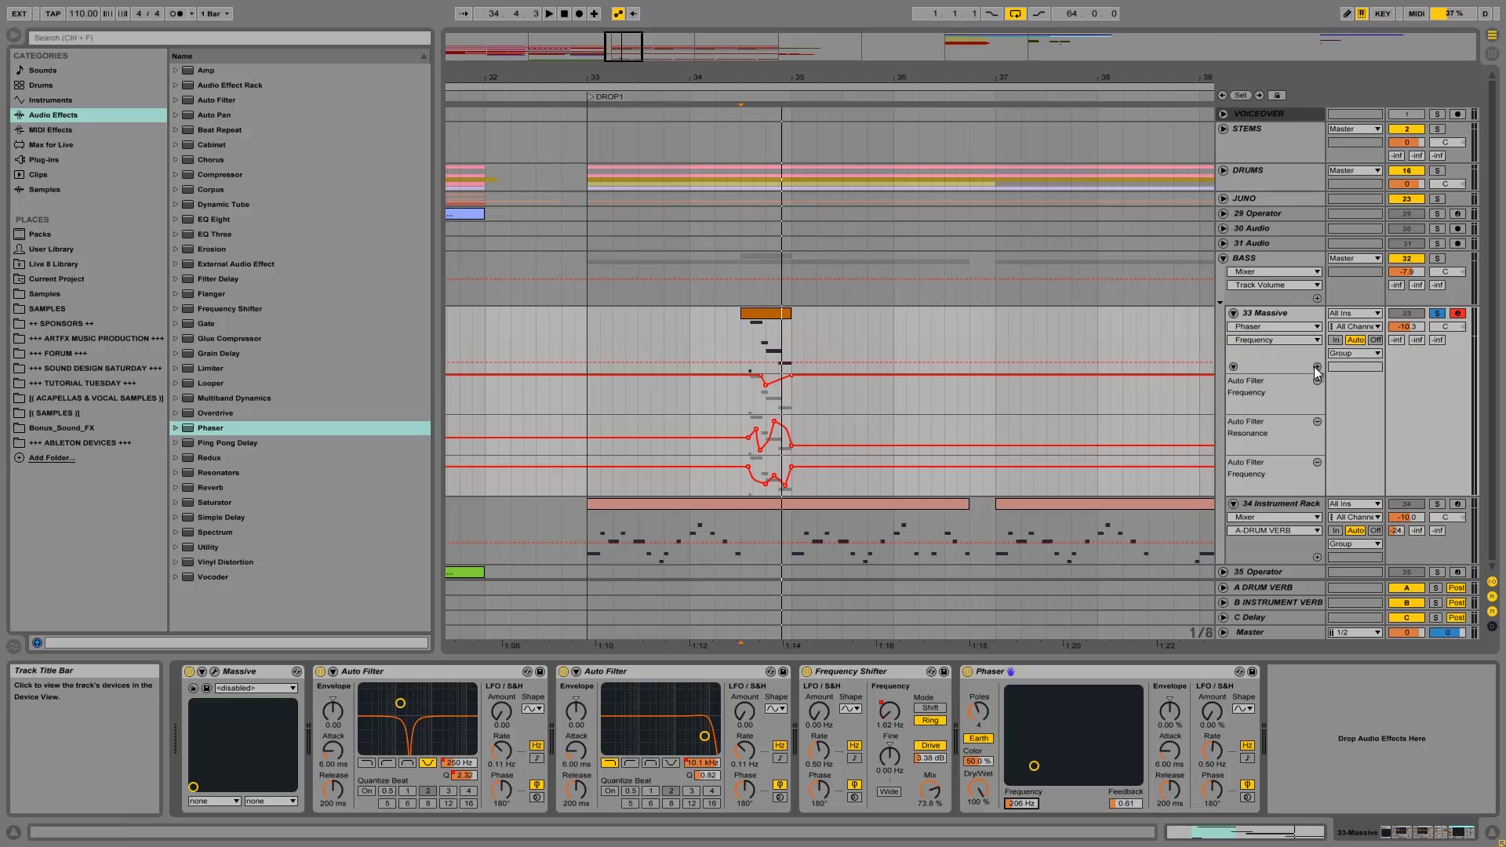
pyautogui.click(1236, 367)
pyautogui.moveTo(754, 383); pyautogui.dragTo(788, 392)
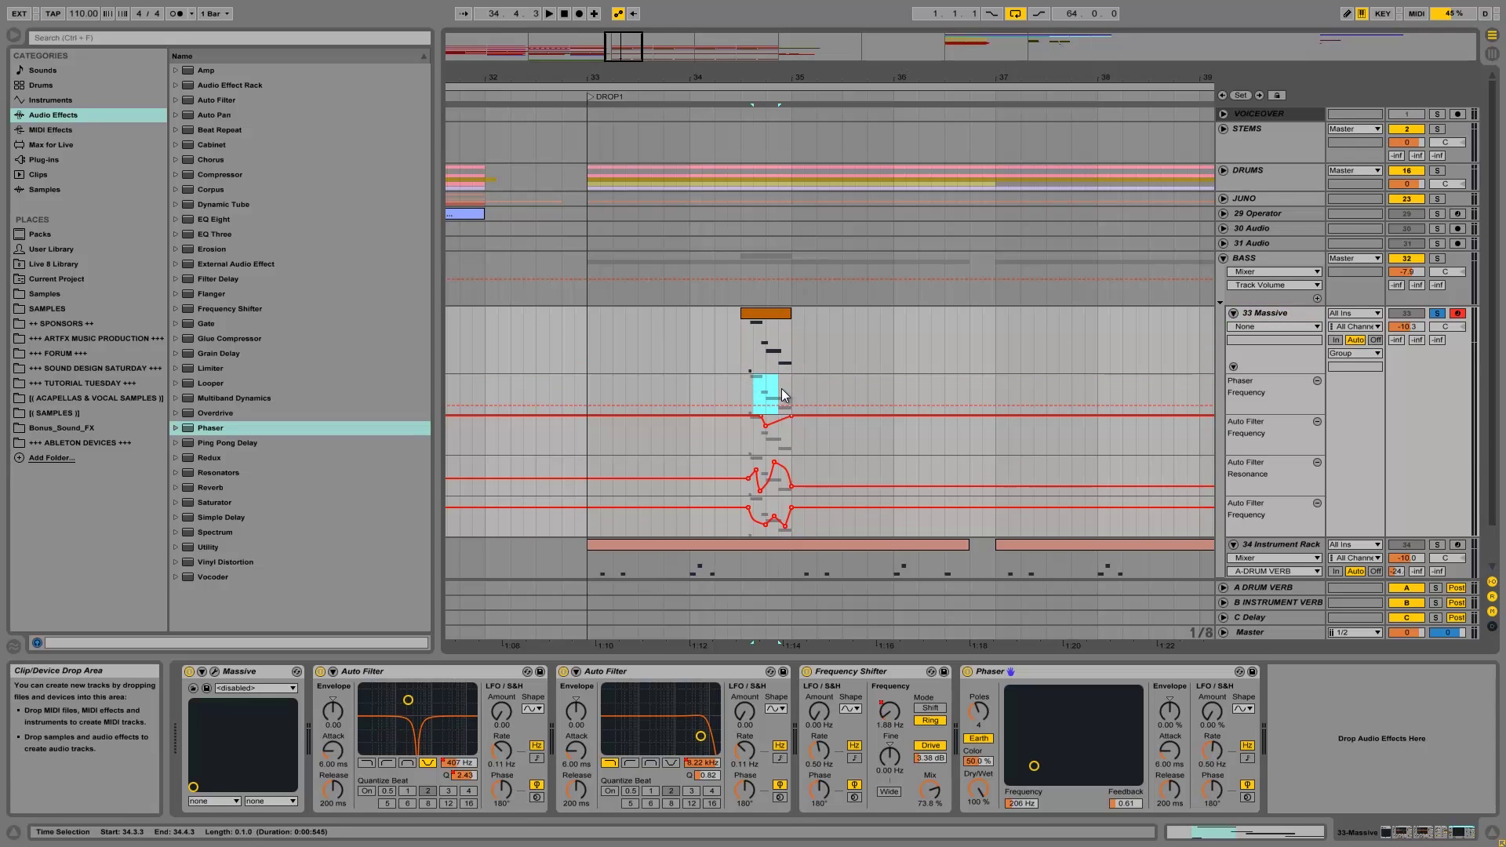
pyautogui.moveTo(789, 391); pyautogui.dragTo(776, 394)
pyautogui.click(769, 390)
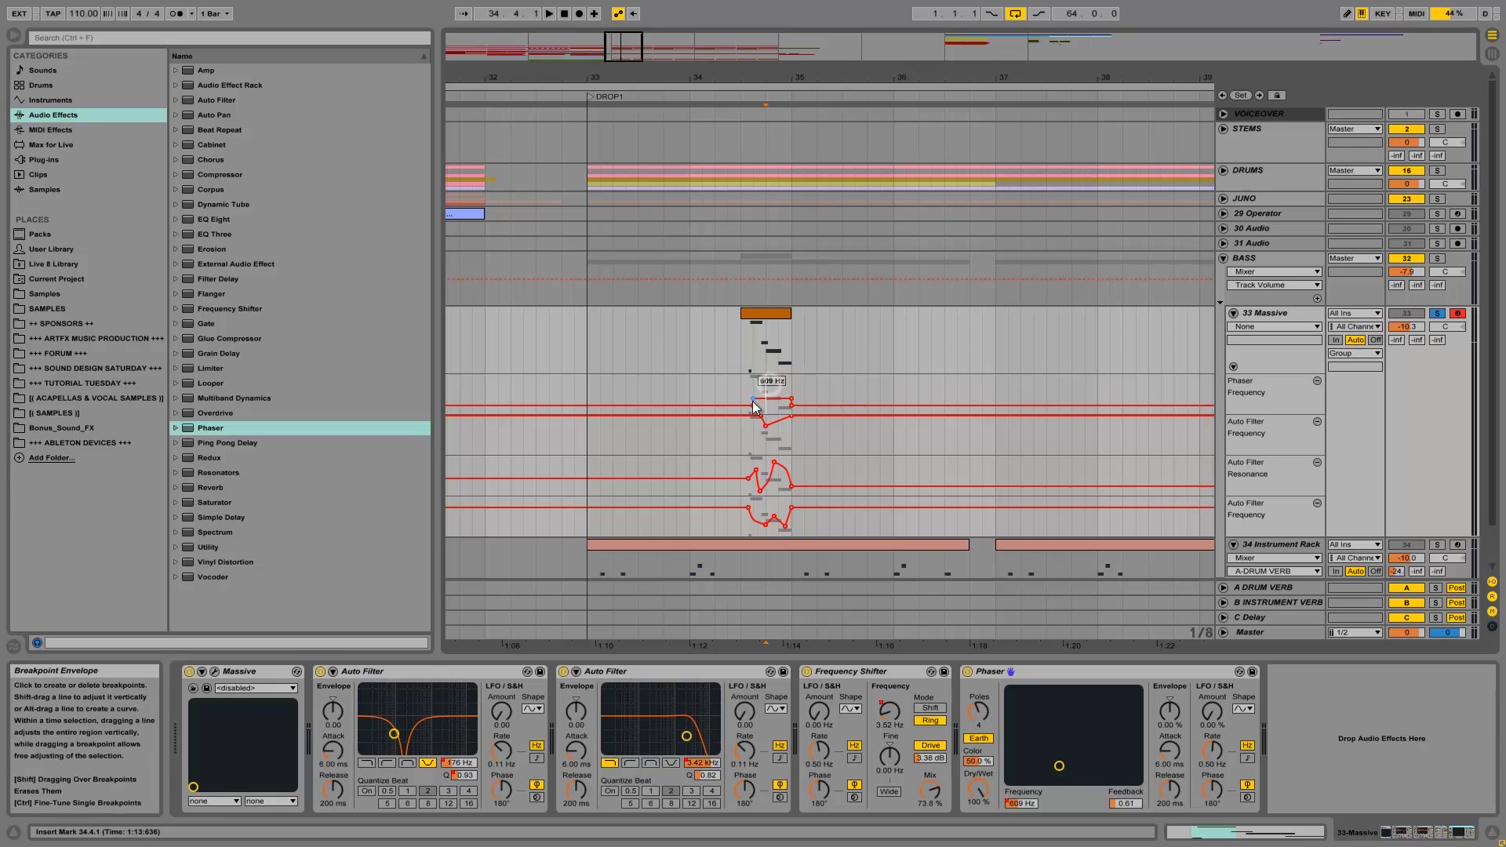
# Step: Shape the Phaser Frequency into a curved rise from 34.3.3 to a peak at 34.4, auditioning the phrase
pyautogui.click(742, 386)
pyautogui.press('space')
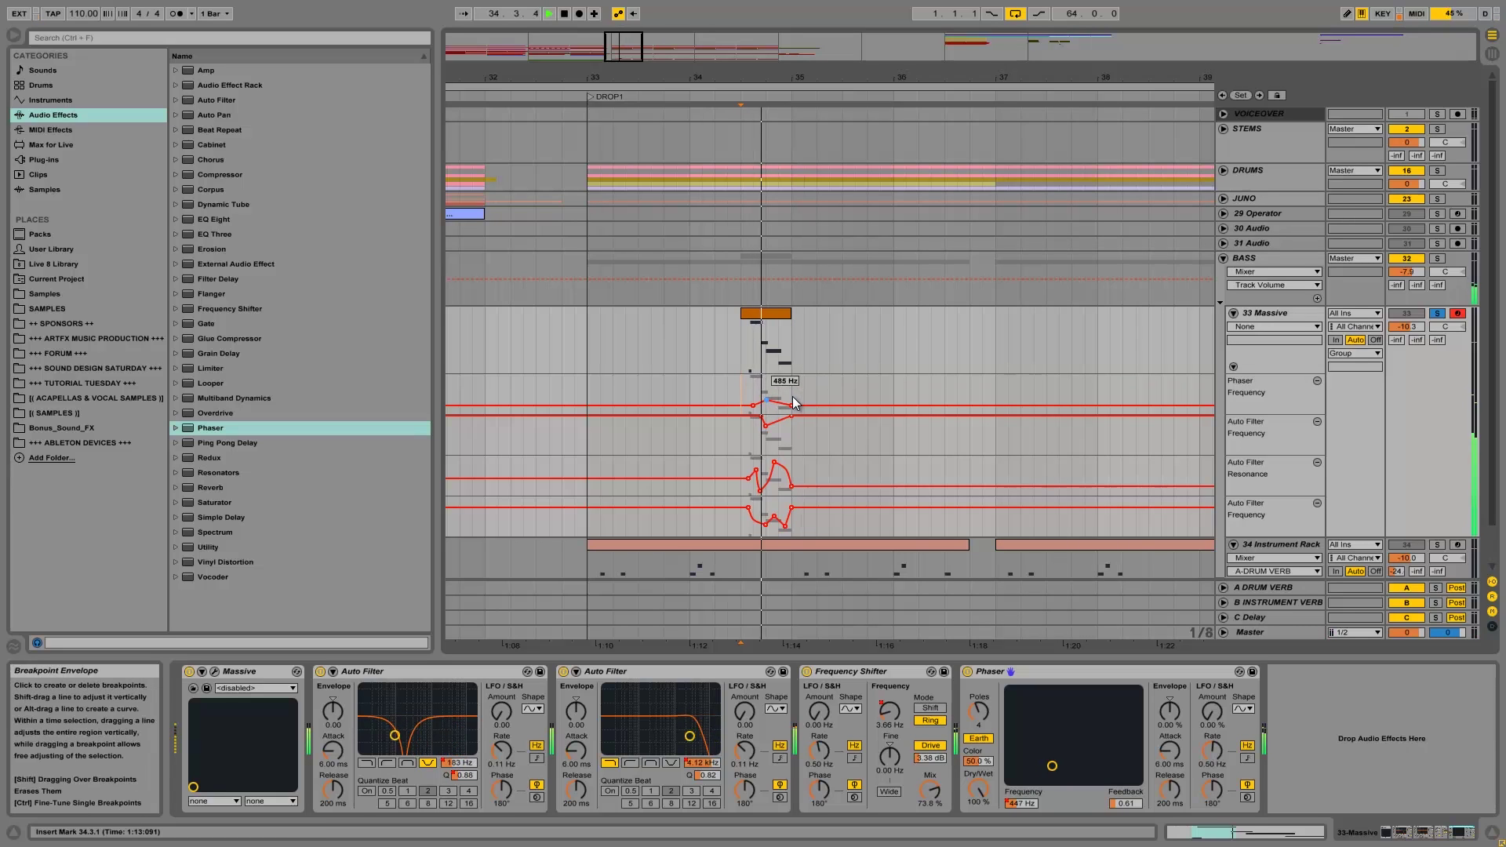
pyautogui.press('space')
pyautogui.moveTo(768, 78); pyautogui.dragTo(768, 78)
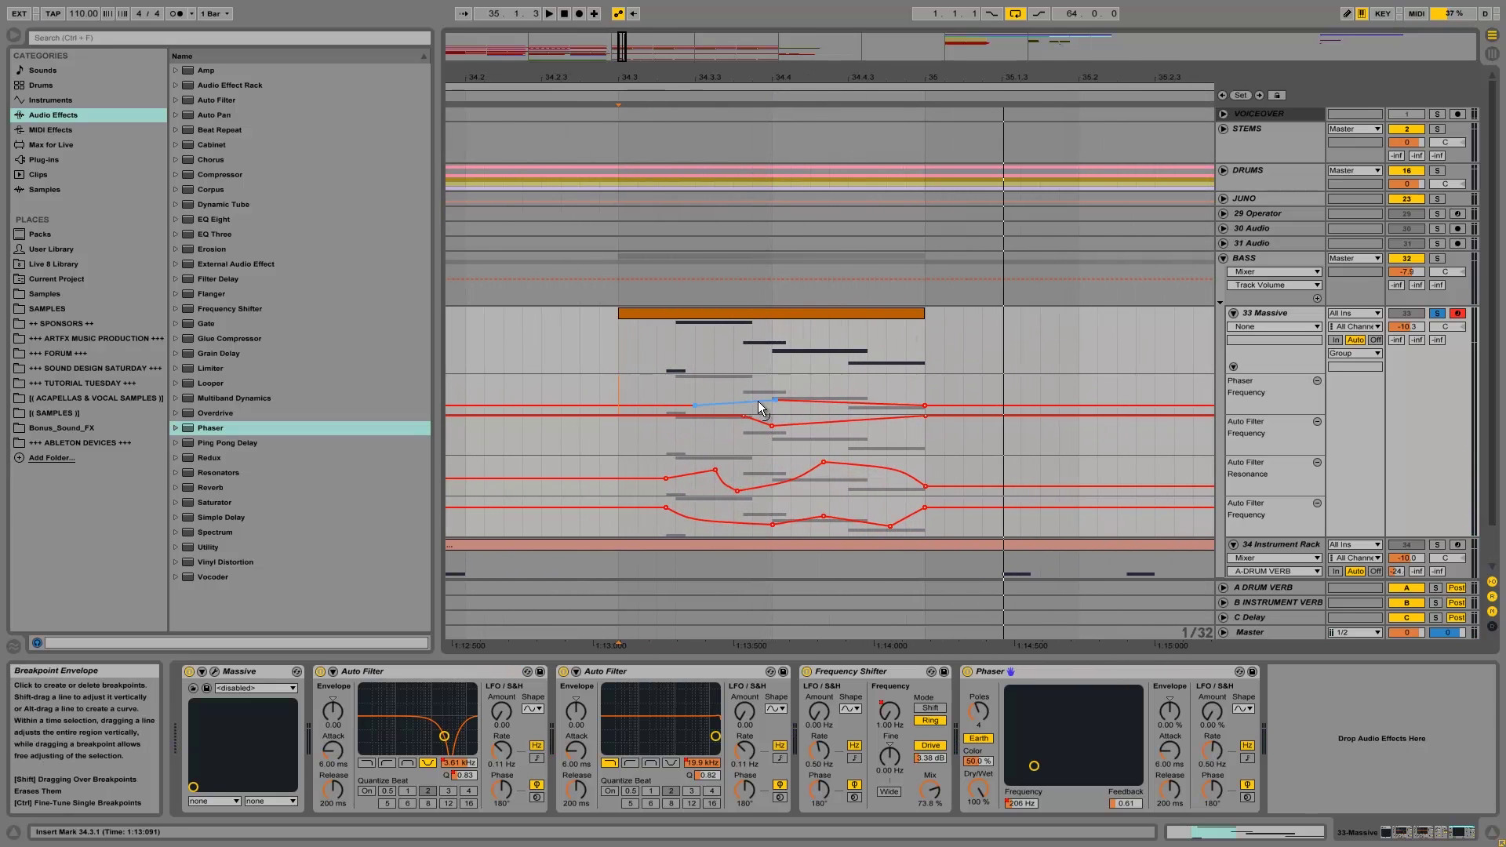
pyautogui.moveTo(776, 404)
pyautogui.press('space')
pyautogui.press('space')
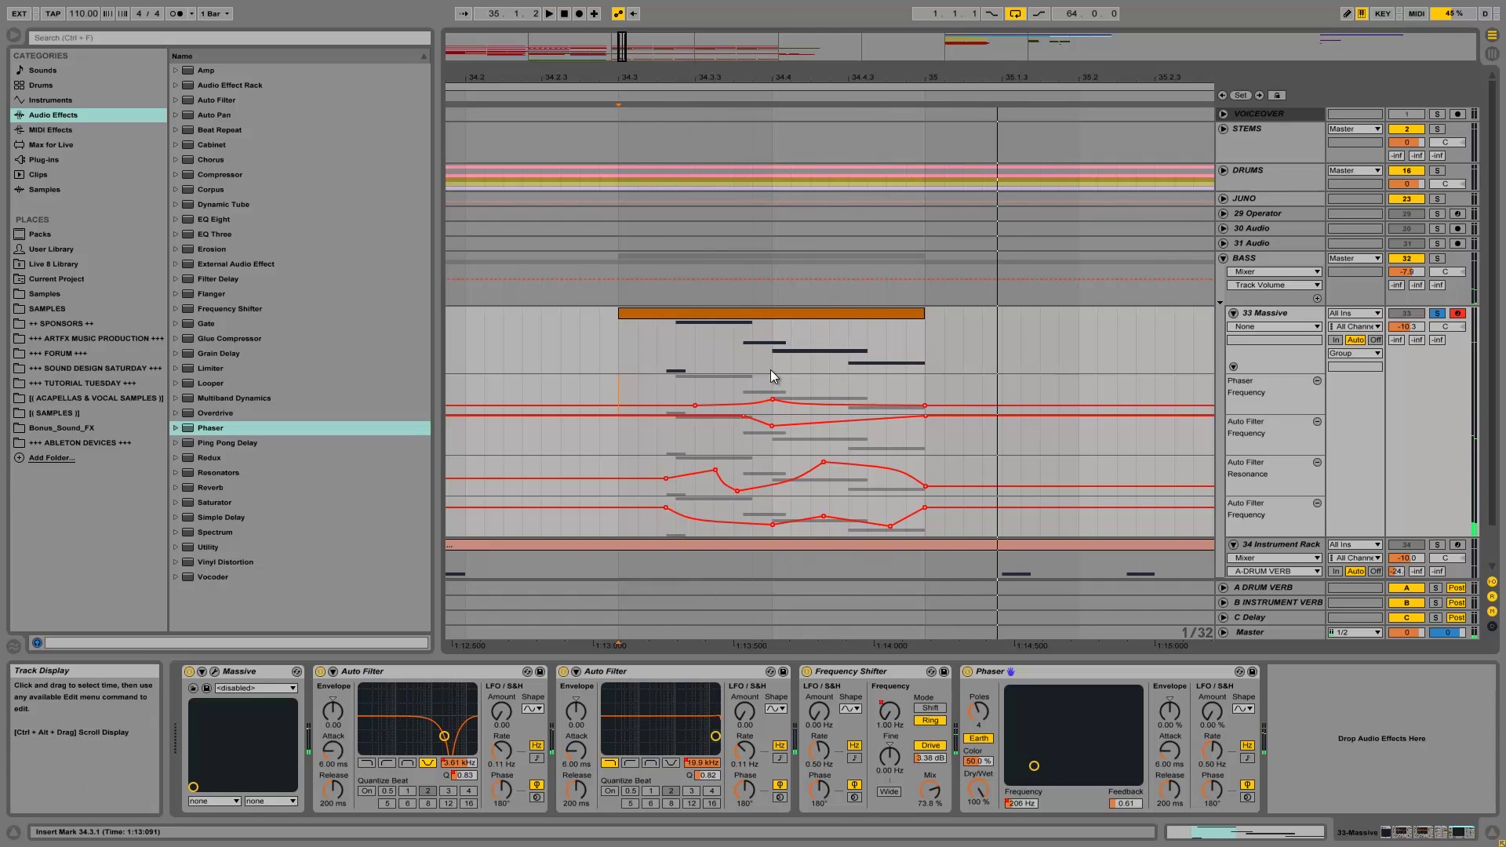
# Step: Curve the Phaser Frequency's fall from 34.4 to bar 35, fine-tune the height of the 34.4 peak, and audition the movement
pyautogui.moveTo(774, 400); pyautogui.dragTo(773, 384)
pyautogui.press('space')
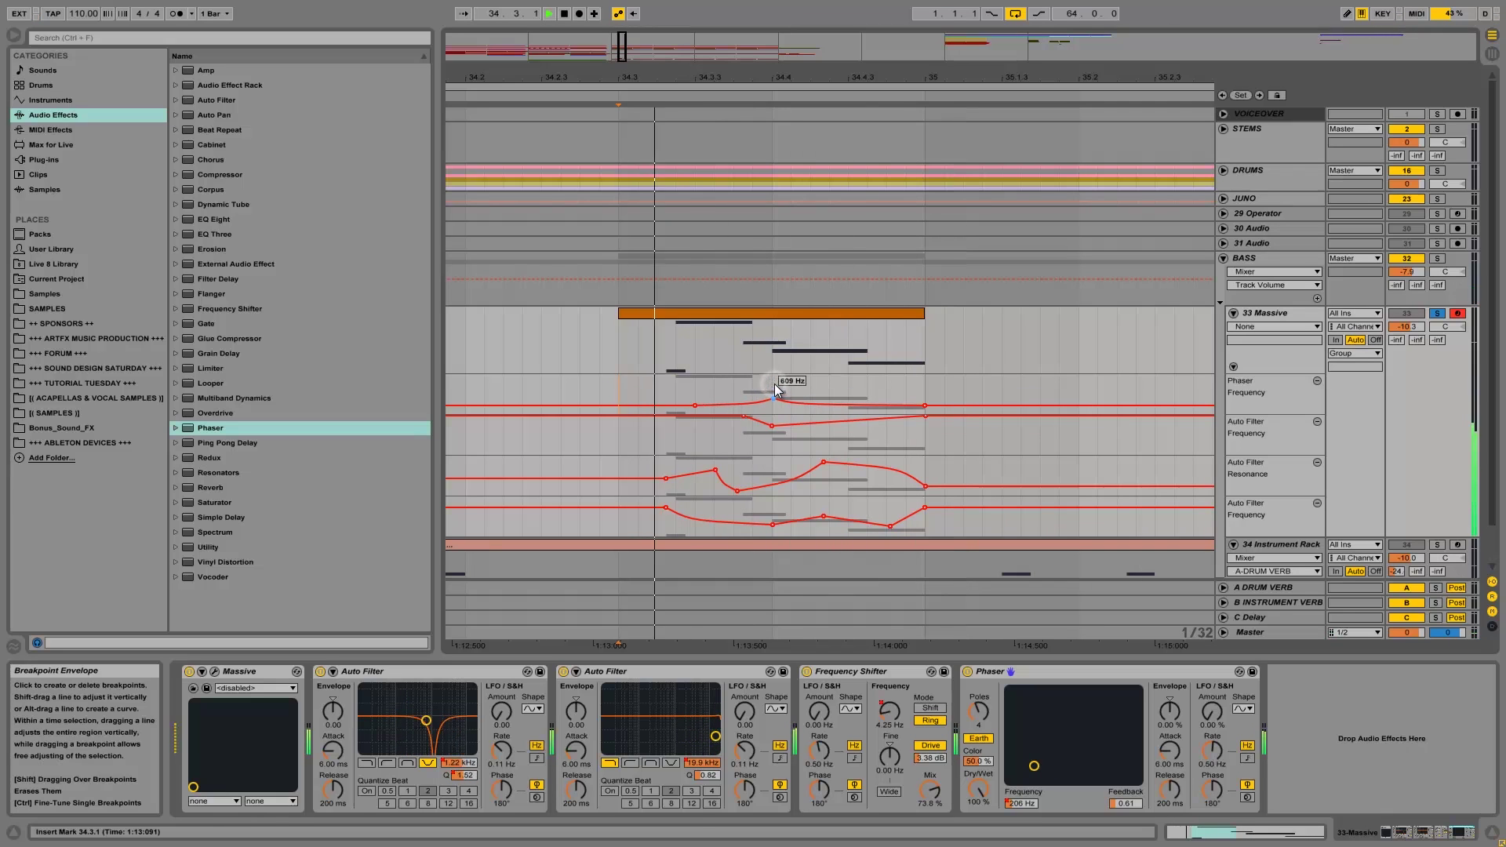
pyautogui.press('space')
pyautogui.moveTo(802, 407); pyautogui.dragTo(822, 402)
pyautogui.press('space')
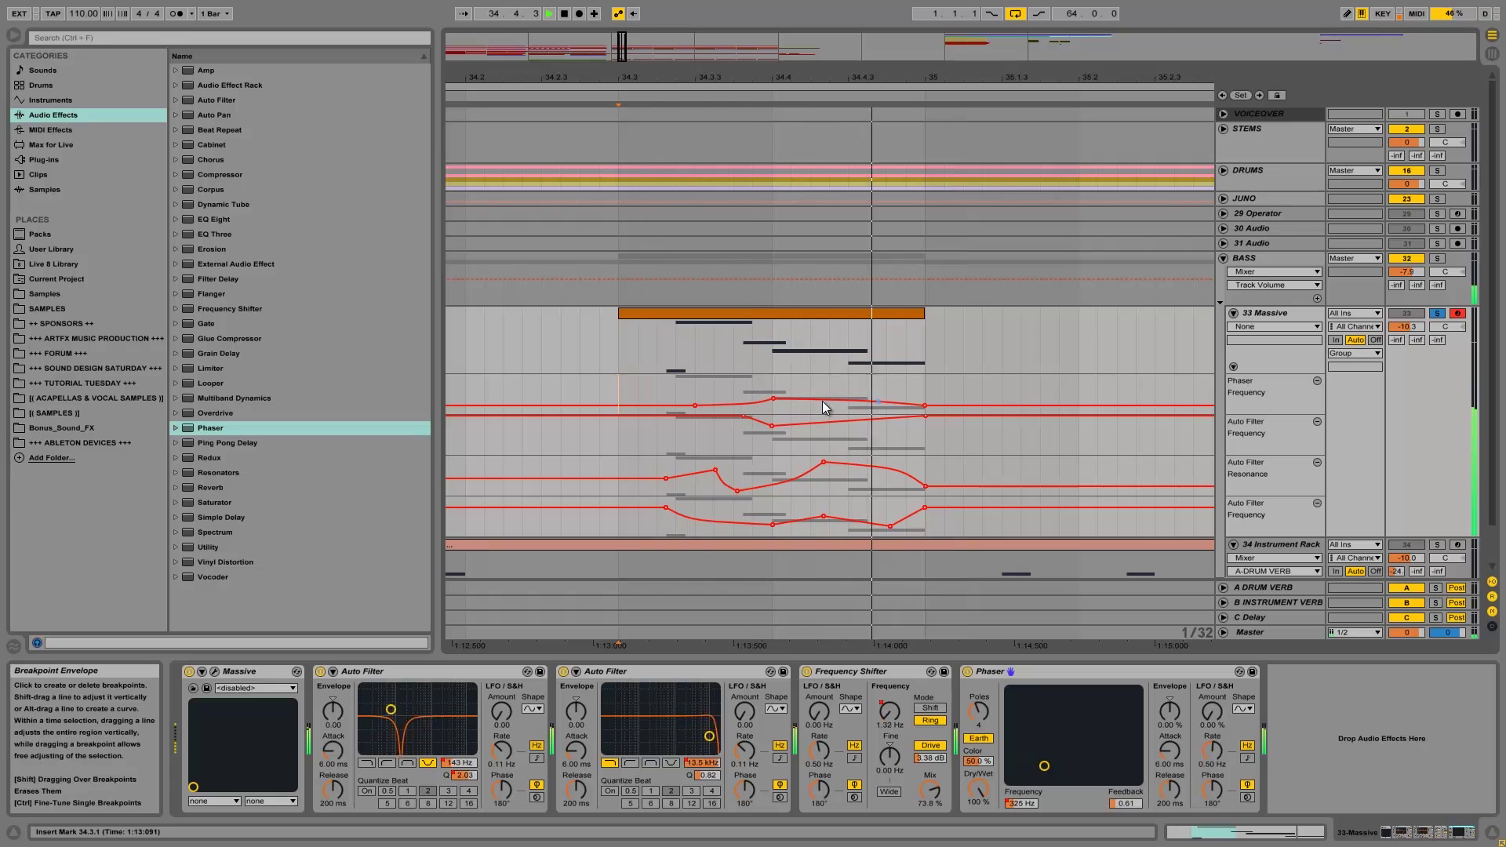
pyautogui.press('space')
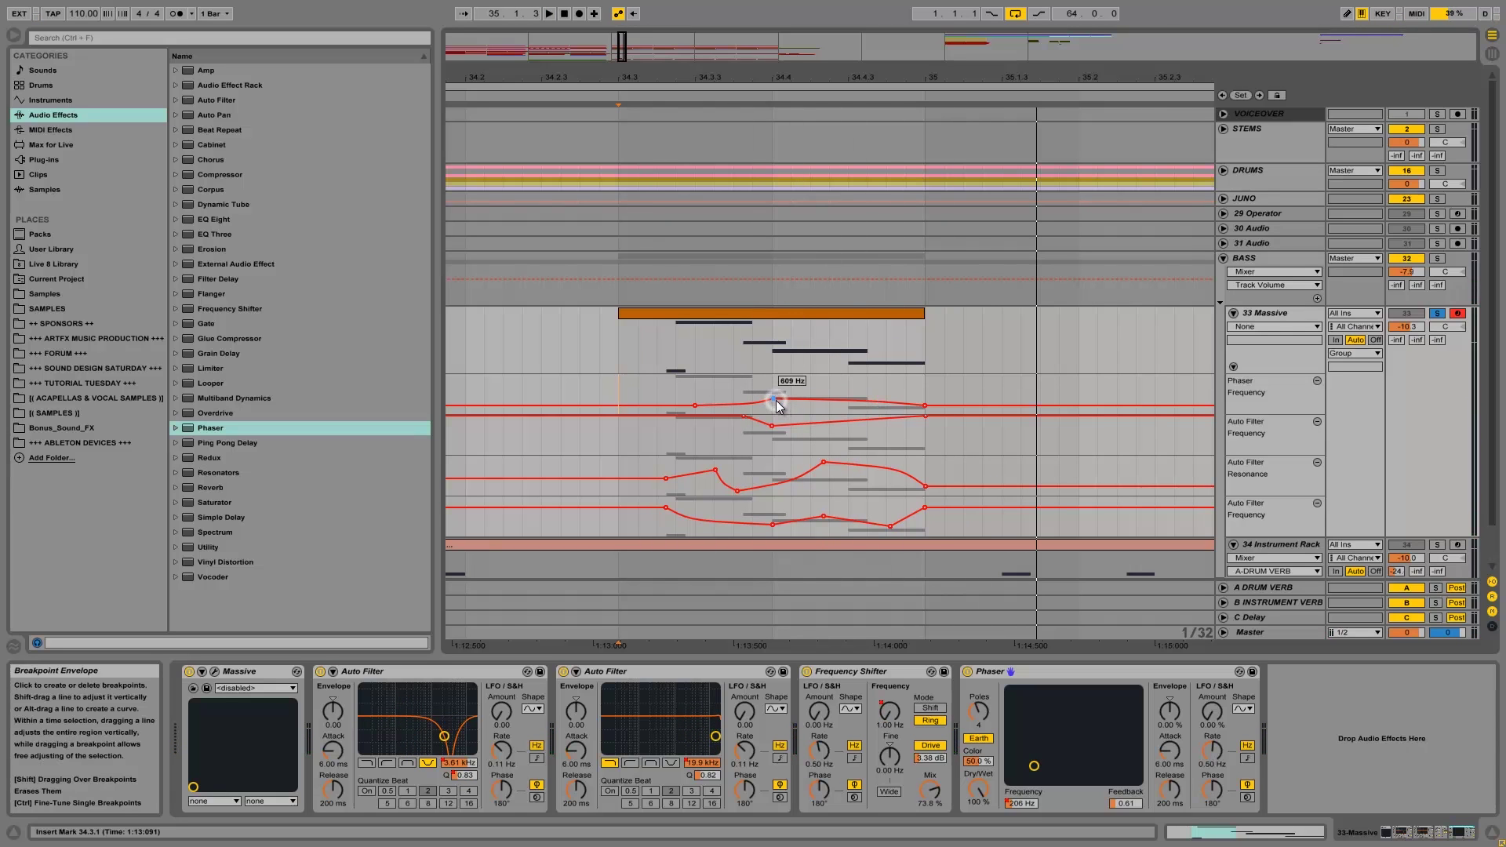
pyautogui.press('space')
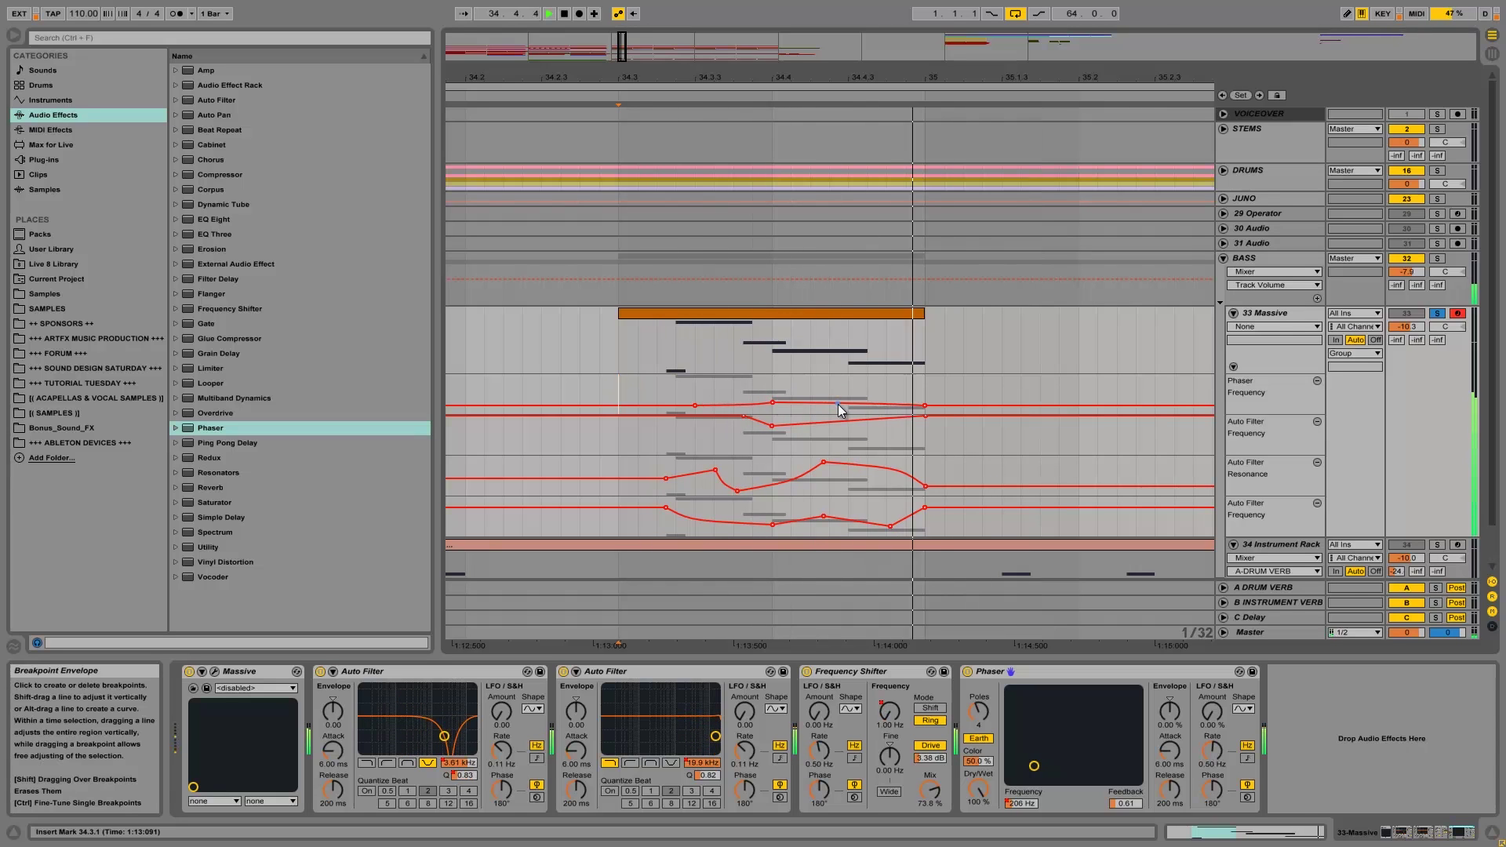
pyautogui.press('space')
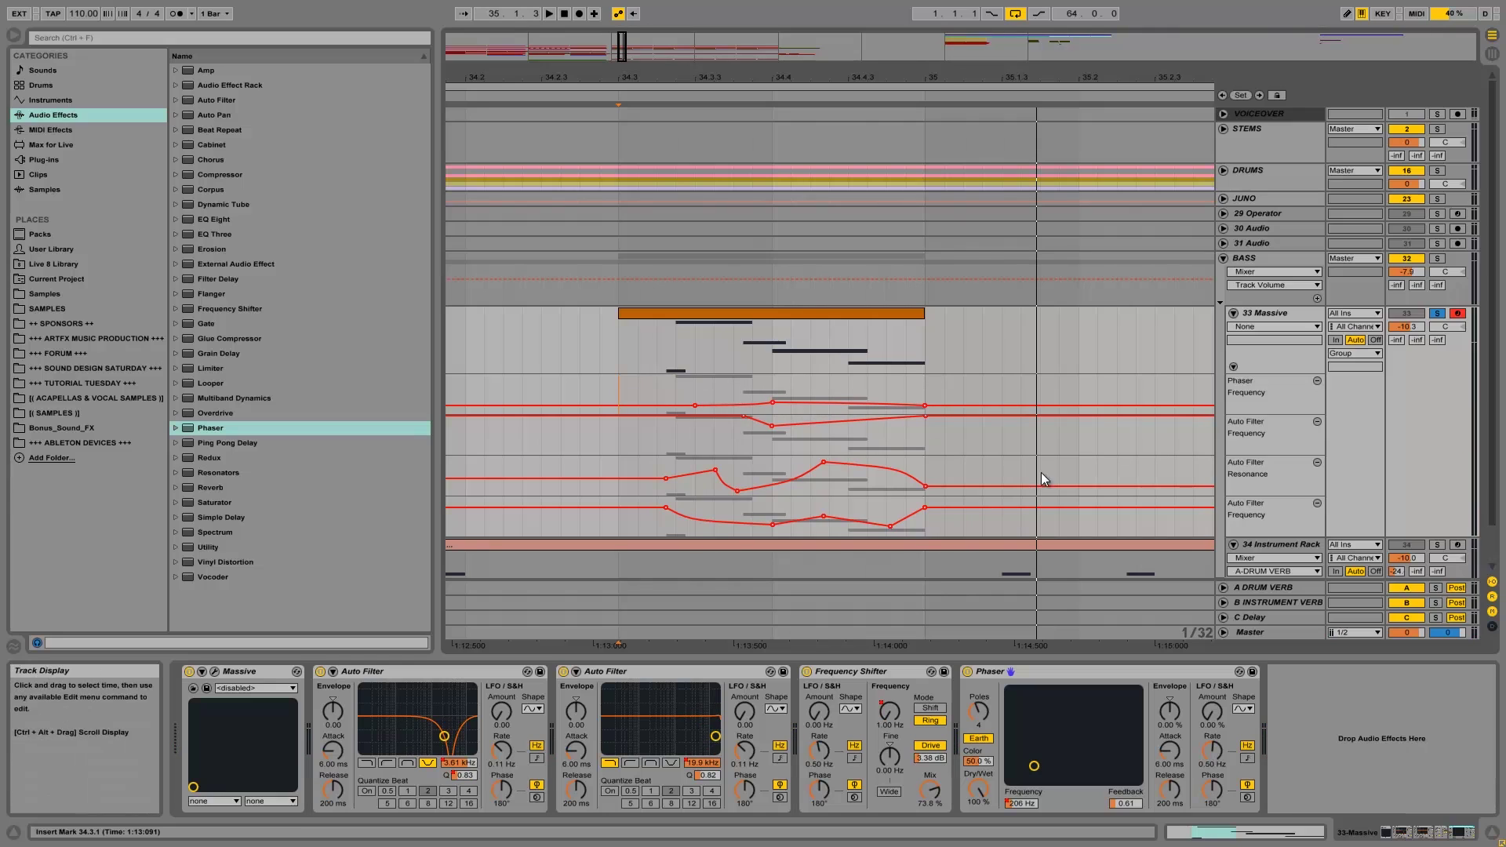
# Step: Automate the Phaser's Dry/Wet with a V-shaped dip from 34.3.4 to 0 % at 34.4, recovering just after 34.4.2
pyautogui.click(980, 799)
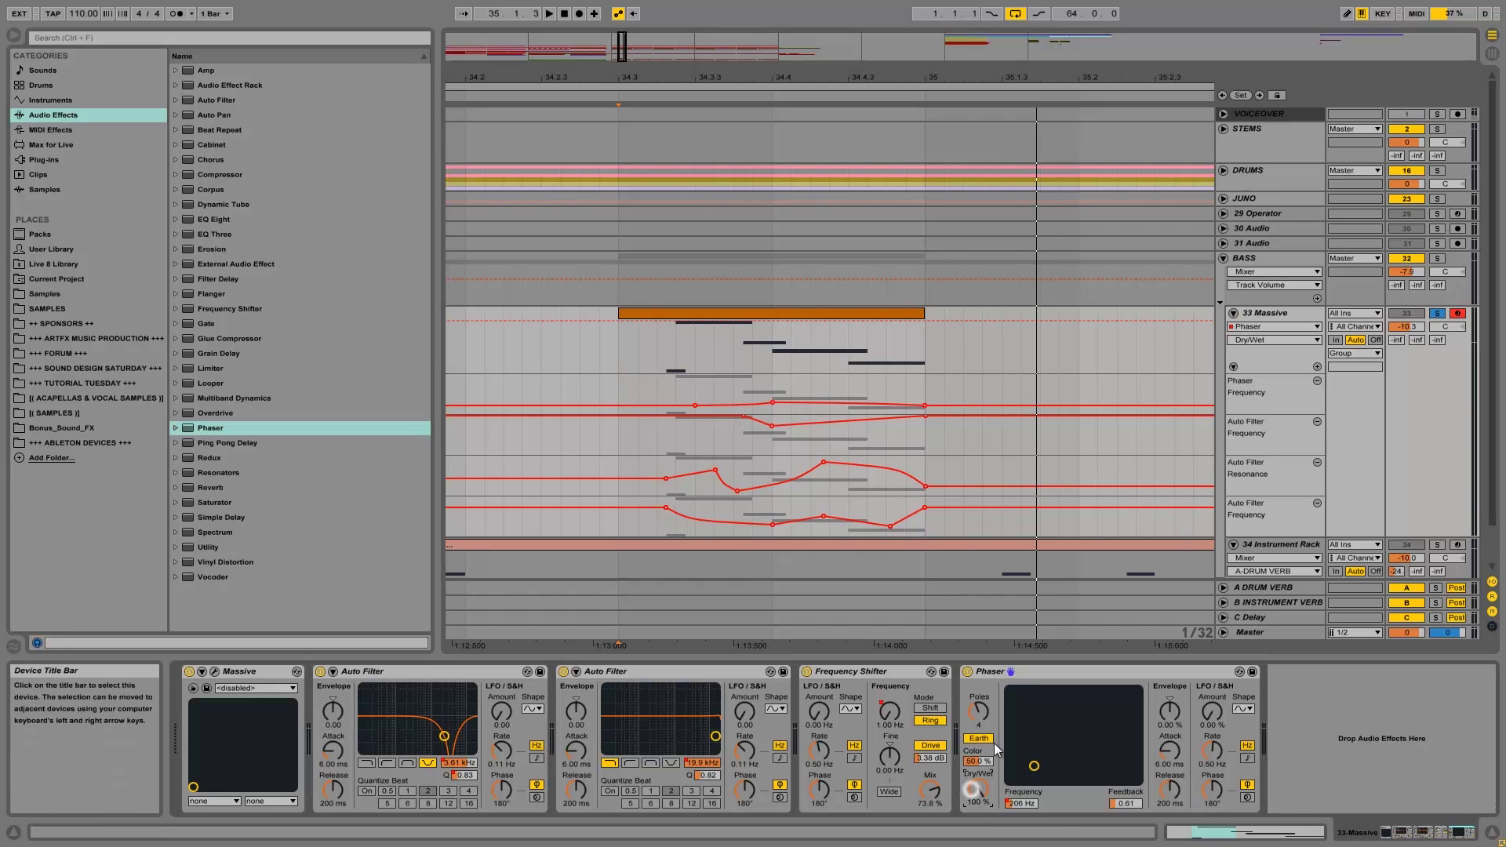
pyautogui.moveTo(736, 336); pyautogui.dragTo(765, 346)
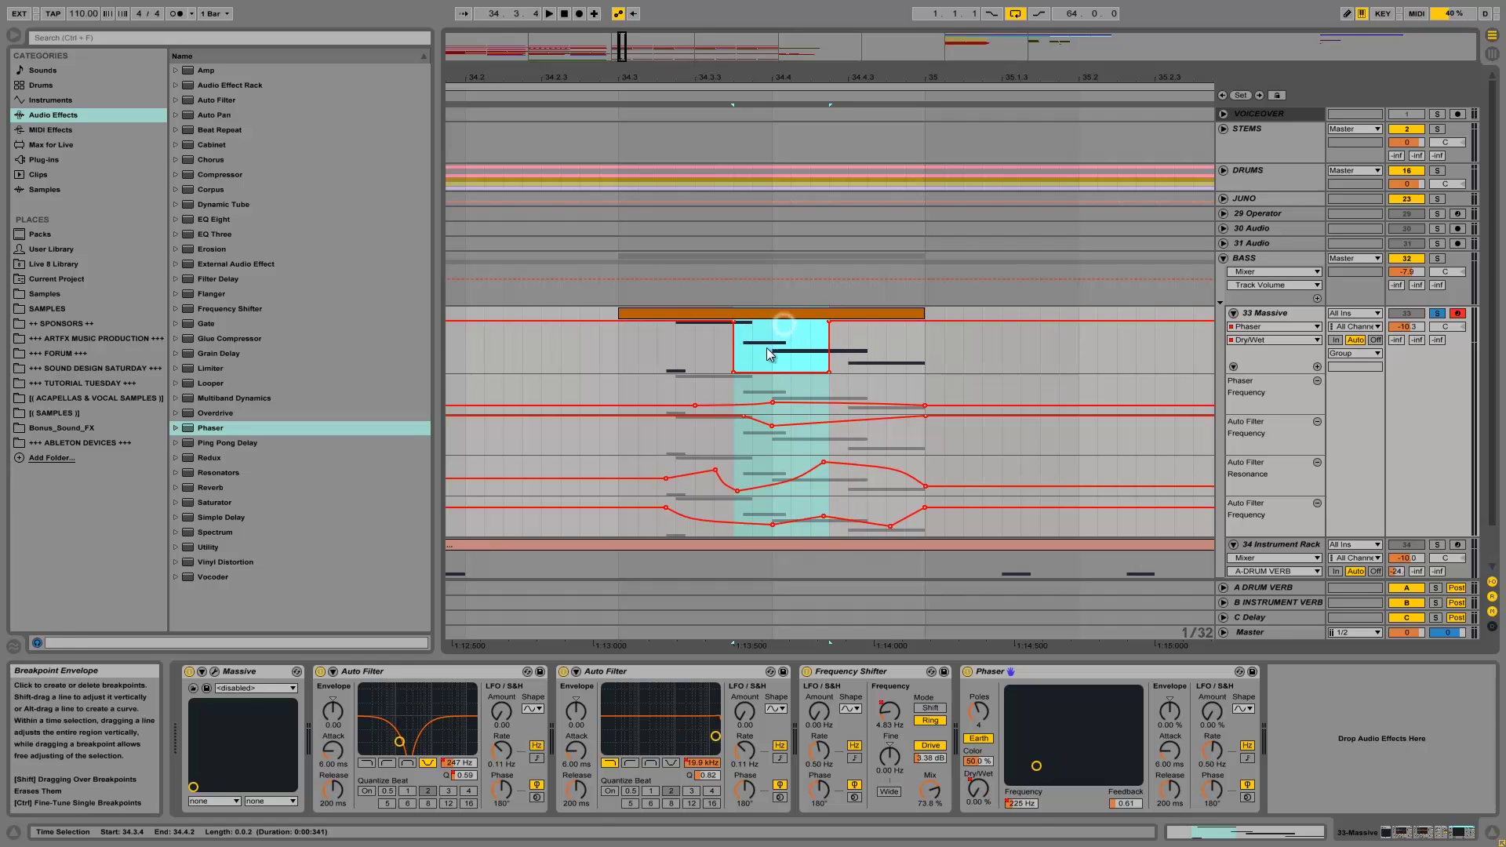
pyautogui.click(733, 371)
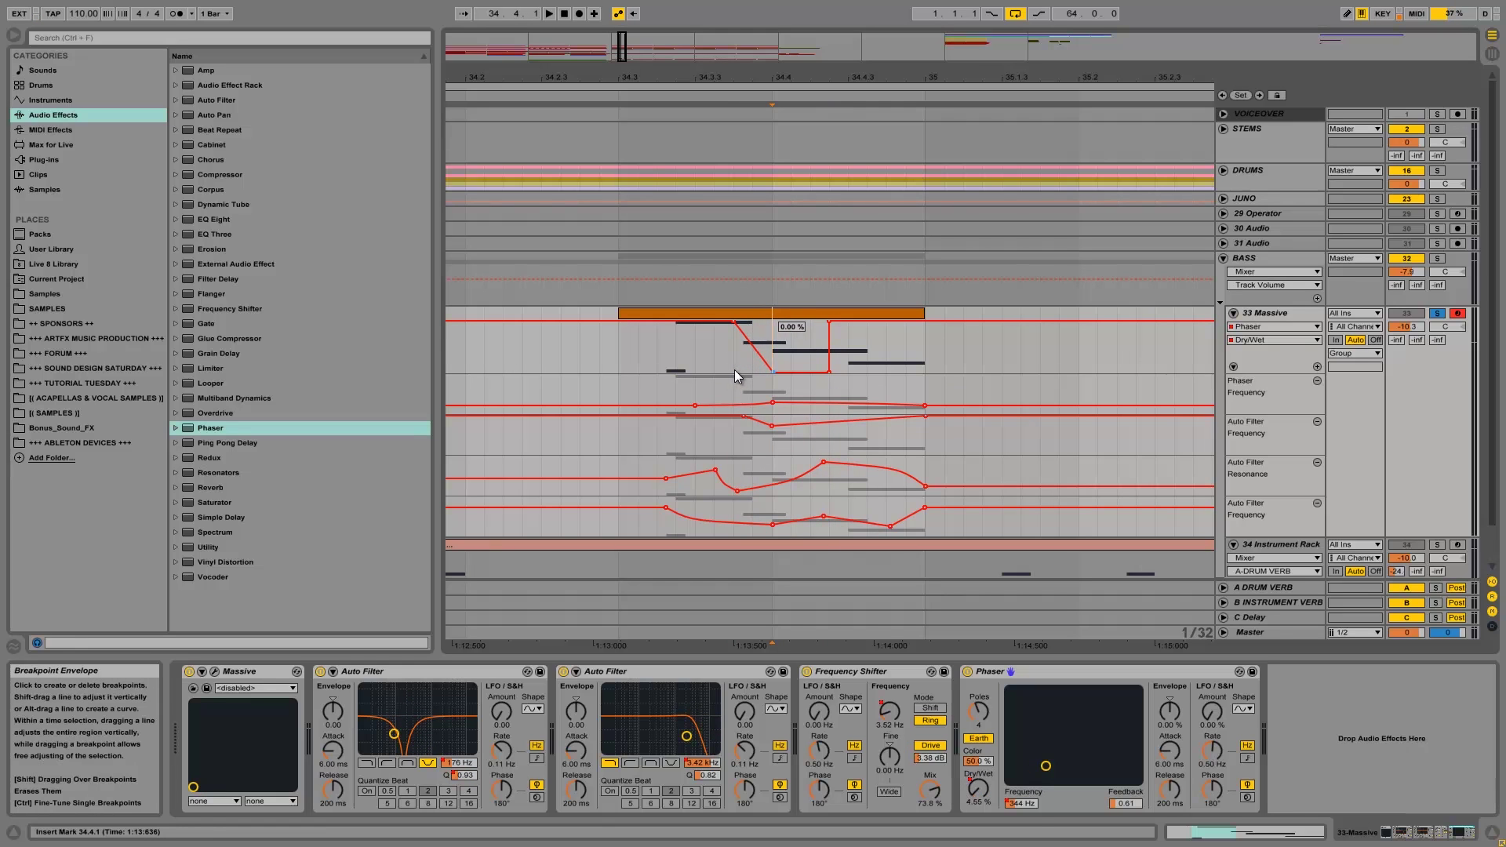
pyautogui.click(830, 372)
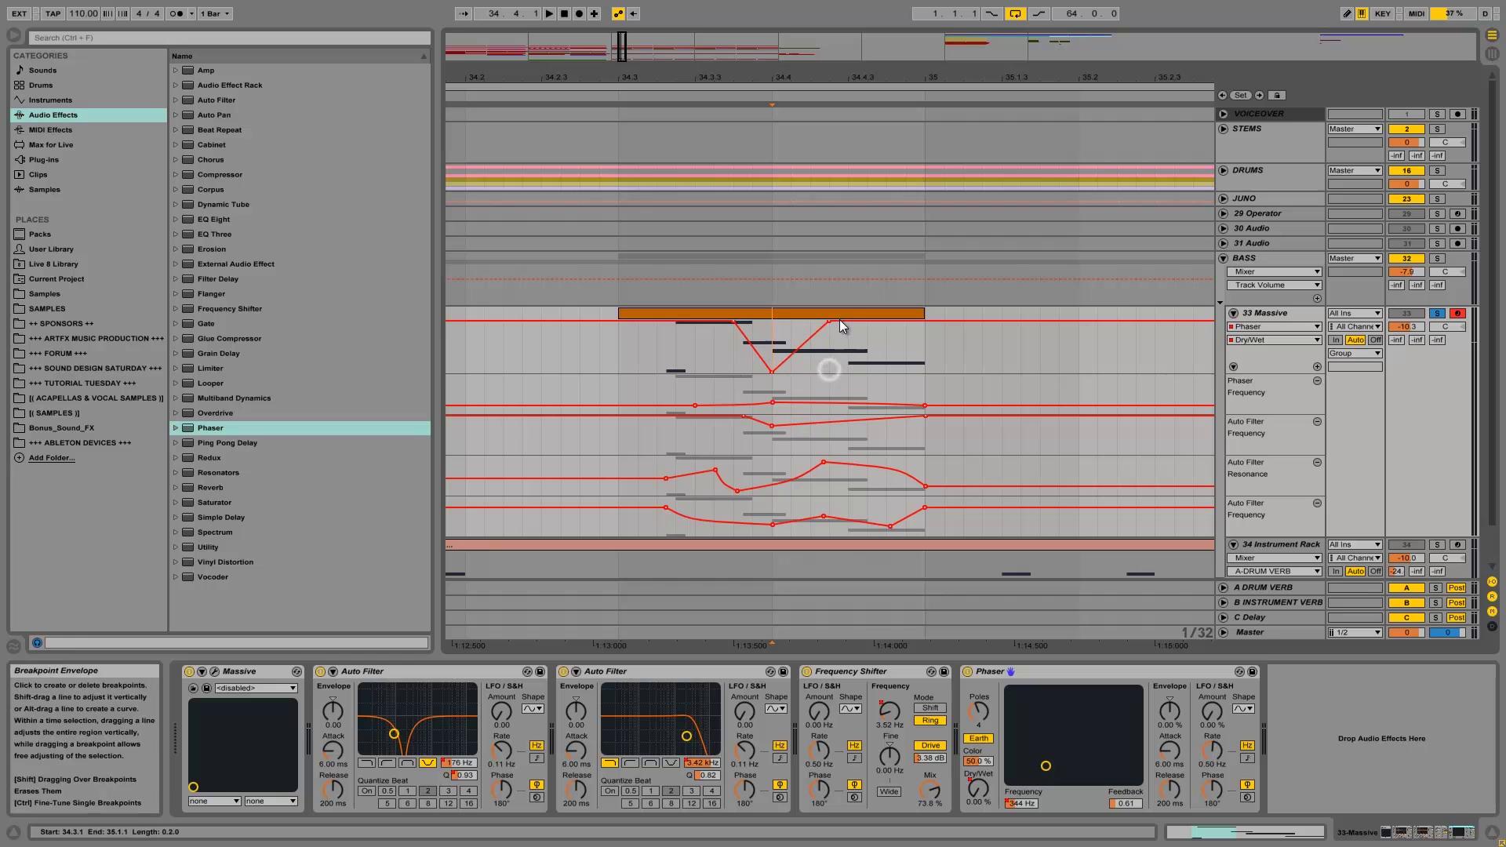
# Step: Lower the Phaser's Dry/Wet level before and after the dip to about 35 % and audition the phrase
pyautogui.moveTo(829, 320); pyautogui.dragTo(829, 346)
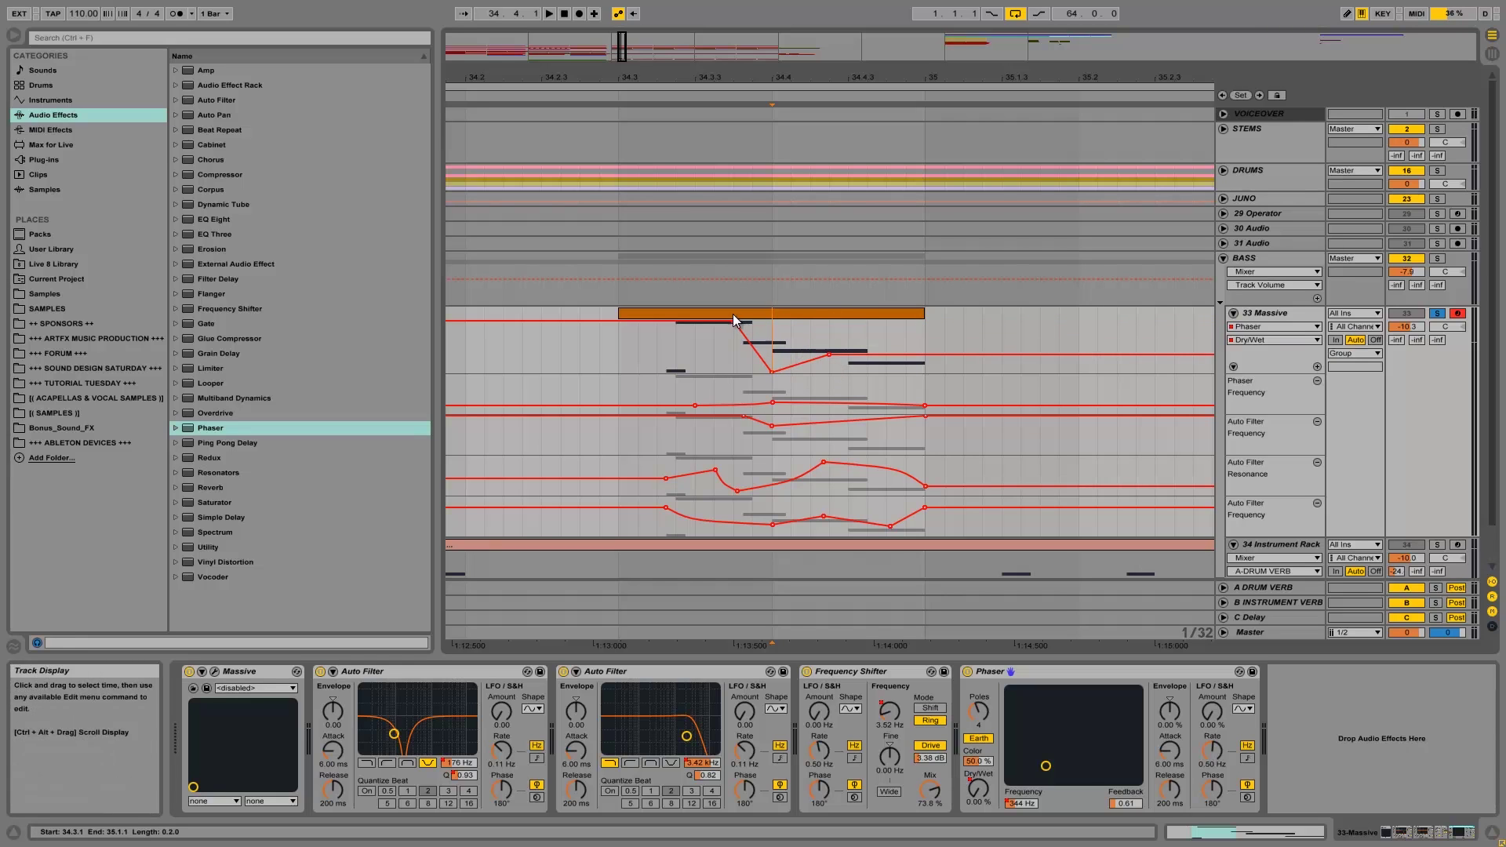
pyautogui.moveTo(734, 323); pyautogui.dragTo(734, 352)
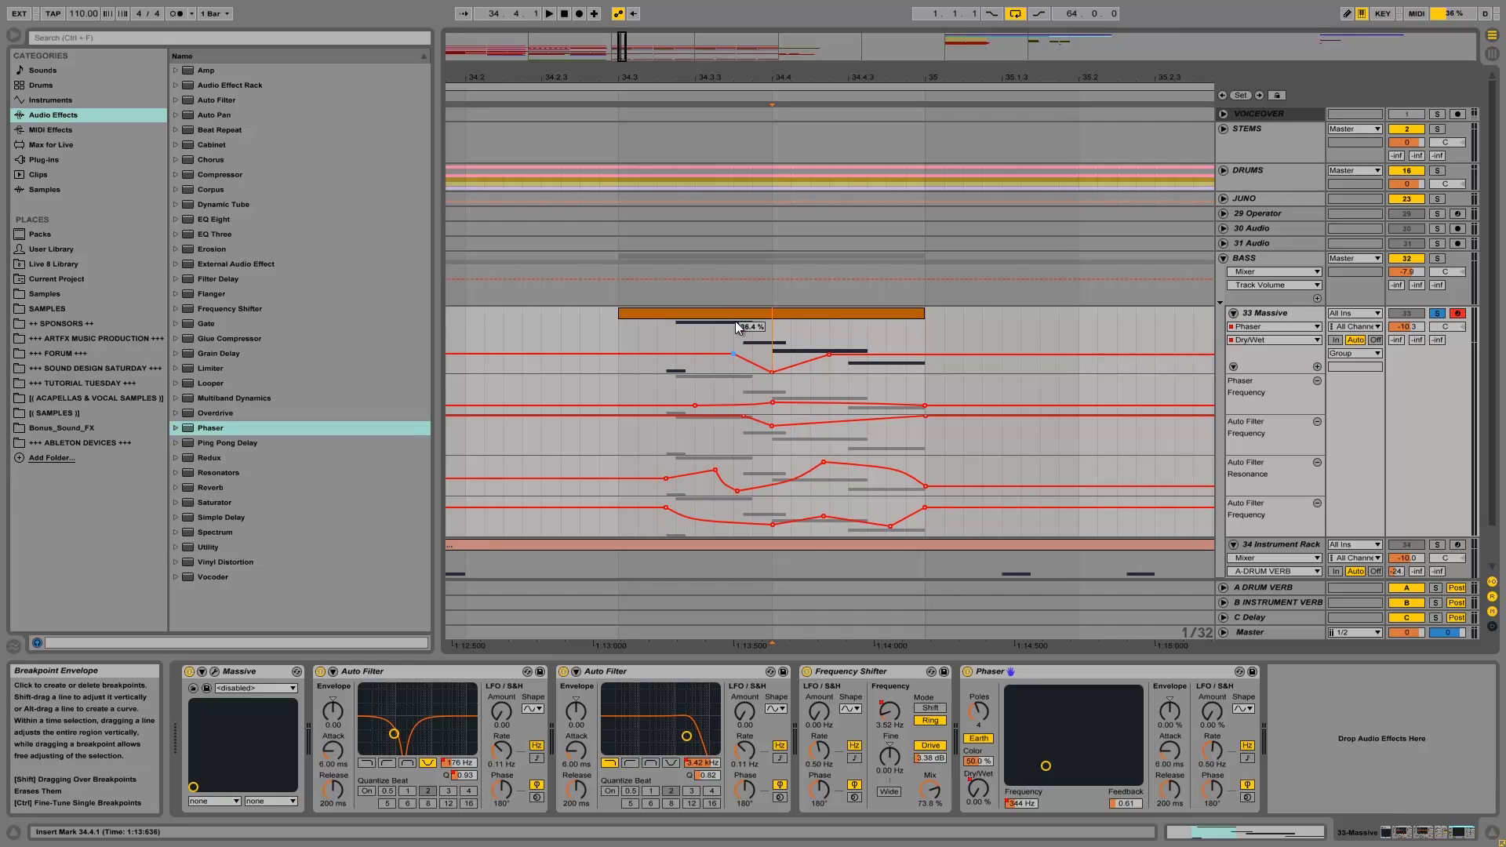
pyautogui.click(618, 333)
pyautogui.press('space')
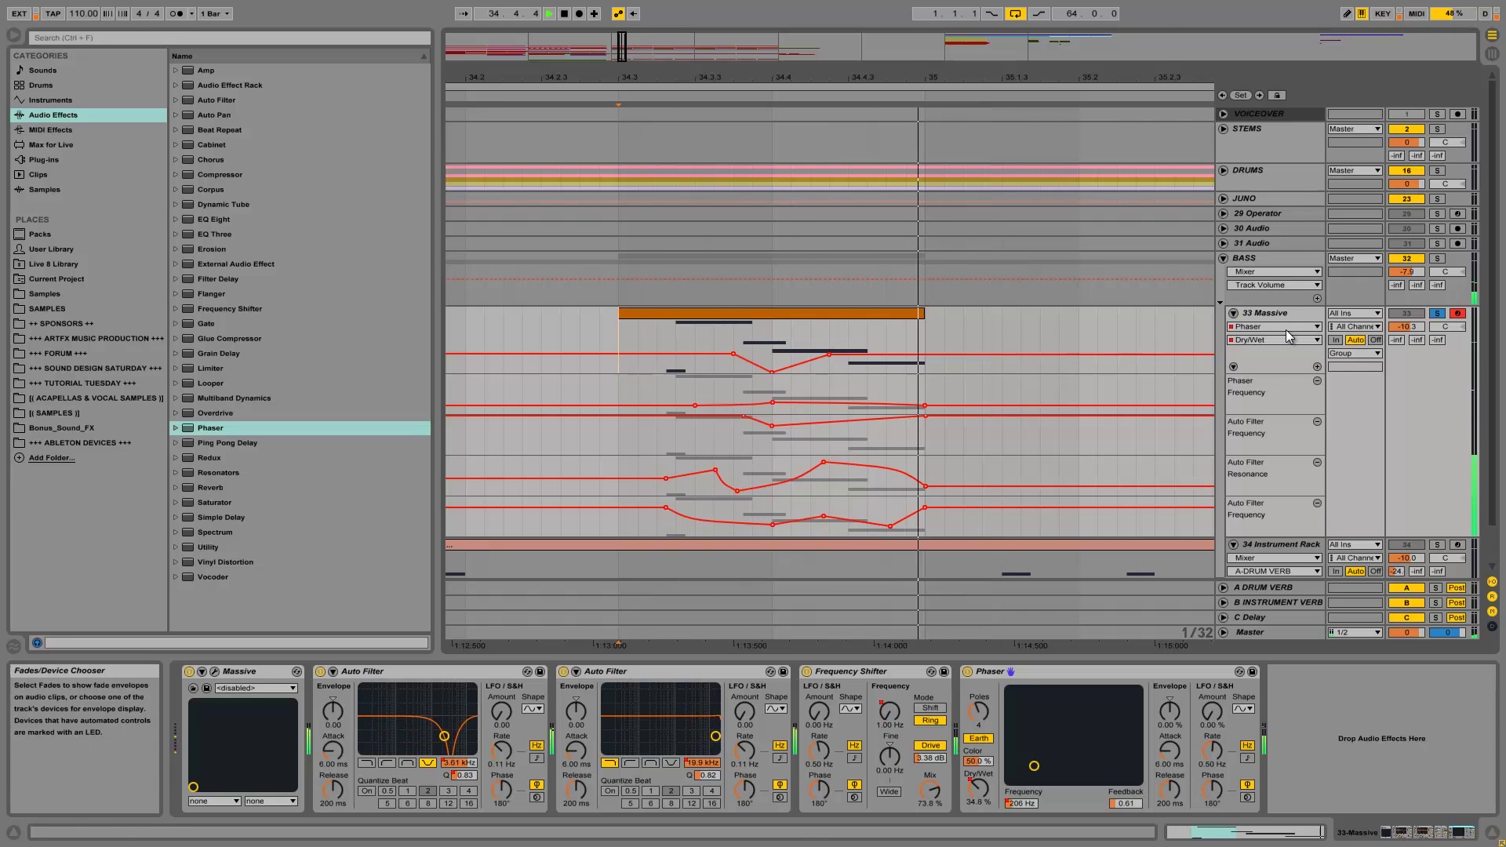
pyautogui.press('space')
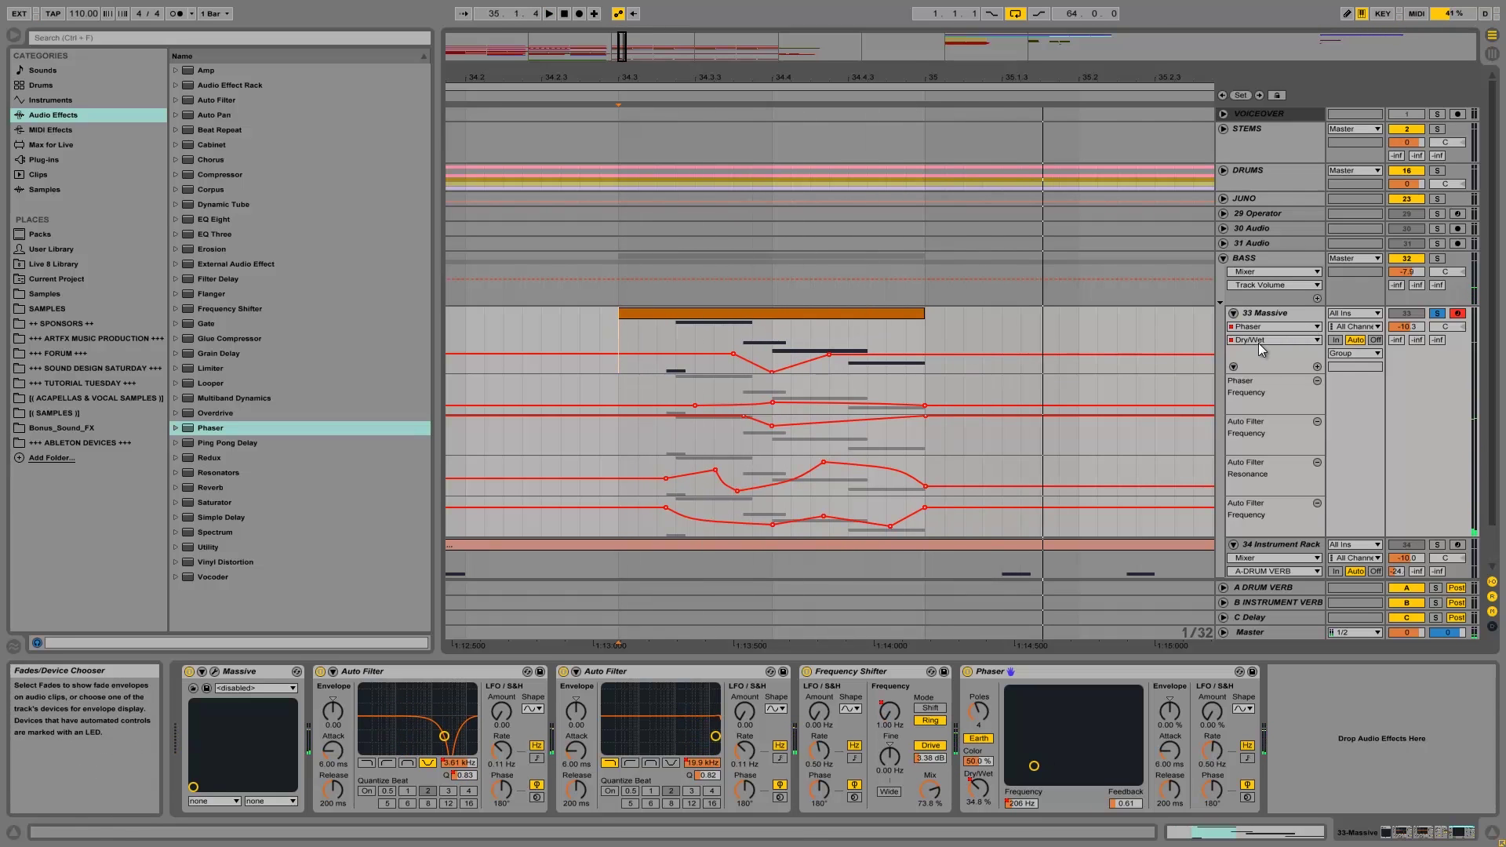
# Step: Compare the phrase with the Phaser bypassed and active, set its Poles to 6, and raise its Color
pyautogui.click(968, 672)
pyautogui.press('space')
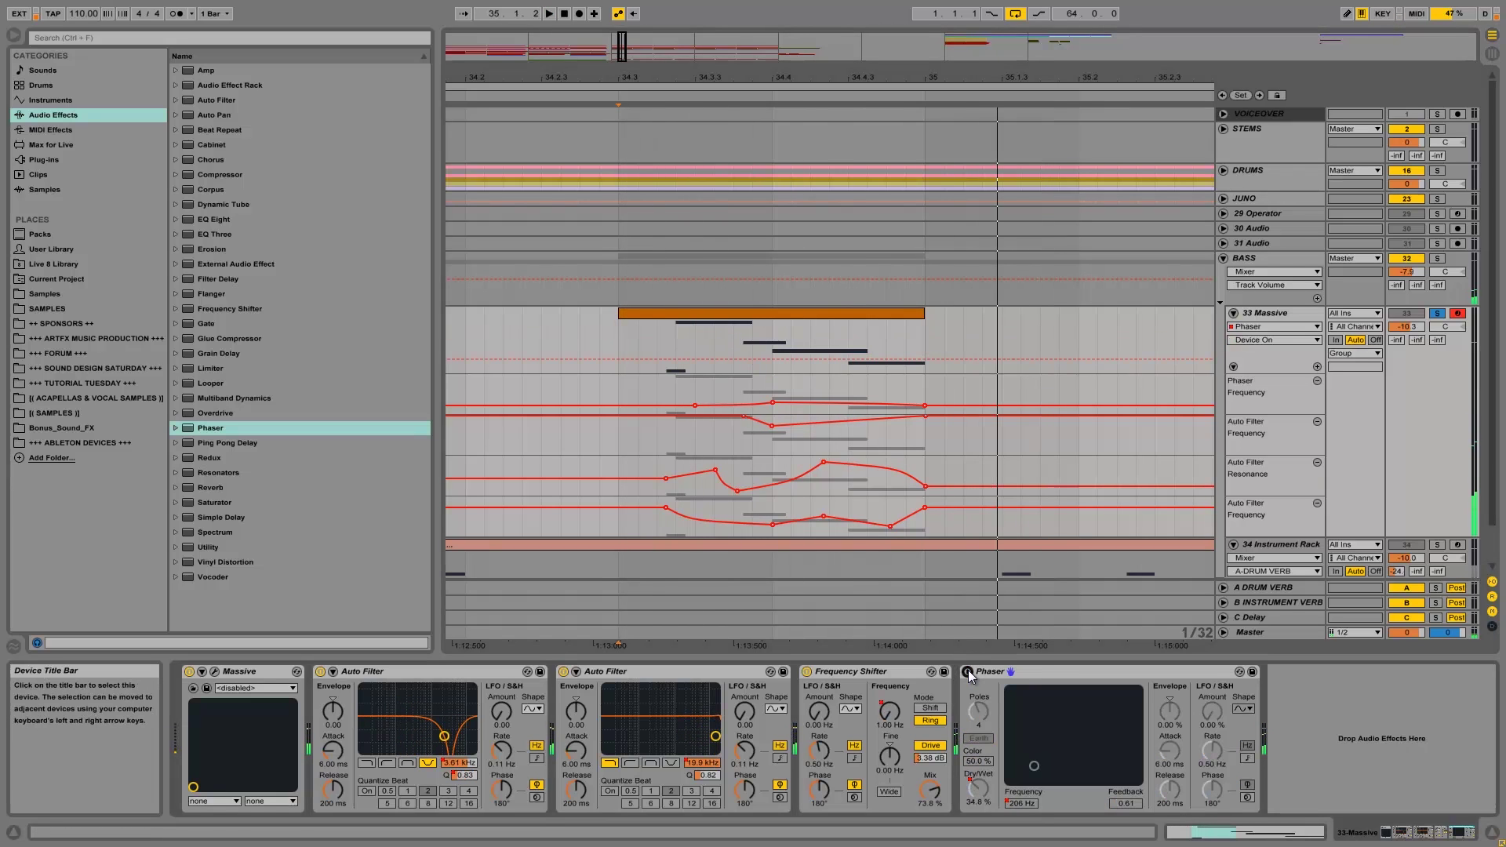
pyautogui.click(968, 672)
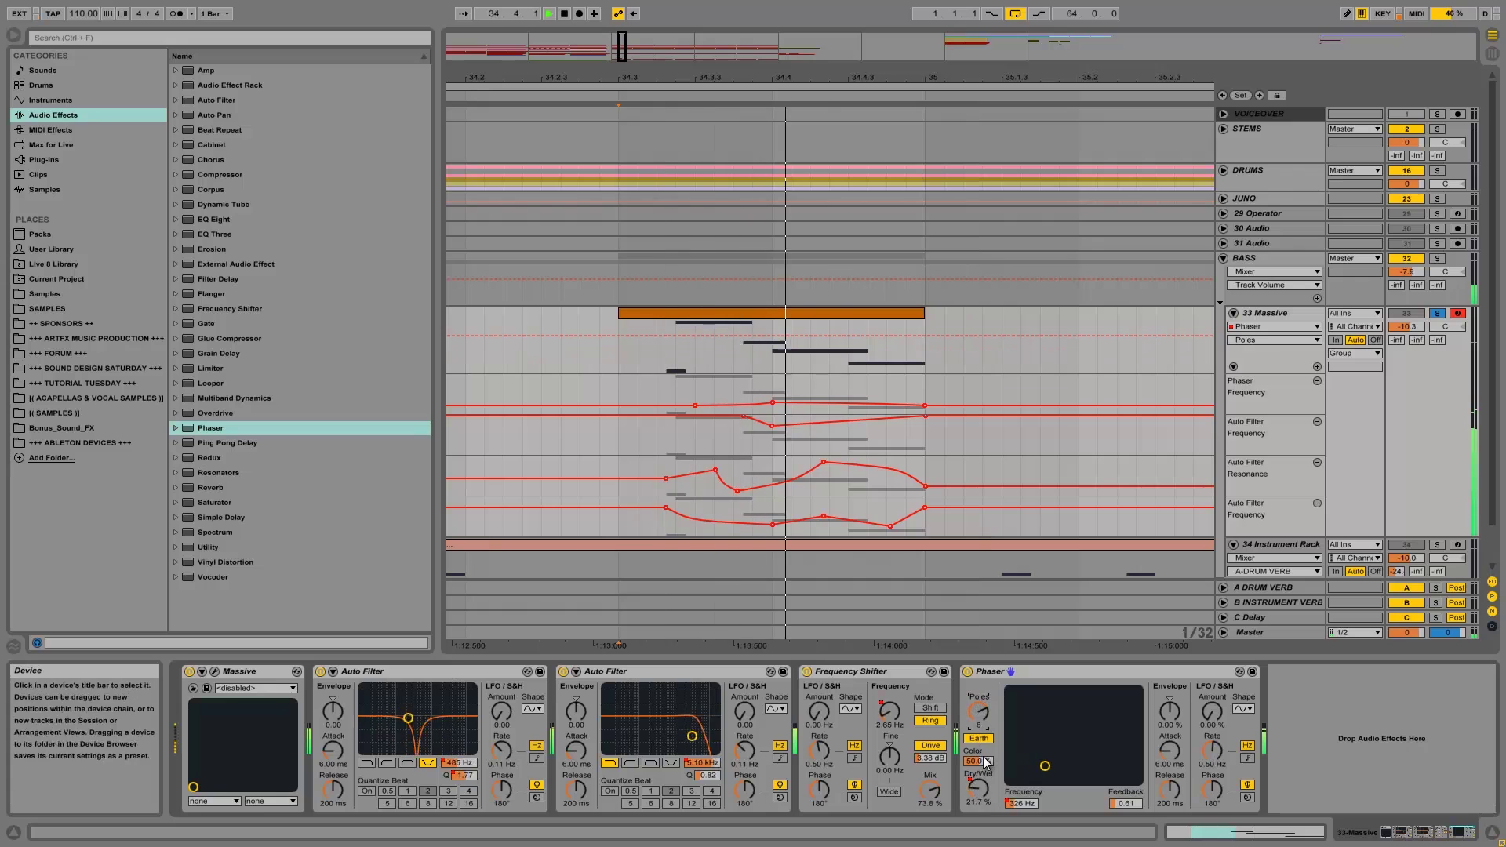
pyautogui.moveTo(987, 775); pyautogui.dragTo(988, 771)
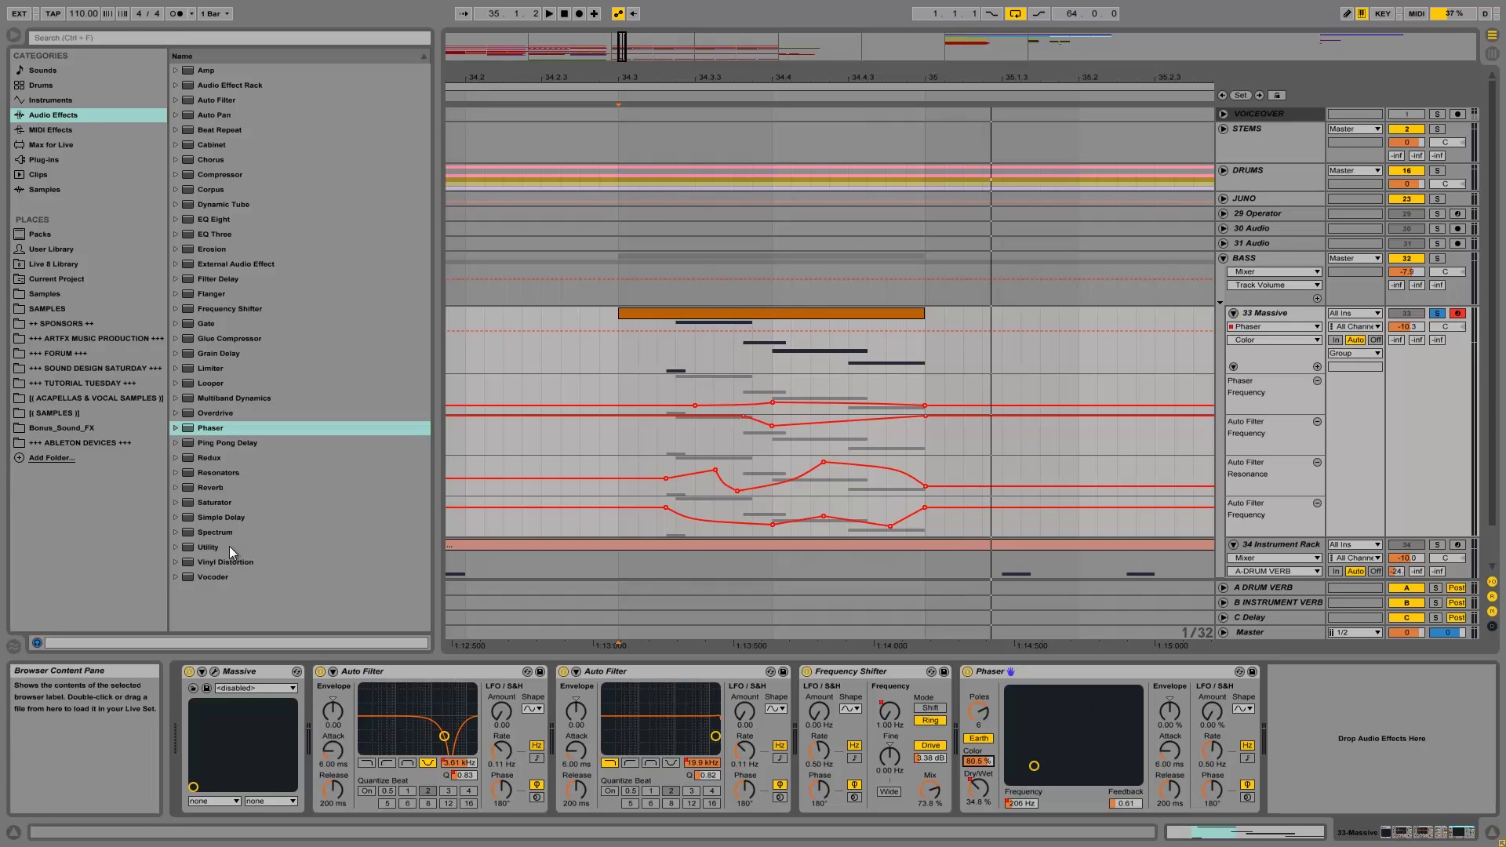
# Step: Add a Saturator after the Phaser with 2.86 dB Drive and the Waveshaper curve type
pyautogui.click(214, 502)
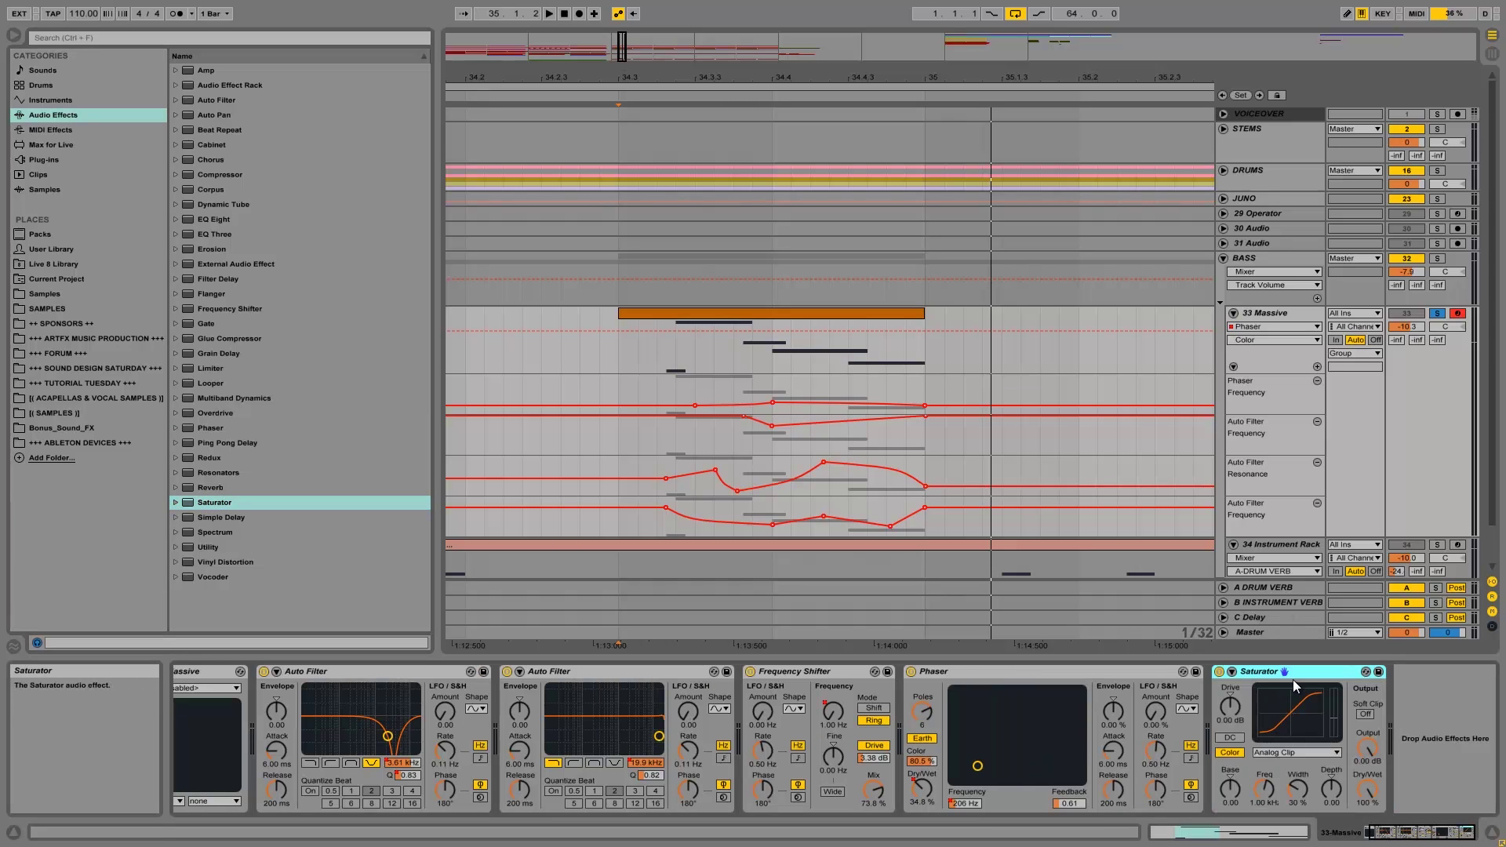
pyautogui.click(1230, 711)
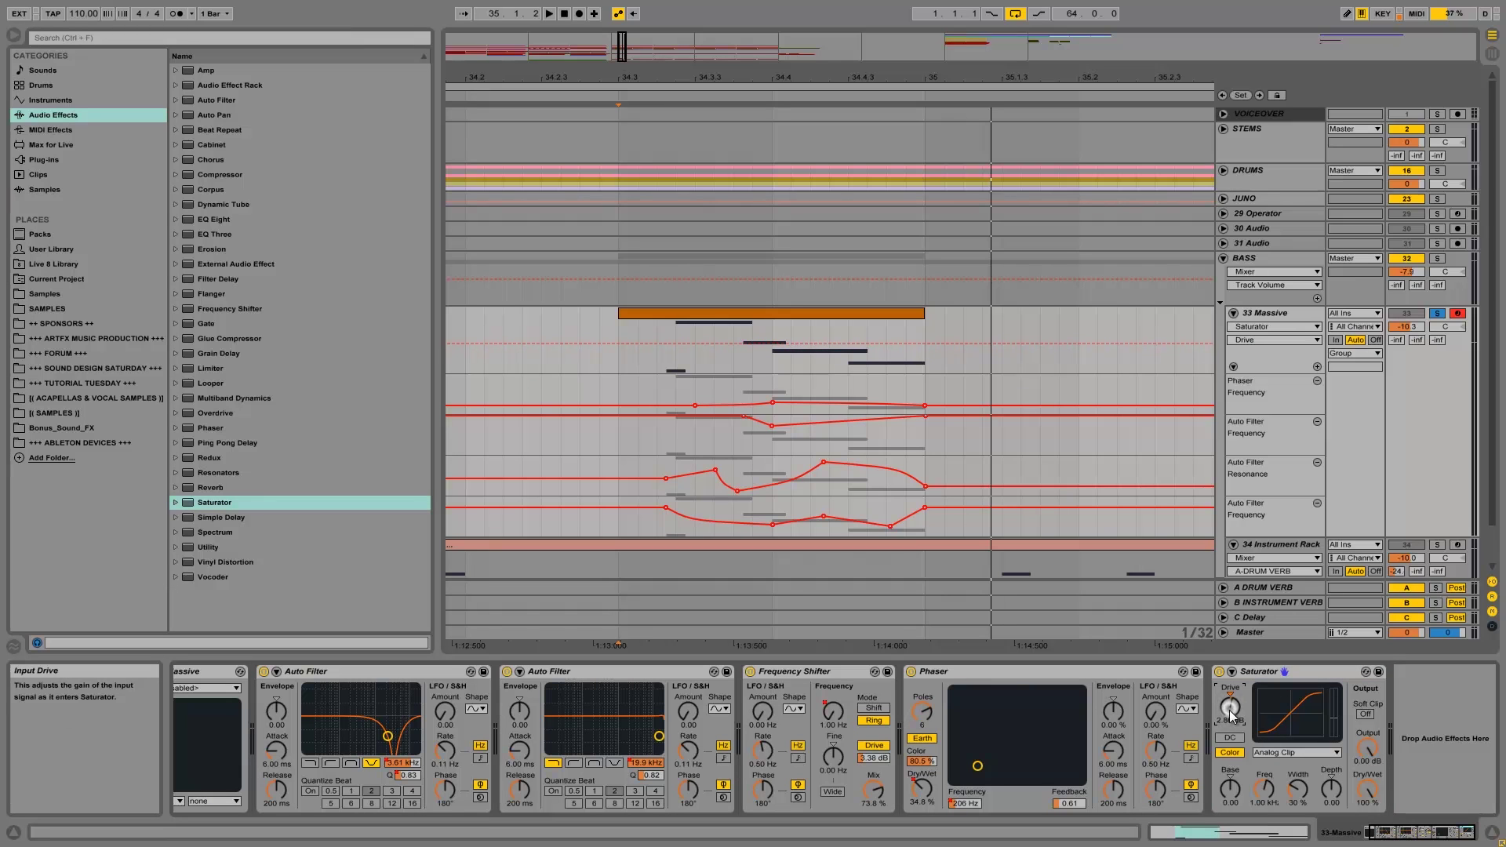
pyautogui.click(1281, 755)
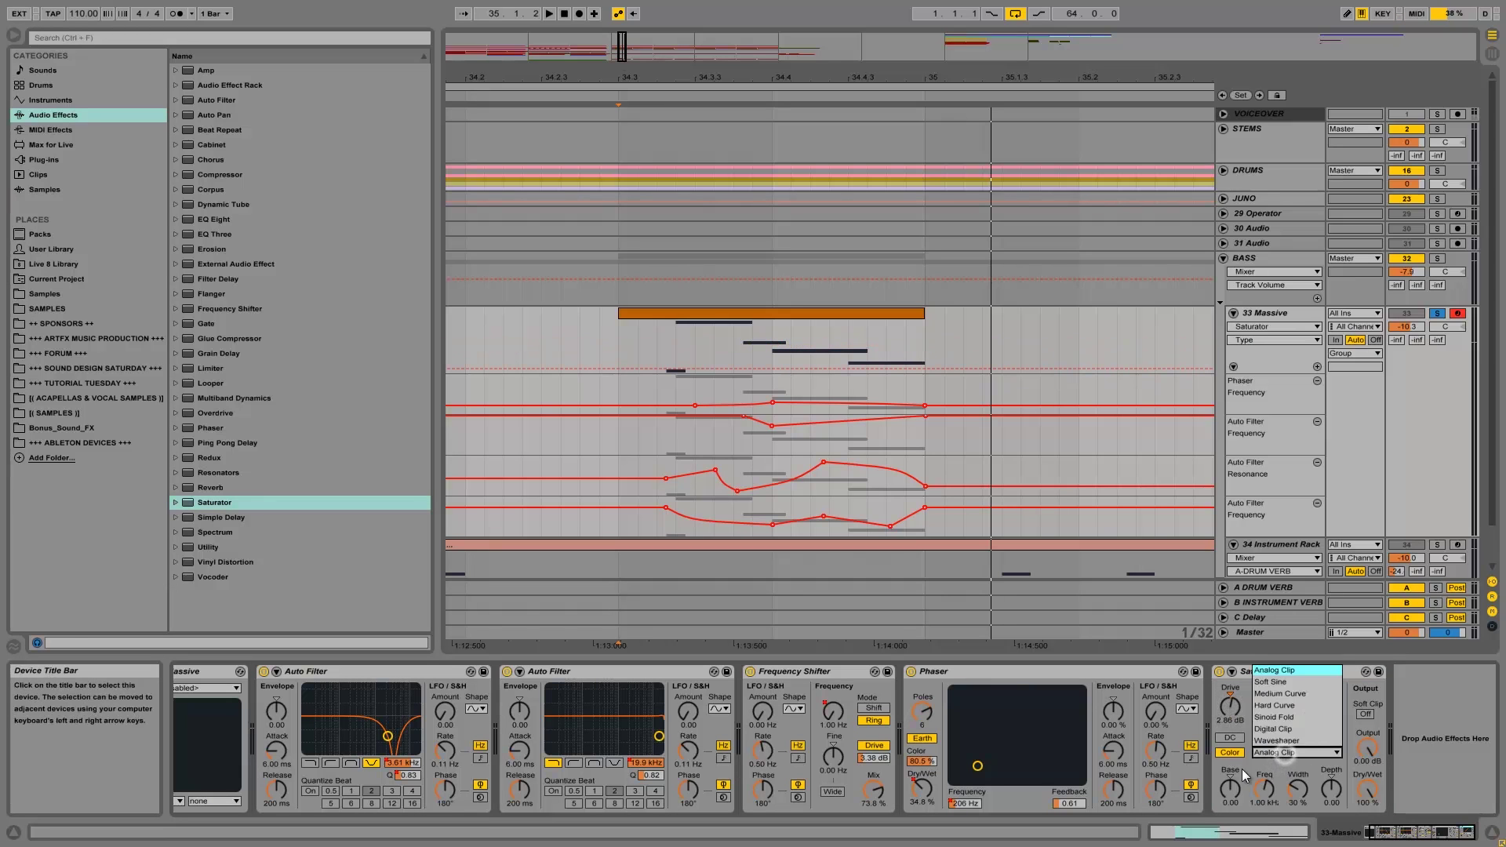
pyautogui.click(1316, 738)
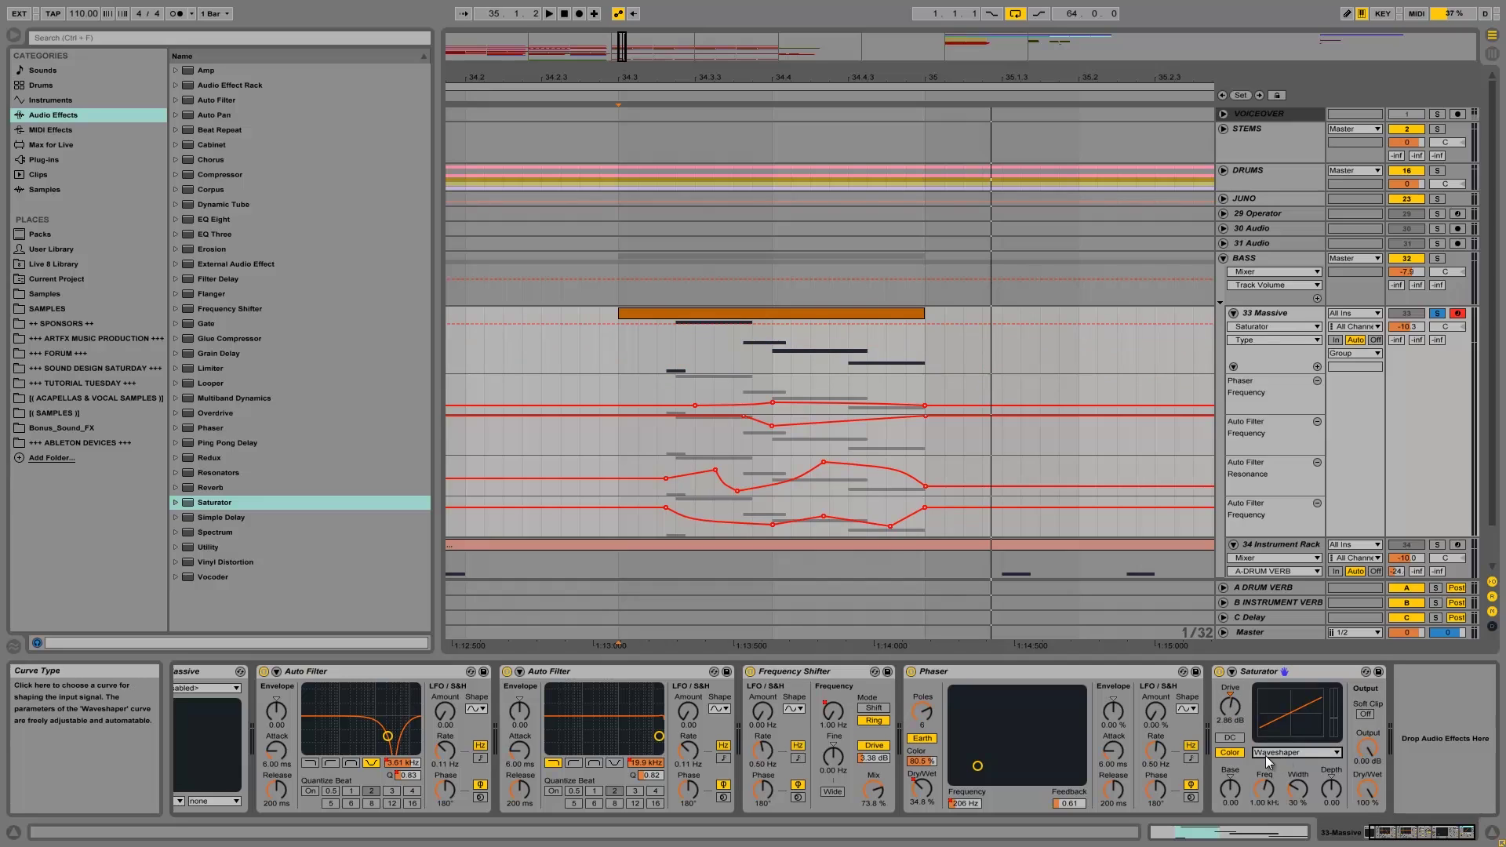
# Step: Reveal the Saturator's Waveshaper parameters, set the Waveshaper Depth to 43.0 %, and audition the phrase
pyautogui.click(1233, 672)
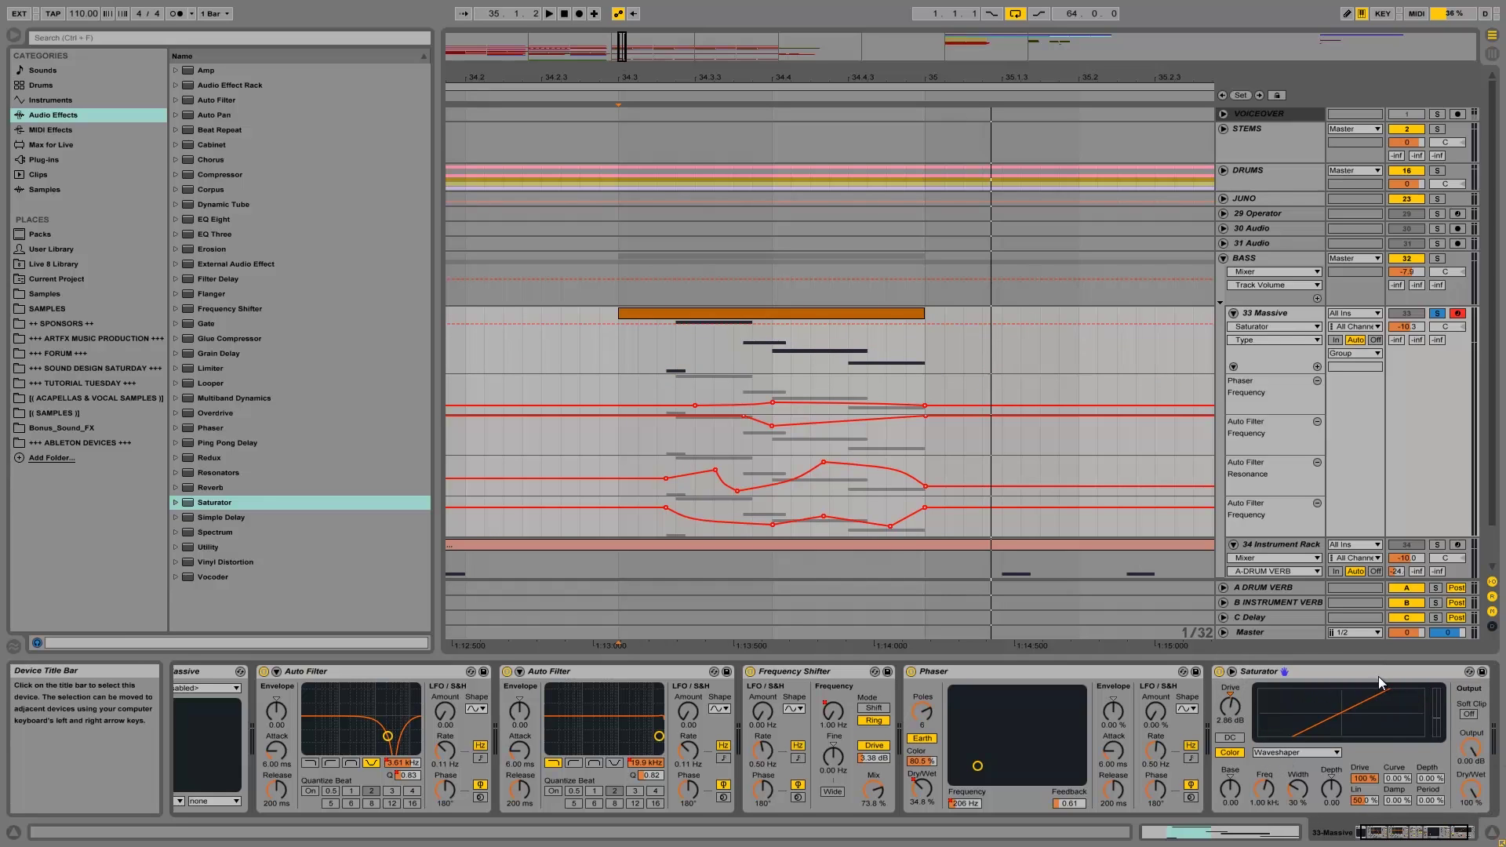
pyautogui.click(1433, 829)
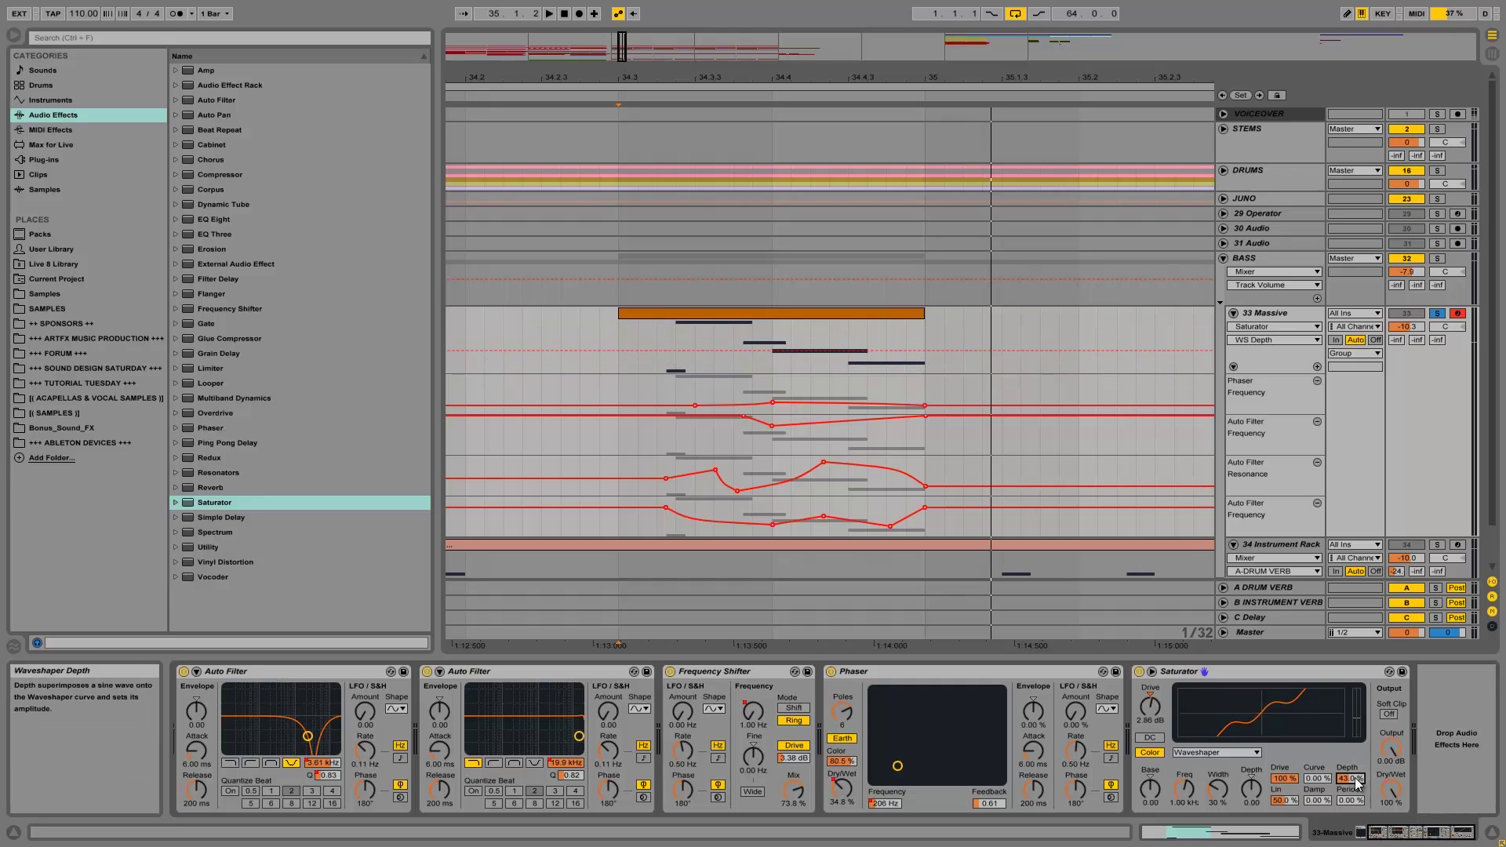
pyautogui.press('space')
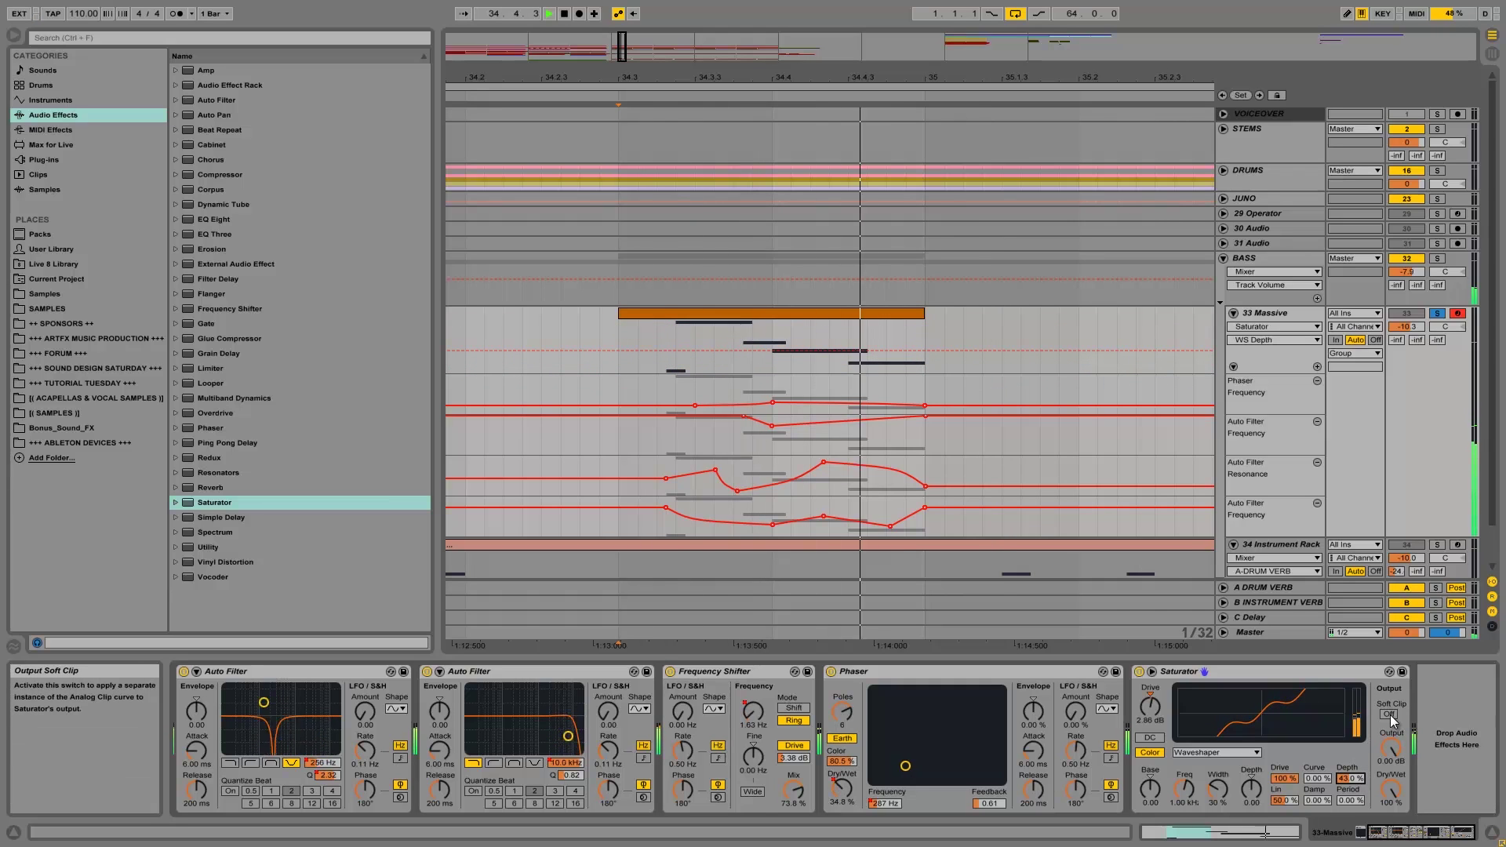
pyautogui.press('space')
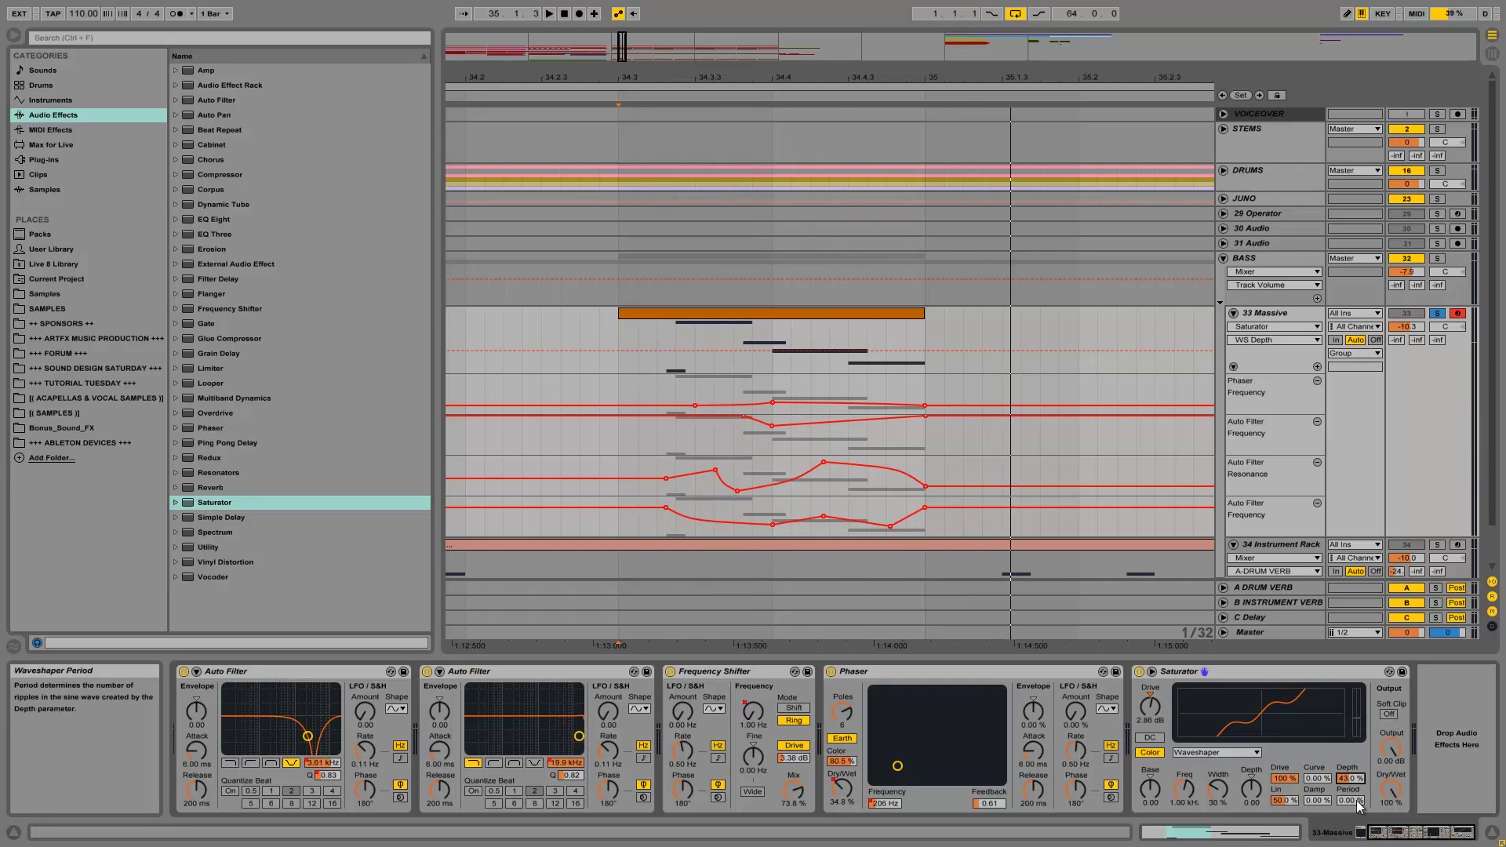
# Step: Set the Saturator's Color Depth to -9.90, Base to -29.1 and Frequency to 495 Hz while auditioning the phrase
pyautogui.press('space')
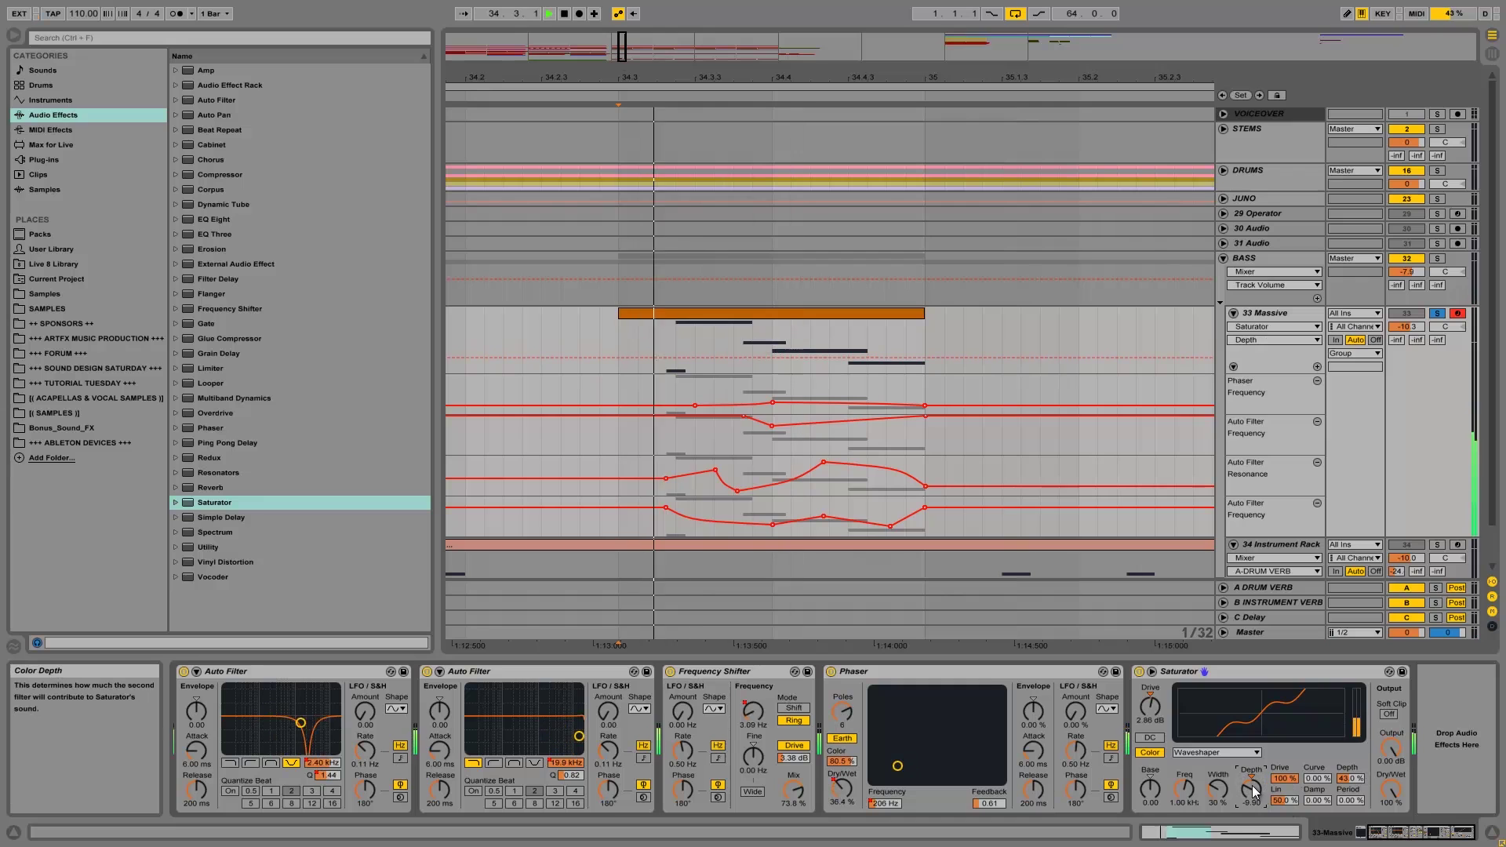
pyautogui.moveTo(1151, 791); pyautogui.dragTo(1151, 808)
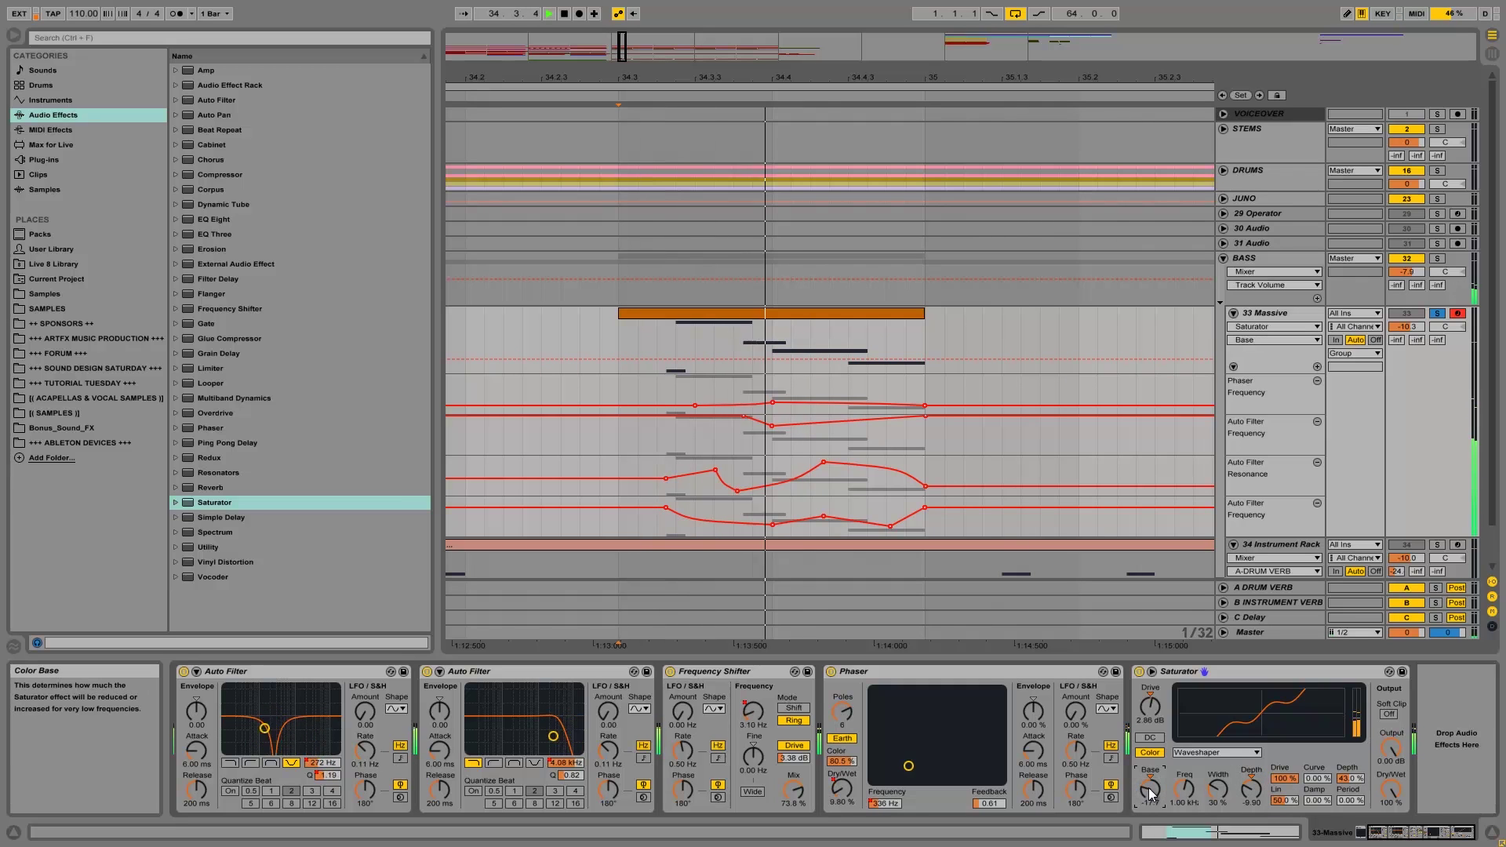
pyautogui.press('space')
pyautogui.press('space')
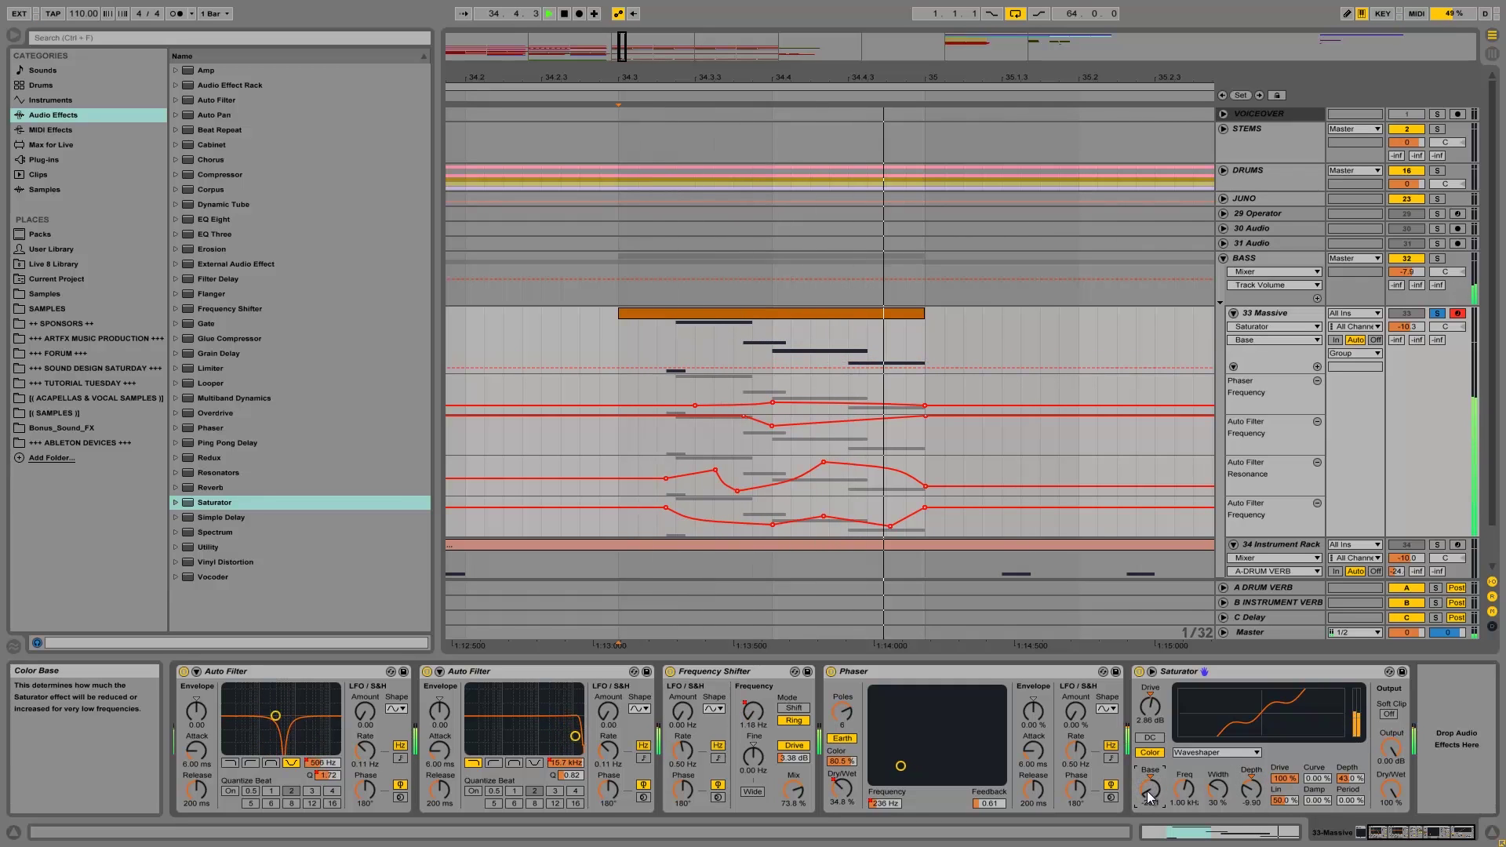
pyautogui.press('space')
pyautogui.moveTo(1189, 790); pyautogui.dragTo(1188, 773)
# Step: Set the Saturator's Waveshaper Lin to 57.8 %, Depth to 40.6 %, Period to 1.56 % and Curve to 12.5 % while auditioning
pyautogui.moveTo(1320, 802); pyautogui.dragTo(1293, 799)
pyautogui.press('space')
pyautogui.press('space')
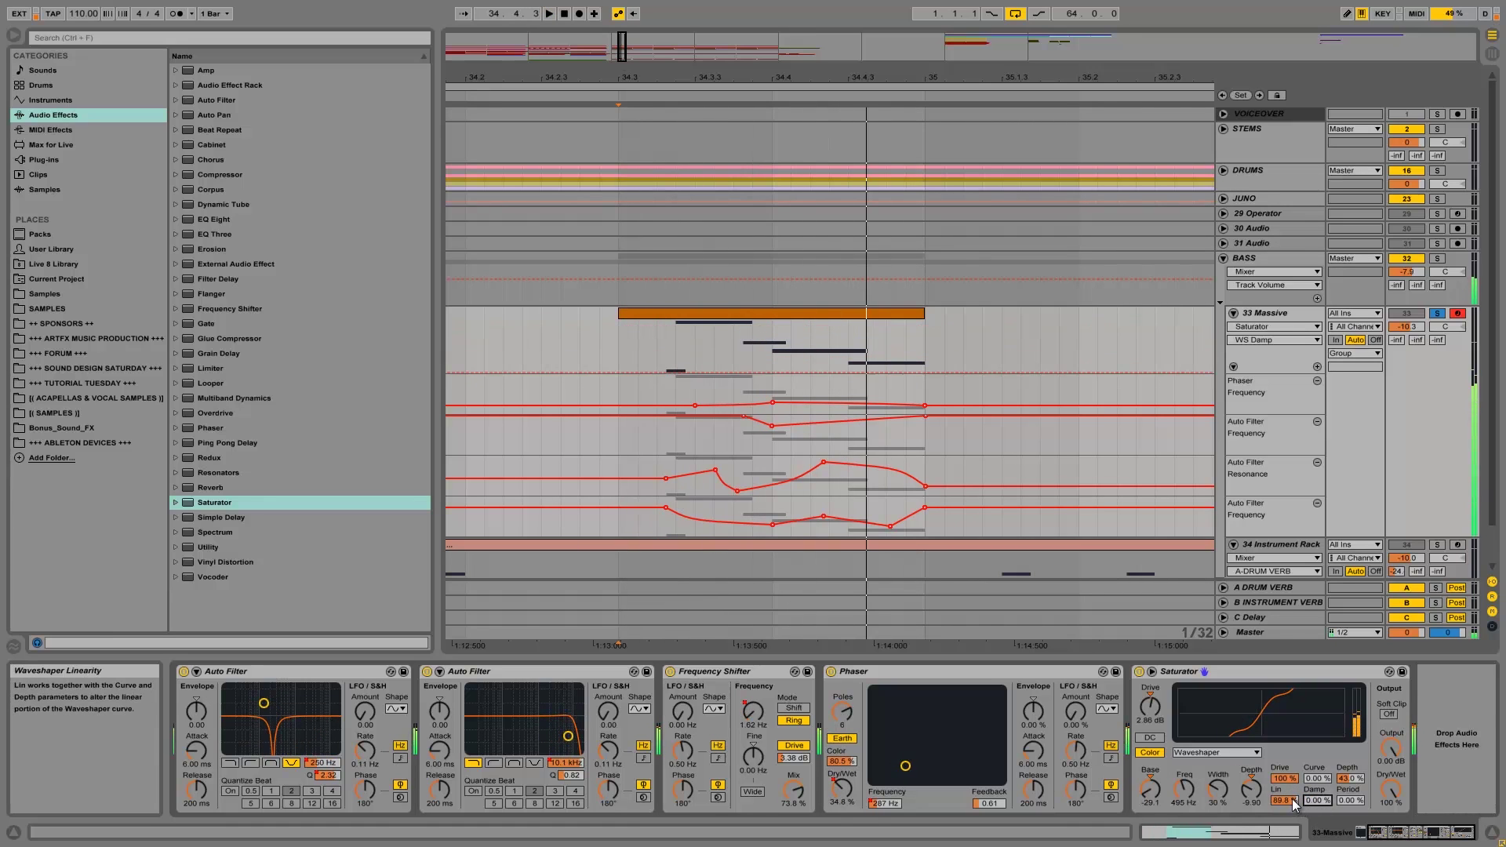
pyautogui.moveTo(1294, 806); pyautogui.dragTo(1353, 787)
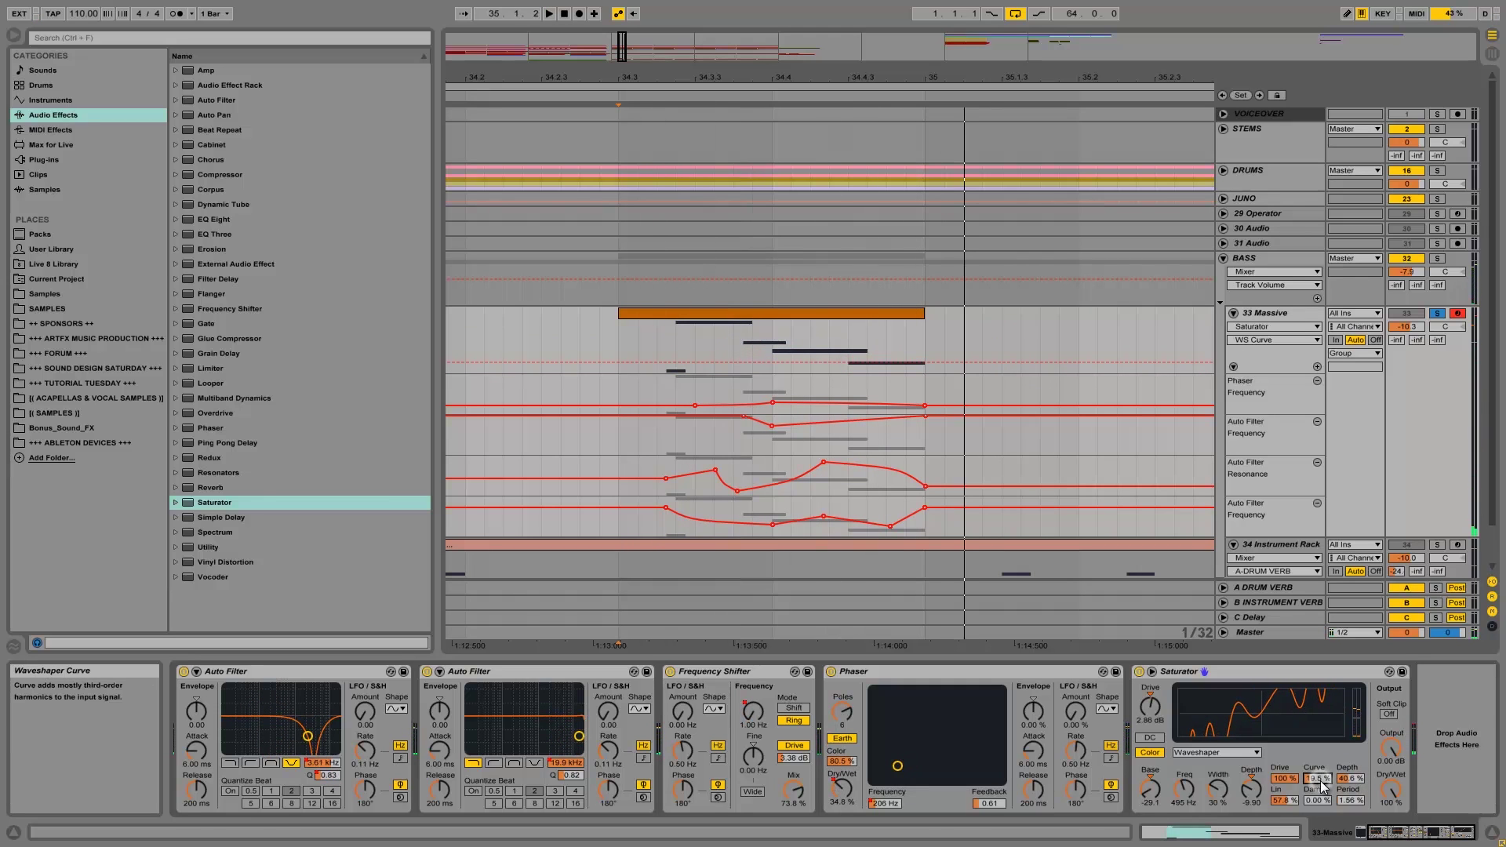
pyautogui.moveTo(1323, 787); pyautogui.dragTo(1323, 789)
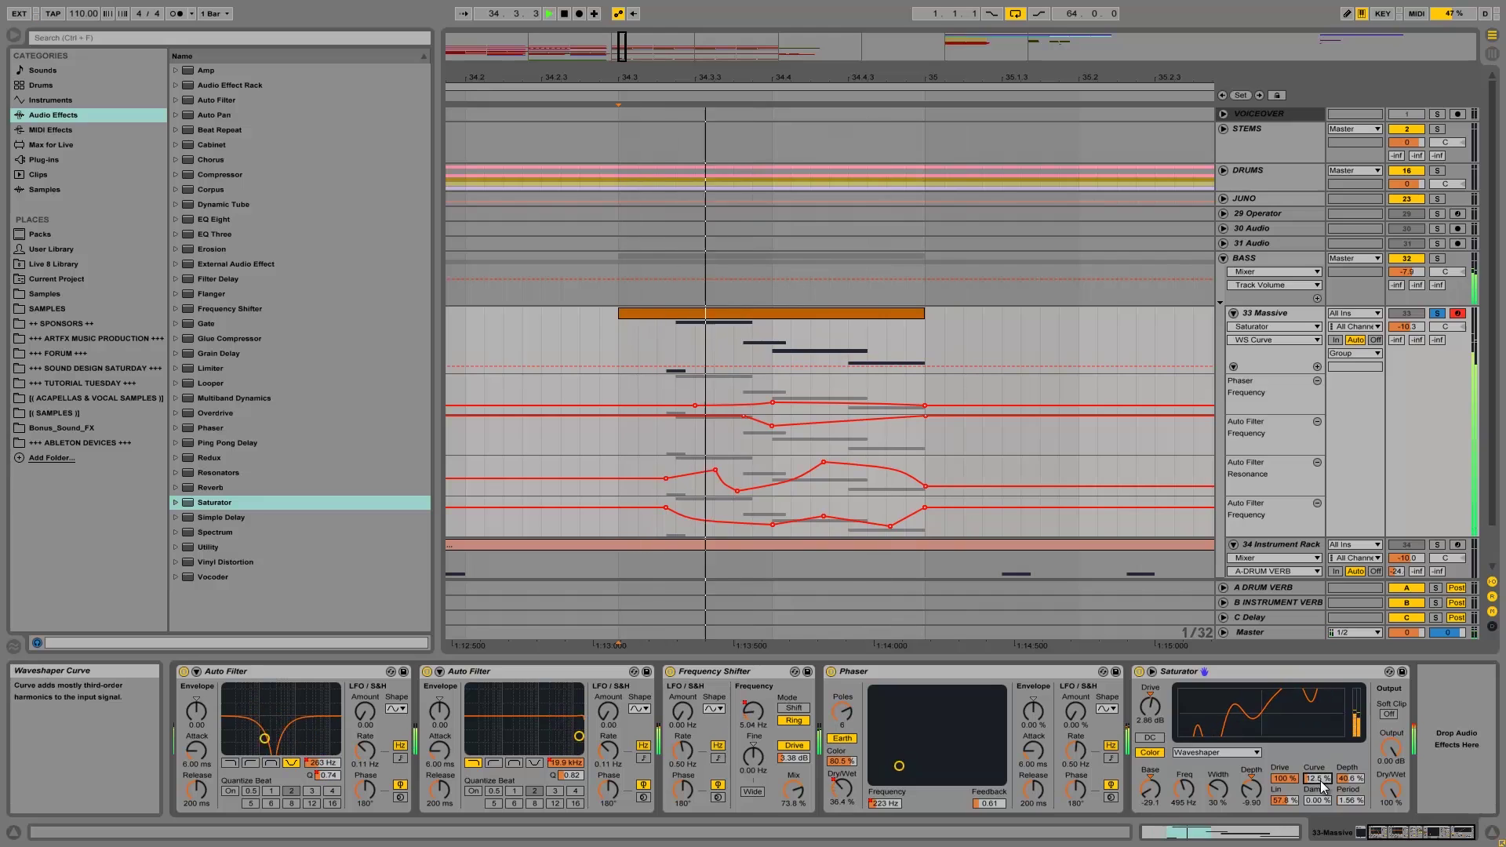
# Step: Set the Saturator's Color Base to -17.1, Frequency to 1.68 kHz and Waveshaper Drive to 68.8 %, and enable Soft Clip
pyautogui.moveTo(1150, 794); pyautogui.dragTo(1154, 796)
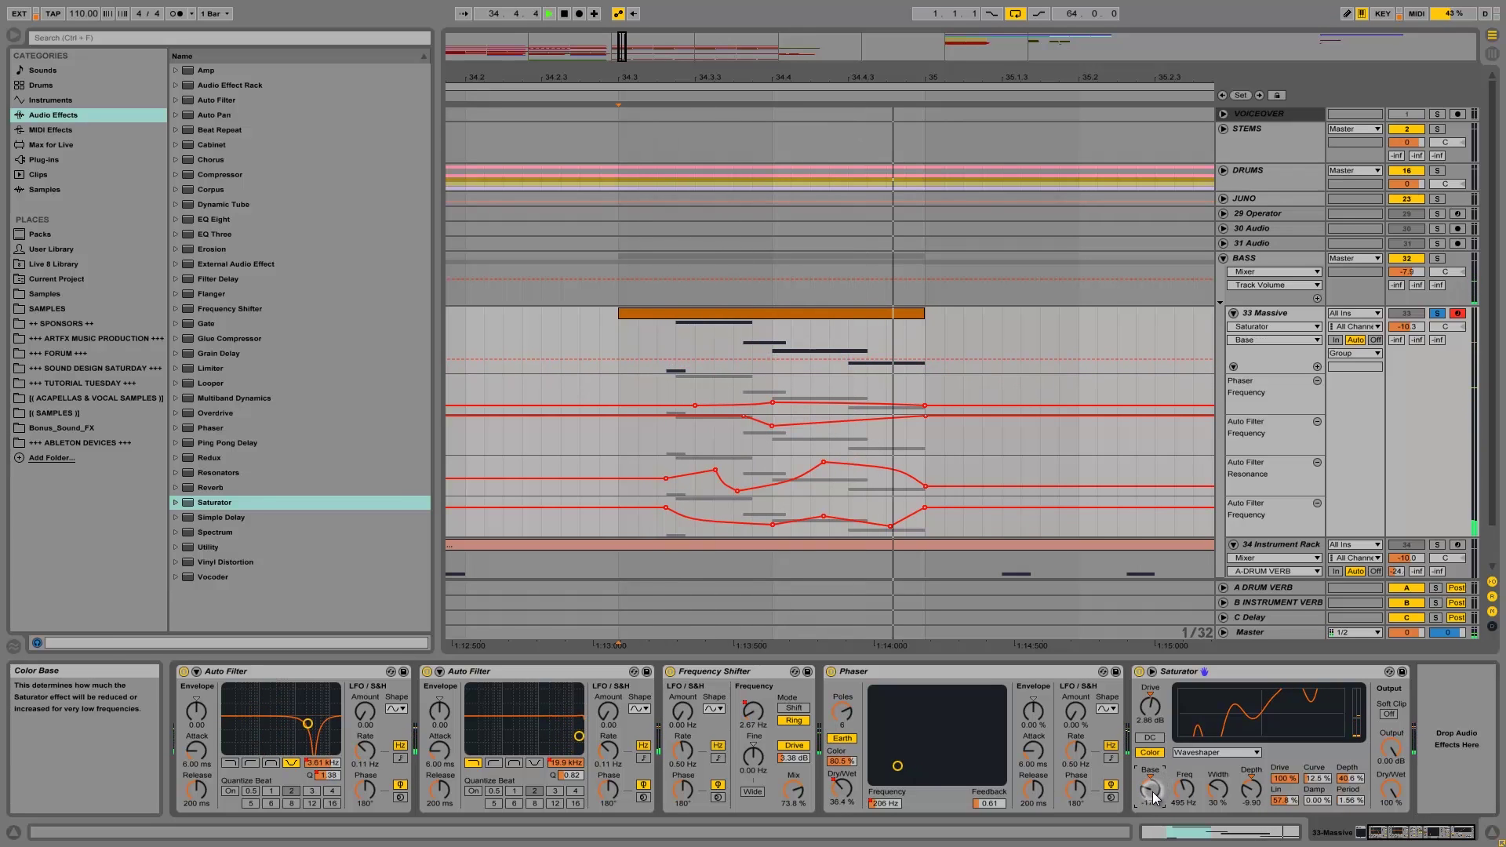
pyautogui.moveTo(1188, 795); pyautogui.dragTo(1191, 792)
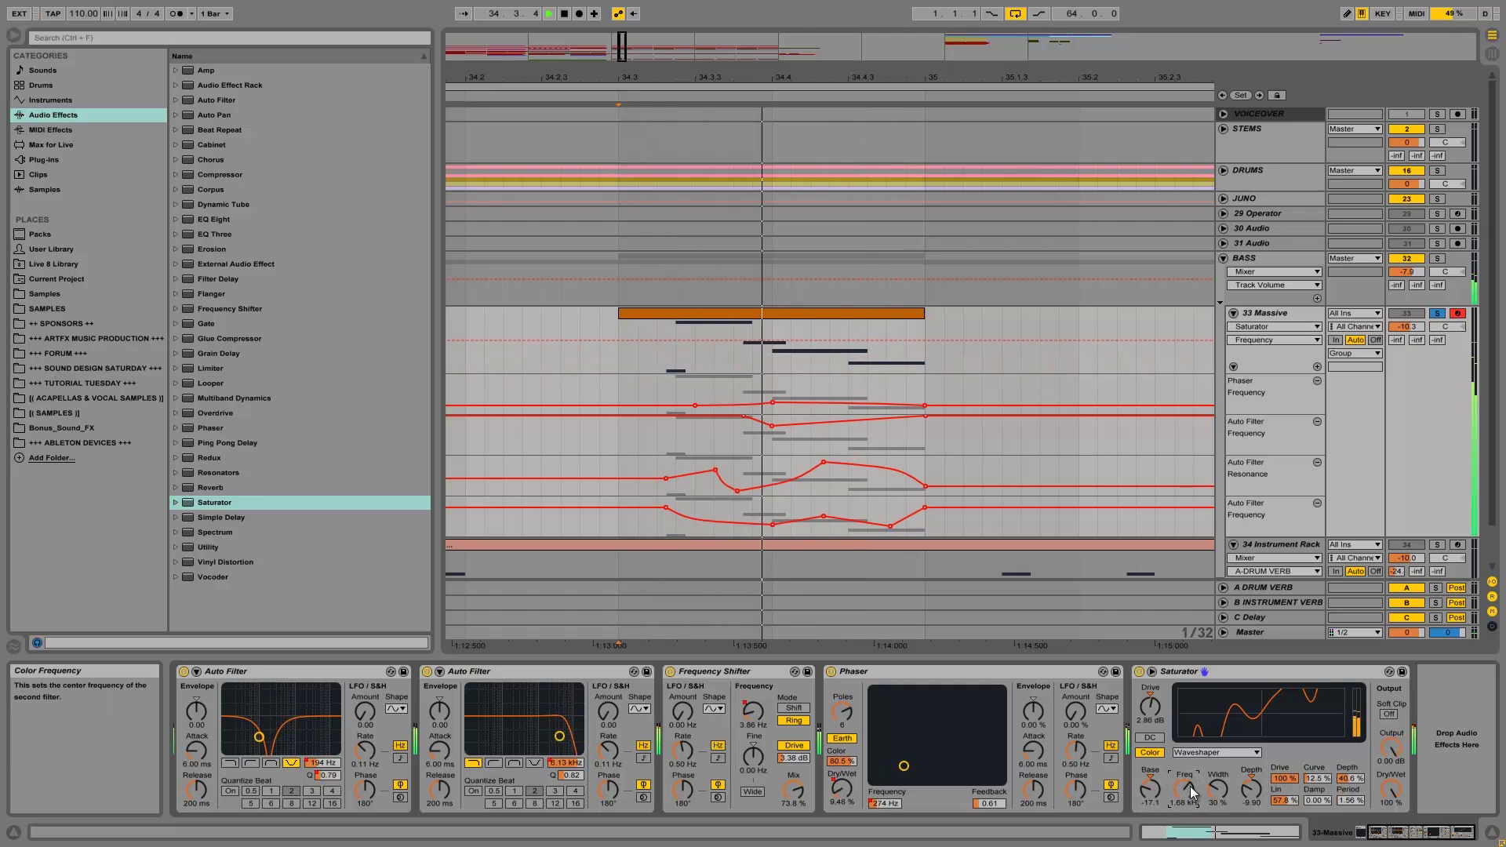
pyautogui.click(1285, 780)
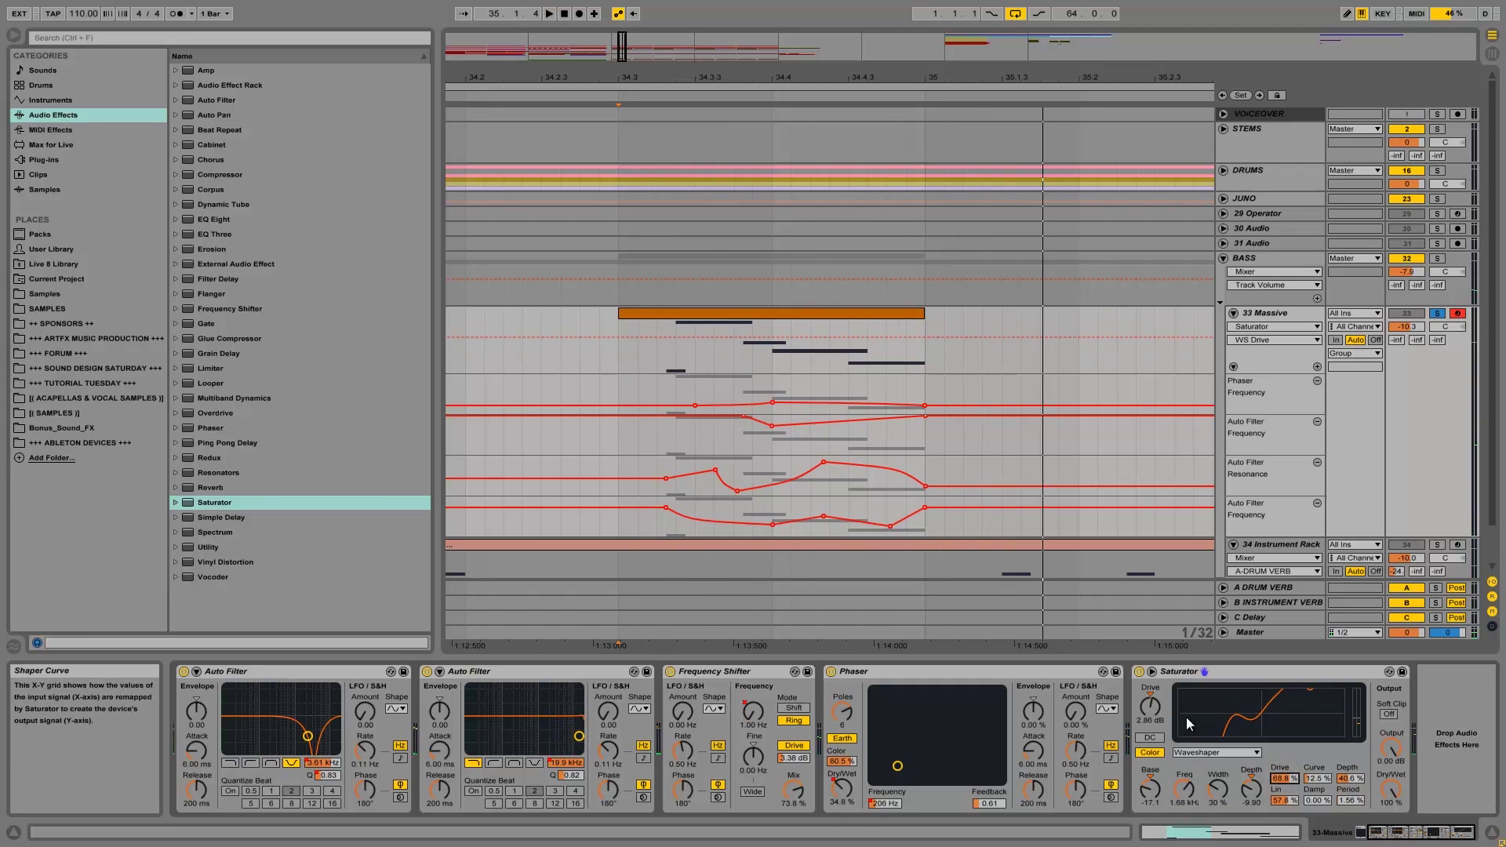
pyautogui.click(1388, 714)
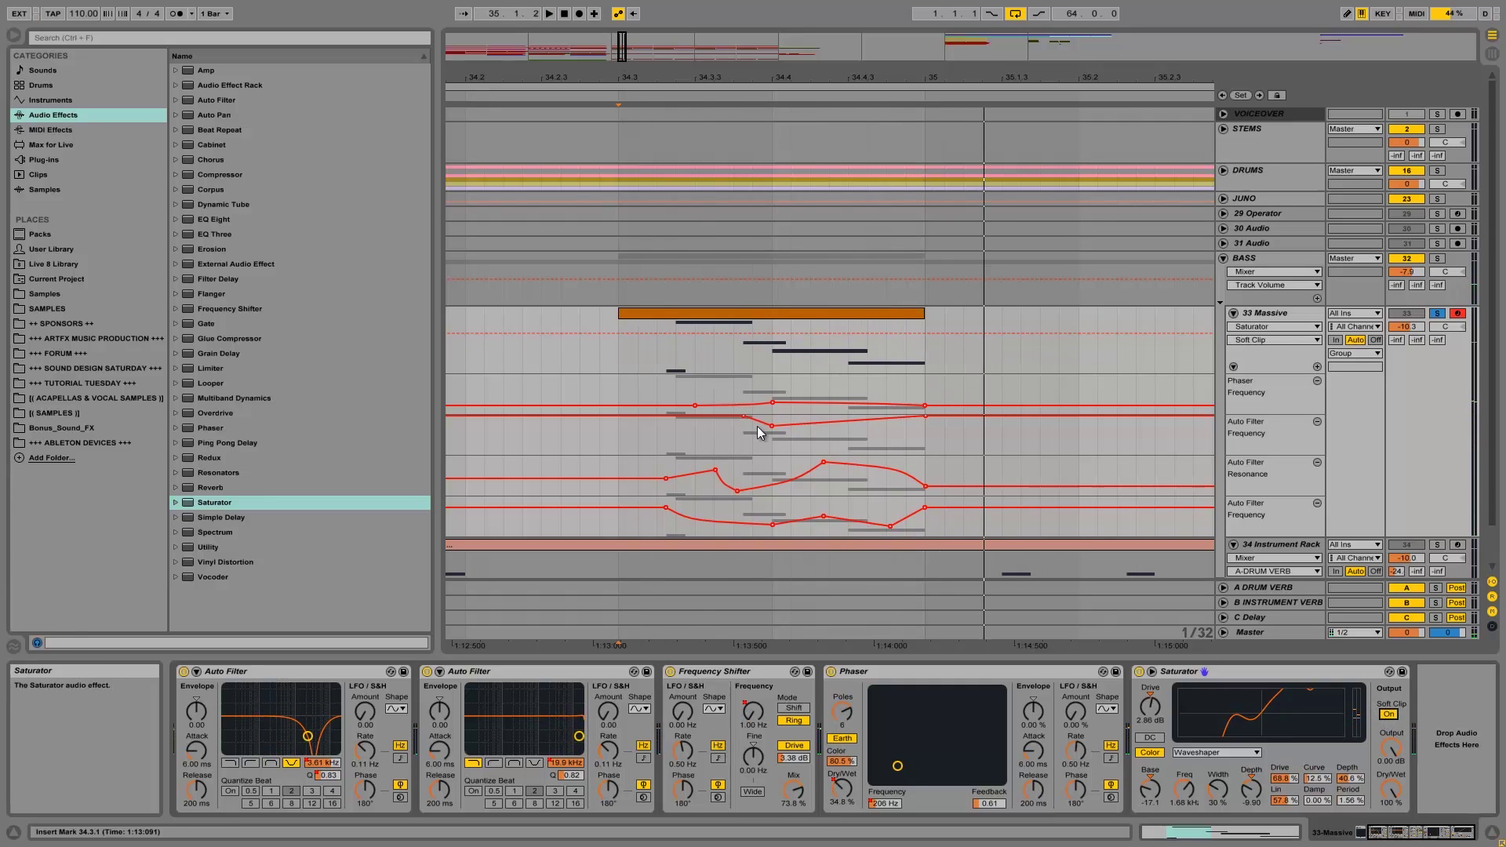
# Step: Insert an EQ Eight between the Phaser and Saturator, and cut band 3 by about 10 dB around 820 Hz
pyautogui.moveTo(186, 223)
pyautogui.mouseDown()
pyautogui.moveTo(259, 246)
pyautogui.moveTo(1171, 741)
pyautogui.mouseUp()
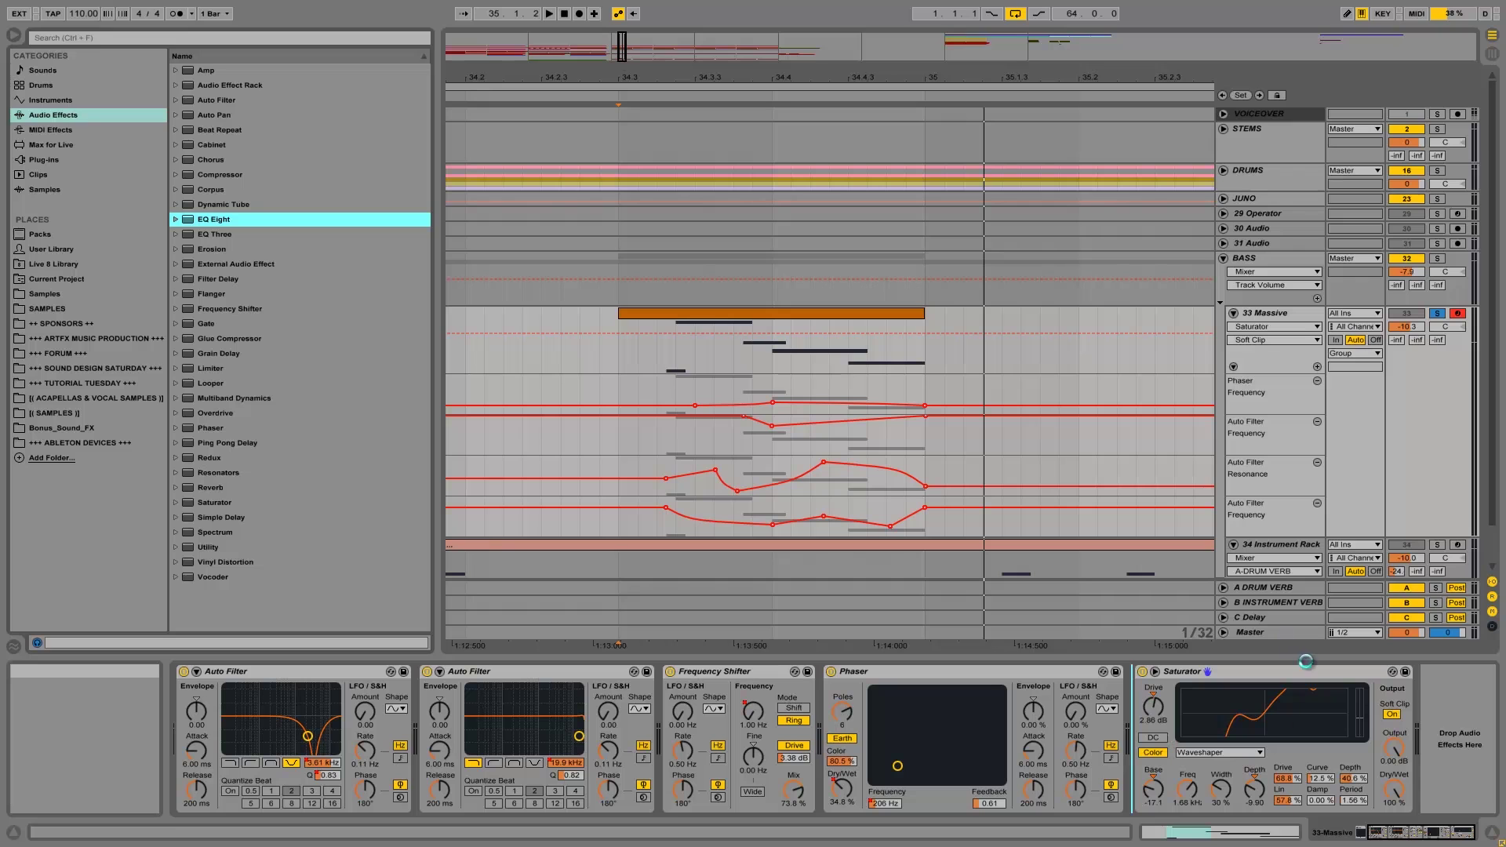
pyautogui.click(1424, 835)
pyautogui.press('space')
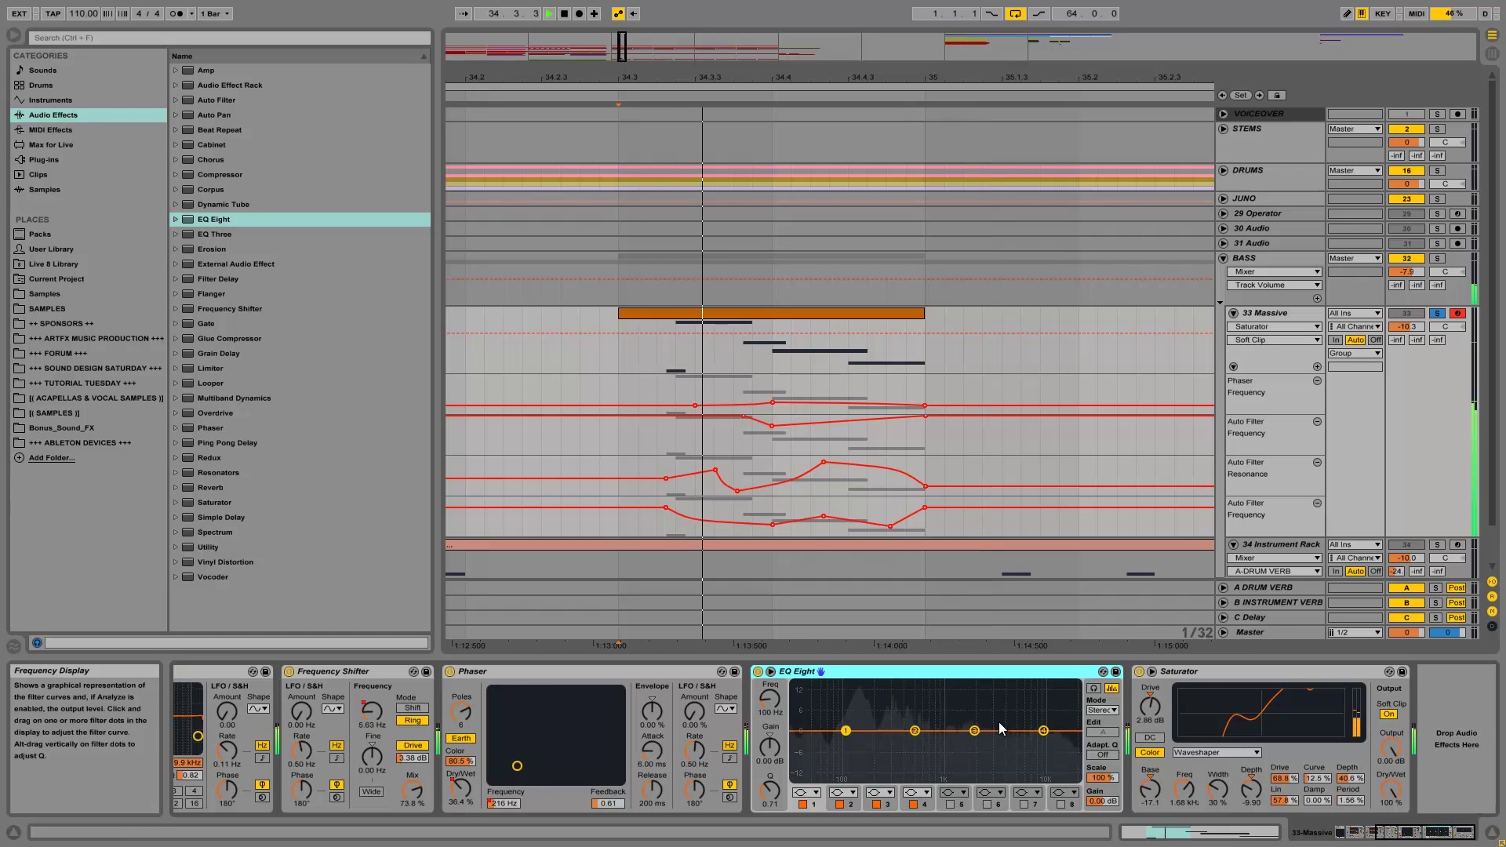
pyautogui.moveTo(978, 733); pyautogui.dragTo(939, 767)
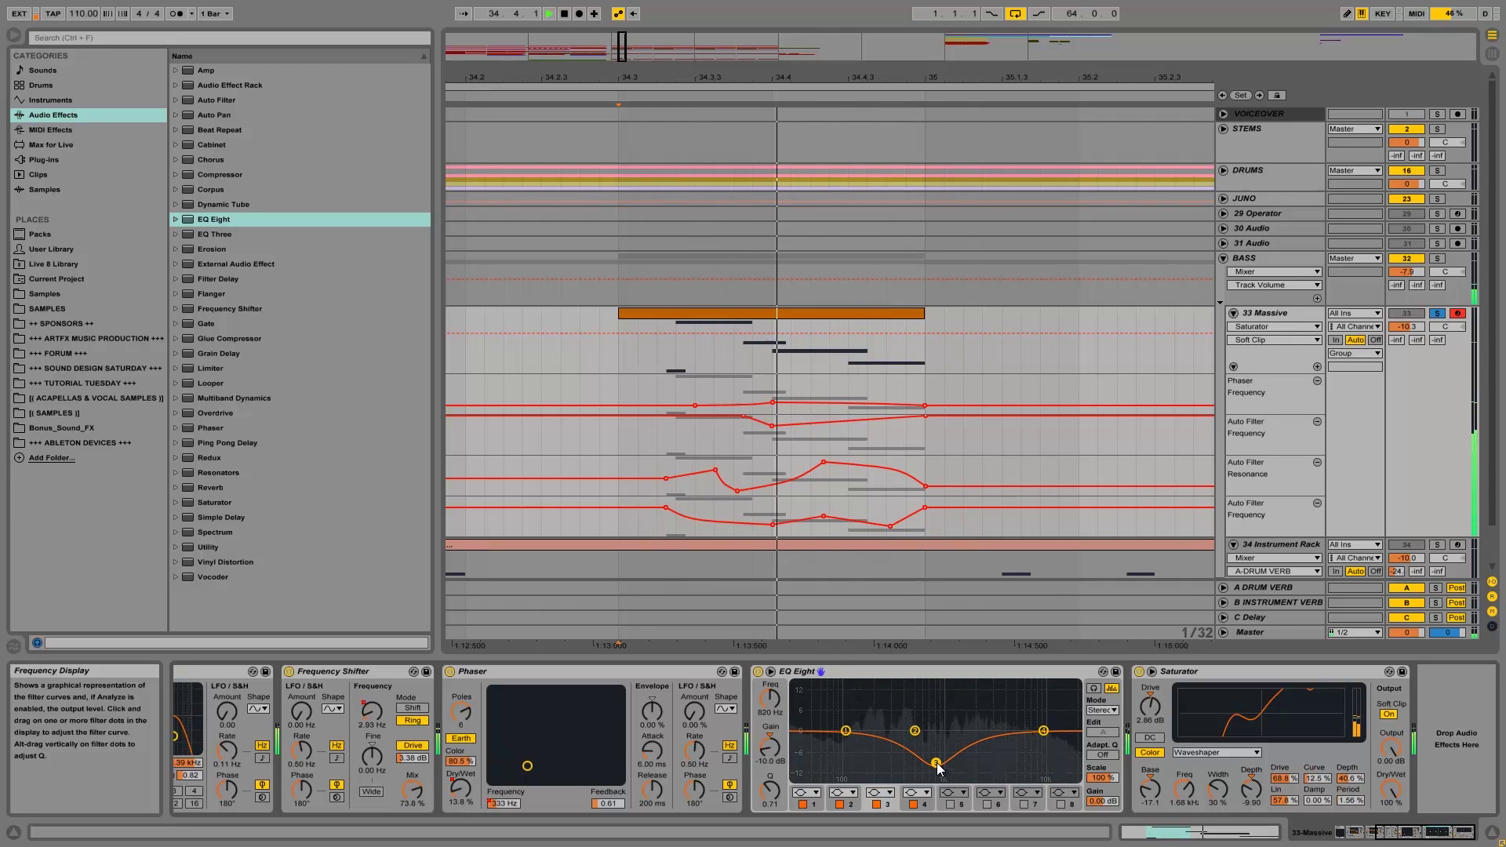
pyautogui.press('space')
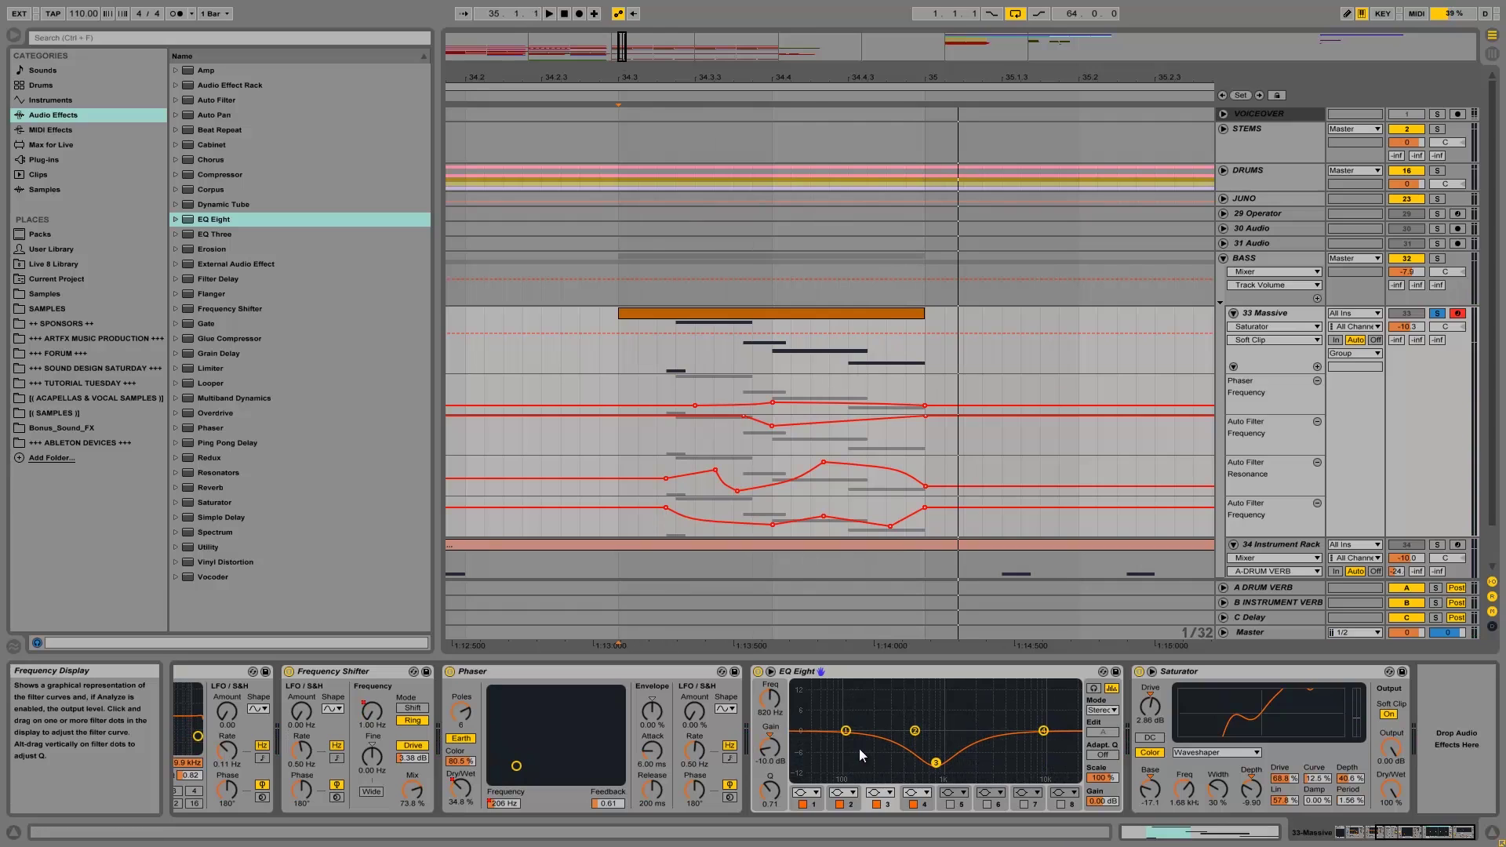
# Step: Boost EQ Eight band 1 by about 4 dB at 153 Hz and band 4 by about 4.3 dB at 3 kHz
pyautogui.press('space')
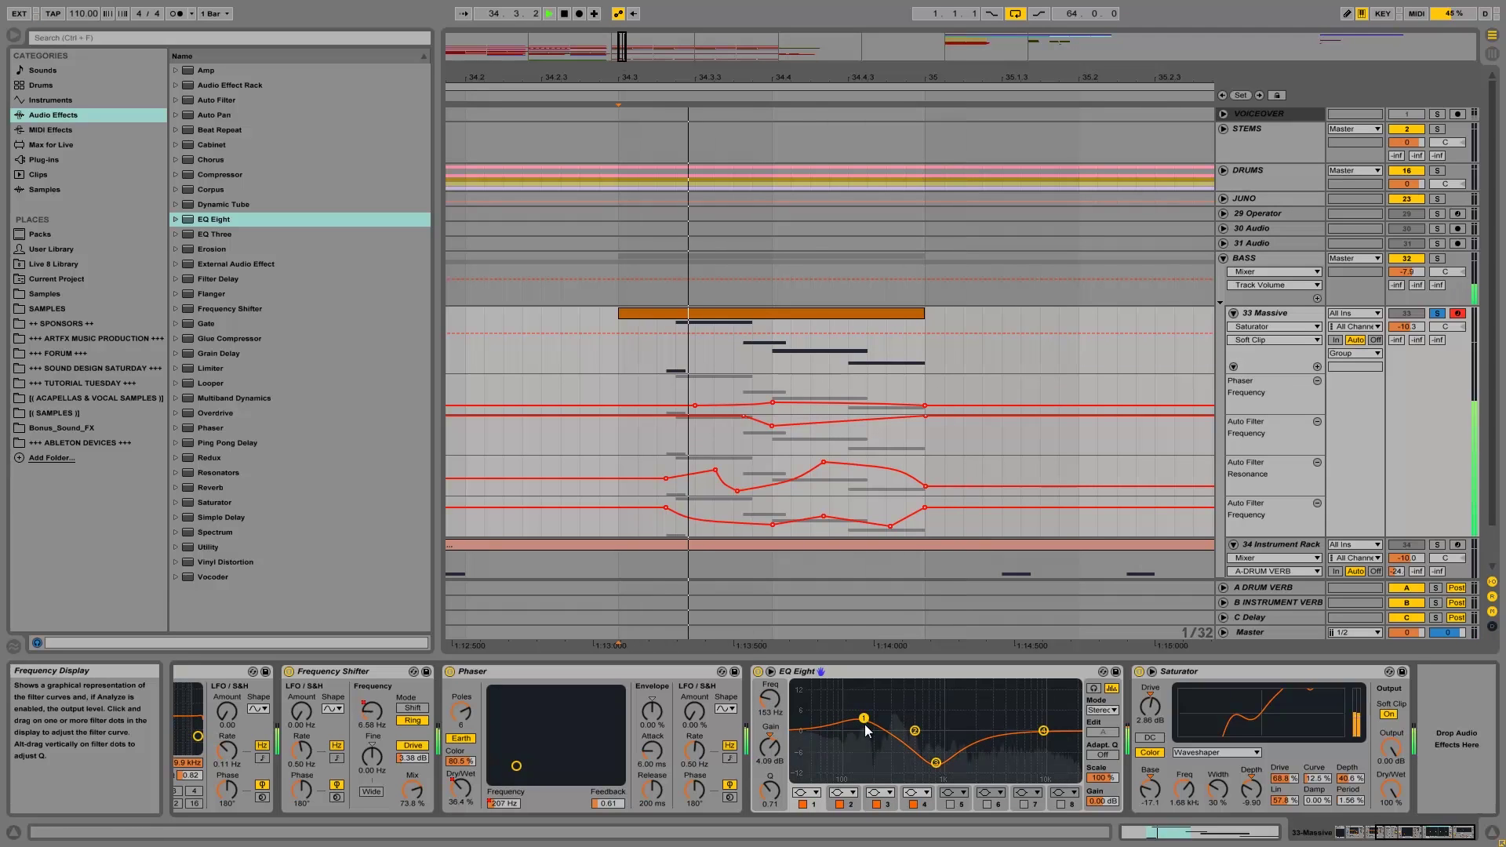
pyautogui.click(1042, 732)
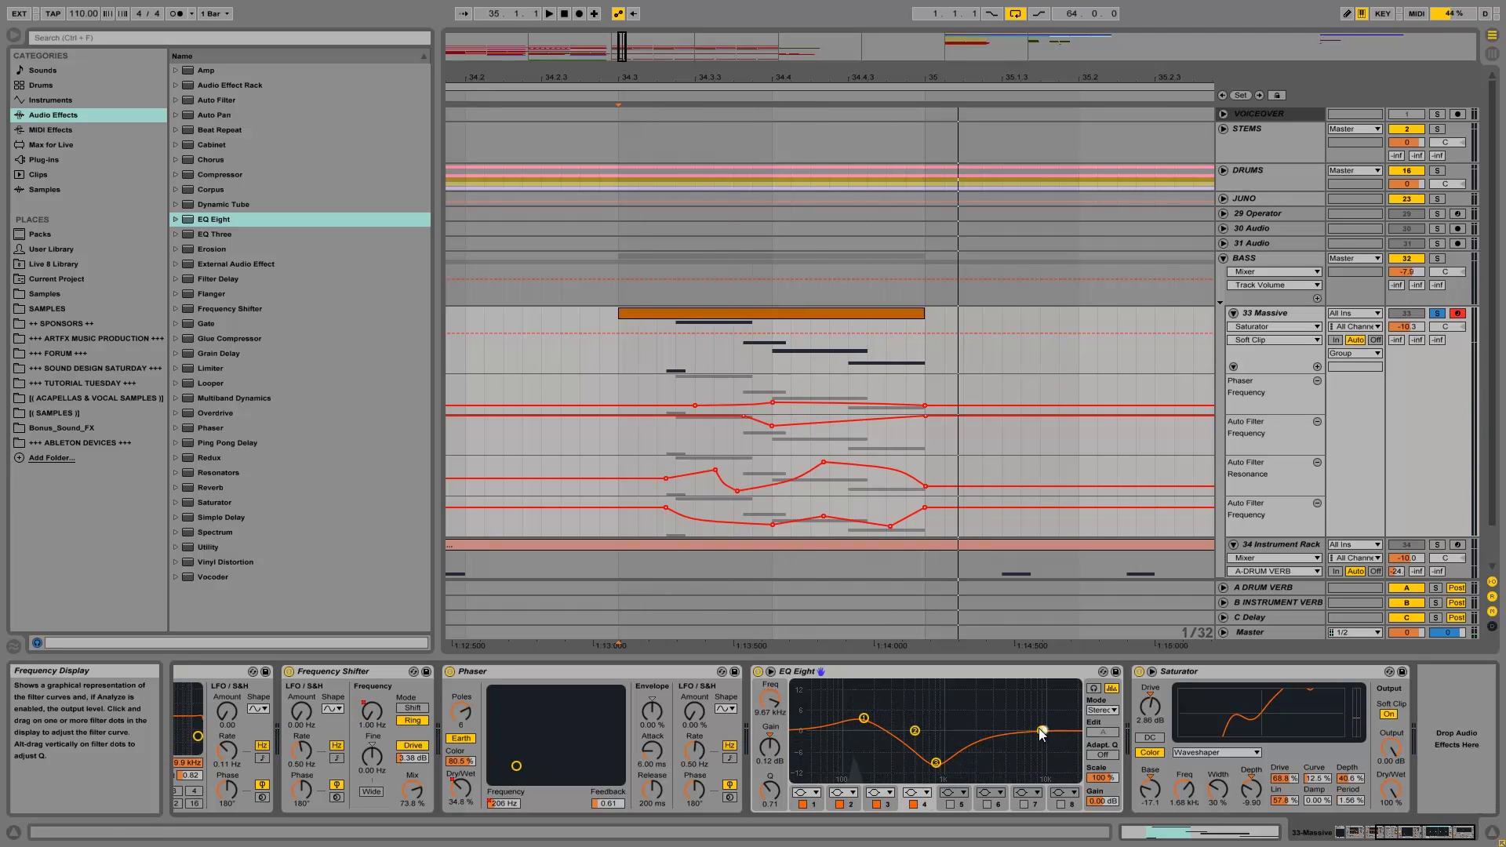
pyautogui.moveTo(1013, 723)
pyautogui.mouseDown()
pyautogui.moveTo(980, 720)
pyautogui.moveTo(1050, 725)
pyautogui.moveTo(991, 717)
pyautogui.mouseUp()
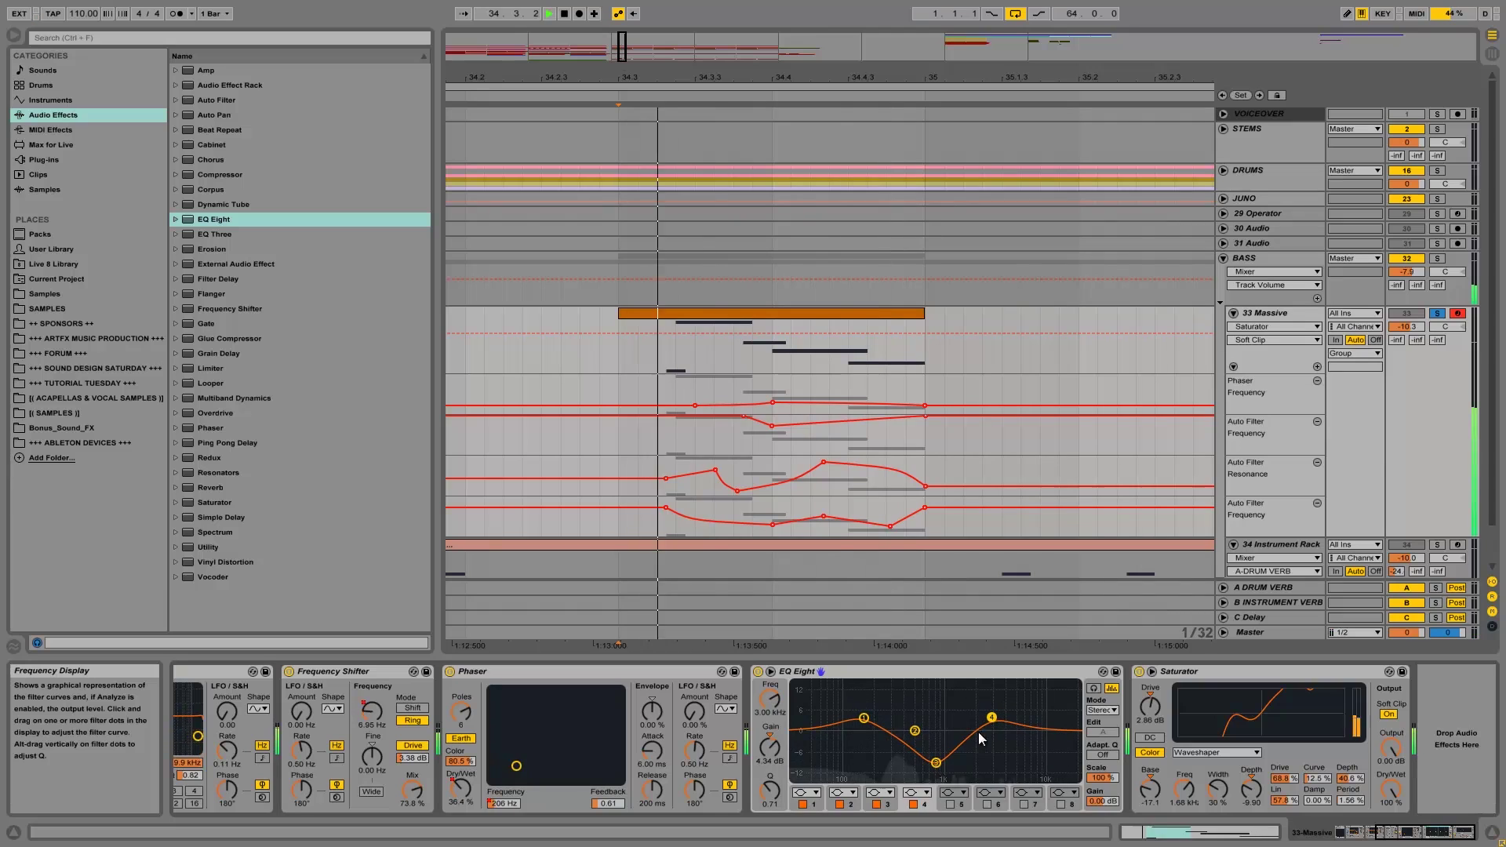
# Step: Enable EQ Eight band 5 as a high-cut filter at about 11.0 kHz
pyautogui.click(950, 804)
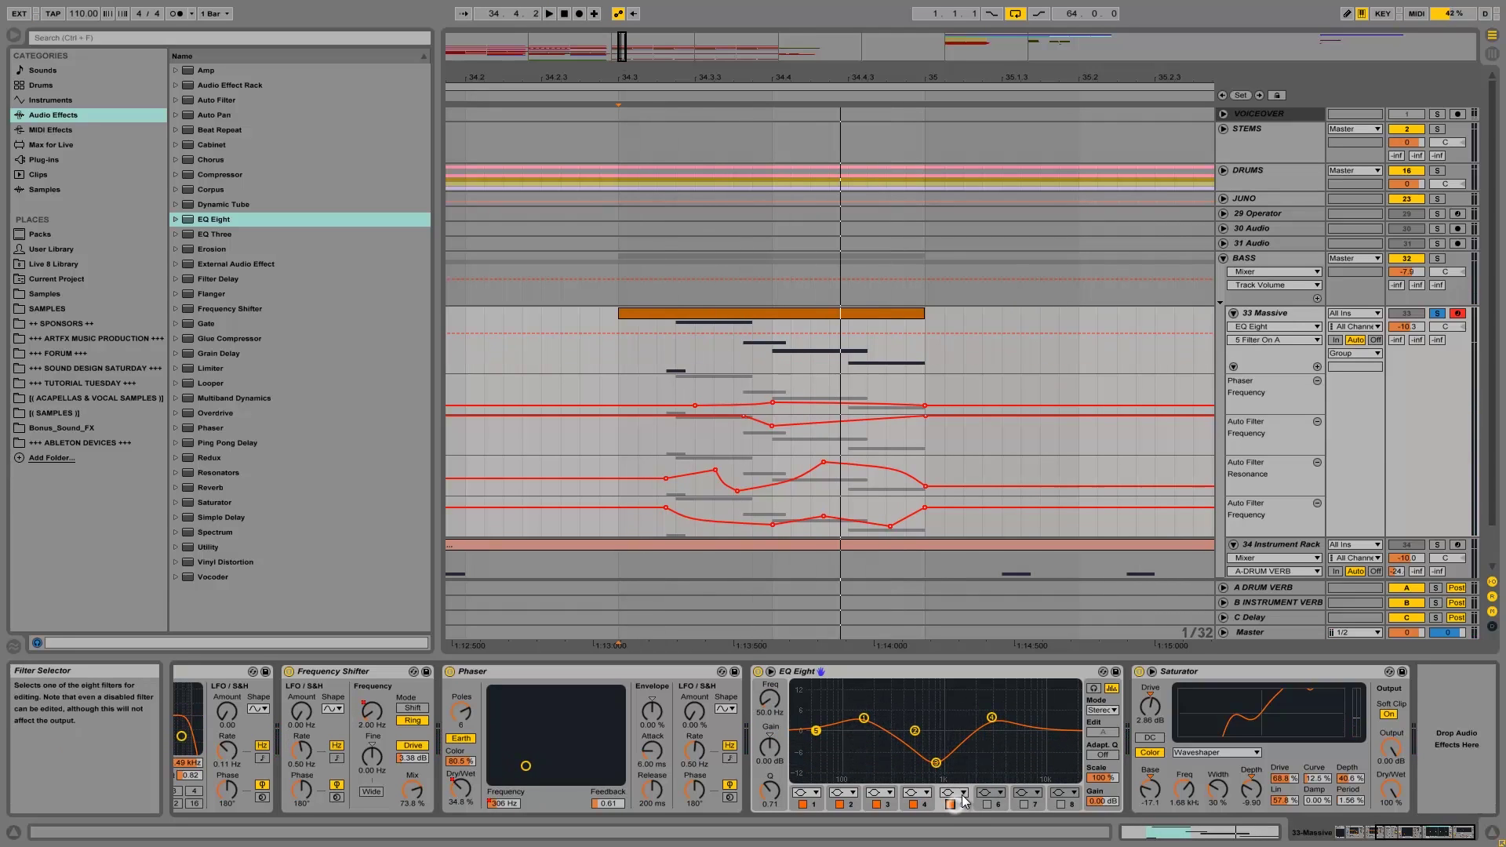
pyautogui.click(954, 792)
pyautogui.click(950, 782)
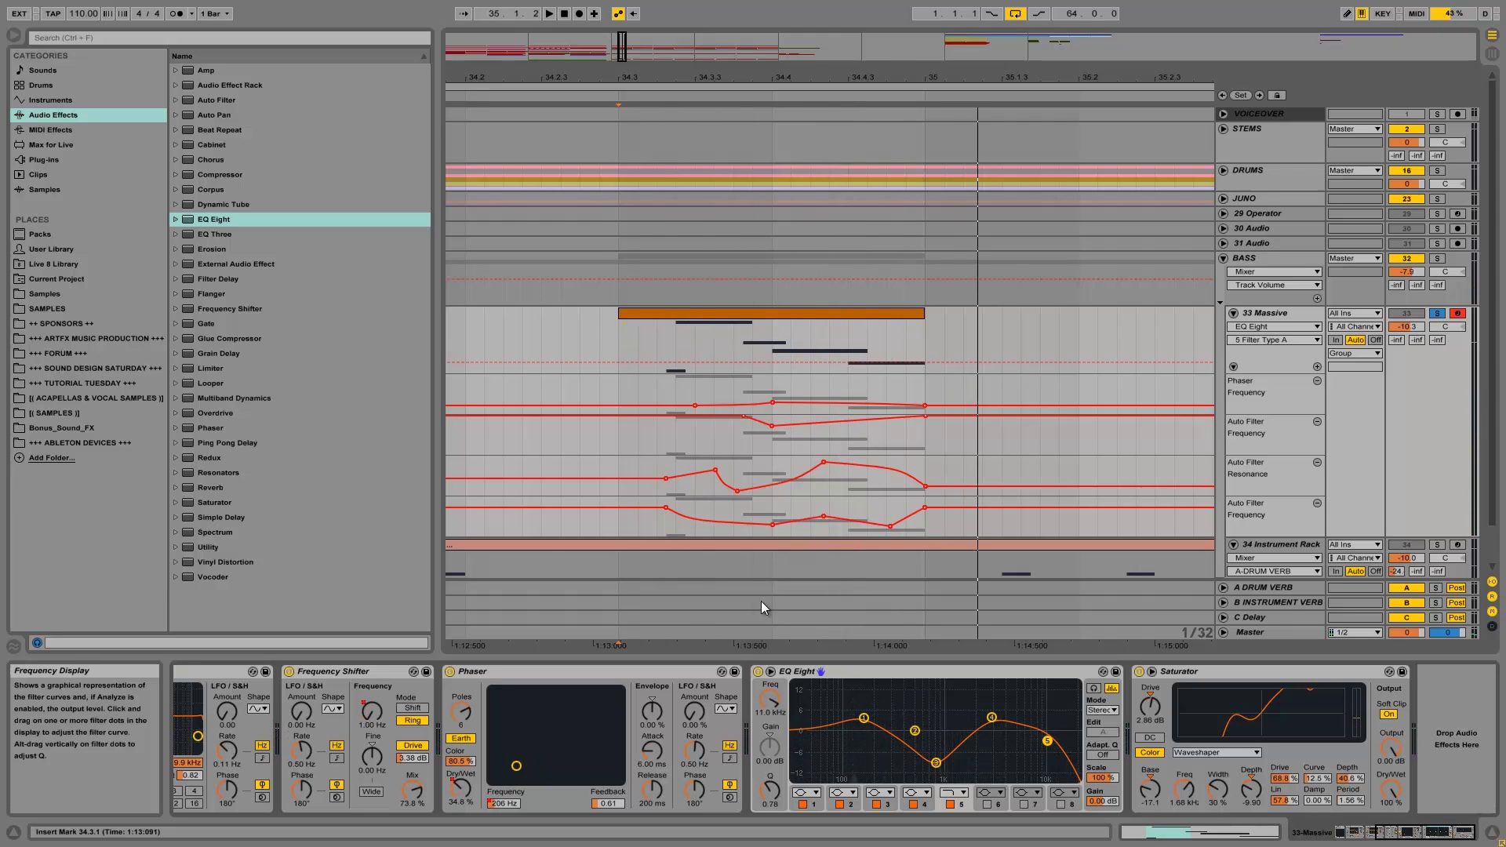
# Step: Add a Redux after the Saturator, switch its Downsample mode to Soft, and set Downsample to 2.21 while auditioning
pyautogui.moveTo(210, 461); pyautogui.dragTo(345, 485)
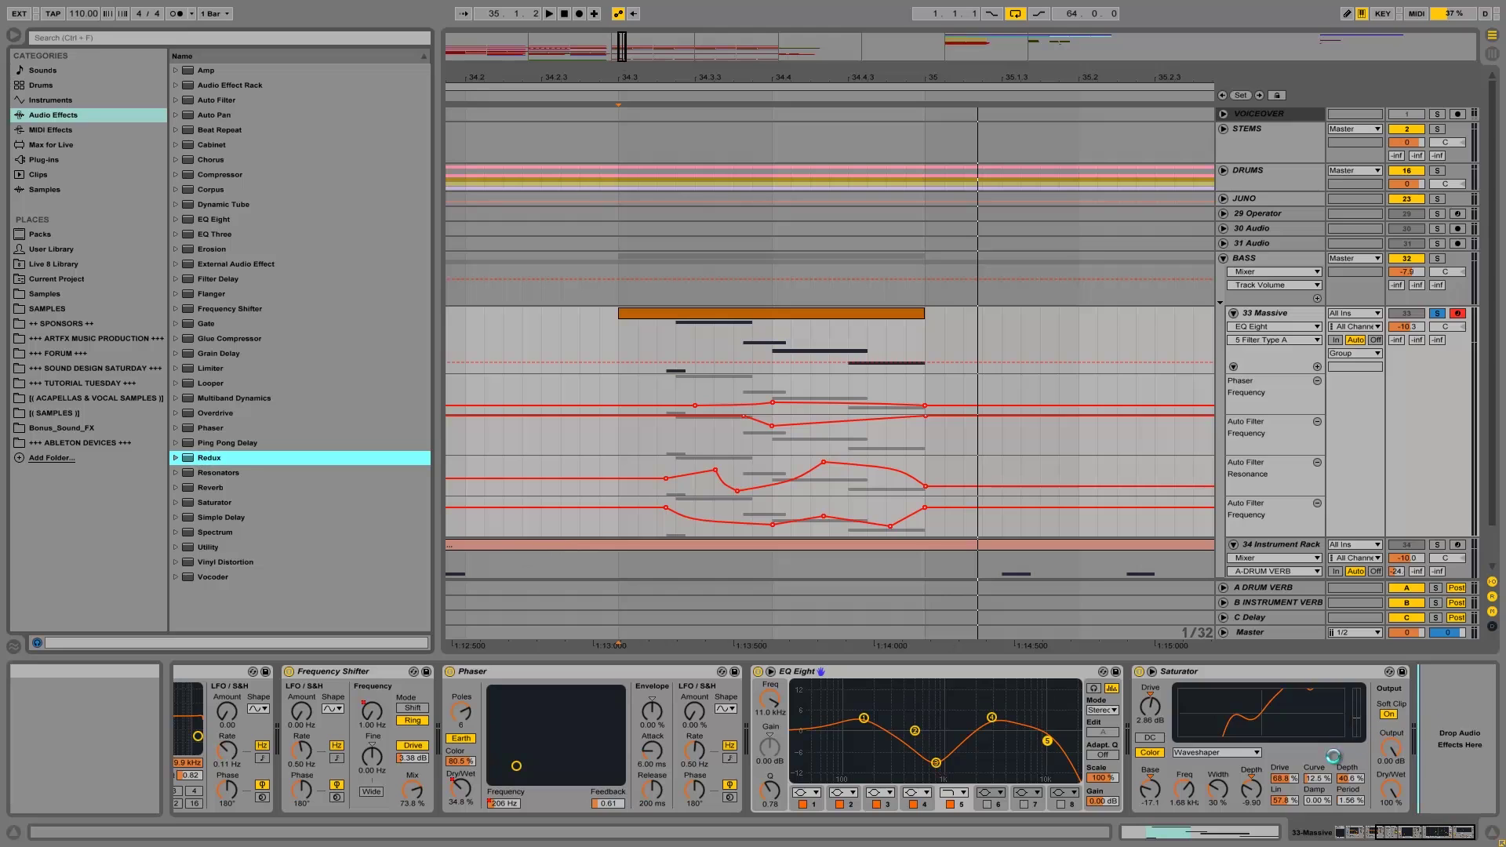
pyautogui.moveTo(1455, 745); pyautogui.dragTo(1457, 750)
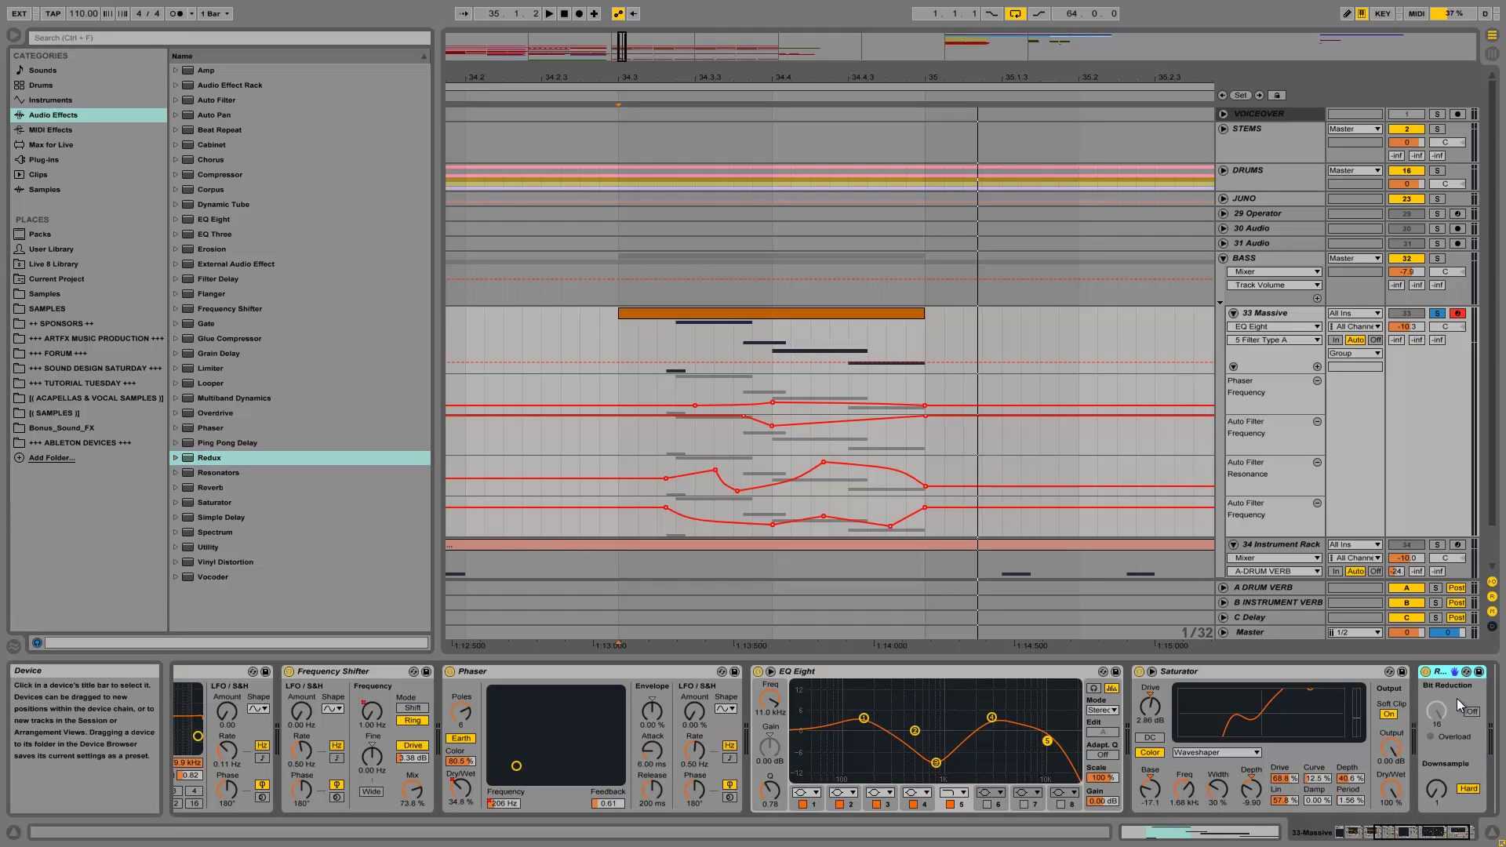
pyautogui.click(1464, 788)
pyautogui.moveTo(1439, 792); pyautogui.dragTo(1442, 789)
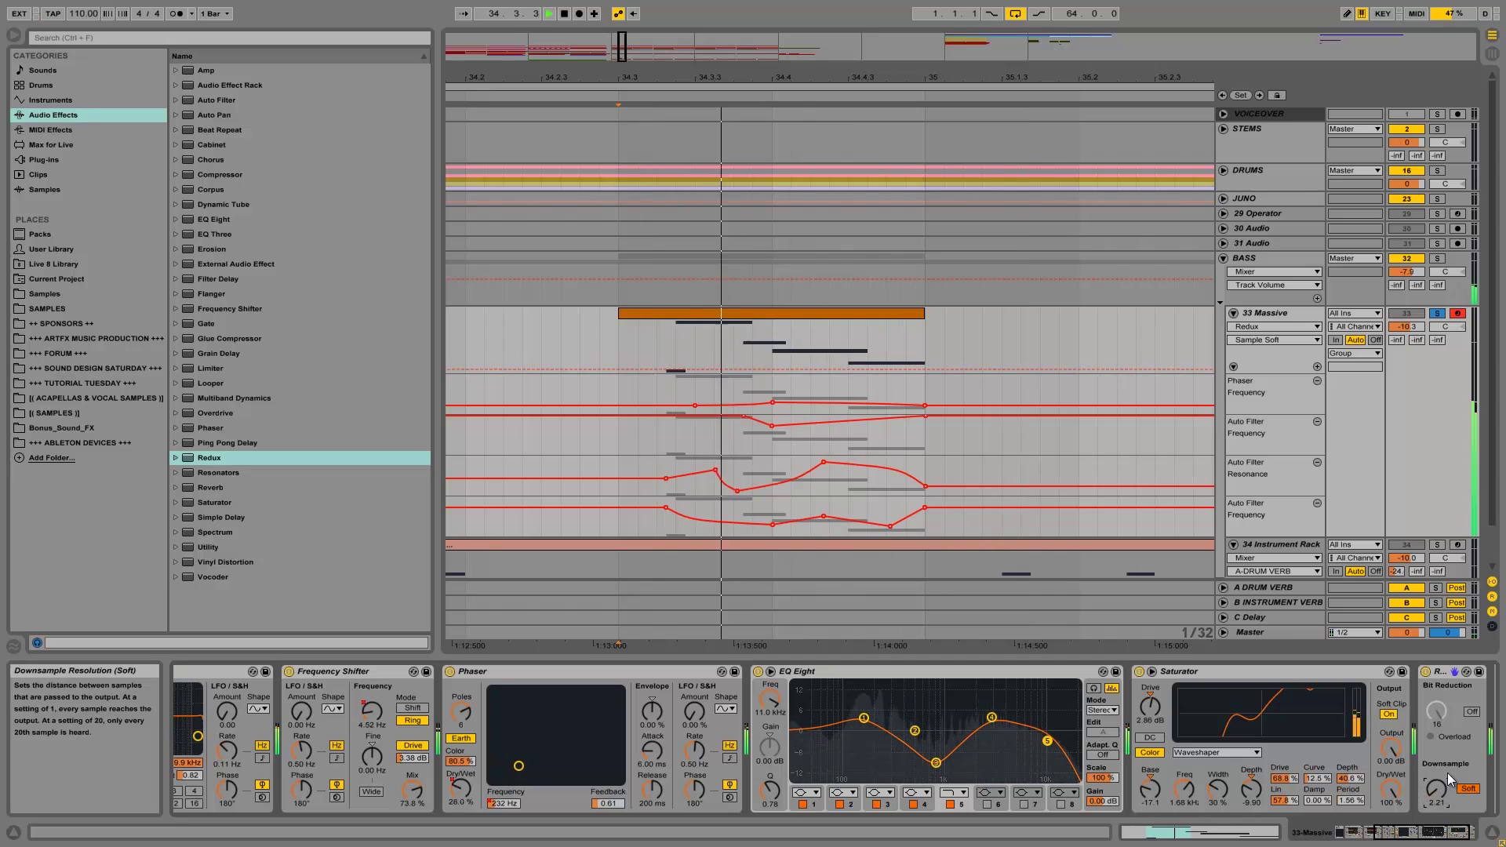
pyautogui.click(1443, 830)
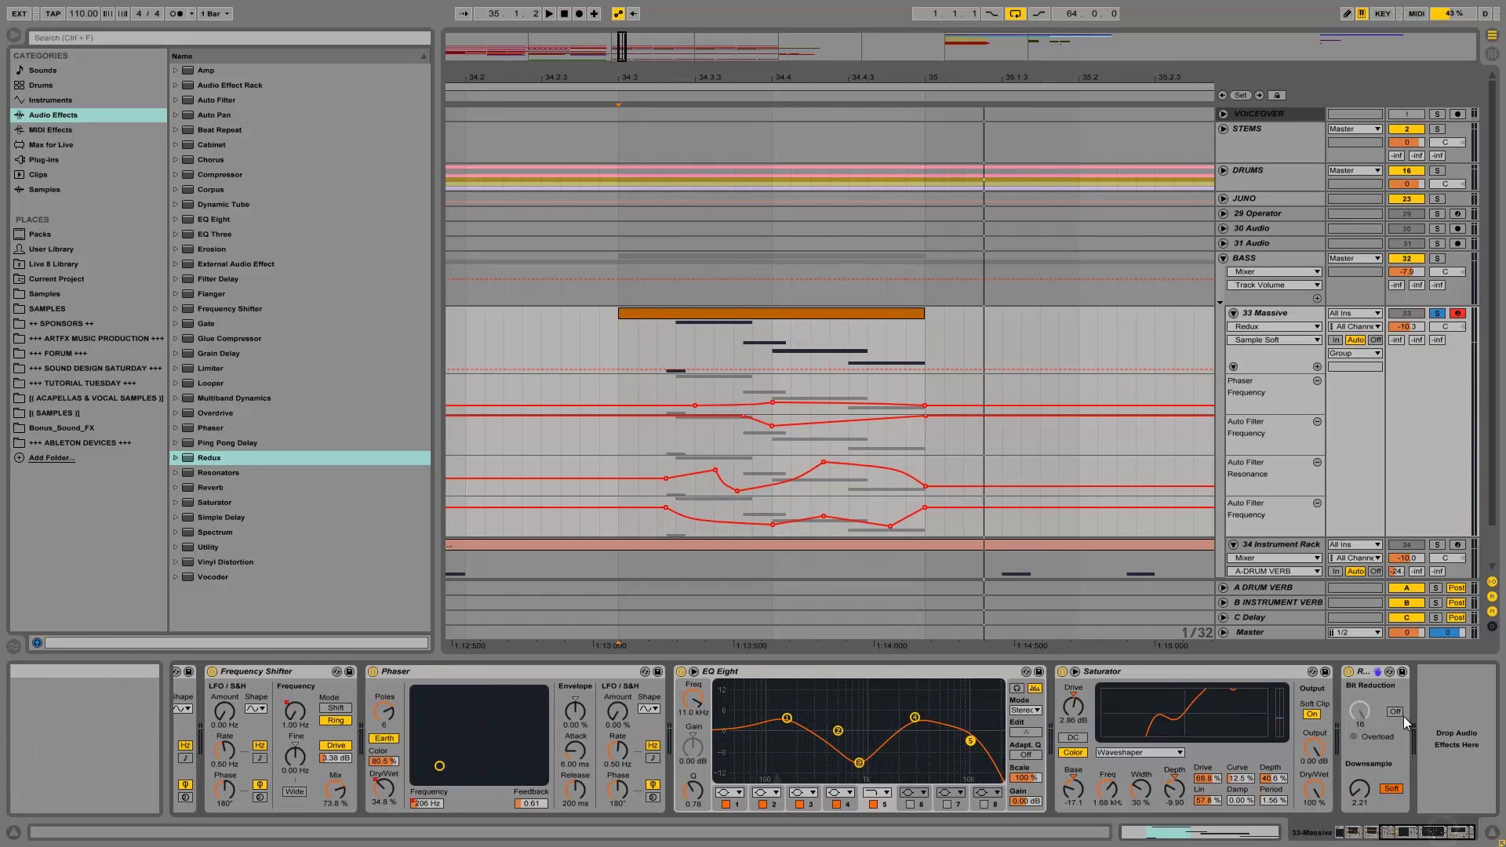
# Step: Collapse all the effect devices after Massive, from the first Auto Filter through Redux
pyautogui.moveTo(1394, 830); pyautogui.dragTo(1118, 833)
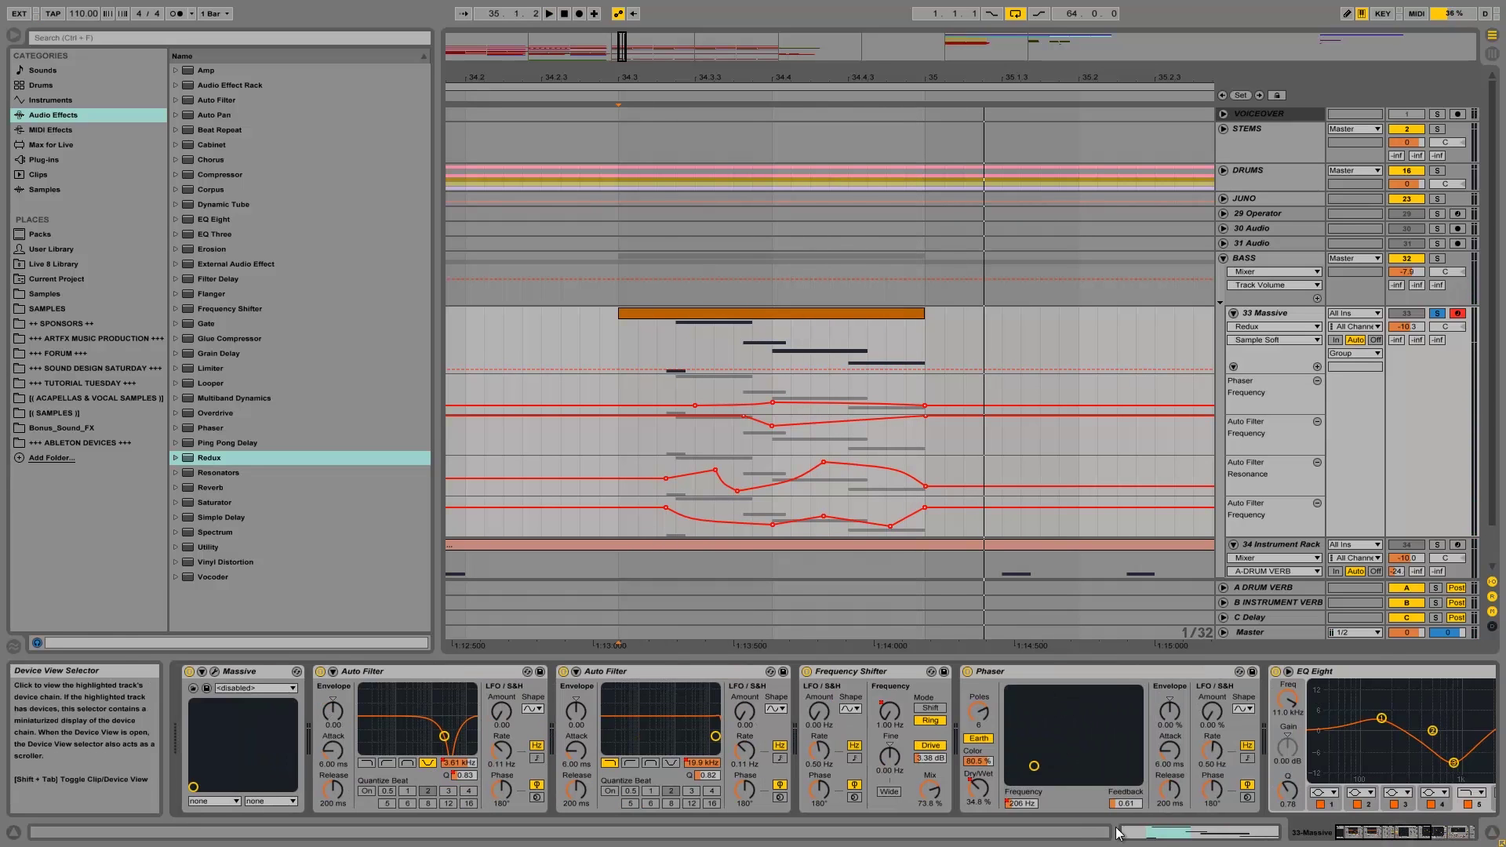
pyautogui.doubleClick(444, 671)
pyautogui.doubleClick(444, 671)
pyautogui.click(444, 671)
pyautogui.doubleClick(444, 671)
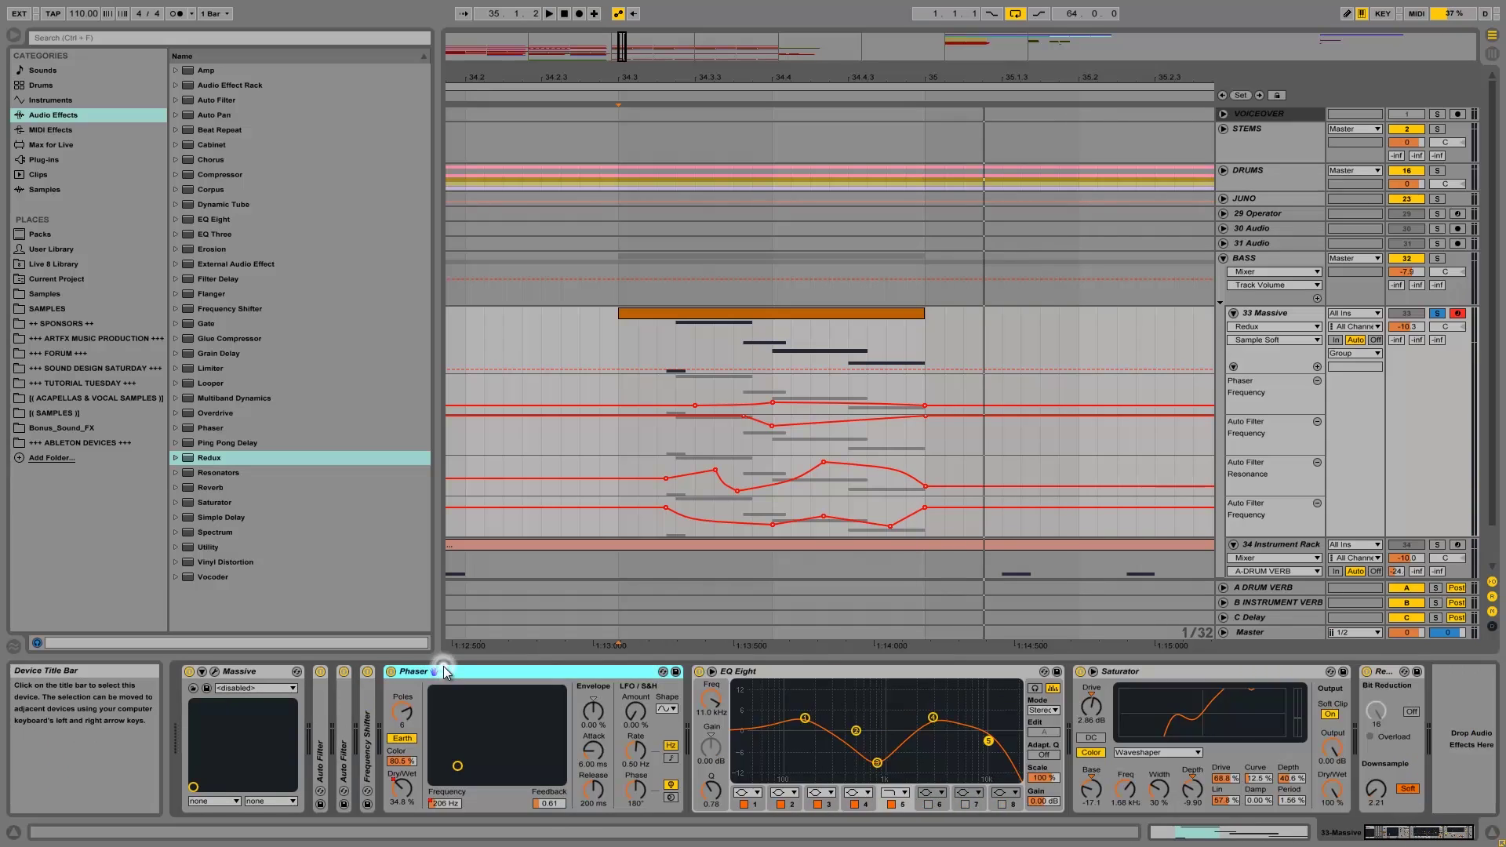
pyautogui.doubleClick(444, 671)
pyautogui.doubleClick(445, 671)
pyautogui.doubleClick(478, 671)
pyautogui.doubleClick(483, 671)
# Step: Group Massive and all its effects, through Redux, into an Instrument Rack
pyautogui.click(240, 672)
pyautogui.keyDown('shift'); pyautogui.click(464, 698); pyautogui.keyUp('shift')
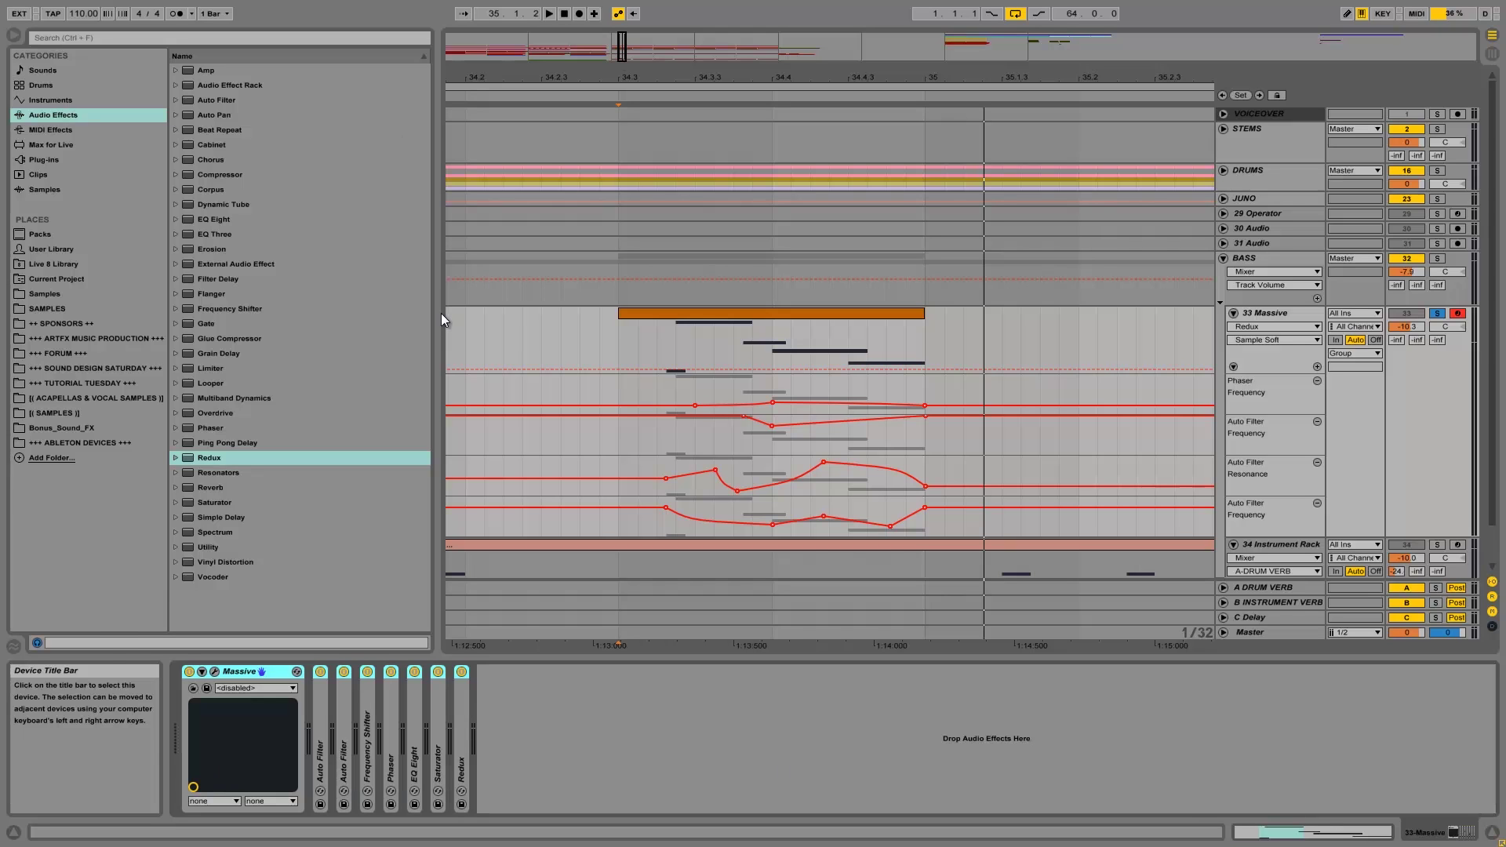
pyautogui.hotkey('ctrl', 'g')
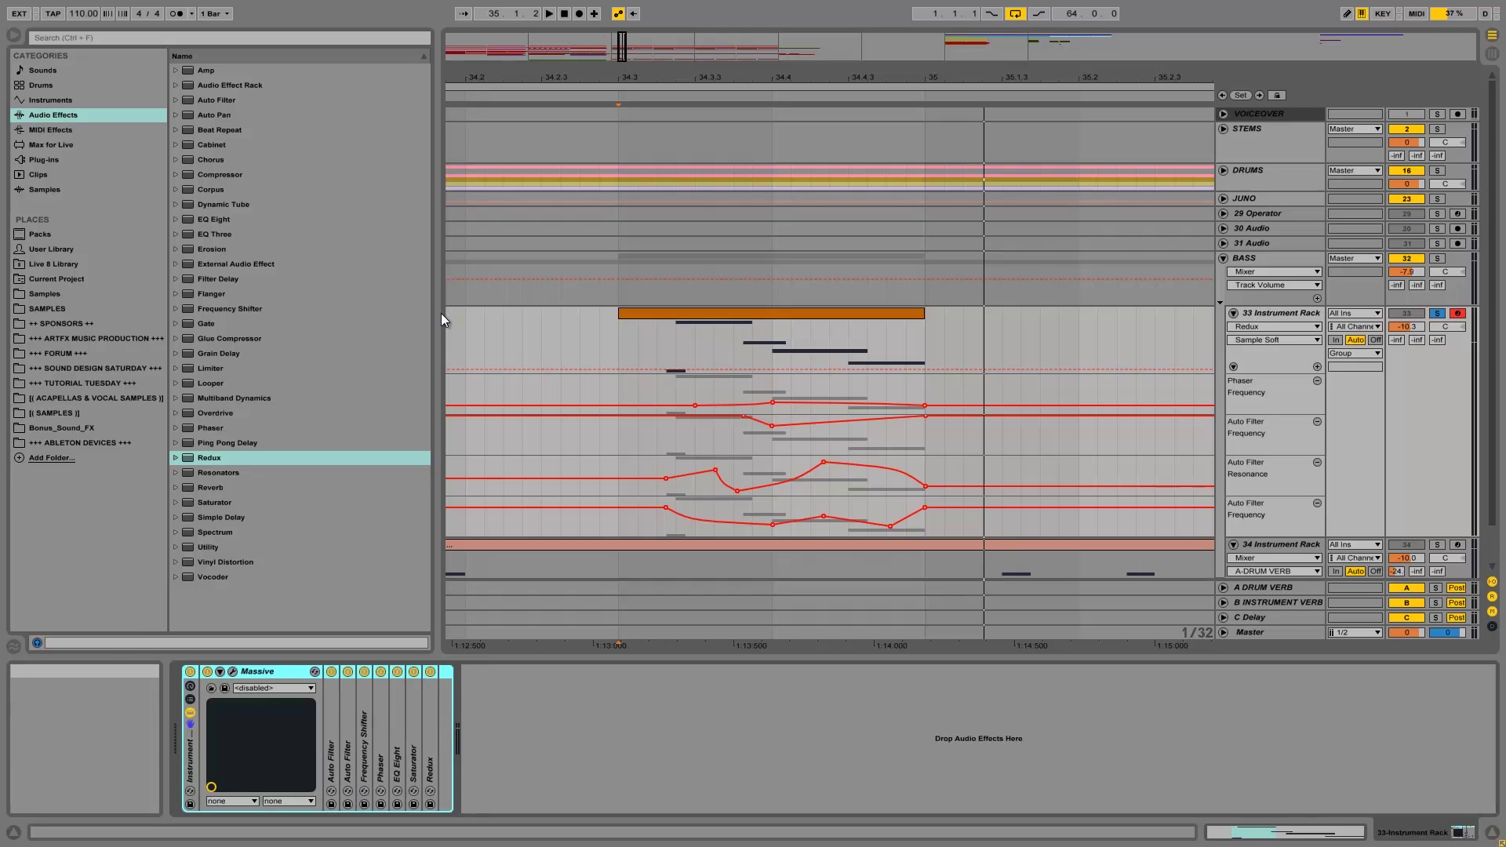
# Step: Show the Instrument Rack's chain list and create a second, empty chain
pyautogui.click(190, 699)
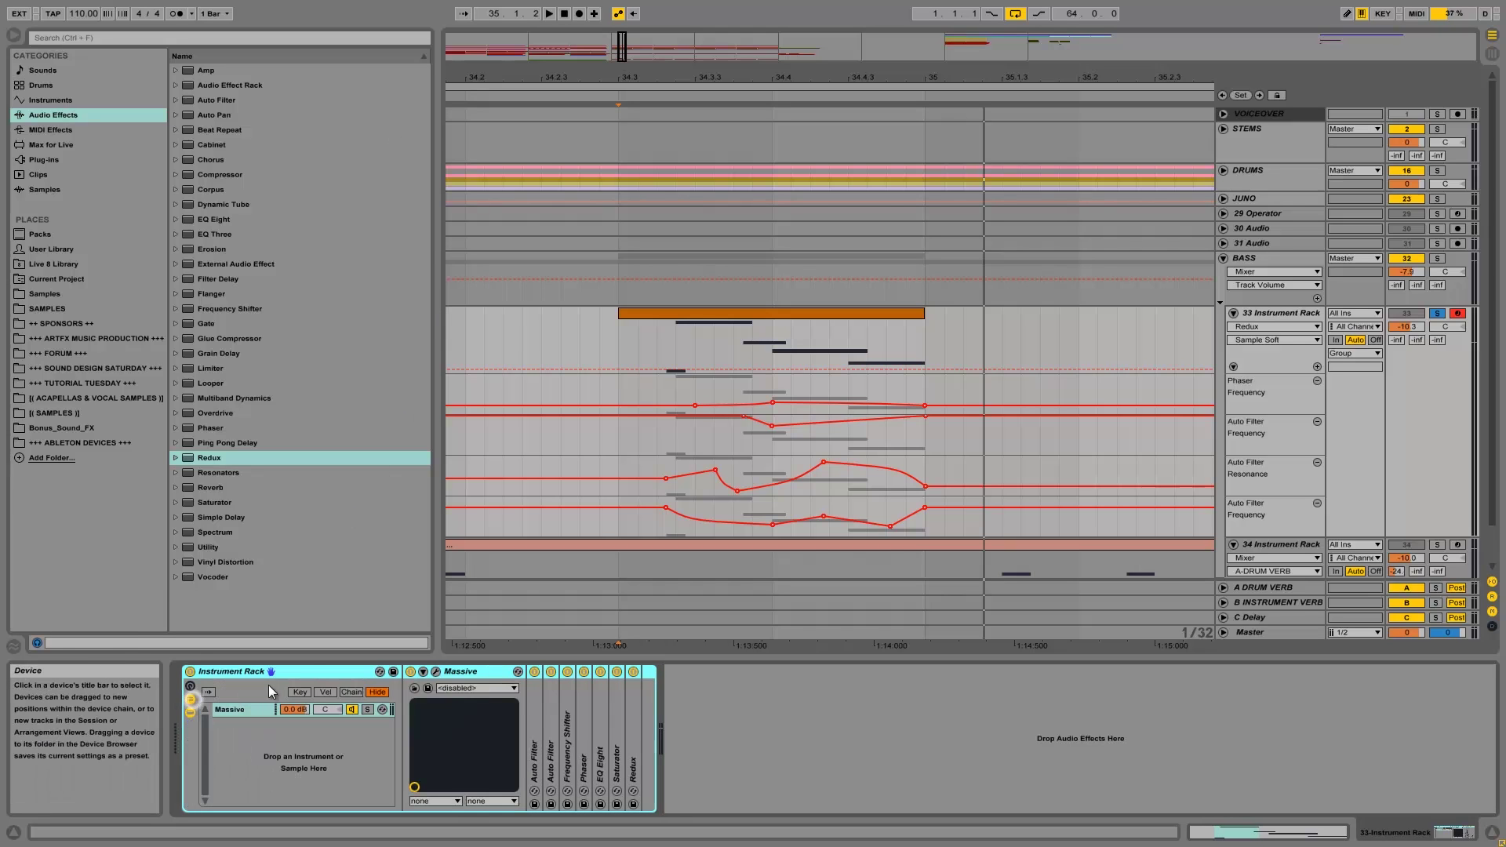
pyautogui.rightClick(250, 726)
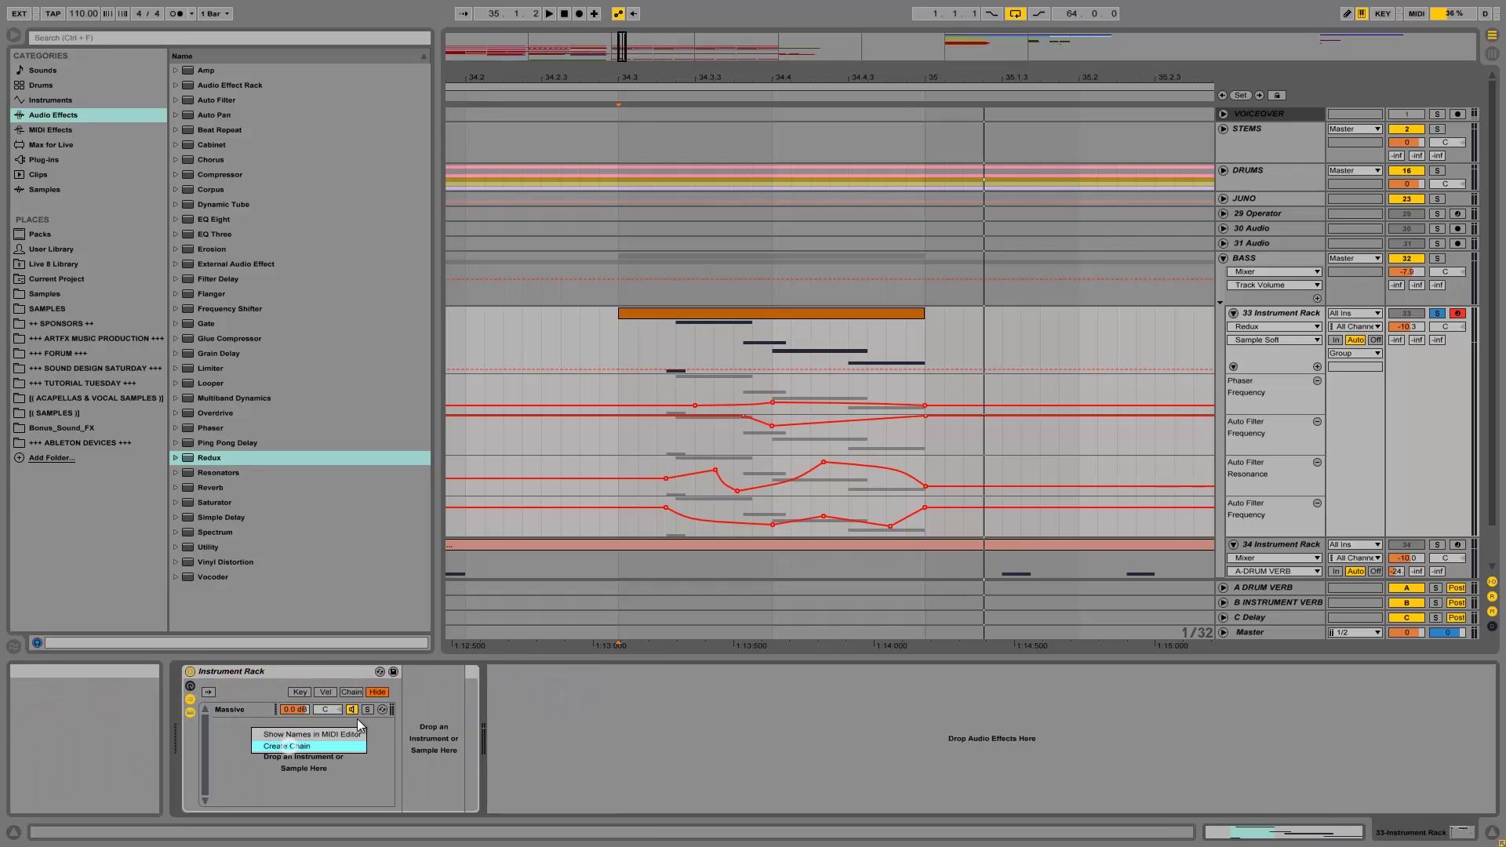
pyautogui.press('Return')
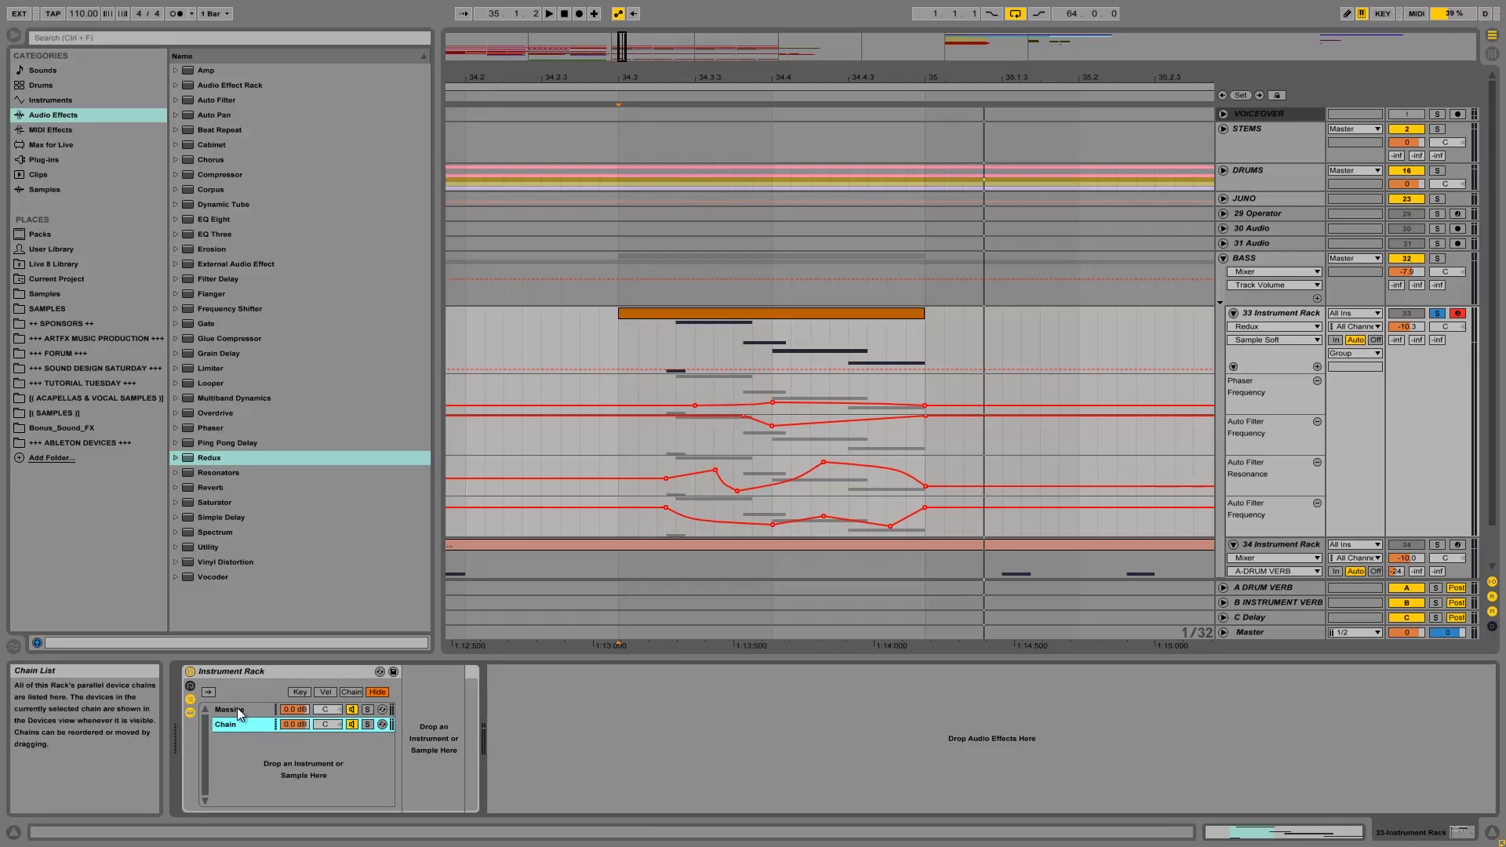
# Step: Examine the REESE1 patch in the Massive chain's plug-in window and close it
pyautogui.click(237, 708)
pyautogui.click(438, 672)
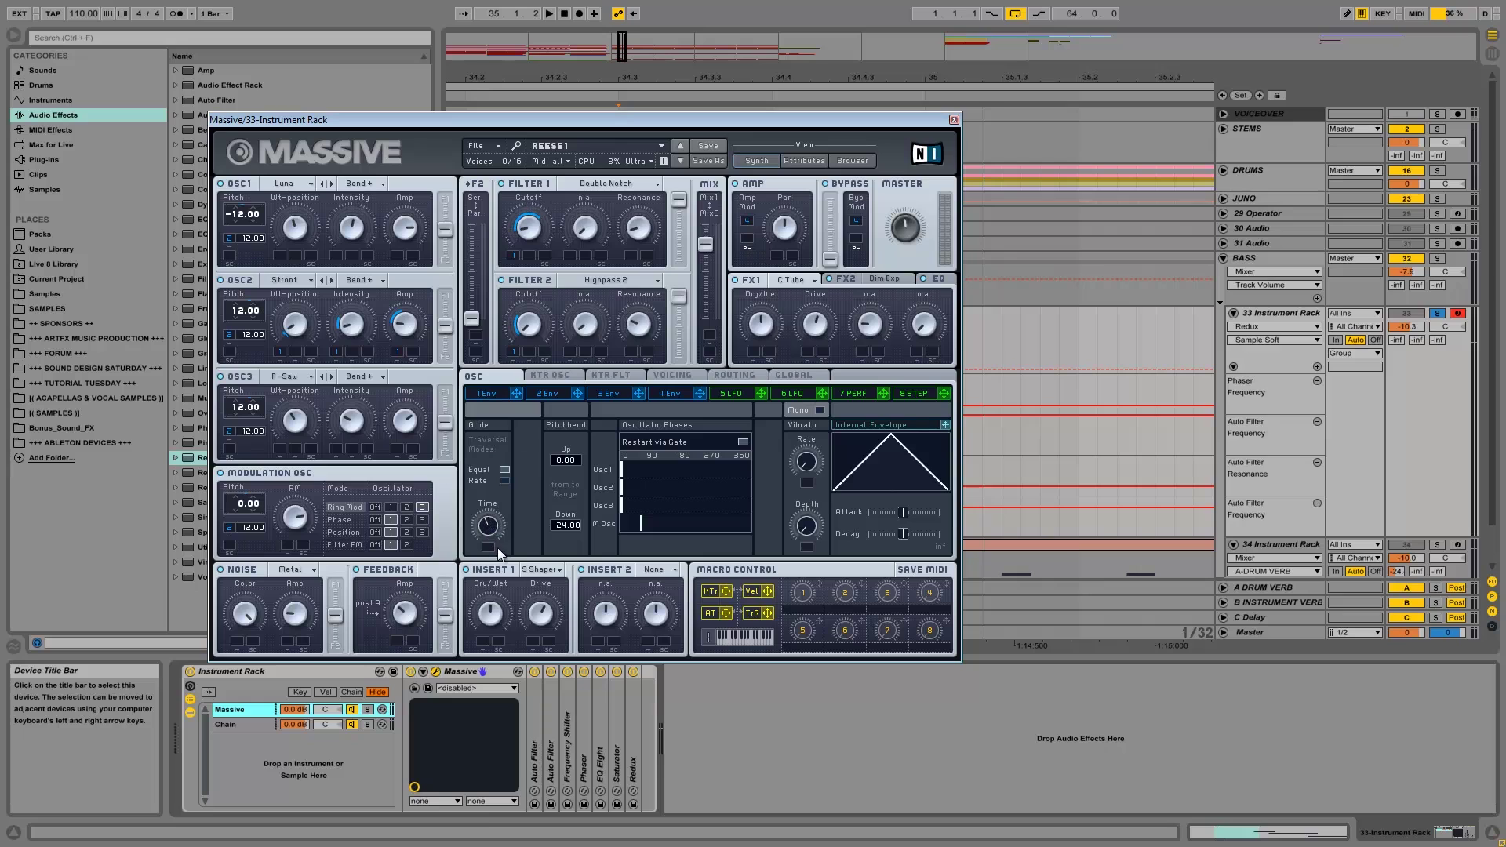
pyautogui.click(954, 120)
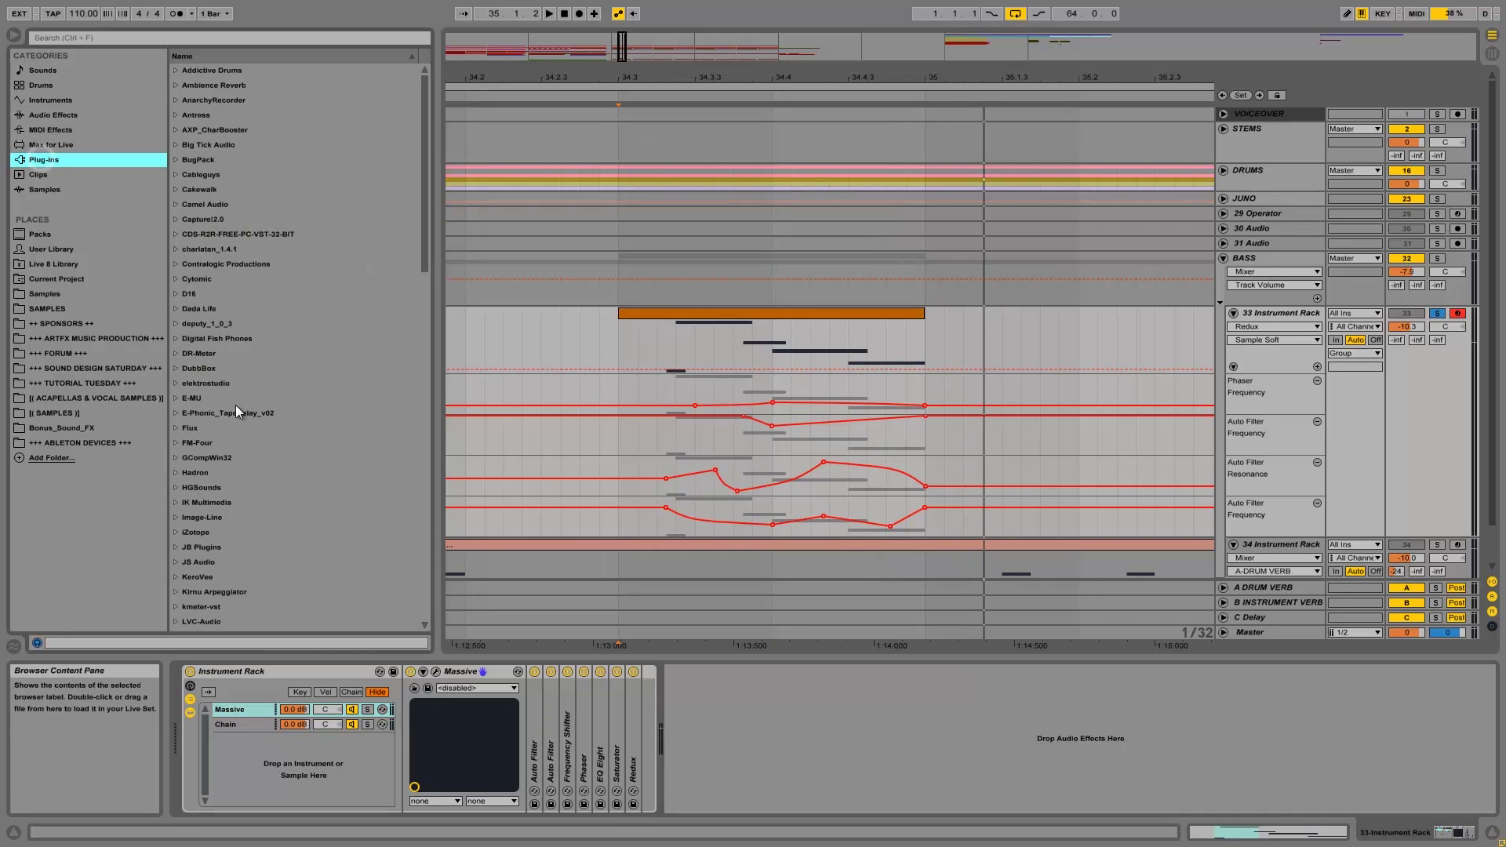
# Step: Load a second Massive from the Native Instruments plug-ins into the rack's empty chain
pyautogui.scroll(-3, 200, 439)
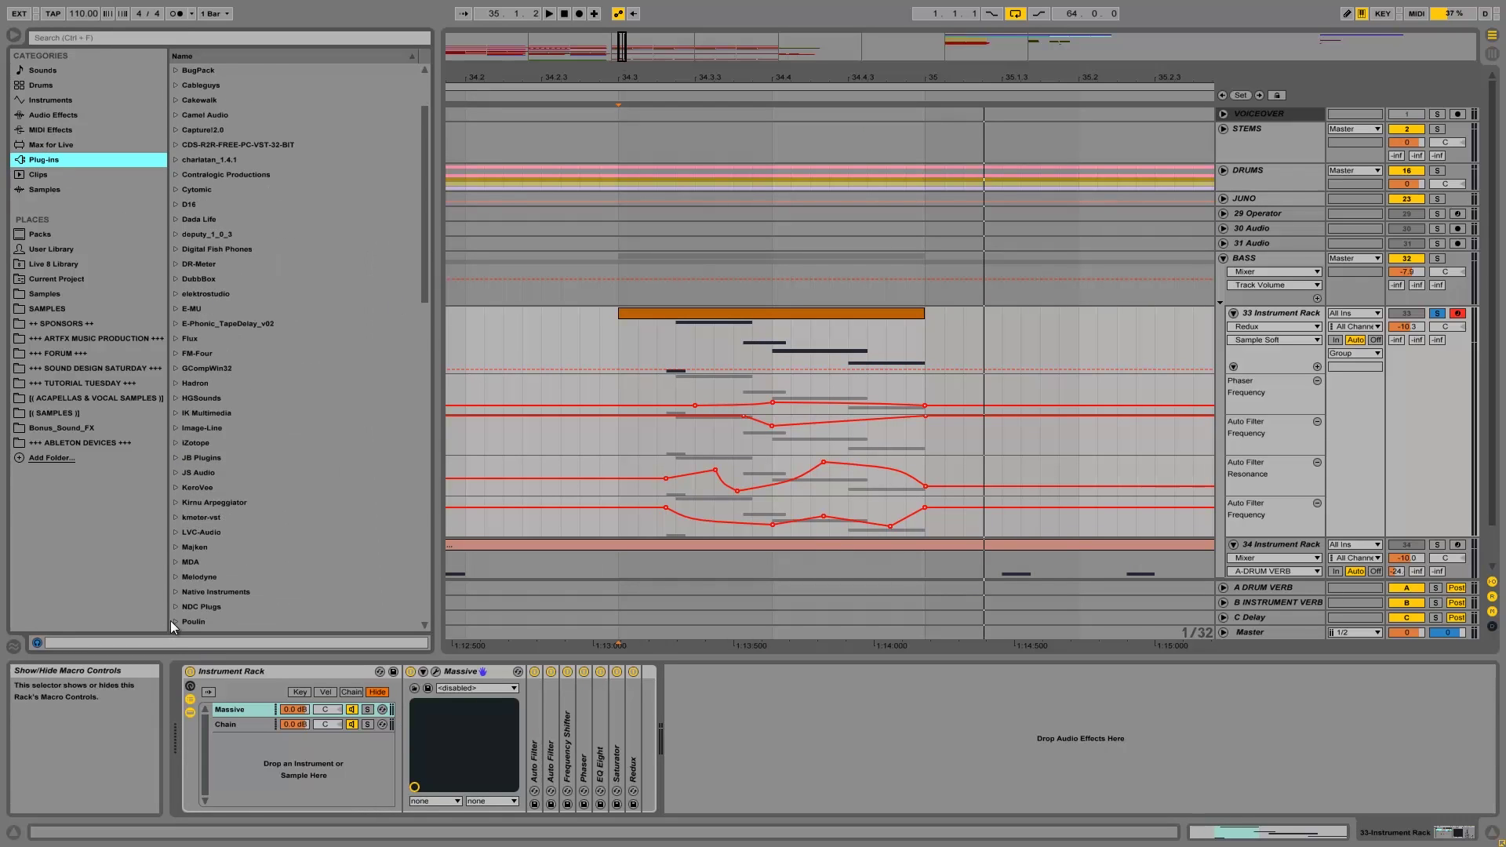
pyautogui.click(176, 591)
pyautogui.moveTo(425, 276); pyautogui.dragTo(365, 363)
pyautogui.moveTo(221, 463); pyautogui.dragTo(430, 726)
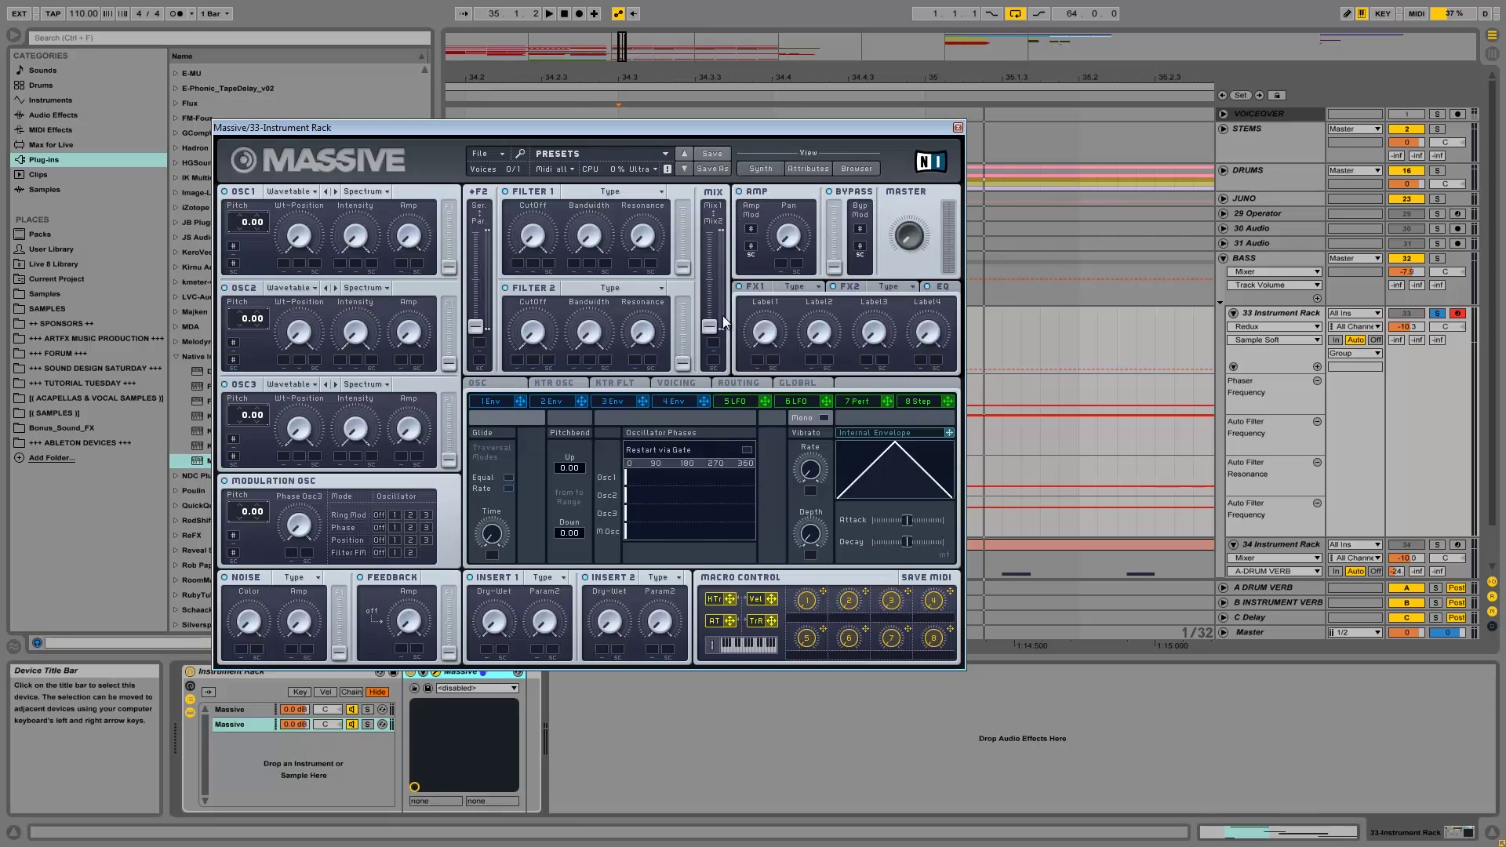
# Step: Start a new blank sound in the second Massive and set OSC1's wavetable to Sin-Square
pyautogui.click(487, 155)
pyautogui.click(490, 166)
pyautogui.click(304, 192)
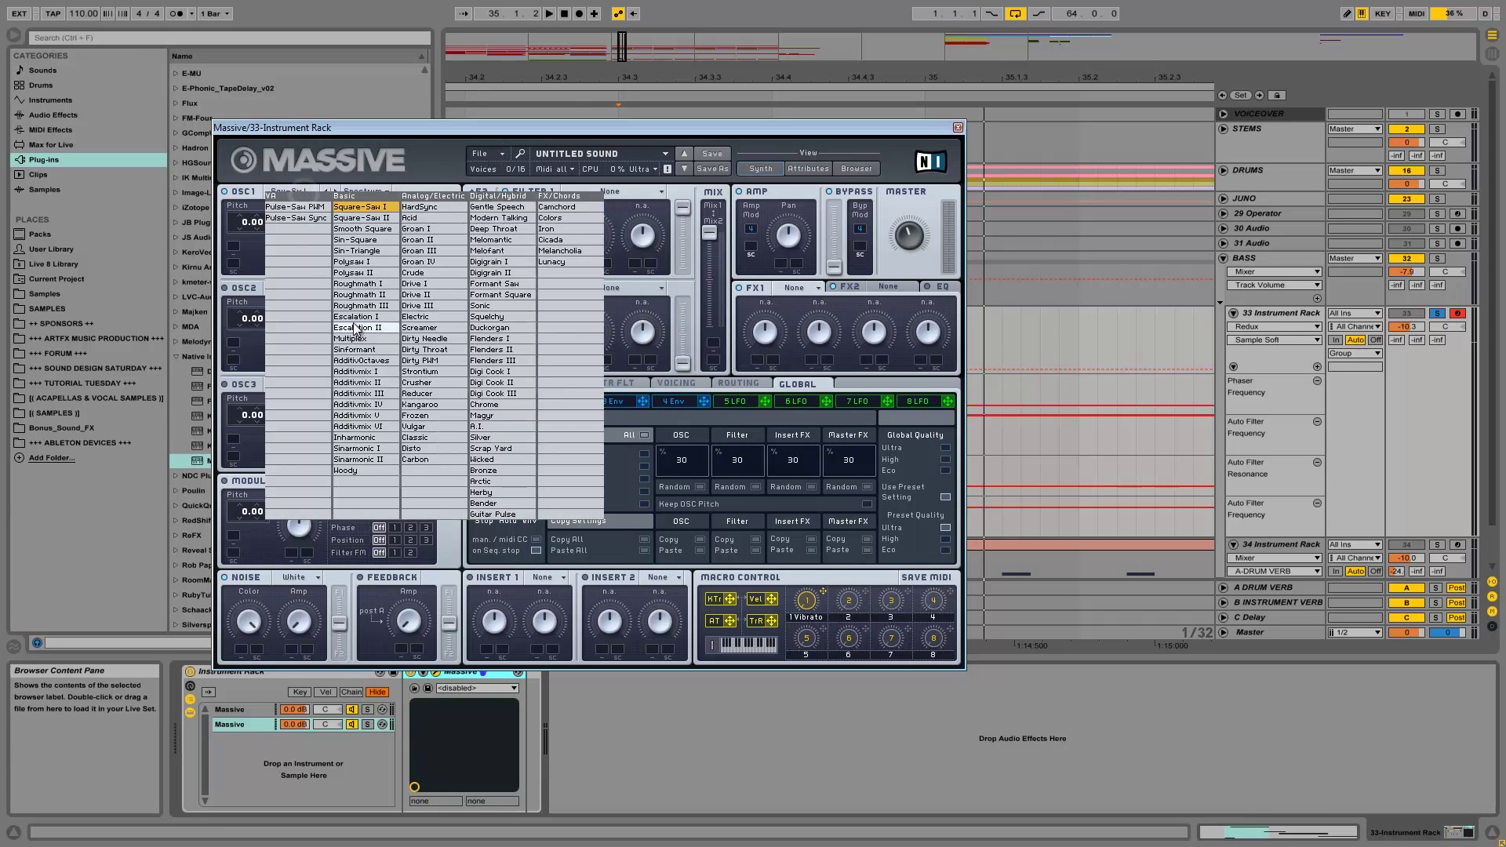
pyautogui.click(357, 240)
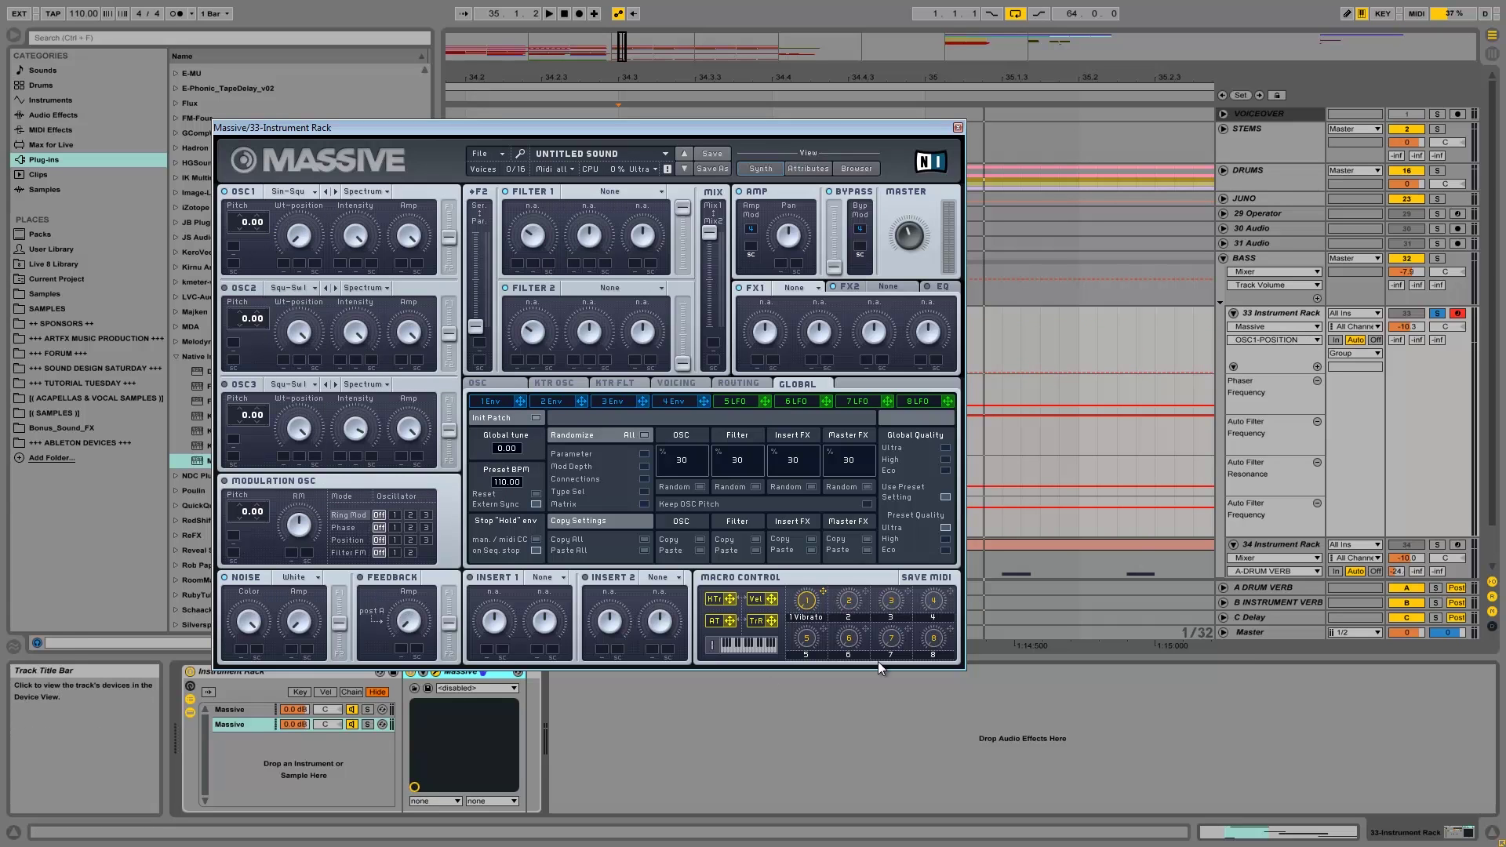
# Step: Solo the second Massive chain in the rack and audition it
pyautogui.click(367, 724)
pyautogui.press('space')
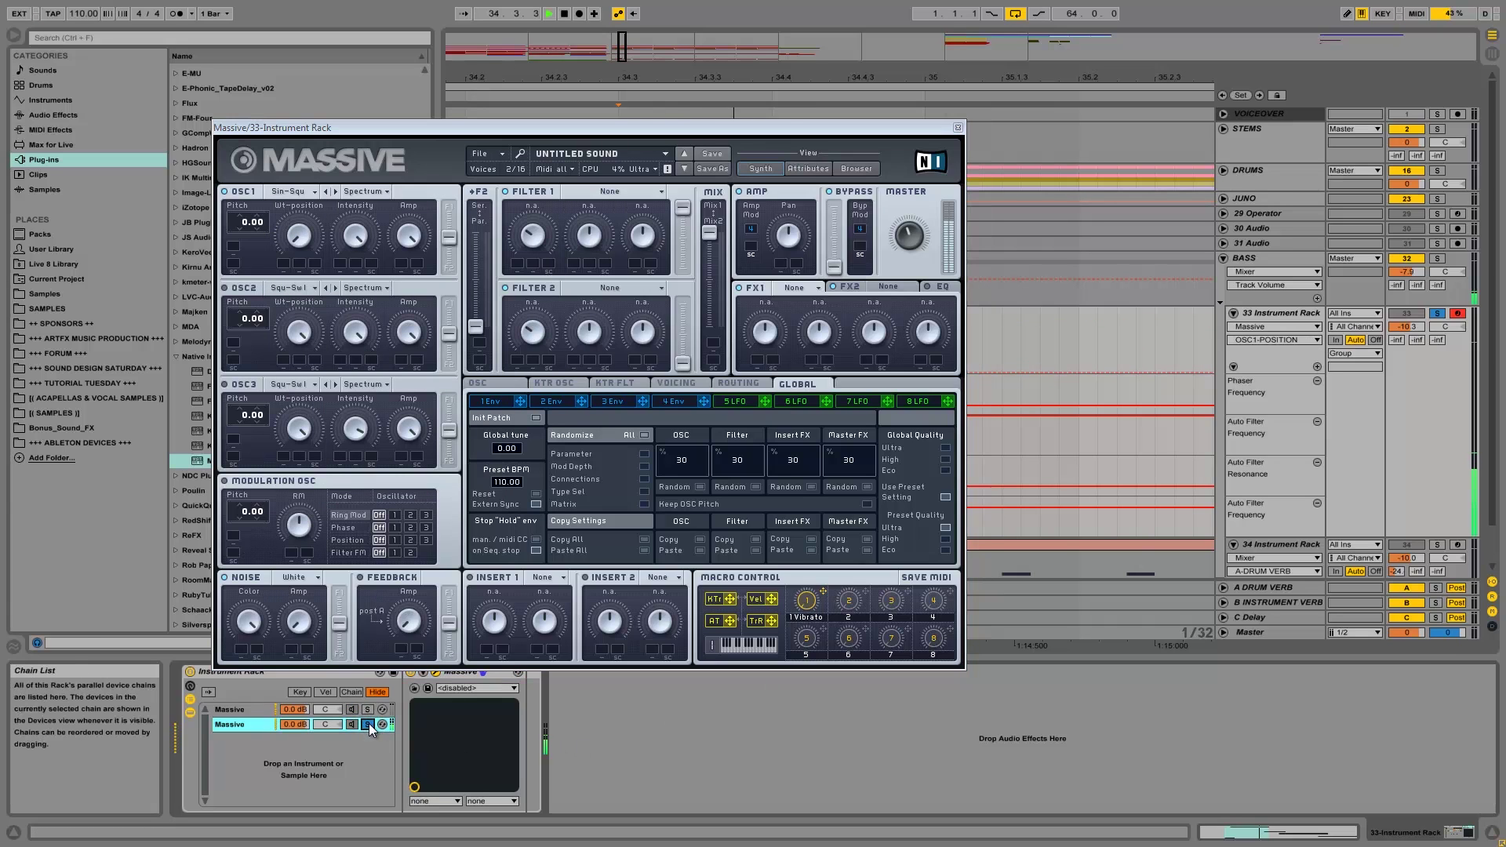
pyautogui.press('space')
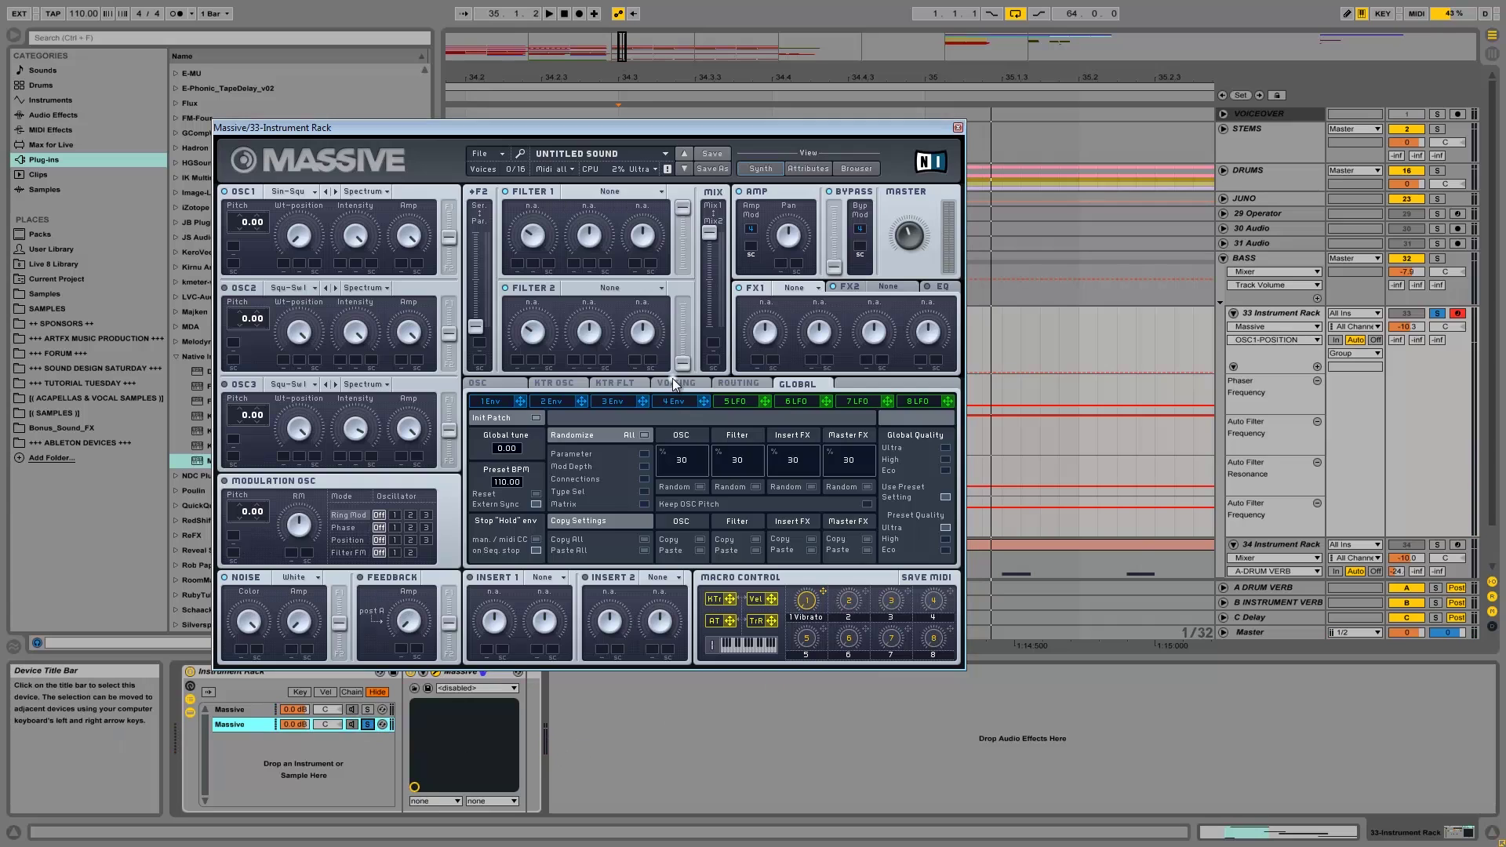
# Step: Set the voicing trigger to Legato Triller and OSC1's pitch to -24.00, checking the master volume during playback
pyautogui.click(676, 384)
pyautogui.click(536, 554)
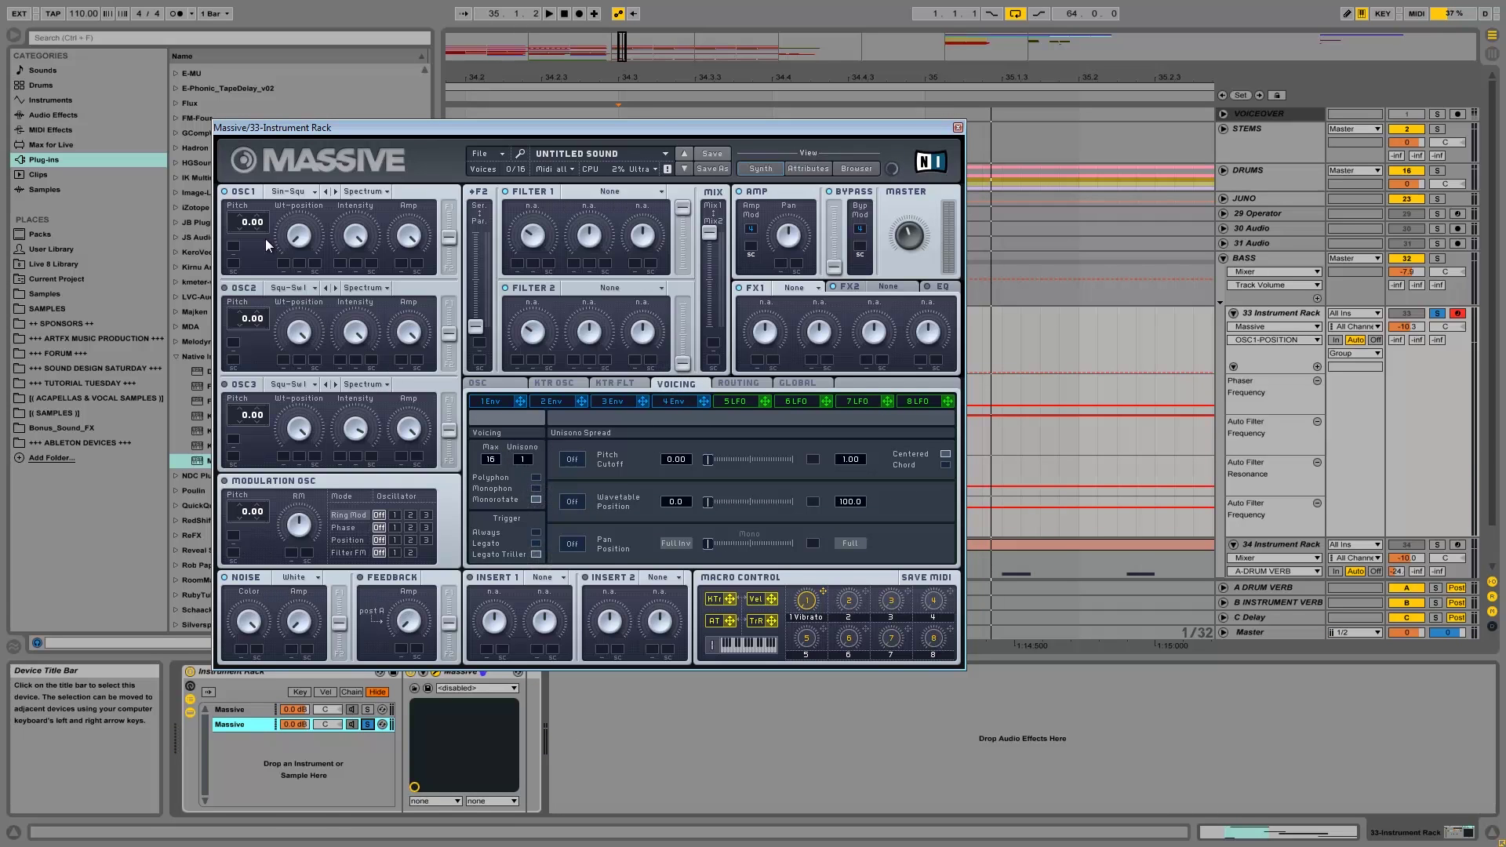
pyautogui.press('space')
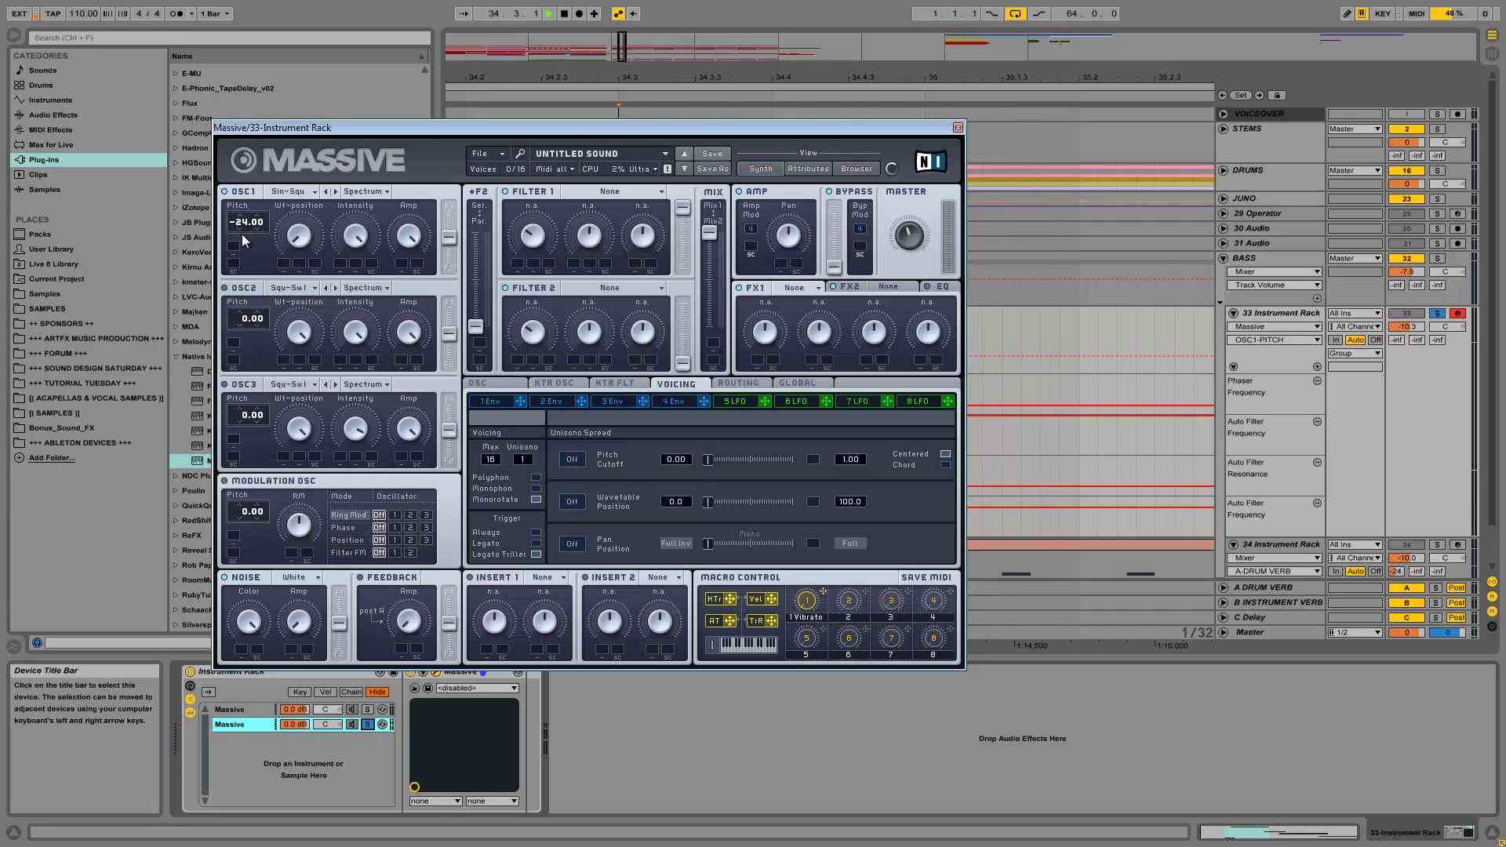
pyautogui.click(916, 240)
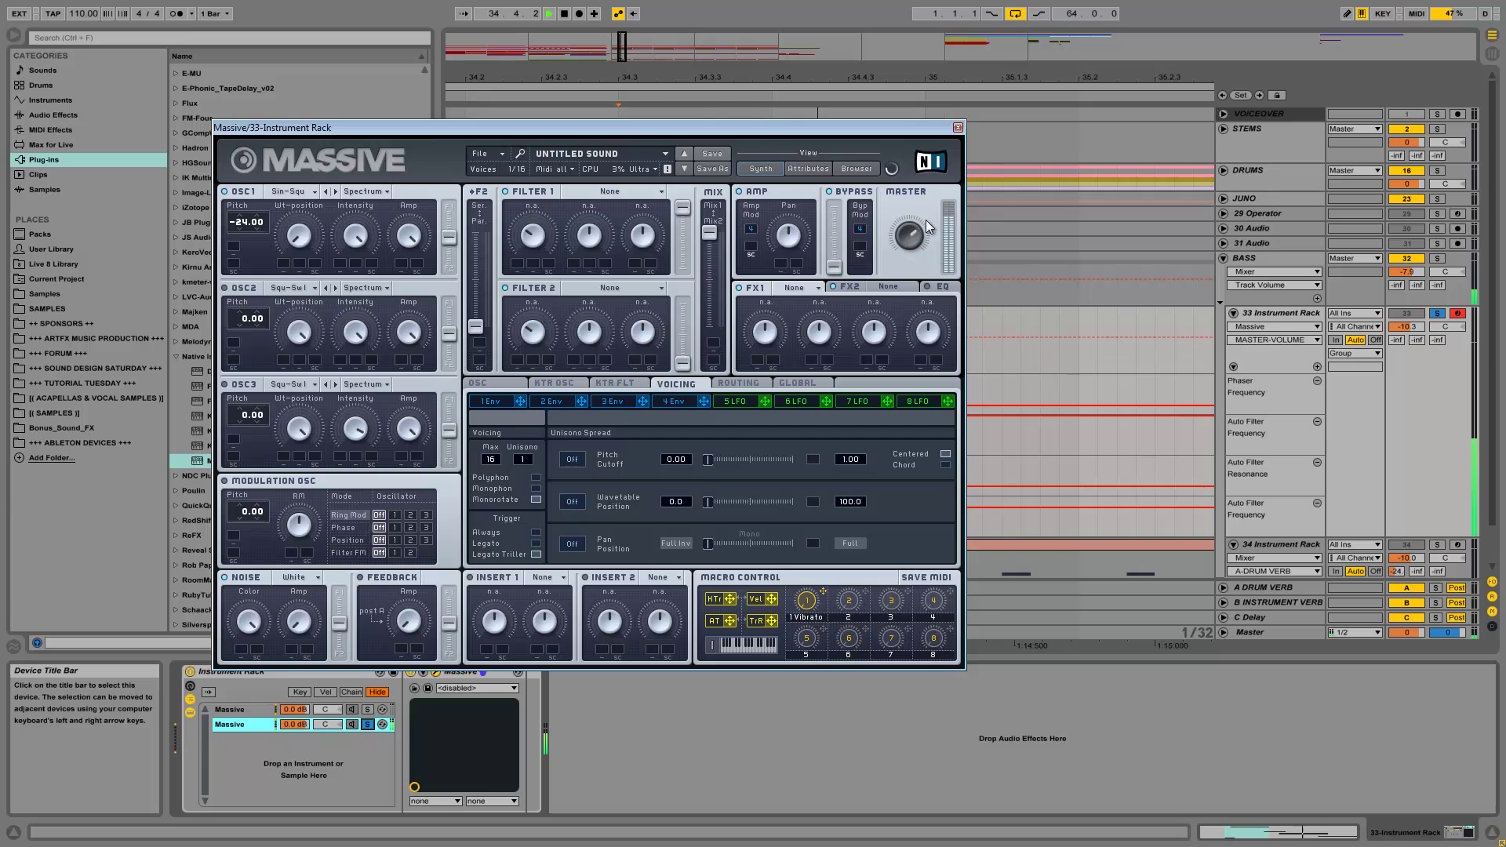
pyautogui.press('space')
# Step: Adjust the attack and lengthen the release of the second Massive's envelope 4, auditioning the change
pyautogui.click(487, 401)
pyautogui.click(668, 402)
pyautogui.moveTo(552, 534); pyautogui.dragTo(558, 543)
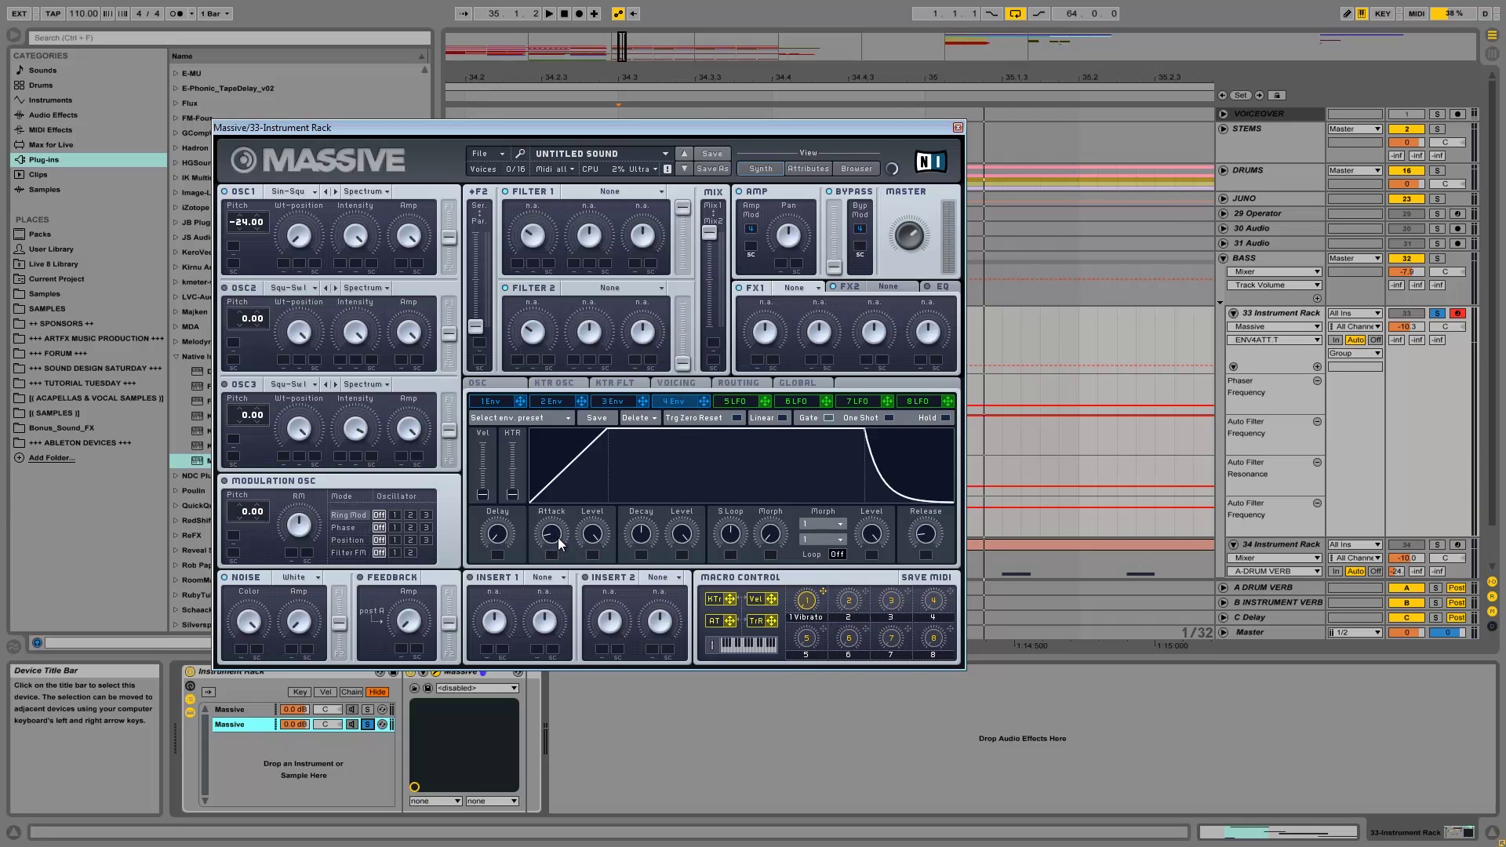
pyautogui.press('space')
pyautogui.press('space')
pyautogui.moveTo(932, 536); pyautogui.dragTo(936, 532)
pyautogui.press('space')
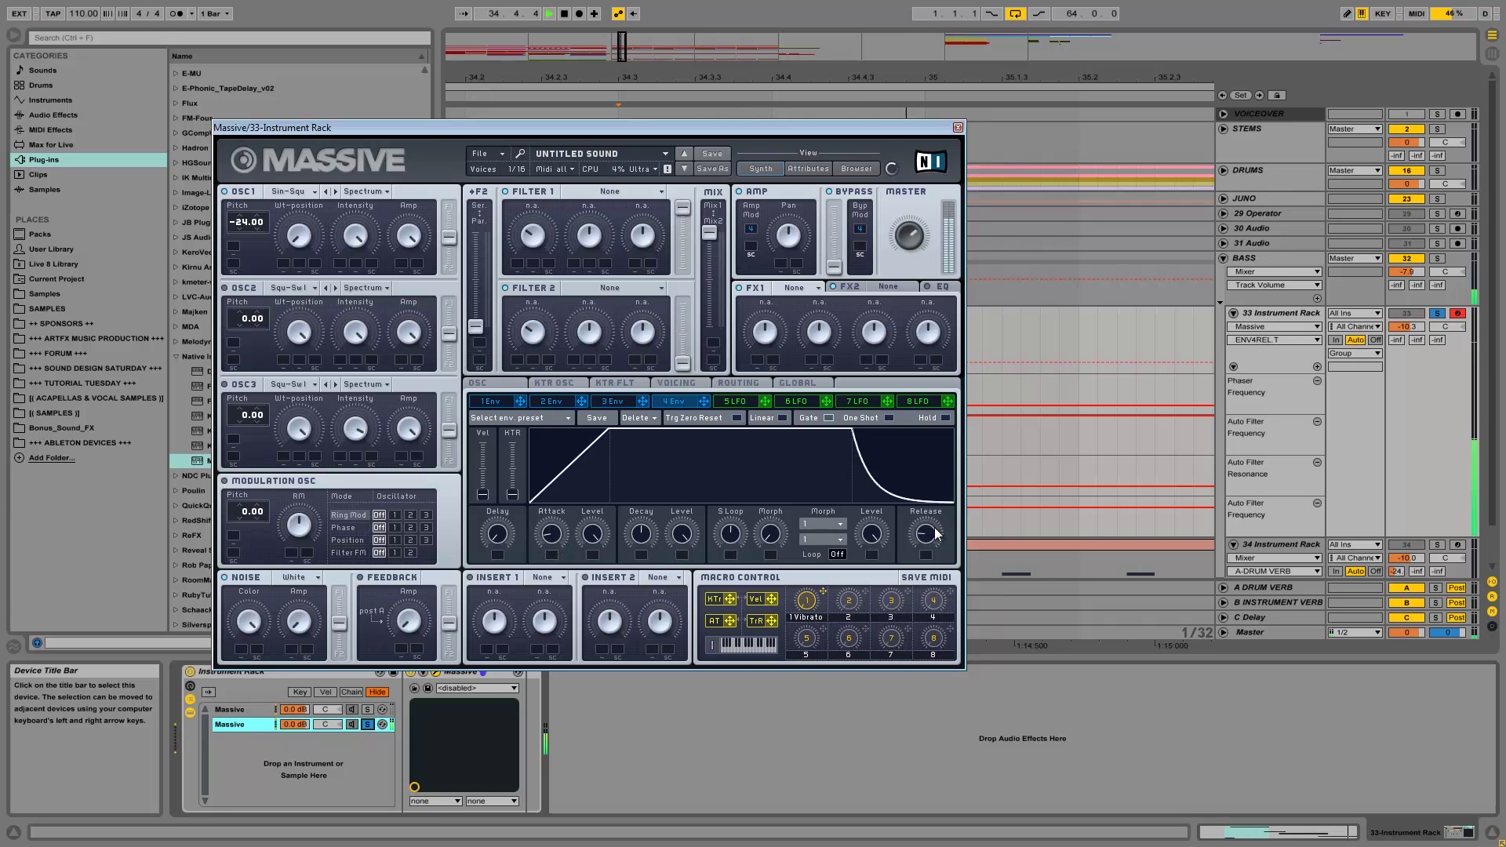
# Step: Load Classic Tube as FX1 in the second Massive and adjust its drive and dry/wet amount
pyautogui.click(794, 287)
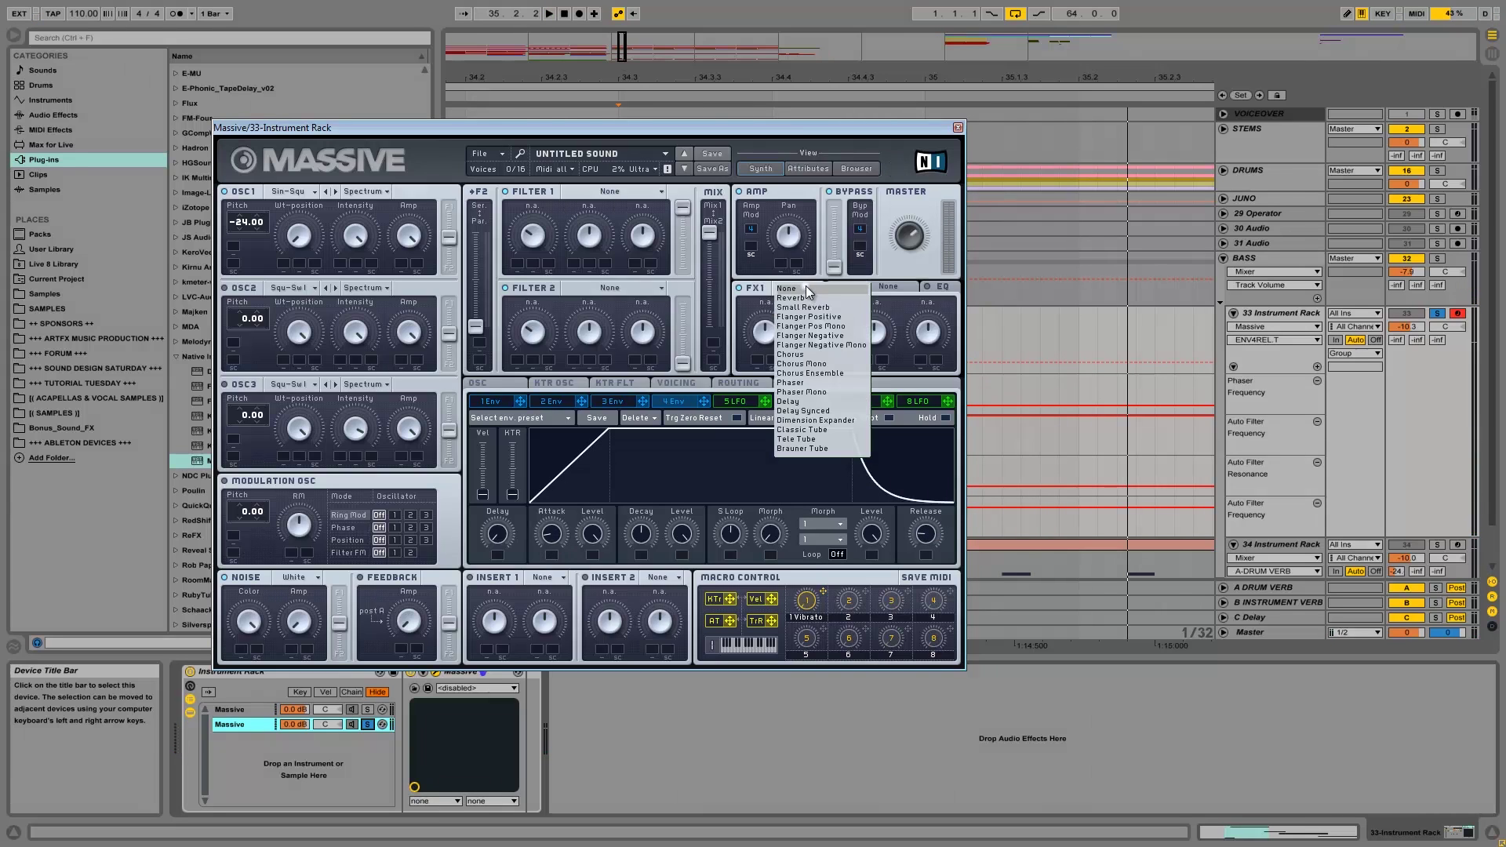
pyautogui.click(804, 431)
pyautogui.moveTo(824, 336); pyautogui.dragTo(823, 394)
pyautogui.press('space')
pyautogui.moveTo(764, 340); pyautogui.dragTo(774, 359)
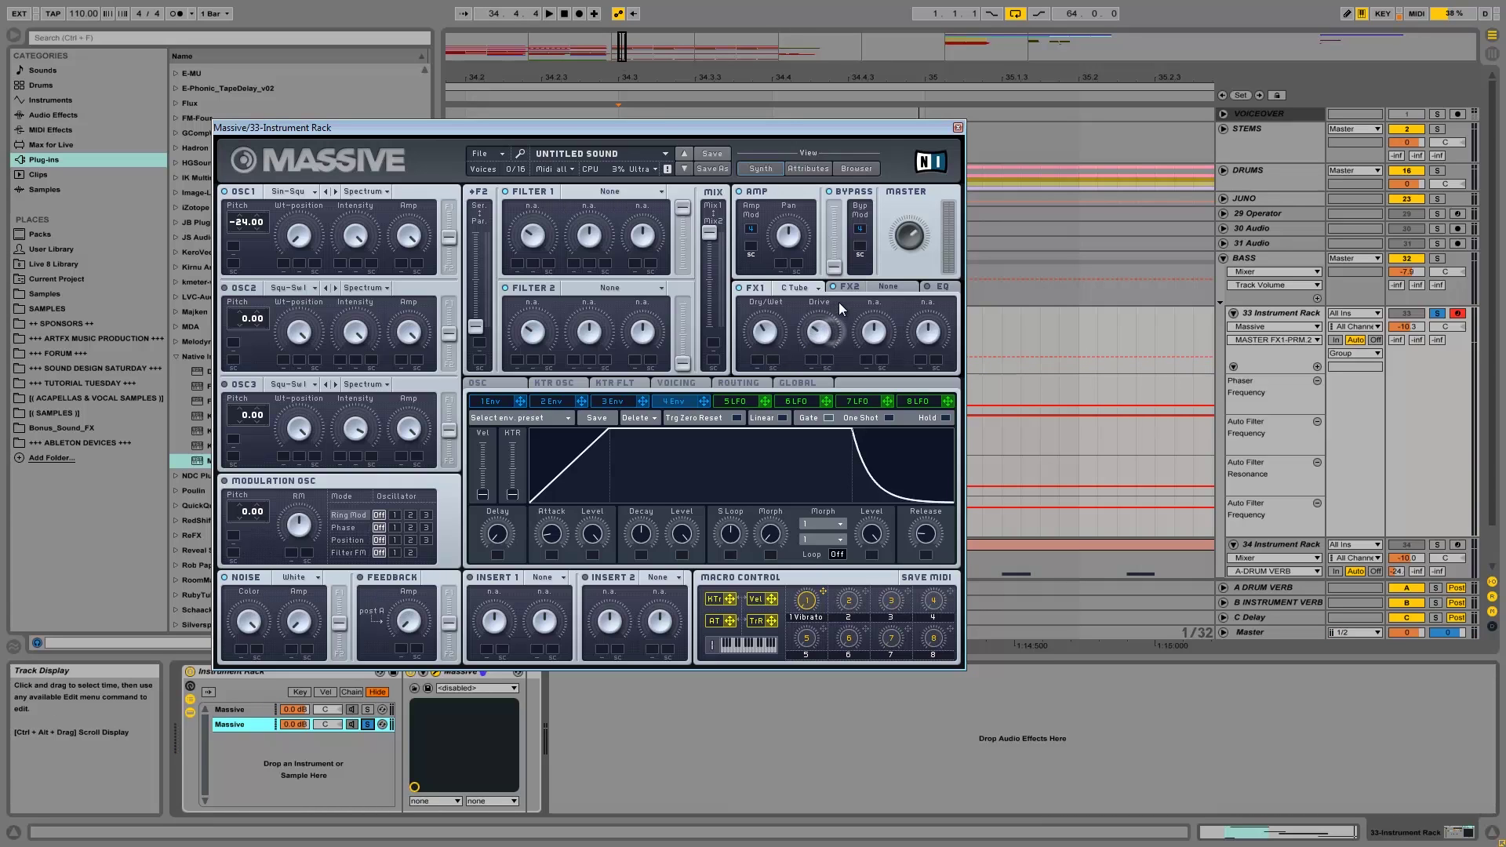
# Step: Audition the distorted layer, adjust its glide time in the oscillator settings and close the plug-in window
pyautogui.press('space')
pyautogui.press('space')
pyautogui.press('space')
pyautogui.press('space')
pyautogui.click(501, 388)
pyautogui.click(491, 540)
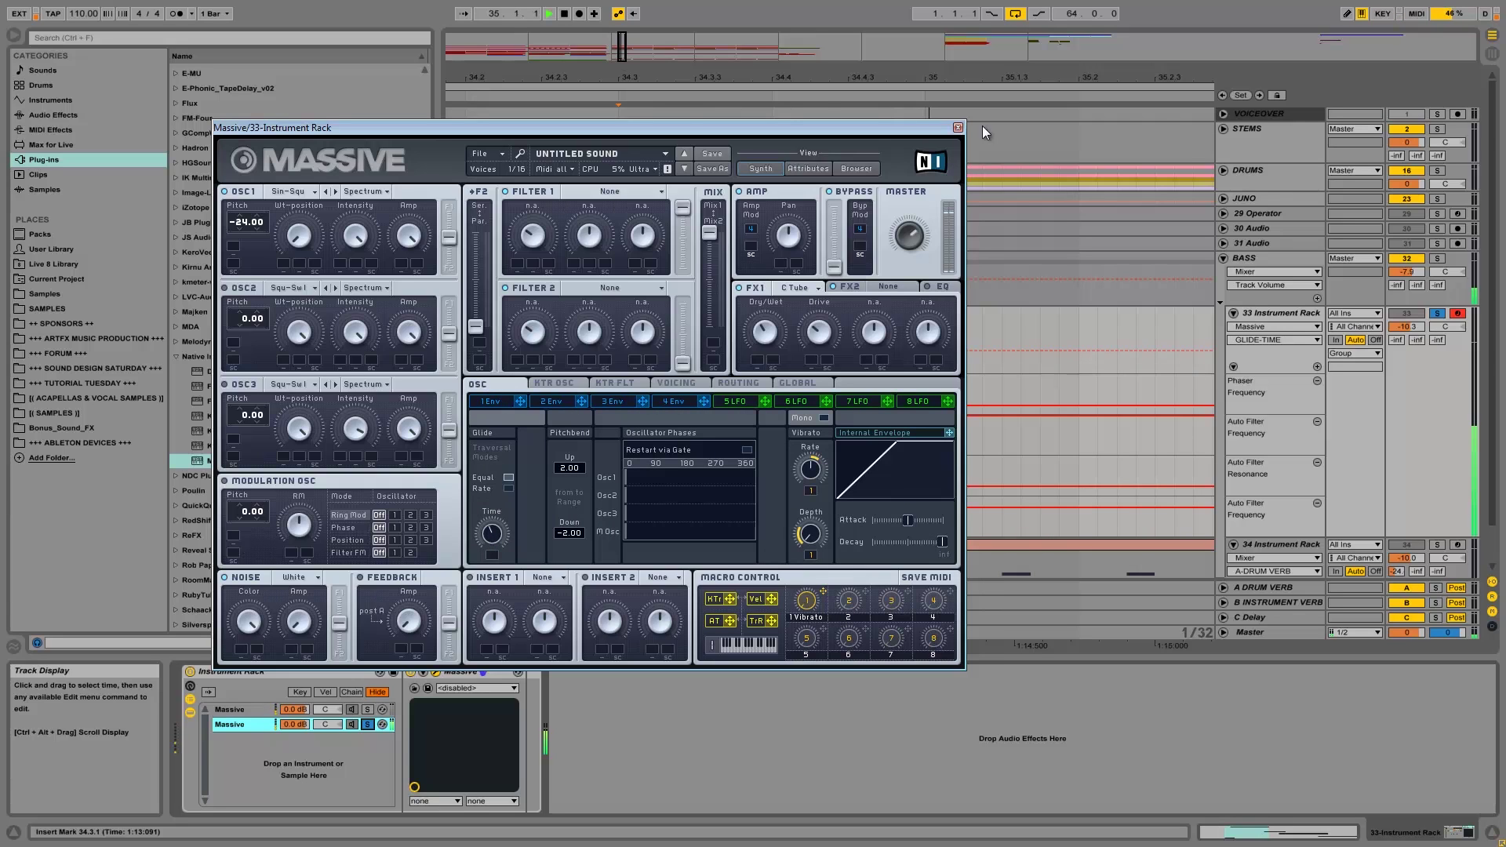
pyautogui.click(957, 127)
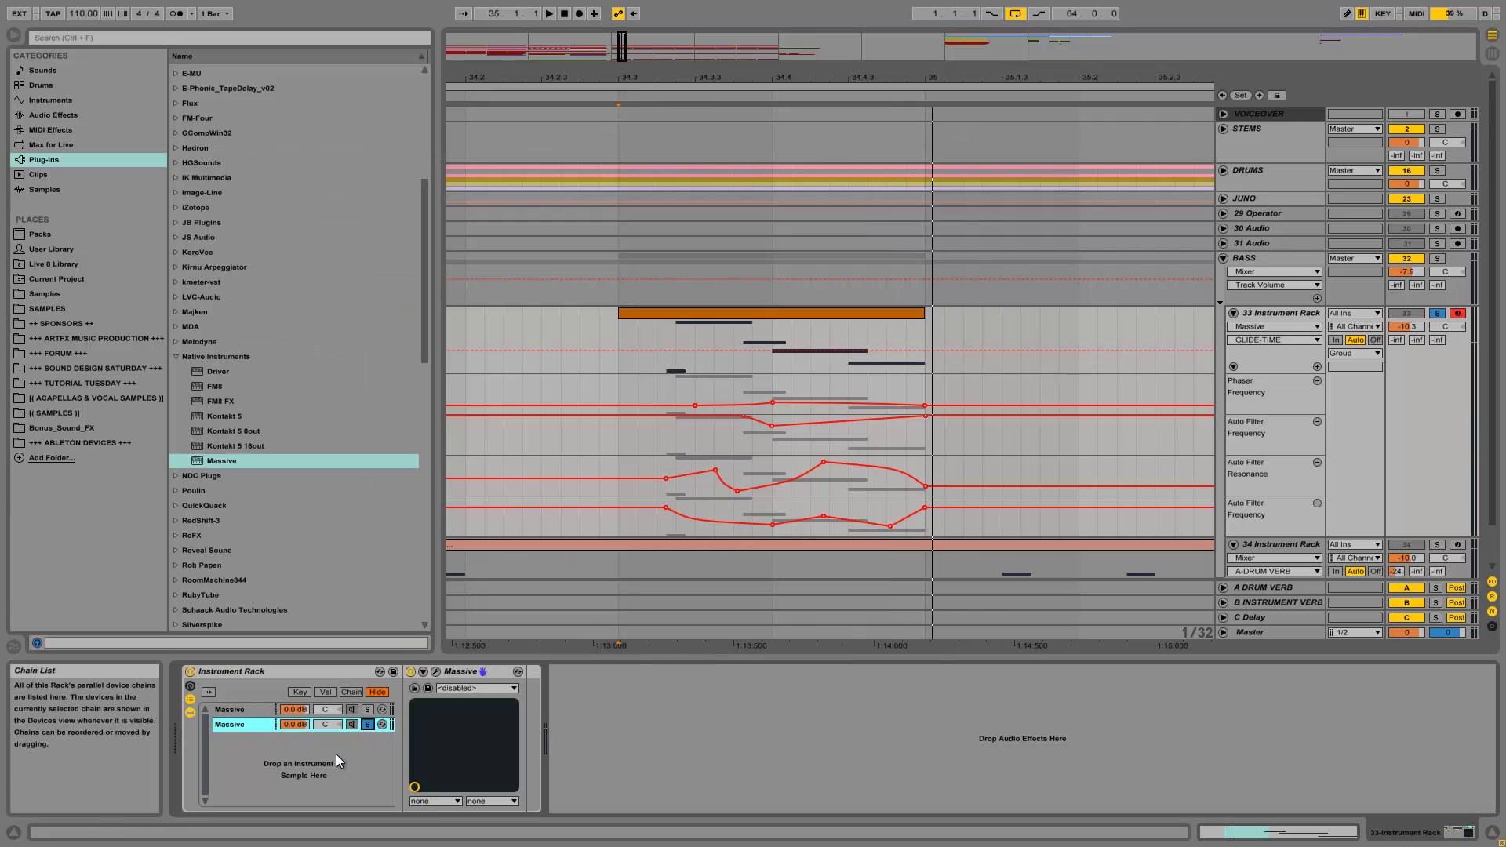
# Step: Solo the first Massive chain as well and balance the chain volumes at -9.0 dB for the first and -10.0 dB for the second
pyautogui.click(367, 709)
pyautogui.press('space')
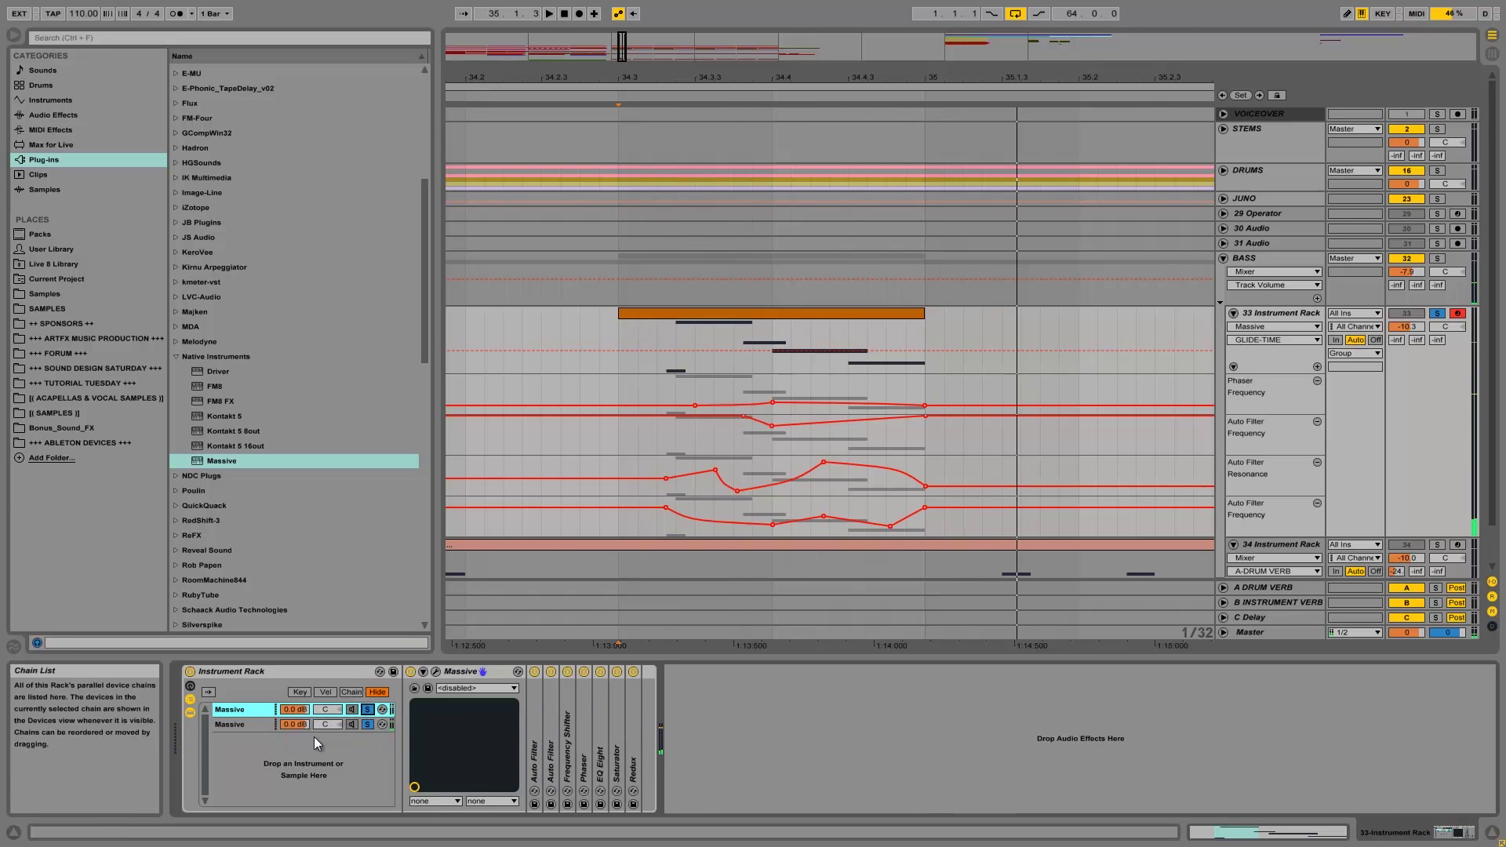
pyautogui.moveTo(300, 711); pyautogui.dragTo(300, 725)
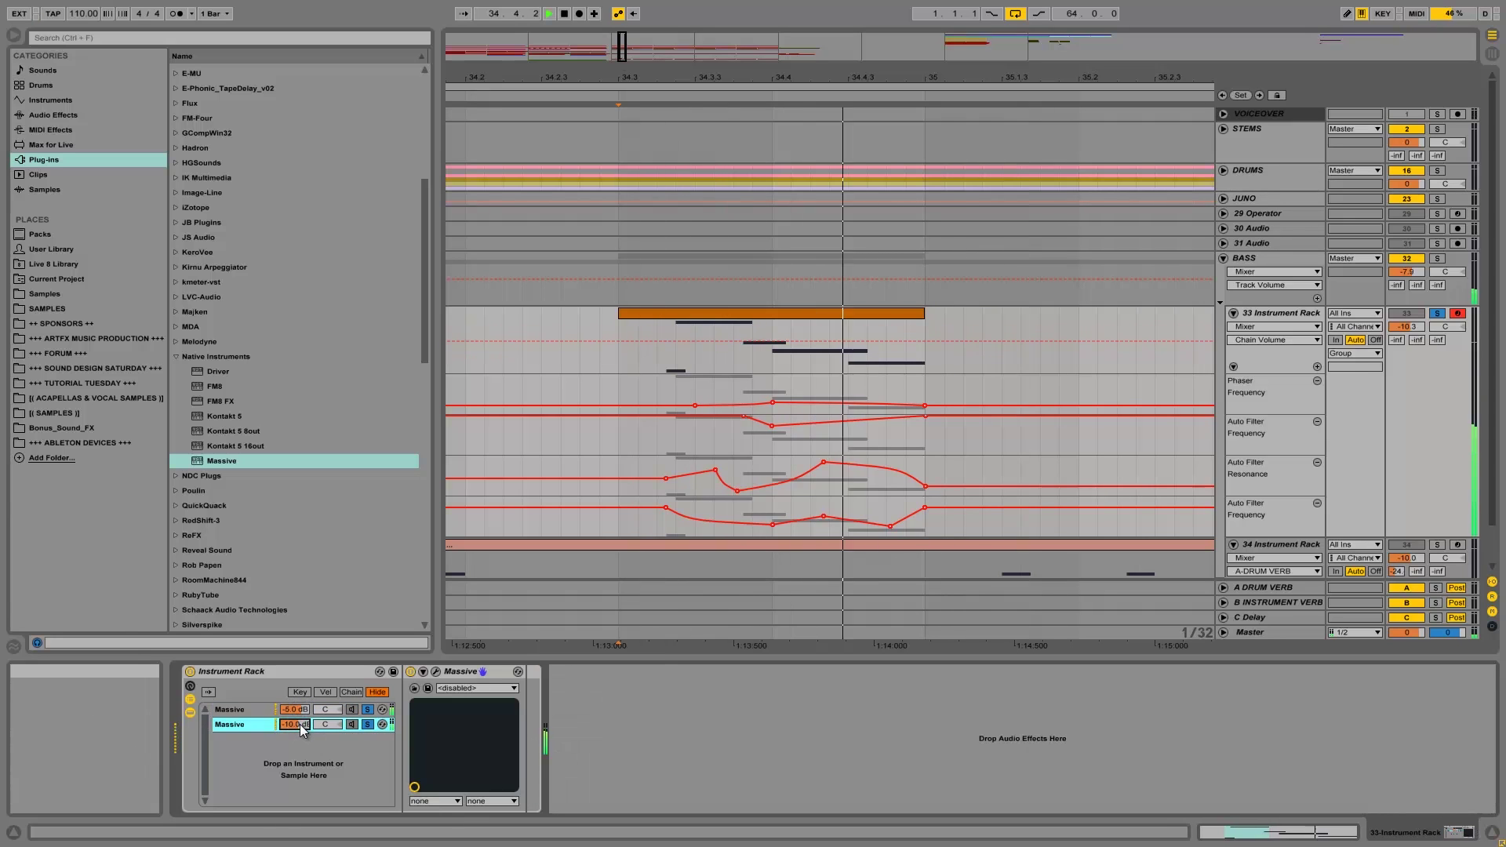
pyautogui.click(305, 714)
pyautogui.moveTo(306, 714); pyautogui.dragTo(305, 721)
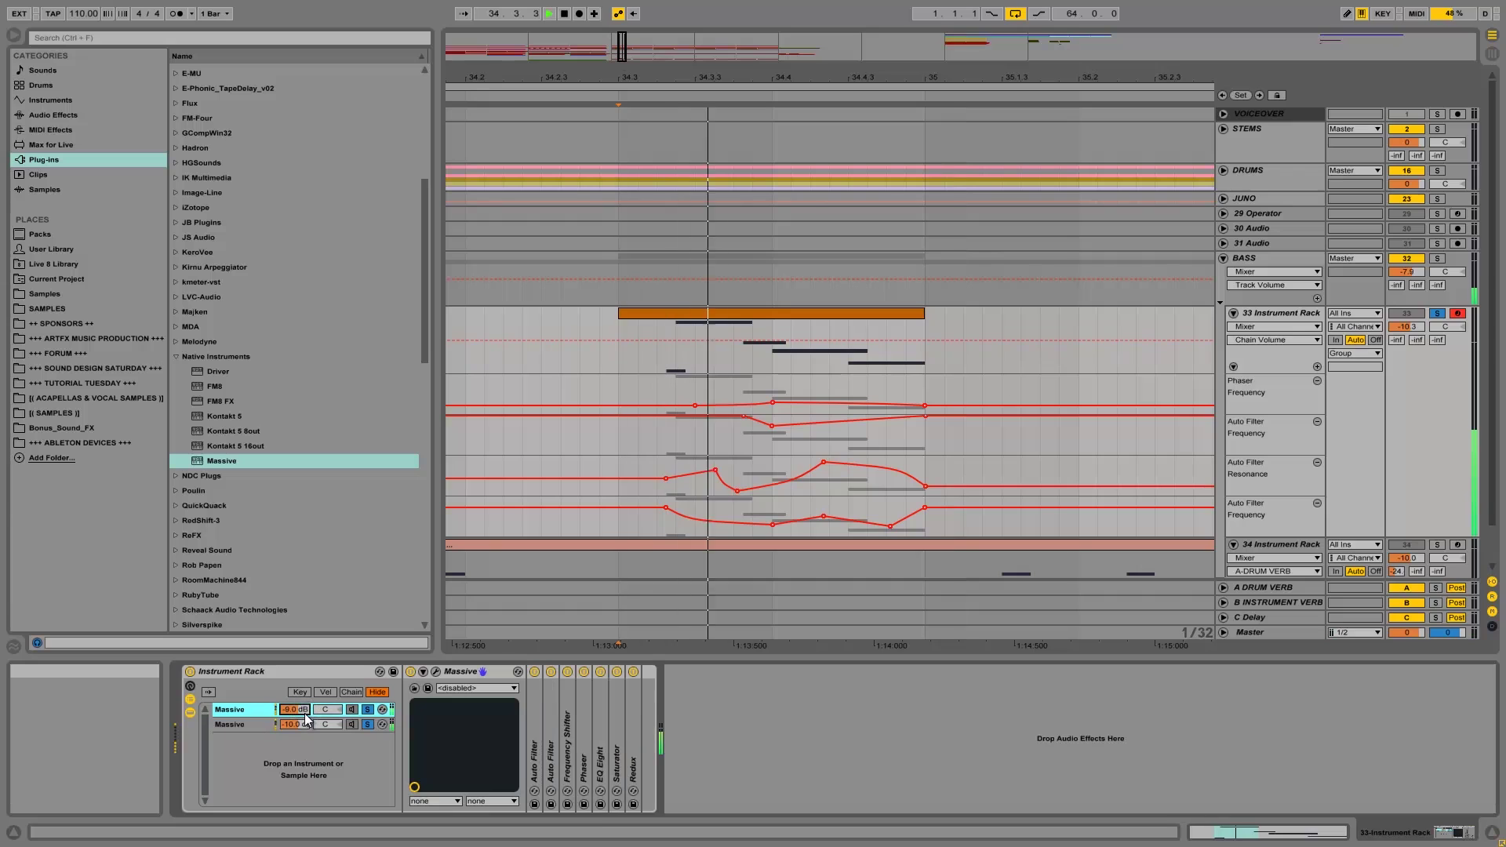
pyautogui.press('space')
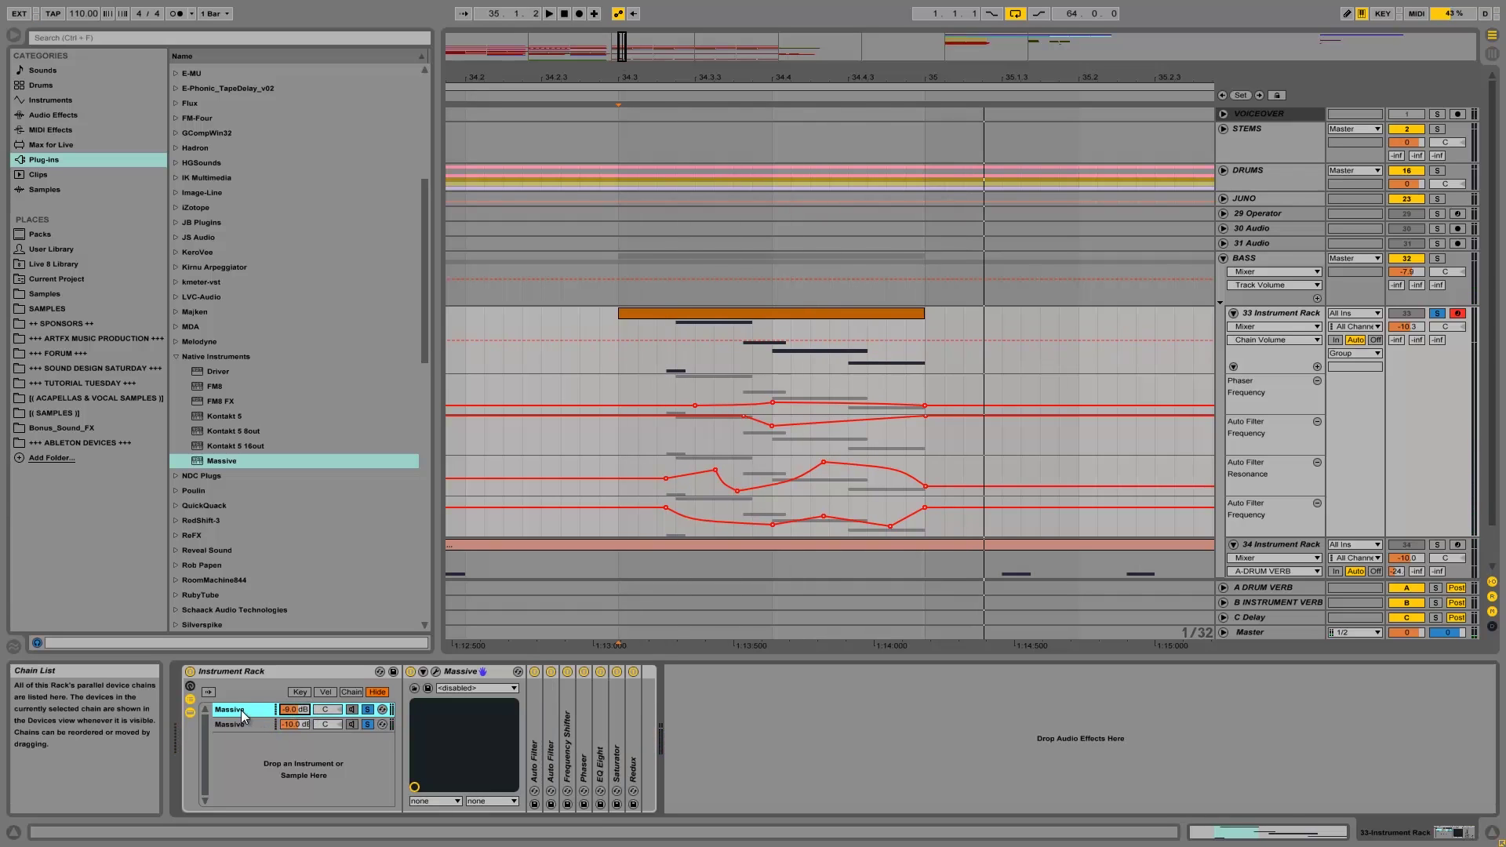
# Step: Move the Frequency Shifter out of the first chain to after the Instrument Rack, unfold it and audition both layers
pyautogui.click(568, 737)
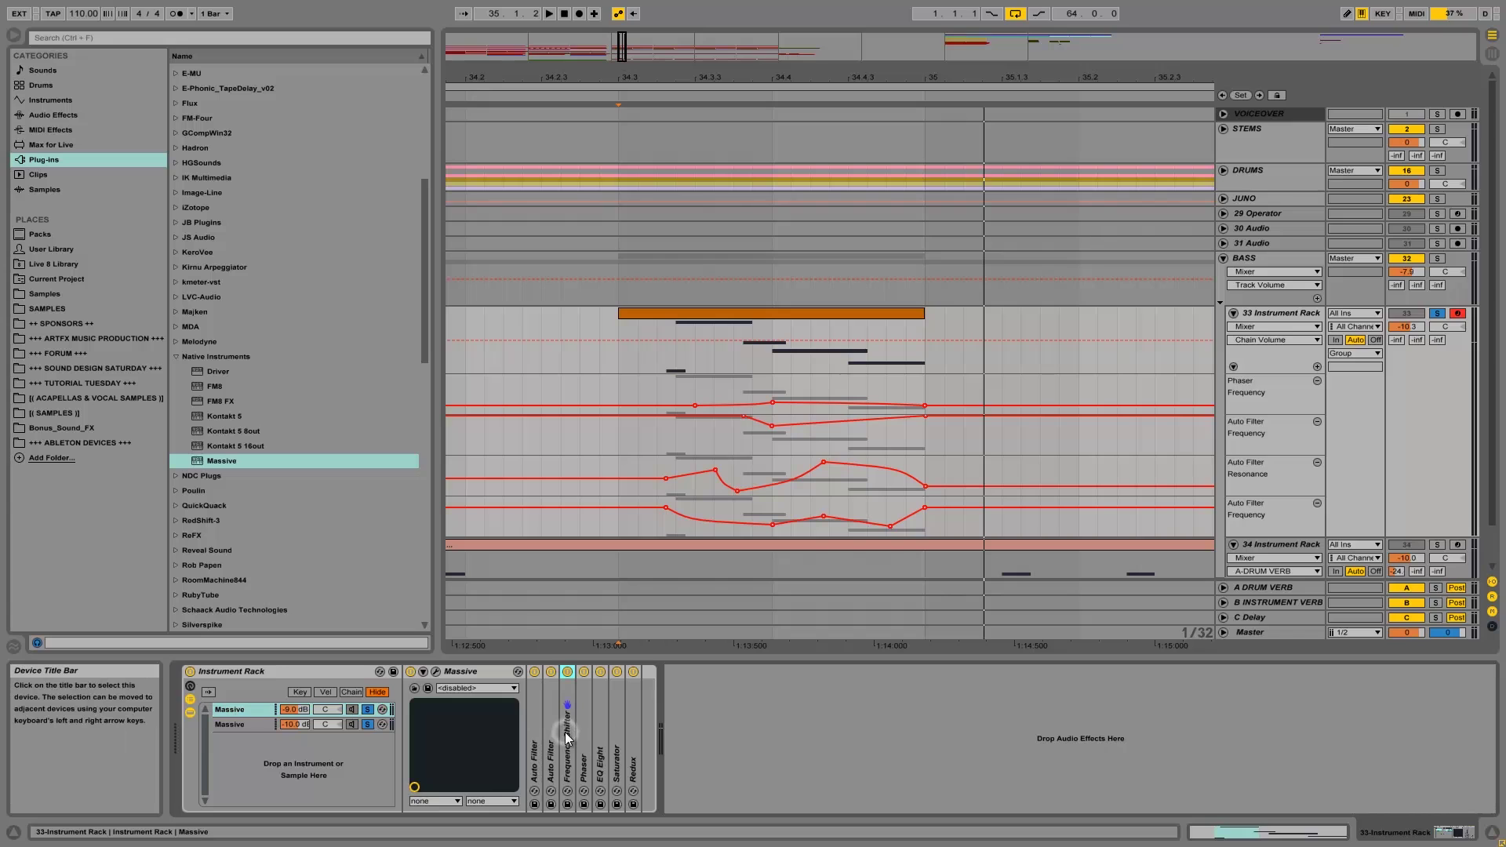
pyautogui.moveTo(568, 729); pyautogui.dragTo(639, 726)
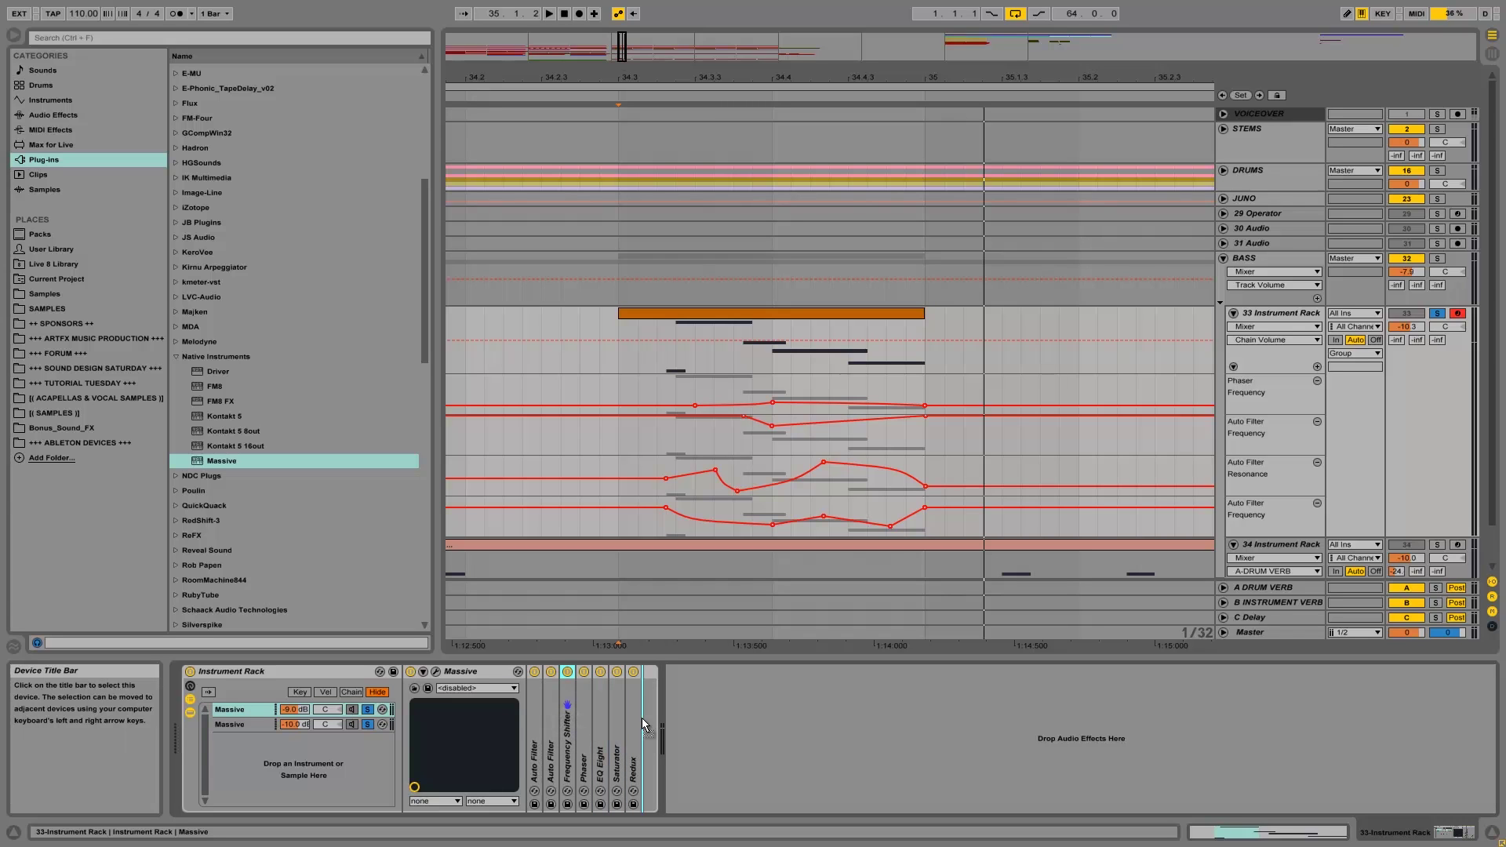
pyautogui.moveTo(642, 717); pyautogui.dragTo(669, 719)
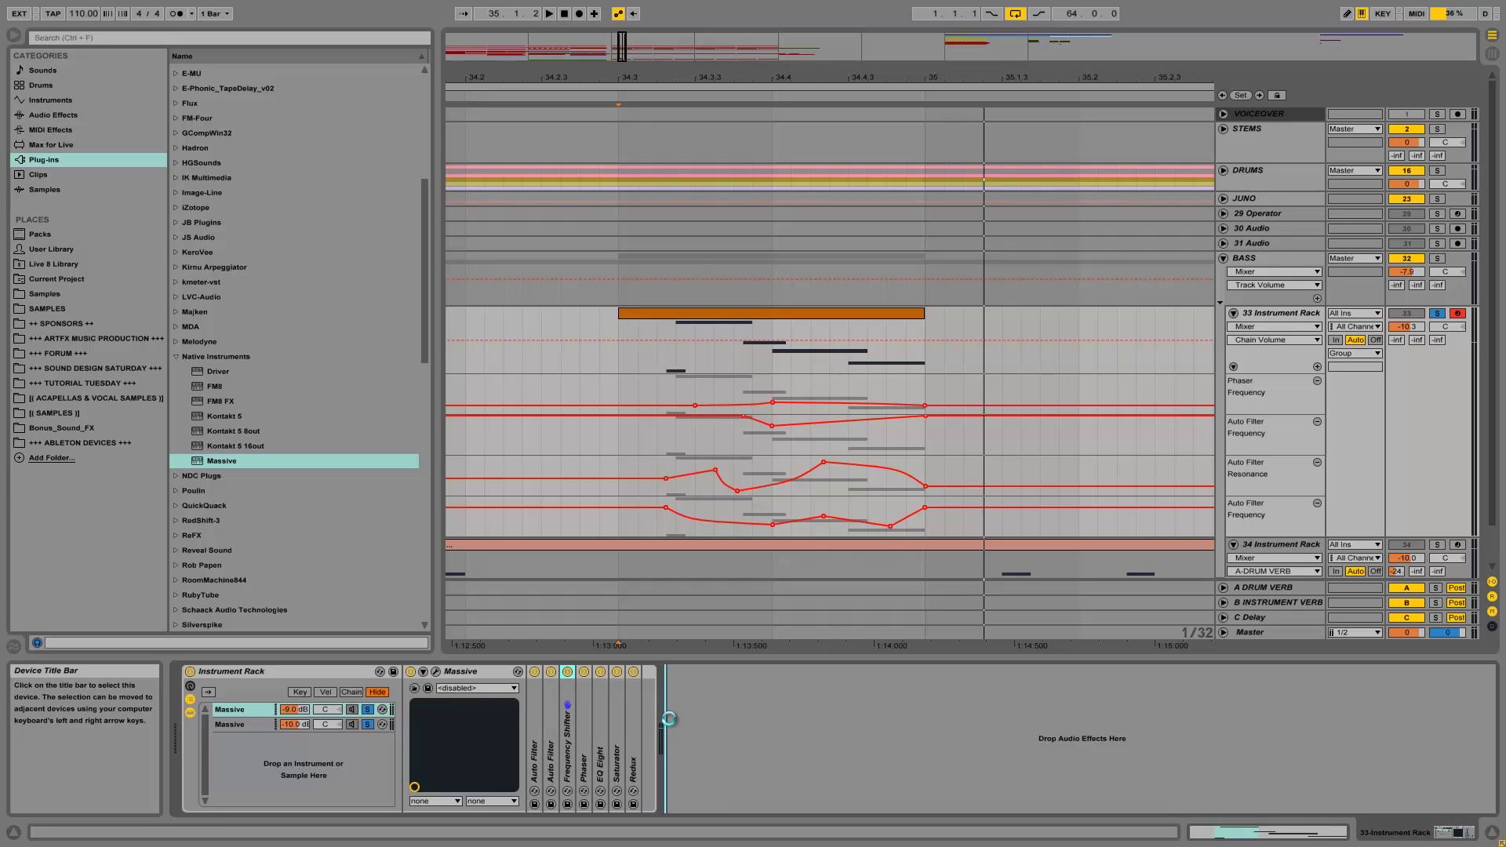
pyautogui.press('space')
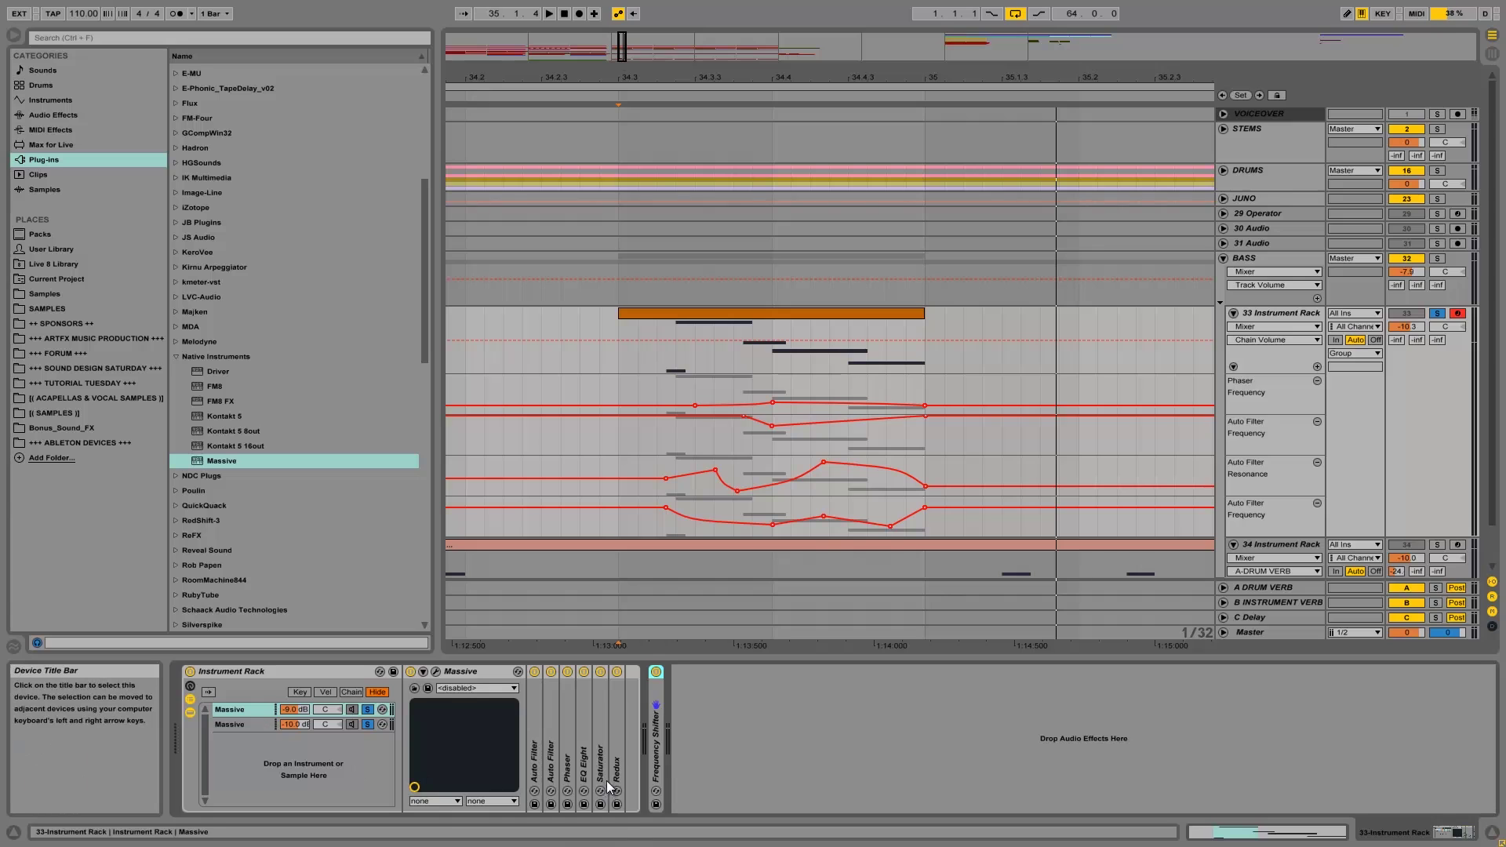
pyautogui.doubleClick(654, 747)
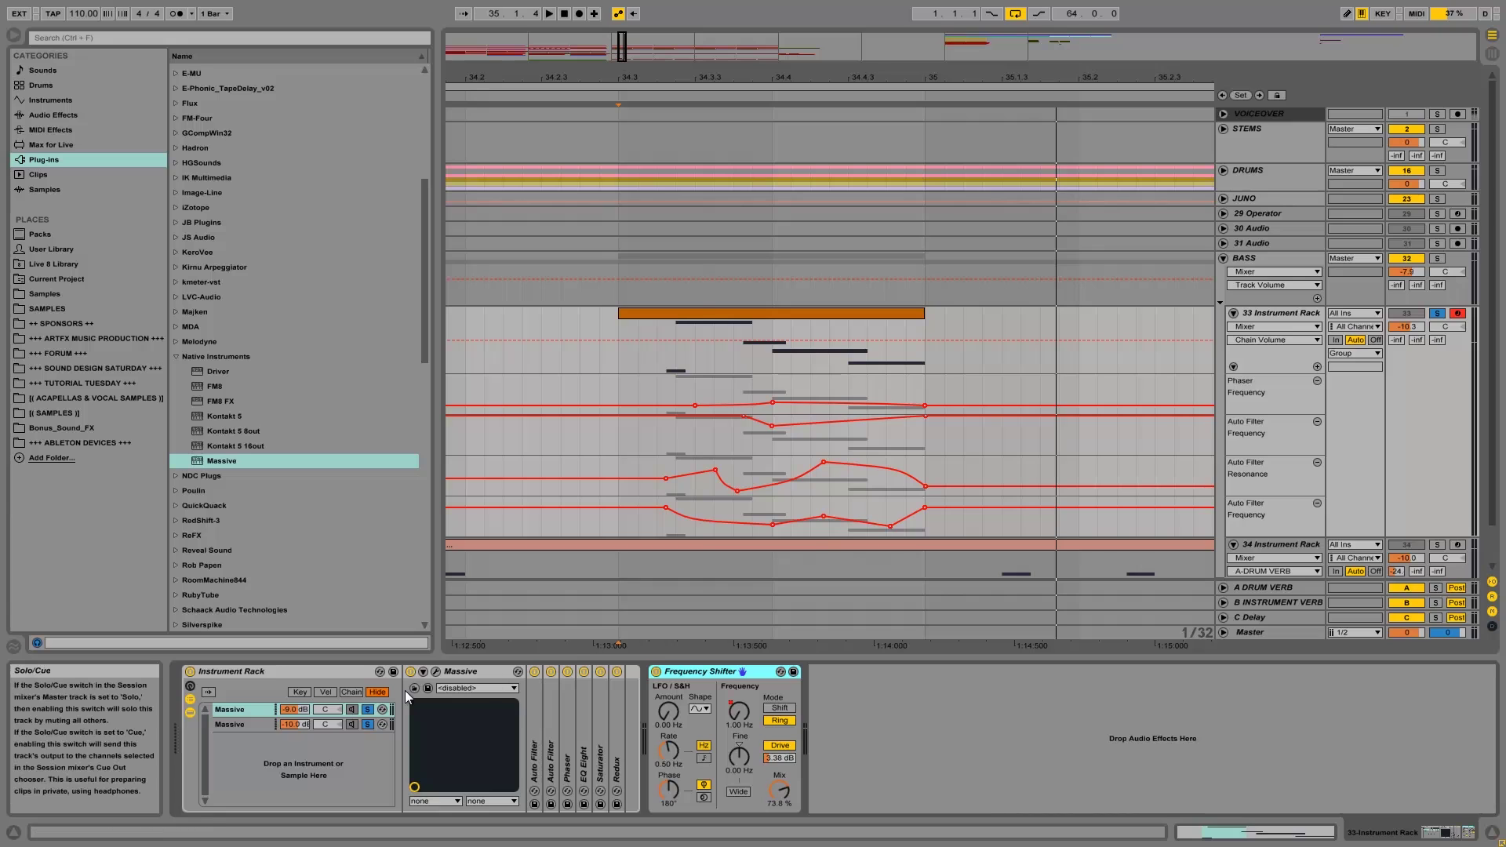
pyautogui.press('space')
pyautogui.press('space')
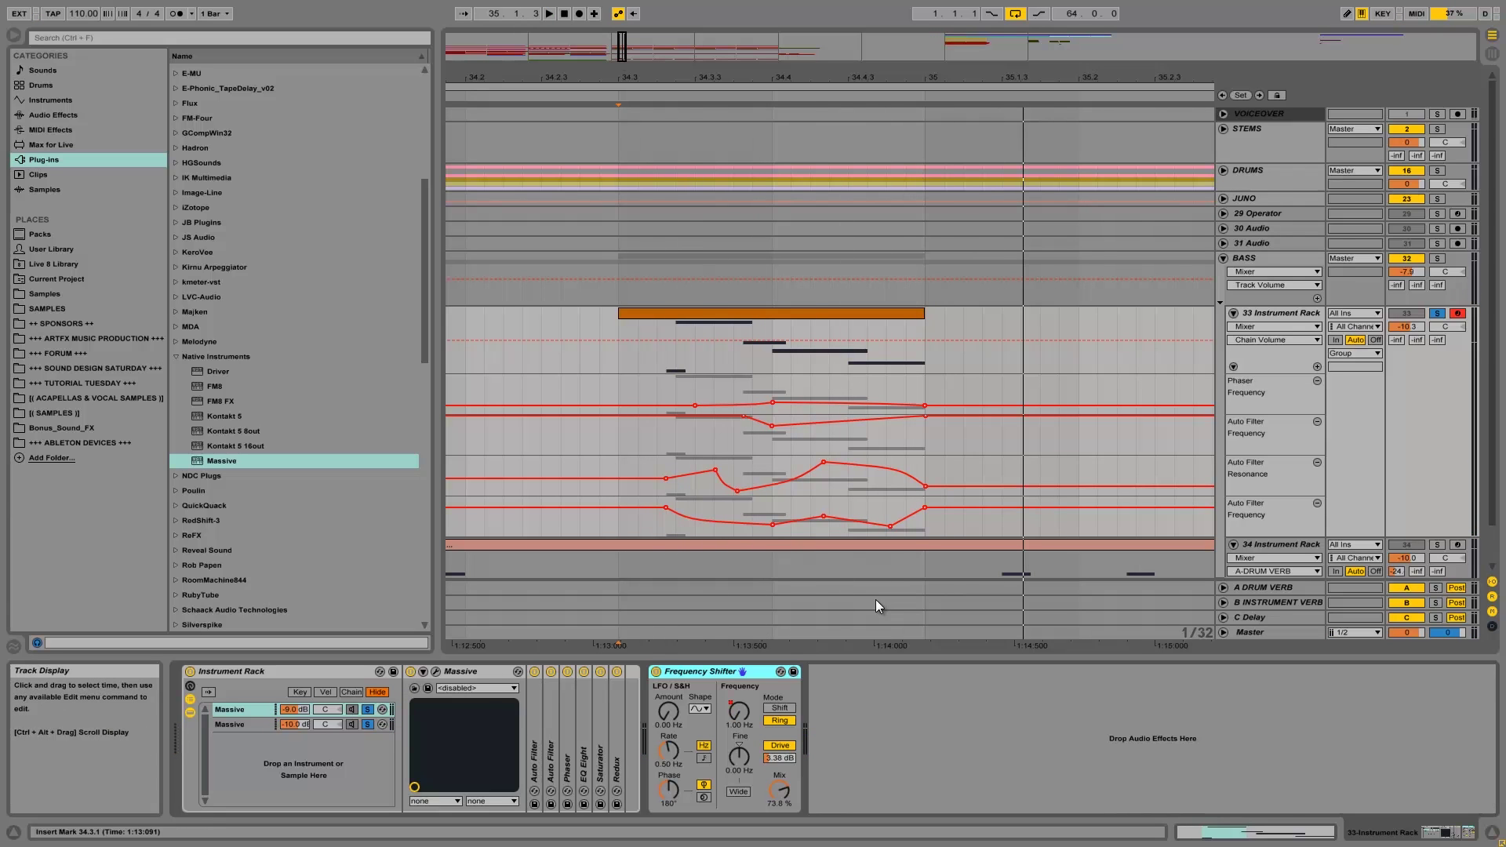
# Step: Show the Frequency Shifter's Ring Mod Frequency automation on the 33 Instrument Rack track in a taller lane and play it
pyautogui.click(742, 711)
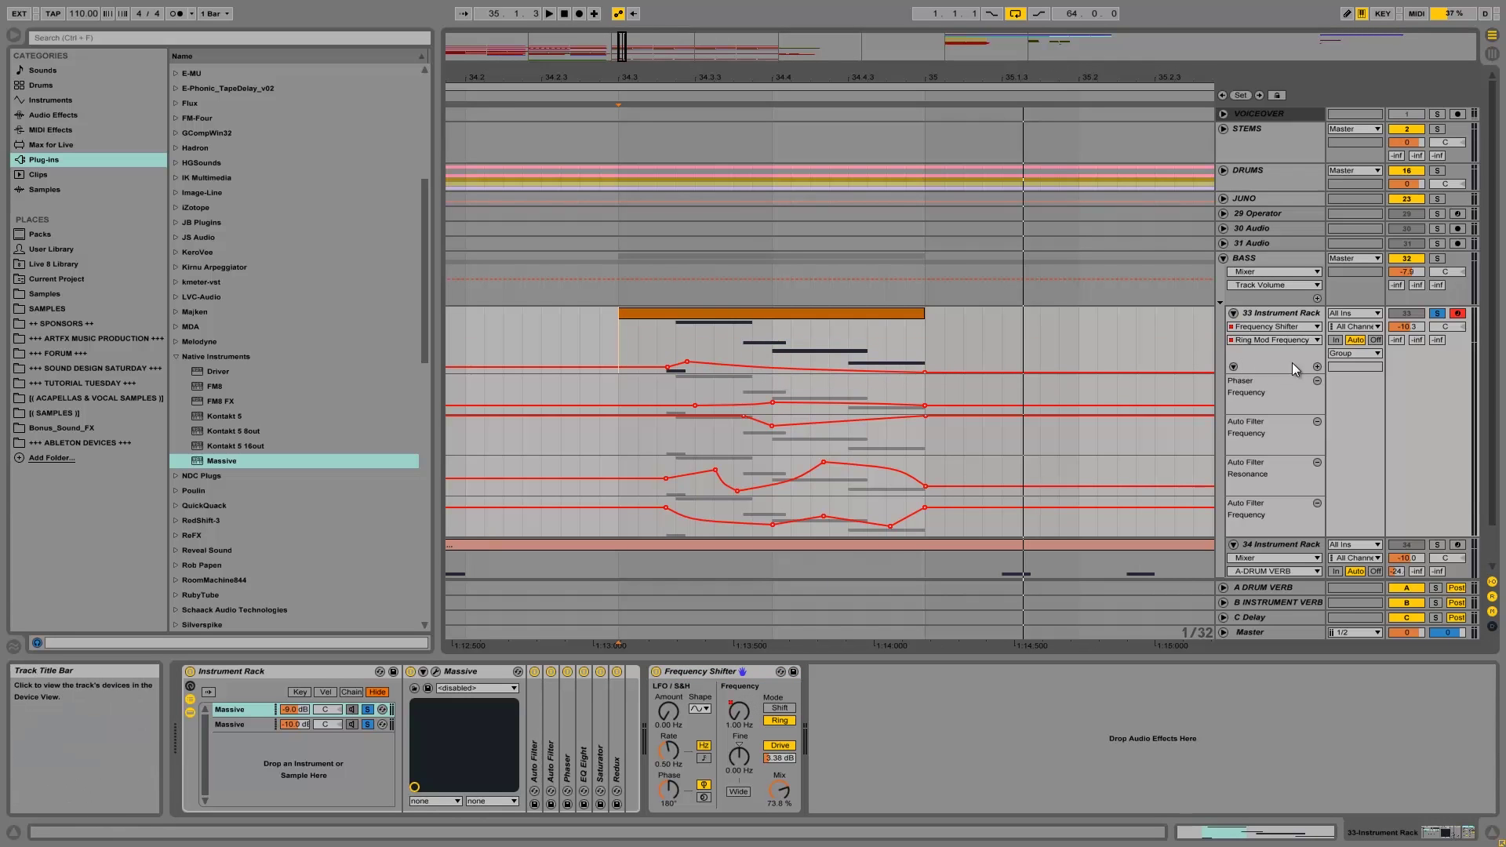
pyautogui.moveTo(1285, 371); pyautogui.dragTo(1288, 480)
pyautogui.press('space')
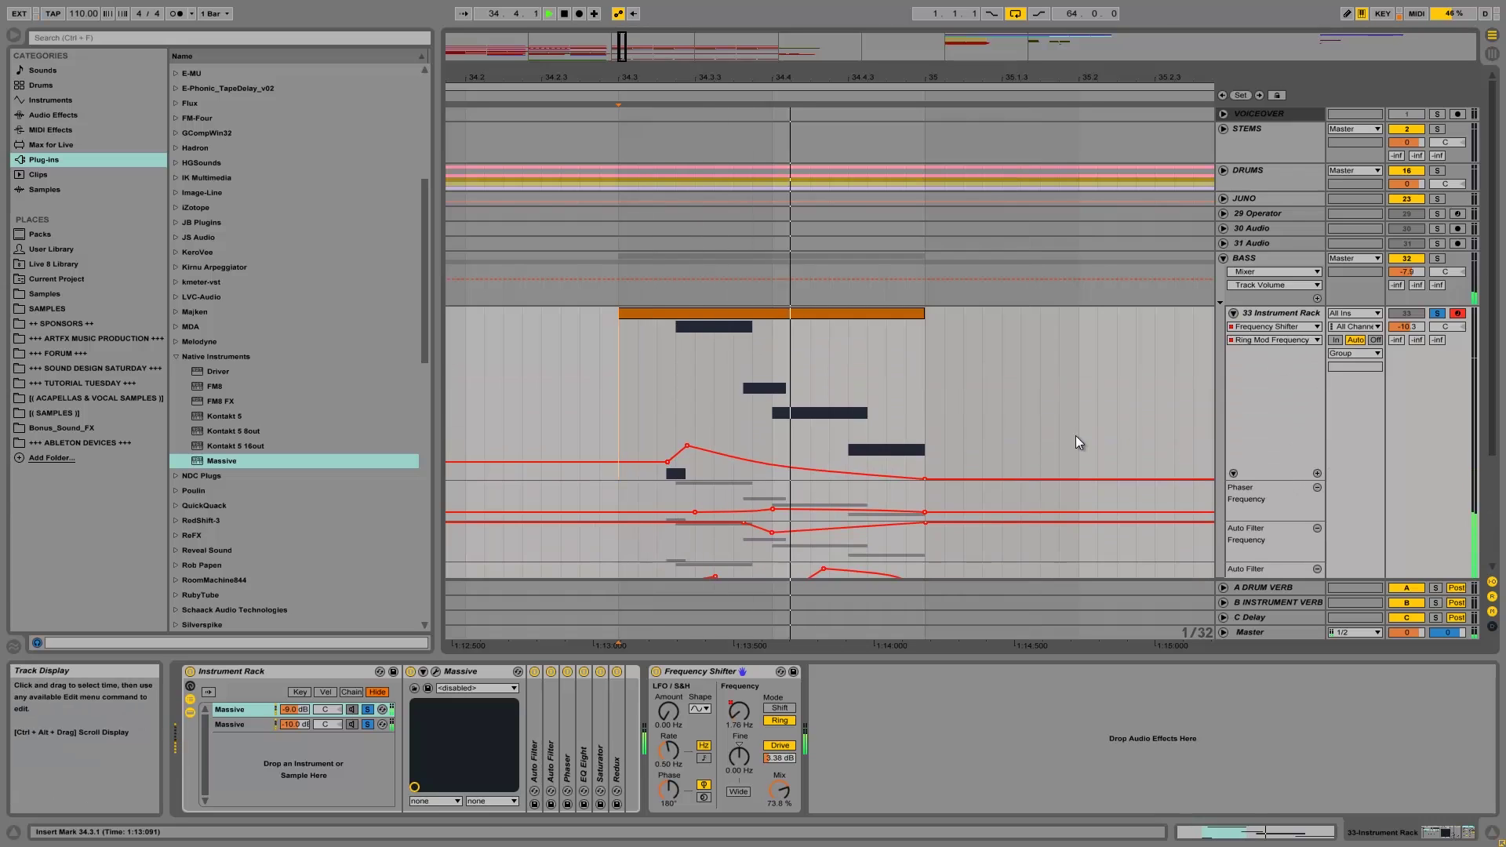
# Step: Reshape the Ring Mod Frequency automation with a slightly later peak, an added breakpoint on the descent and an end value of 1.00 Hz
pyautogui.moveTo(926, 478); pyautogui.dragTo(926, 477)
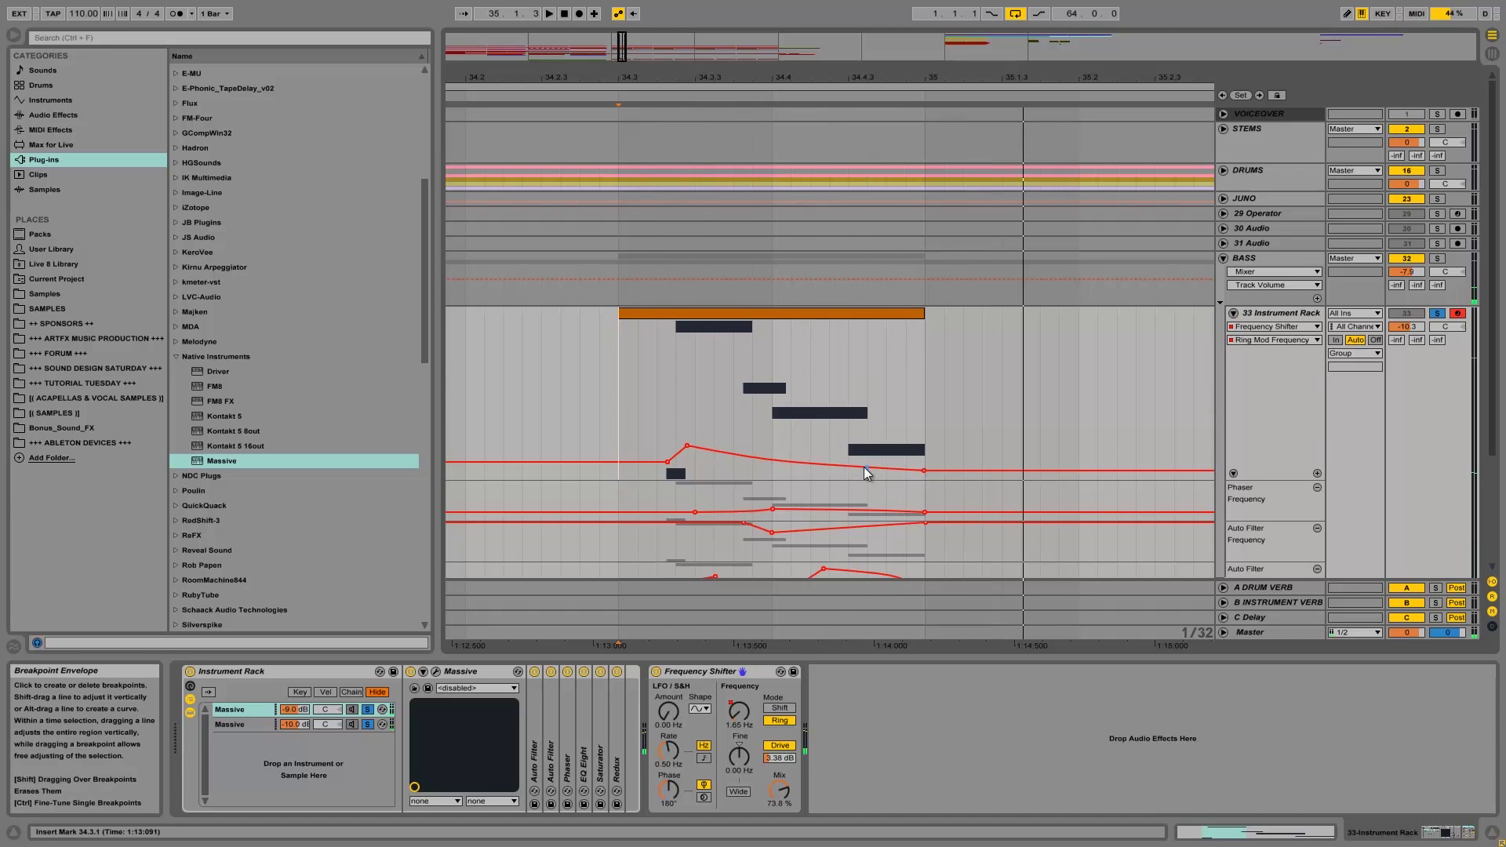
pyautogui.moveTo(803, 460); pyautogui.dragTo(877, 456)
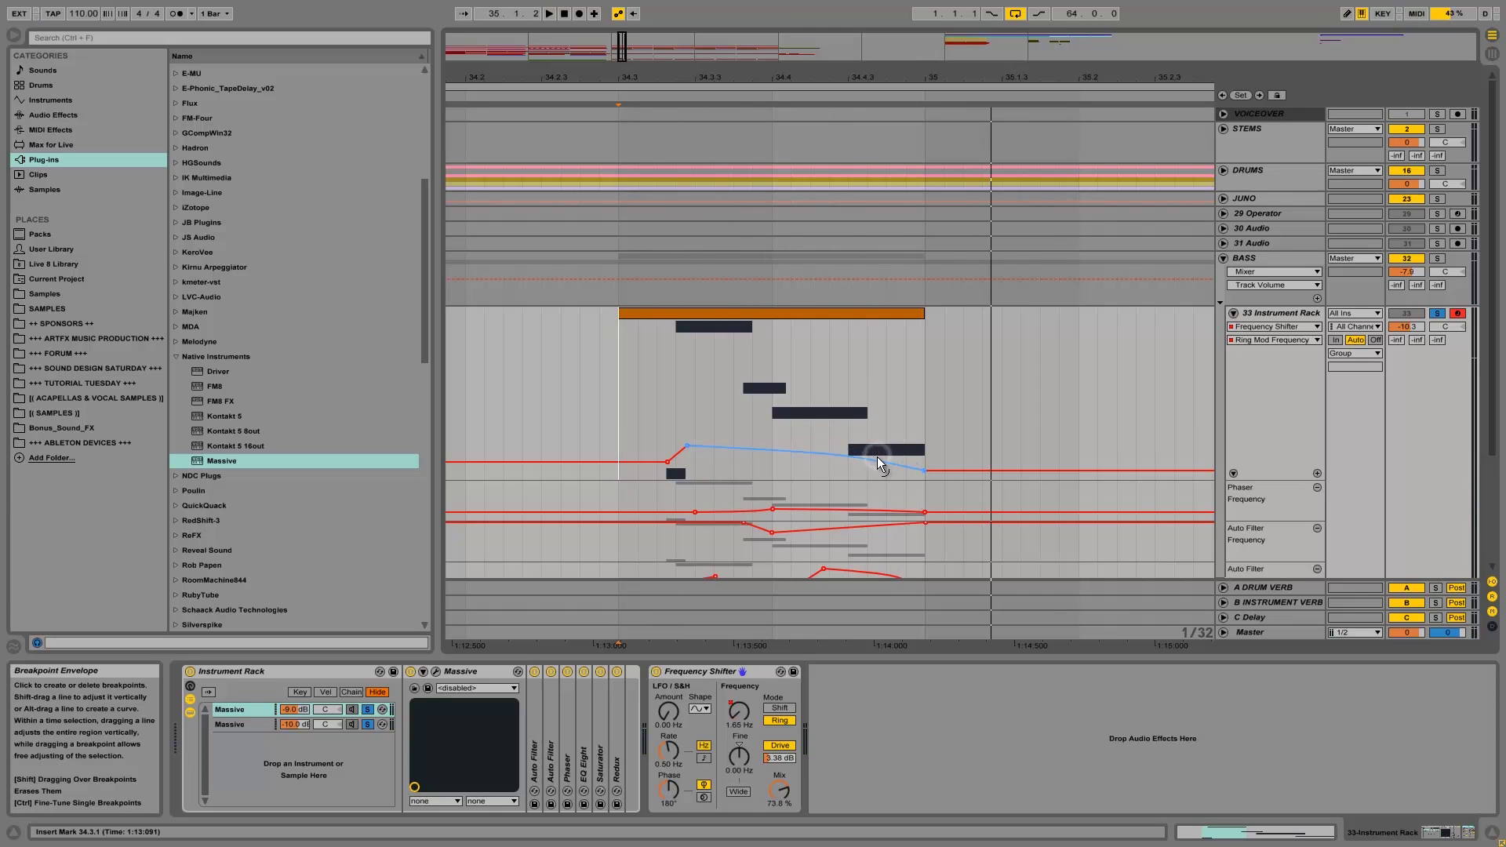
pyautogui.moveTo(687, 446)
pyautogui.moveTo(686, 445); pyautogui.dragTo(687, 447)
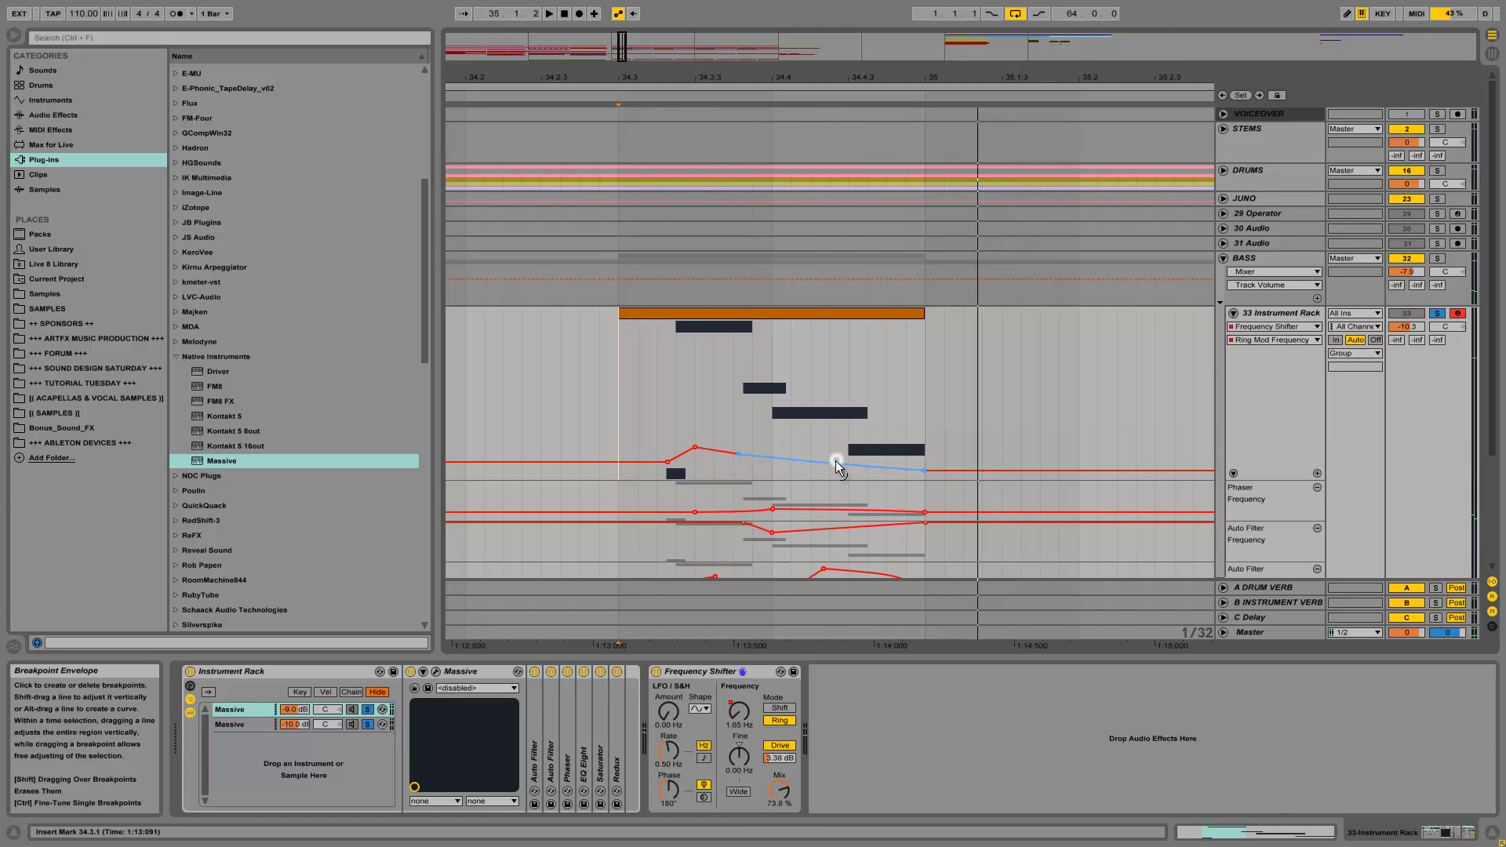
pyautogui.moveTo(925, 472); pyautogui.dragTo(928, 484)
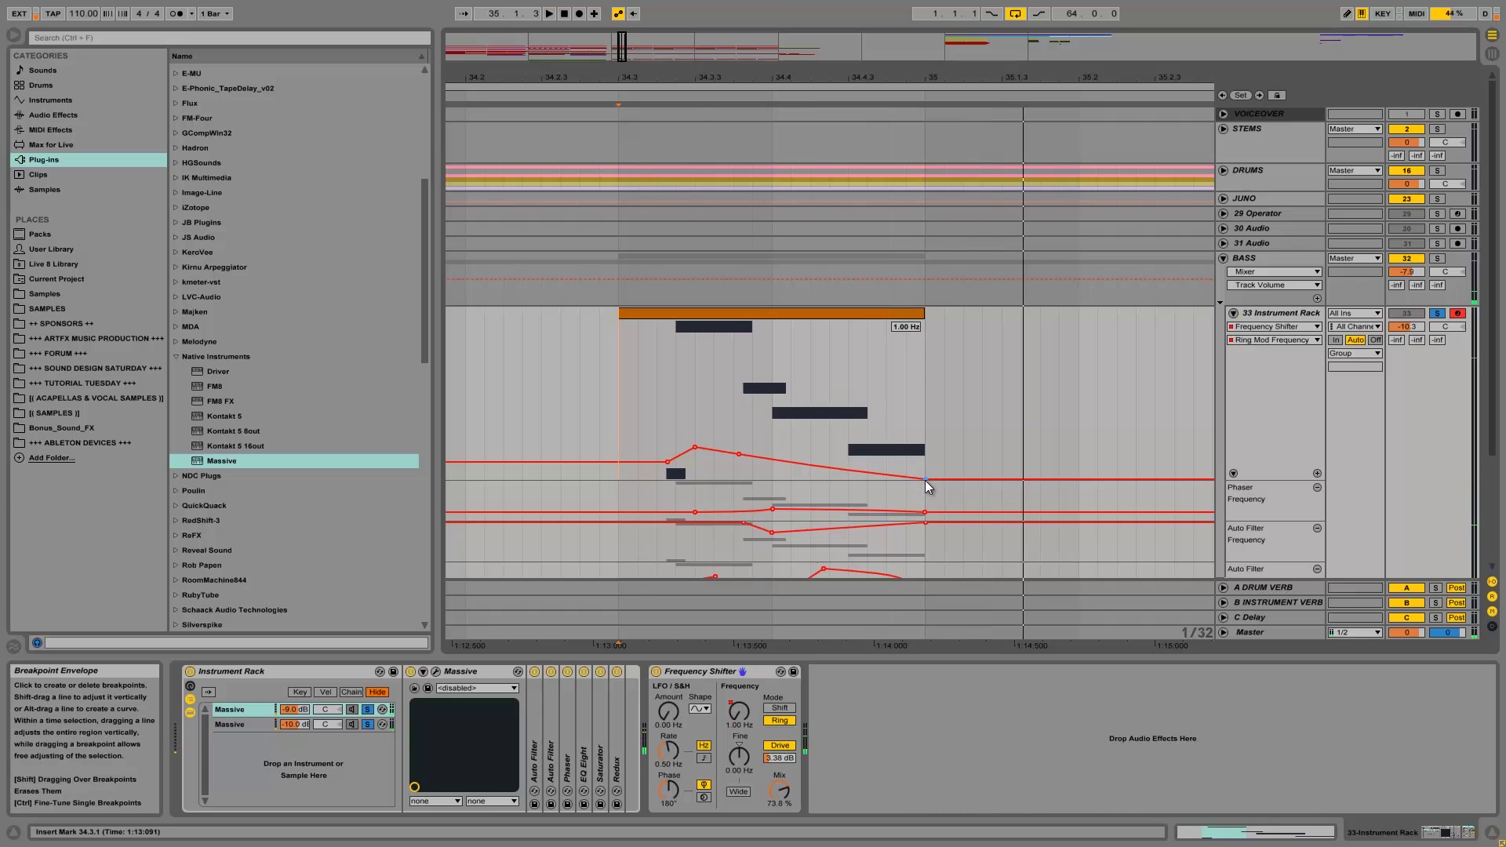
# Step: Set the Frequency Shifter's mix to 100% and its drive to 3.94 dB, then audition the phrase
pyautogui.moveTo(786, 787); pyautogui.dragTo(786, 789)
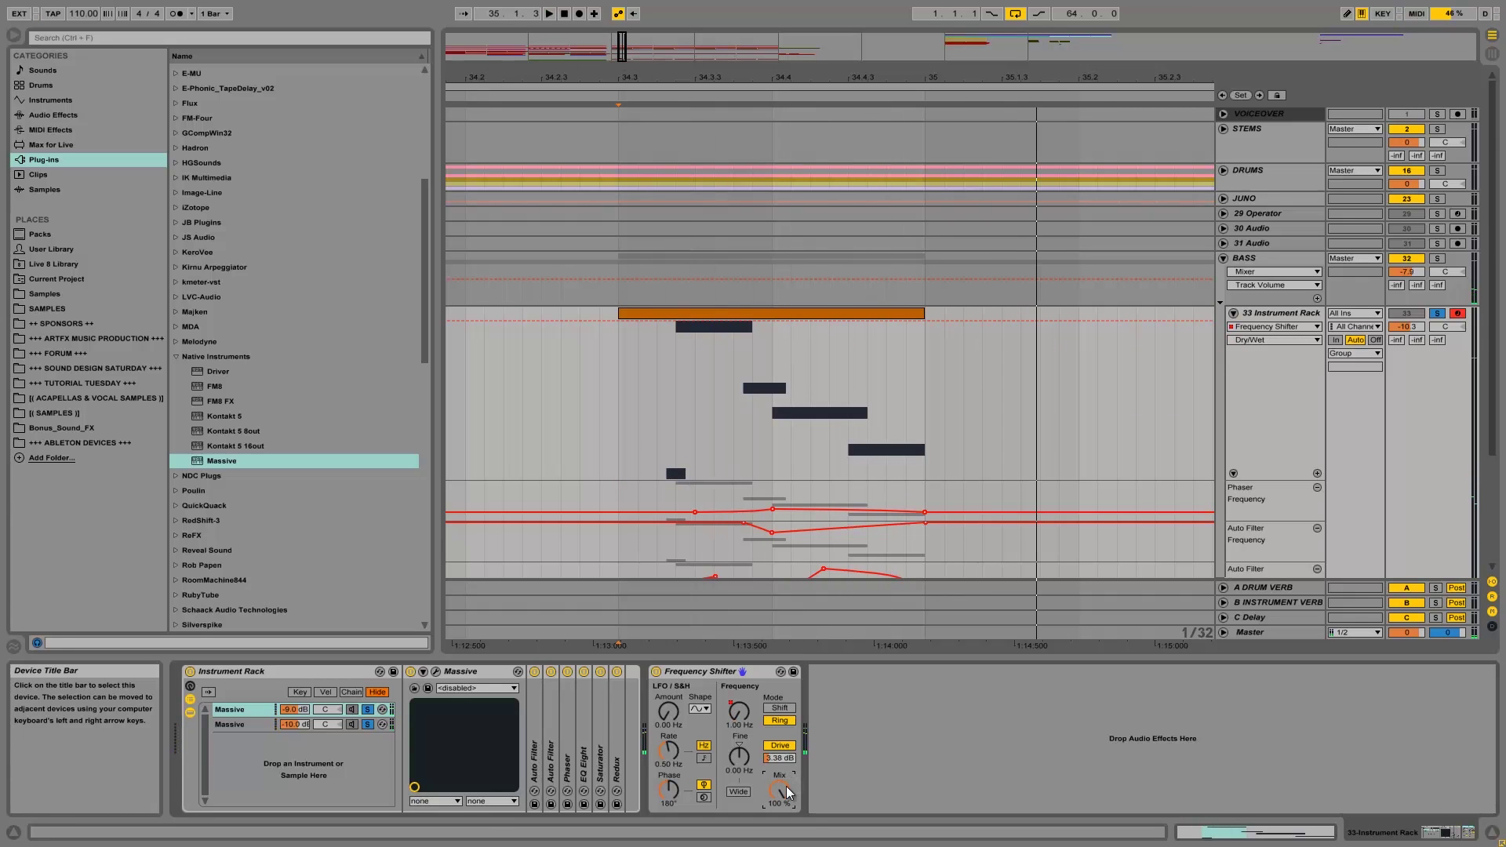
pyautogui.moveTo(789, 760); pyautogui.dragTo(789, 758)
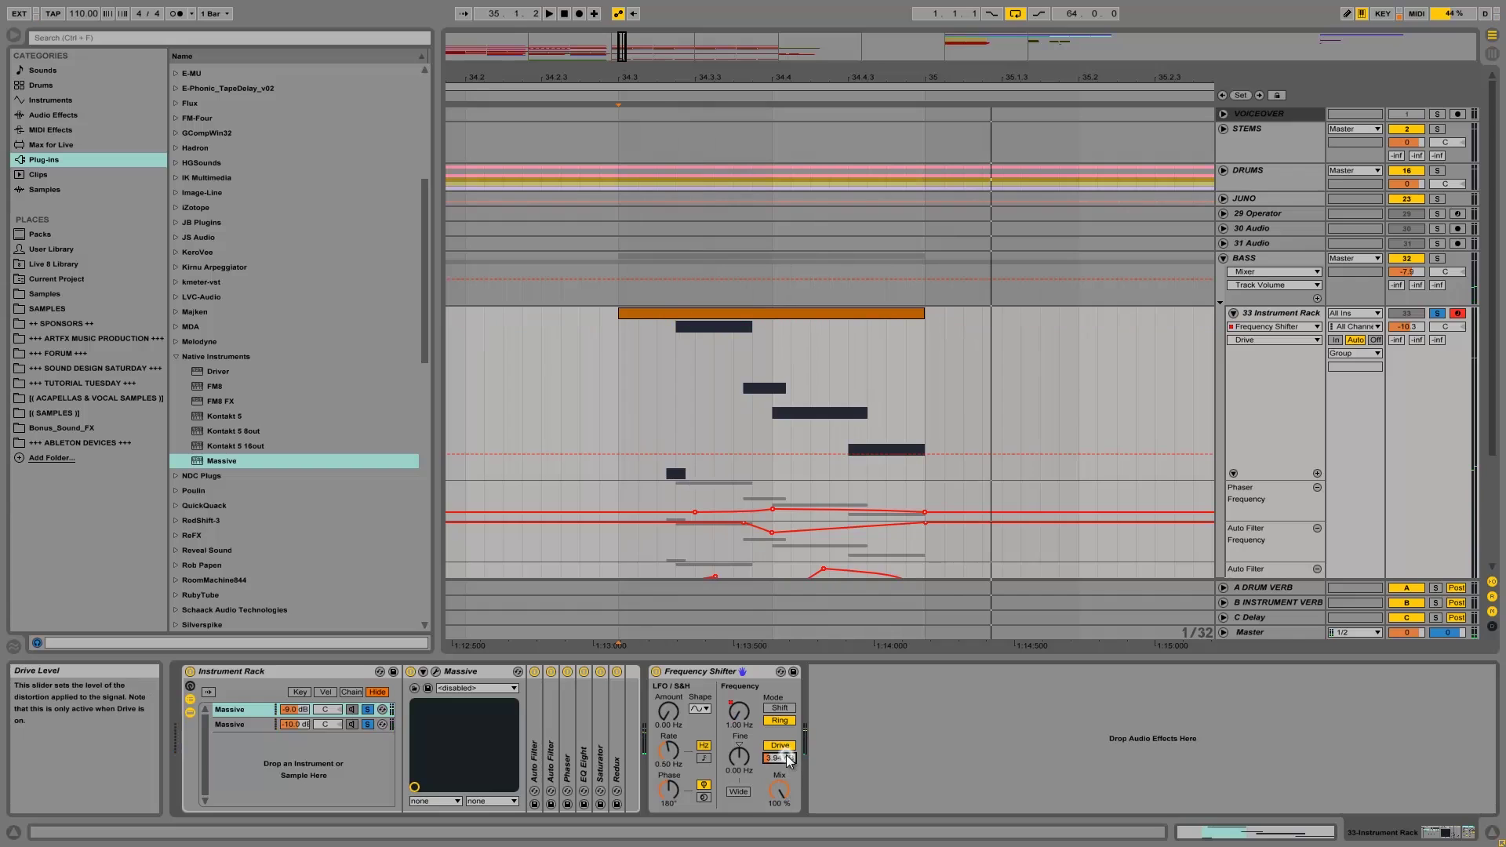
pyautogui.press('space')
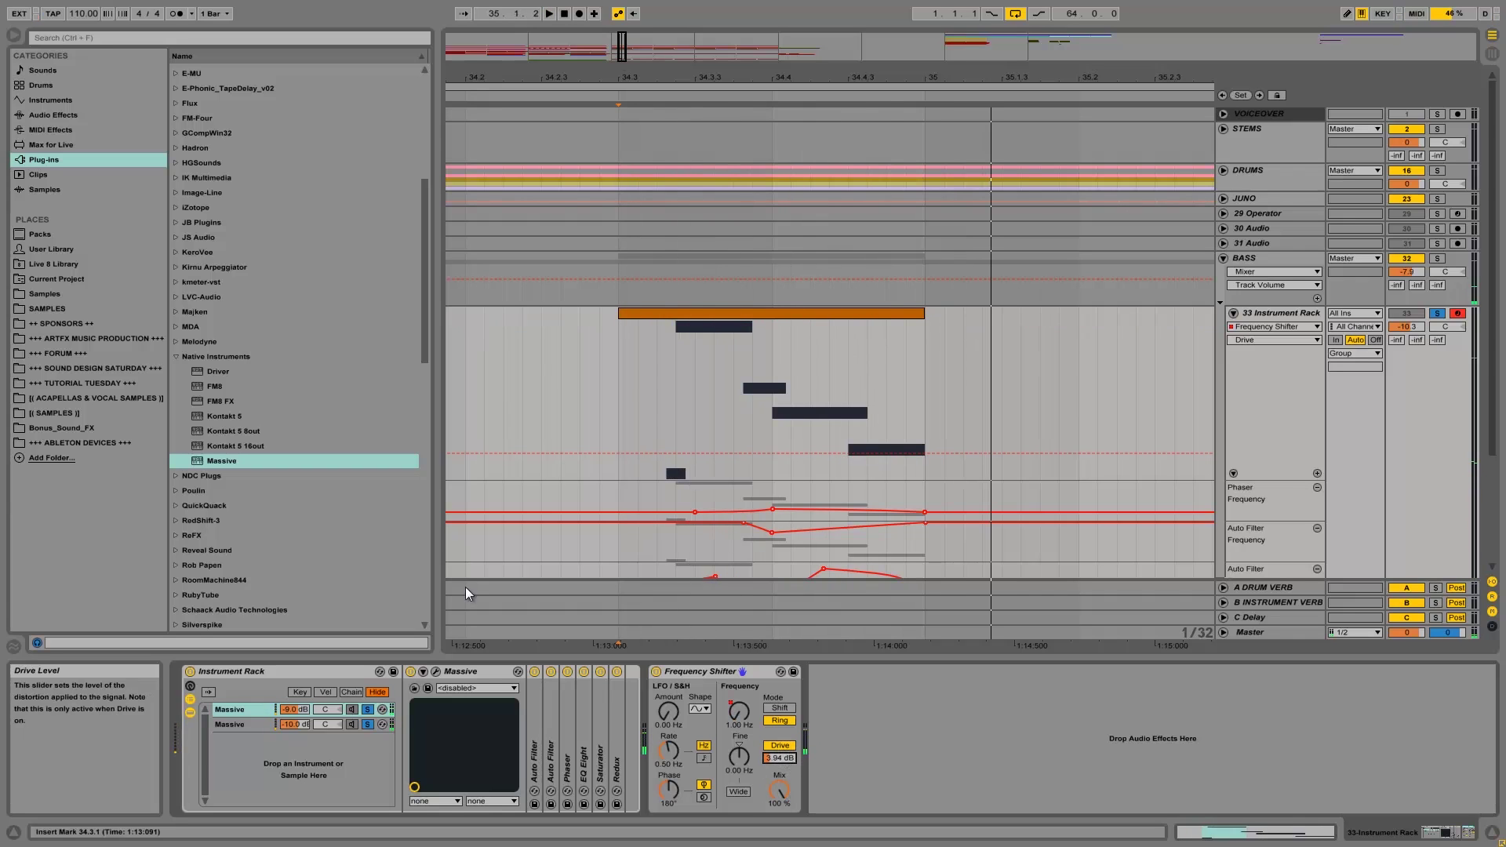
# Step: Add a Glue Compressor from the audio effects after the Frequency Shifter
pyautogui.click(176, 356)
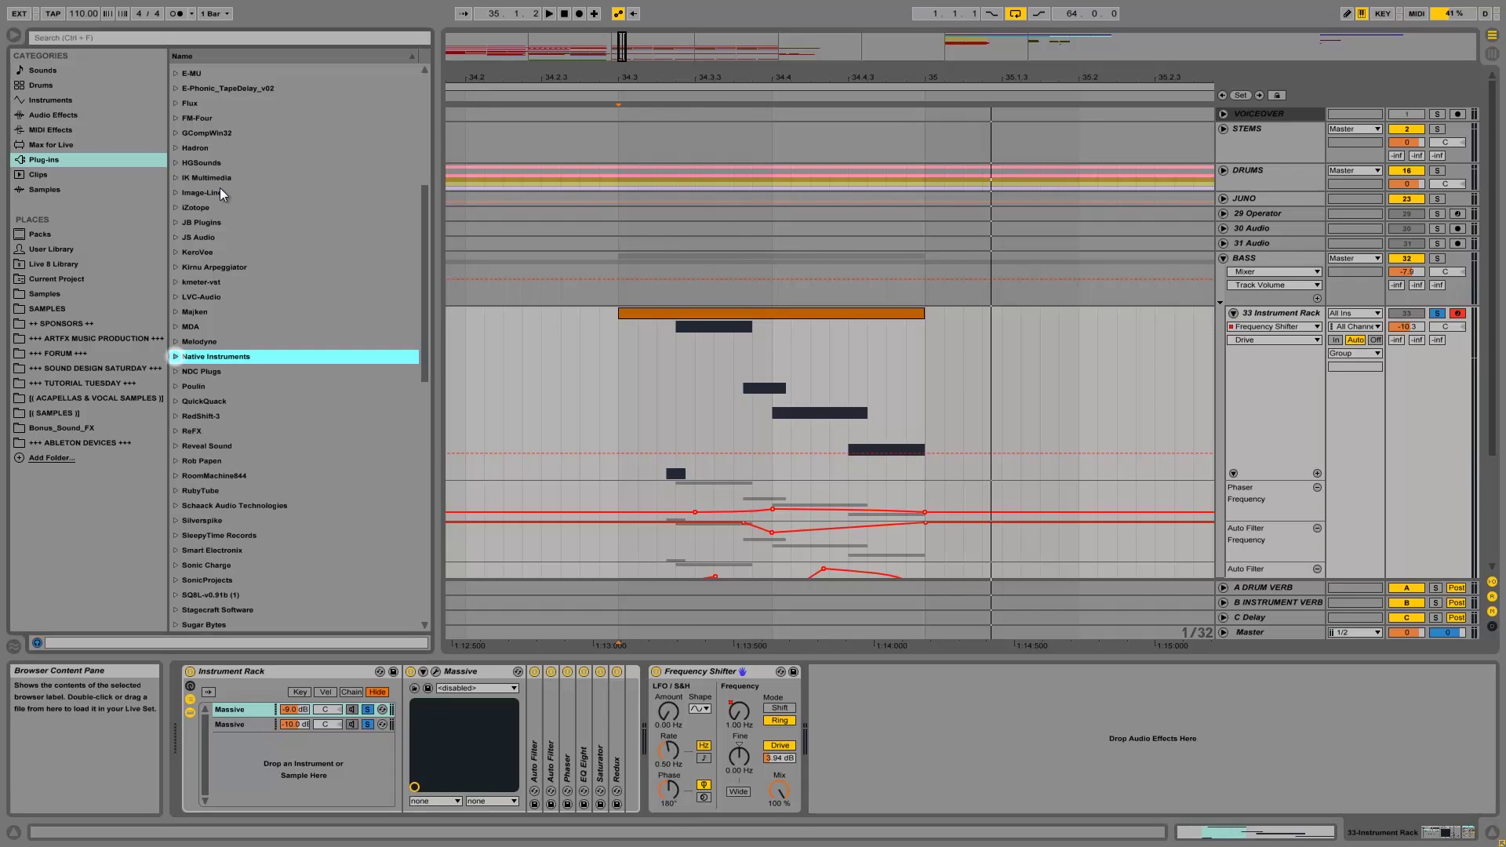
pyautogui.click(37, 117)
pyautogui.moveTo(227, 339); pyautogui.dragTo(988, 750)
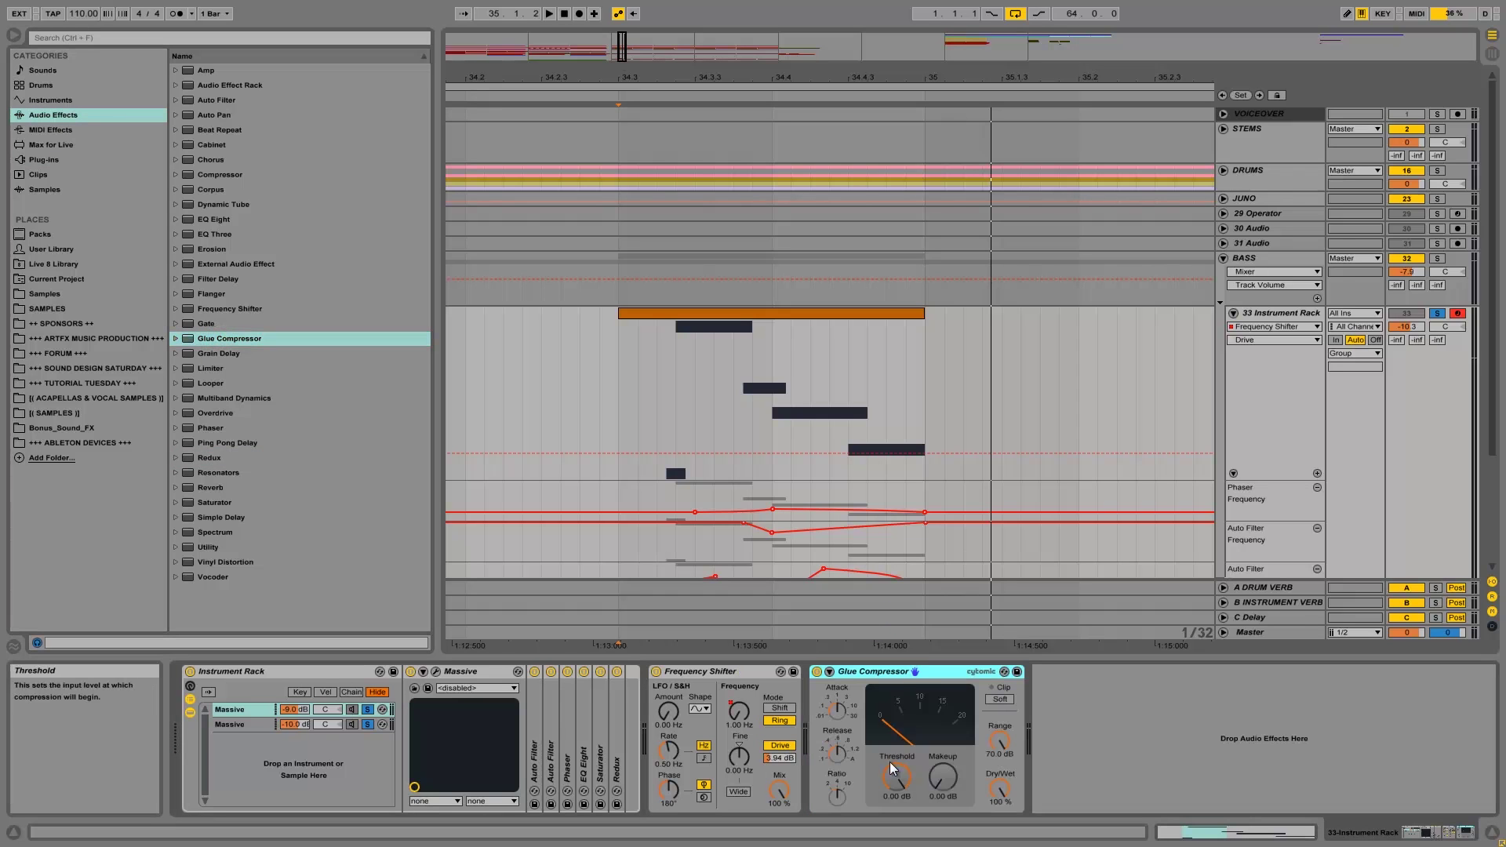
# Step: Turn on soft clipping in the Glue Compressor, raise its makeup gain to 4.13 dB and audition the bass
pyautogui.click(944, 777)
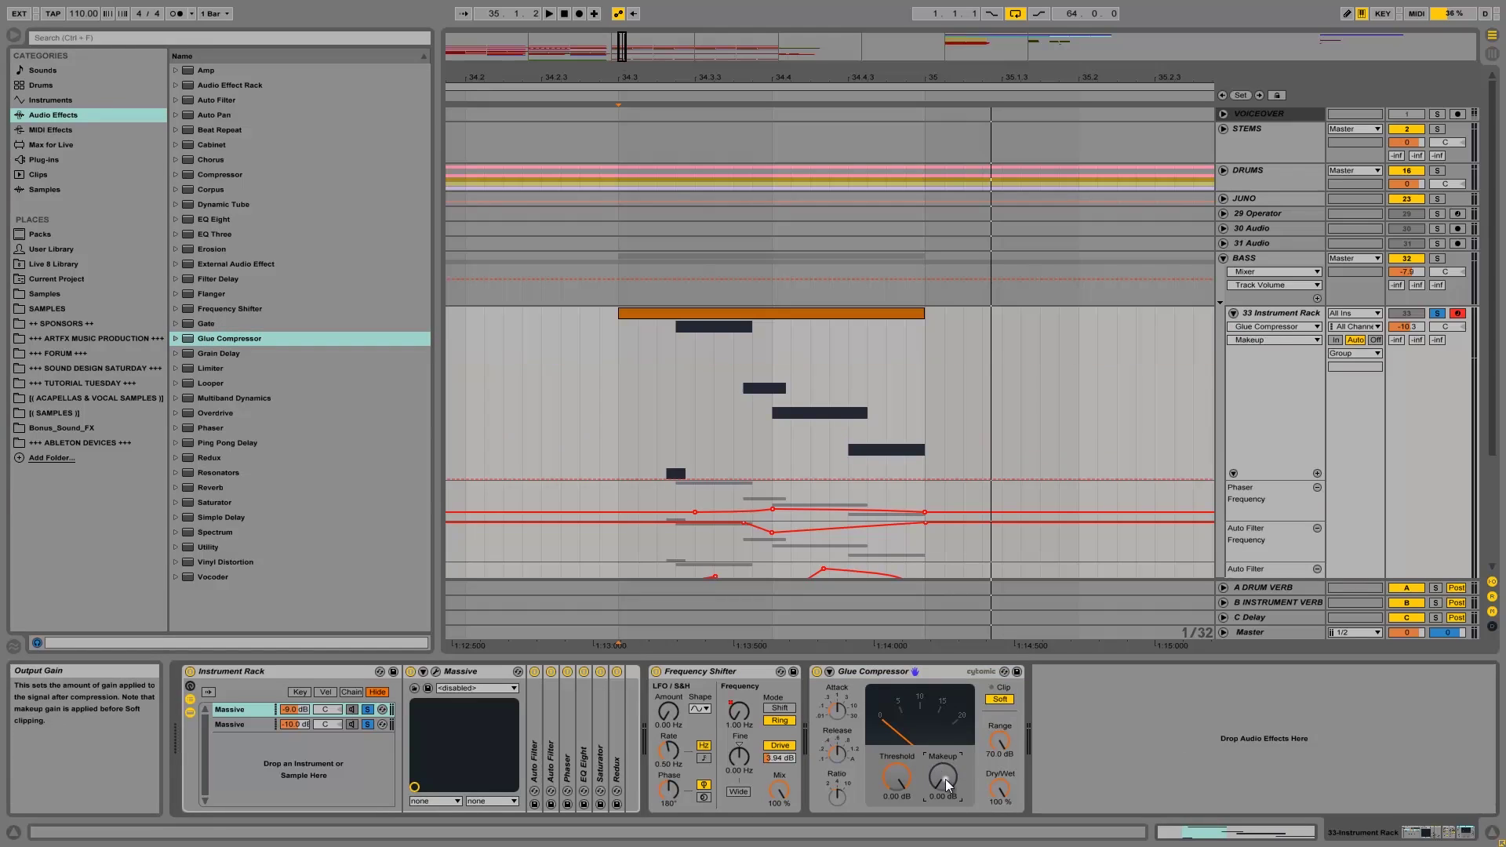
pyautogui.moveTo(944, 778); pyautogui.dragTo(949, 797)
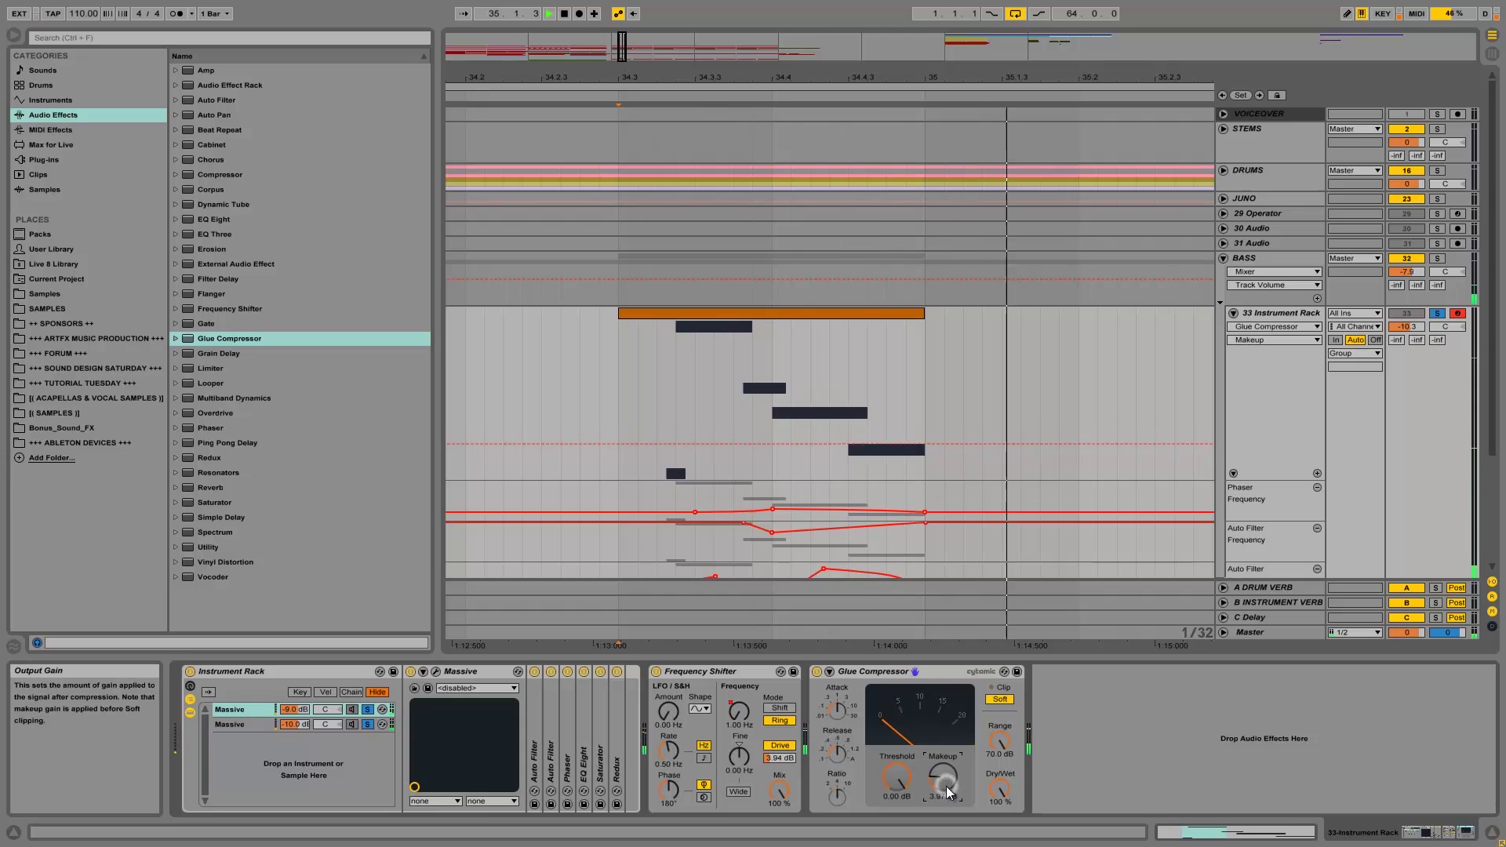
pyautogui.press('space')
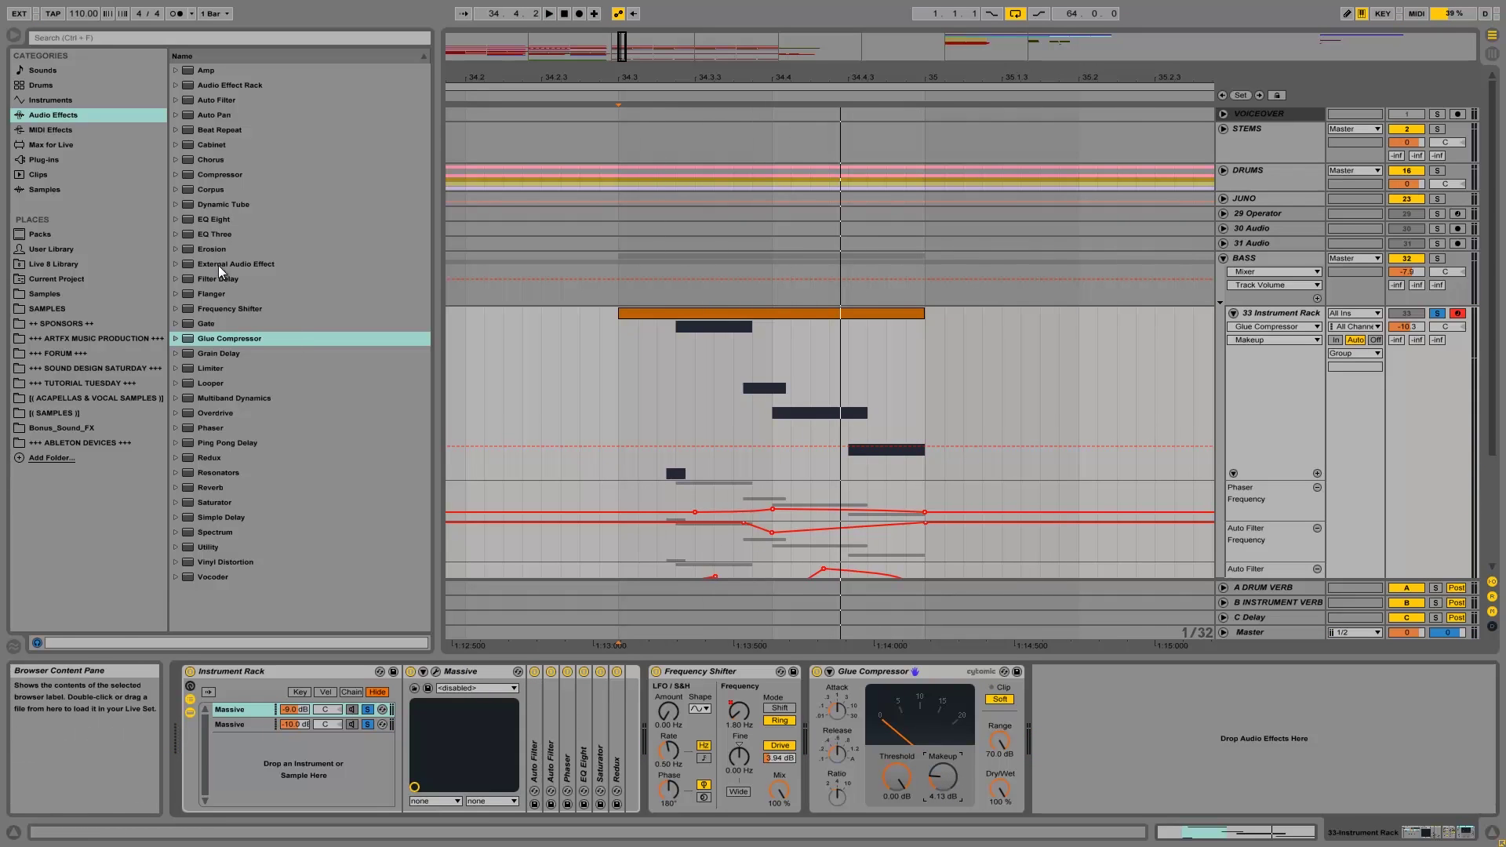
# Step: Insert another Frequency Shifter into the Massive chain, directly before the Phaser
pyautogui.click(210, 340)
pyautogui.moveTo(212, 309); pyautogui.dragTo(576, 721)
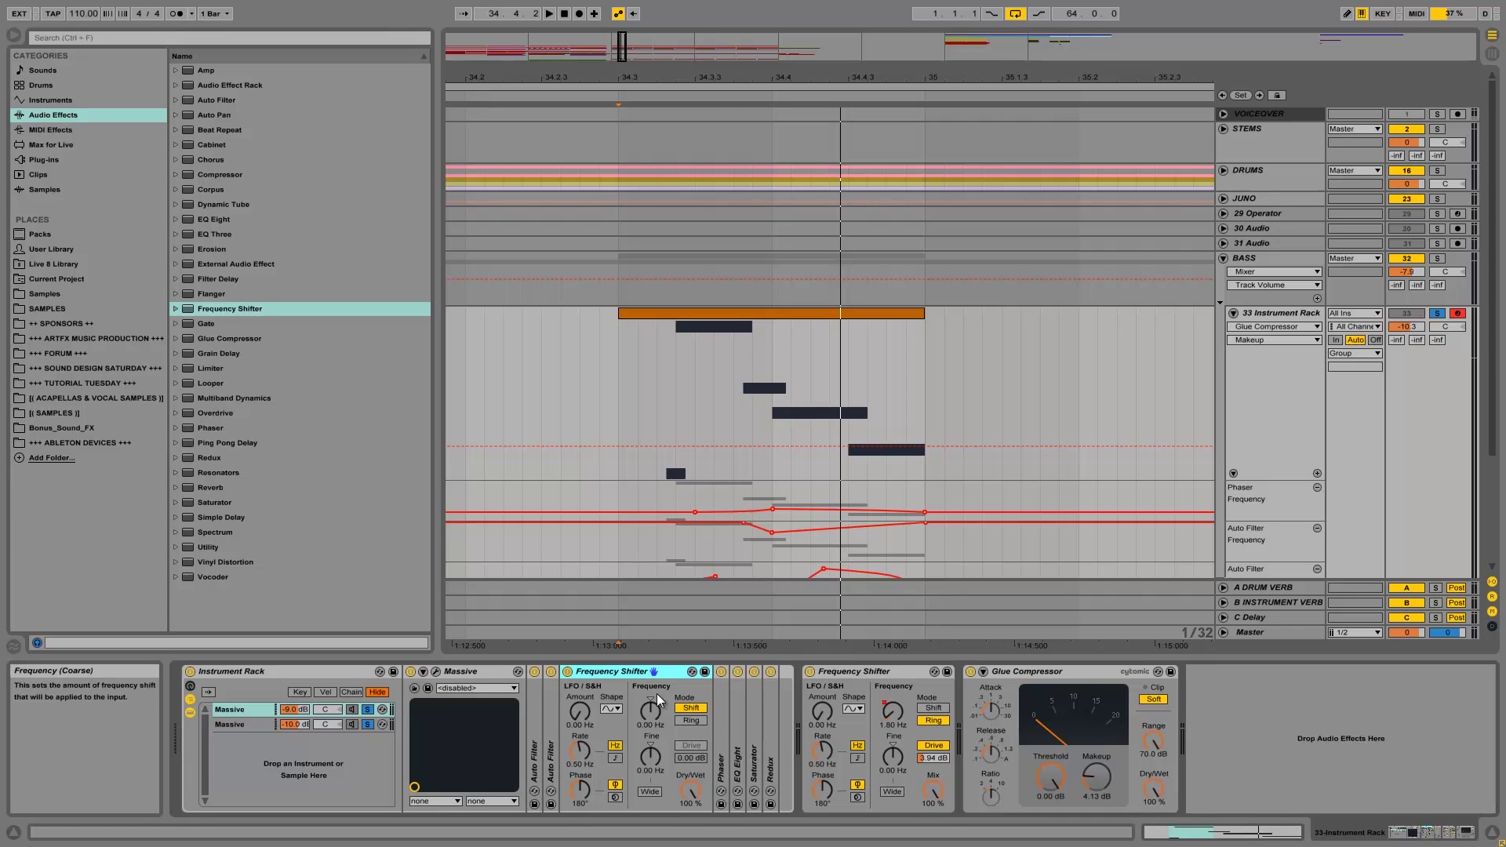
# Step: Try different positive and negative coarse shift frequencies on the new Frequency Shifter during playback
pyautogui.click(650, 714)
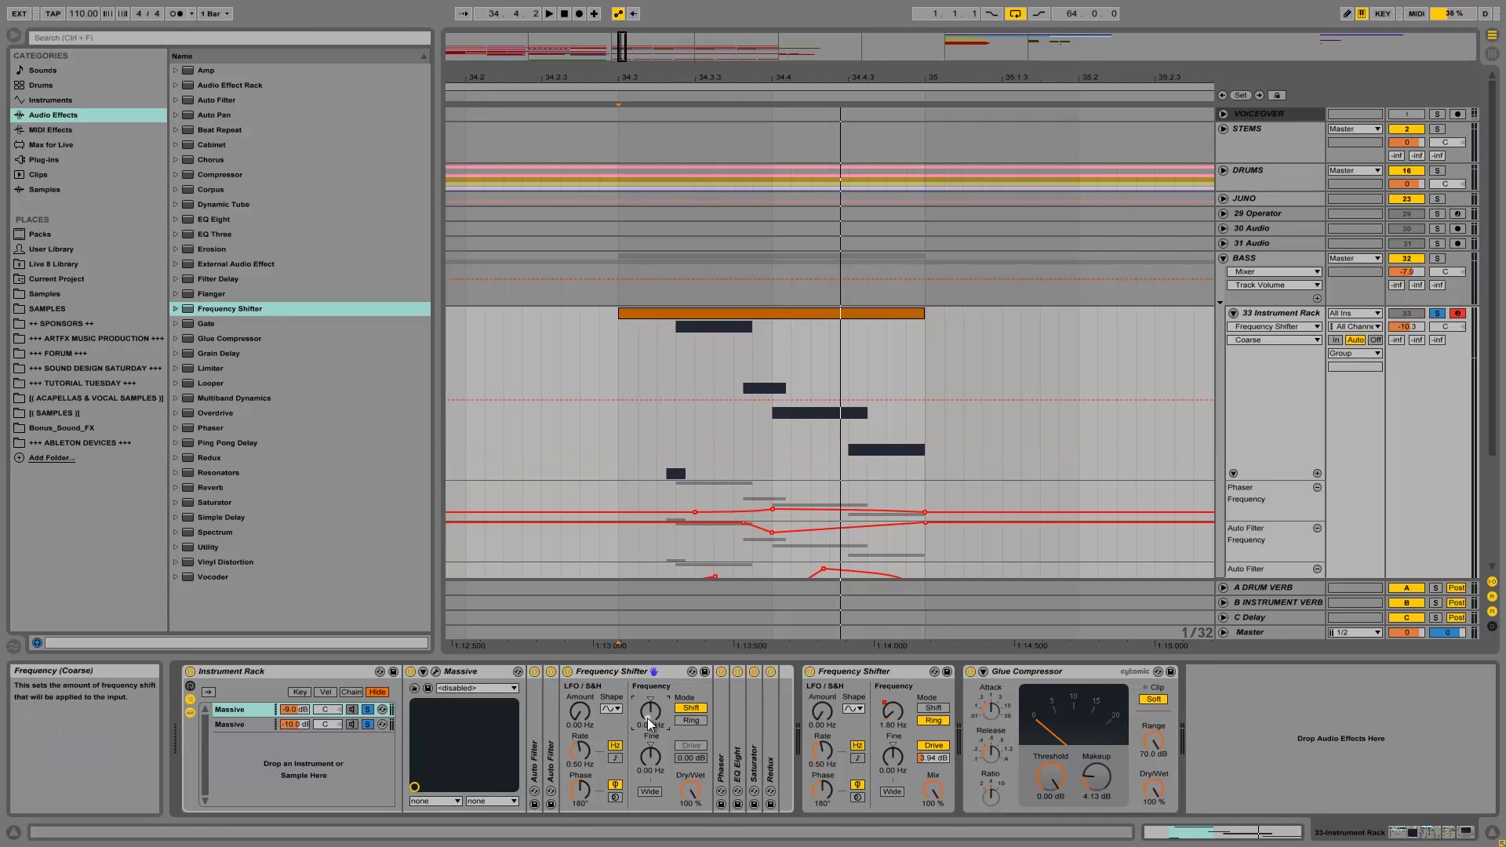
pyautogui.scroll(-5, 648, 720)
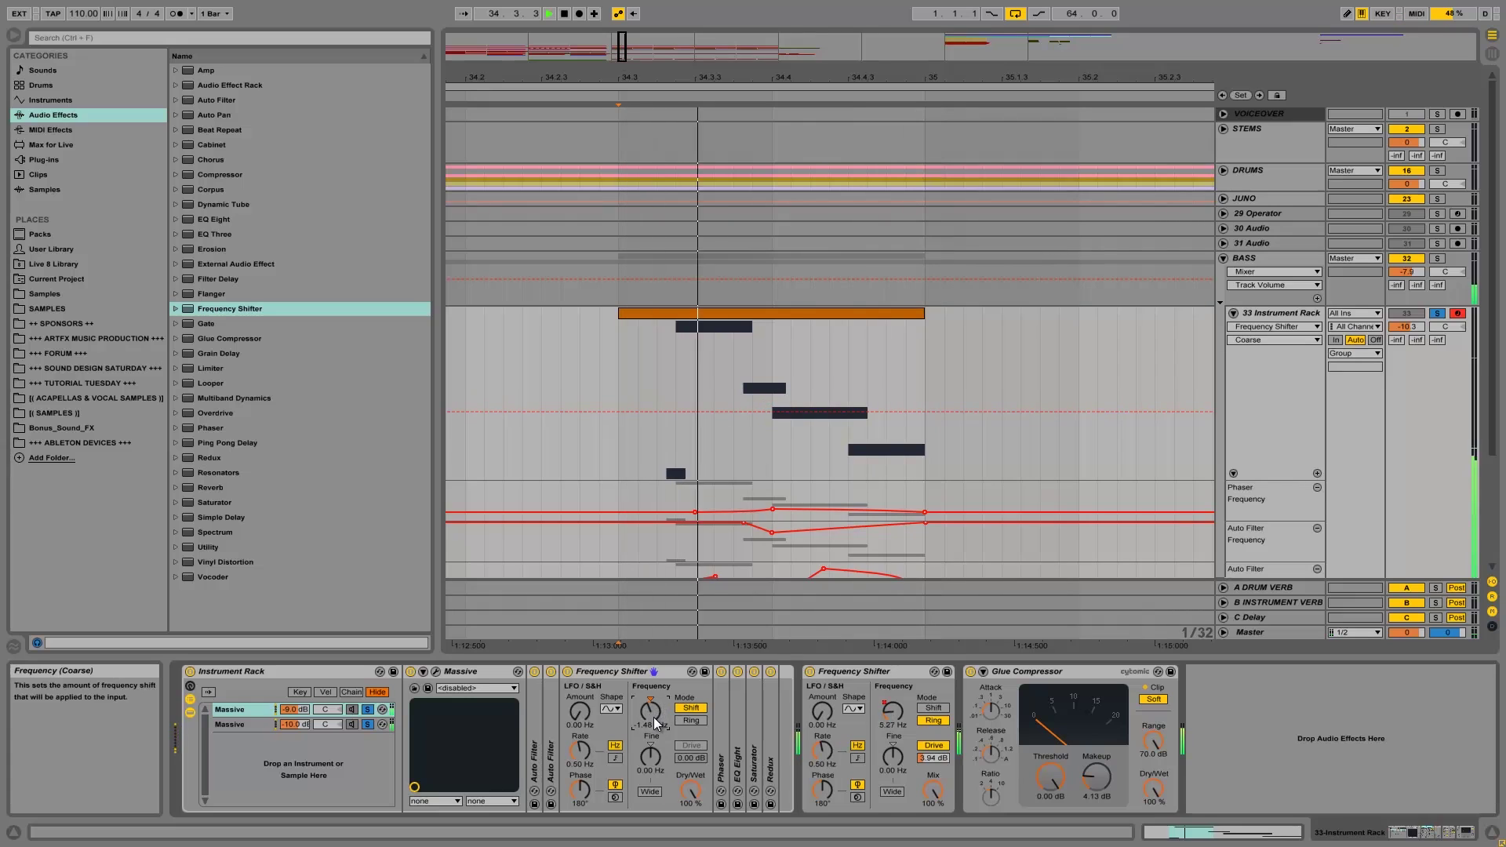
pyautogui.scroll(3, 655, 721)
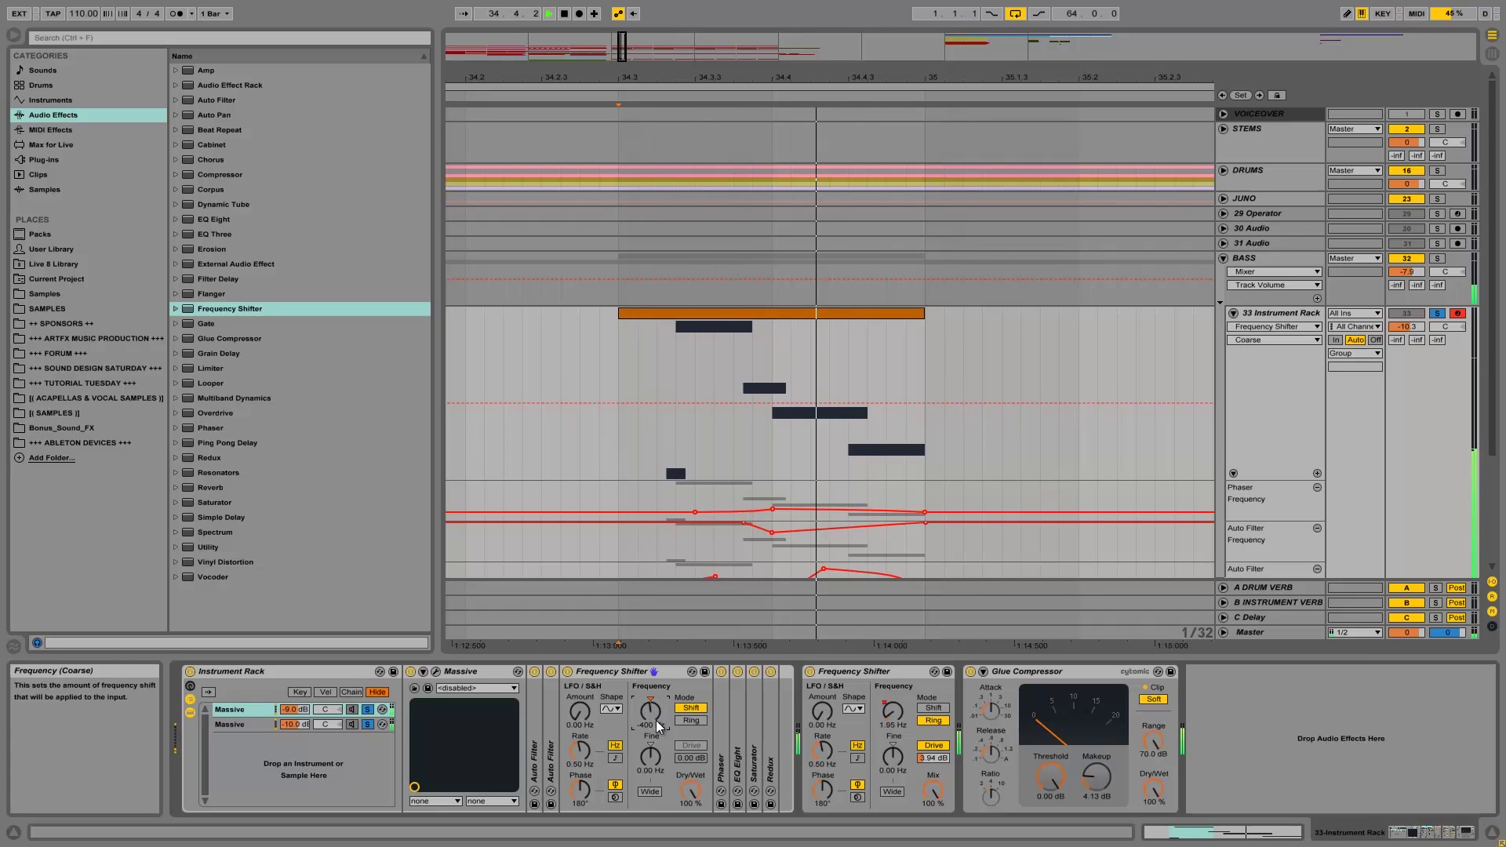
pyautogui.scroll(-10, 694, 793)
pyautogui.scroll(1, 694, 792)
pyautogui.scroll(2, 652, 722)
pyautogui.scroll(10, 652, 722)
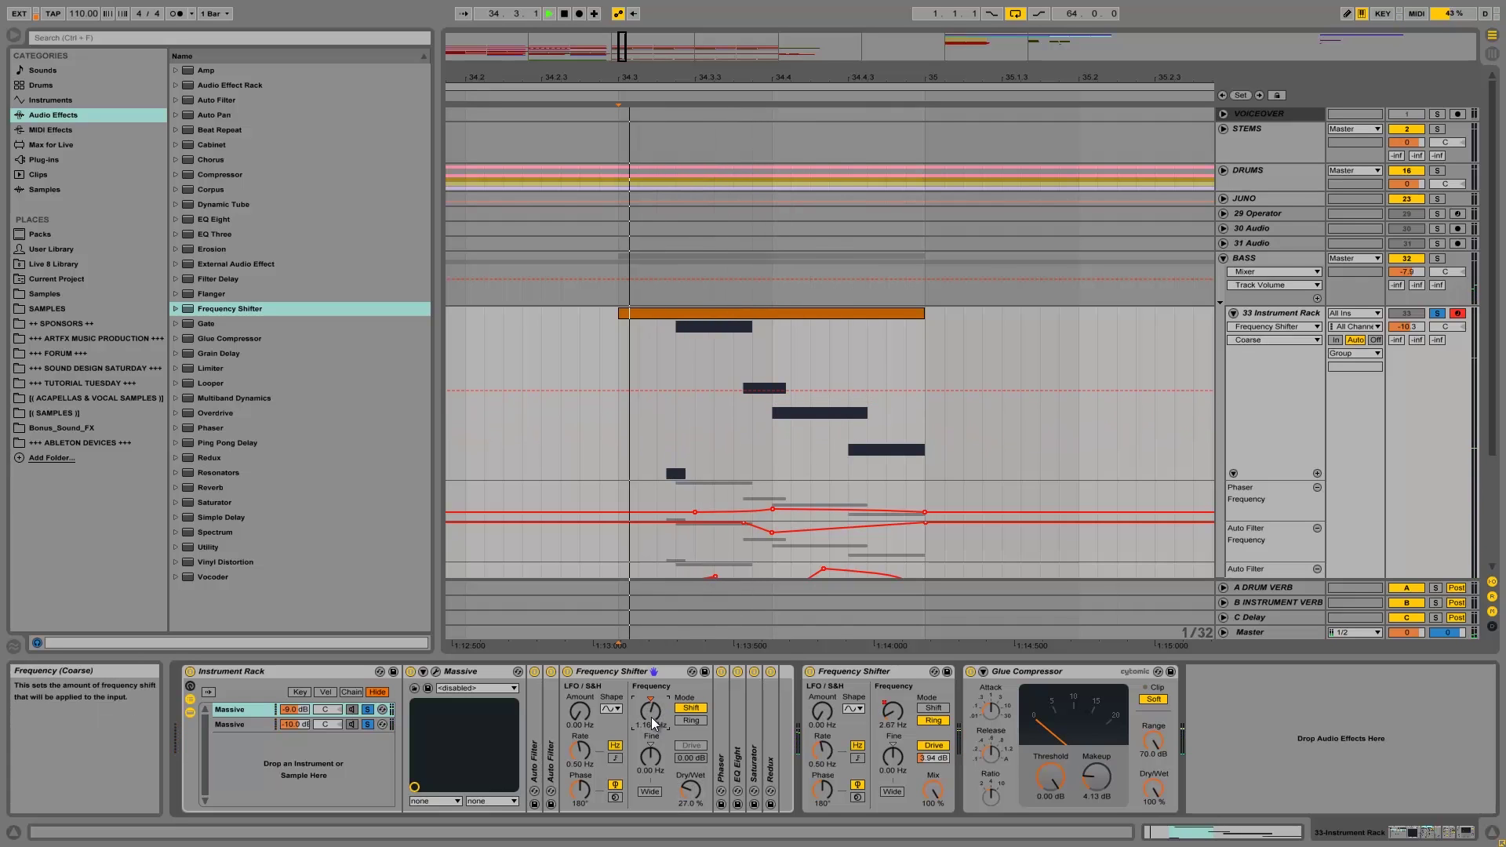
pyautogui.scroll(1, 653, 710)
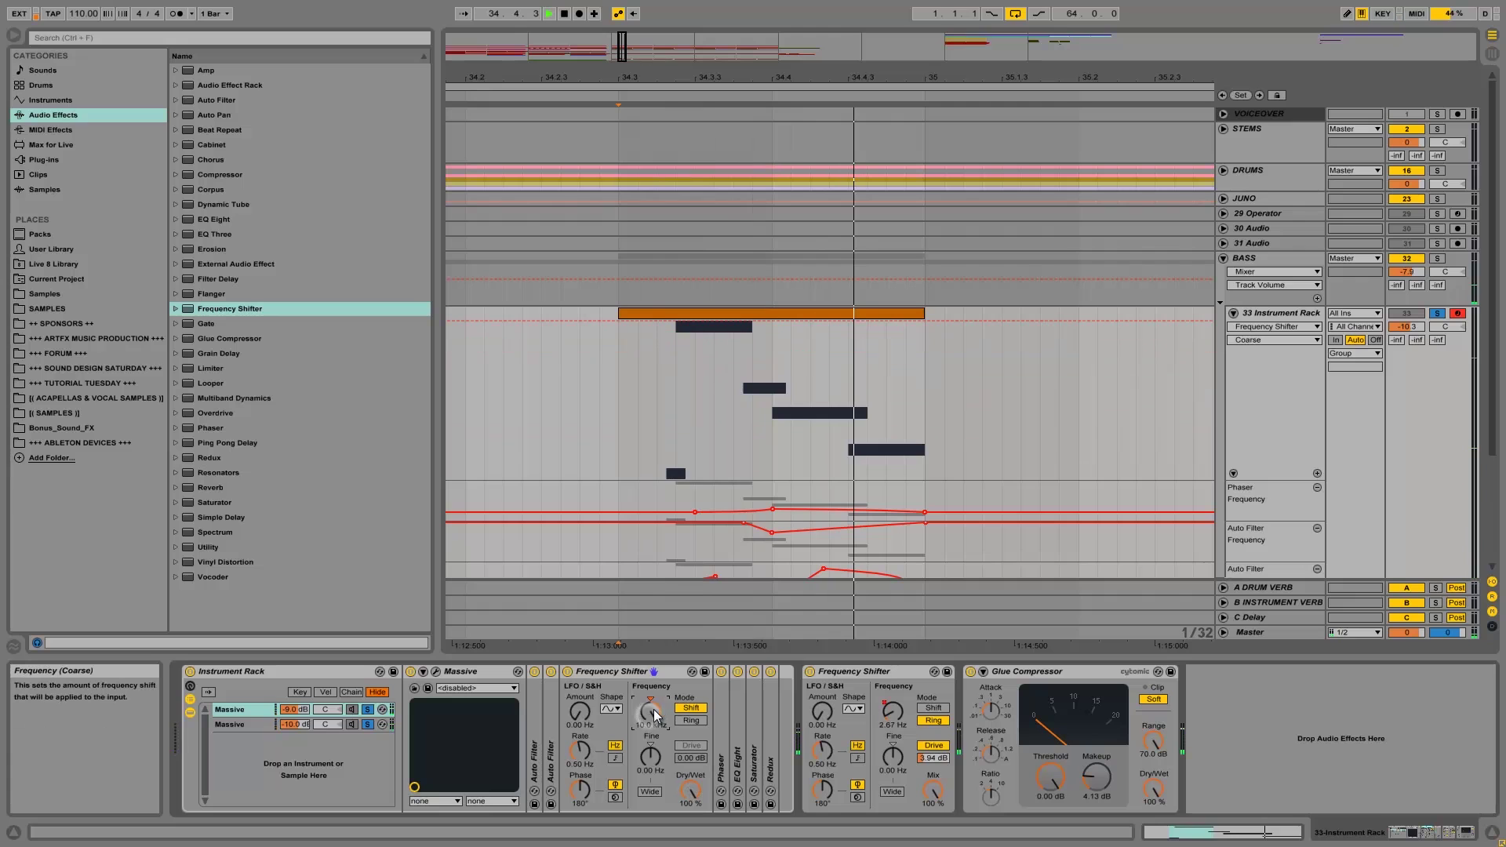
pyautogui.scroll(5, 661, 714)
# Step: Switch the new Frequency Shifter to Ring mode and try various ring modulation frequencies with Dry/Wet at 29.4%
pyautogui.click(693, 720)
pyautogui.scroll(3, 648, 716)
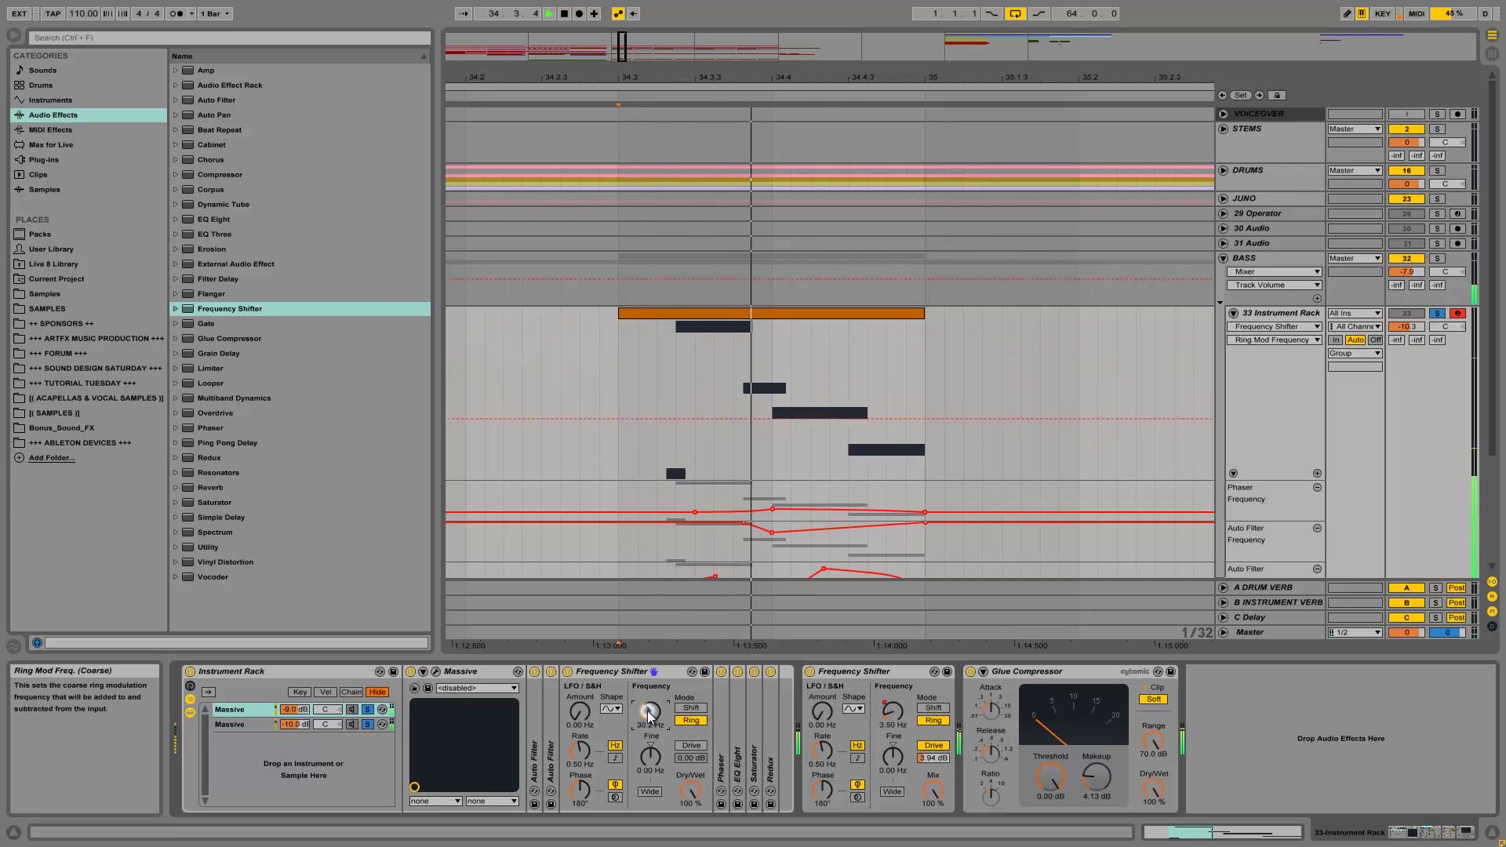
pyautogui.scroll(2, 649, 713)
pyautogui.scroll(-2, 651, 712)
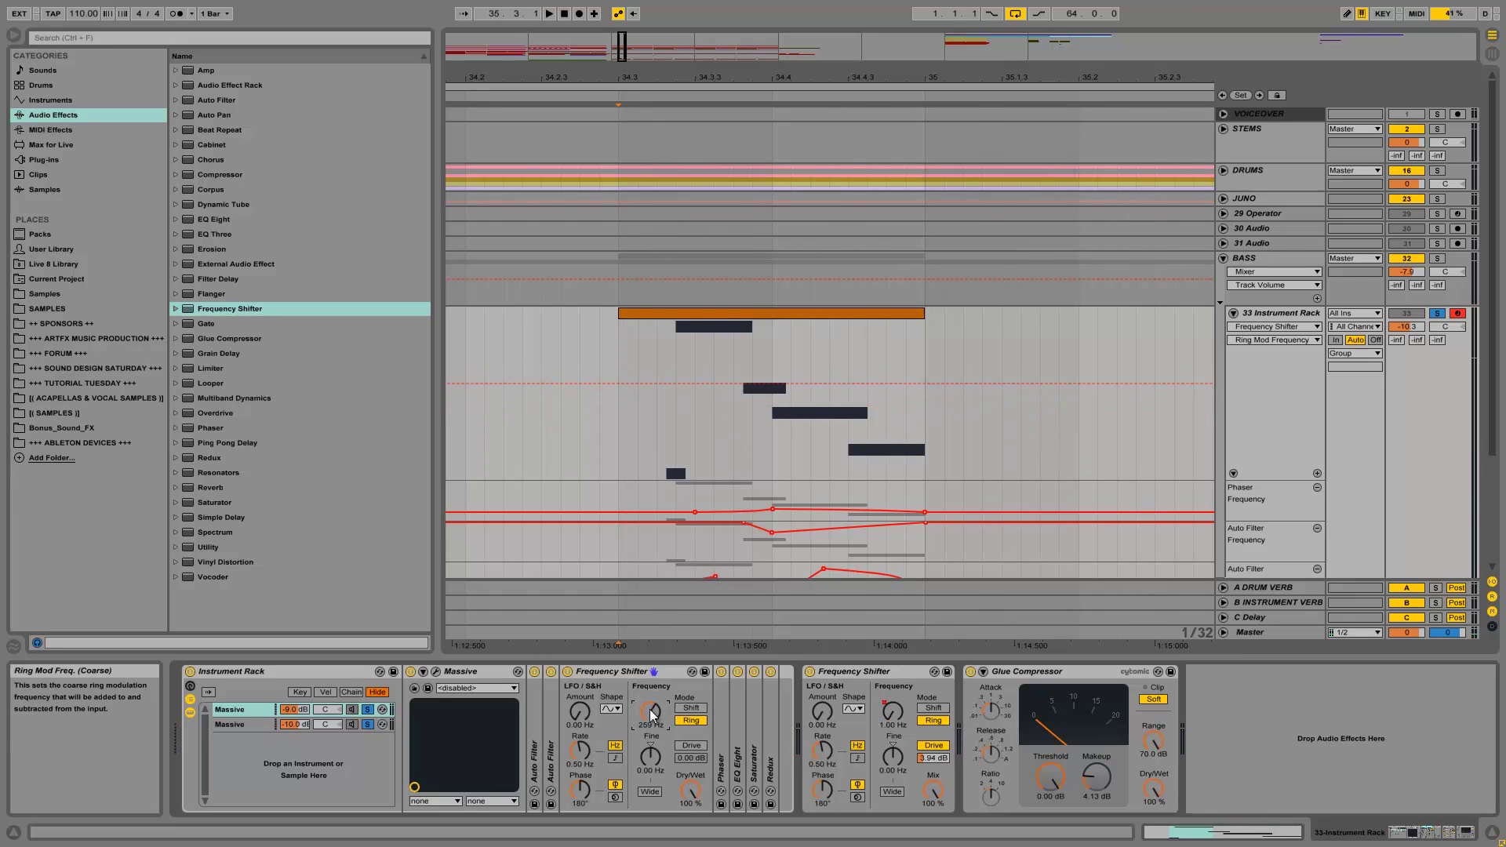
pyautogui.scroll(-3, 655, 708)
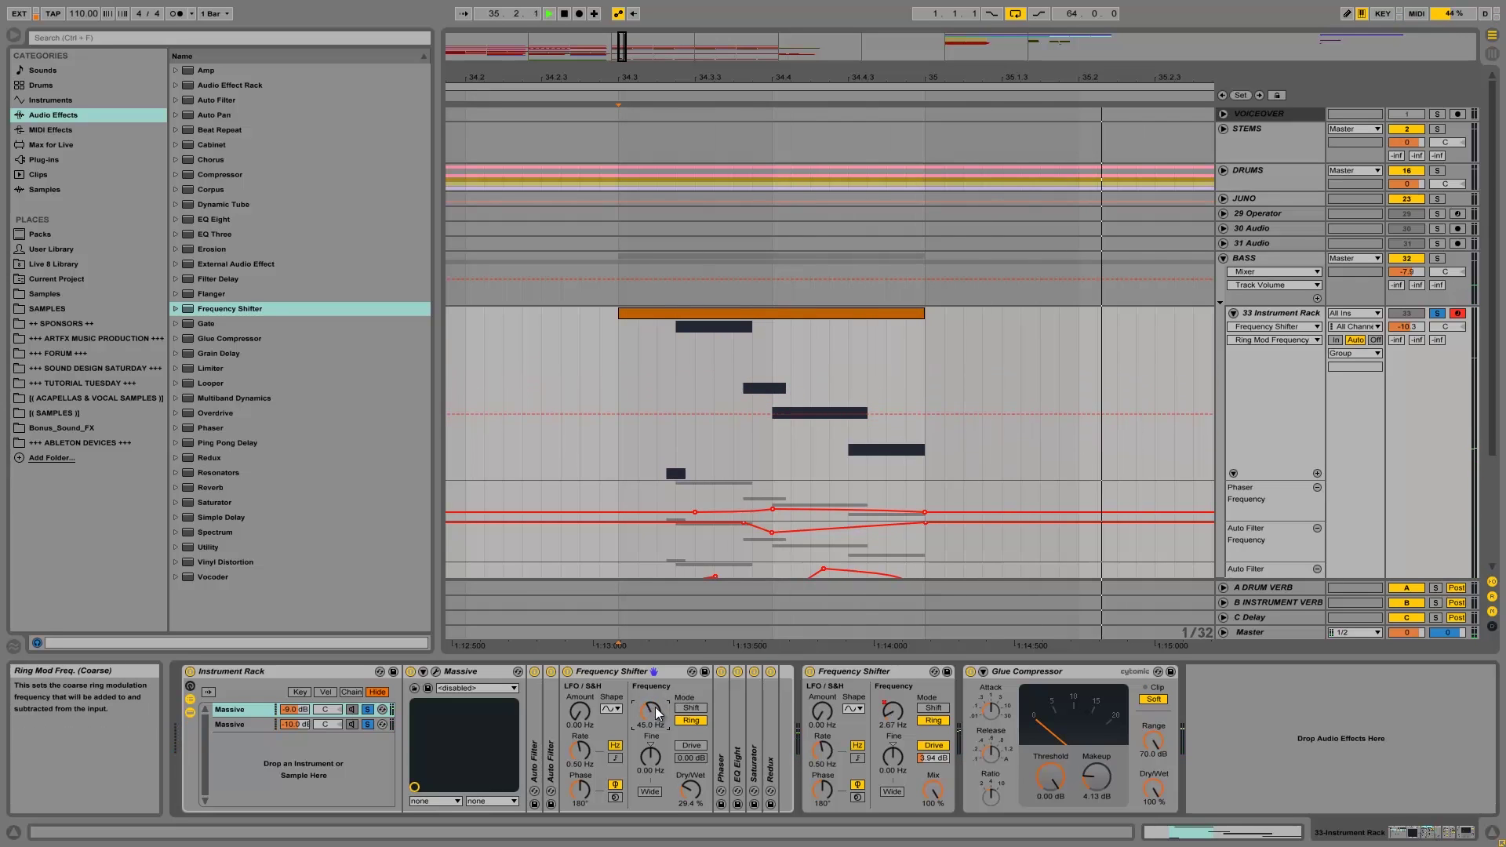
pyautogui.scroll(-3, 656, 708)
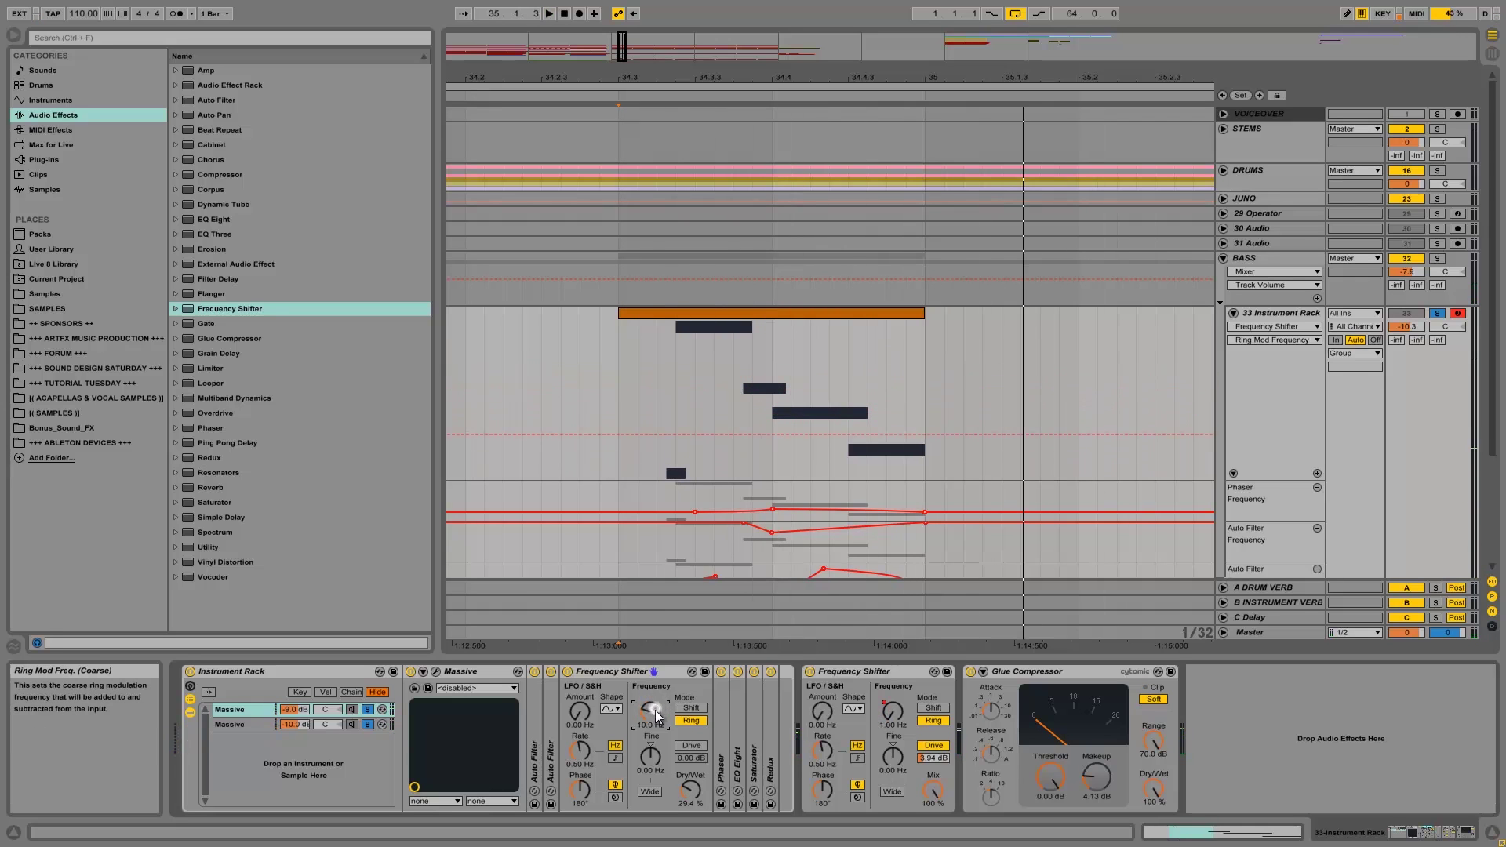
pyautogui.scroll(3, 656, 710)
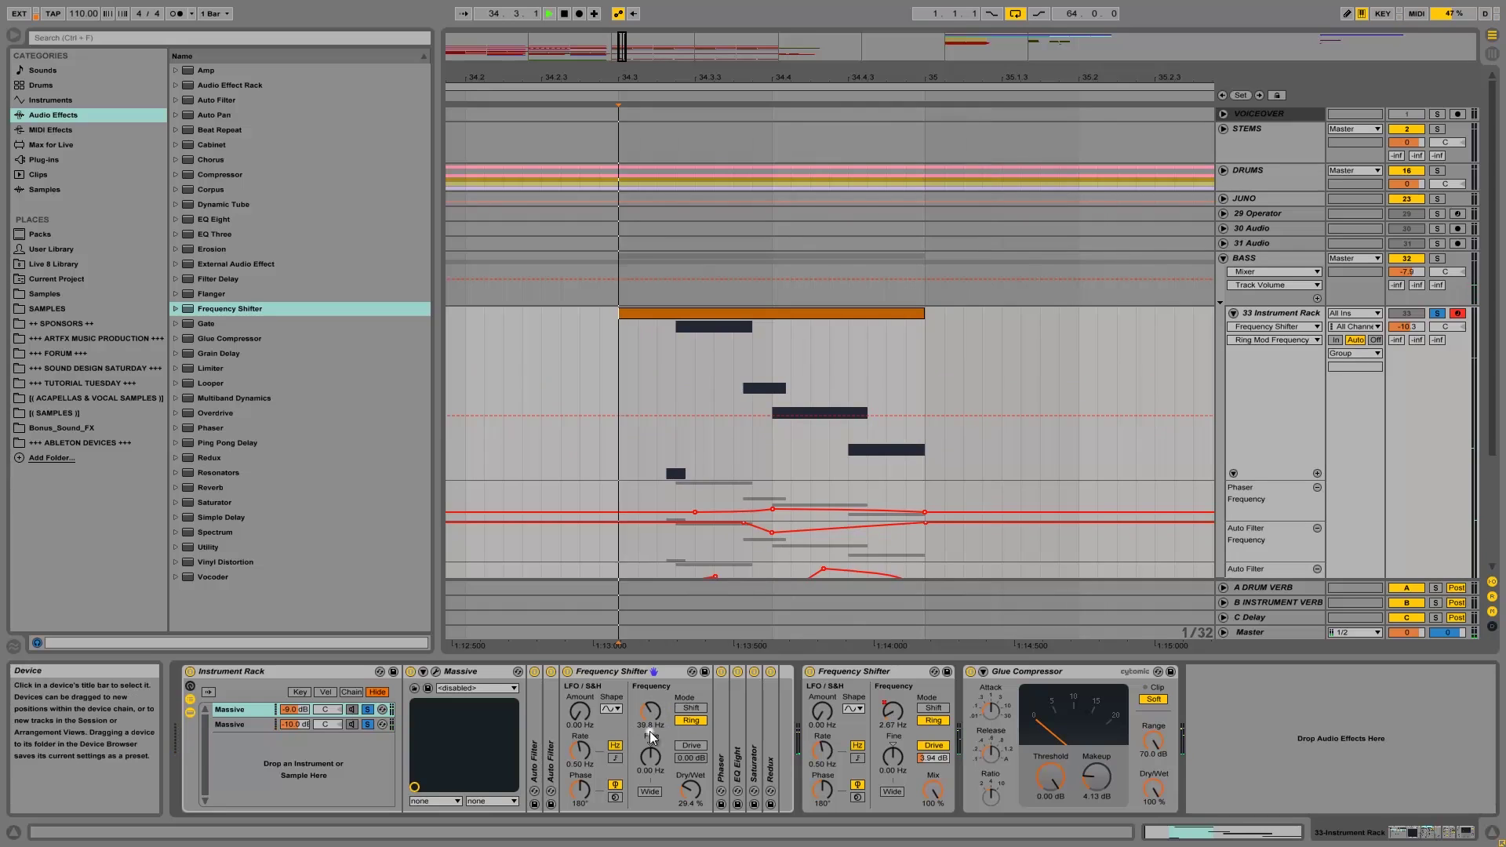
pyautogui.scroll(-3, 656, 719)
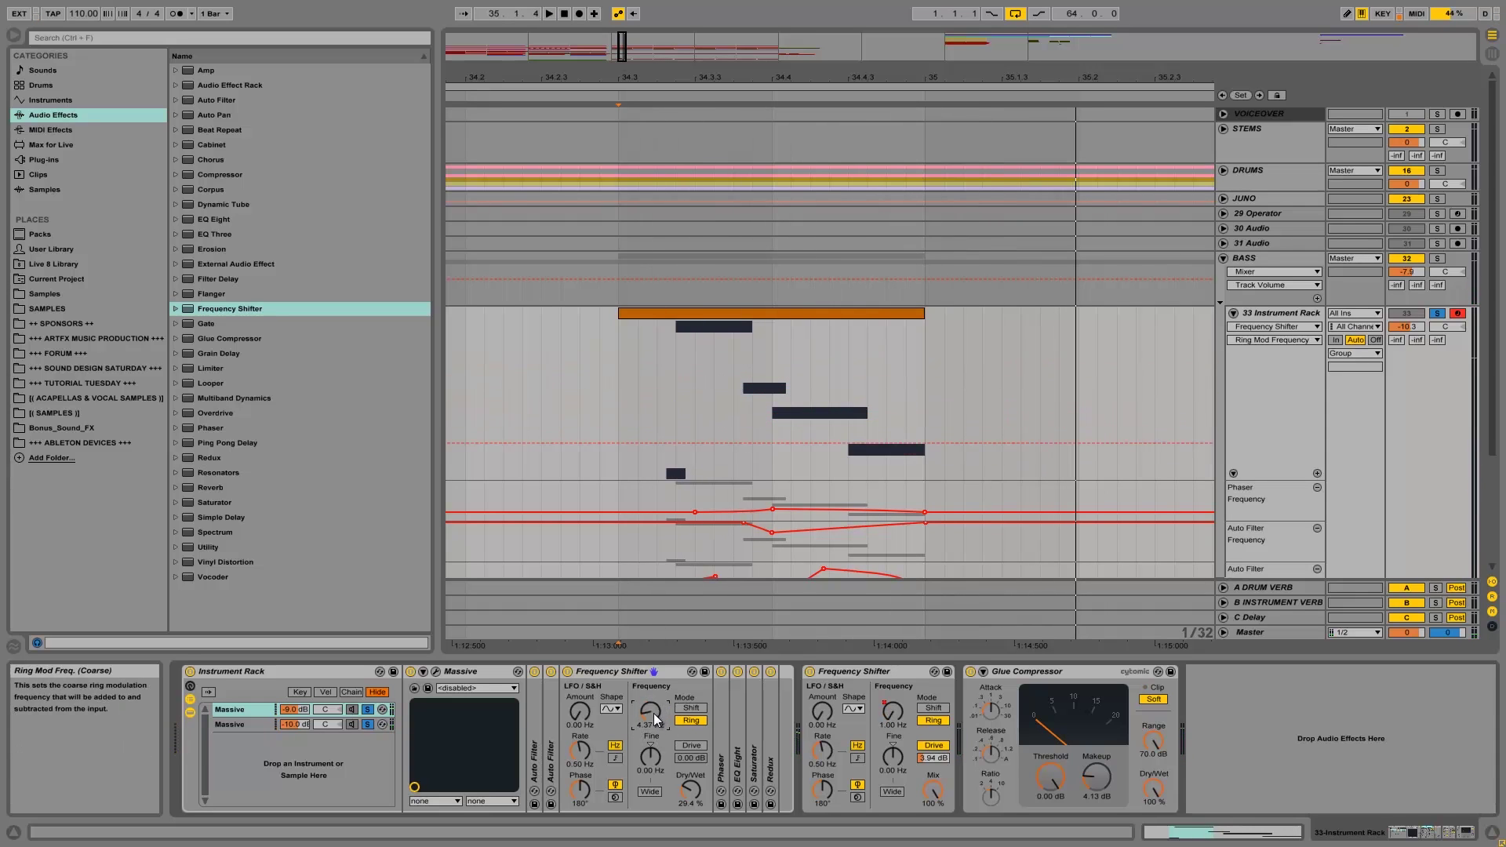
pyautogui.scroll(1, 656, 718)
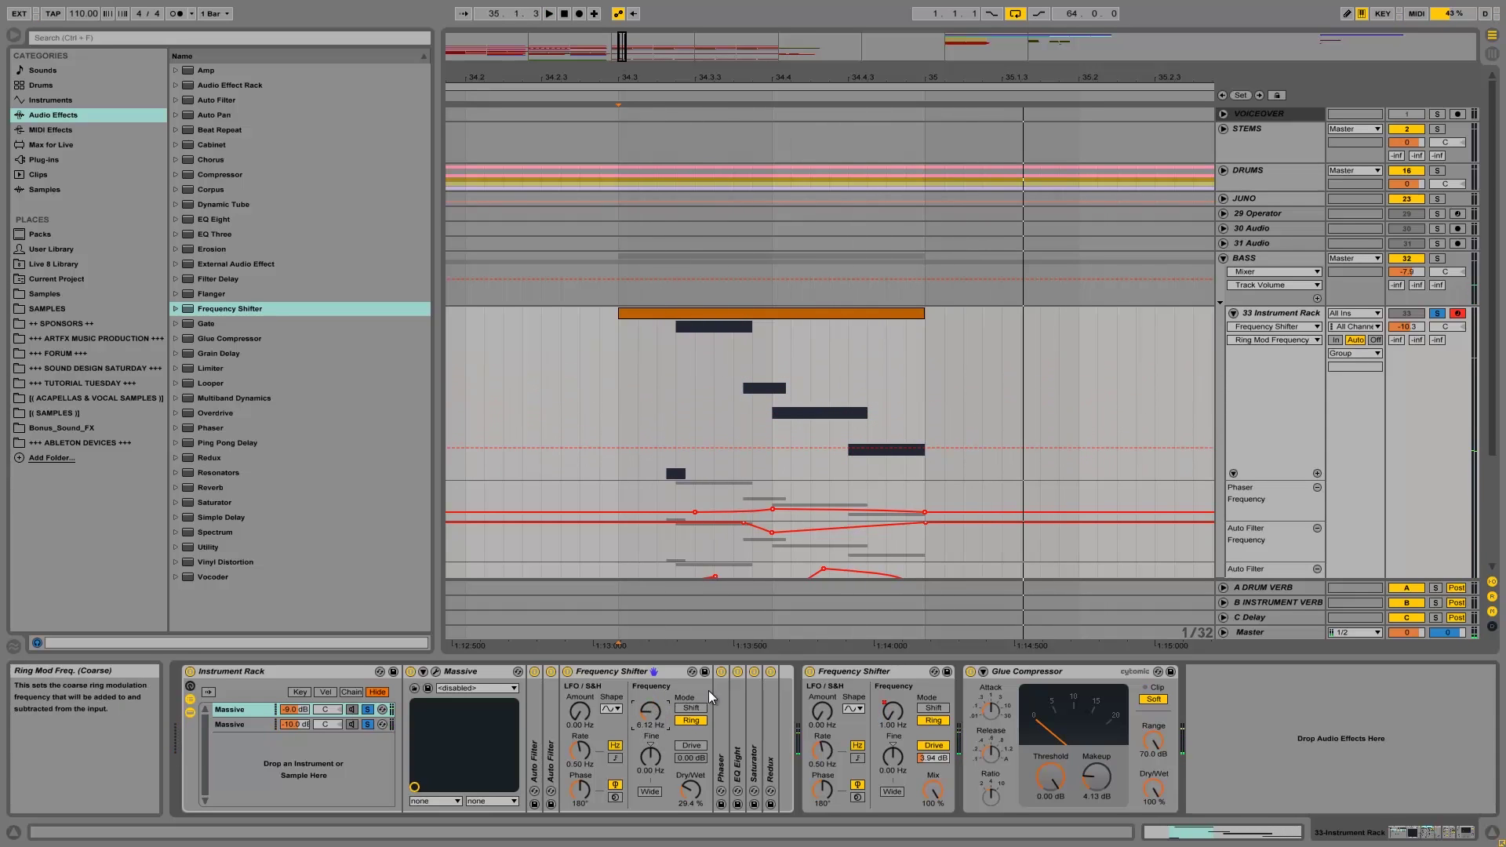
# Step: Return the new Frequency Shifter to Shift mode and audition it with coarse at -80 Hz and fine at -0.50 Hz
pyautogui.click(691, 708)
pyautogui.scroll(10, 656, 719)
pyautogui.scroll(-5, 655, 718)
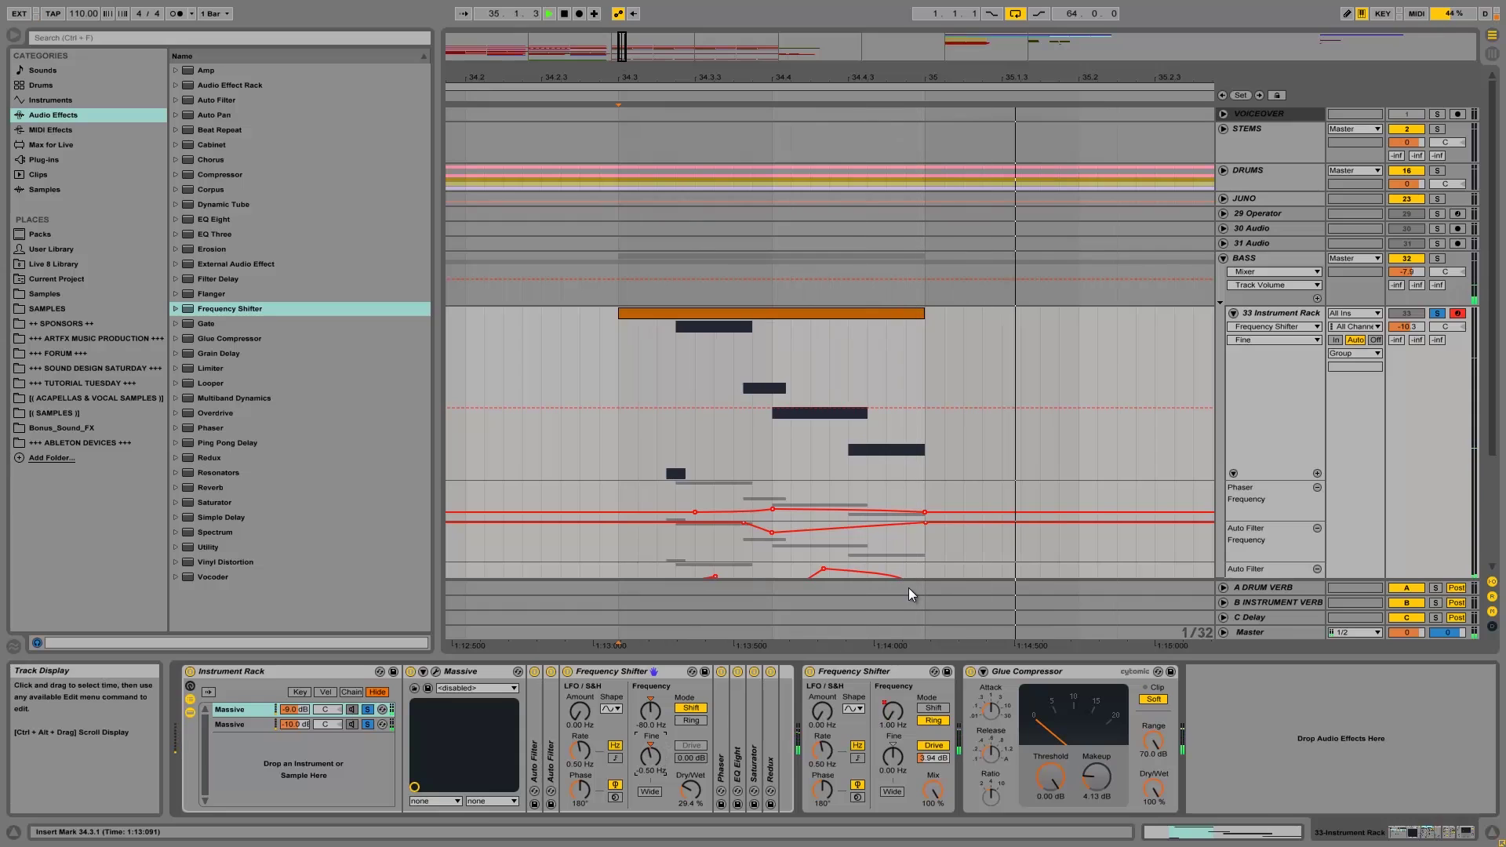
pyautogui.press('space')
# Step: Automate the Ring-mode Frequency Shifter's Dry/Wet to fall from 100% at 34.4 to 0% at bar 35, and audition it
pyautogui.click(933, 790)
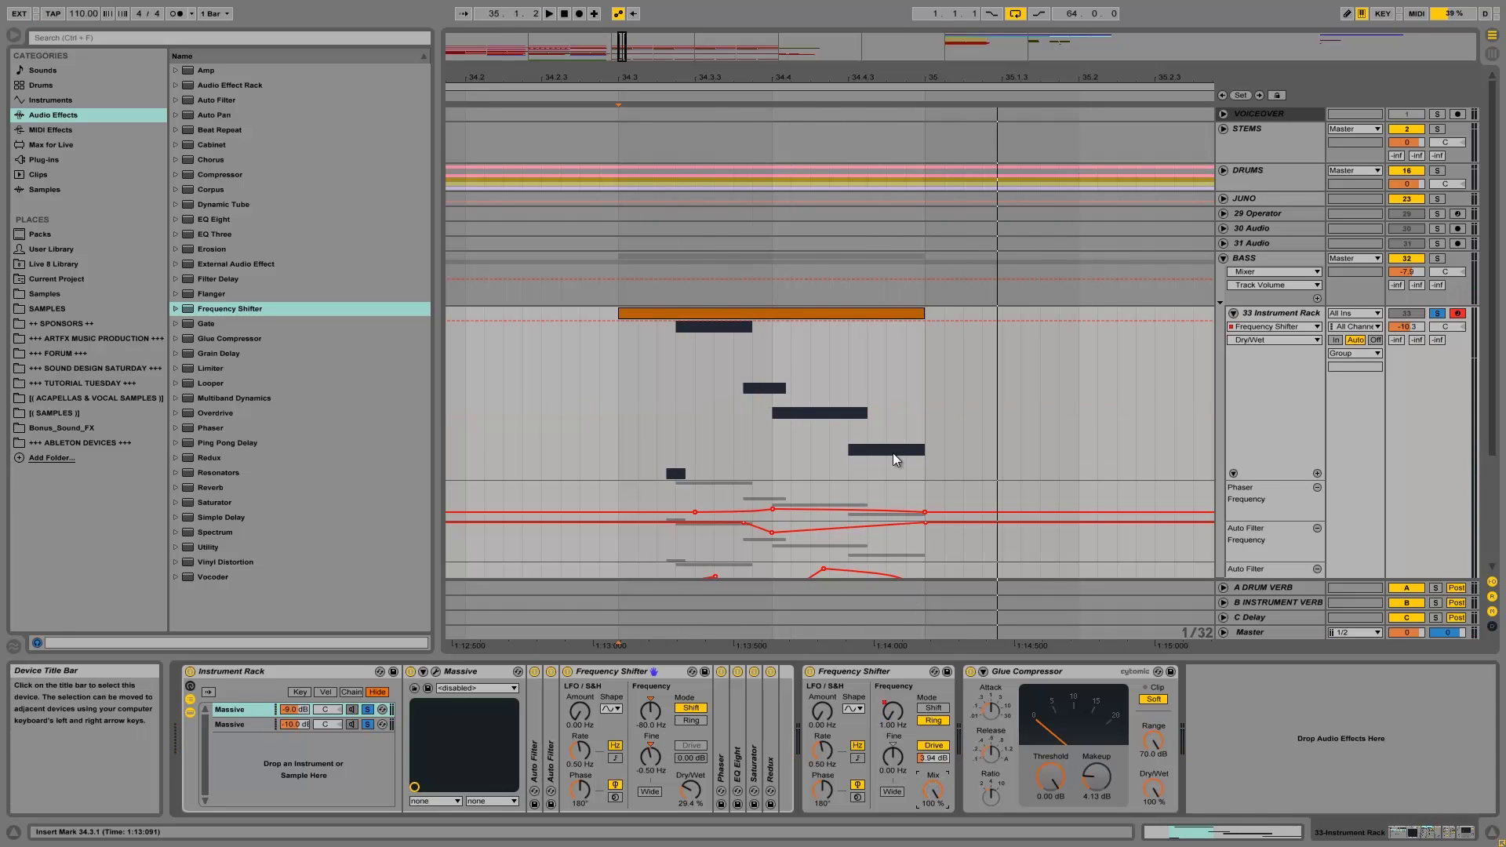
pyautogui.moveTo(775, 344); pyautogui.dragTo(915, 335)
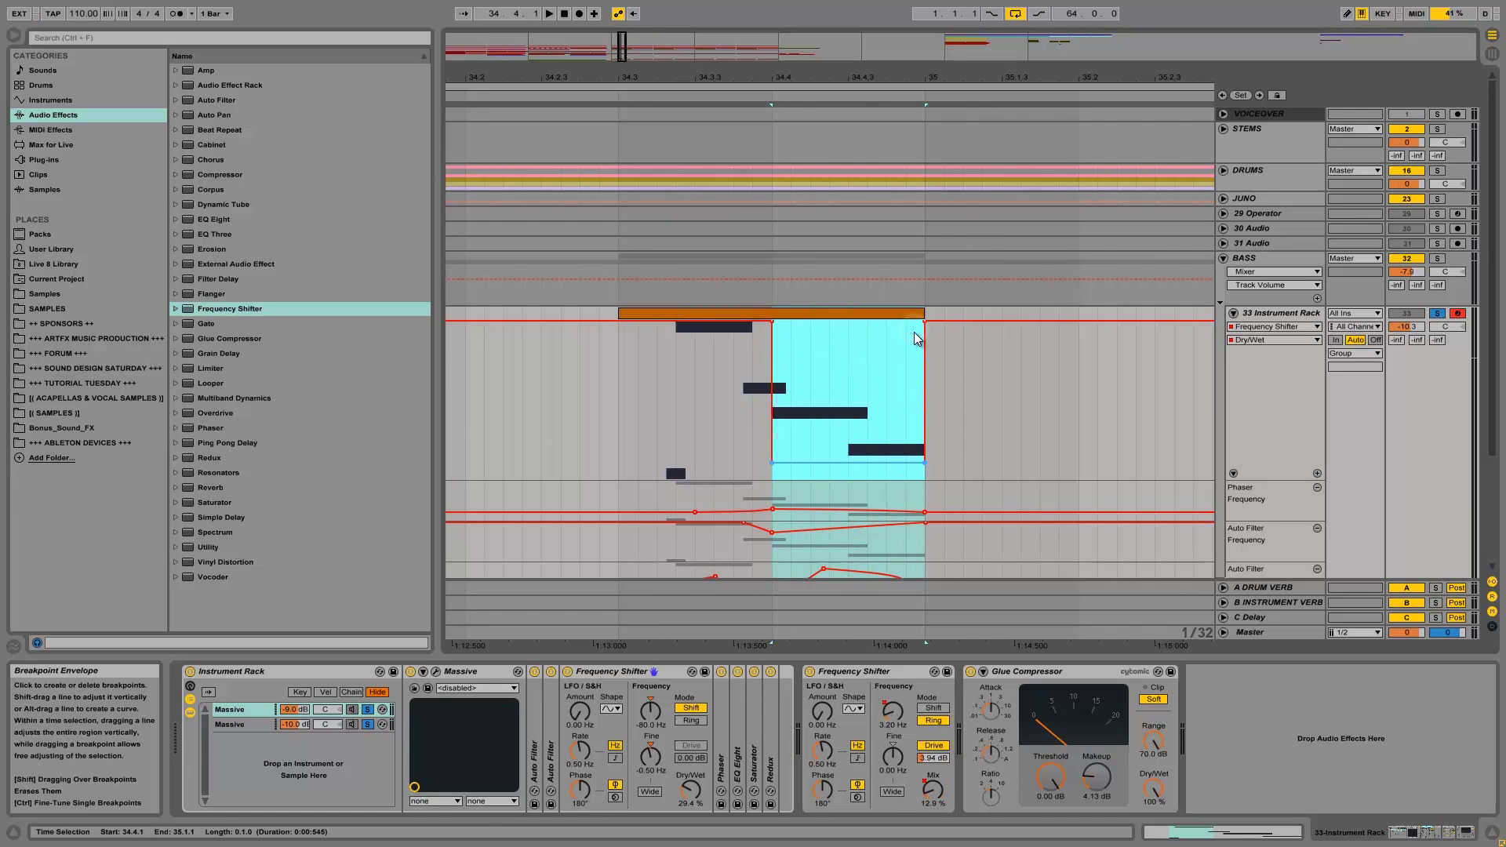
pyautogui.click(772, 479)
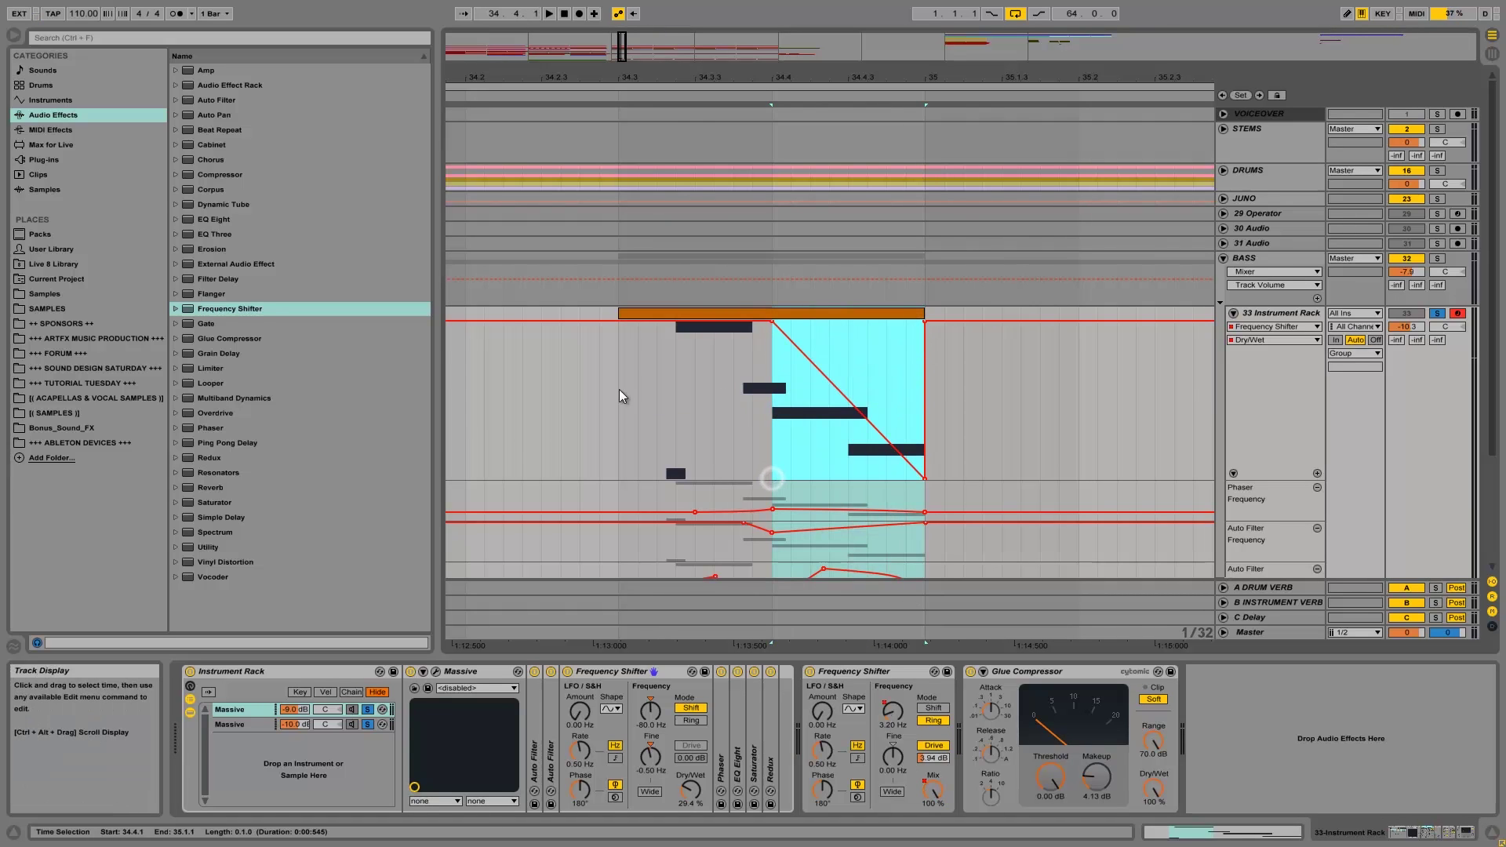
pyautogui.click(623, 389)
pyautogui.press('space')
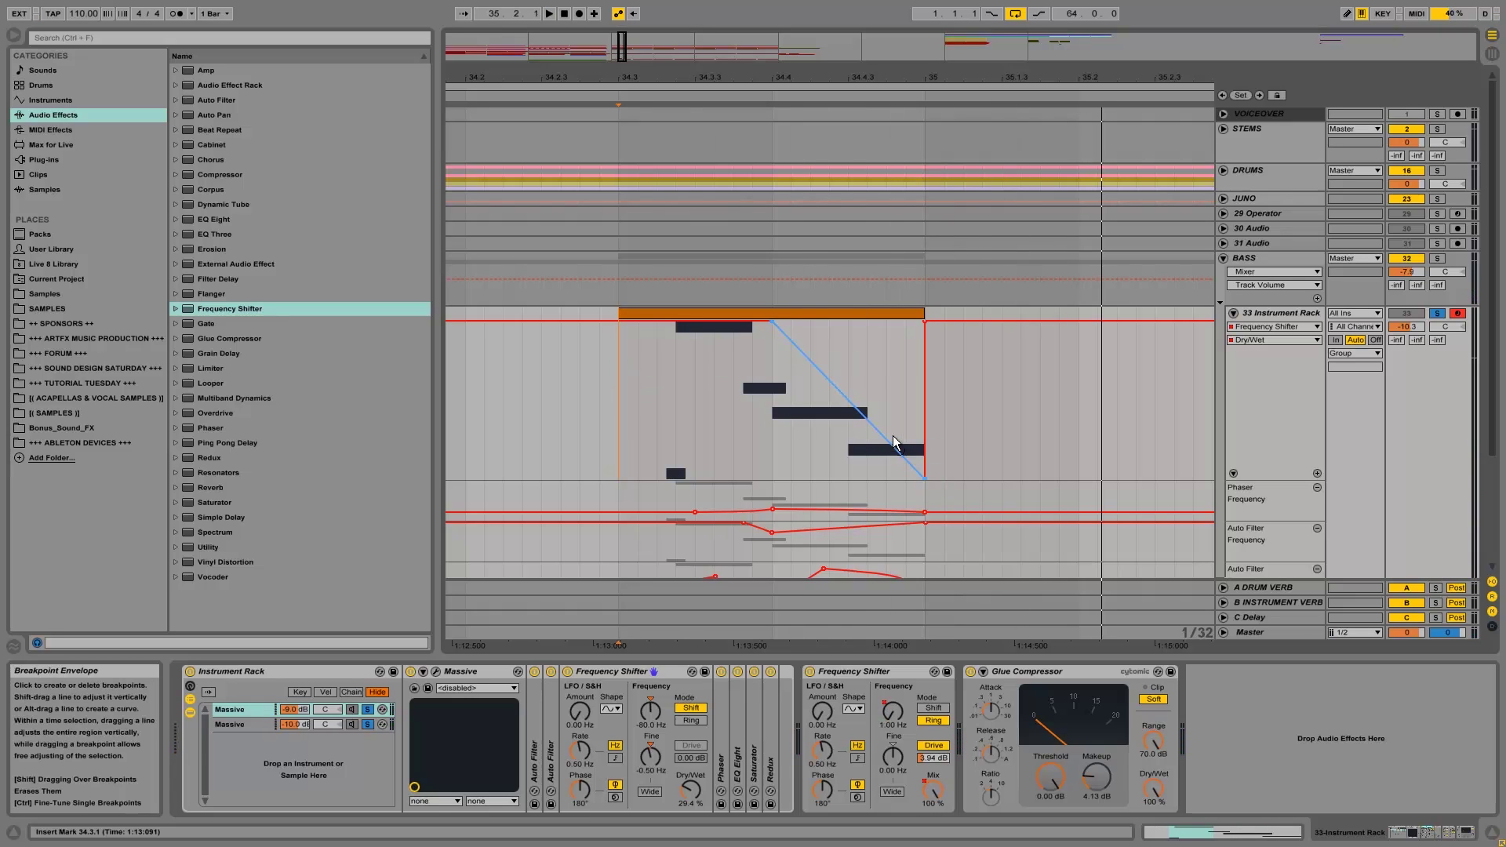
# Step: Bend the falling Dry/Wet ramp into a late-dropping curve and remove the 100% breakpoint at bar 35
pyautogui.moveTo(877, 426); pyautogui.dragTo(877, 425)
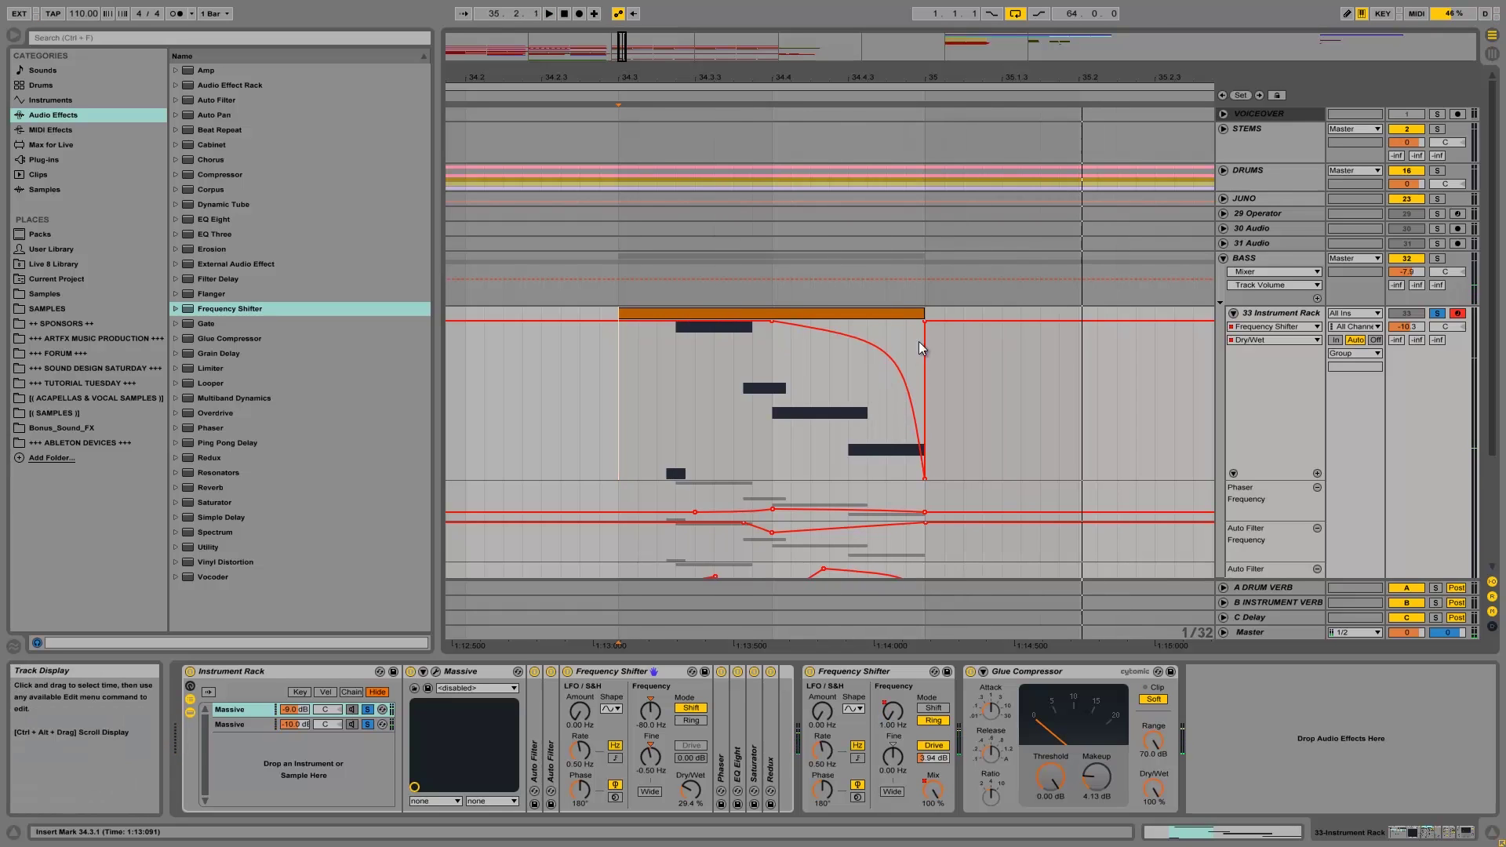
pyautogui.click(925, 321)
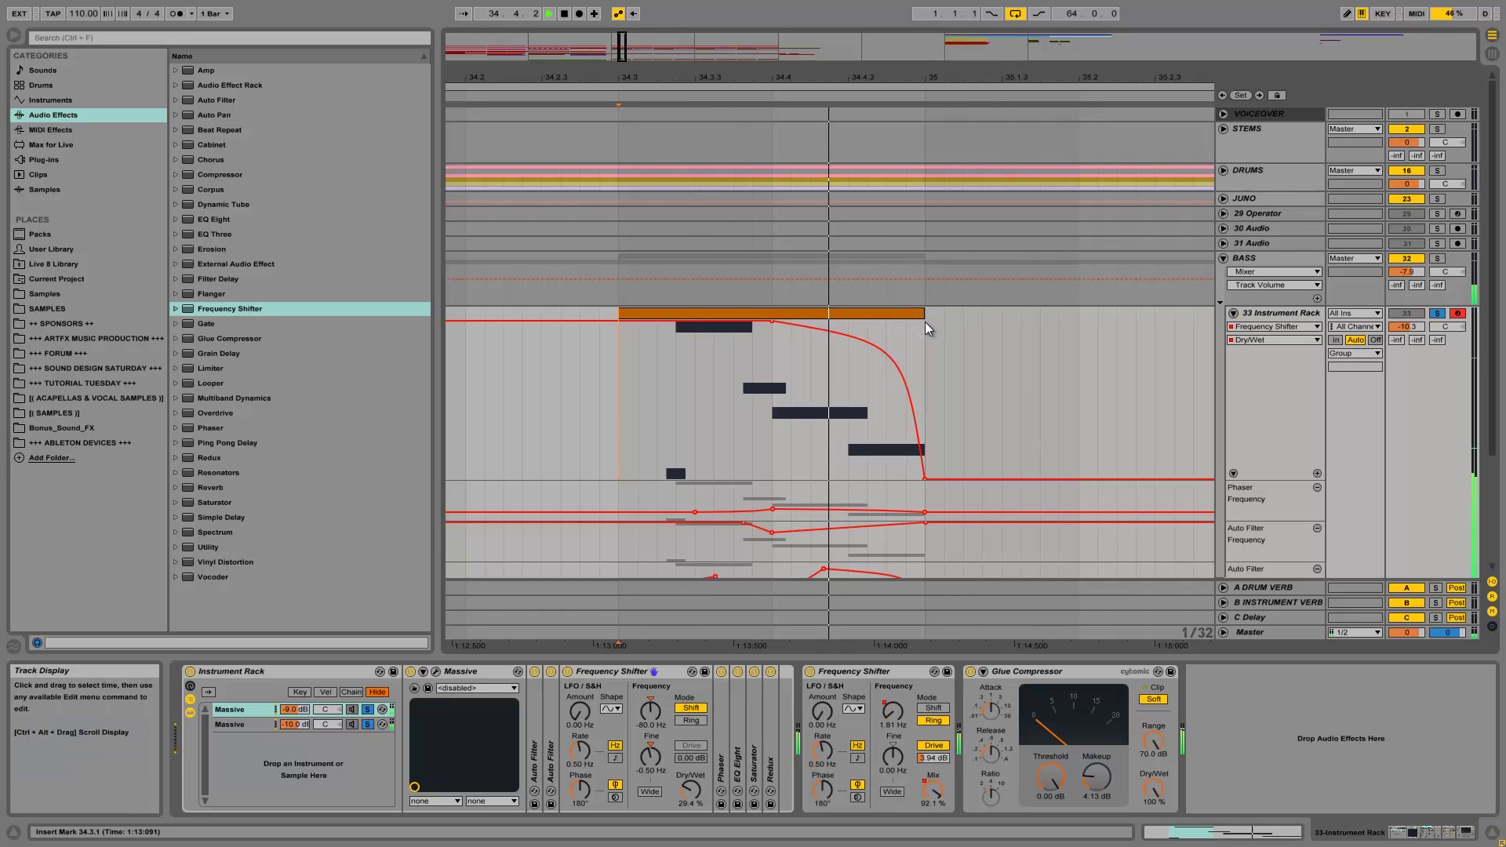
# Step: Hold the Dry/Wet automation at 100% until 34.4.3, let it curve down to 0% at bar 35, and audition the result
pyautogui.press('space')
pyautogui.moveTo(915, 367); pyautogui.dragTo(869, 371)
pyautogui.press('space')
pyautogui.press('space')
pyautogui.press('space')
pyautogui.press('space')
pyautogui.press('space')
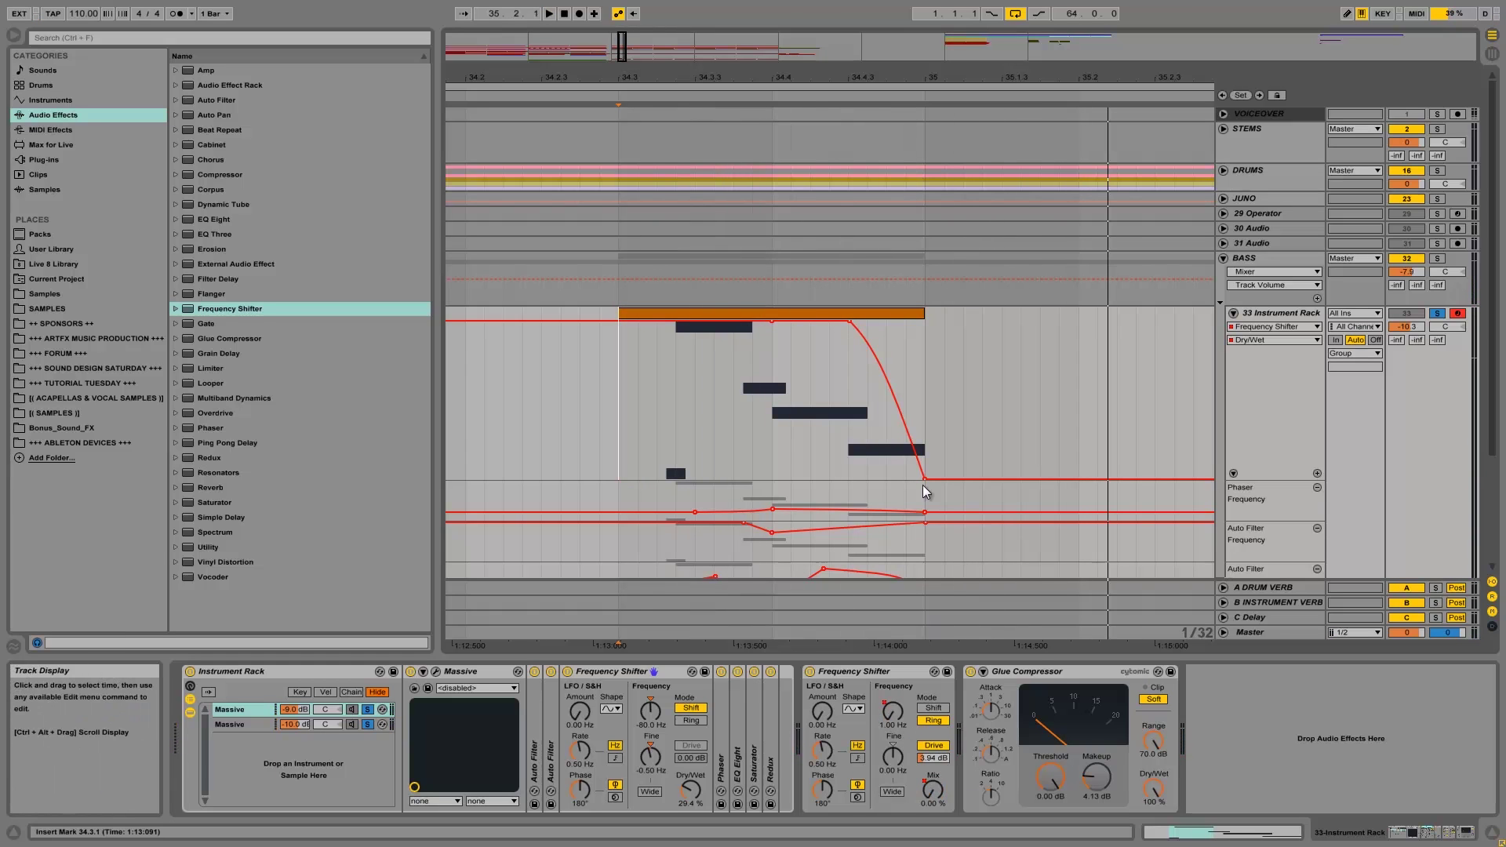
# Step: Reset coarse and fine frequency to 0 Hz on the Frequency Shifter before the Phaser and set its Dry/Wet to 100%
pyautogui.press('space')
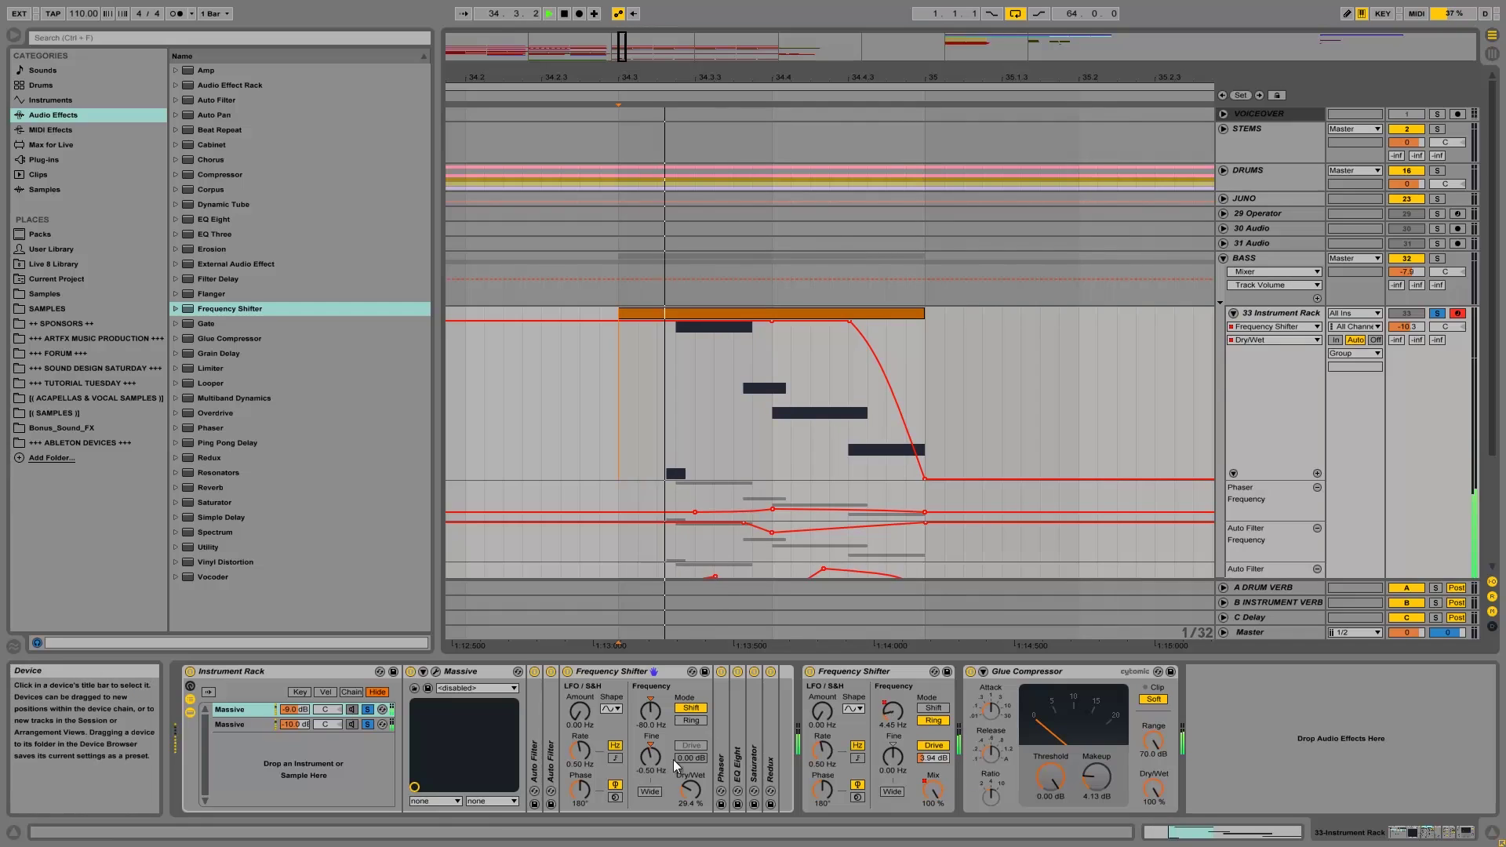
pyautogui.moveTo(691, 797); pyautogui.dragTo(691, 796)
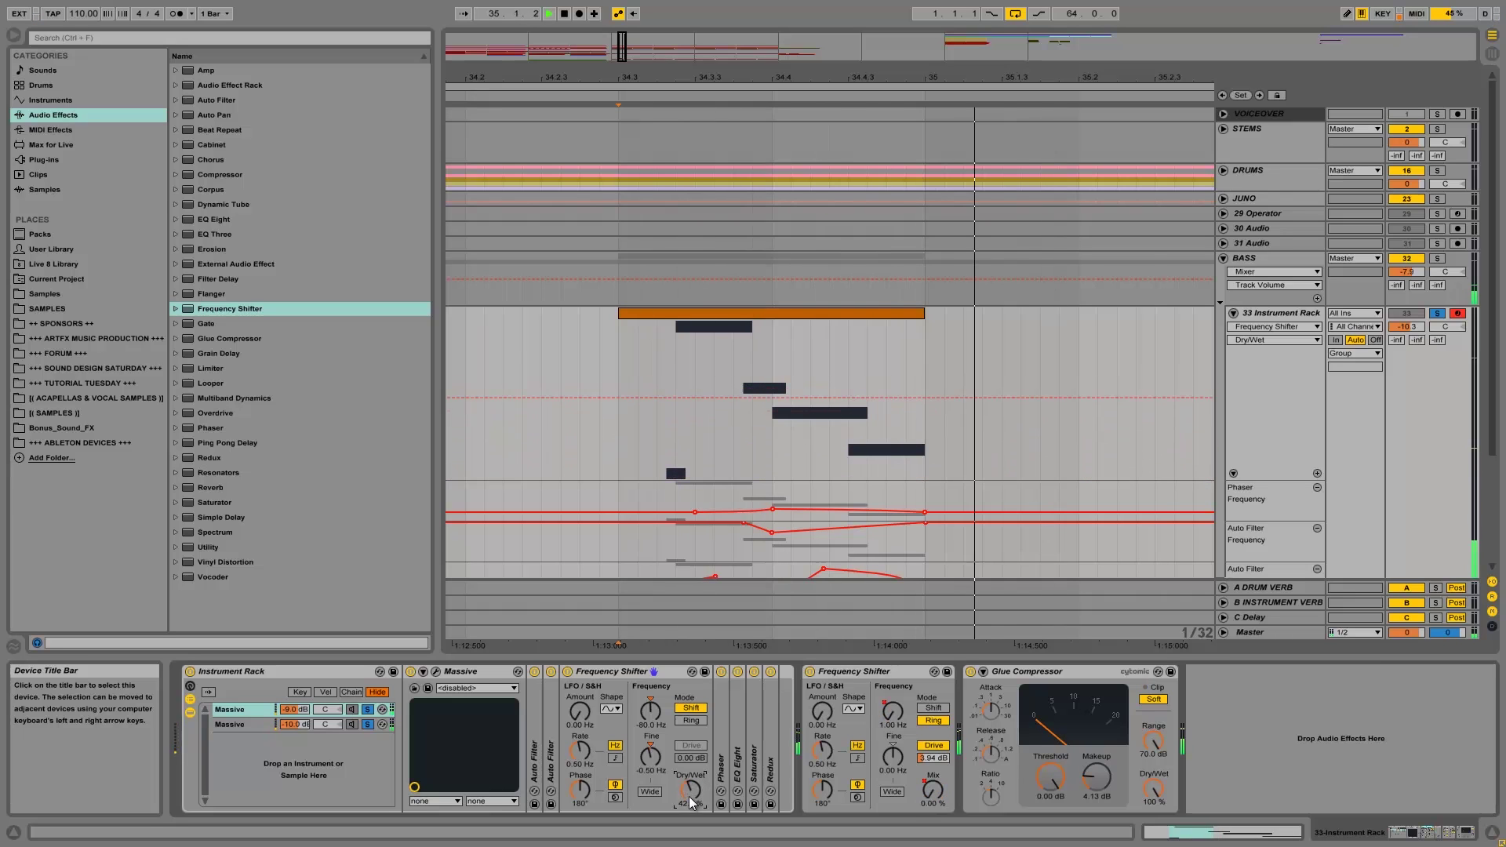
pyautogui.click(656, 716)
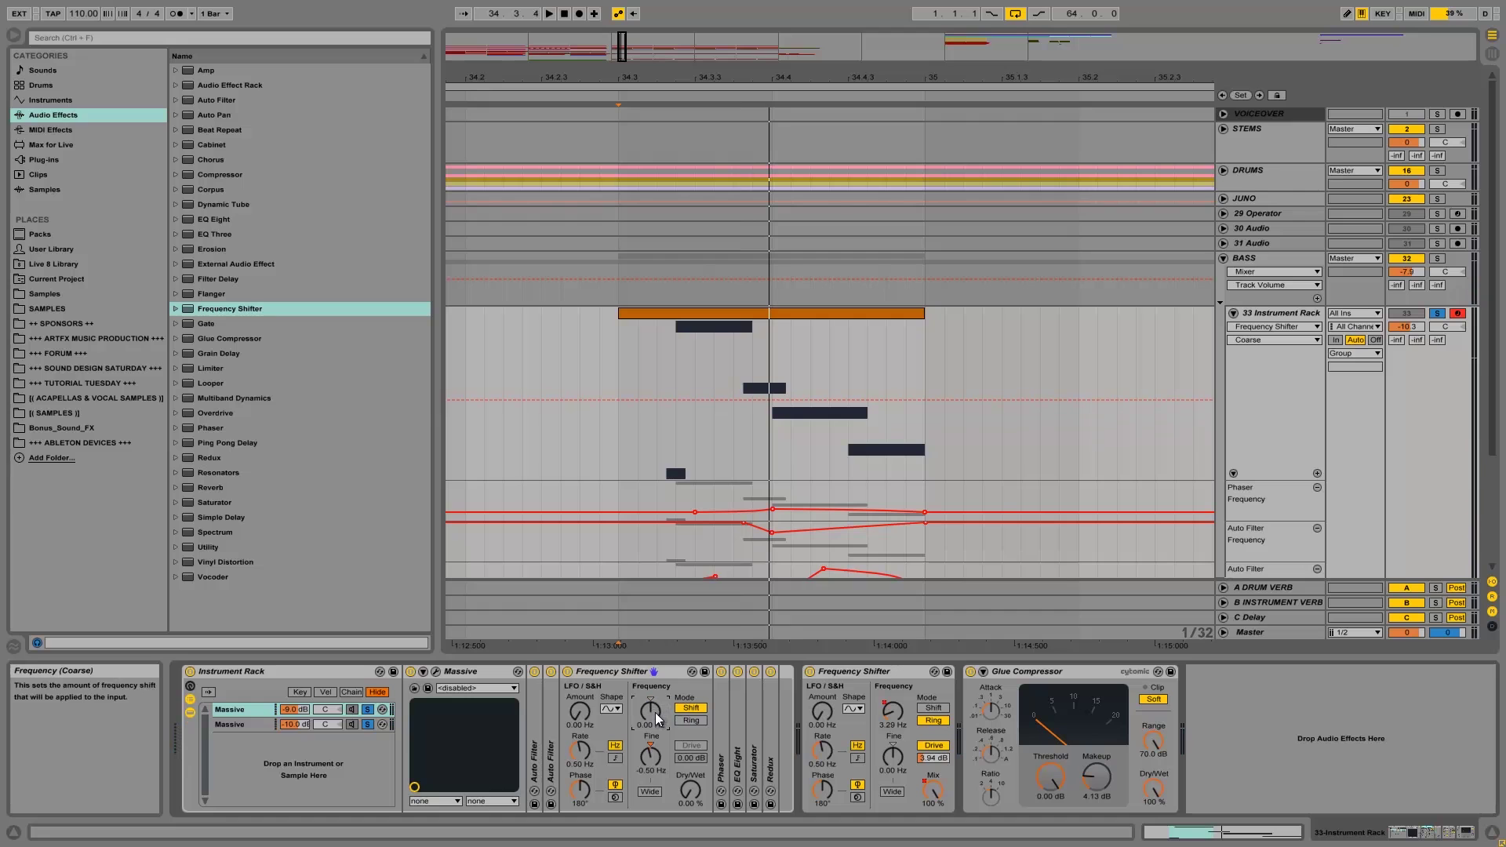
pyautogui.moveTo(695, 792); pyautogui.dragTo(700, 798)
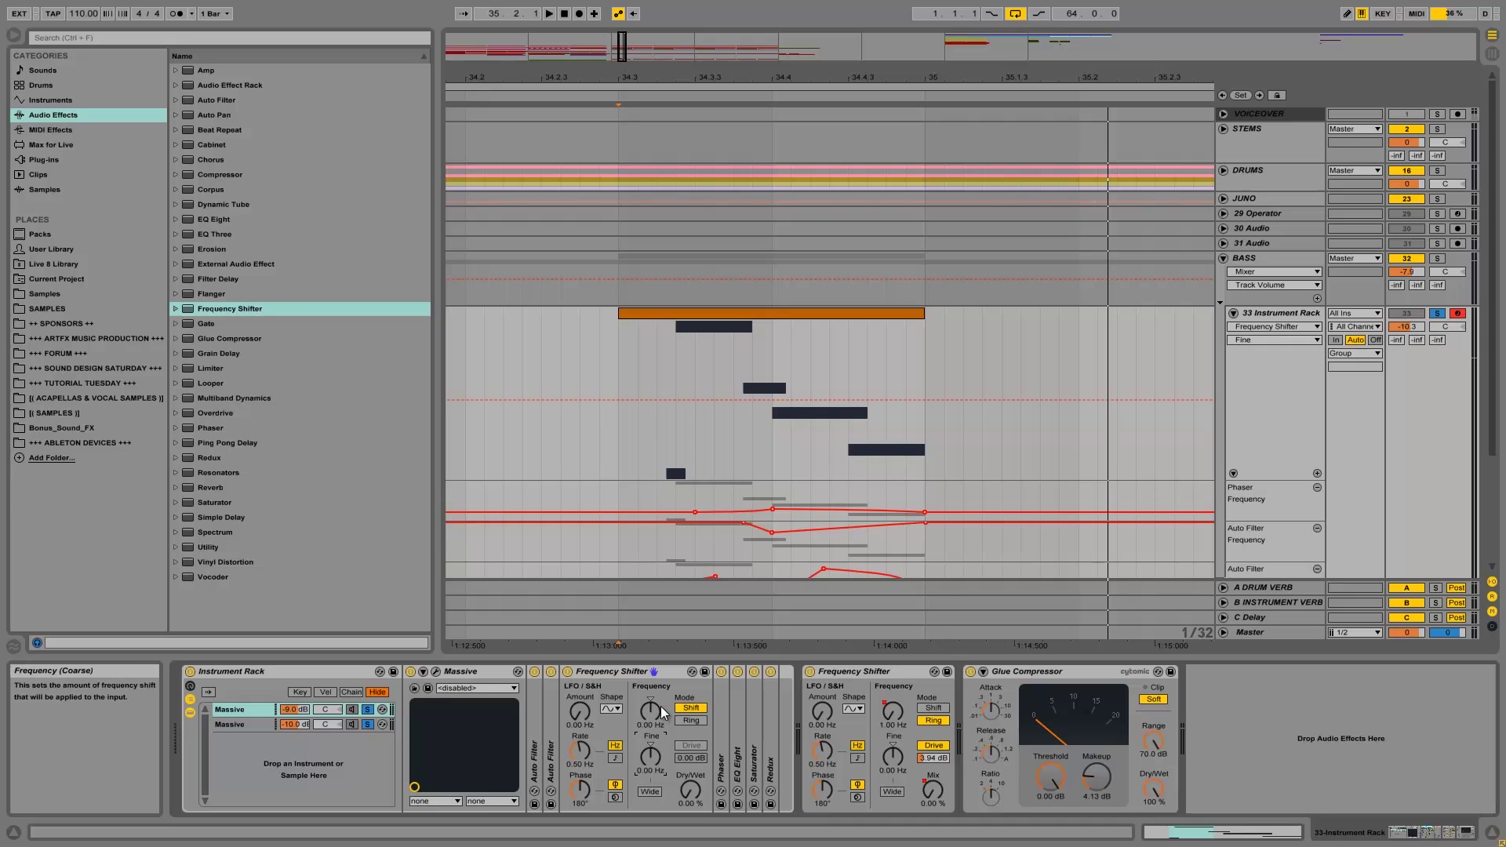
pyautogui.moveTo(698, 807); pyautogui.dragTo(694, 792)
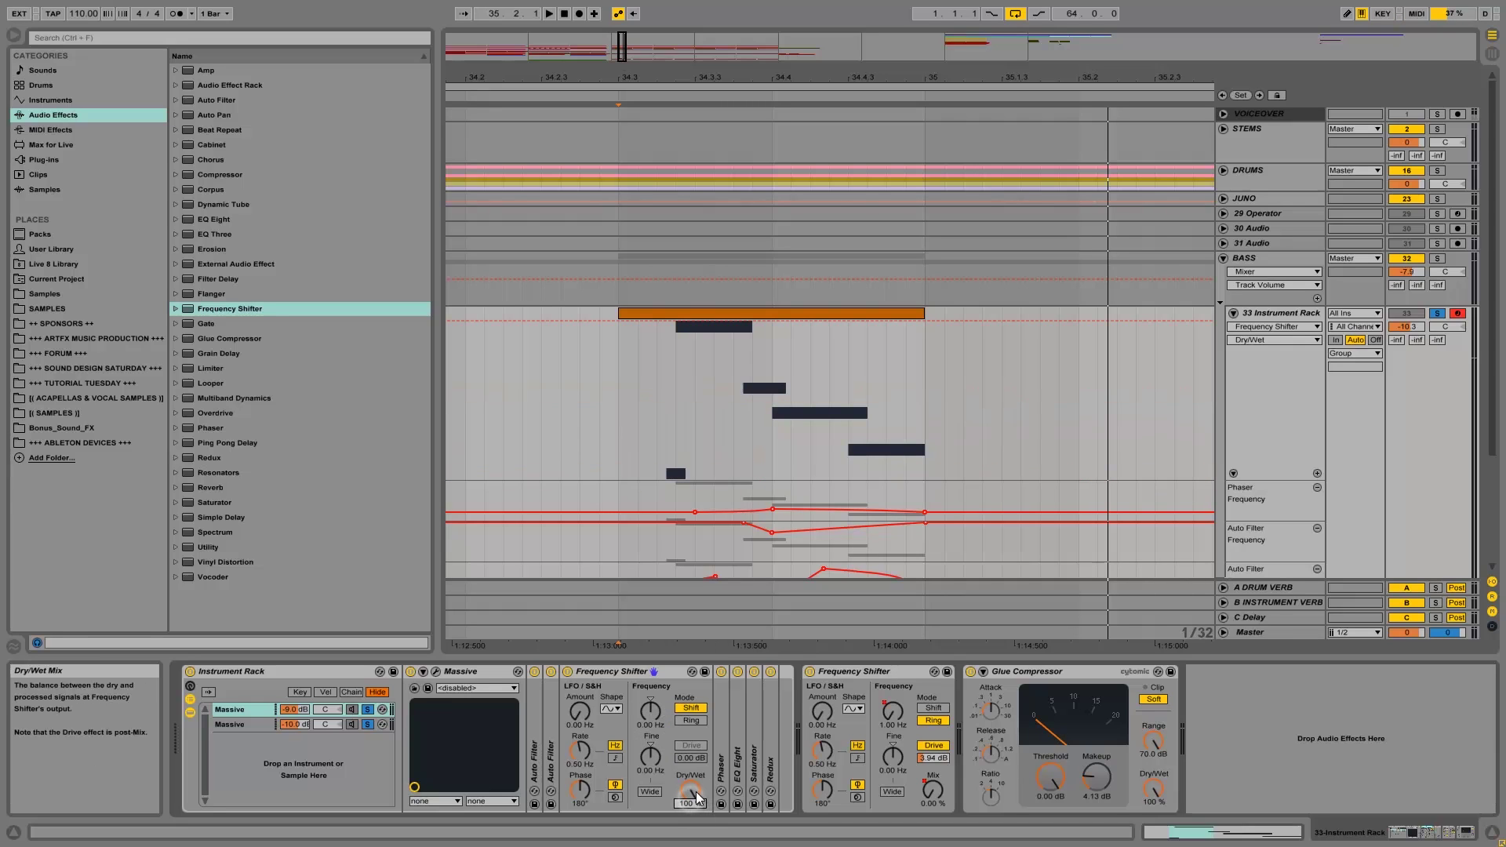
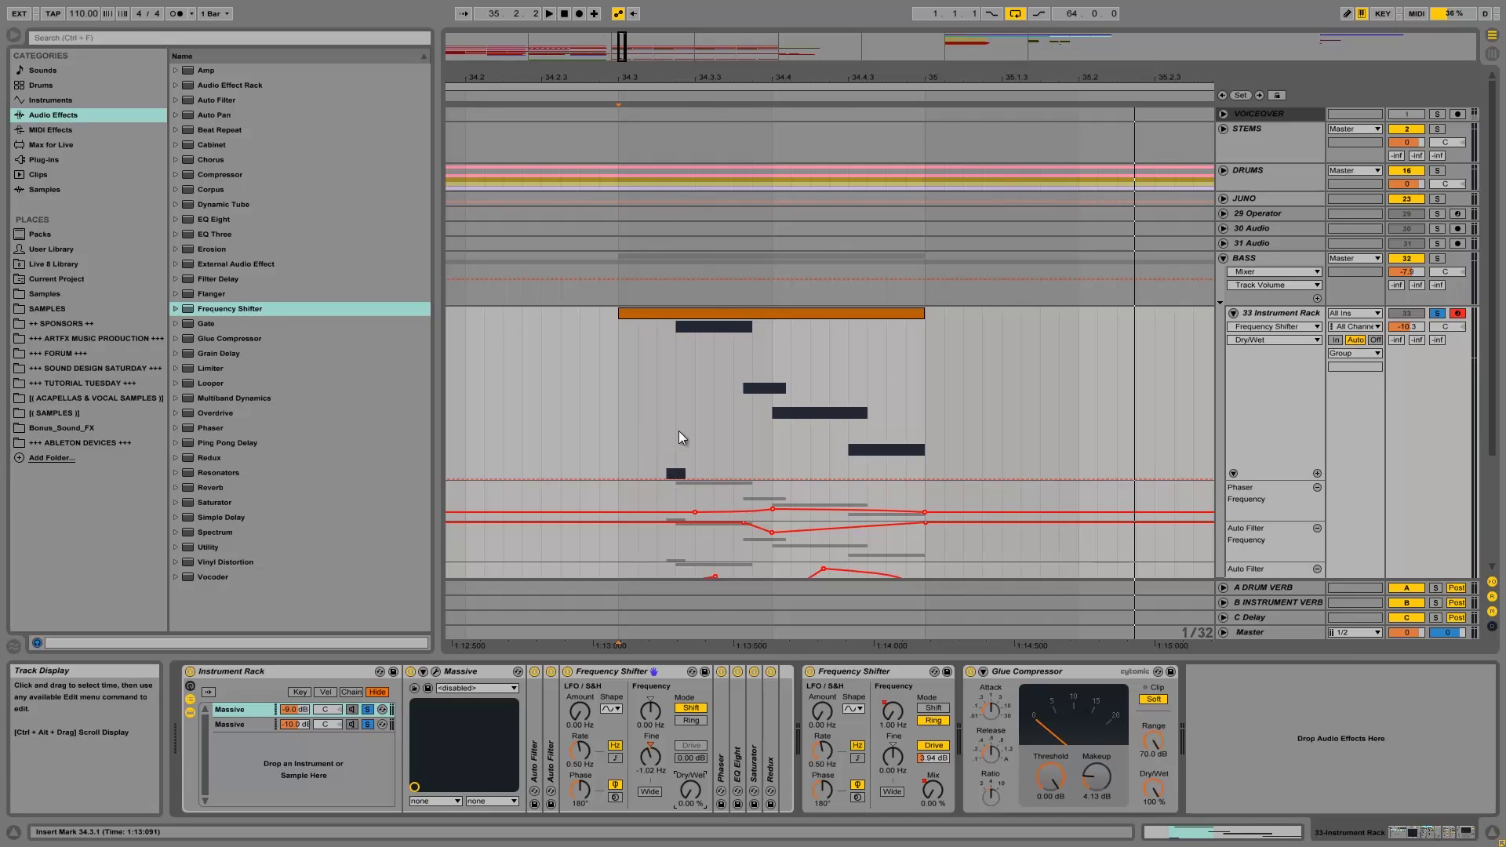
# Step: Automate the Shift-mode Frequency Shifter's Dry/Wet to rise from 0% at 34.3 to 100% at 34.4 and fall to 0% at bar 35
pyautogui.moveTo(619, 406); pyautogui.dragTo(924, 400)
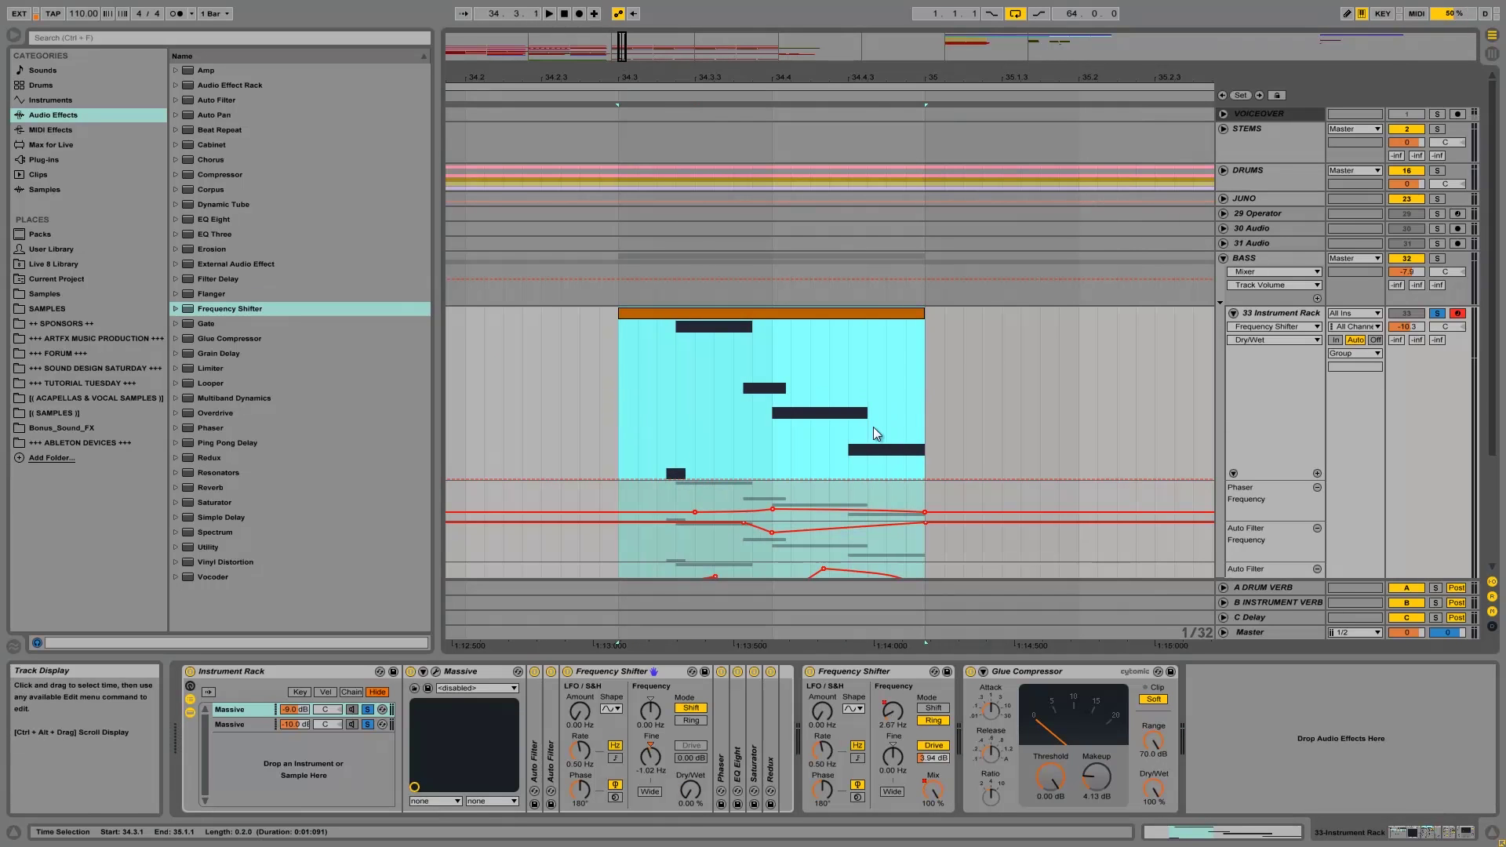
pyautogui.moveTo(845, 472); pyautogui.dragTo(845, 320)
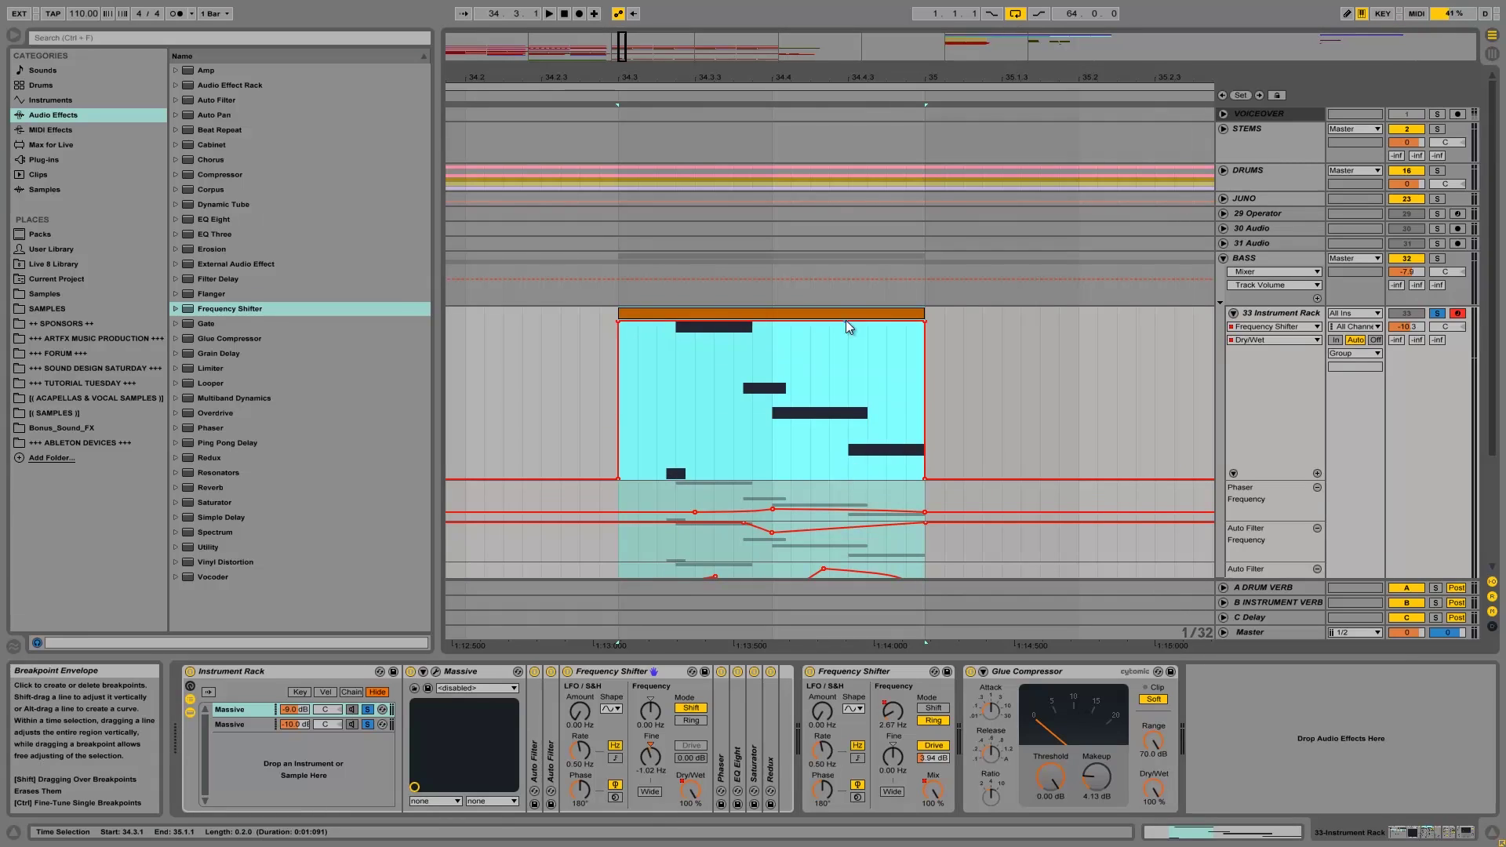
pyautogui.click(695, 381)
pyautogui.moveTo(619, 322); pyautogui.dragTo(772, 322)
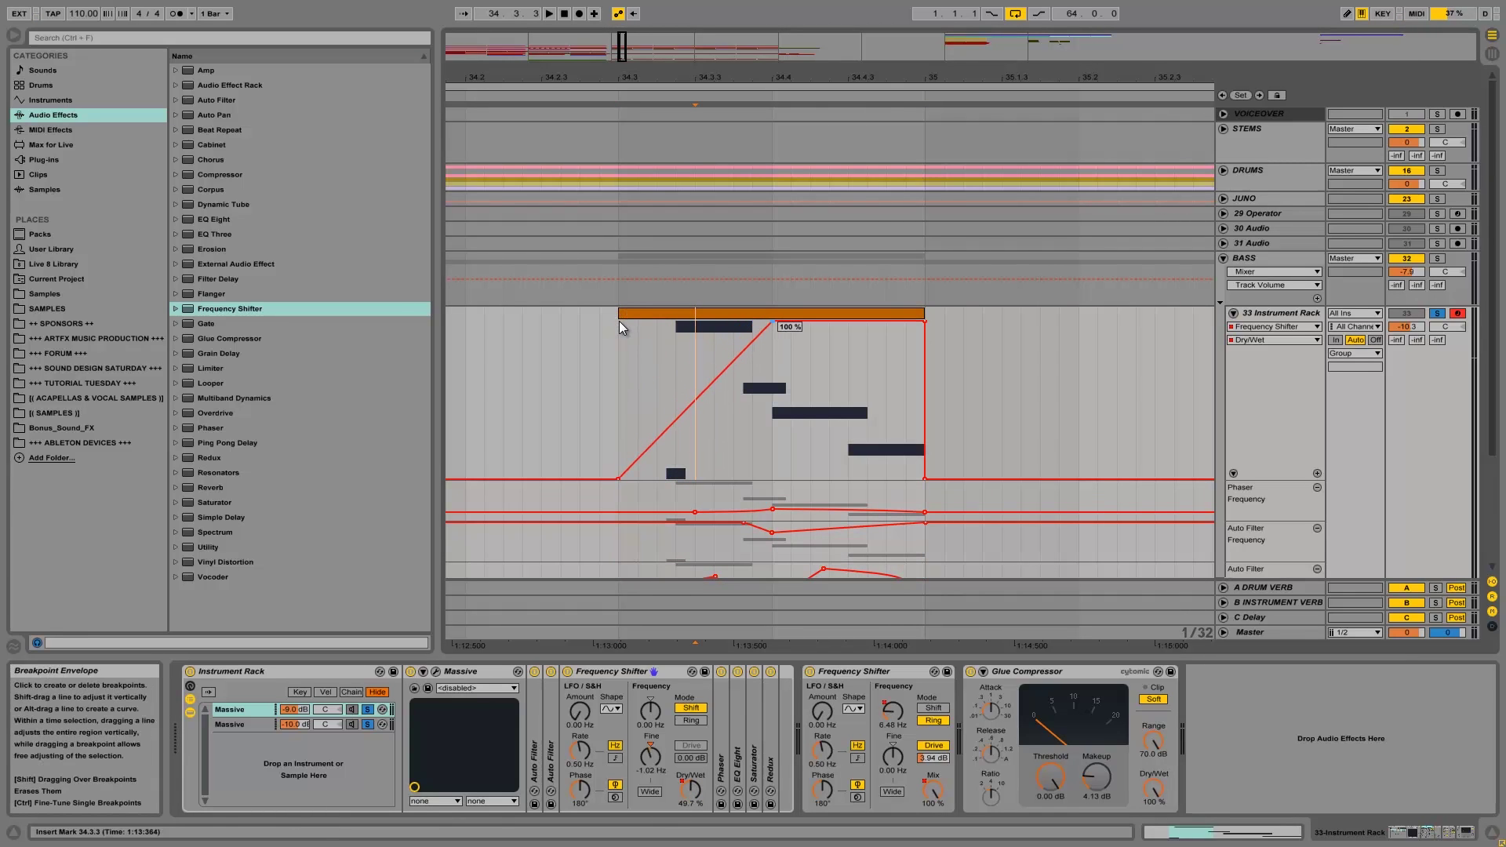
pyautogui.click(926, 323)
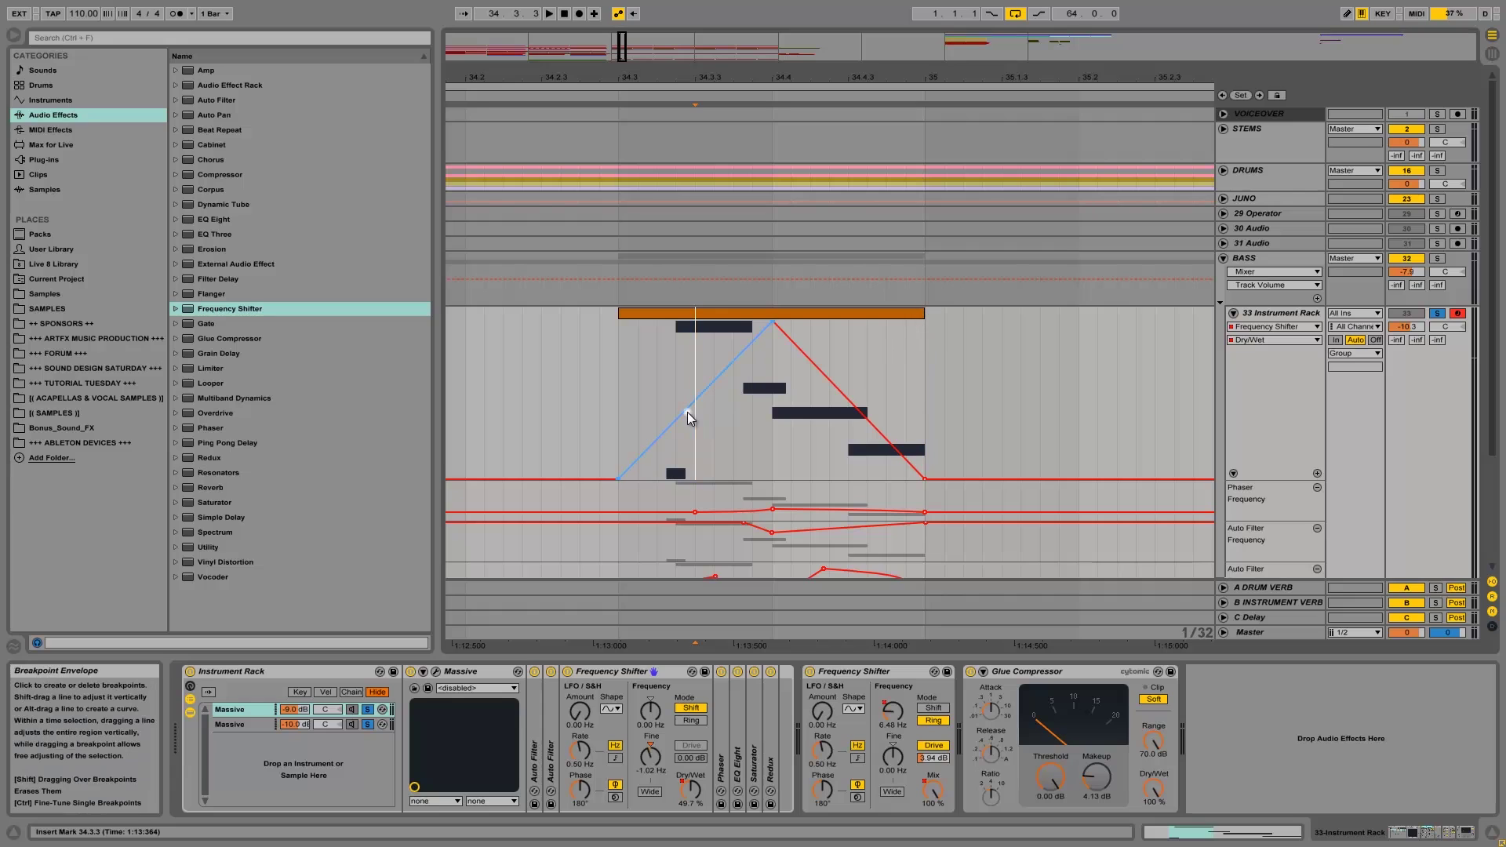
# Step: Add a 0% breakpoint to the rising Dry/Wet ramp at the start of the highest note, and play the clip from 34.3
pyautogui.moveTo(687, 408); pyautogui.dragTo(676, 479)
pyautogui.click(610, 388)
pyautogui.press('space')
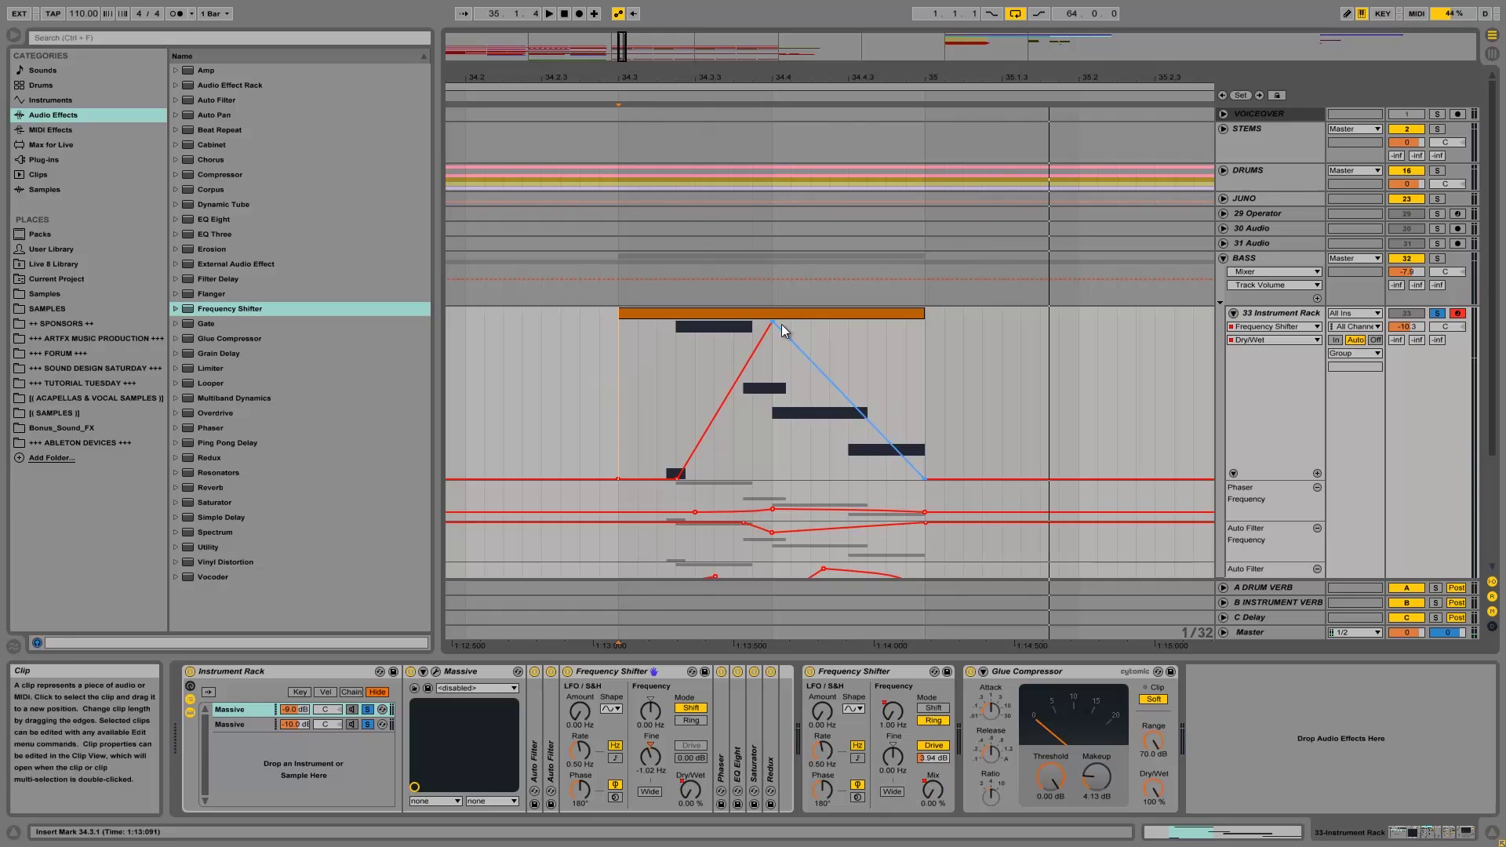
# Step: Lower the Frequency Shifter's Dry/Wet automation peak at 34.4 to about 82.7%, curve both its ramps, and audition the clip
pyautogui.moveTo(771, 323); pyautogui.dragTo(774, 347)
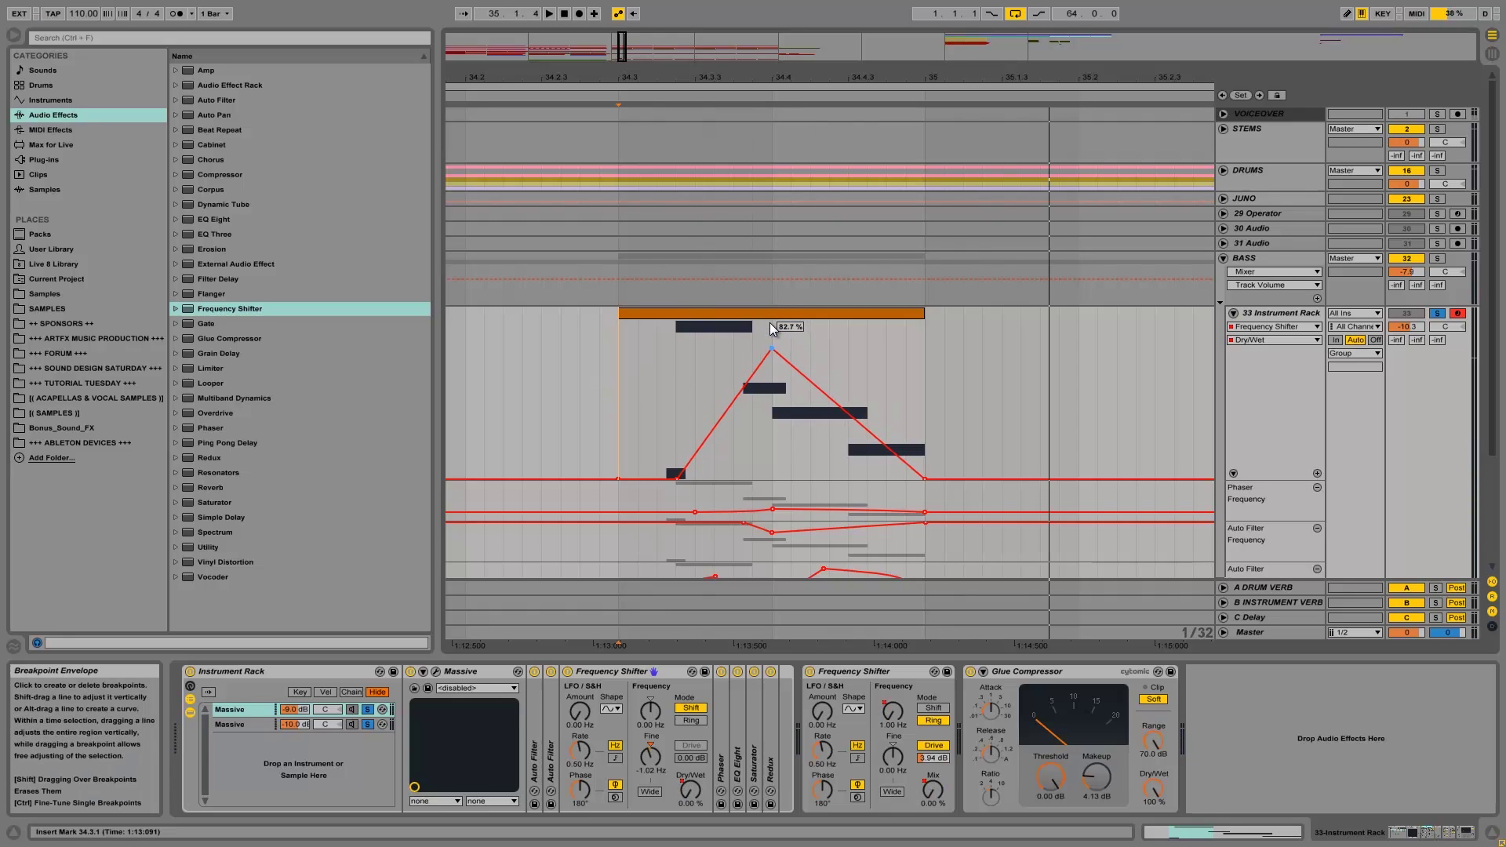
pyautogui.moveTo(735, 407); pyautogui.dragTo(736, 428)
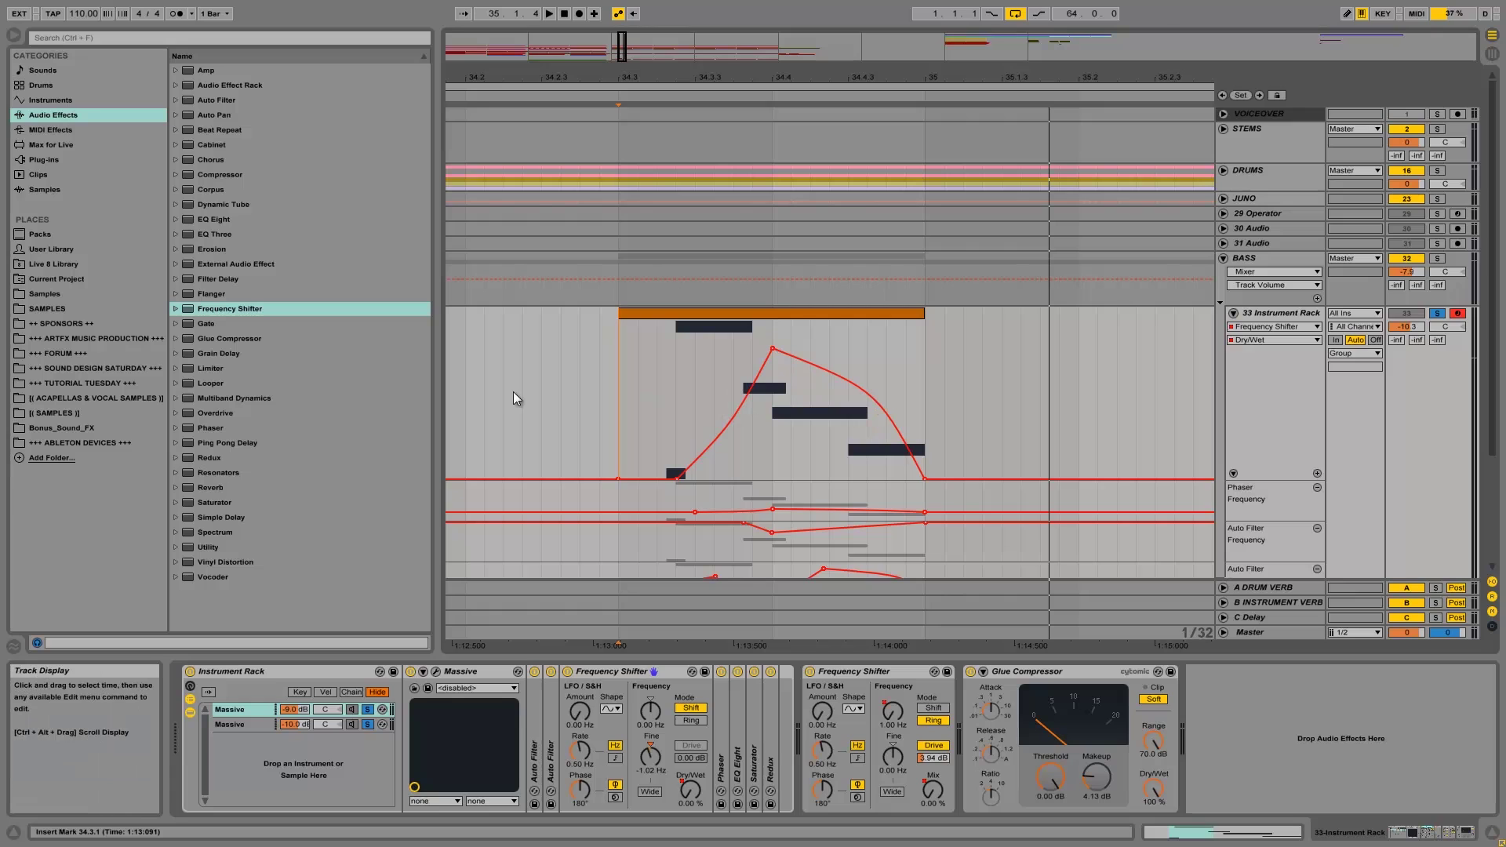
pyautogui.press('space')
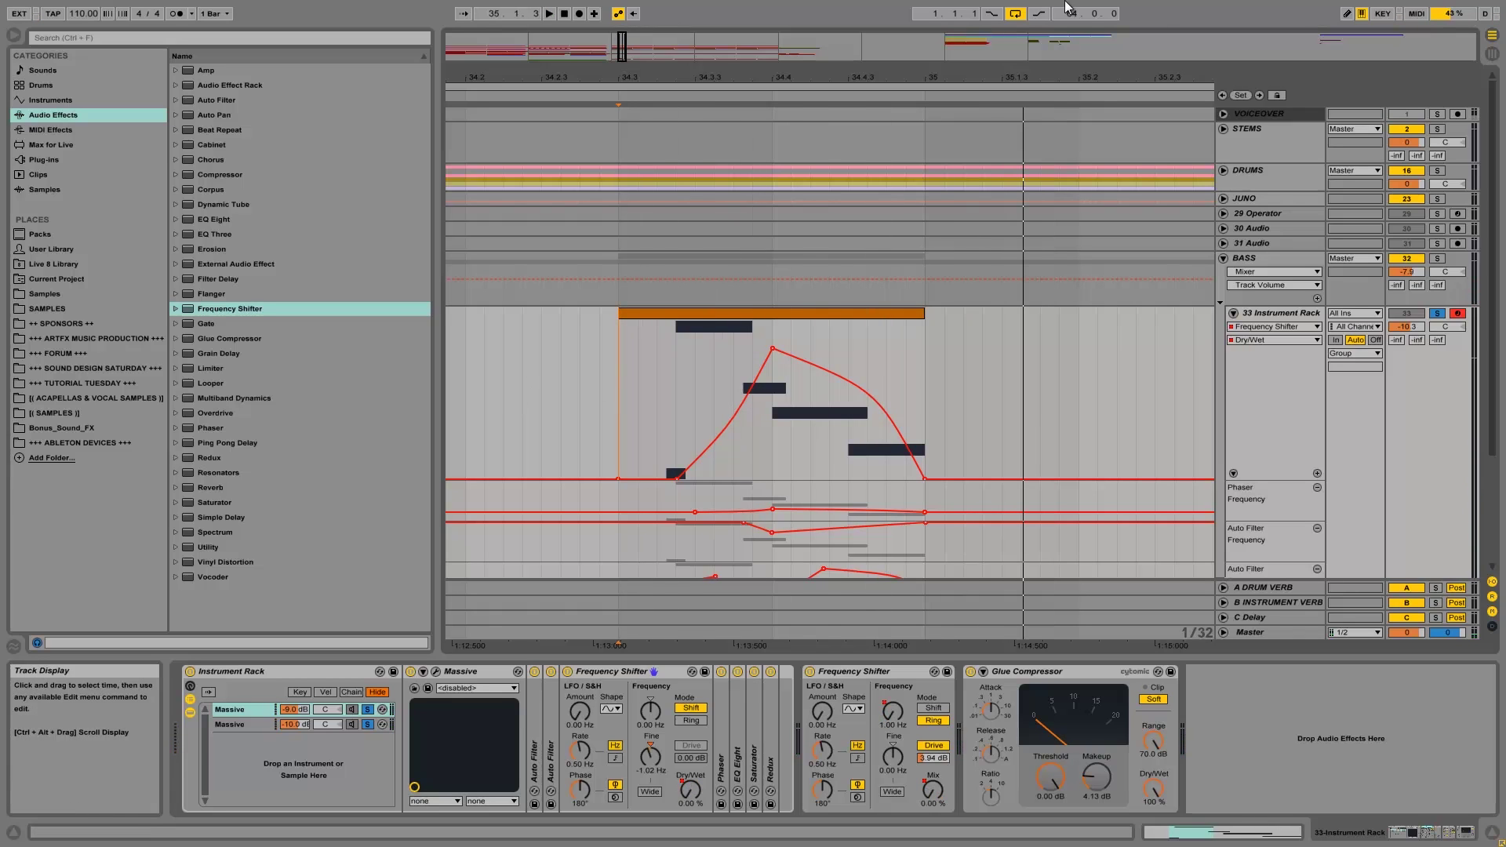
pyautogui.press('space')
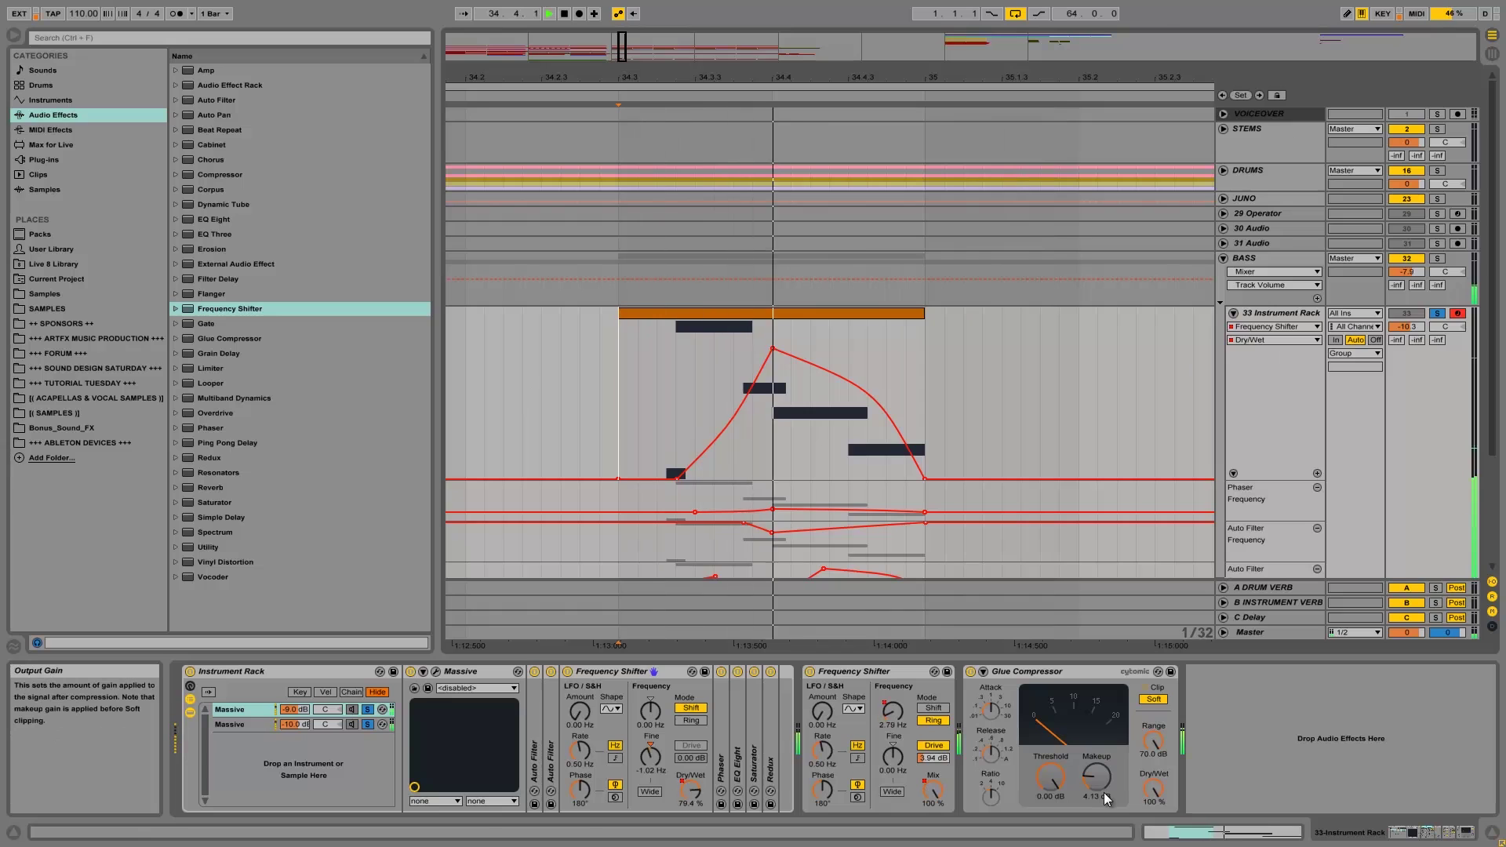
pyautogui.press('space')
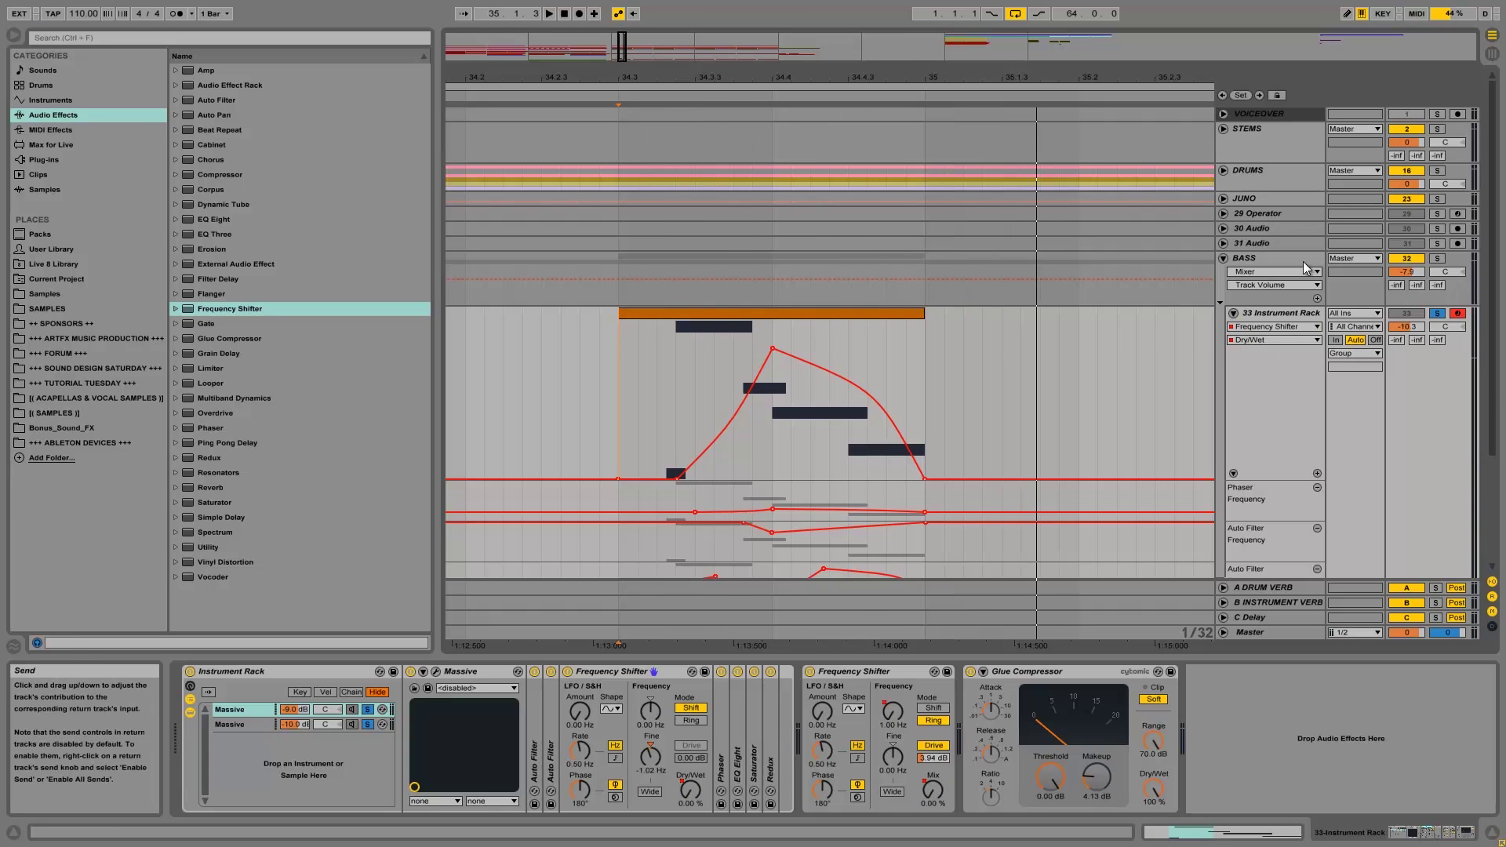
# Step: Set the 33 Instrument Rack track volume to -8.3 dB and audition the bass
pyautogui.moveTo(1406, 326); pyautogui.dragTo(1410, 334)
pyautogui.press('space')
pyautogui.press('space')
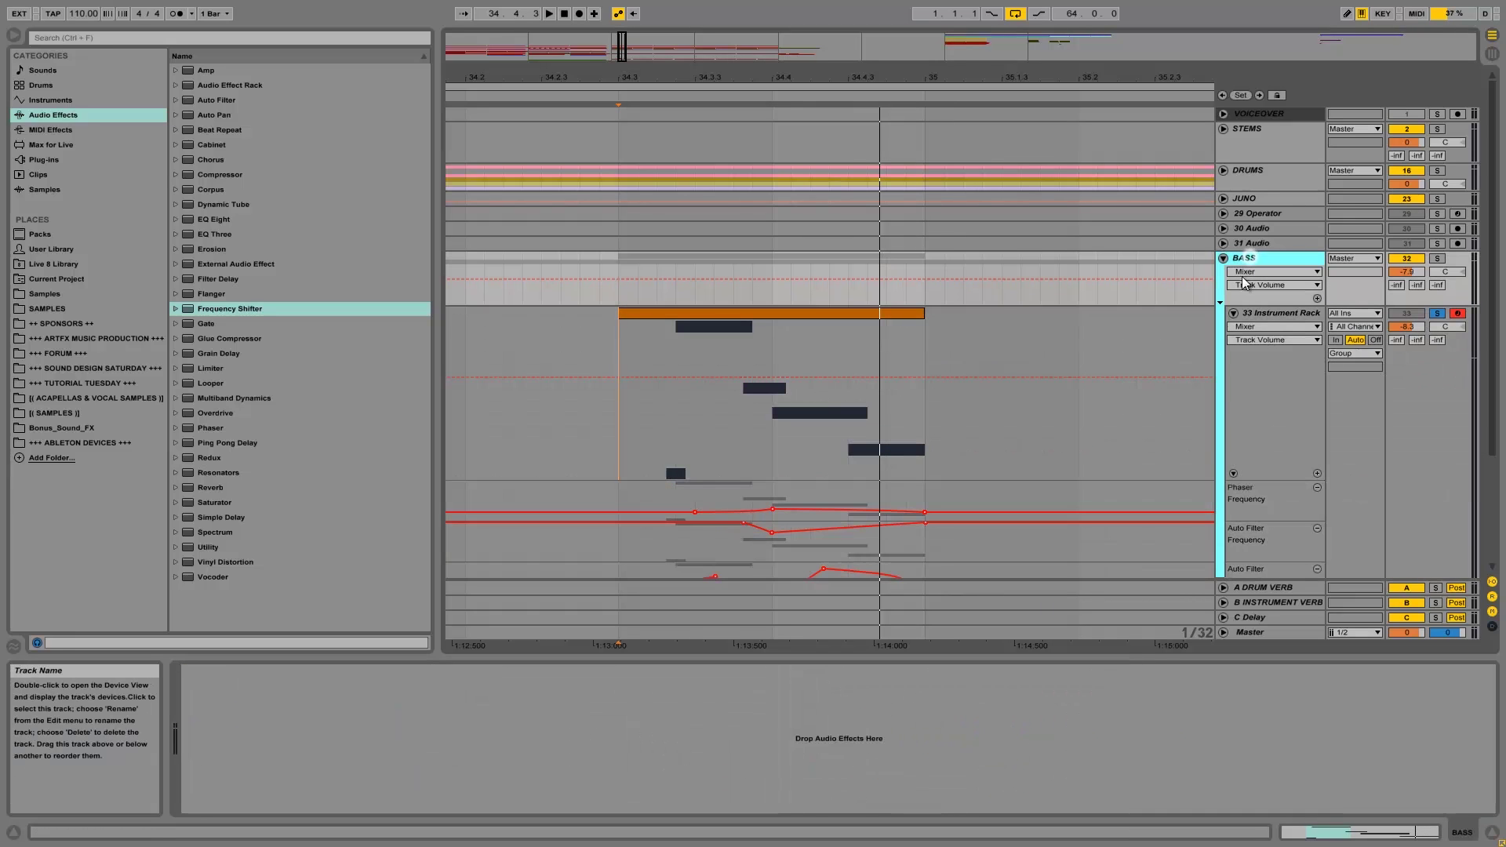
# Step: Insert an Auto Filter before the Glue Compressor on the 33 Instrument Rack track, switch it to band-pass, and audition it at 31.9 Hz
pyautogui.click(1249, 260)
pyautogui.click(1275, 313)
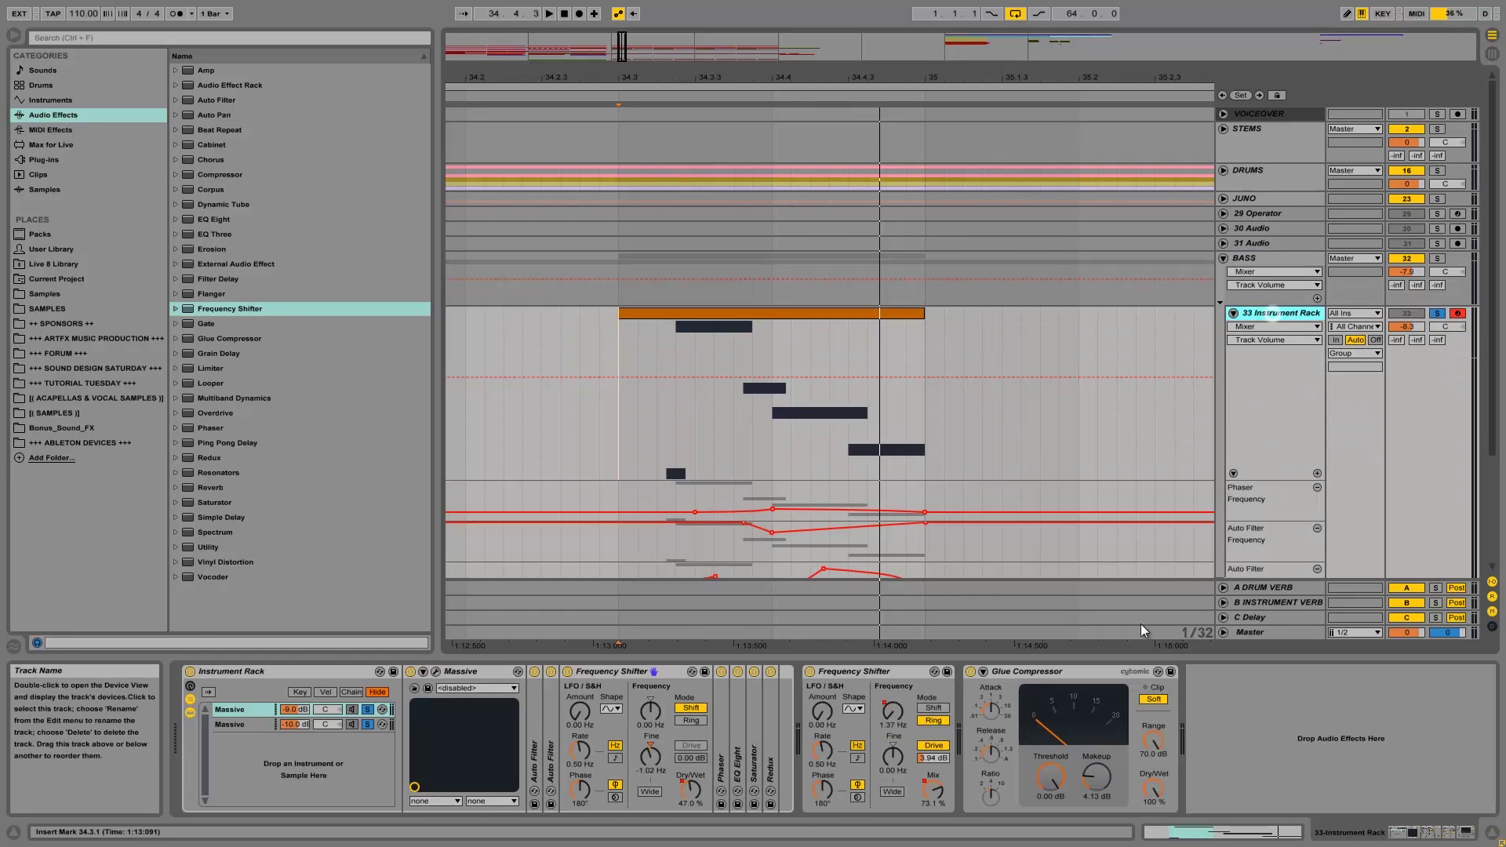
pyautogui.moveTo(217, 100)
pyautogui.mouseDown()
pyautogui.moveTo(1240, 724)
pyautogui.moveTo(1023, 740)
pyautogui.mouseUp()
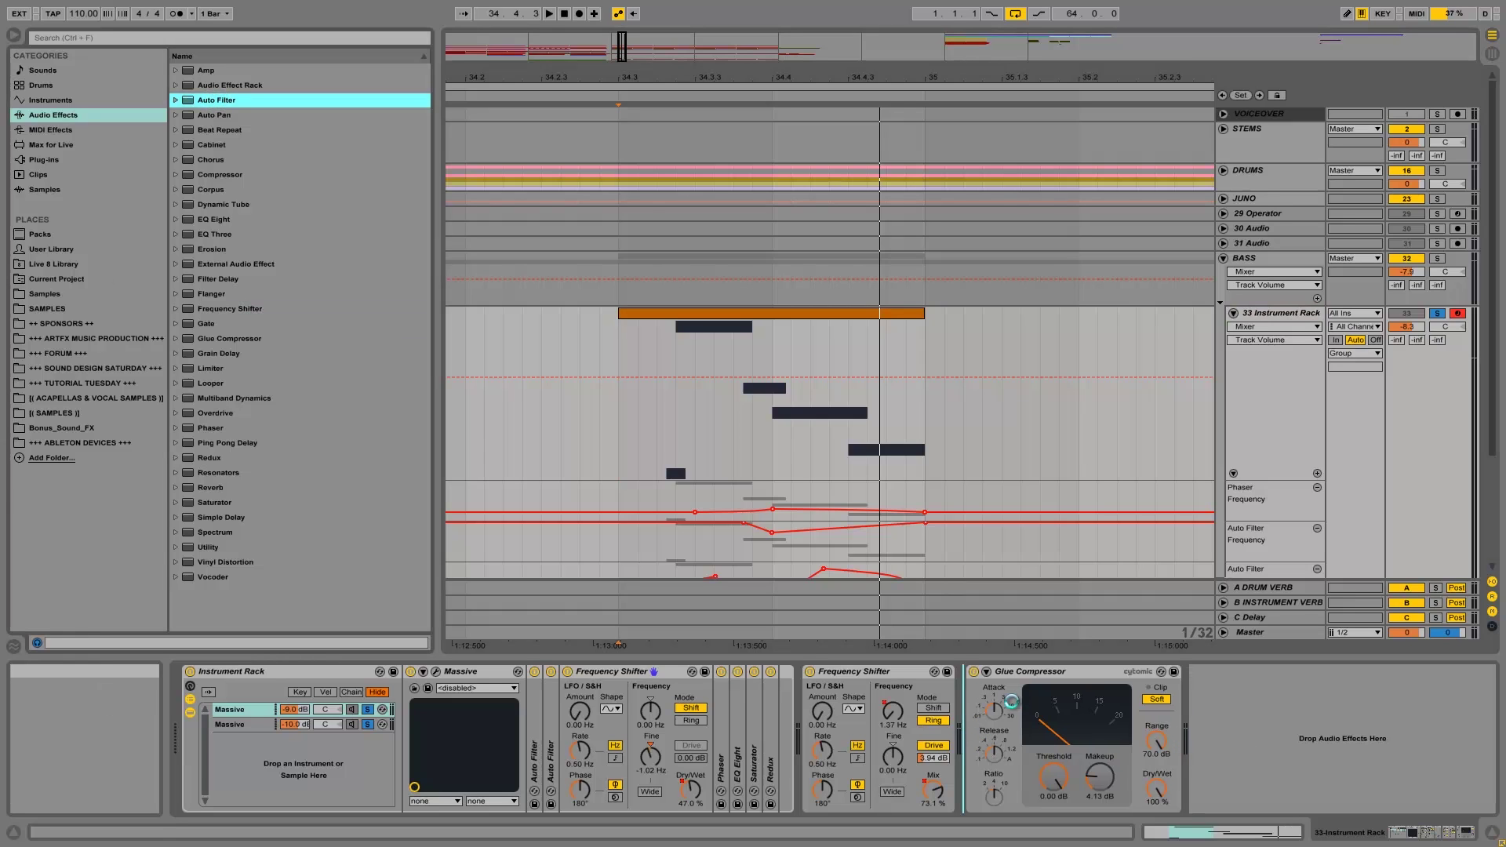
pyautogui.moveTo(1007, 697); pyautogui.dragTo(1007, 698)
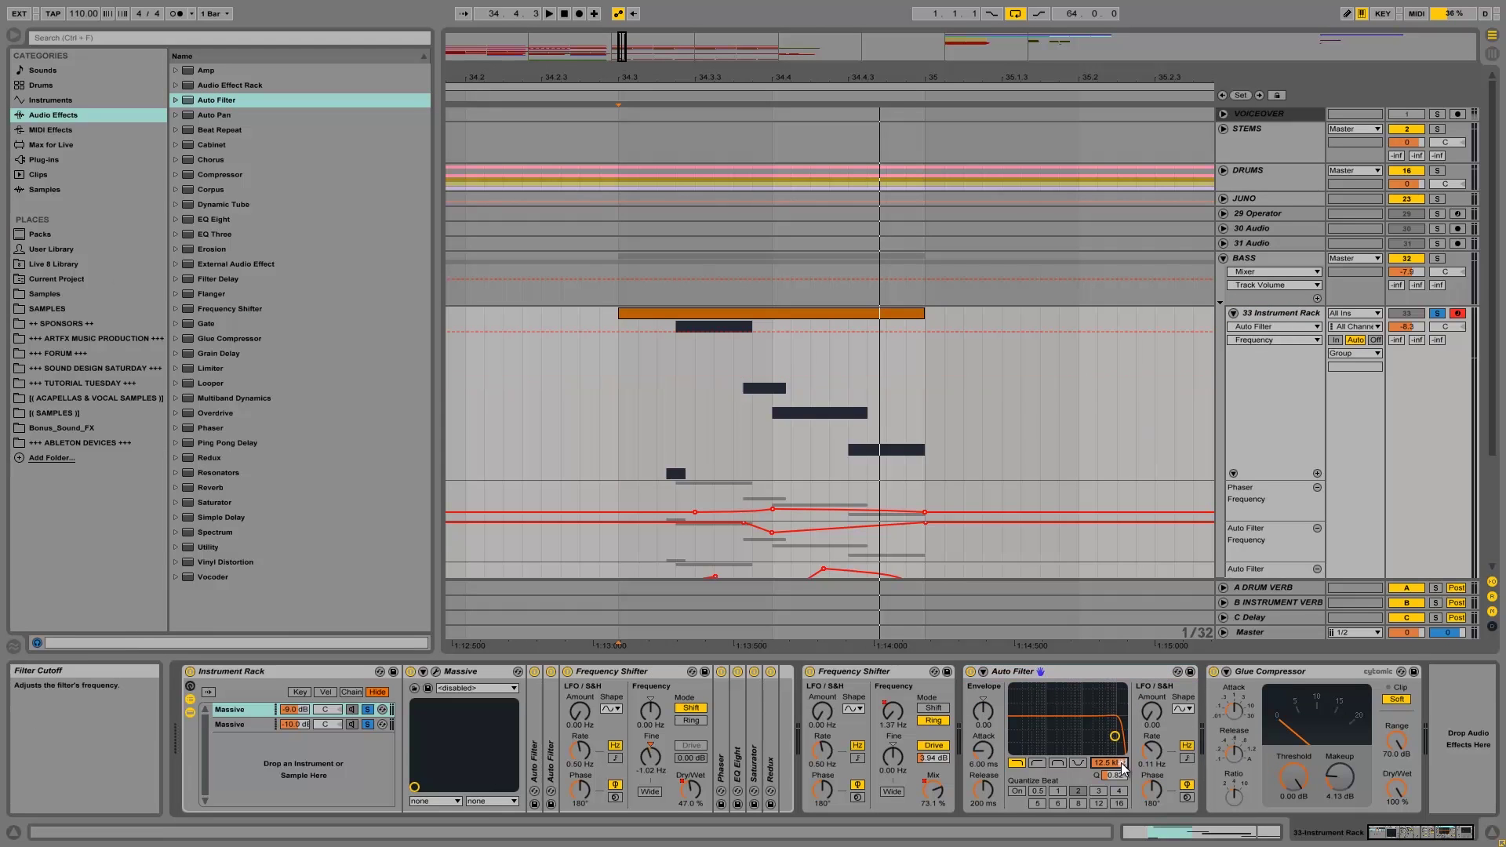
pyautogui.click(1057, 763)
pyautogui.moveTo(1104, 764); pyautogui.dragTo(1117, 772)
pyautogui.press('space')
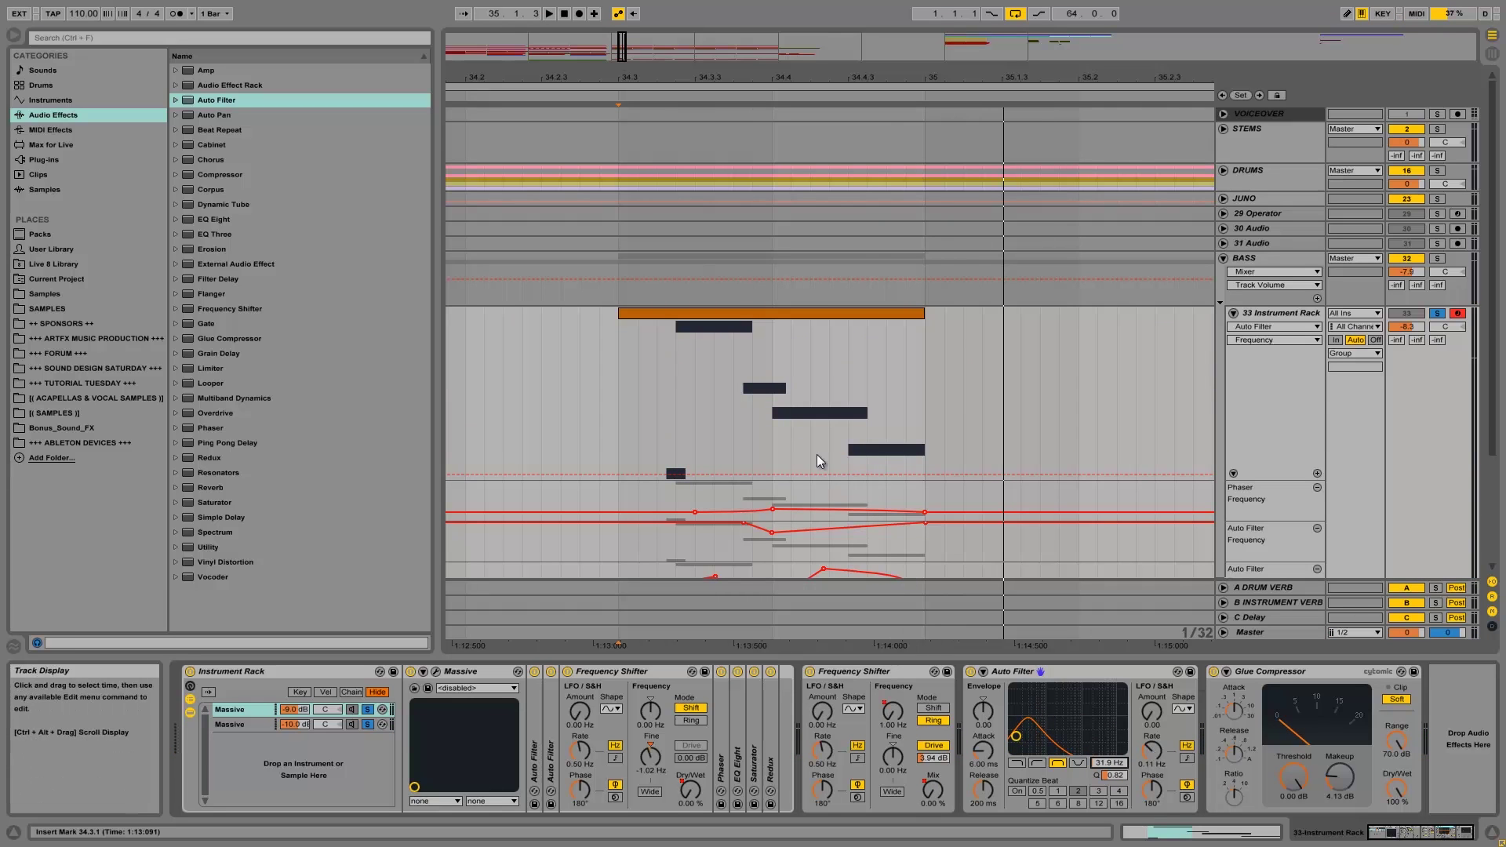
# Step: Tempo-sync the Auto Filter's LFO at 1/4 with 0° phase and a new shape, raise its amount to 30.0, and try higher cutoffs
pyautogui.click(1187, 757)
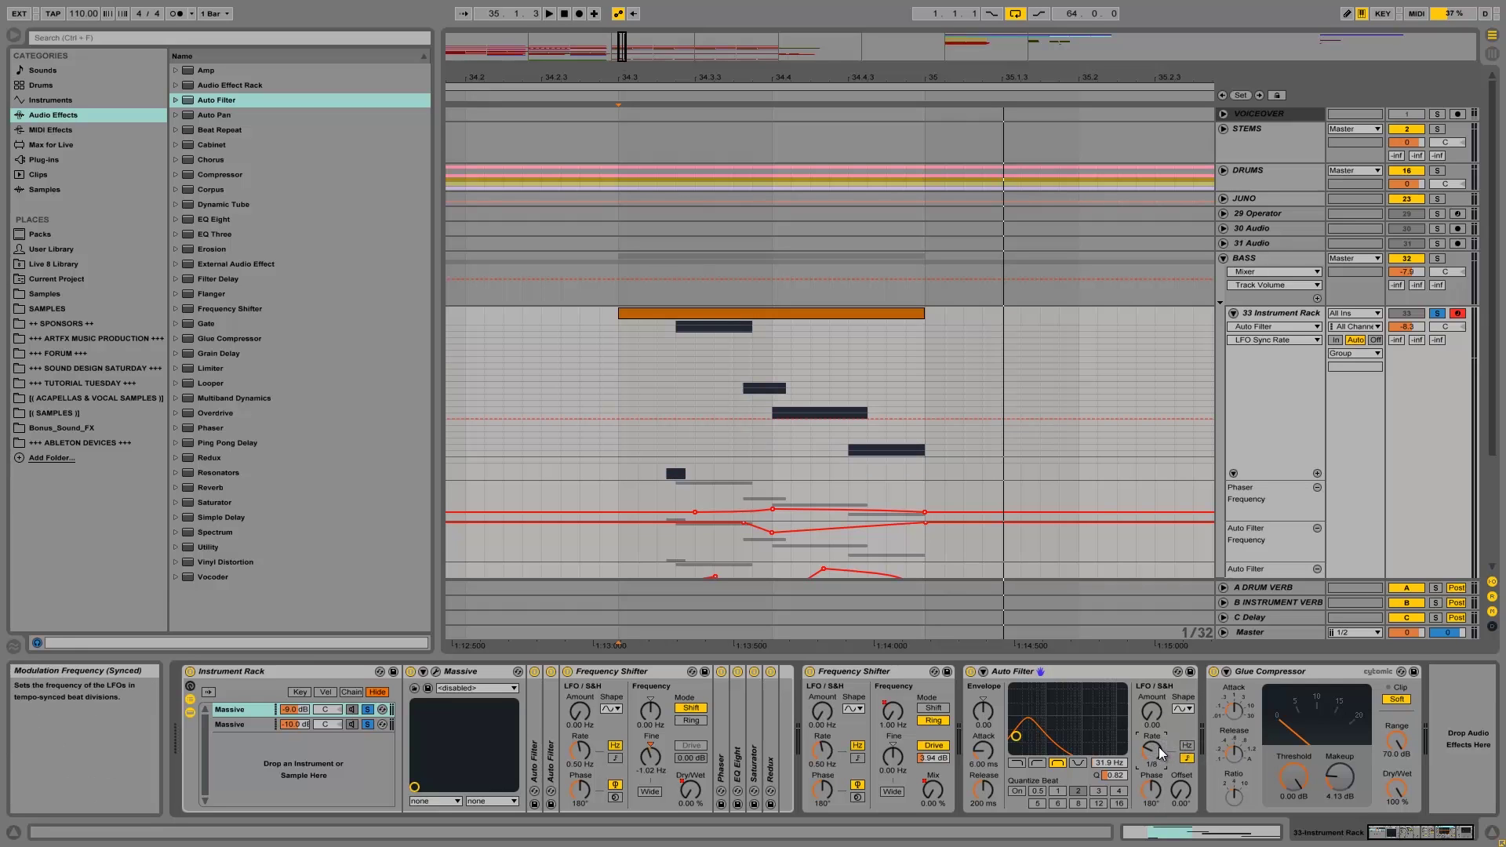
pyautogui.click(1183, 708)
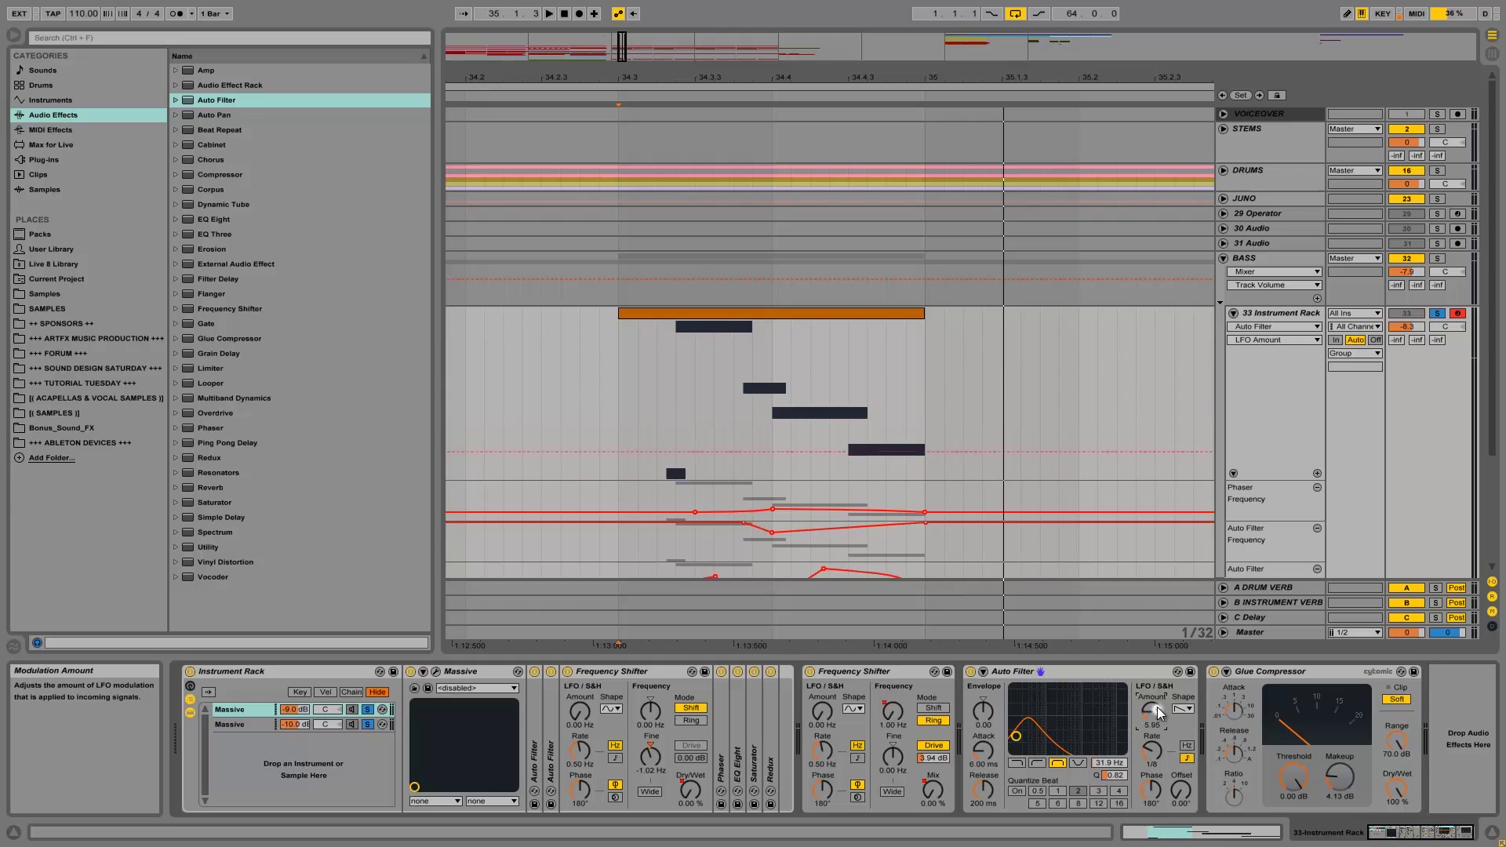
pyautogui.click(1156, 791)
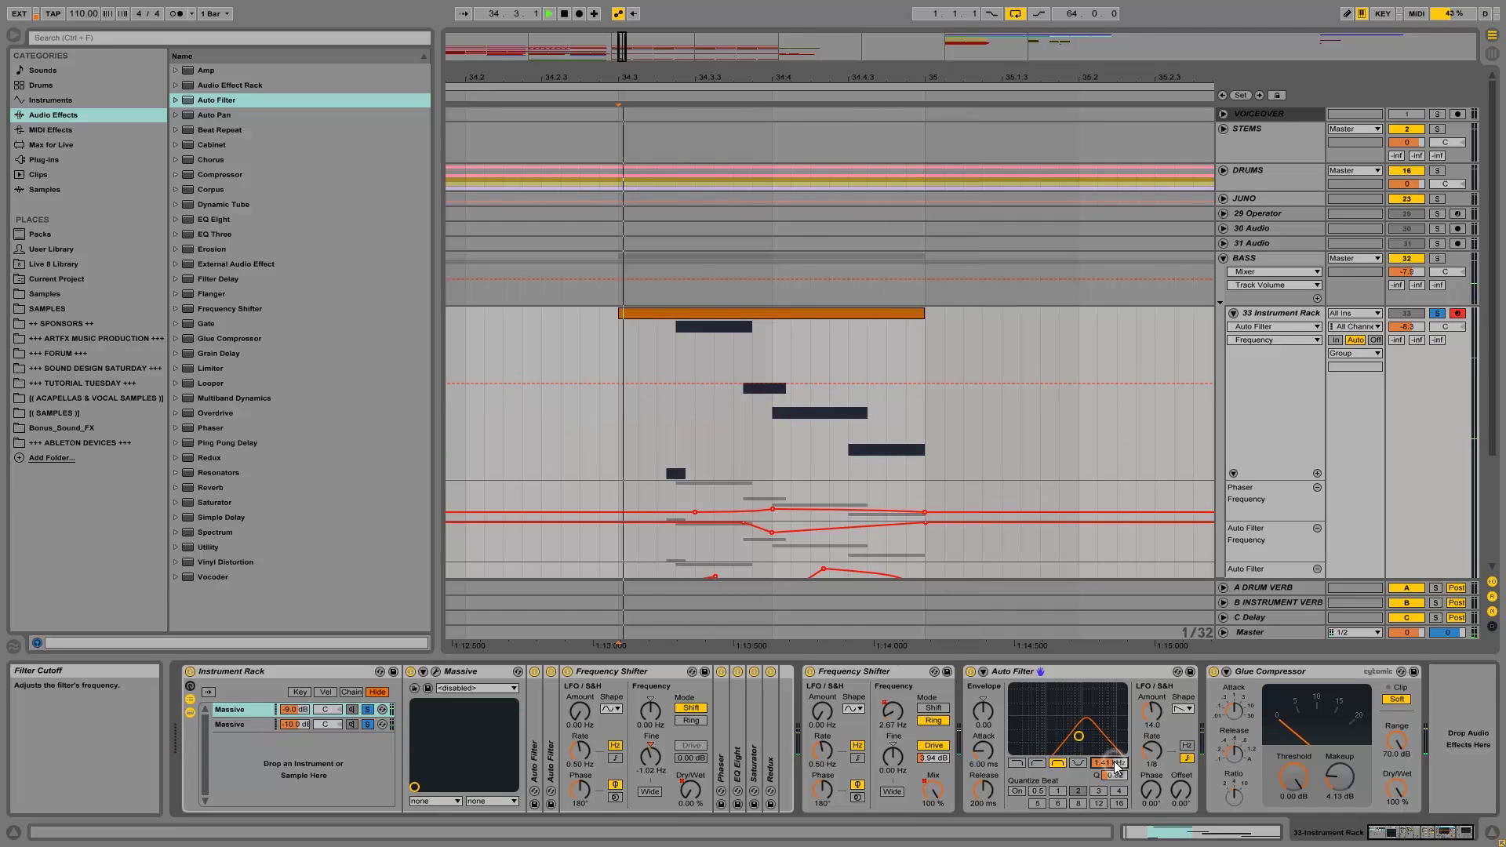
pyautogui.moveTo(1152, 745); pyautogui.dragTo(1152, 750)
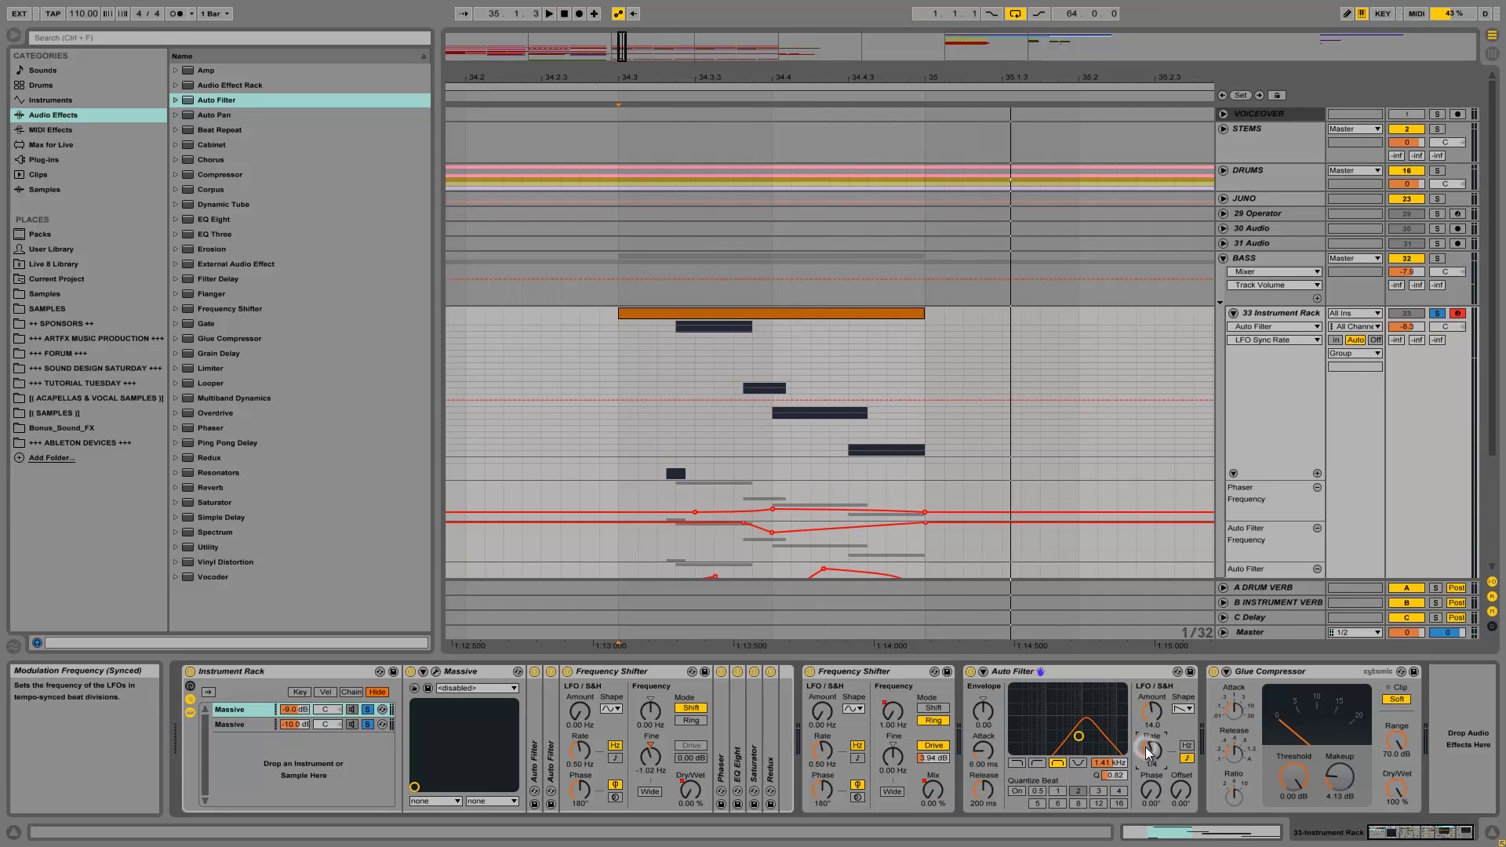
pyautogui.click(1110, 764)
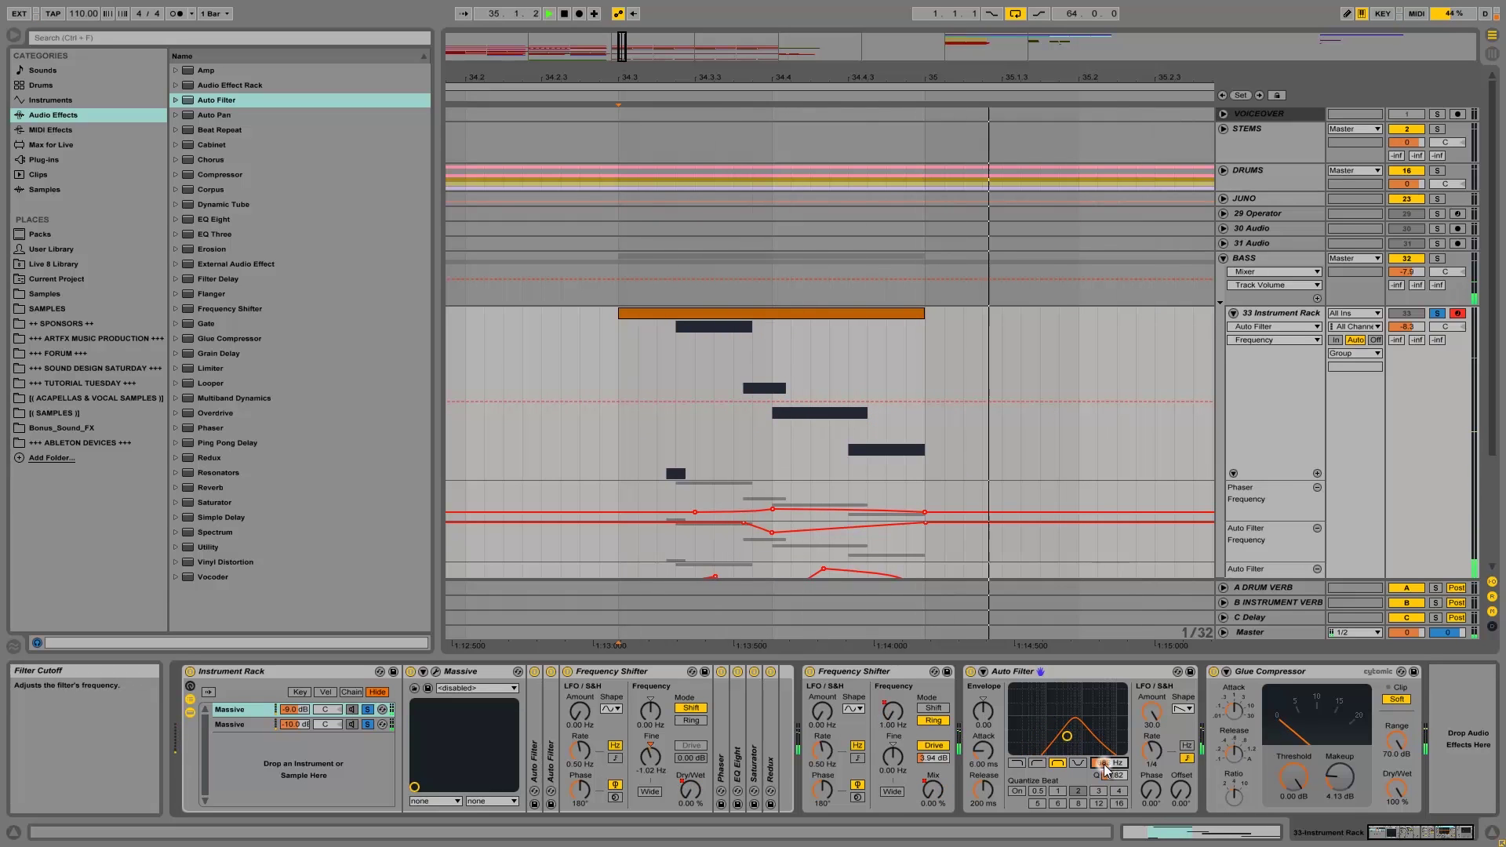
pyautogui.press('space')
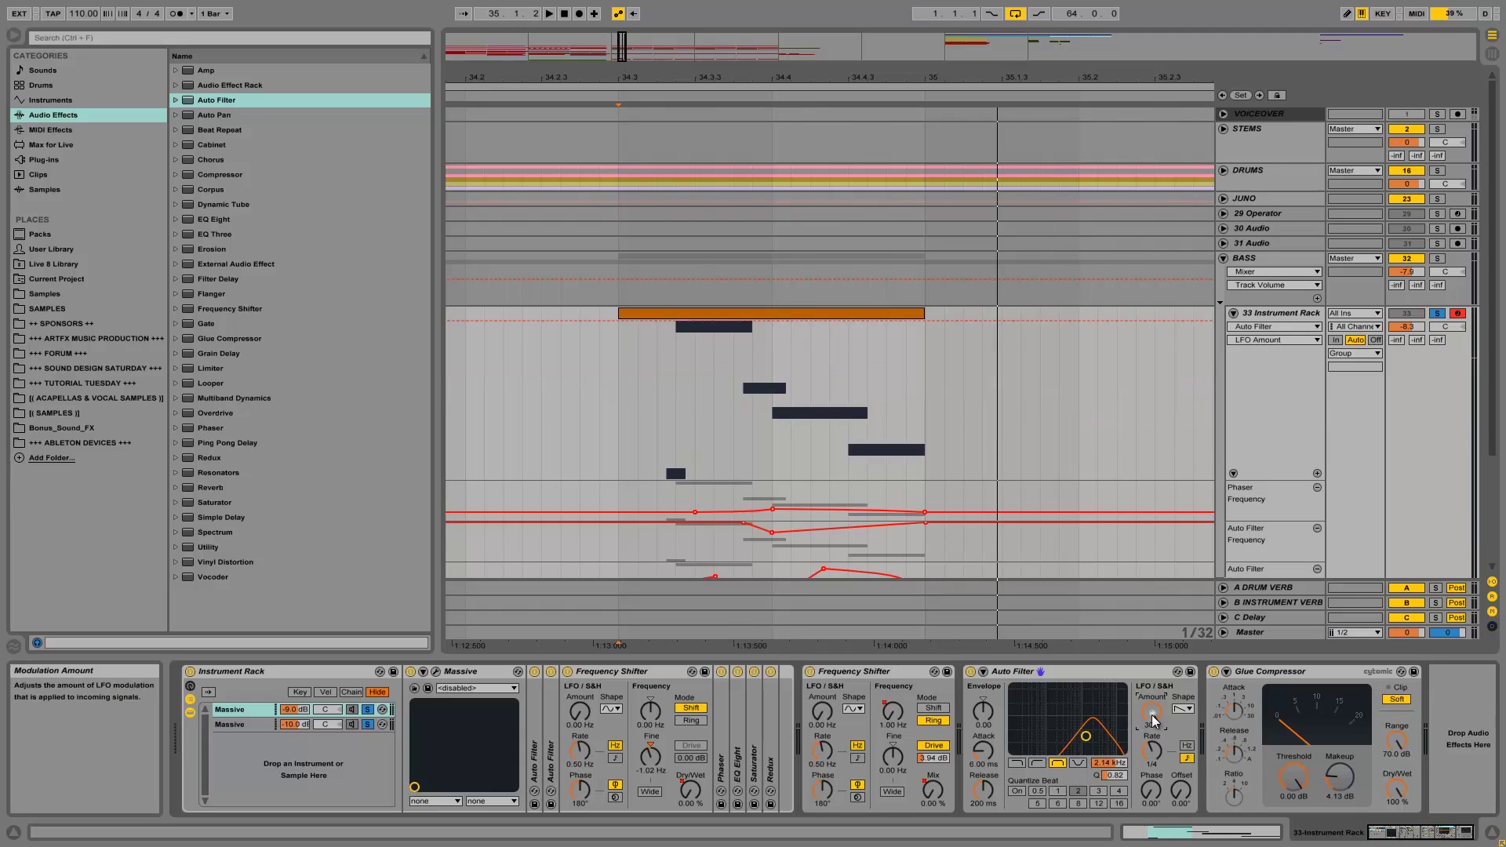
# Step: Reset the Auto Filter's LFO amount to zero and set its cutoff to 278 Hz with a Q of 1.08
pyautogui.press('space')
pyautogui.moveTo(1074, 737); pyautogui.dragTo(1035, 744)
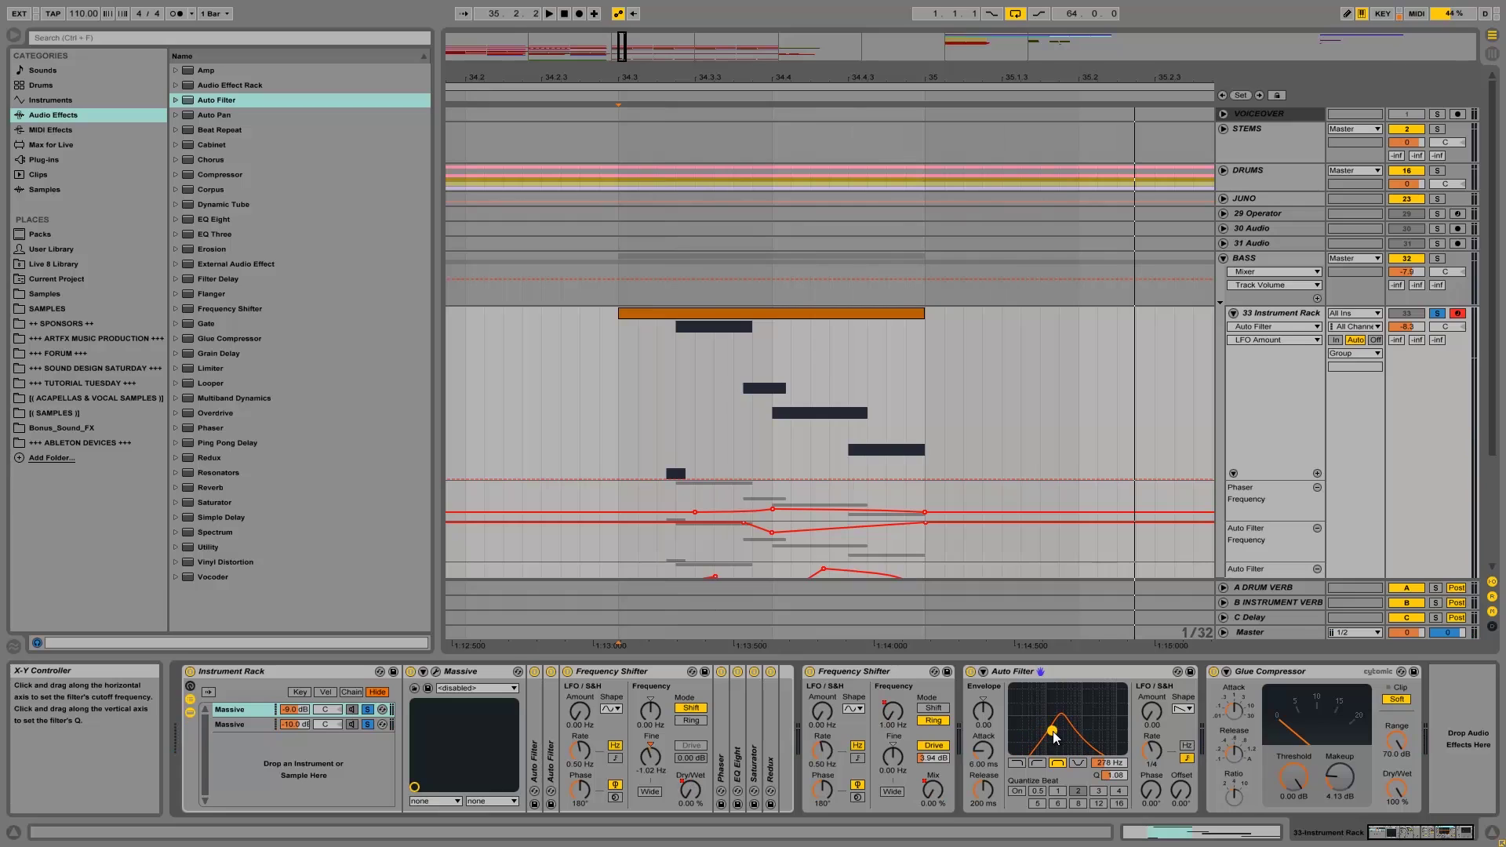
pyautogui.click(1109, 763)
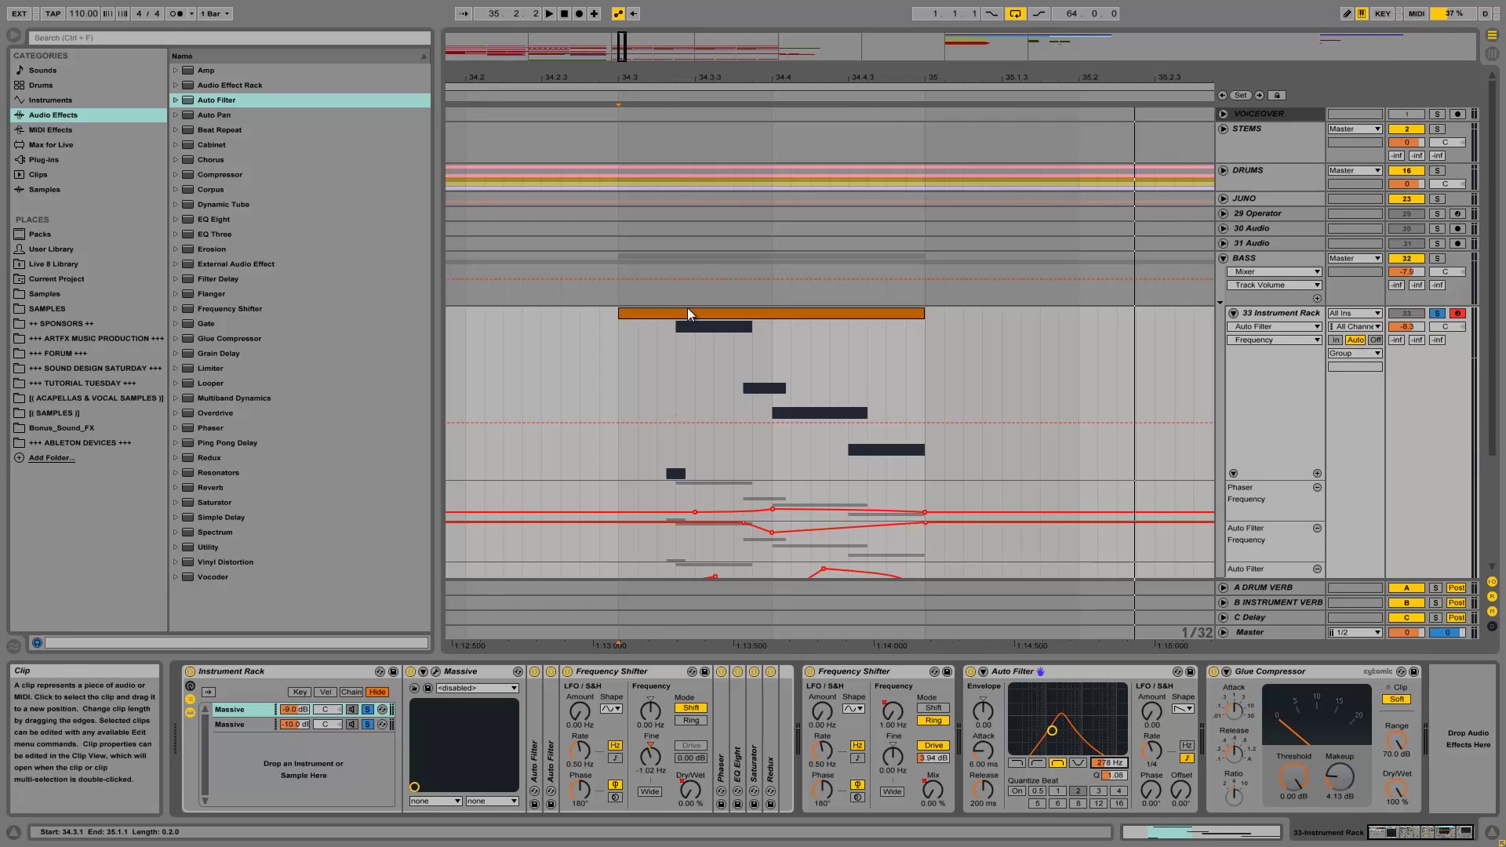
# Step: Automate the Auto Filter cutoff to rise from 278 Hz at 34.3.2 to a peak, fall back at 34.3.4, and audition it
pyautogui.moveTo(680, 388); pyautogui.dragTo(733, 388)
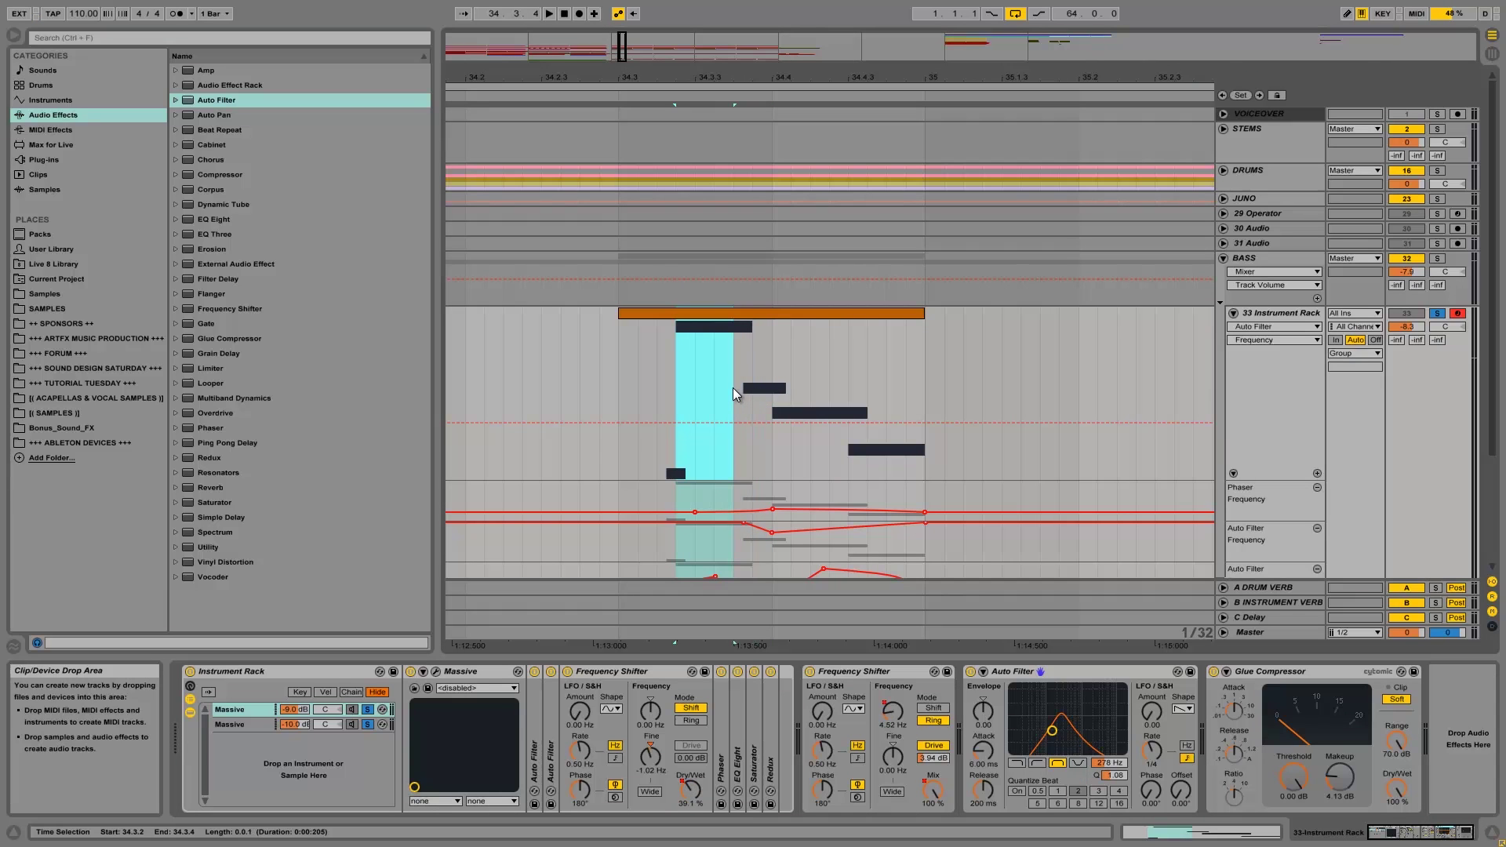
pyautogui.moveTo(699, 73); pyautogui.dragTo(739, 365)
pyautogui.moveTo(699, 422)
pyautogui.mouseDown()
pyautogui.moveTo(691, 380)
pyautogui.moveTo(660, 360)
pyautogui.mouseUp()
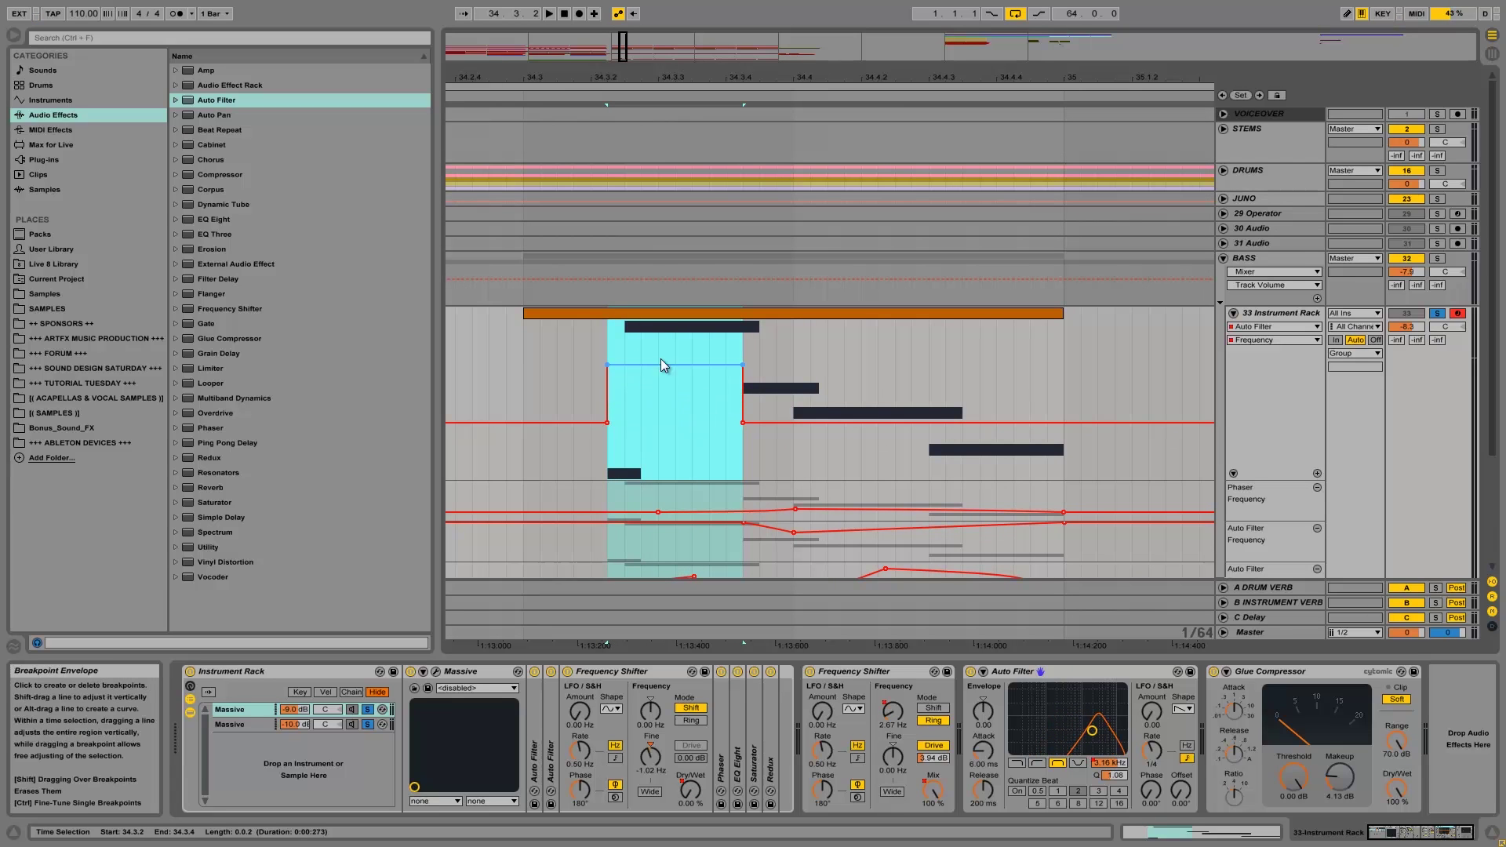
pyautogui.click(607, 365)
pyautogui.click(742, 364)
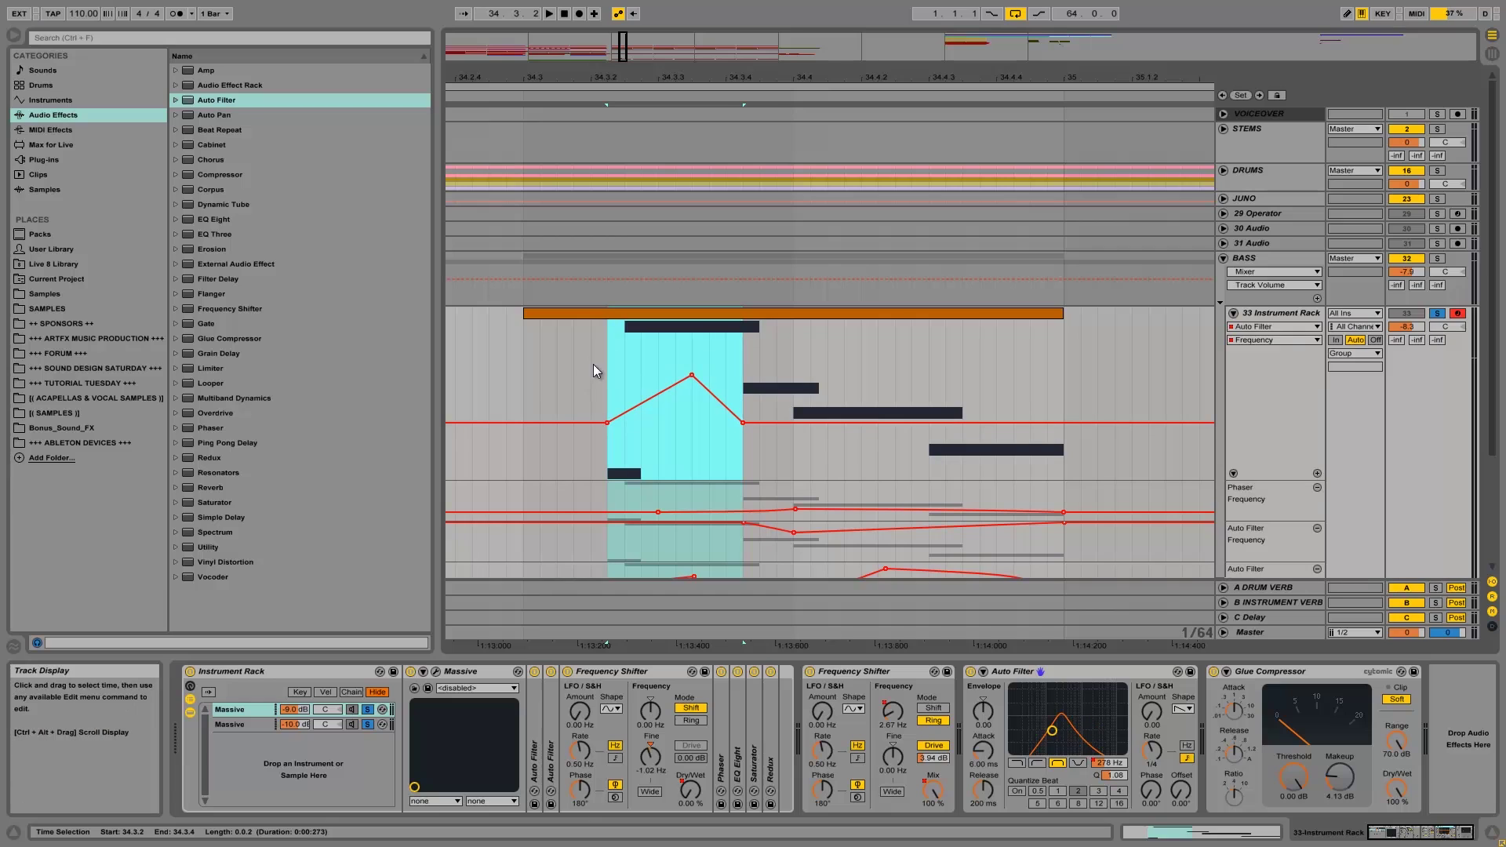
pyautogui.click(516, 390)
pyautogui.press('space')
pyautogui.press('space')
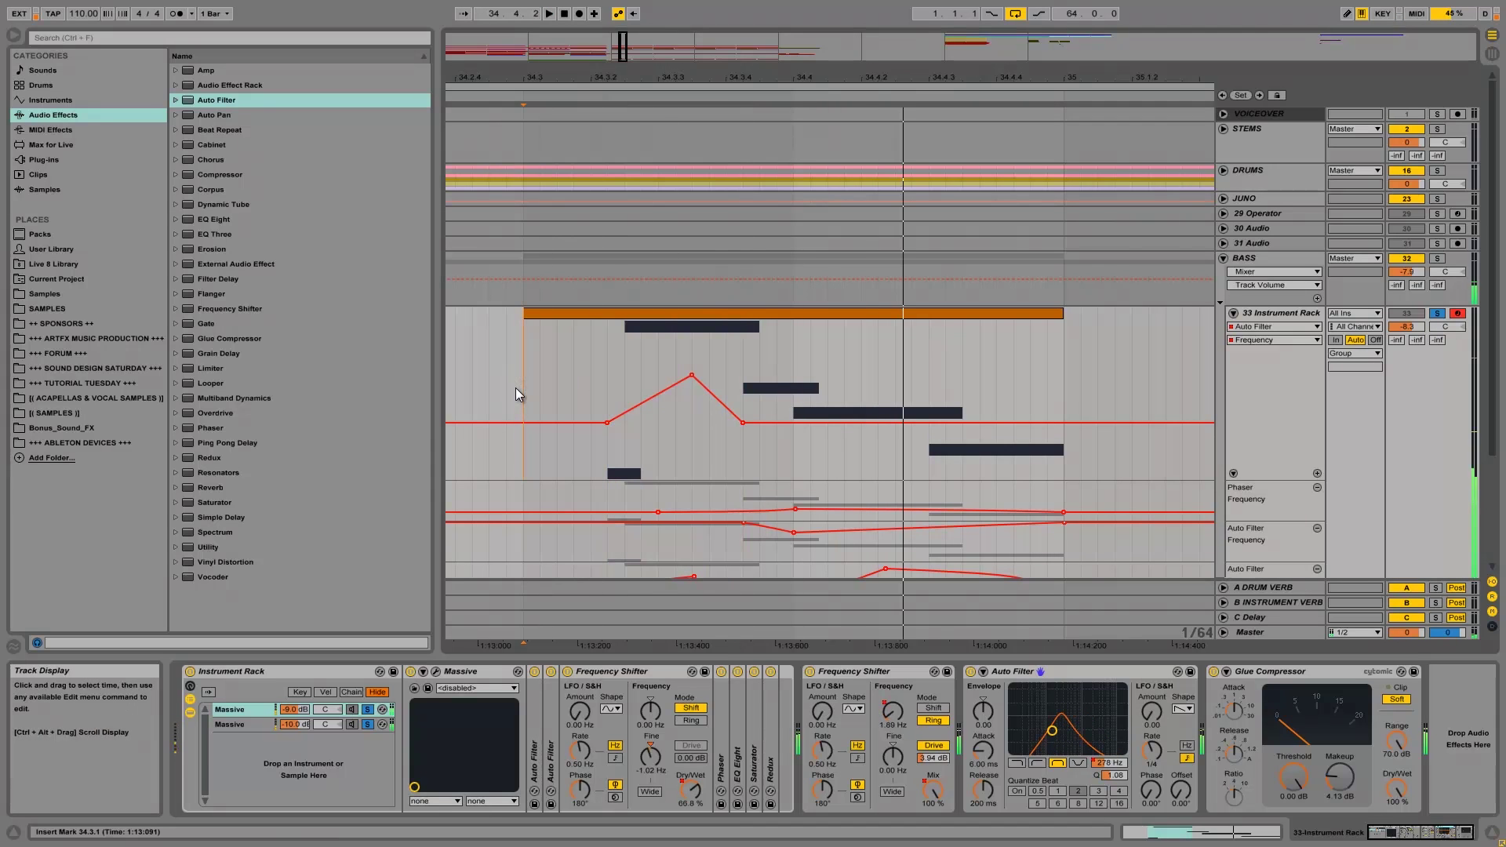
# Step: Lower the cutoff automation's starting breakpoint, adjust the first peak to about 1.93 kHz, and replay the clip
pyautogui.press('space')
pyautogui.moveTo(691, 377)
pyautogui.mouseDown()
pyautogui.moveTo(609, 429)
pyautogui.moveTo(692, 377)
pyautogui.mouseUp()
pyautogui.press('space')
pyautogui.press('space')
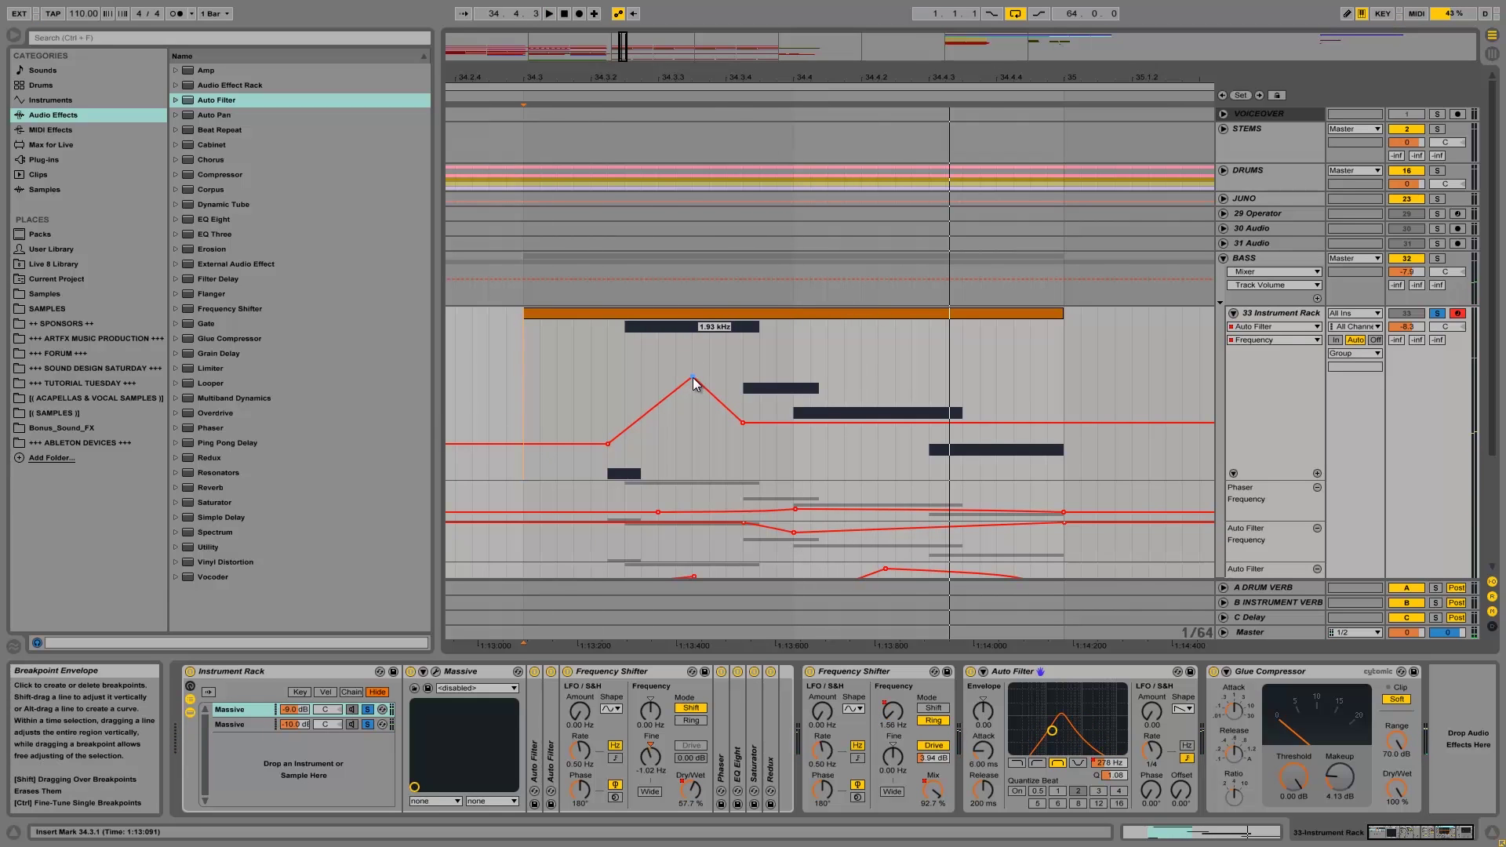
# Step: Add a second cutoff automation peak of about 1.58 kHz between 34.3.4 and 34.4.3, and play the result
pyautogui.moveTo(743, 380); pyautogui.dragTo(879, 370)
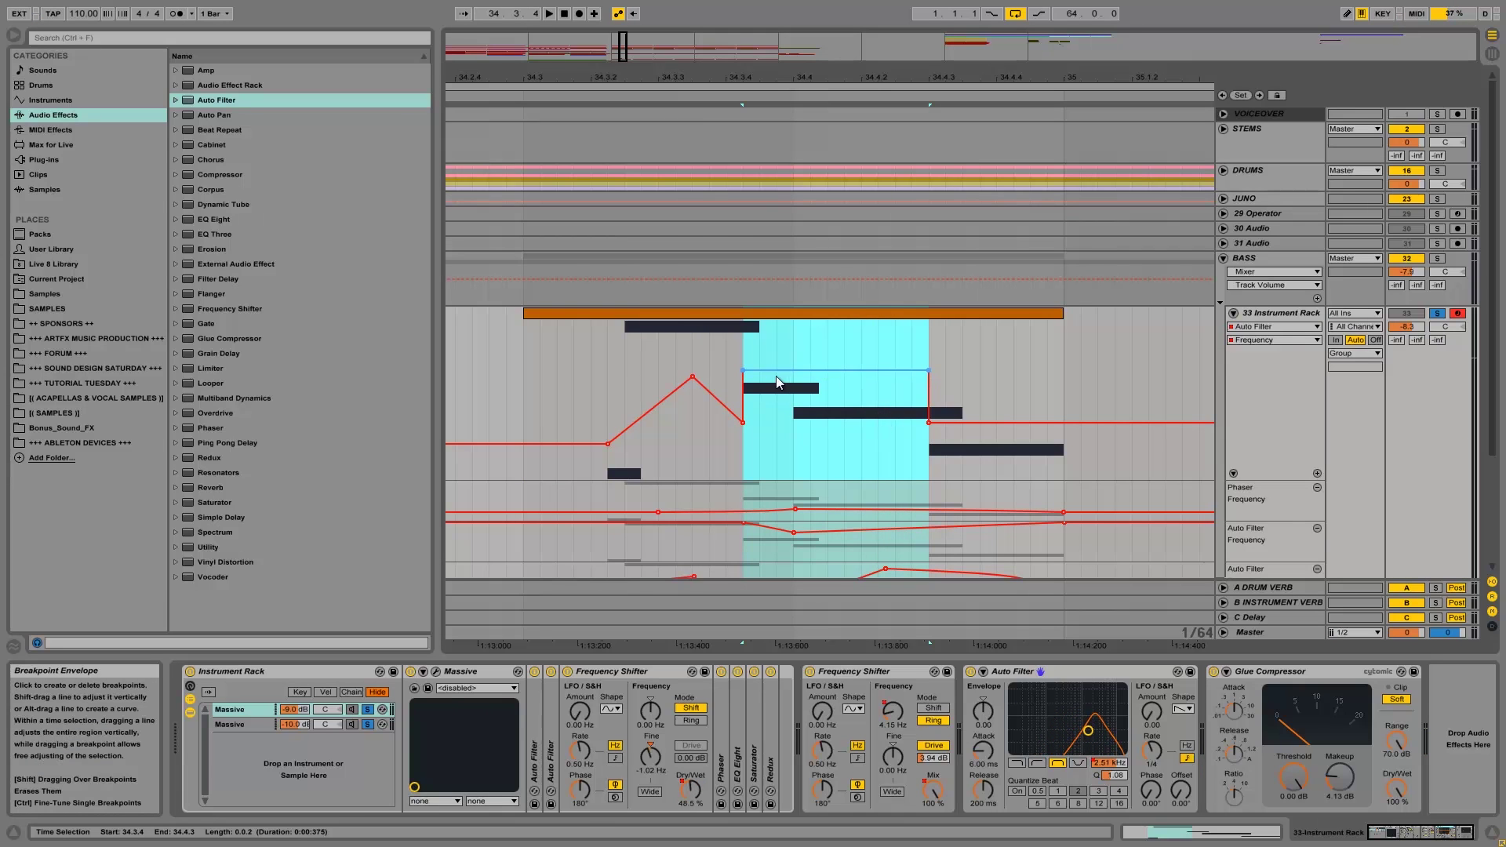
pyautogui.moveTo(742, 370); pyautogui.dragTo(837, 381)
pyautogui.click(929, 370)
pyautogui.click(611, 368)
pyautogui.press('space')
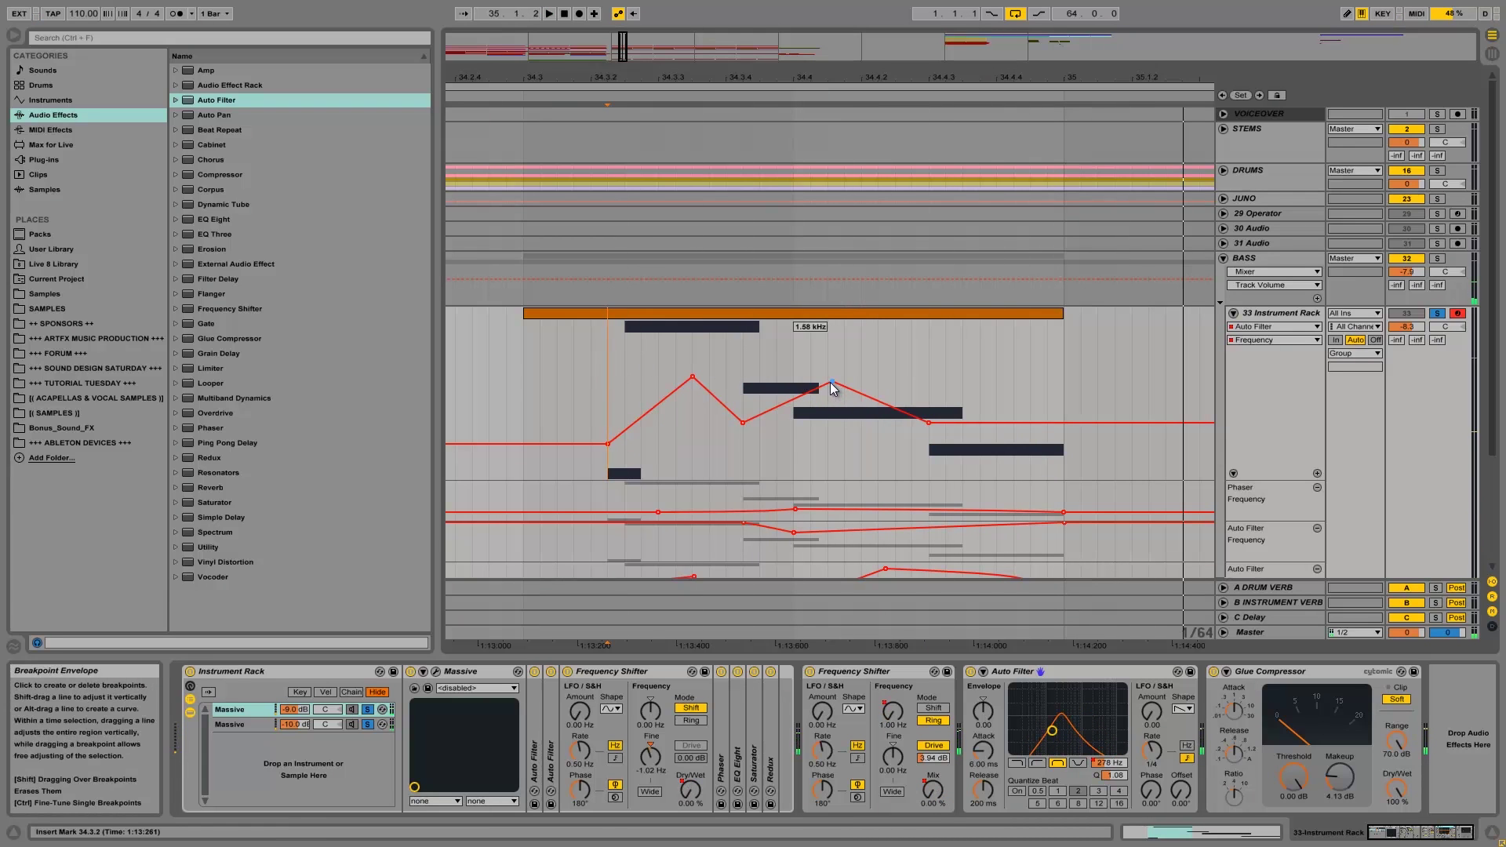
# Step: Add a higher third cutoff automation peak between 34.4.3 and bar 35, lower the ending breakpoint, and audition from 34.3
pyautogui.click(1053, 386)
pyautogui.moveTo(1054, 387); pyautogui.dragTo(1063, 441)
pyautogui.click(532, 371)
pyautogui.press('space')
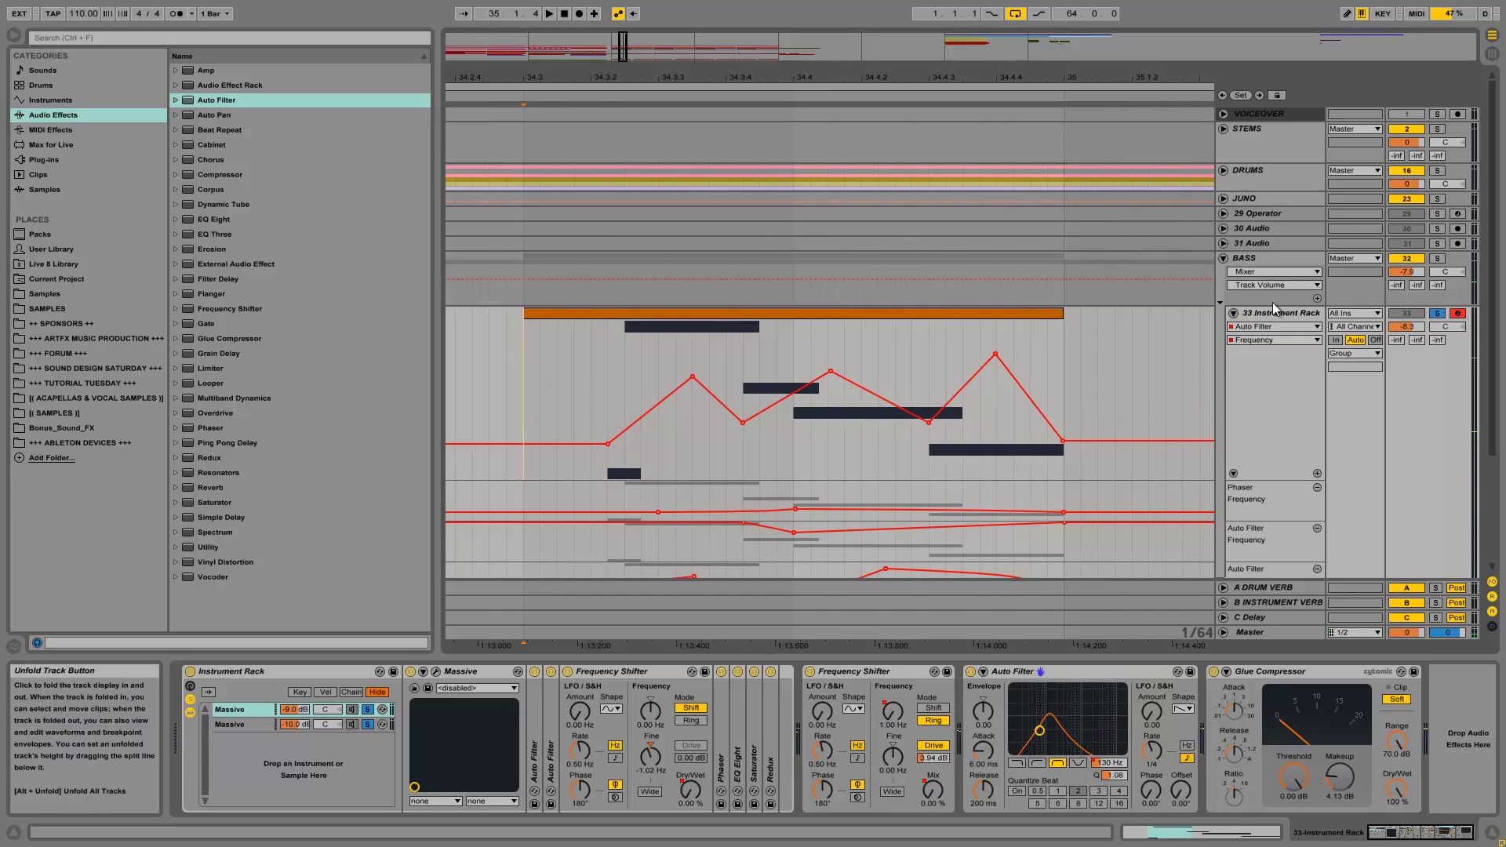
# Step: Move the Auto Filter into the rack's Massive chain directly after Redux and audition the new order
pyautogui.press('space')
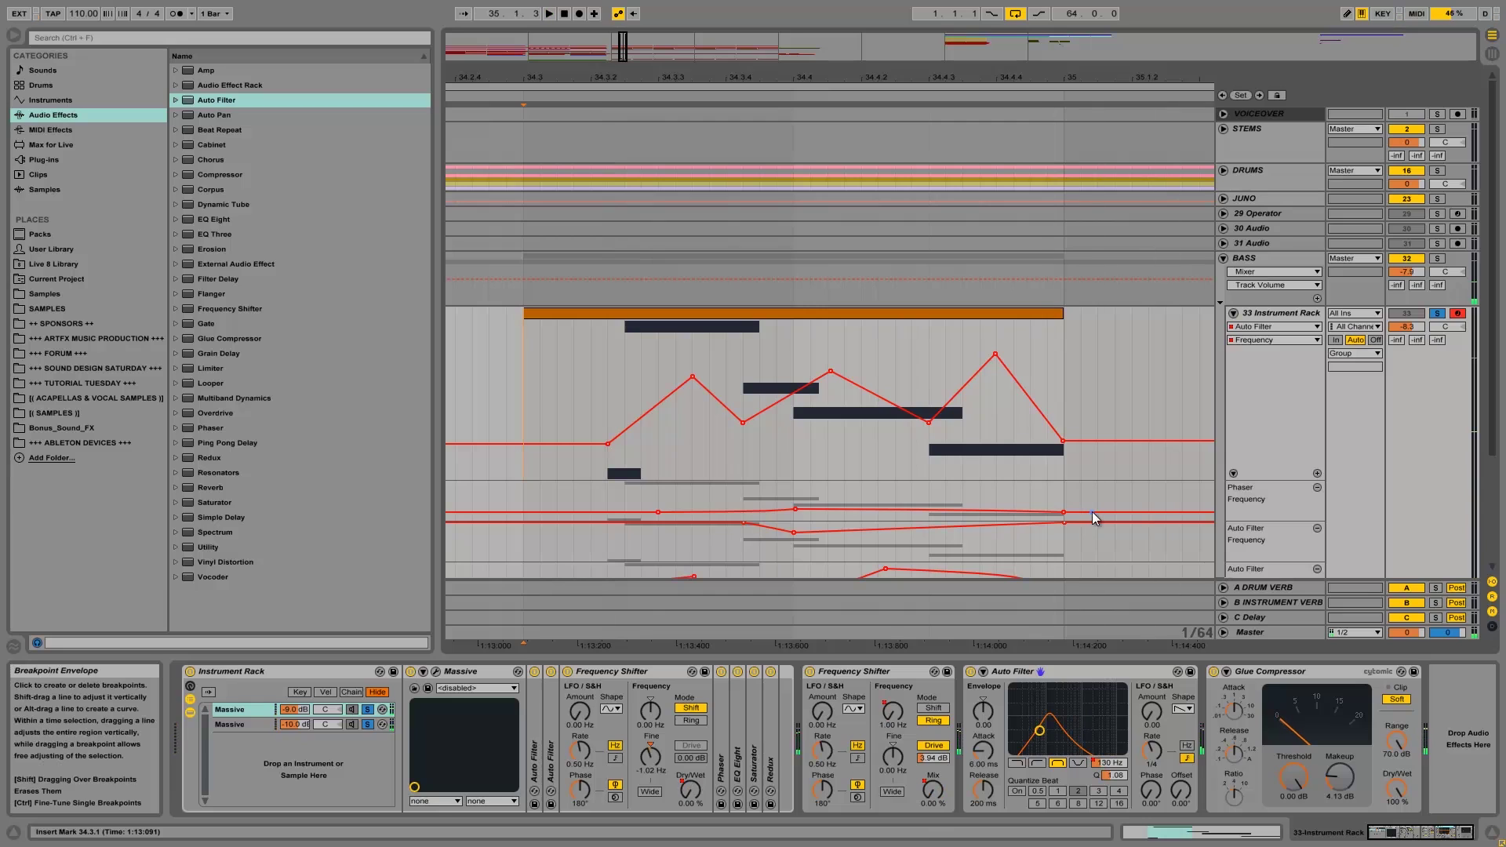
pyautogui.moveTo(1052, 671)
pyautogui.mouseDown()
pyautogui.moveTo(857, 704)
pyautogui.moveTo(773, 700)
pyautogui.mouseUp()
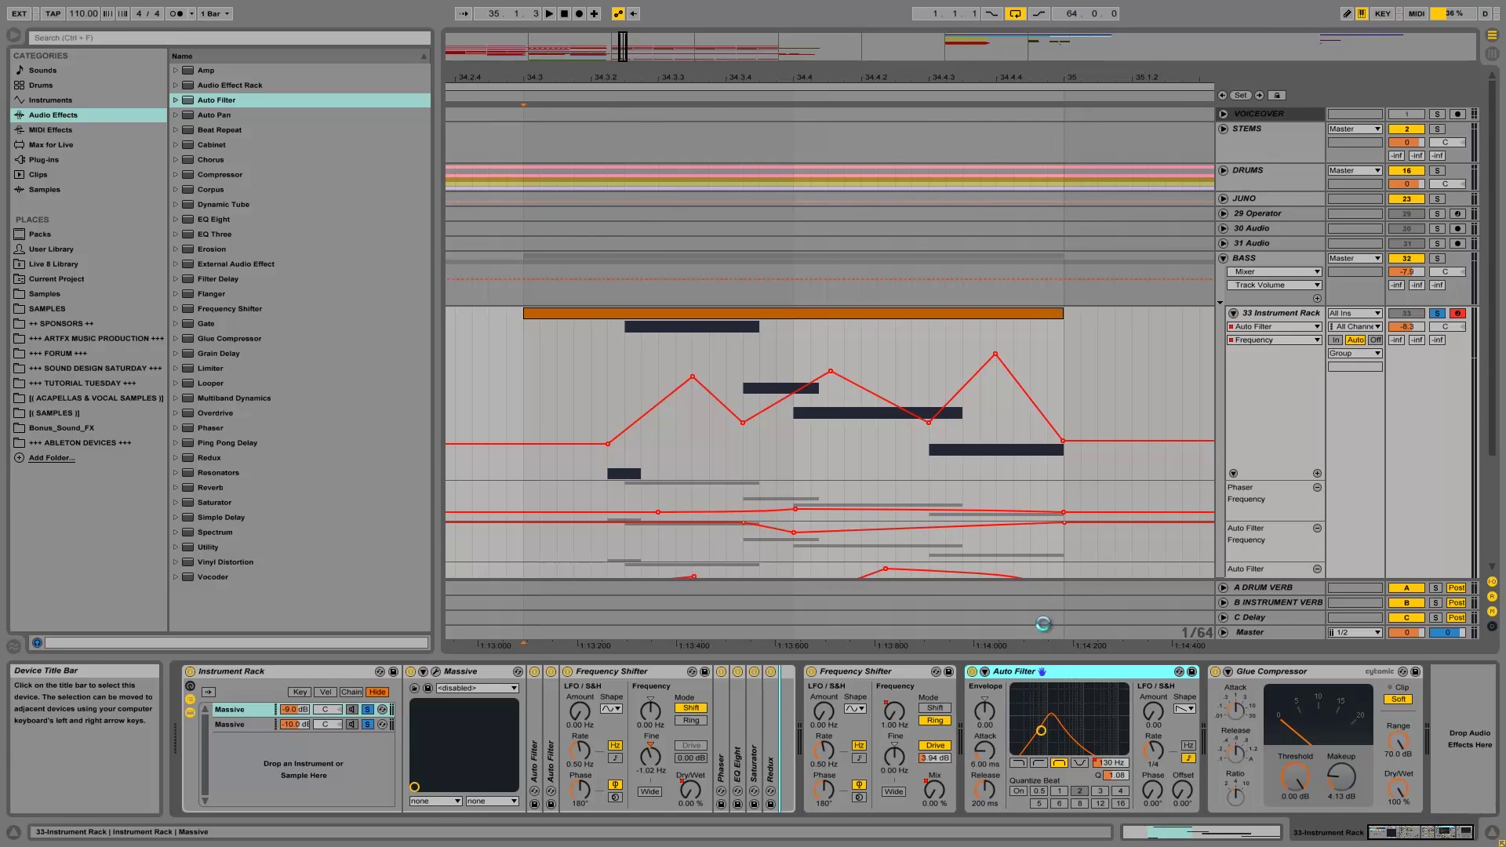
pyautogui.press('space')
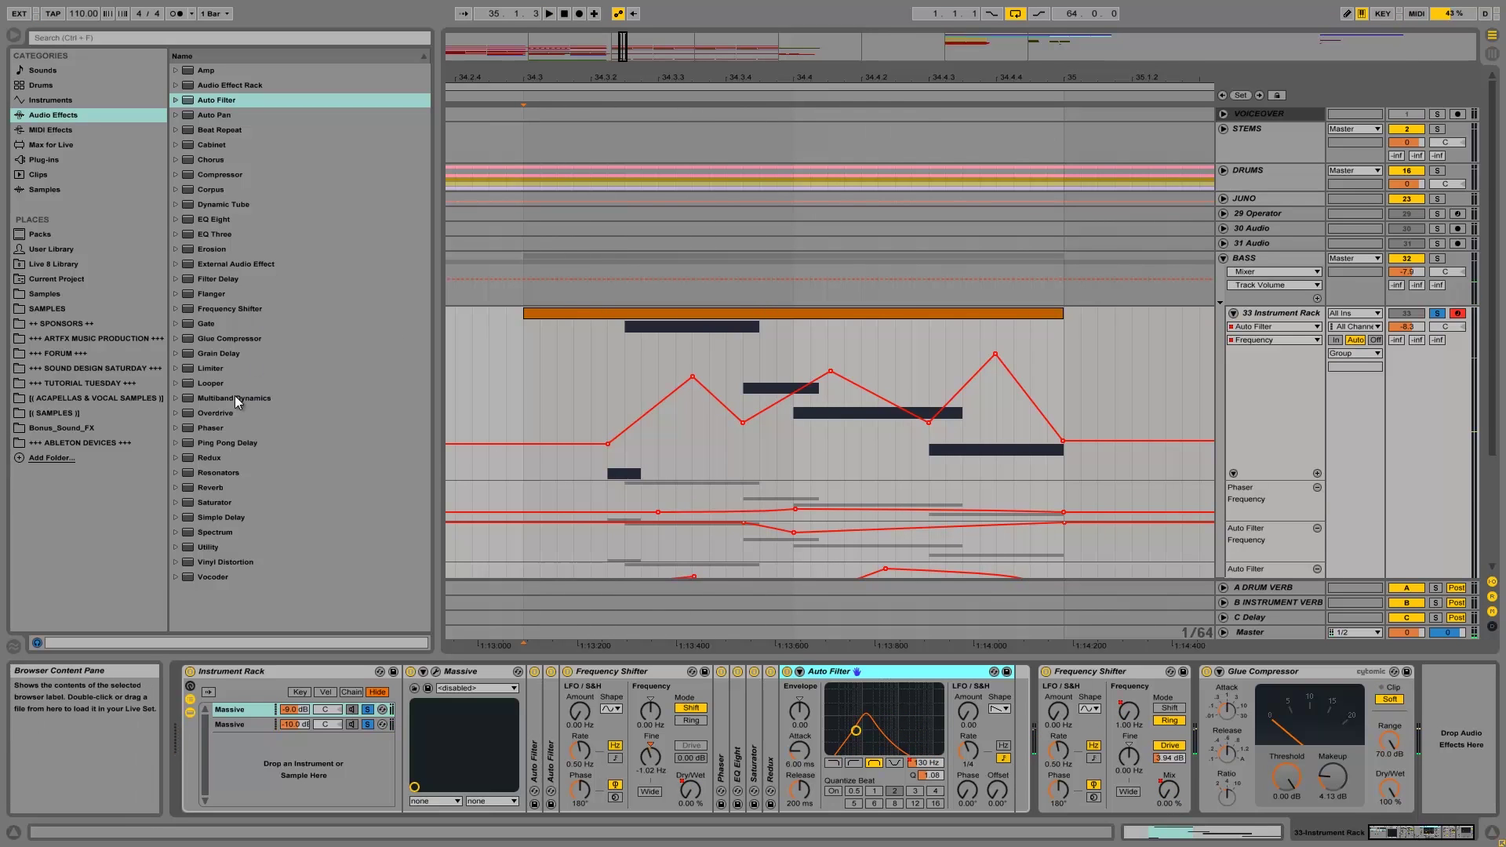
# Step: Insert an Overdrive and place it inside the rack's Massive chain directly after the Auto Filter
pyautogui.click(214, 403)
pyautogui.moveTo(216, 413); pyautogui.dragTo(1017, 727)
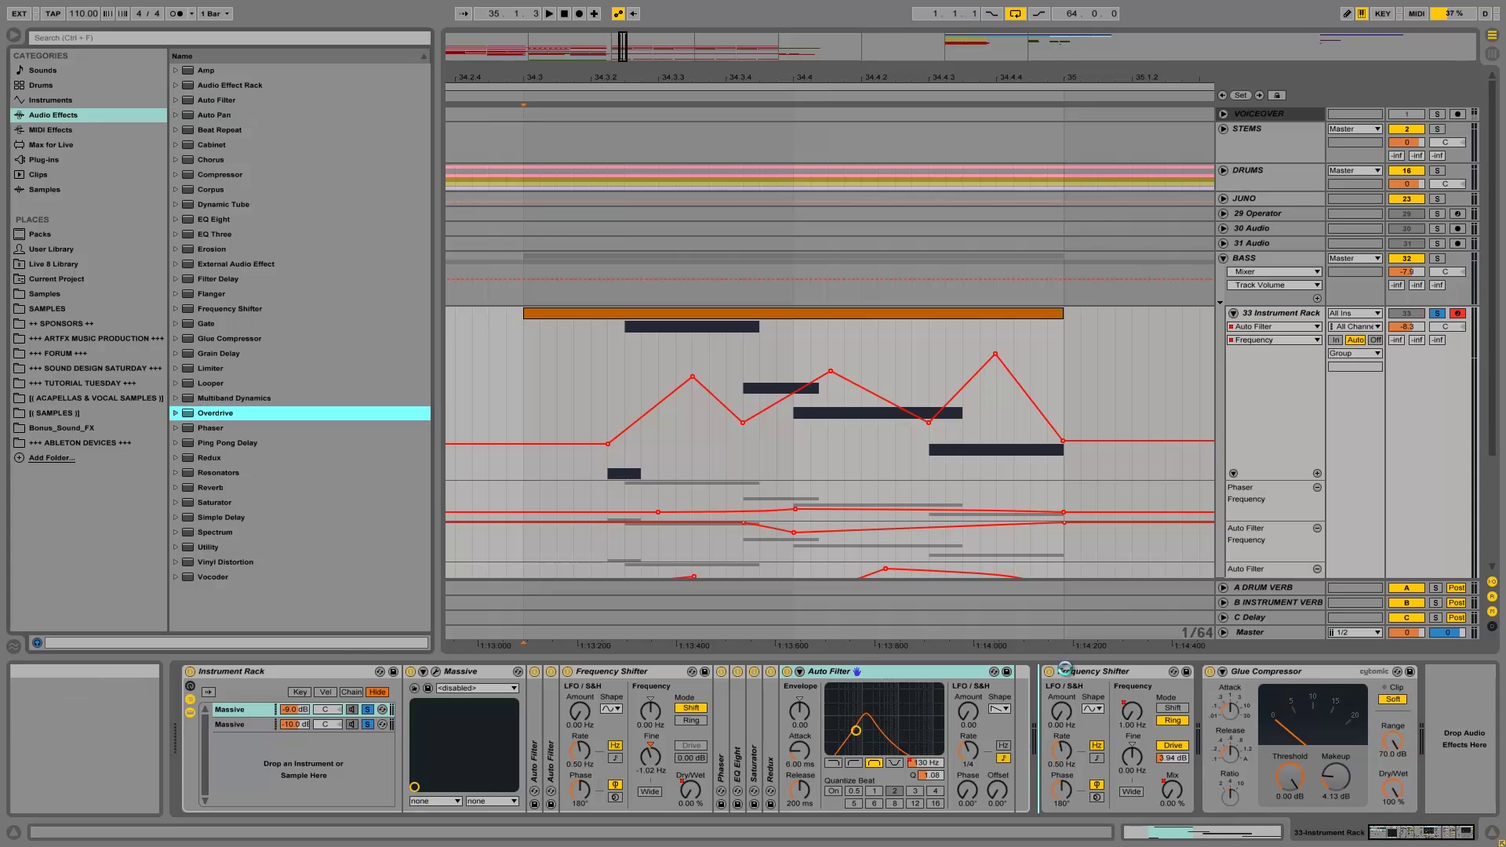
pyautogui.moveTo(1065, 669); pyautogui.dragTo(1020, 694)
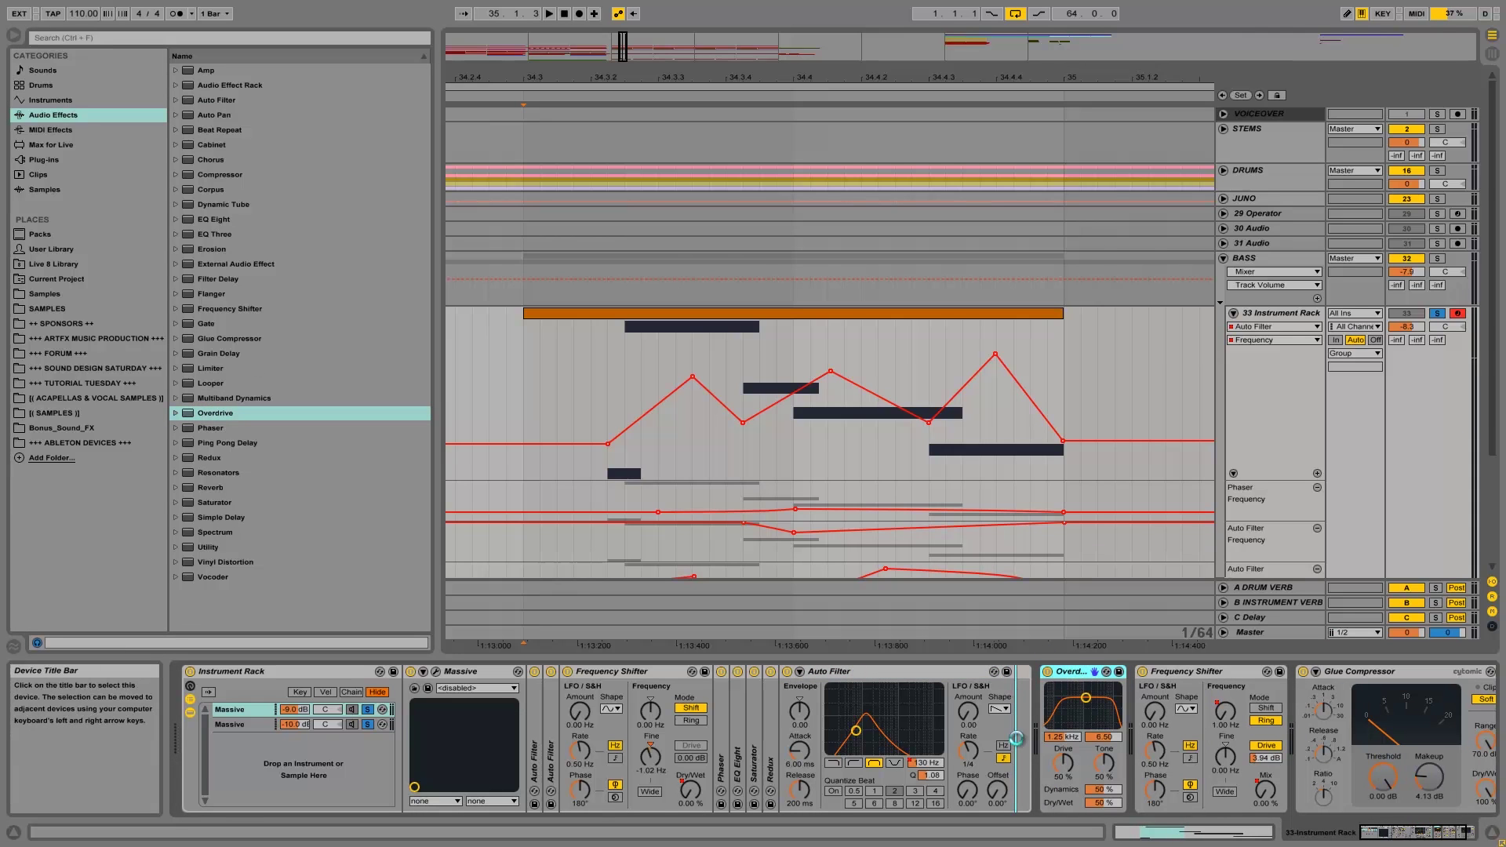
# Step: Set the Overdrive to 16% Drive, 29% Tone and 16% Dry/Wet, with its band at 1.68 kHz and 9.00 width, while auditioning
pyautogui.moveTo(1043, 759); pyautogui.dragTo(1081, 781)
pyautogui.press('space')
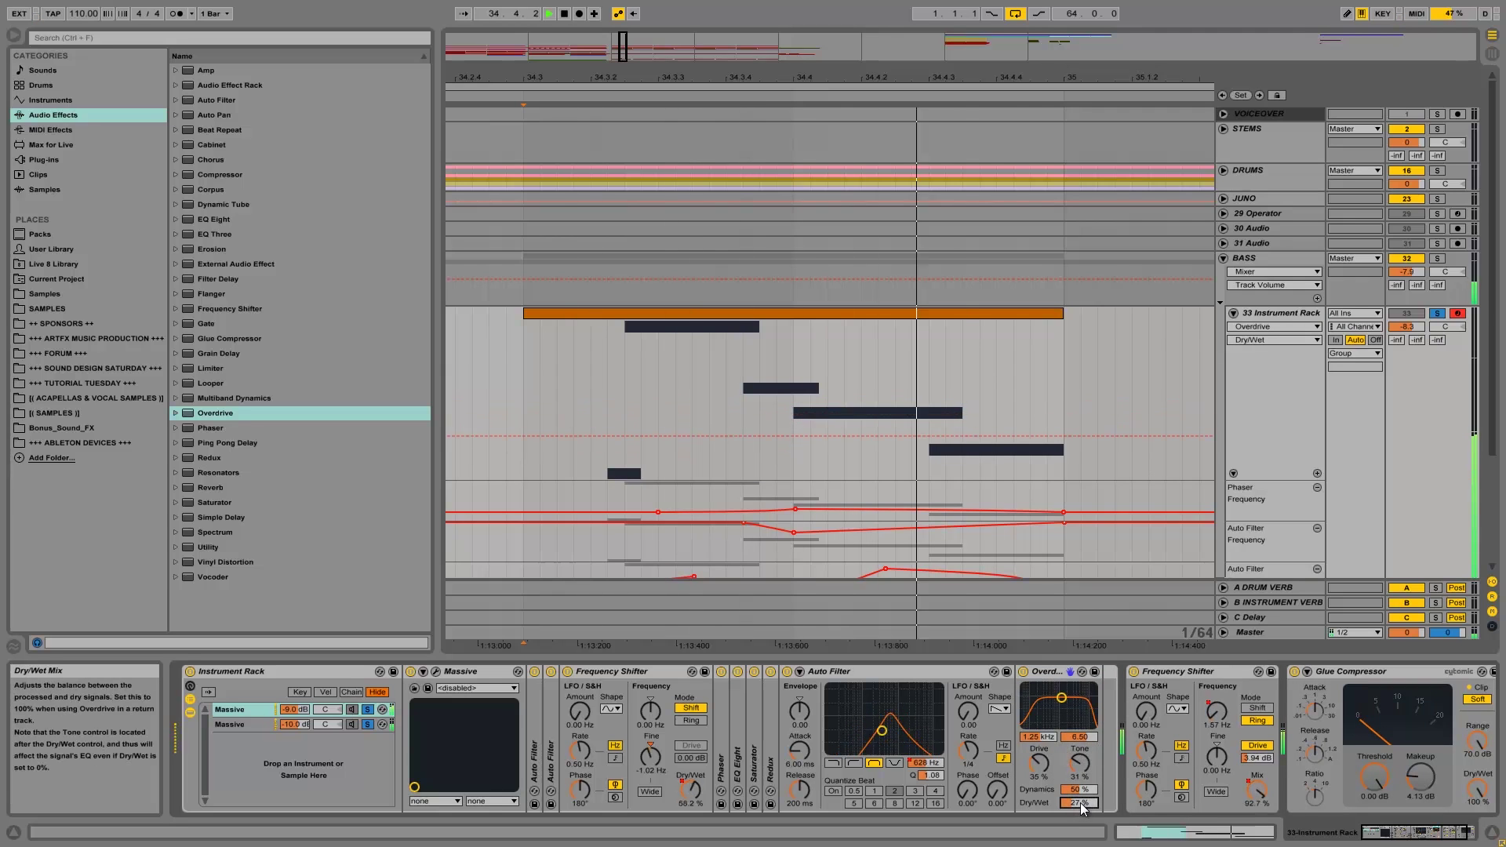
pyautogui.moveTo(1081, 803); pyautogui.dragTo(1081, 816)
pyautogui.moveTo(1089, 762); pyautogui.dragTo(1084, 757)
pyautogui.moveTo(1061, 700); pyautogui.dragTo(1095, 689)
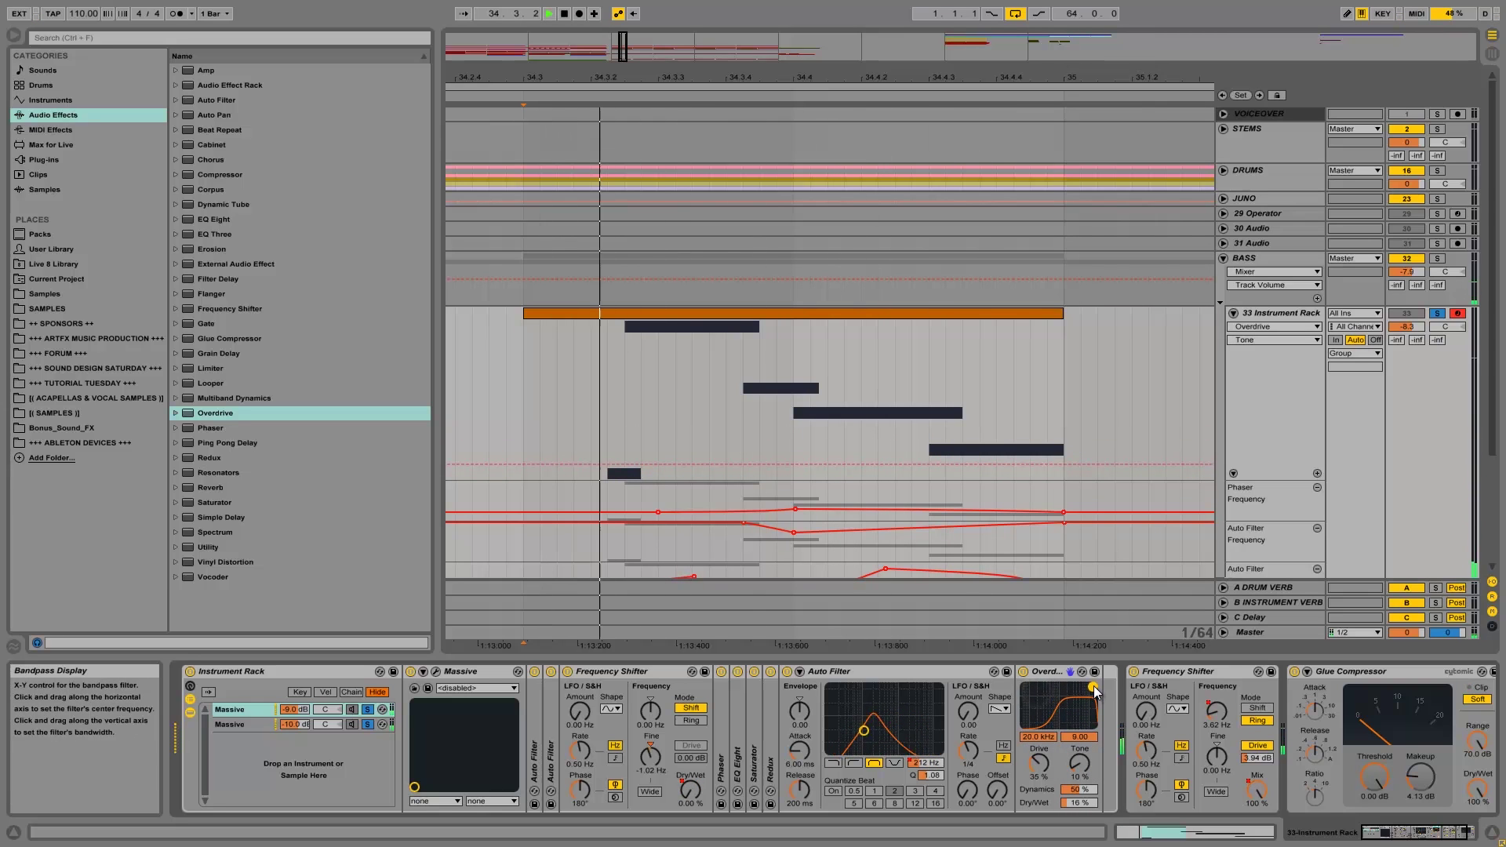
pyautogui.moveTo(1041, 765); pyautogui.dragTo(1082, 760)
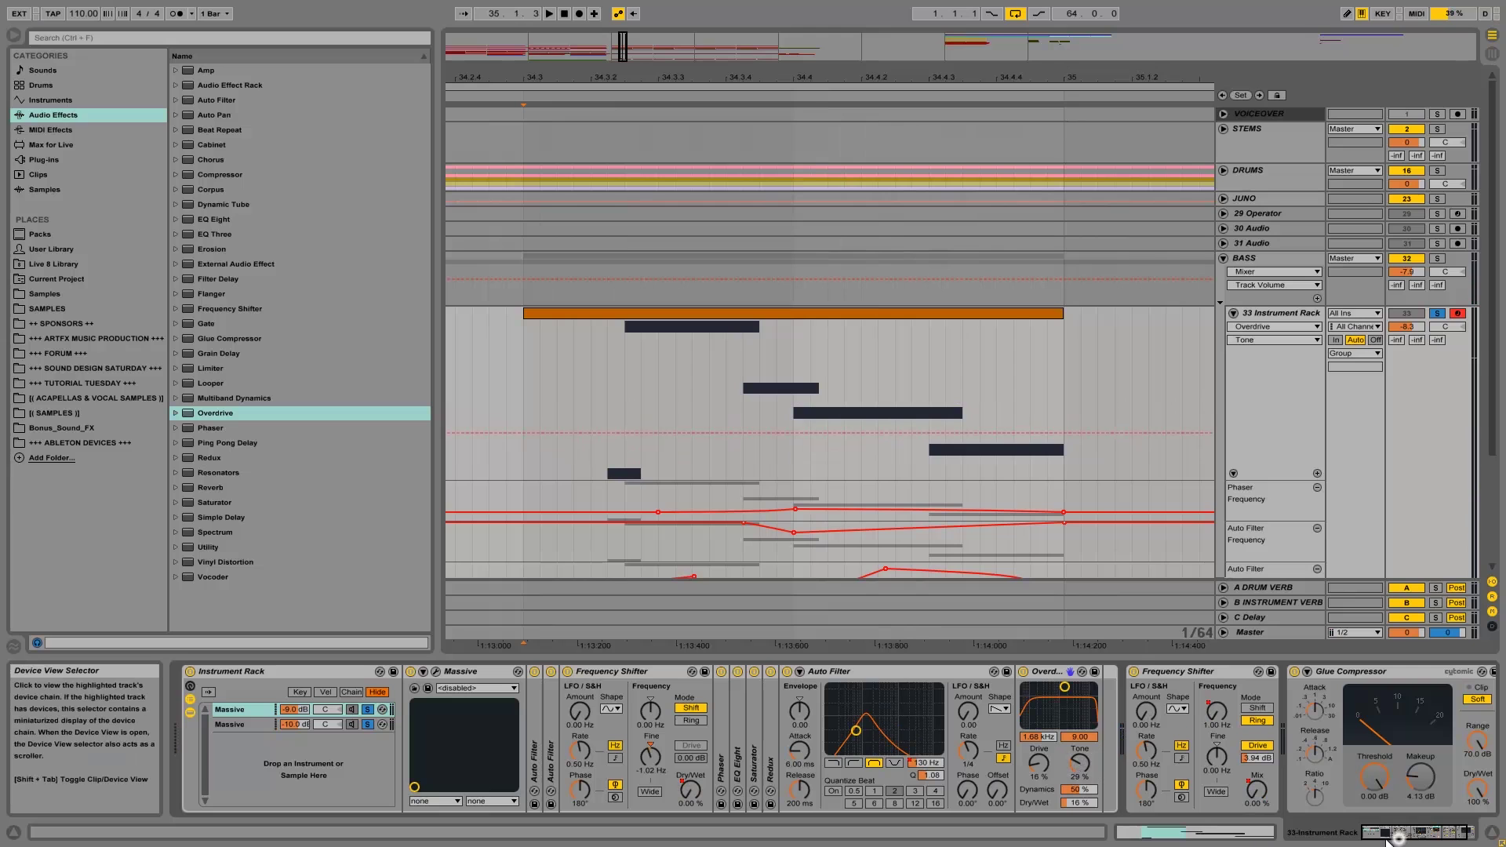
# Step: Adjust the Dimension Expander's Dry/Wet and the master volume in the first chain's Massive synth while auditioning, and close its window
pyautogui.click(436, 672)
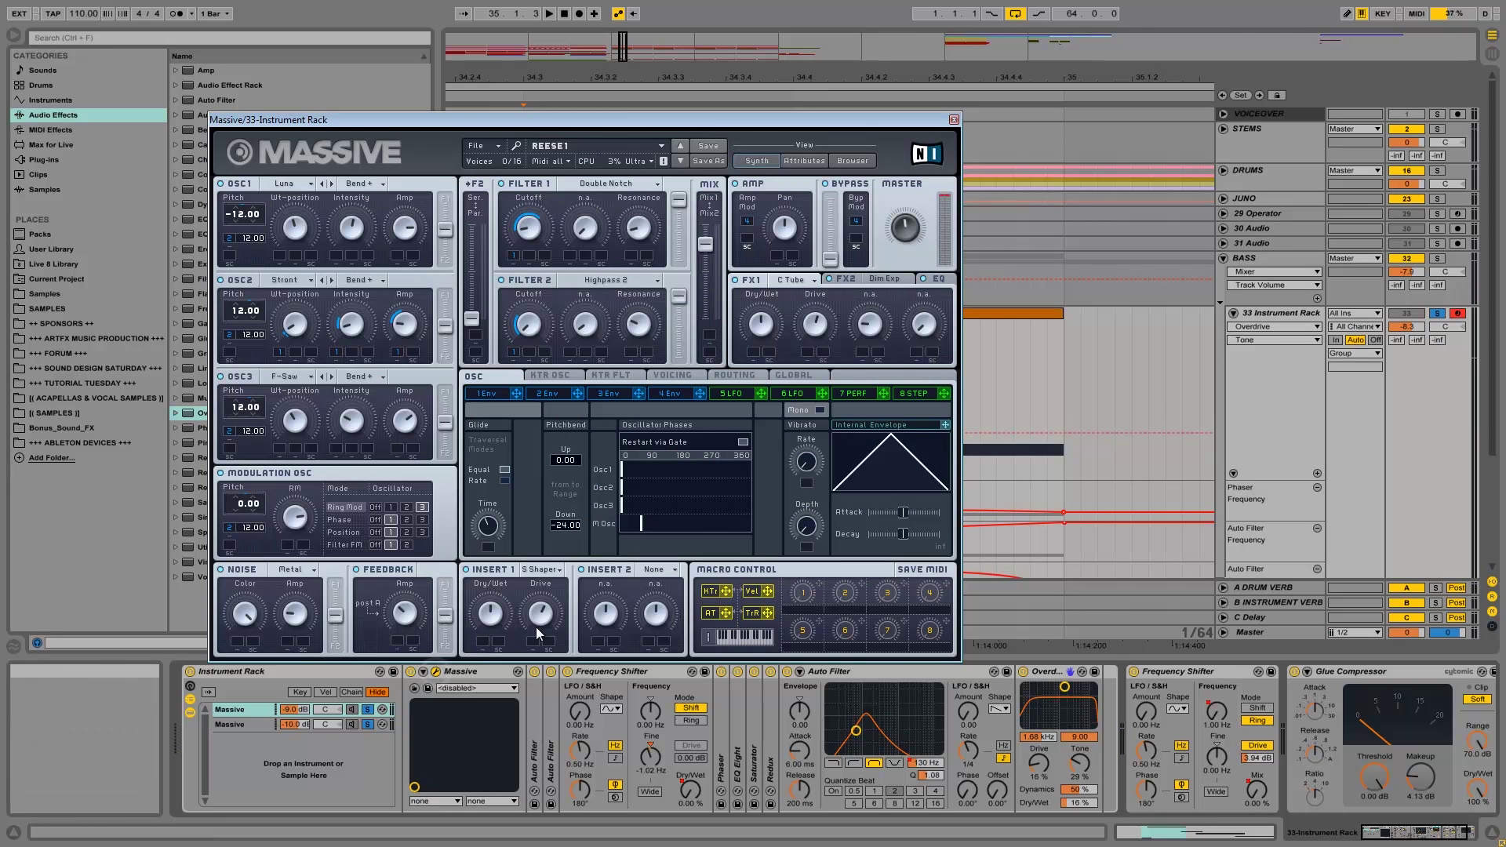
pyautogui.click(887, 279)
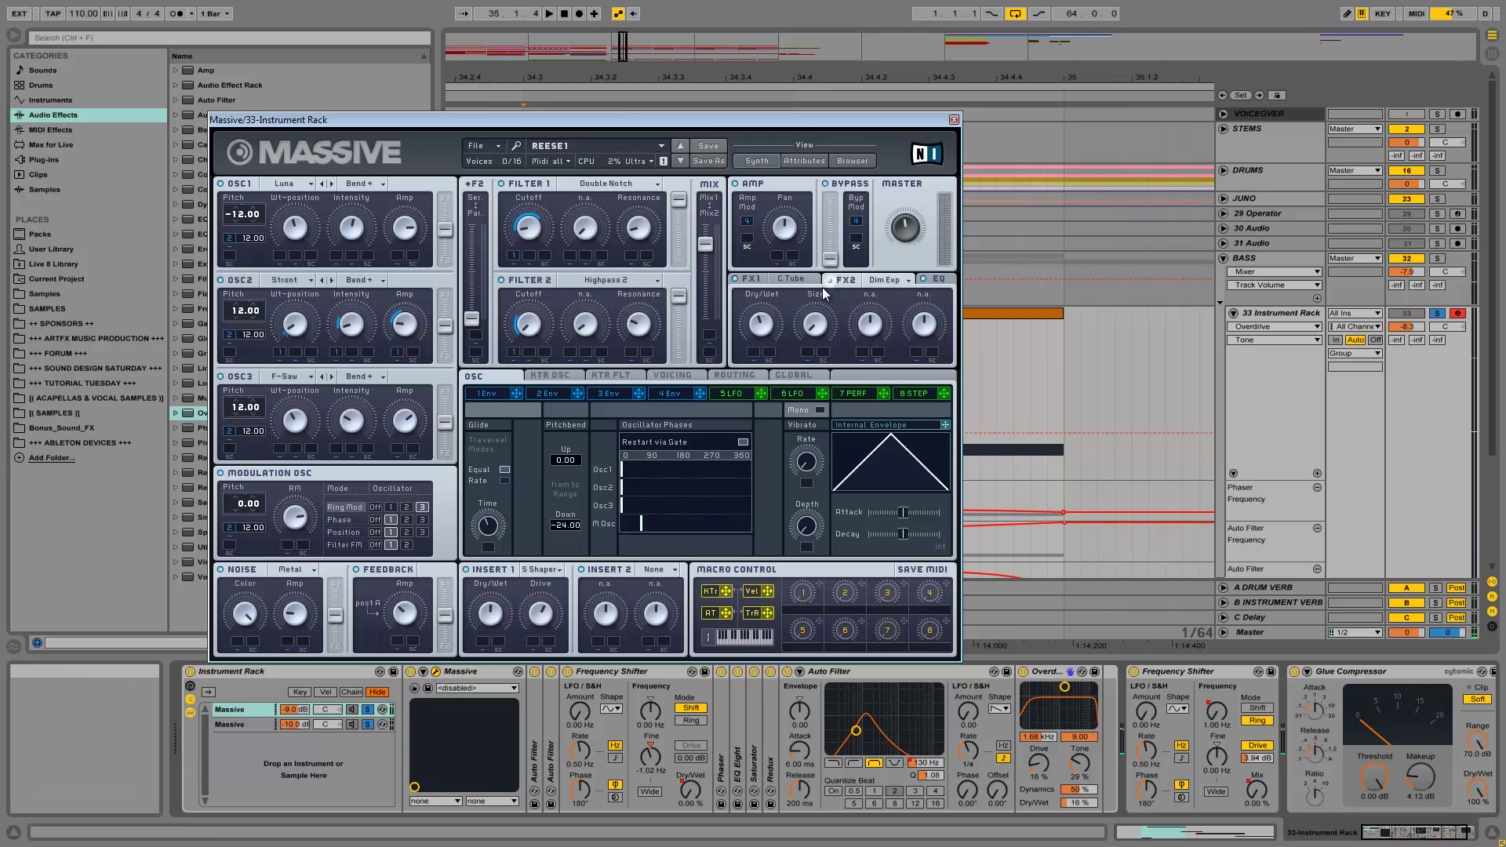
pyautogui.press('space')
pyautogui.click(765, 330)
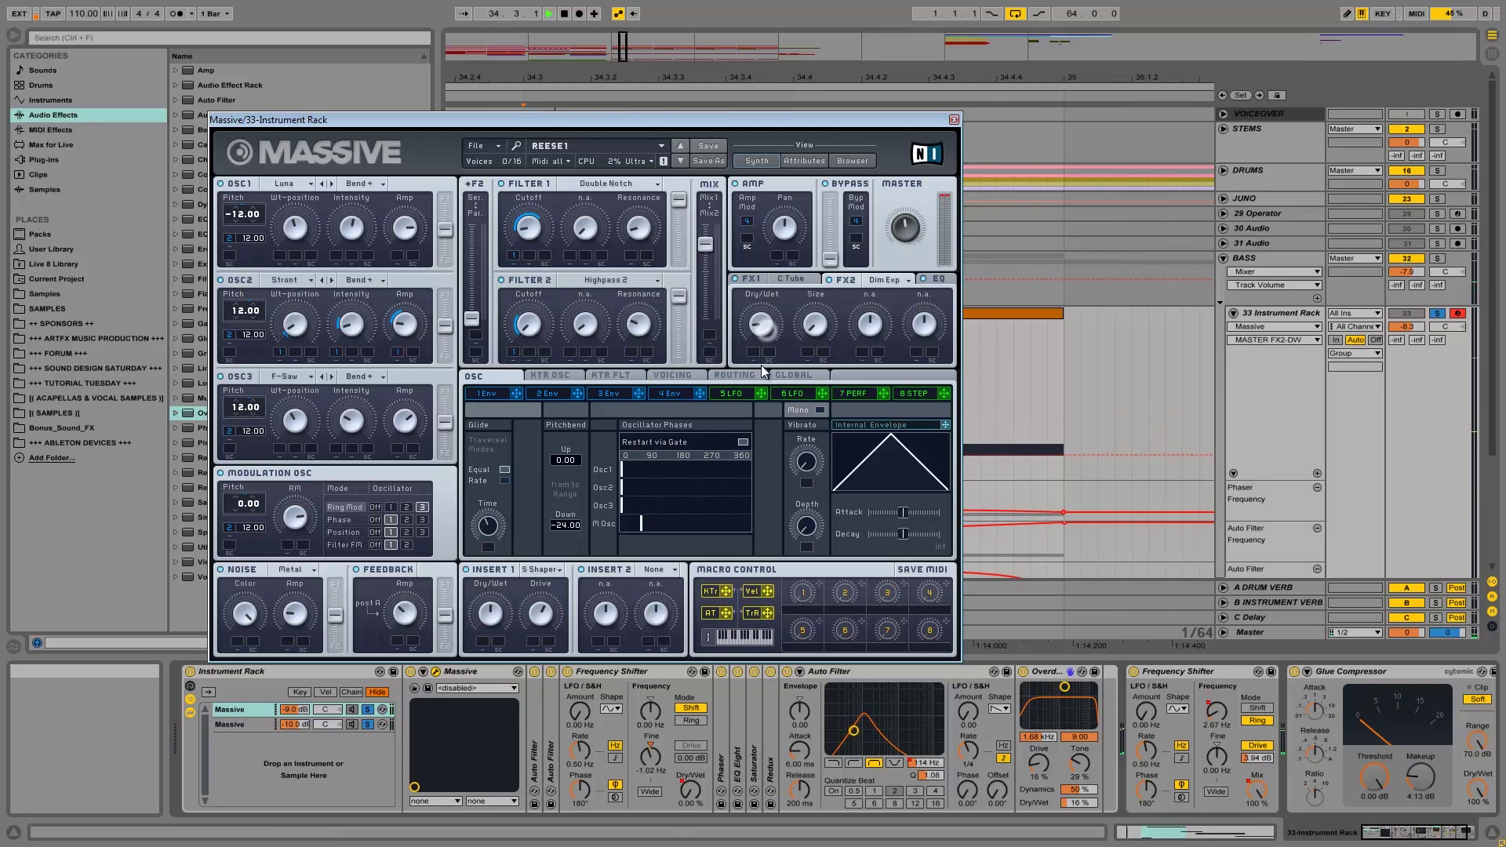
pyautogui.click(899, 238)
pyautogui.press('space')
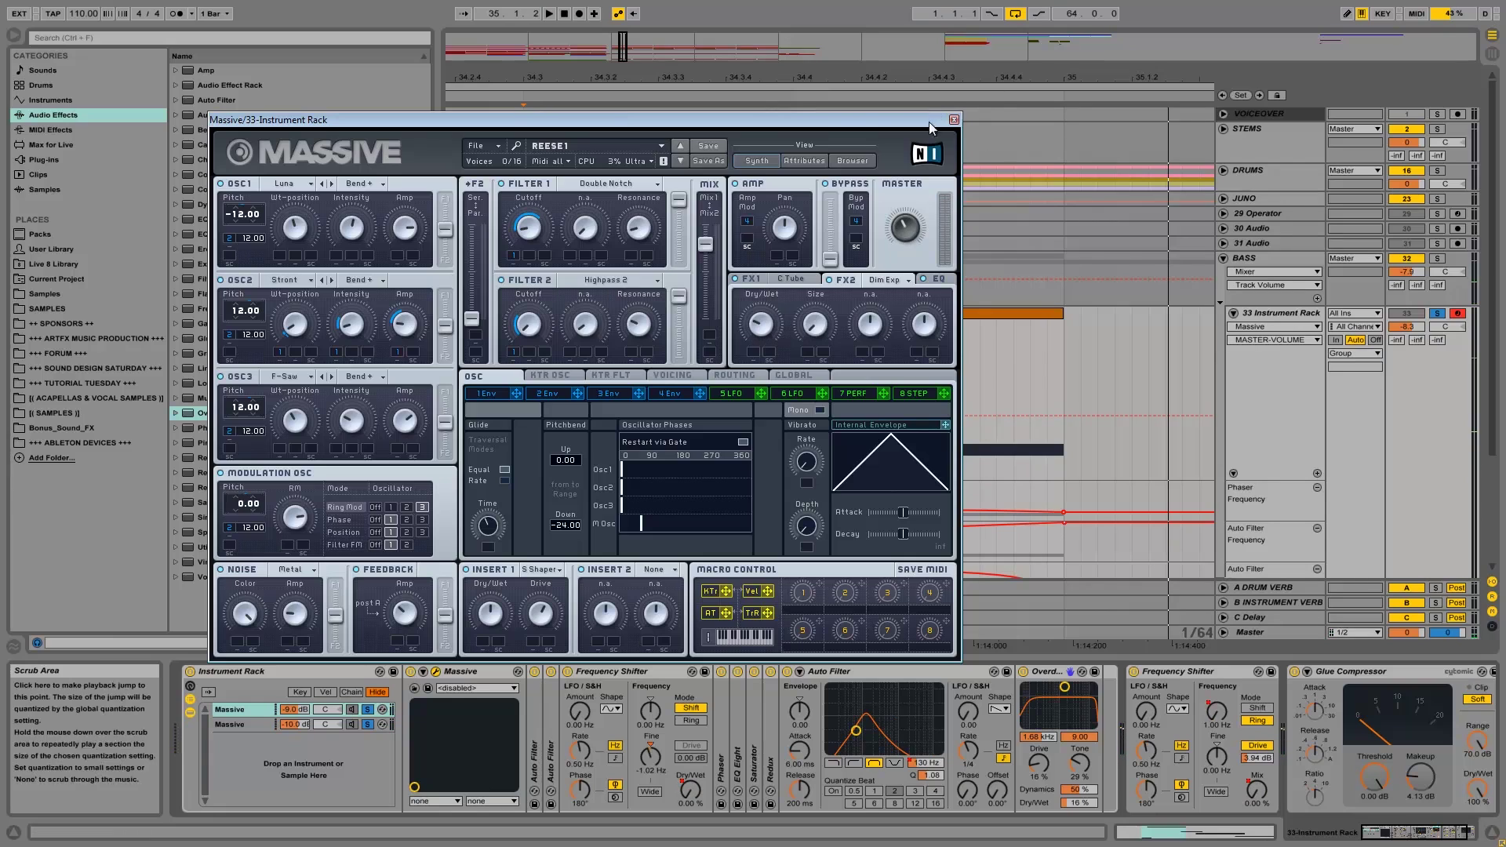
pyautogui.click(954, 119)
# Step: Compare the Auto Filter's notch, highpass and lowpass types during playback, and settle on Notch
pyautogui.click(894, 762)
pyautogui.press('space')
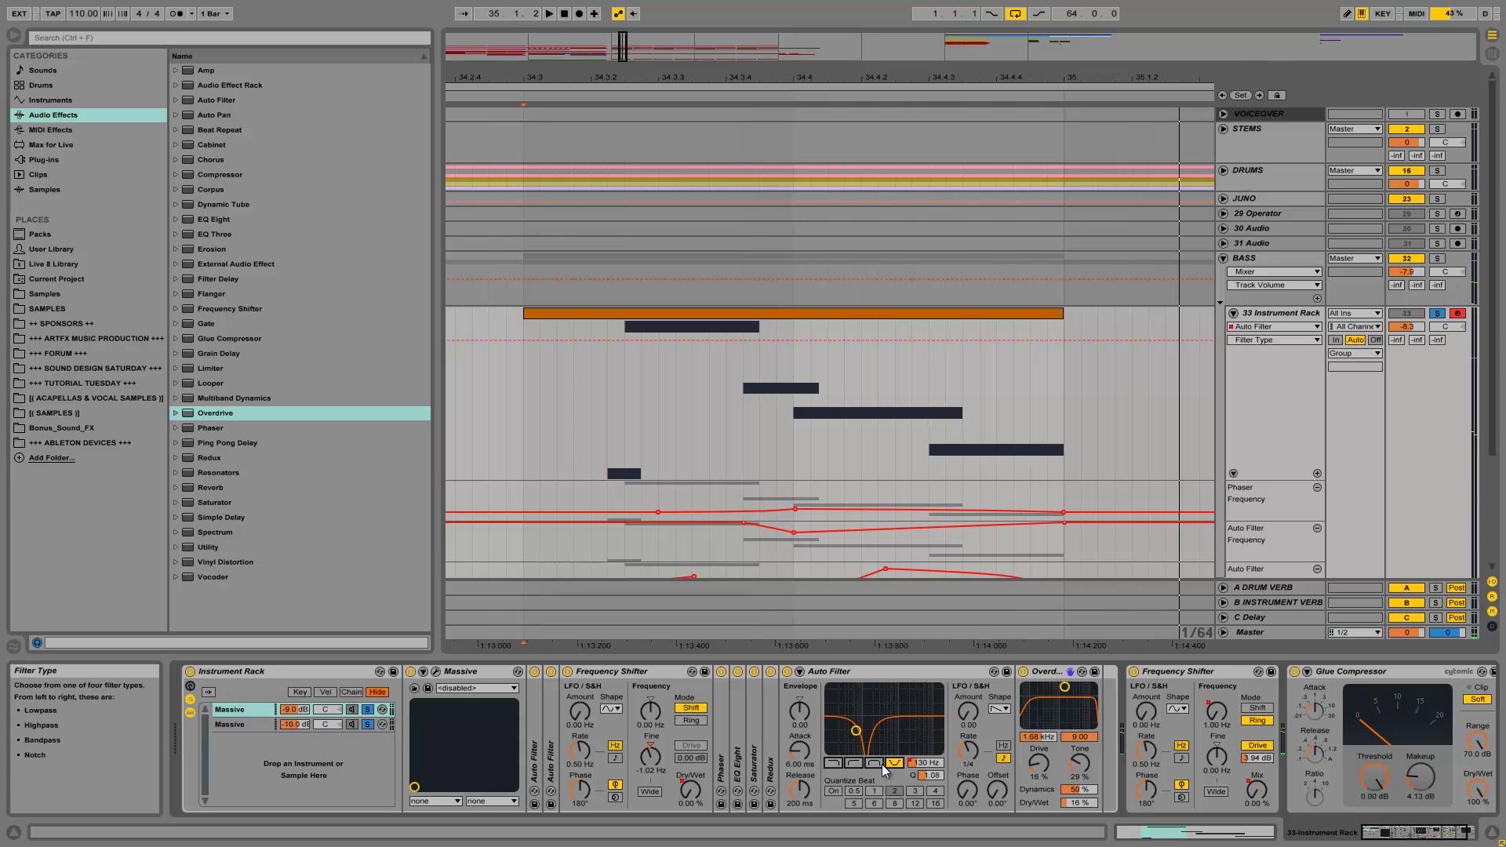
pyautogui.click(853, 764)
pyautogui.press('space')
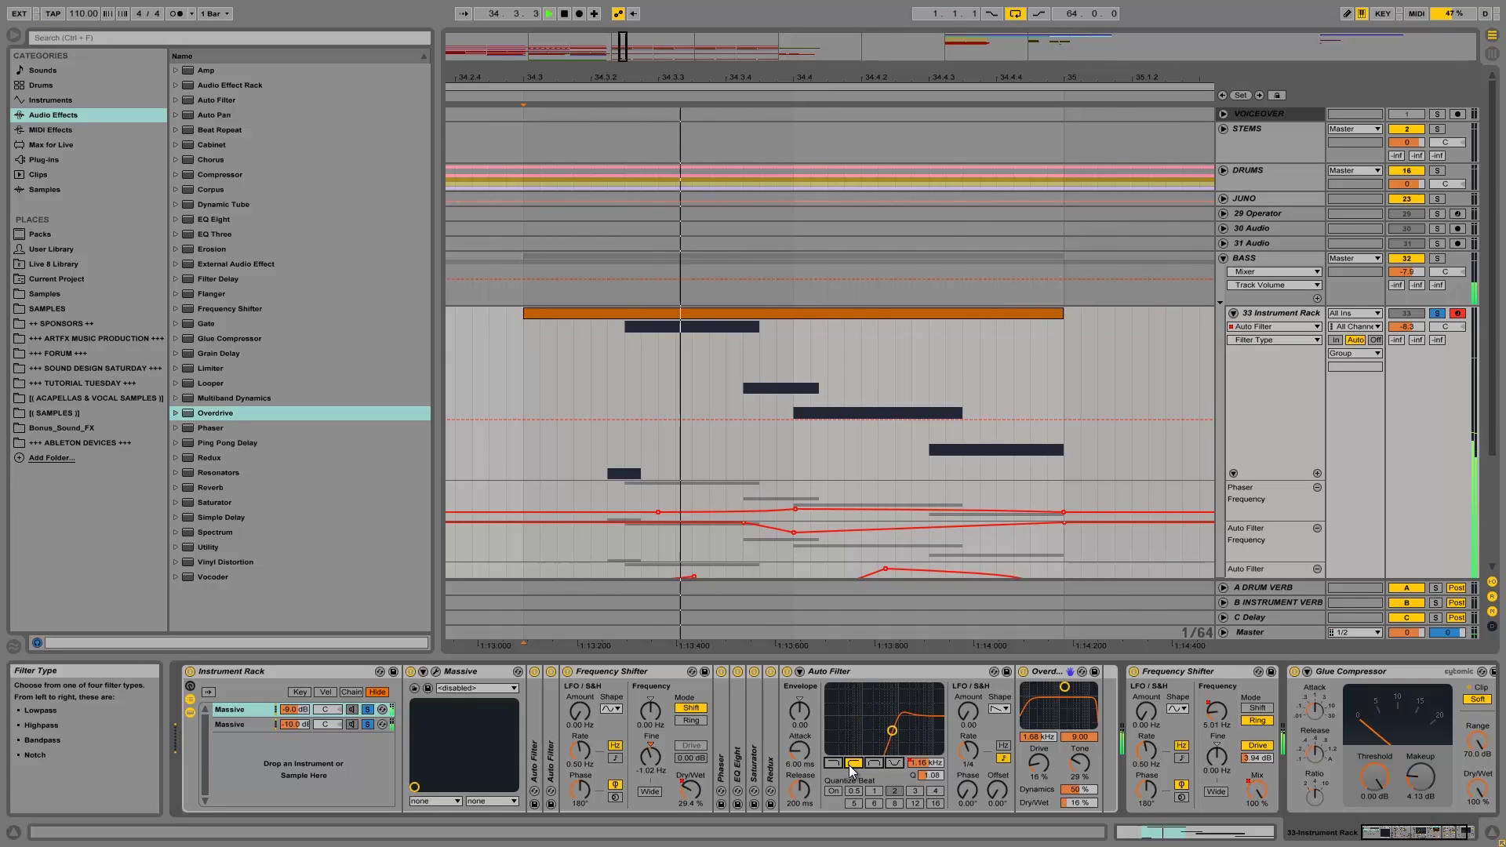
pyautogui.click(834, 764)
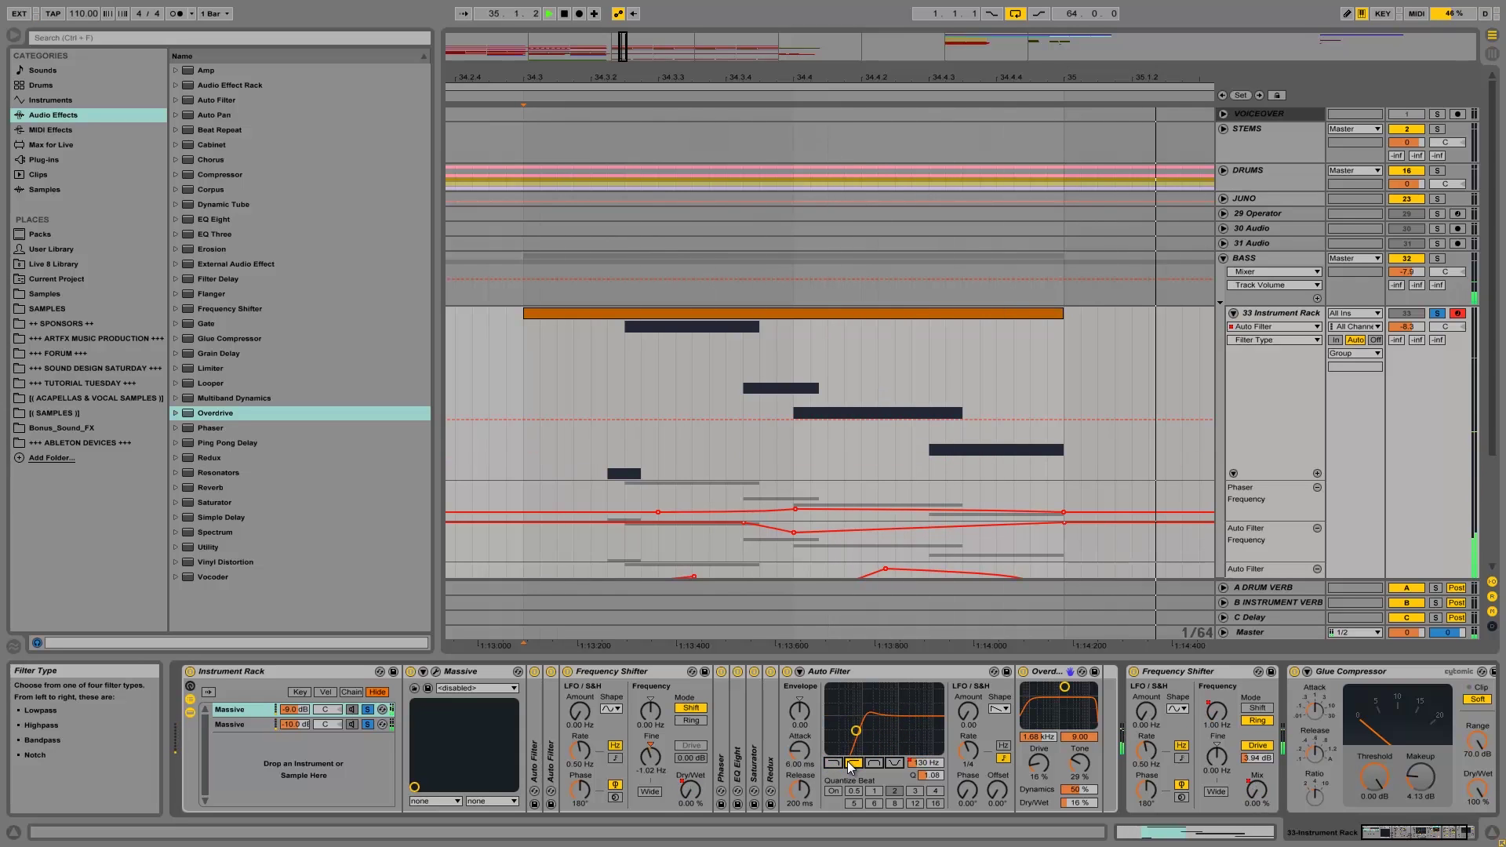
pyautogui.click(893, 764)
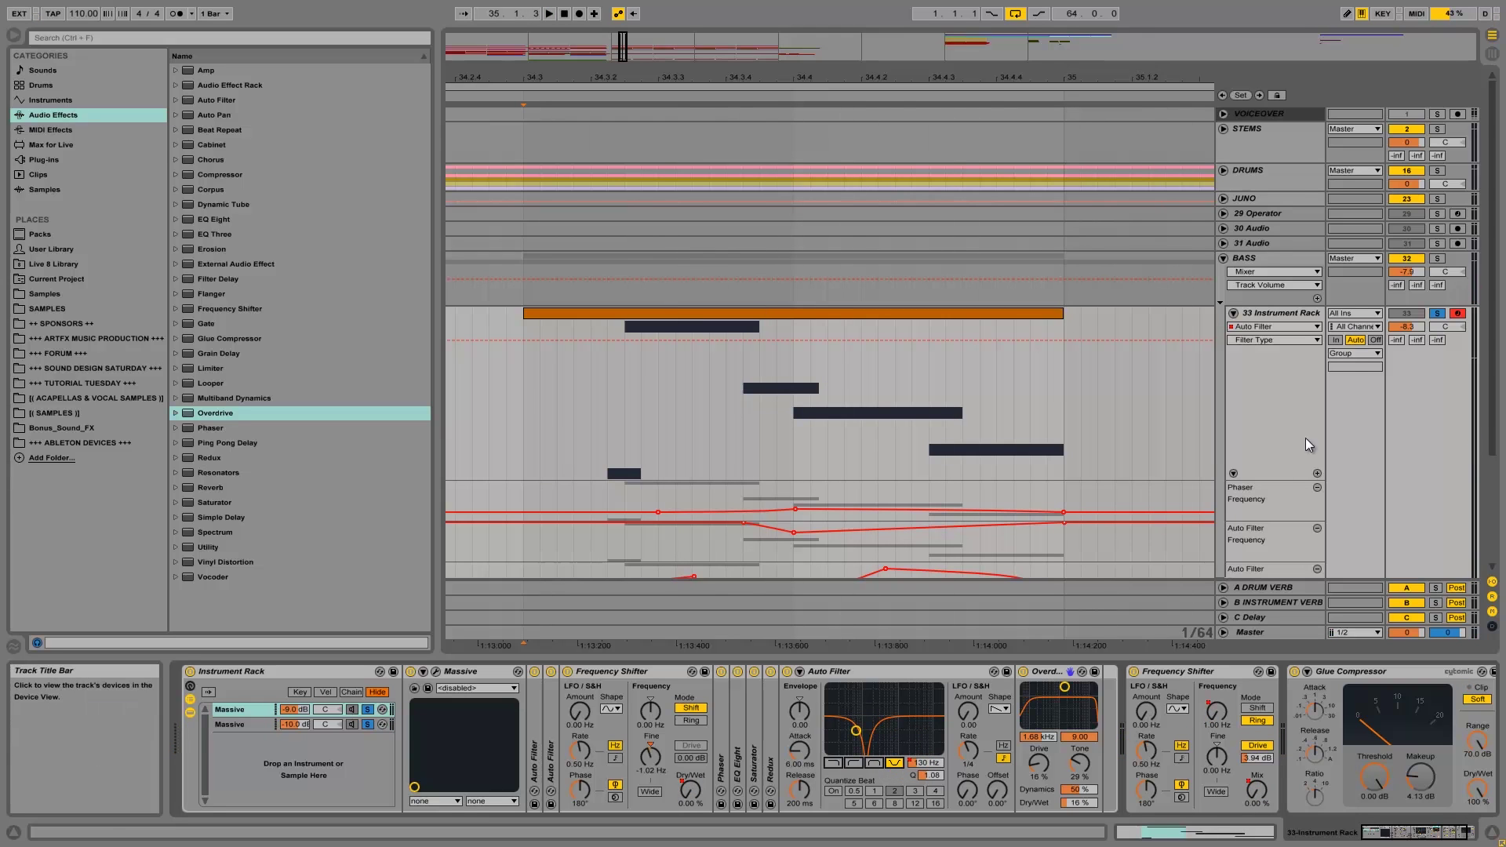
# Step: Unsolo the 33 Instrument Rack track and raise its volume to about -1.6 dB while auditioning it in the mix
pyautogui.click(1437, 313)
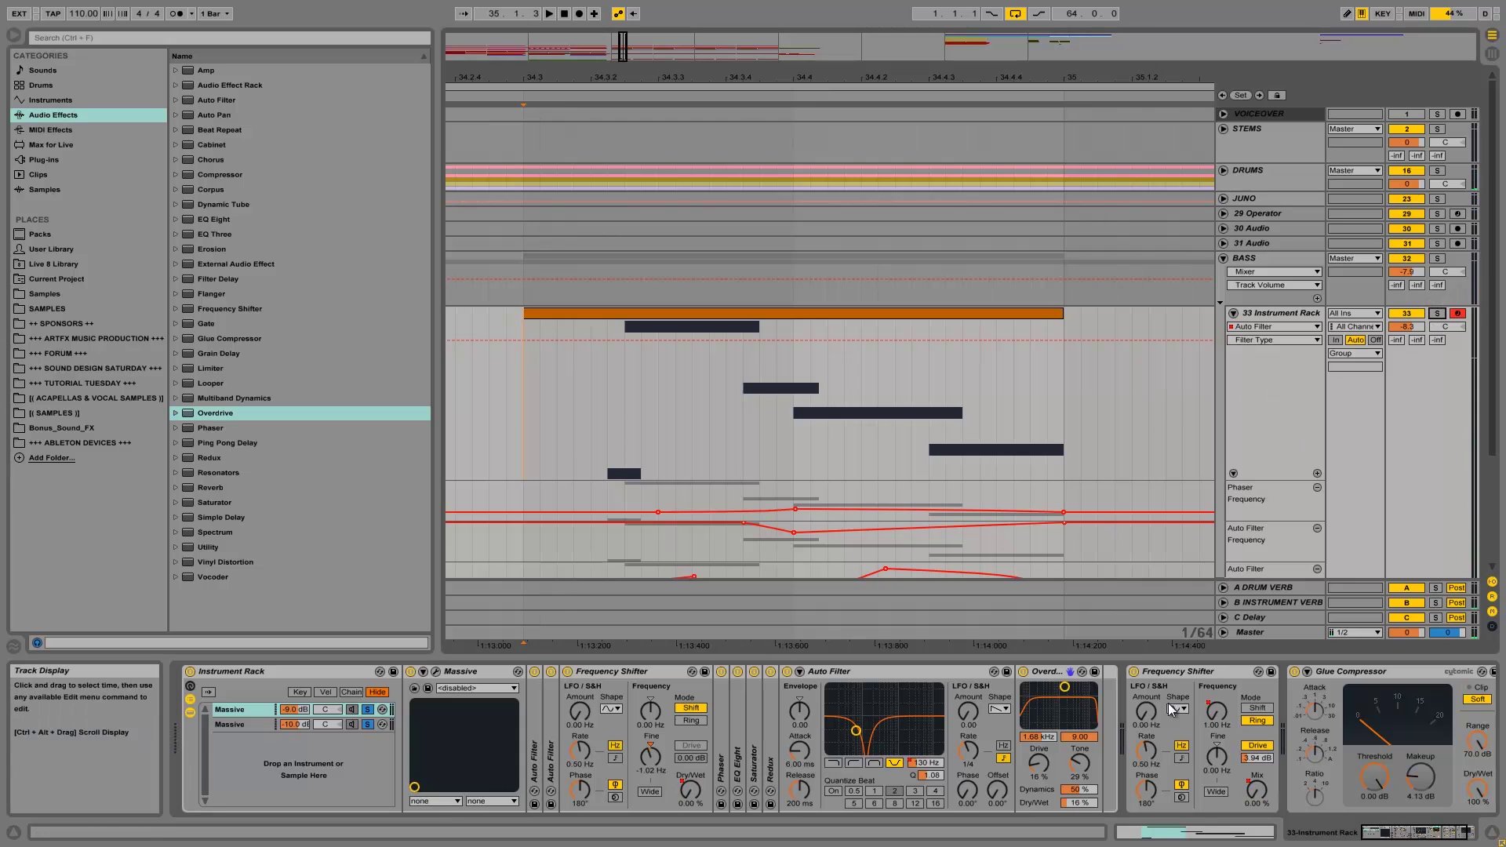
pyautogui.moveTo(1409, 333); pyautogui.dragTo(1408, 326)
pyautogui.press('space')
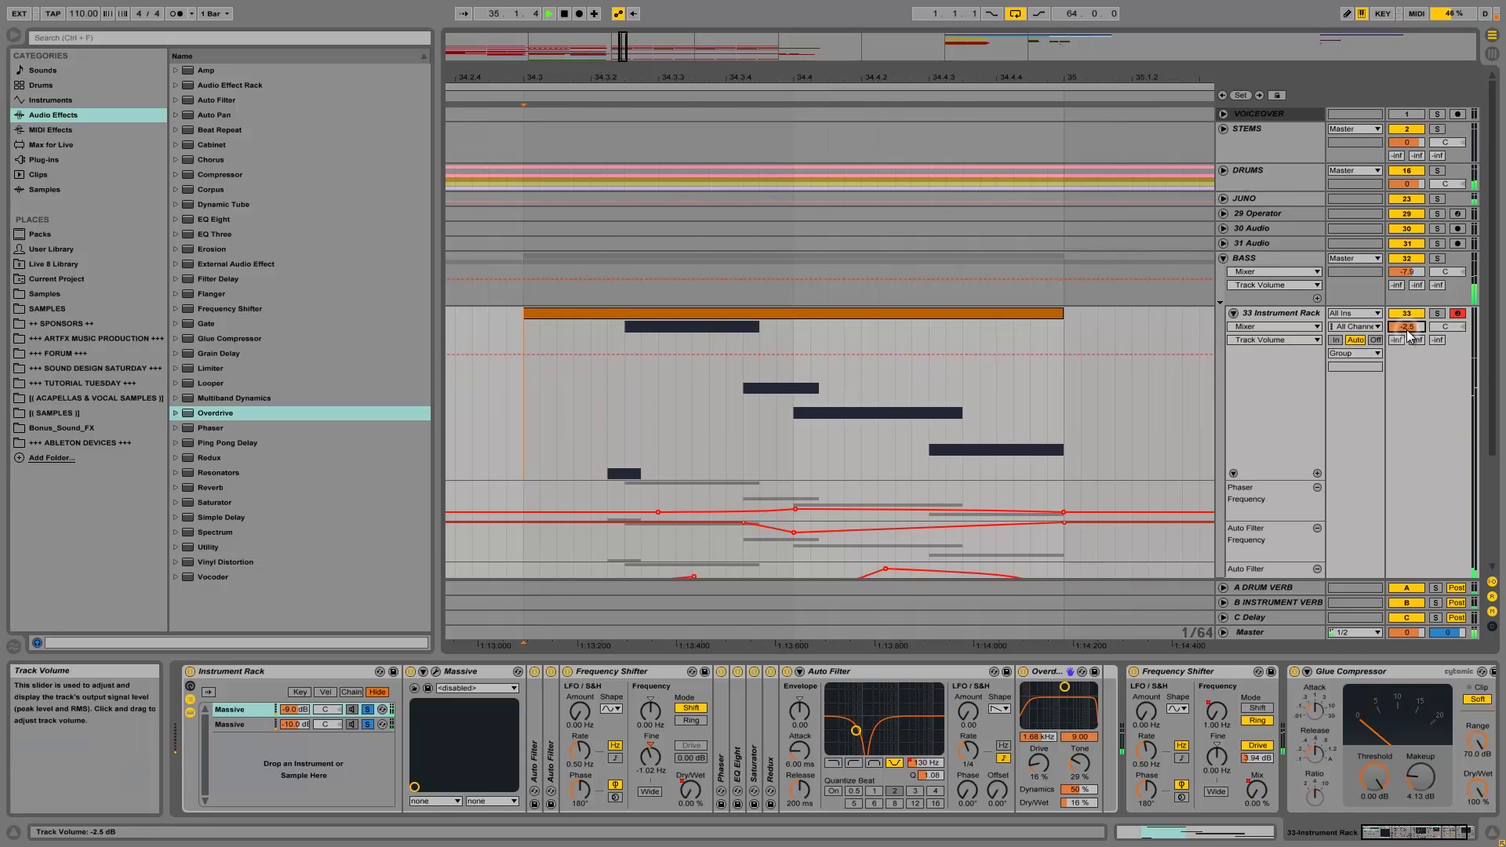
pyautogui.press('space')
# Step: Insert an EQ Eight and place it between the second Frequency Shifter and the Glue Compressor
pyautogui.click(202, 205)
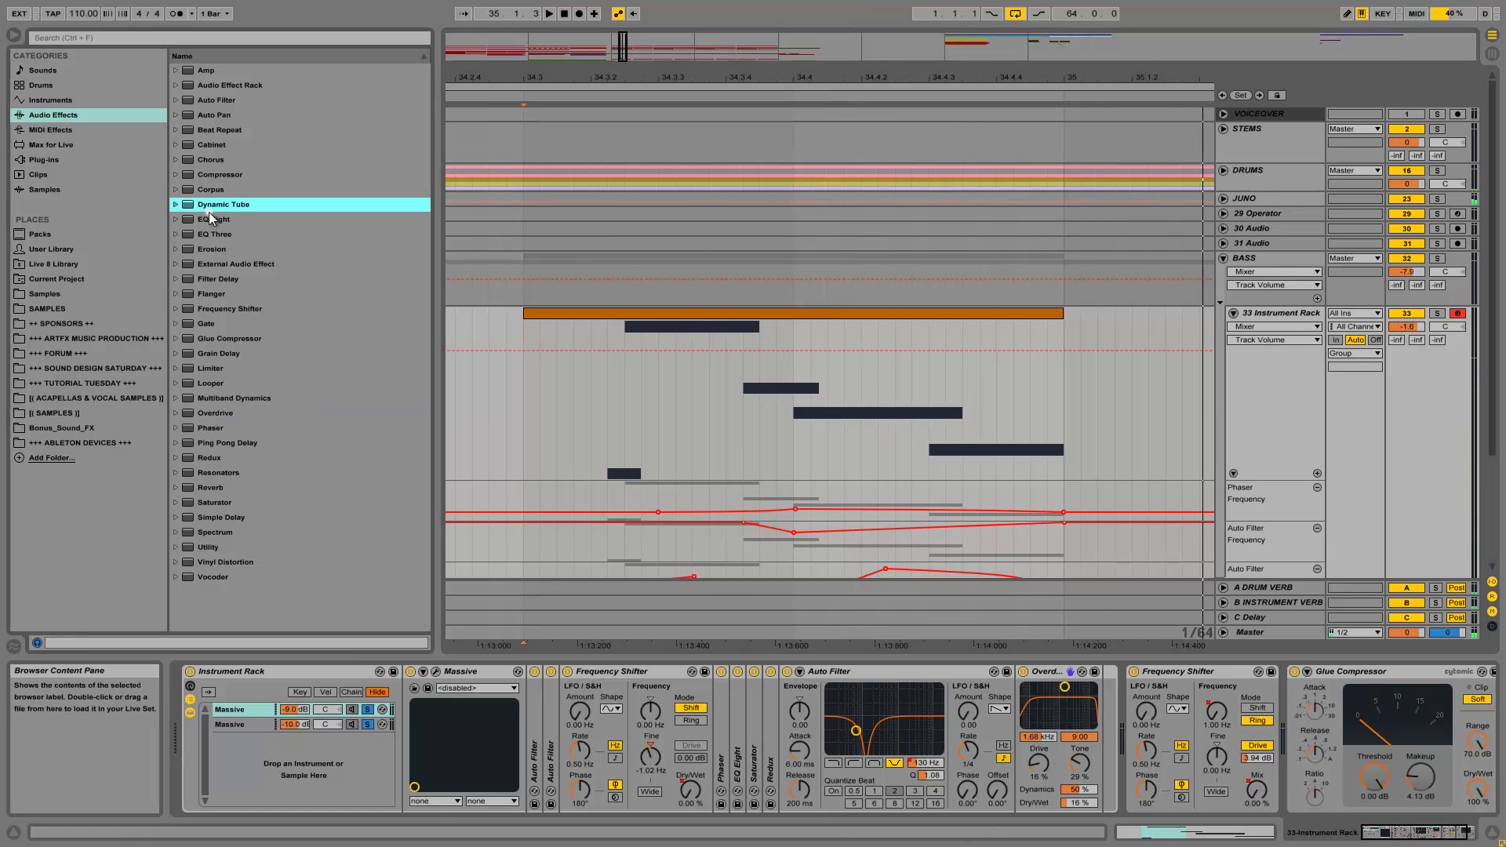
pyautogui.moveTo(220, 219); pyautogui.dragTo(1139, 715)
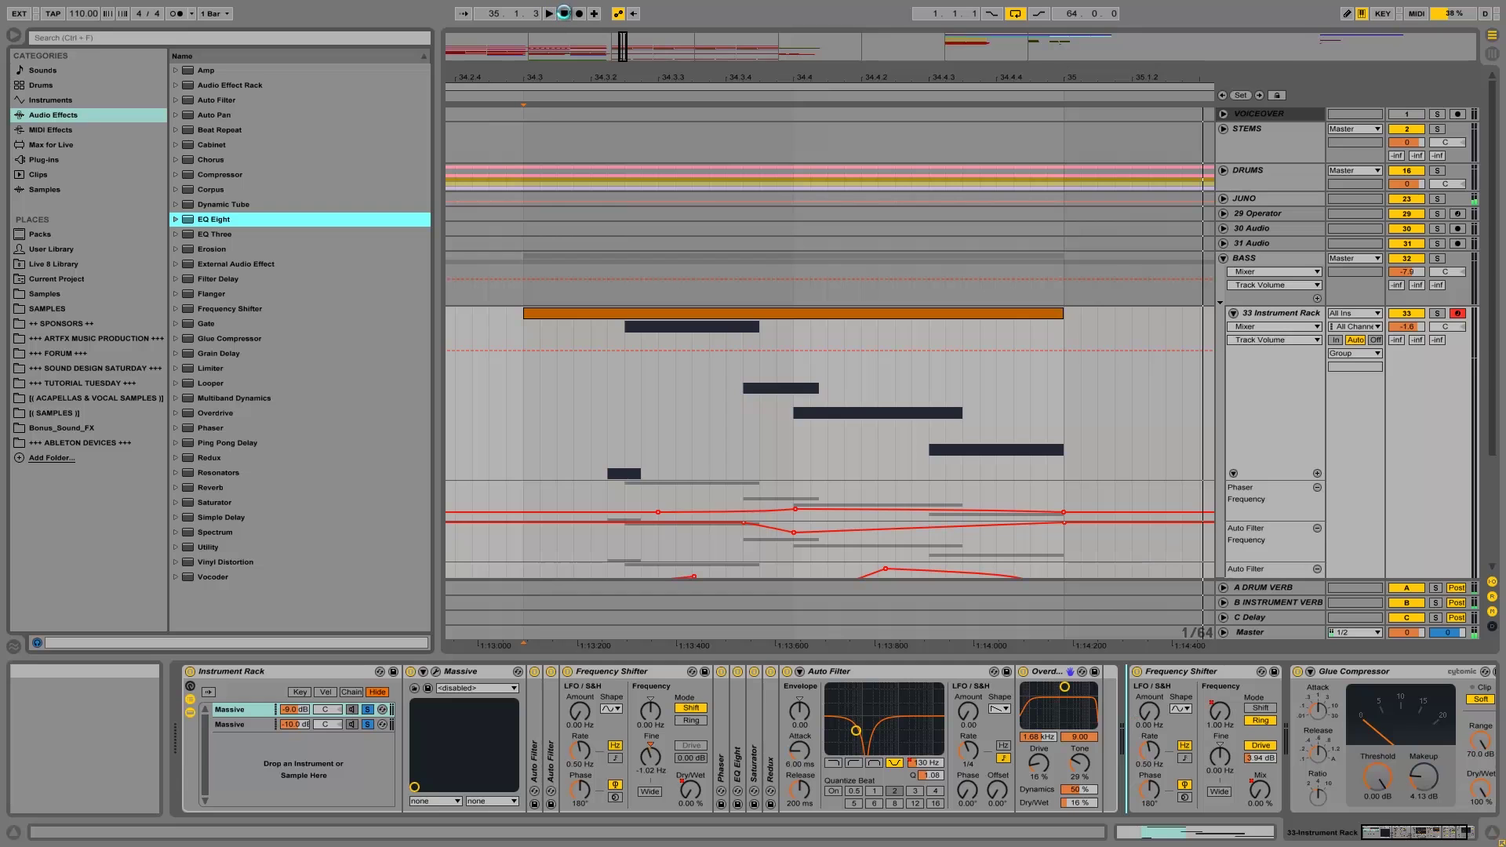
pyautogui.moveTo(1069, 673); pyautogui.dragTo(1070, 672)
pyautogui.click(567, 14)
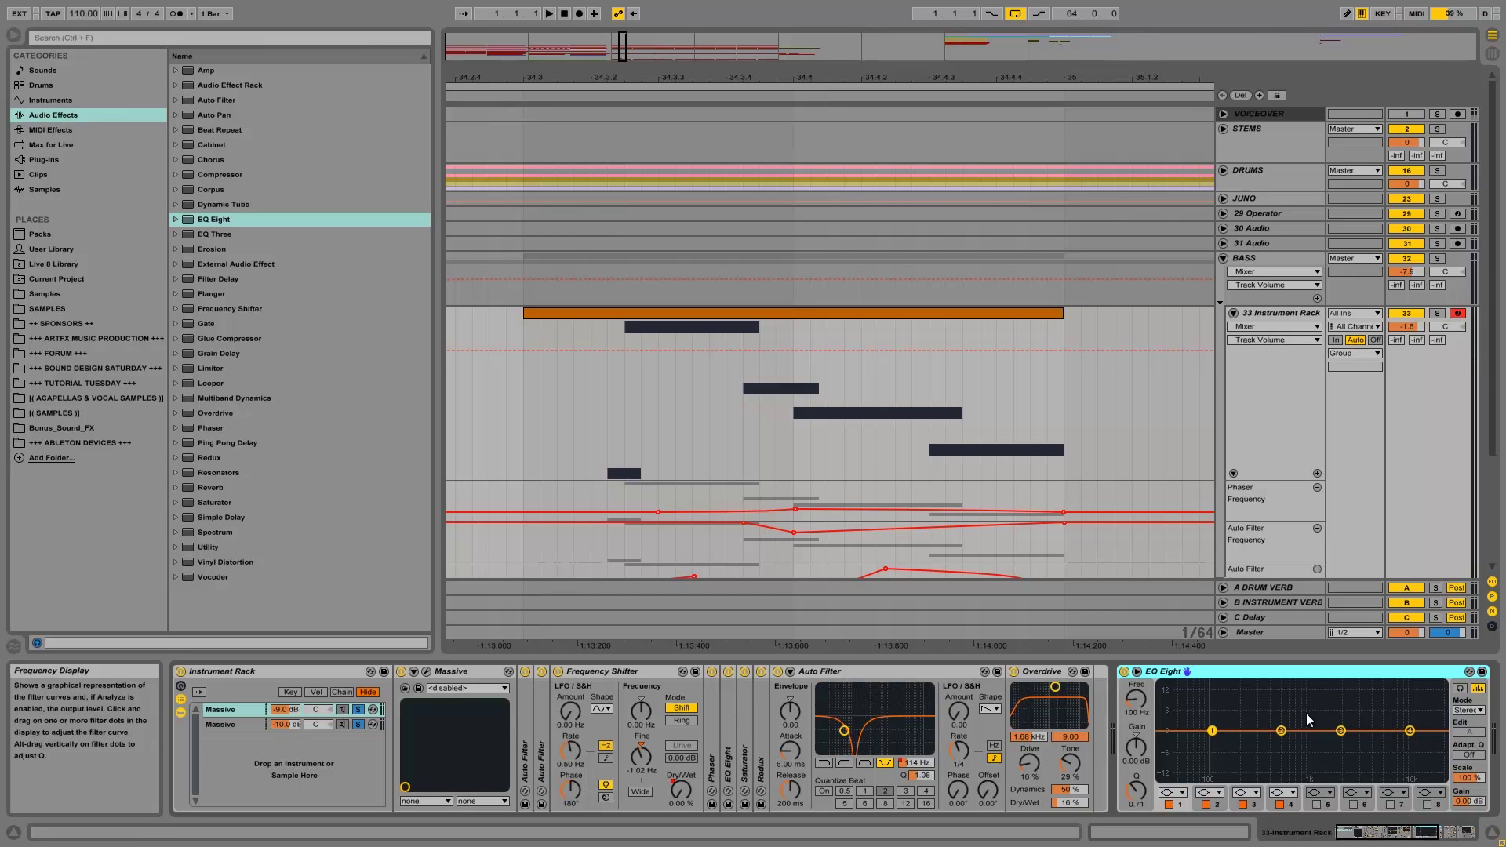
pyautogui.moveTo(1363, 836); pyautogui.dragTo(1450, 831)
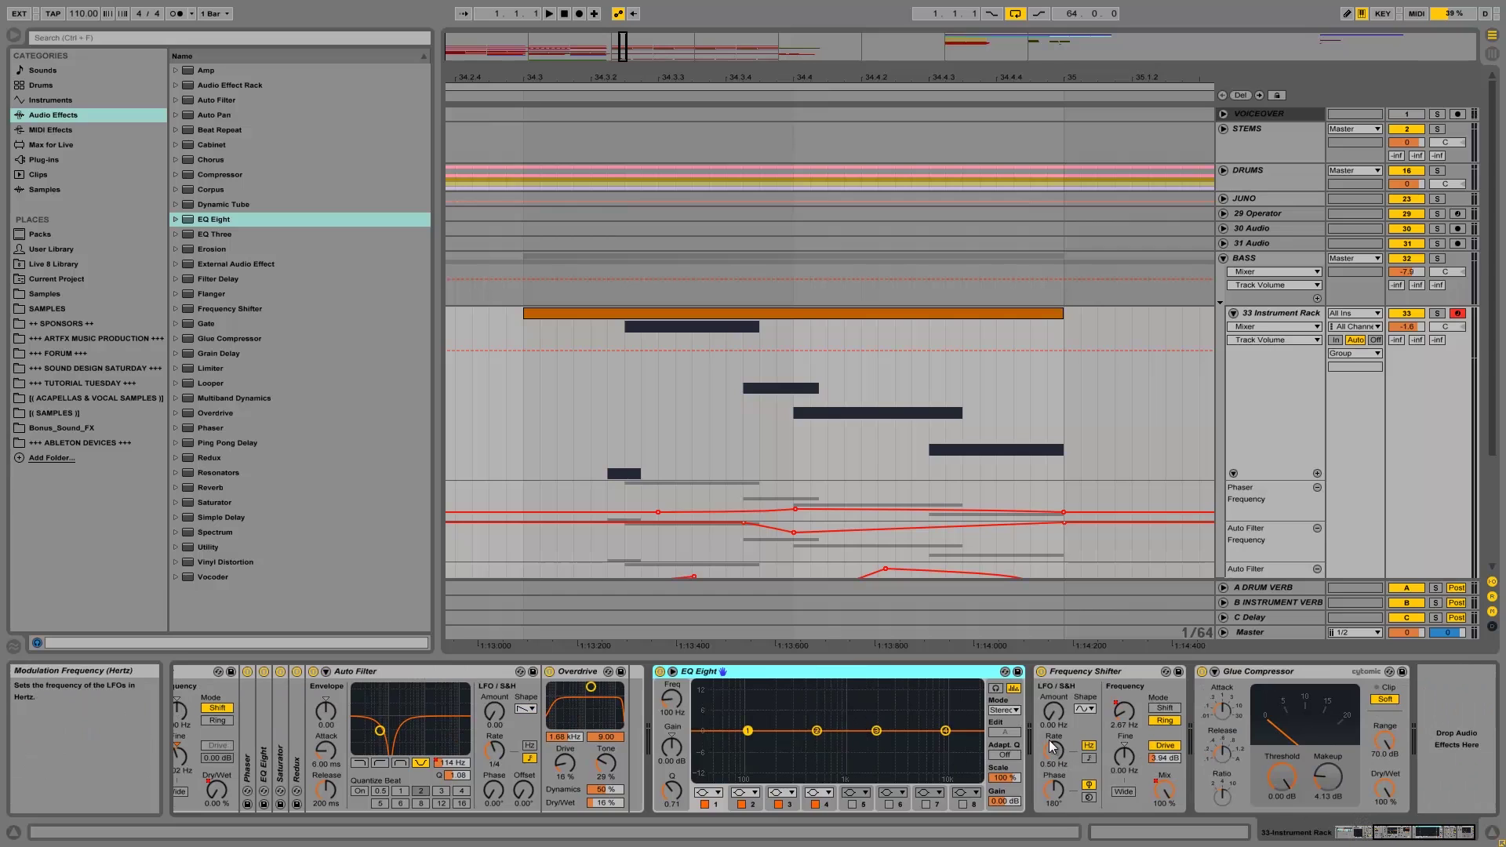
pyautogui.moveTo(859, 667); pyautogui.dragTo(1251, 690)
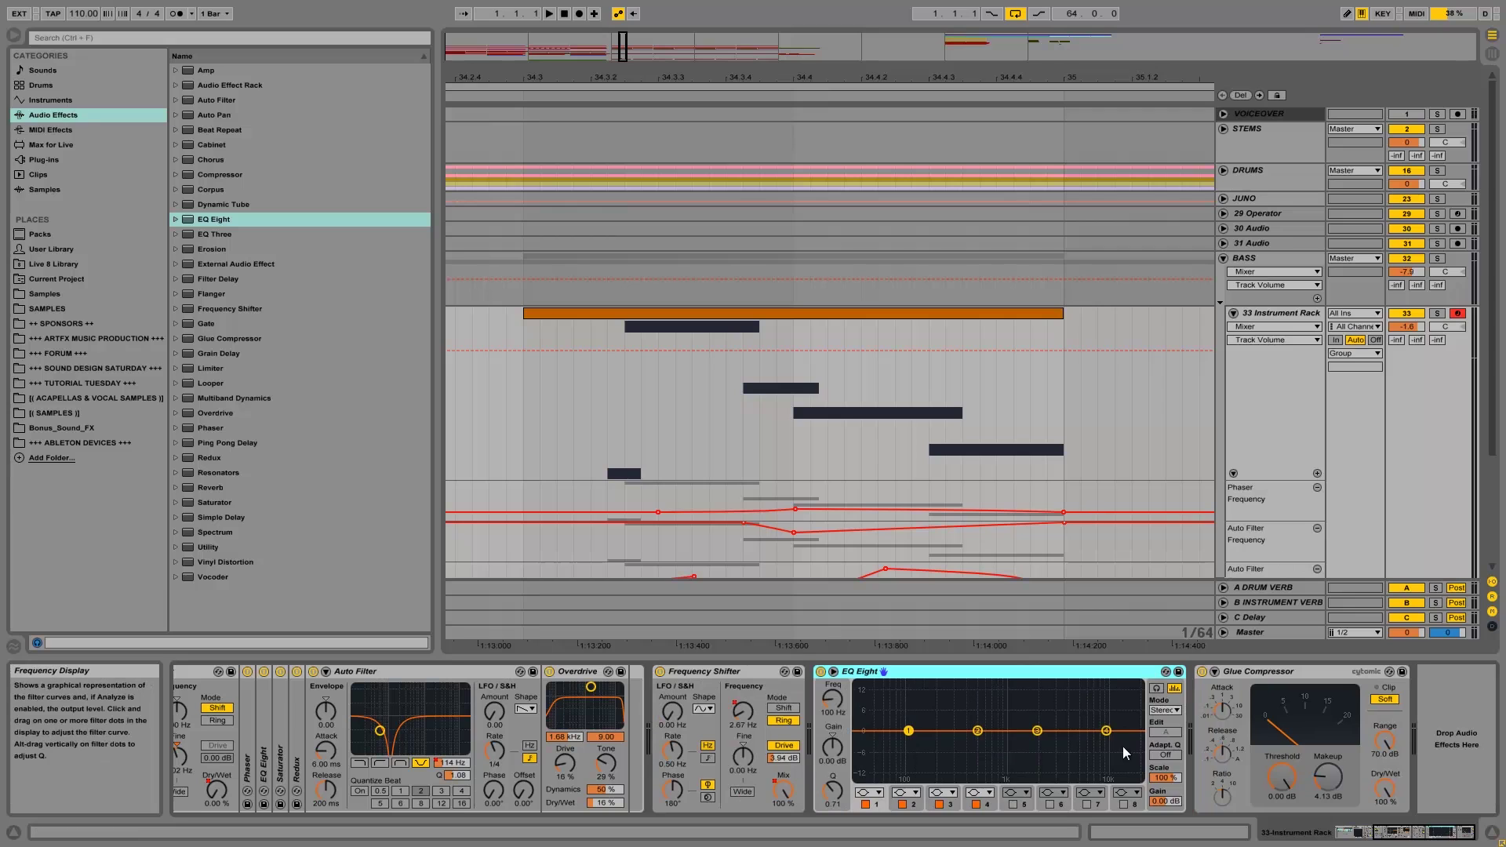
# Step: Cut the EQ Eight's band 4 to about -5.59 dB at 6.59 kHz while auditioning the bass from 34.3
pyautogui.click(1106, 731)
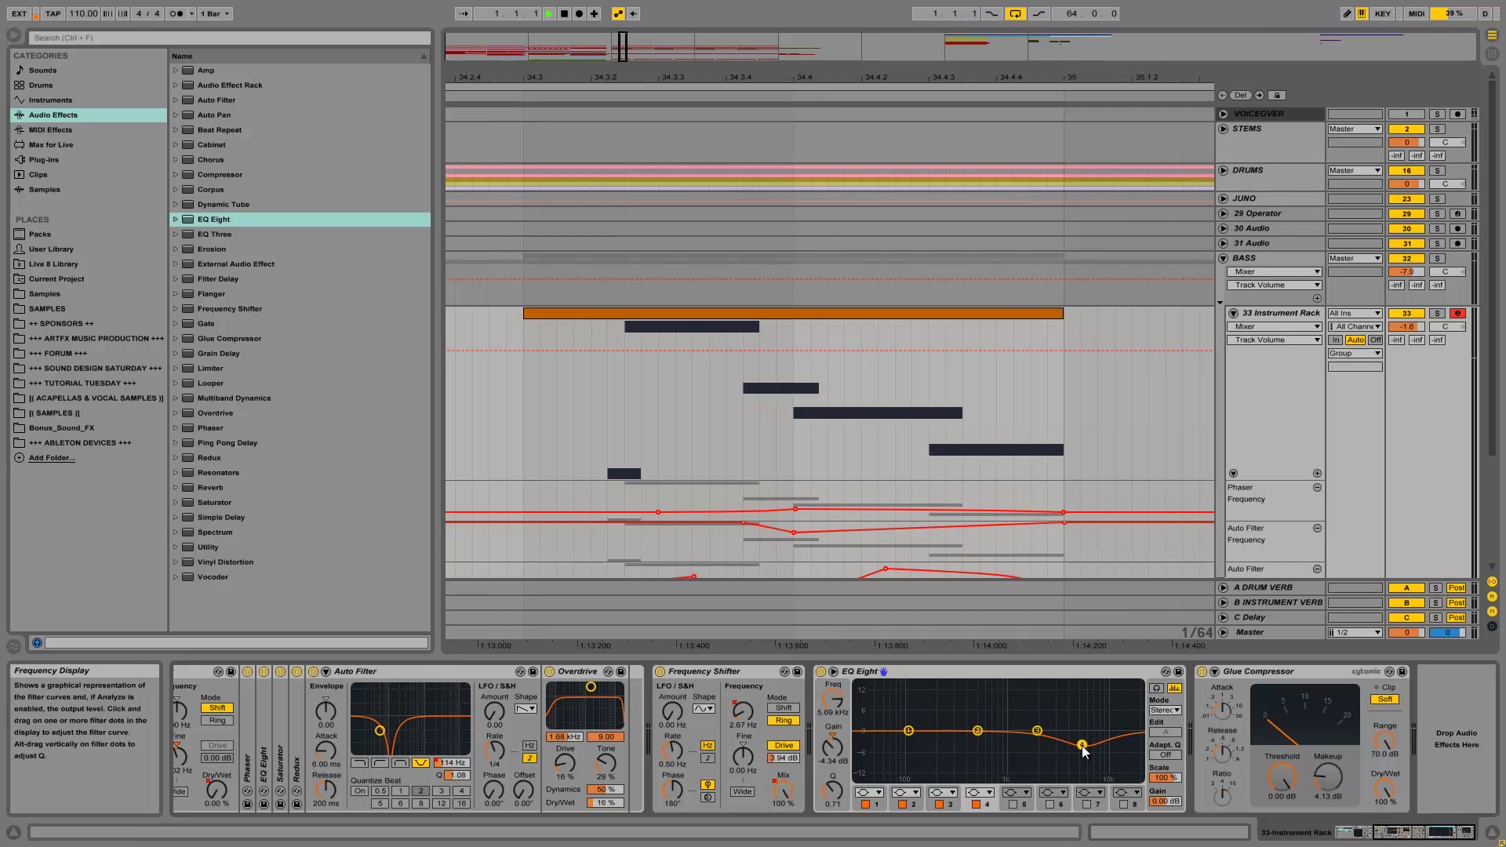
pyautogui.click(518, 336)
pyautogui.press('space')
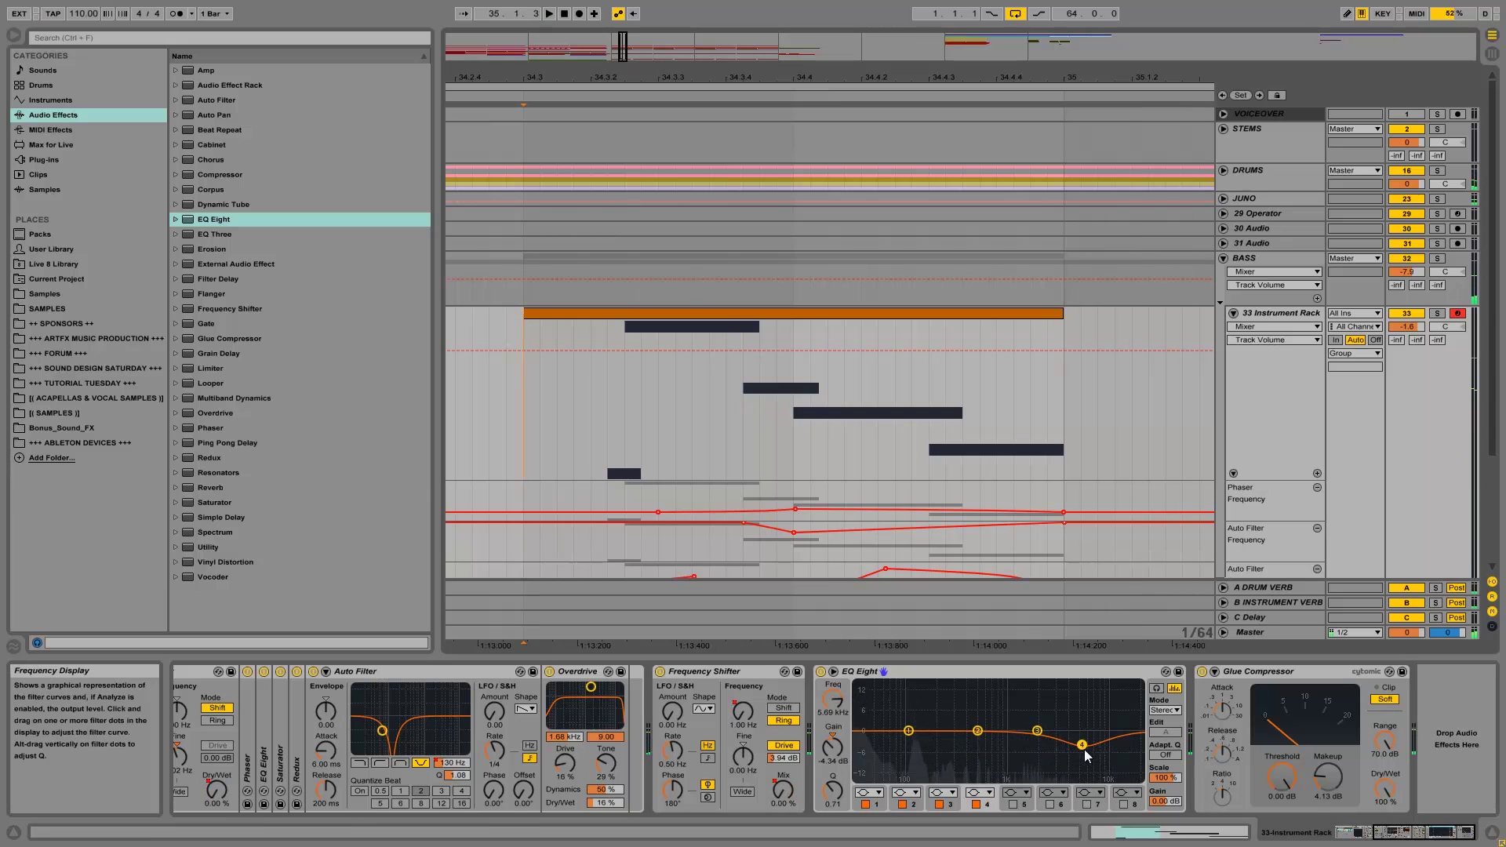
pyautogui.moveTo(1084, 750); pyautogui.dragTo(1090, 759)
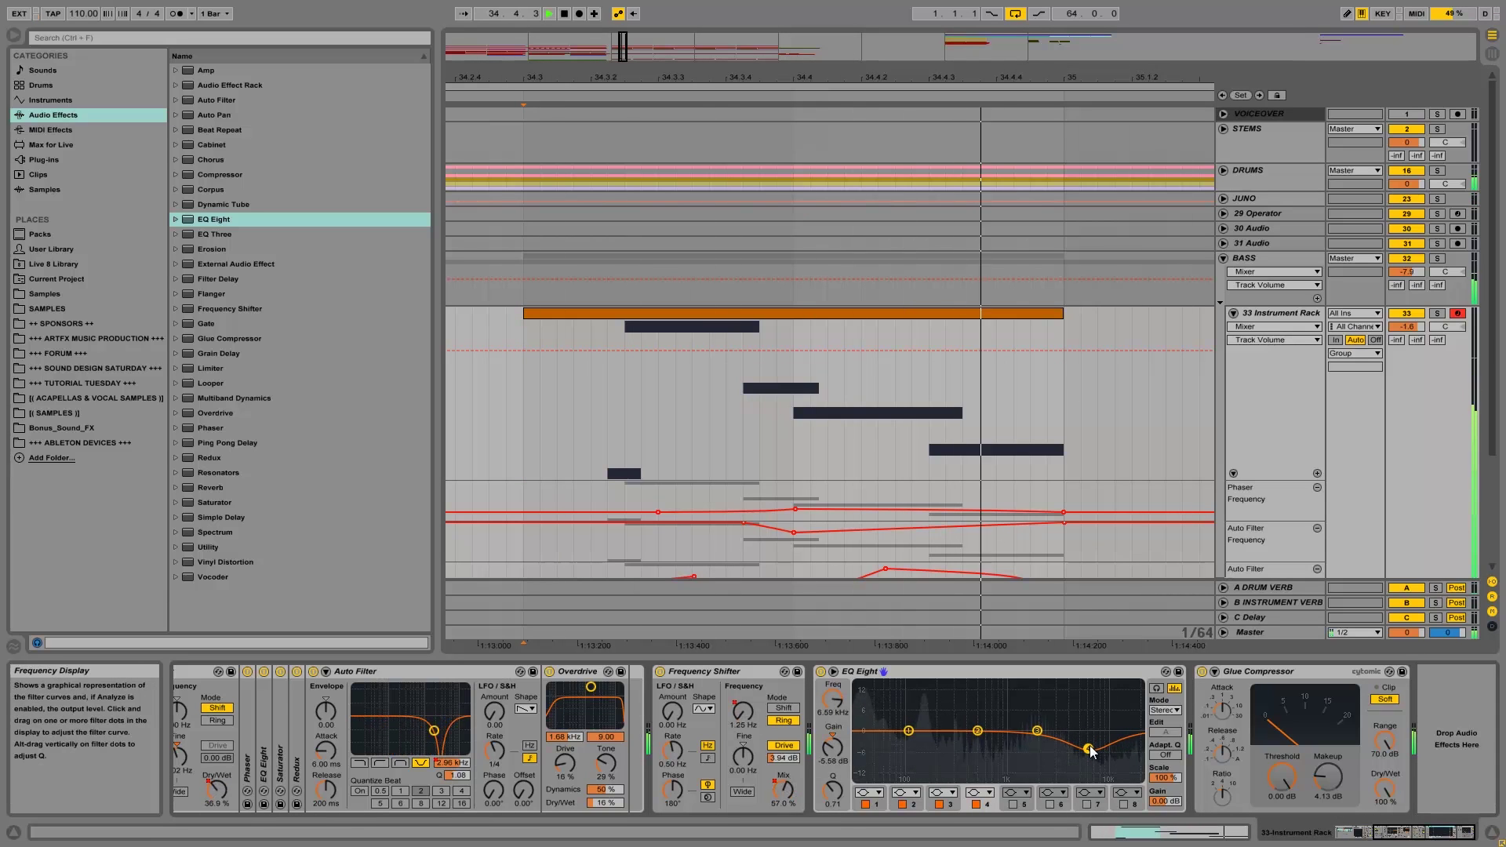
pyautogui.press('space')
# Step: Try shortening the bass clip to end at 34.4.3, audition it, and undo the trim
pyautogui.moveTo(1064, 317); pyautogui.dragTo(933, 336)
pyautogui.press('space')
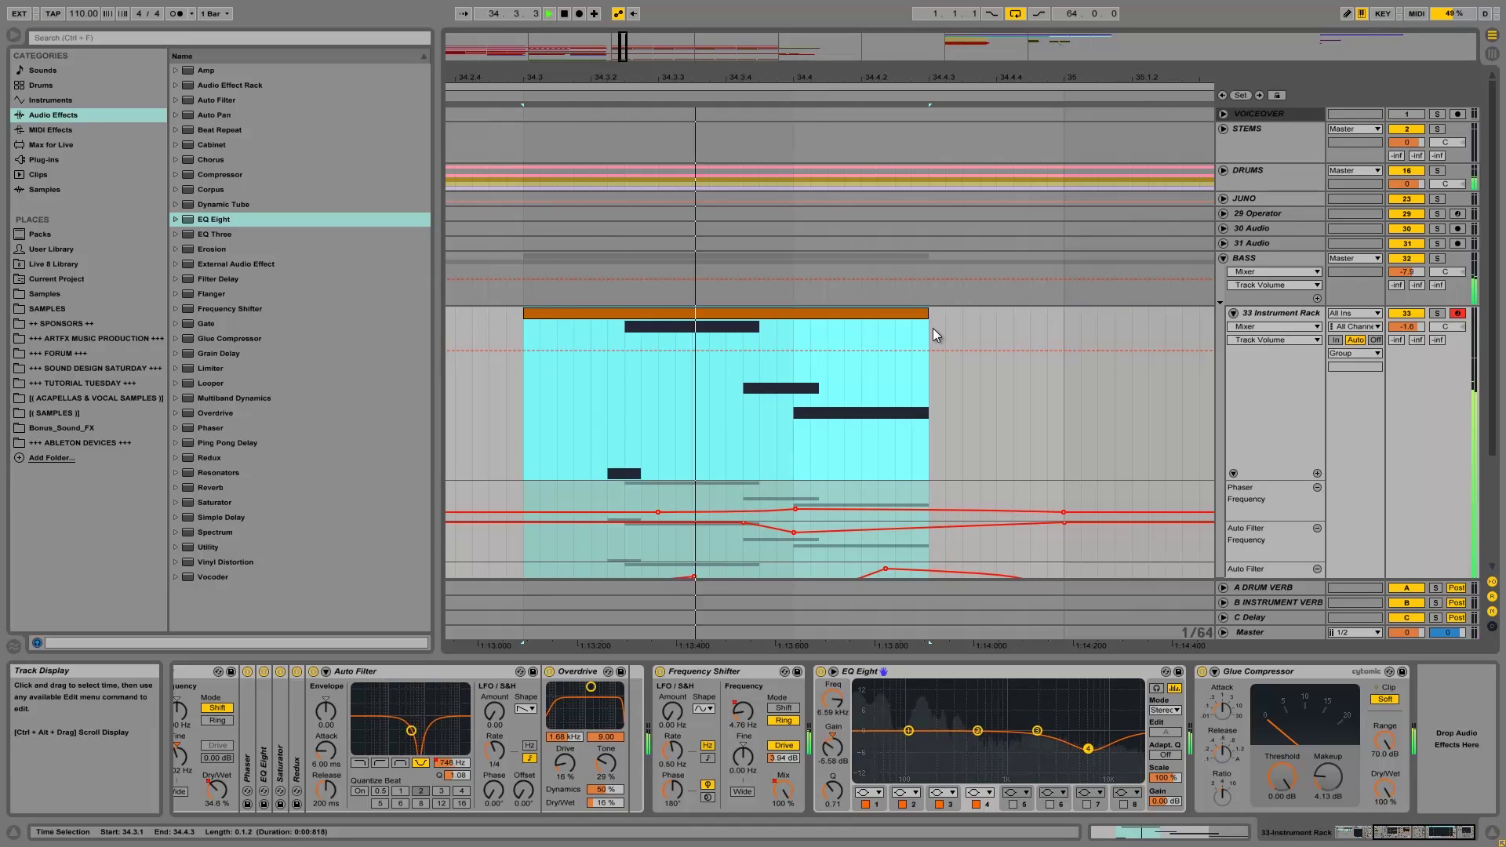
pyautogui.press('space')
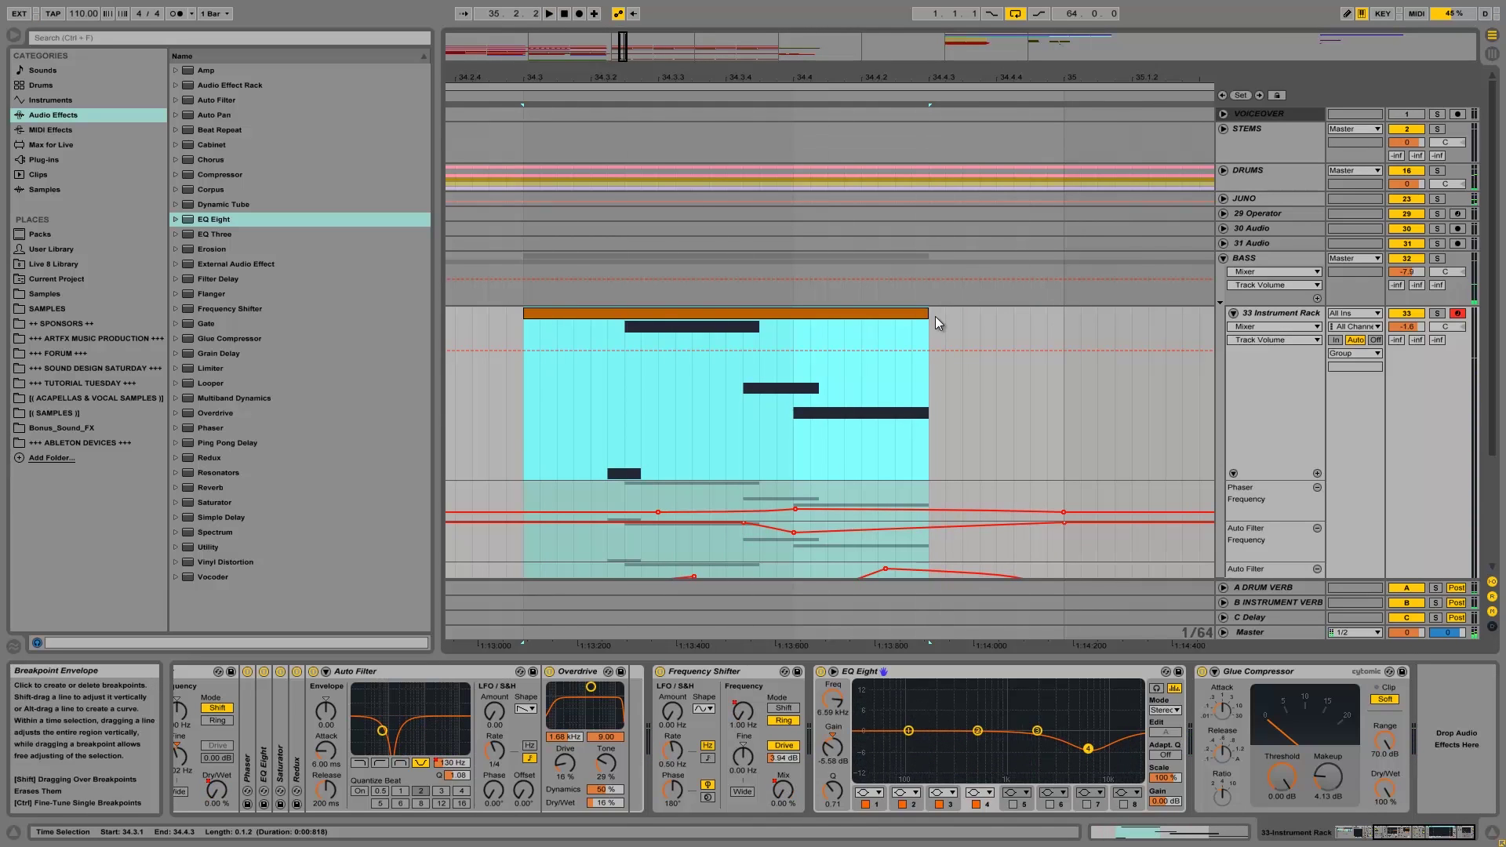
pyautogui.hotkey('ctrl', 'z')
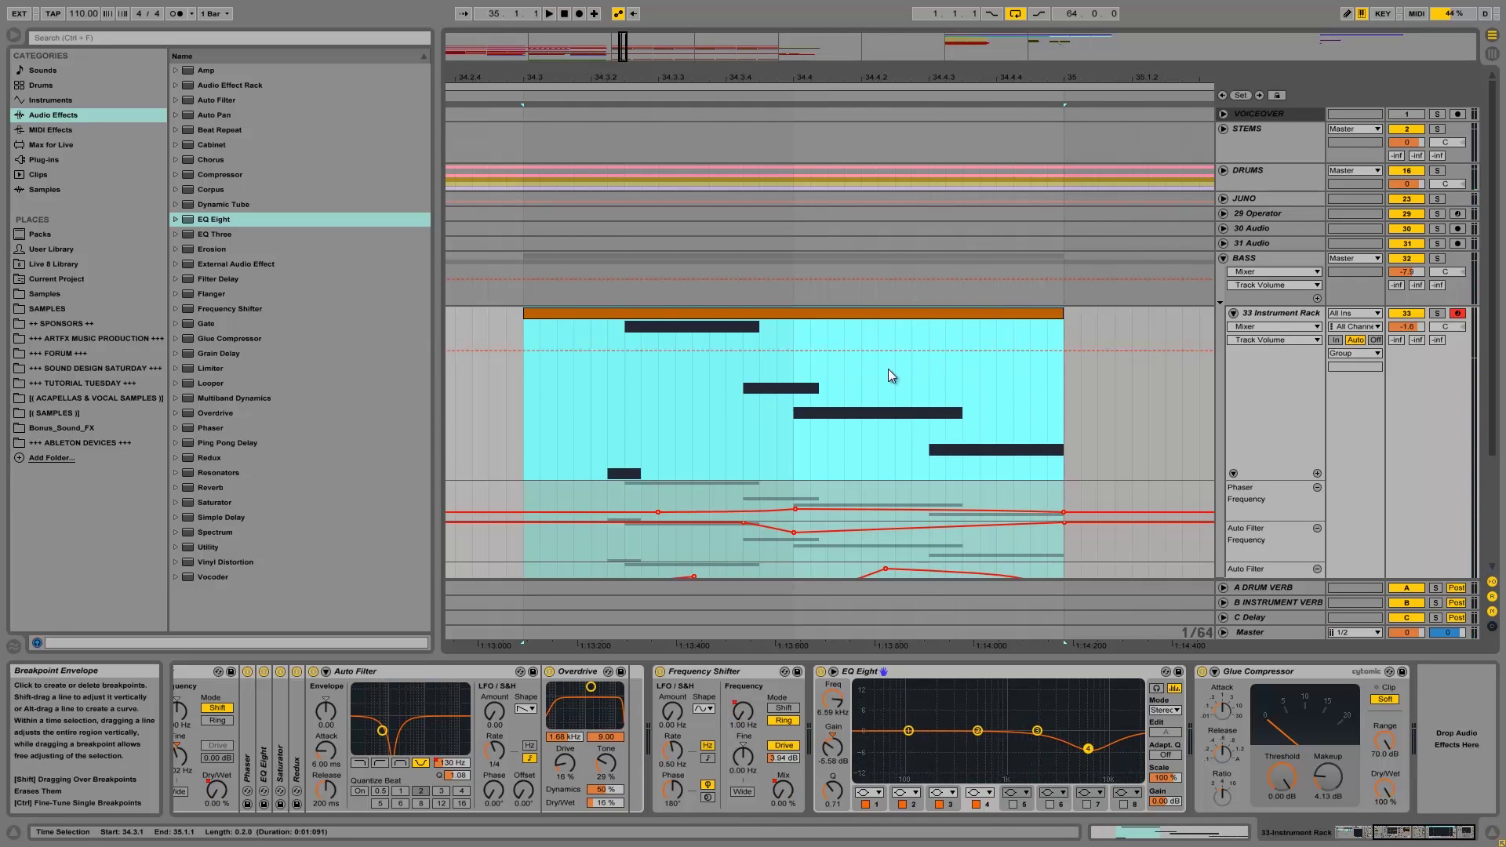
# Step: Move the bass clip's last note up to F2 and audition the phrase in context from 34.3
pyautogui.doubleClick(939, 316)
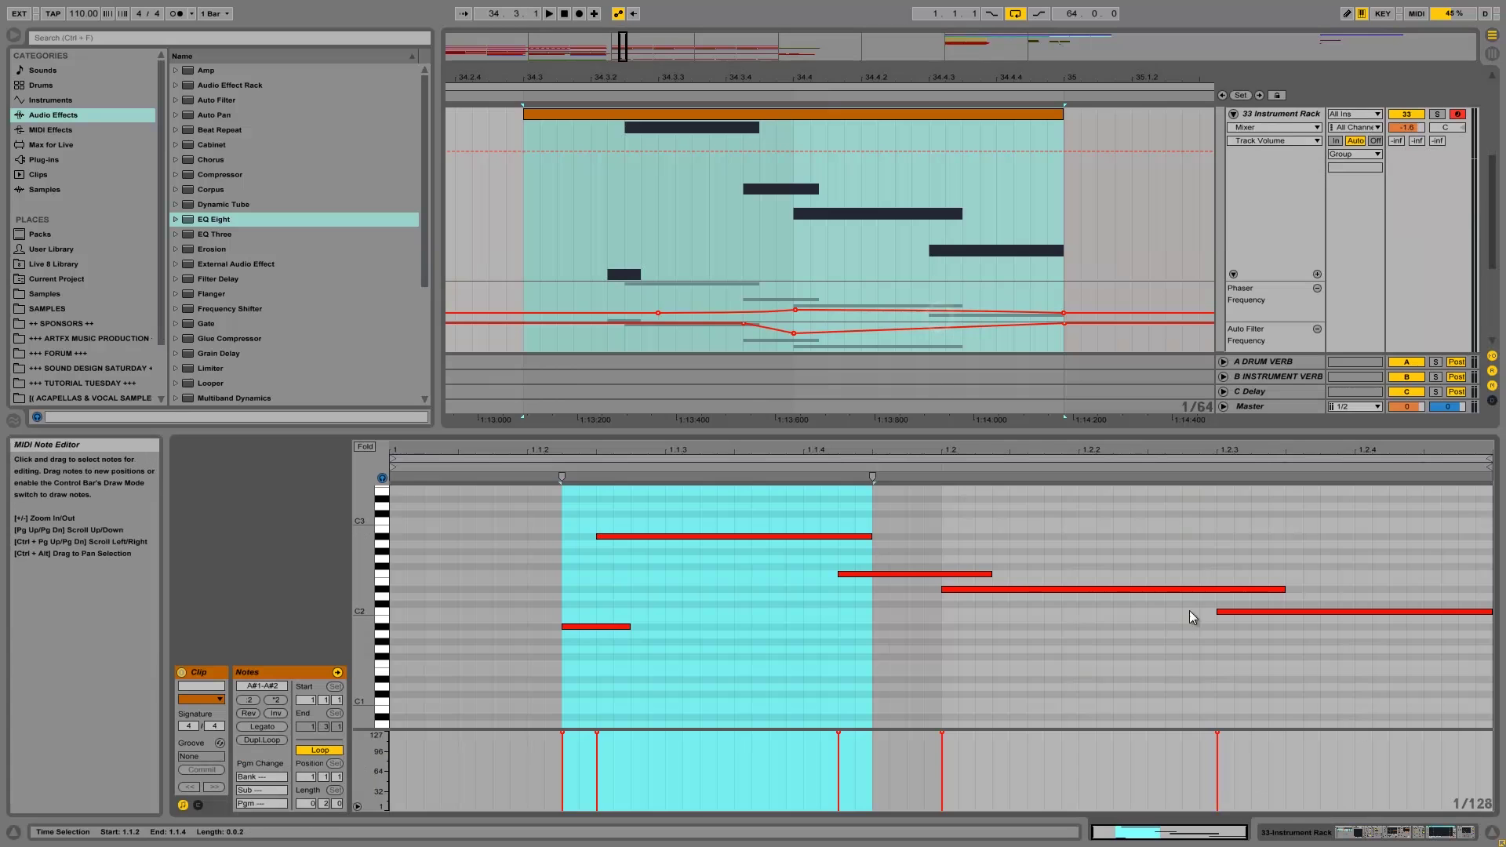
pyautogui.moveTo(1227, 614); pyautogui.dragTo(1233, 581)
pyautogui.press('space')
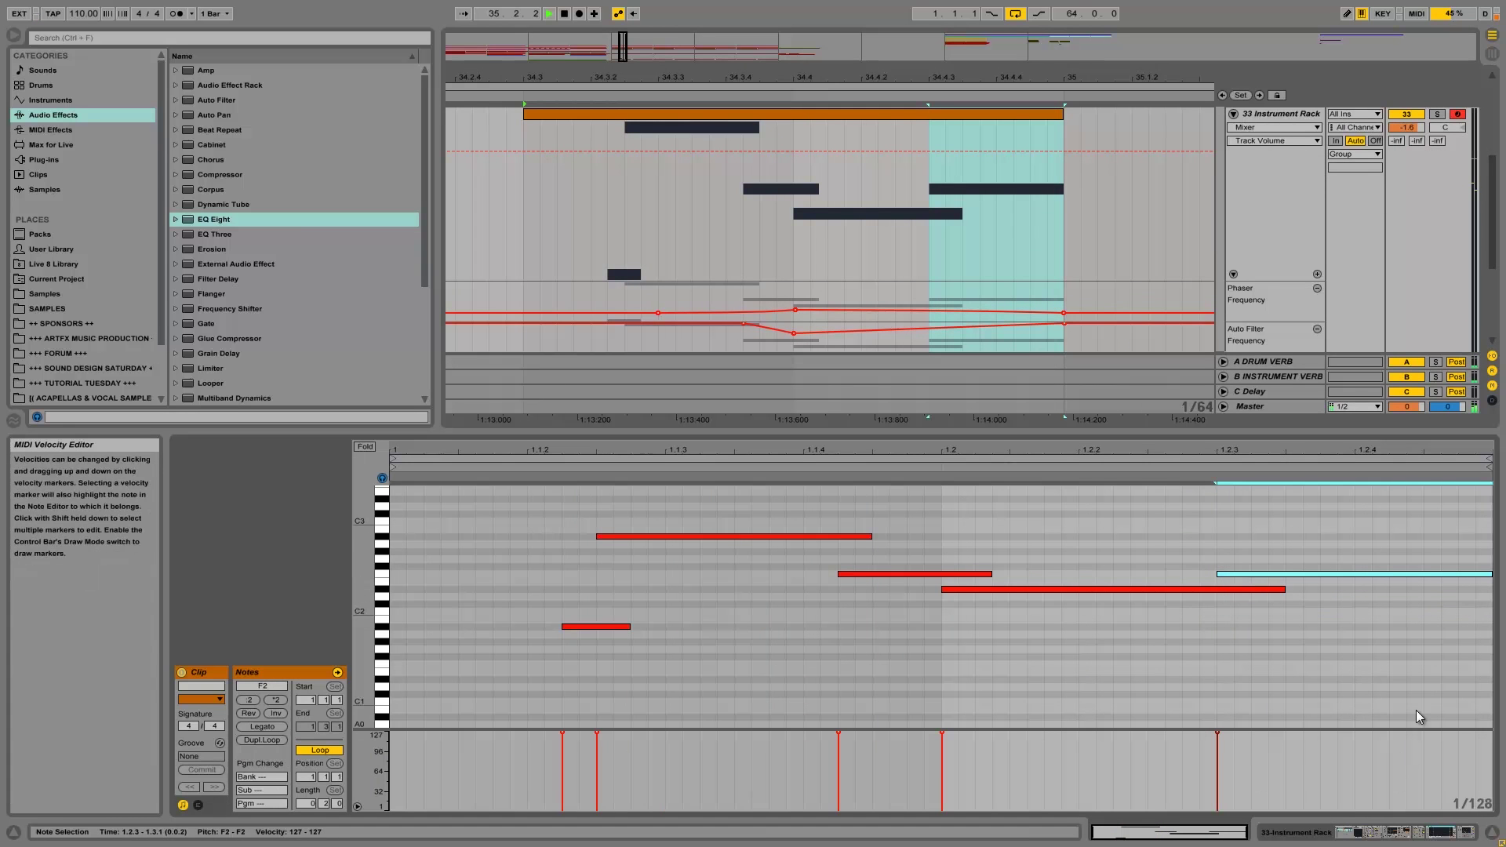
pyautogui.press('space')
pyautogui.click(1389, 827)
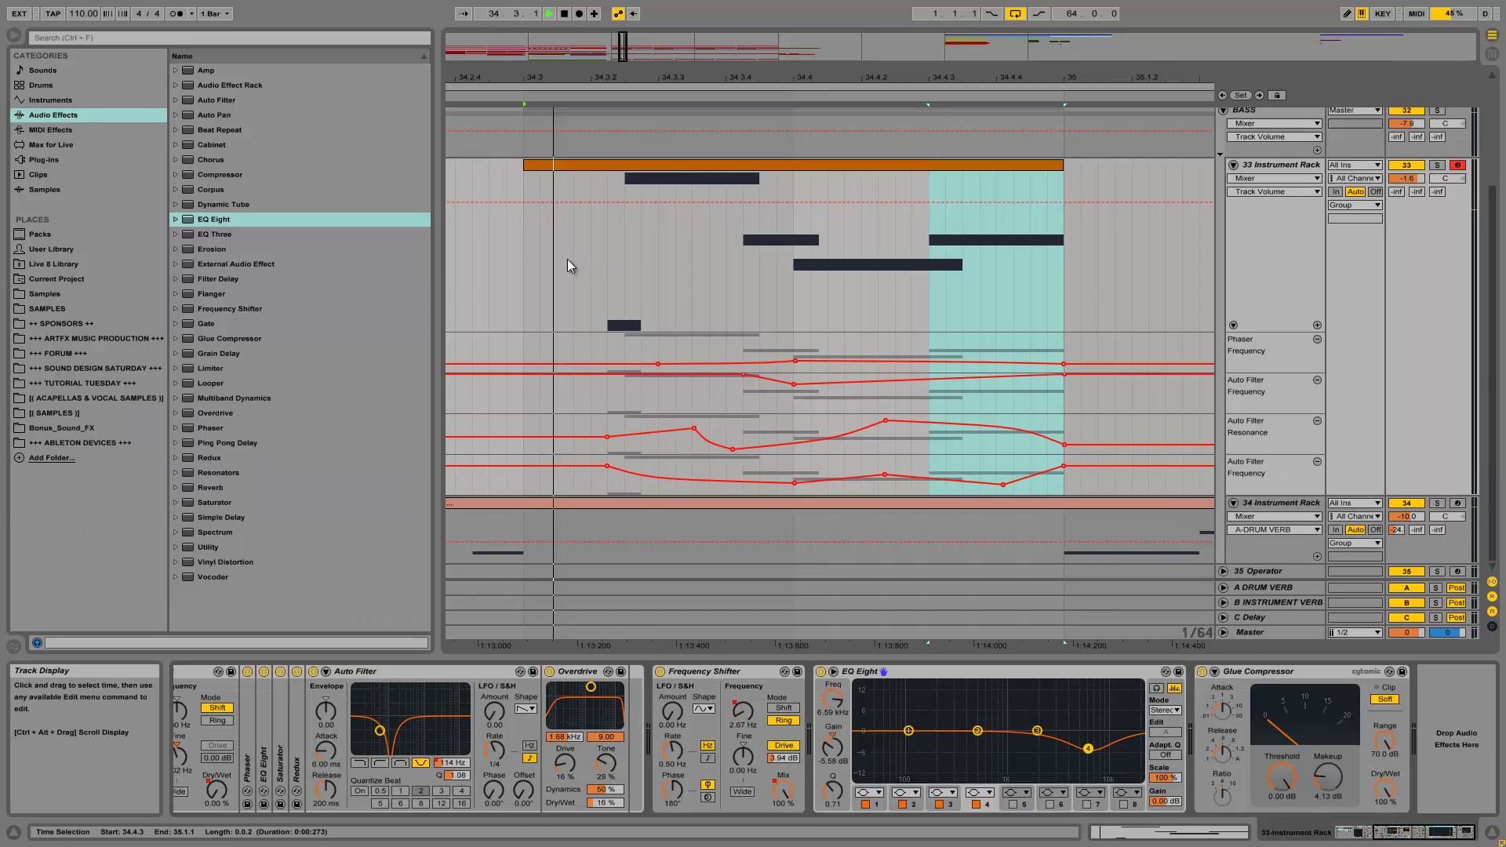
pyautogui.press('space')
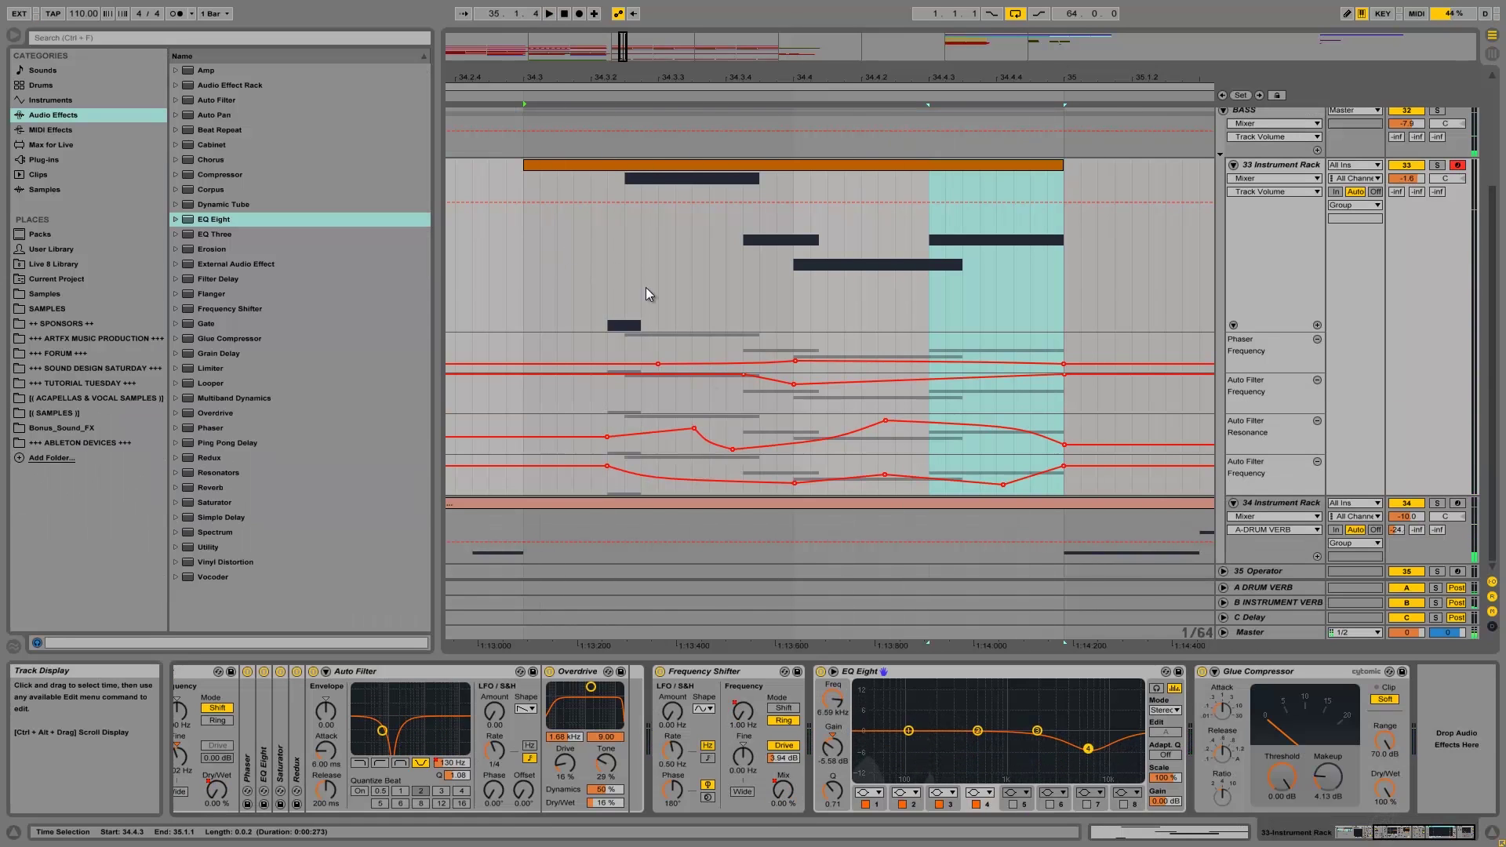
pyautogui.moveTo(560, 71); pyautogui.dragTo(600, 88)
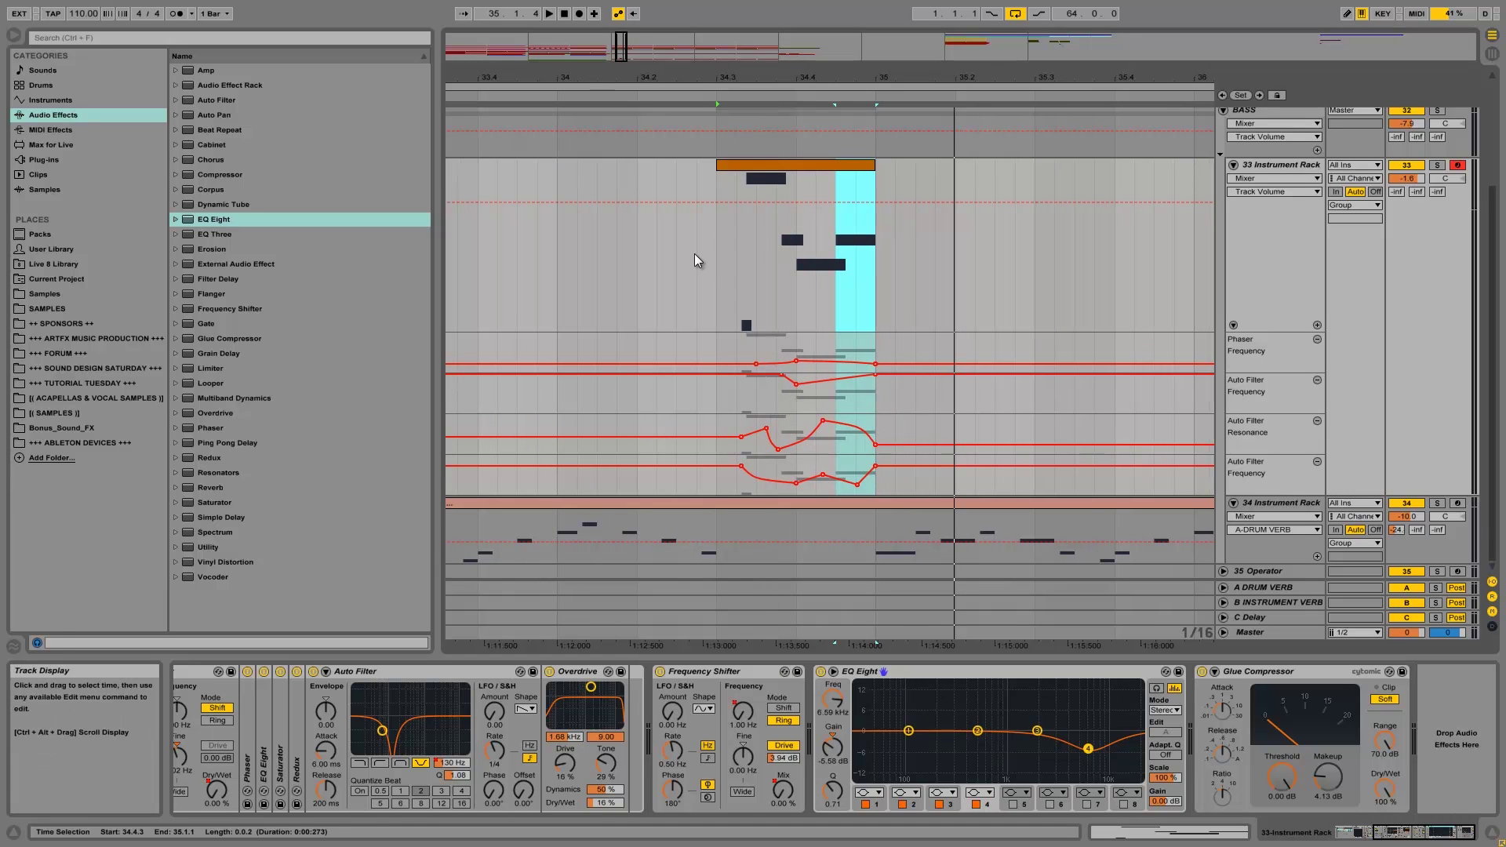
pyautogui.click(698, 257)
pyautogui.click(716, 251)
pyautogui.press('space')
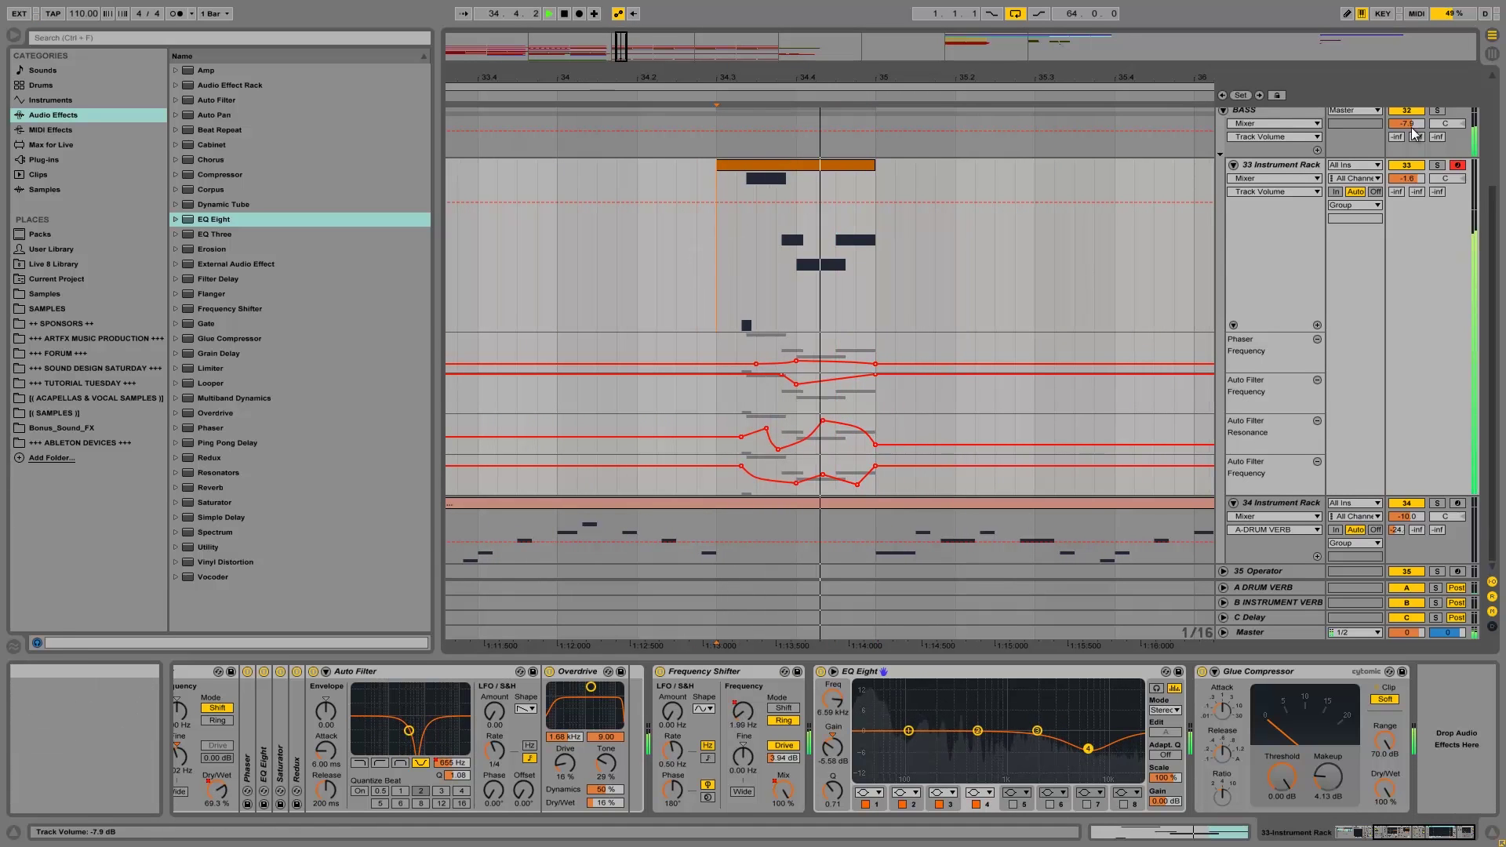
pyautogui.press('space')
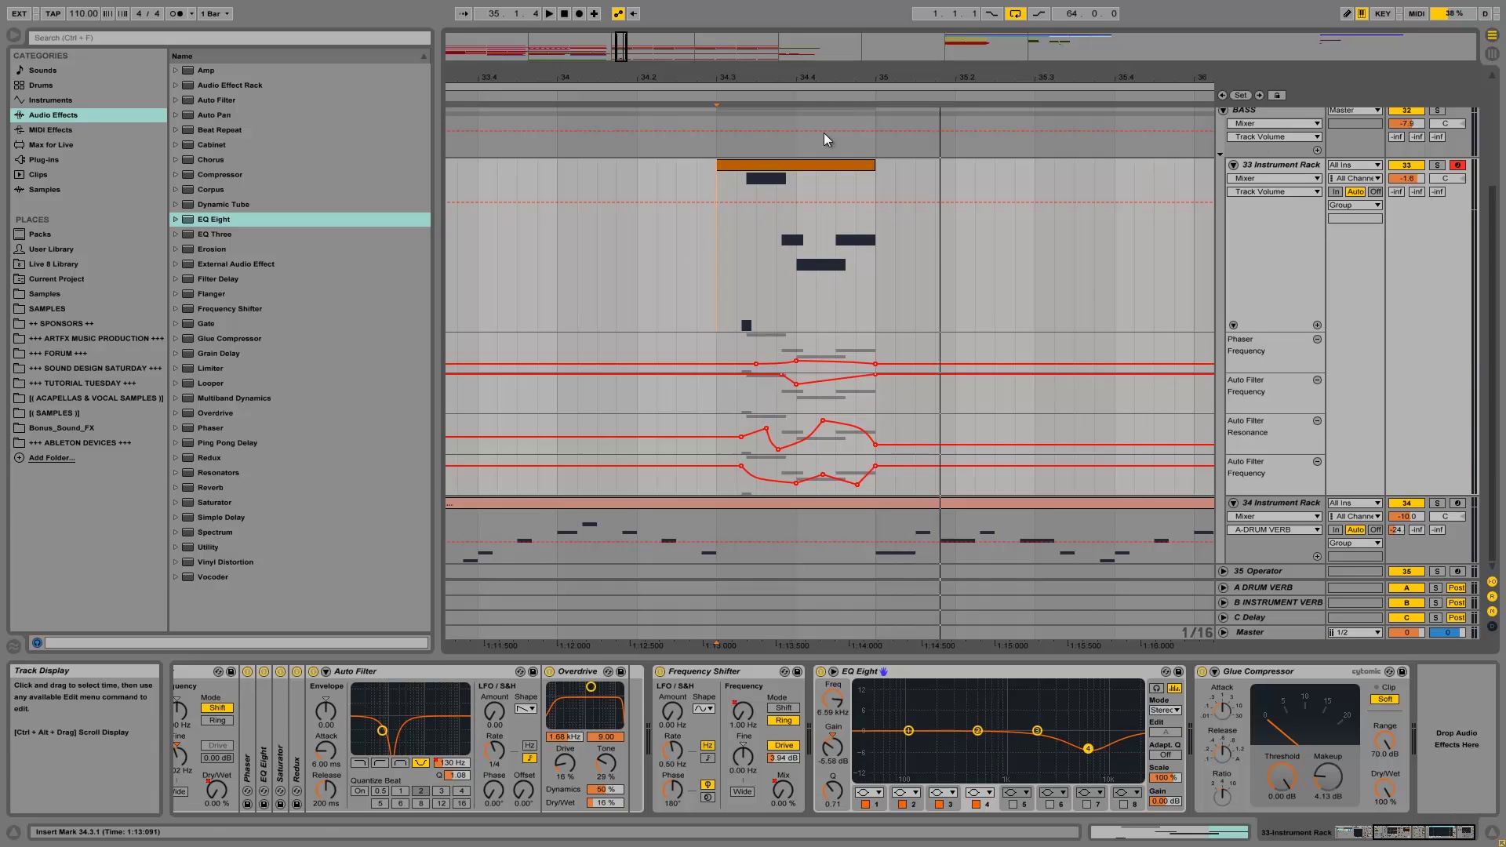
# Step: Balance the rack's two Massive chains by auditioning and setting the first to -6.2 dB and the second to -11.2 dB
pyautogui.click(797, 165)
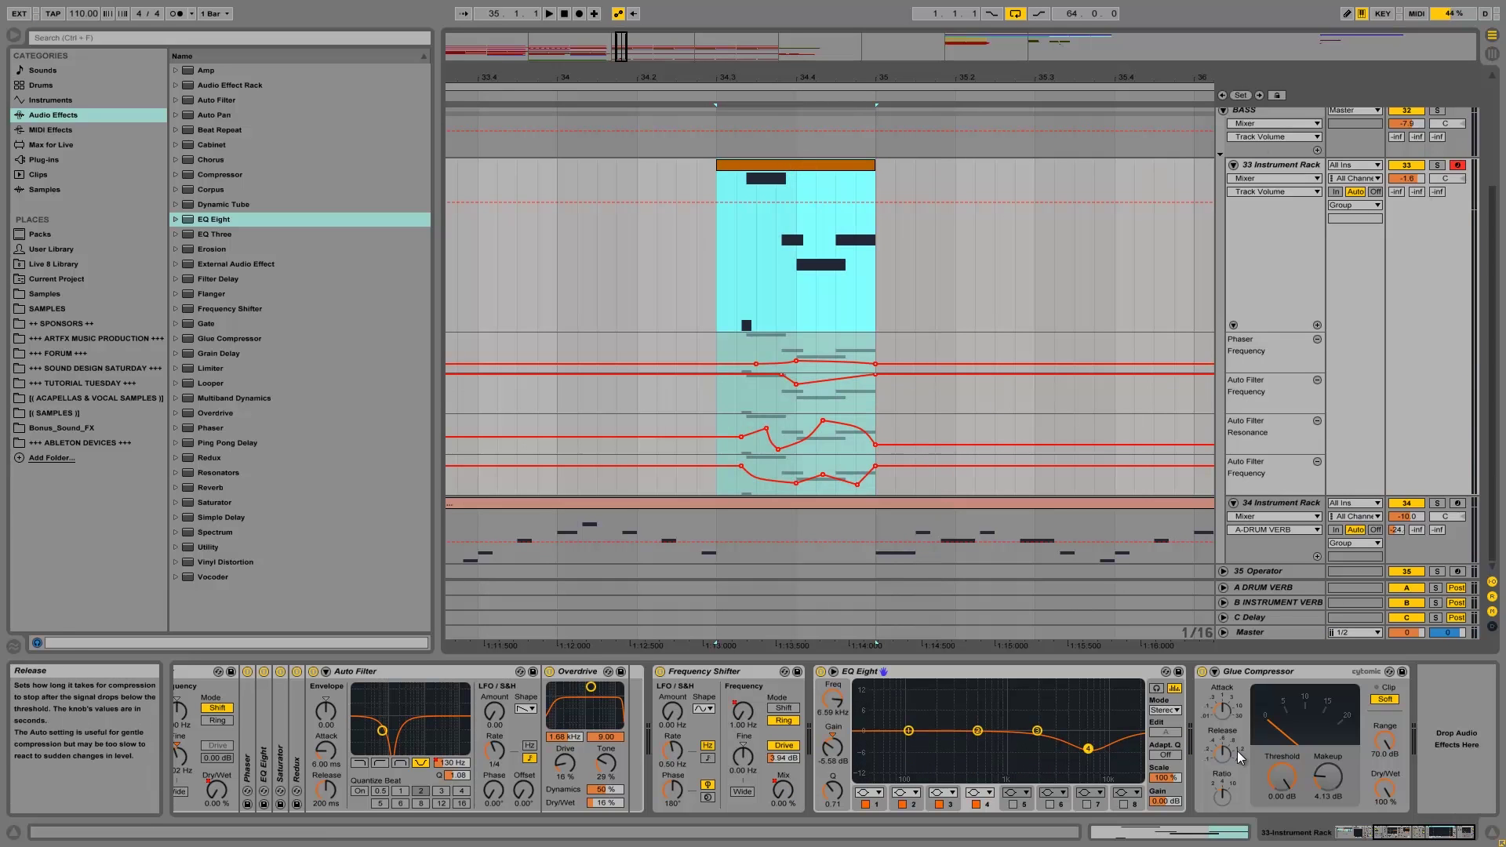
pyautogui.moveTo(1433, 839); pyautogui.dragTo(1371, 839)
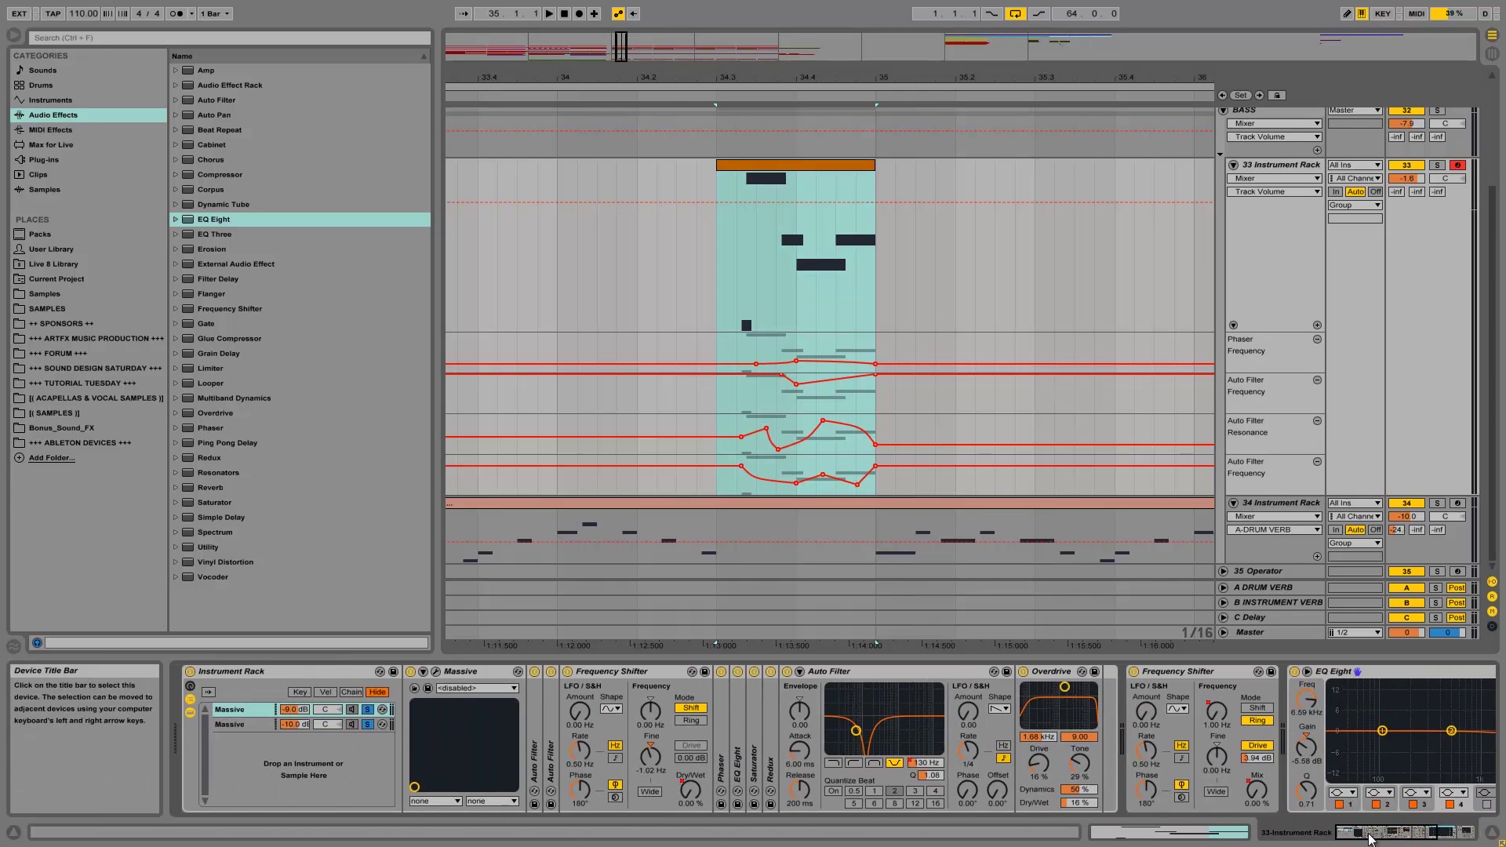
pyautogui.click(296, 710)
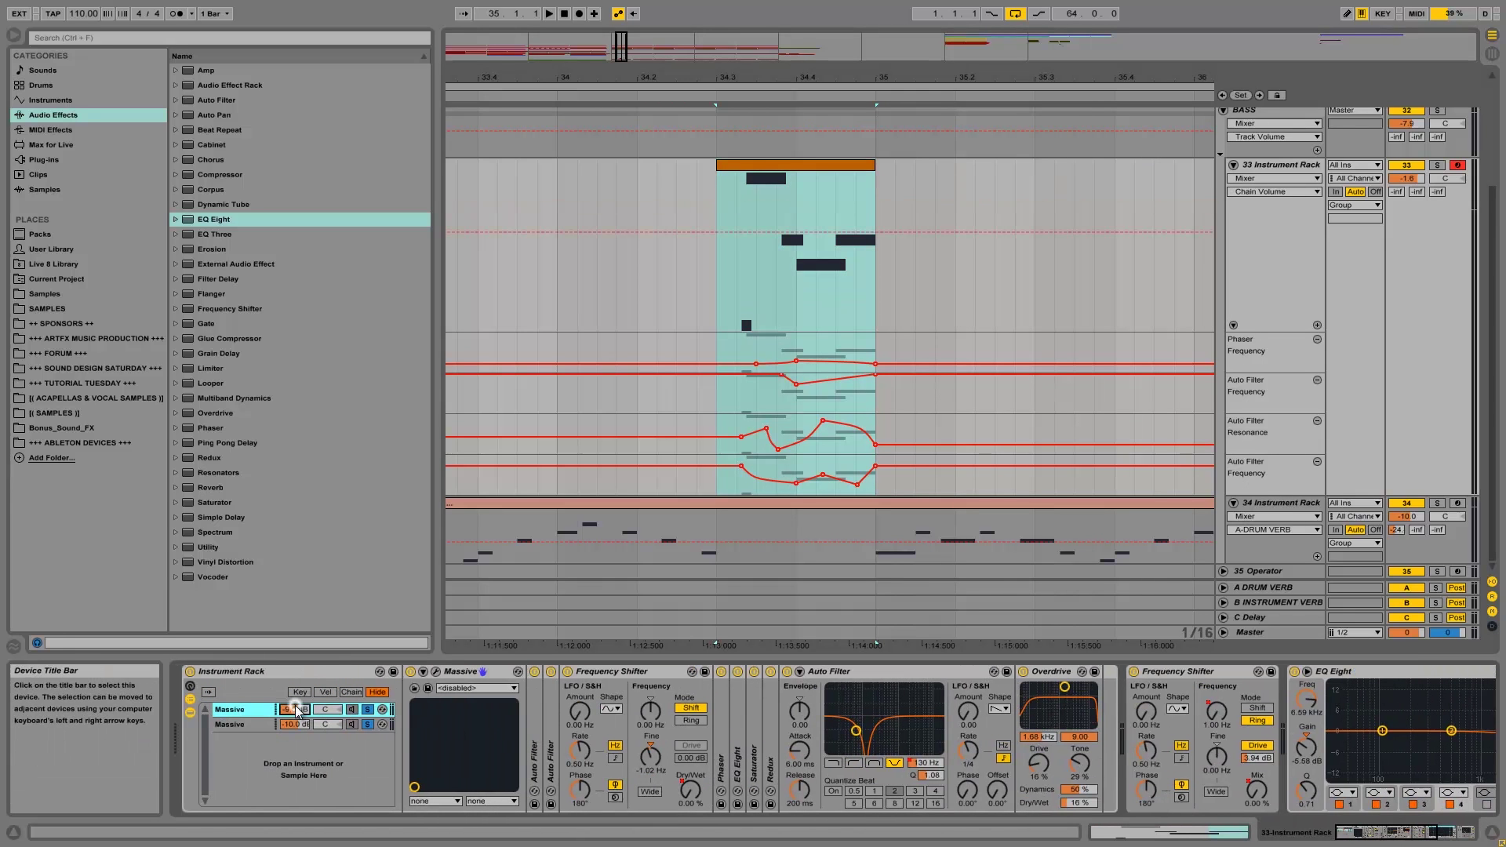
pyautogui.click(294, 725)
pyautogui.moveTo(294, 725); pyautogui.dragTo(297, 731)
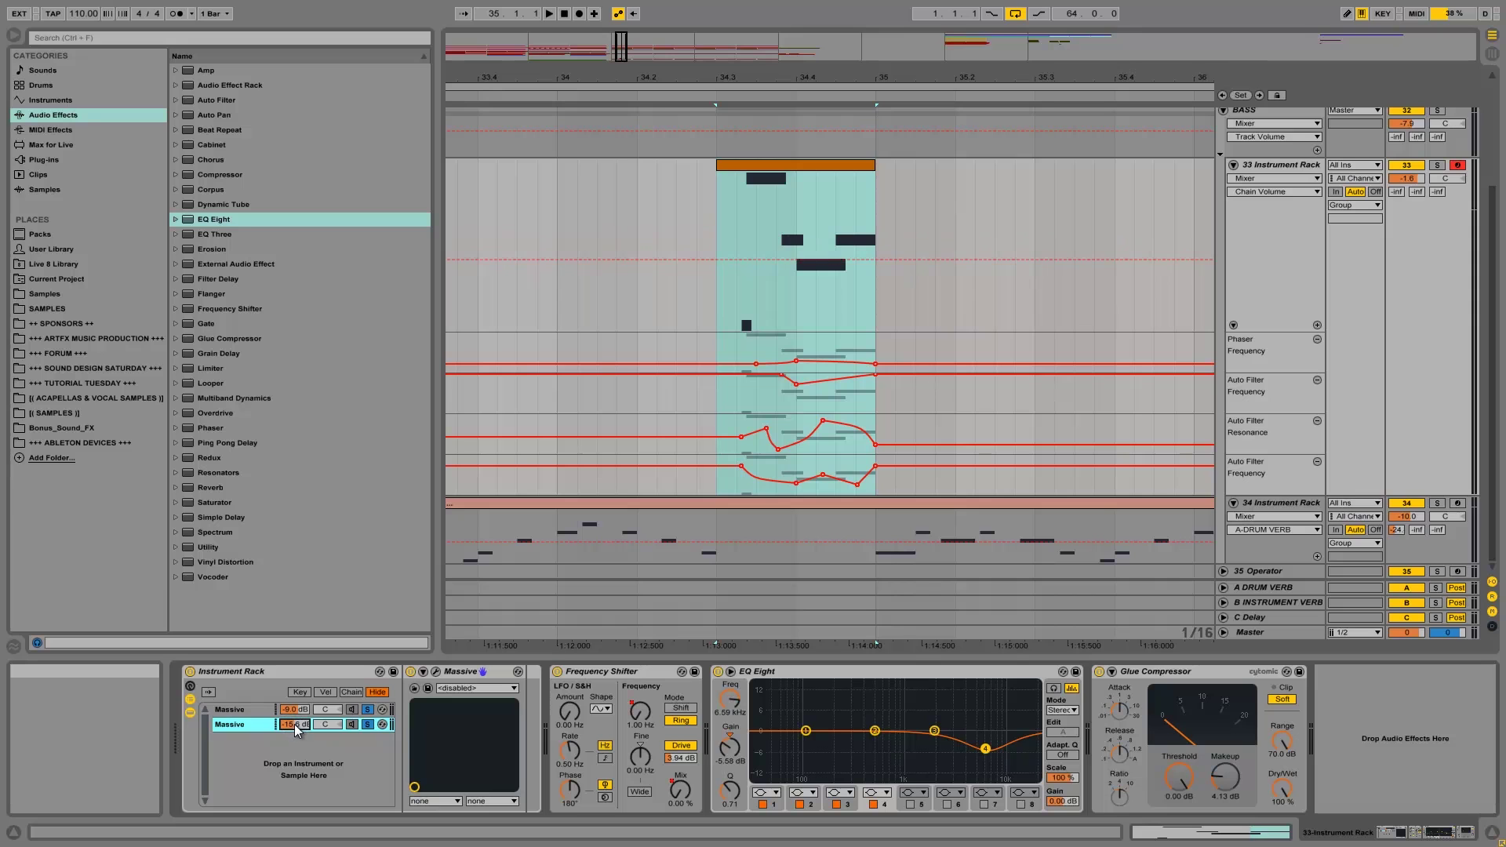
pyautogui.press('space')
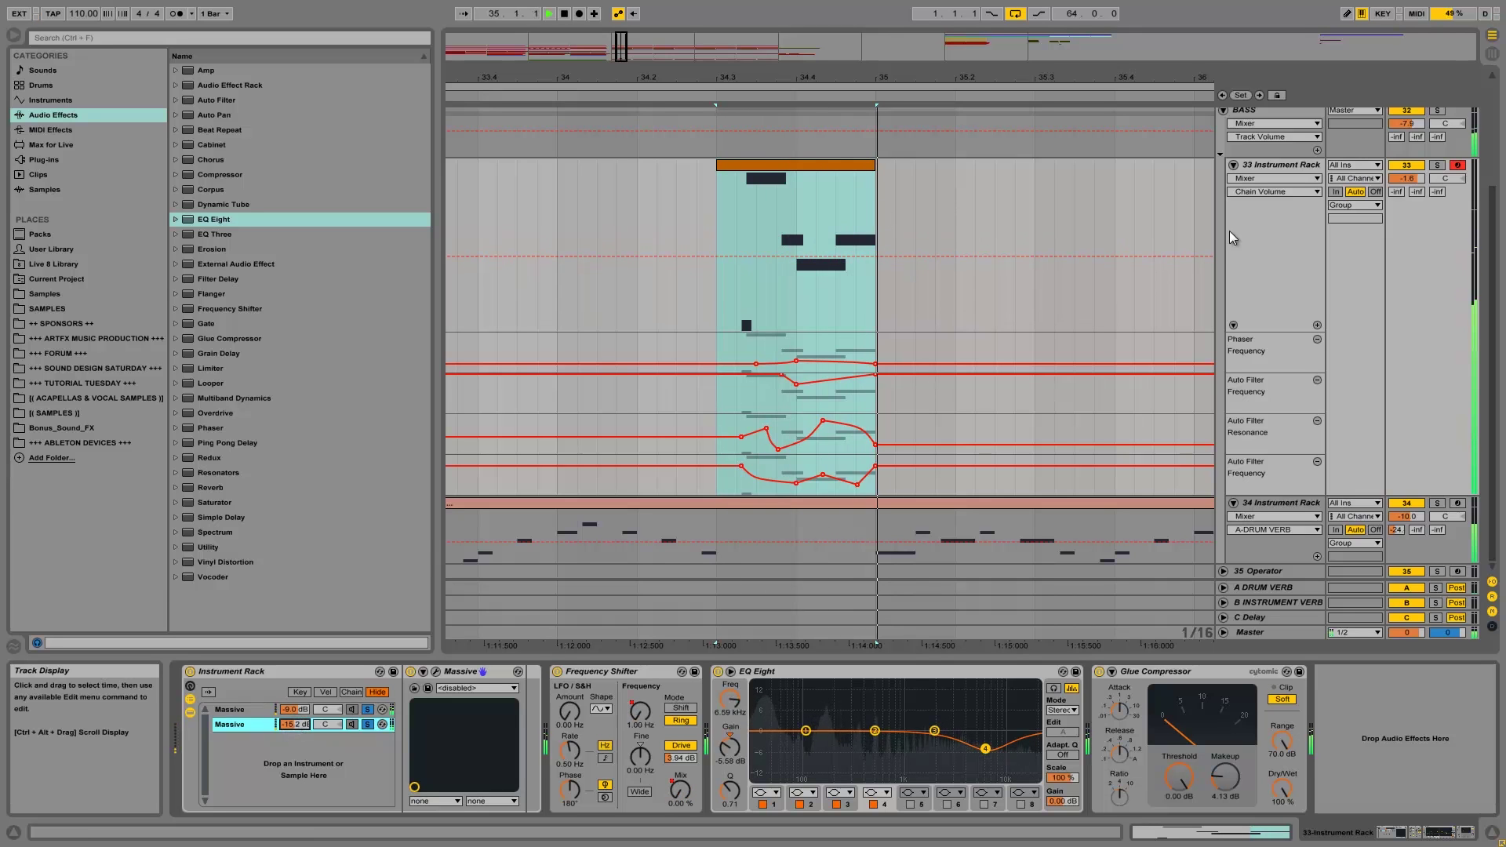
pyautogui.press('space')
pyautogui.moveTo(304, 732); pyautogui.dragTo(308, 714)
pyautogui.press('space')
pyautogui.moveTo(308, 715); pyautogui.dragTo(307, 719)
pyautogui.press('space')
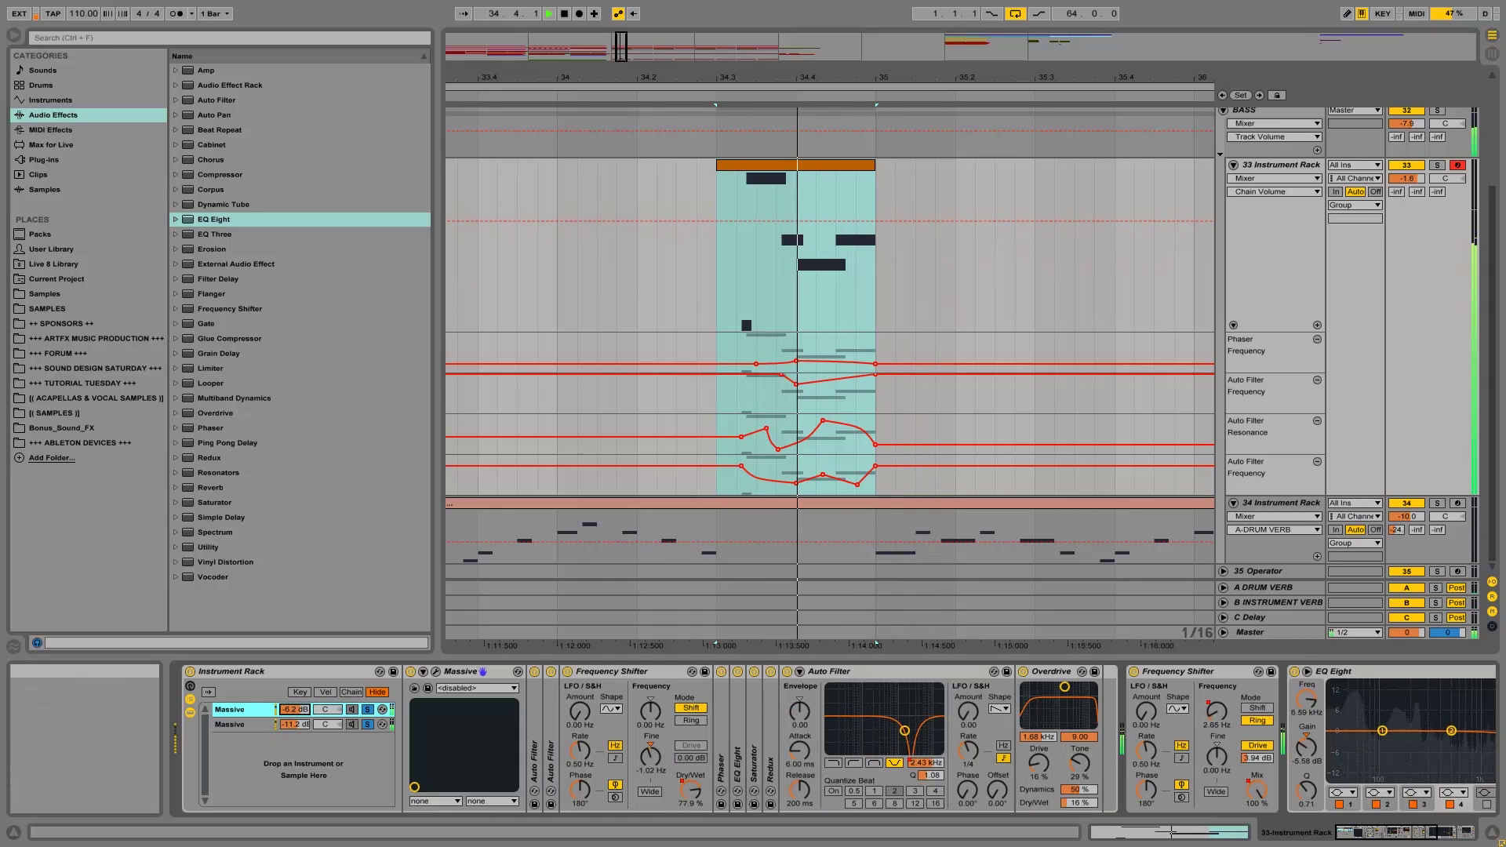
pyautogui.click(1384, 838)
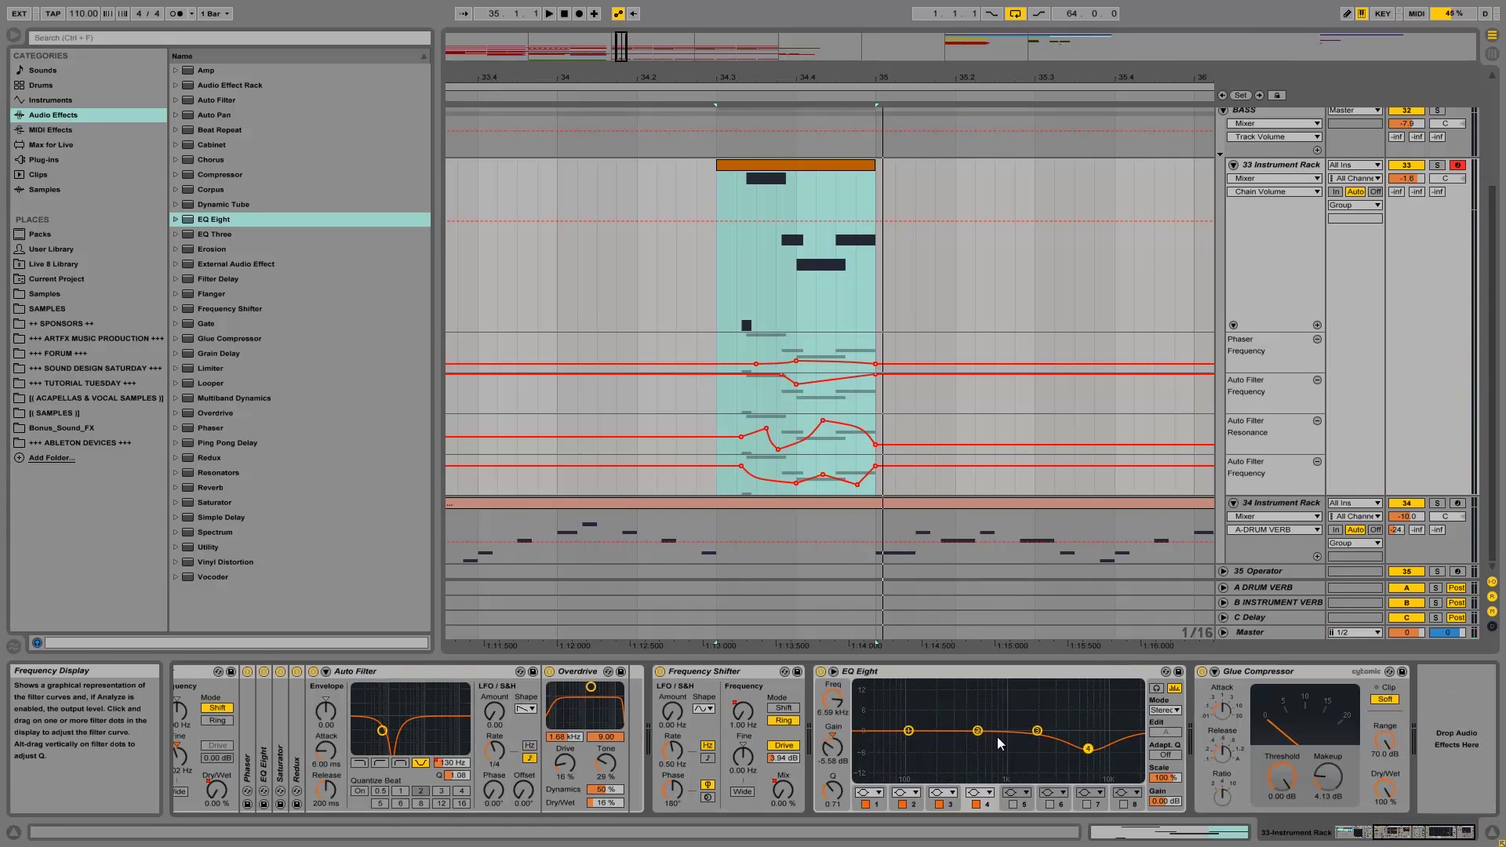
# Step: Insert an EQ Eight between the Overdrive and the last Frequency Shifter and set its band 1 to a low cut at 100 Hz
pyautogui.click(907, 730)
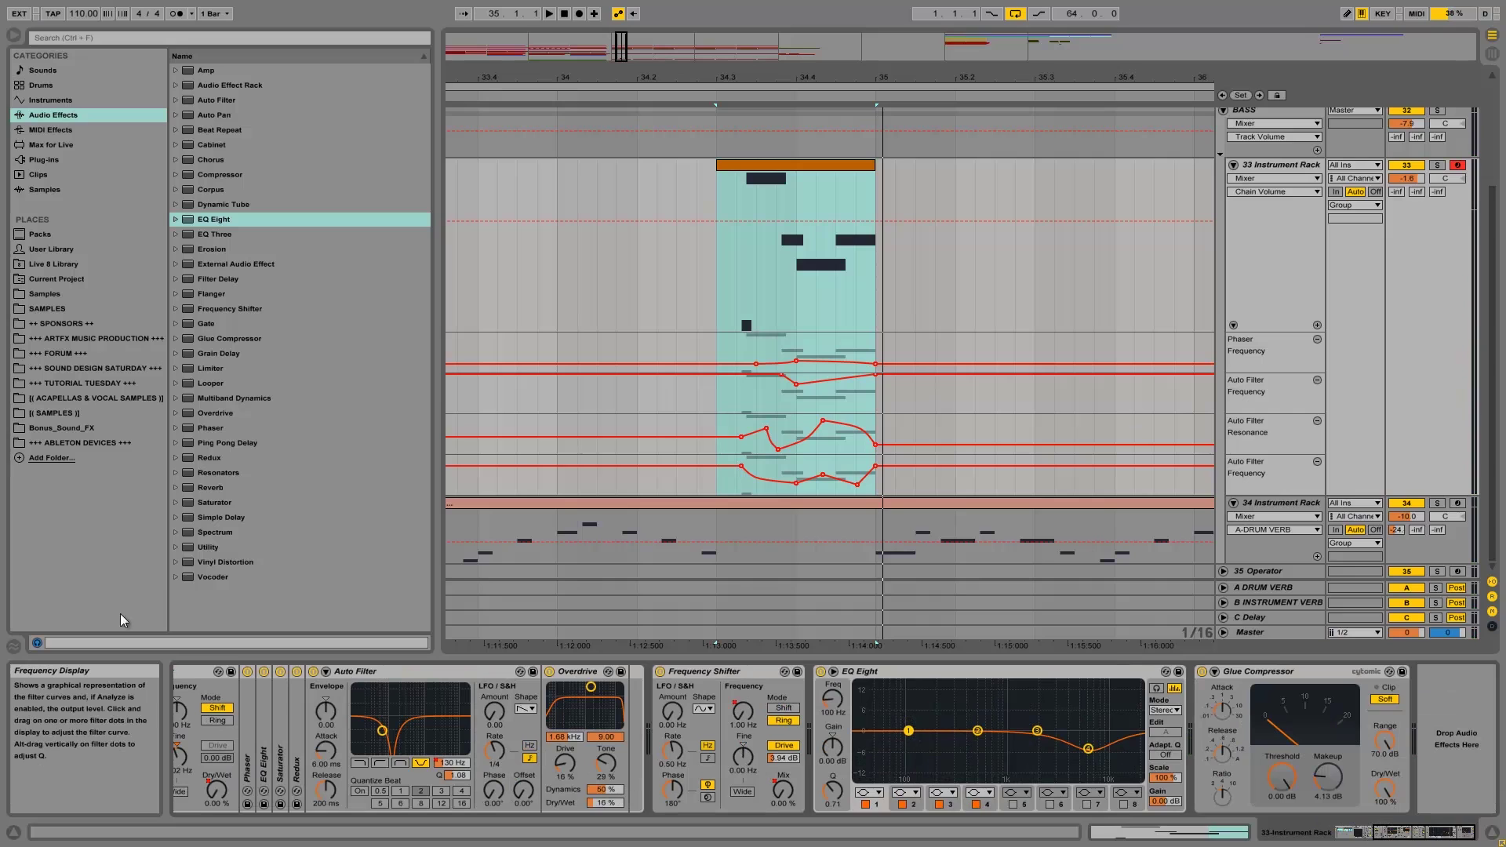
pyautogui.moveTo(211, 222); pyautogui.dragTo(625, 728)
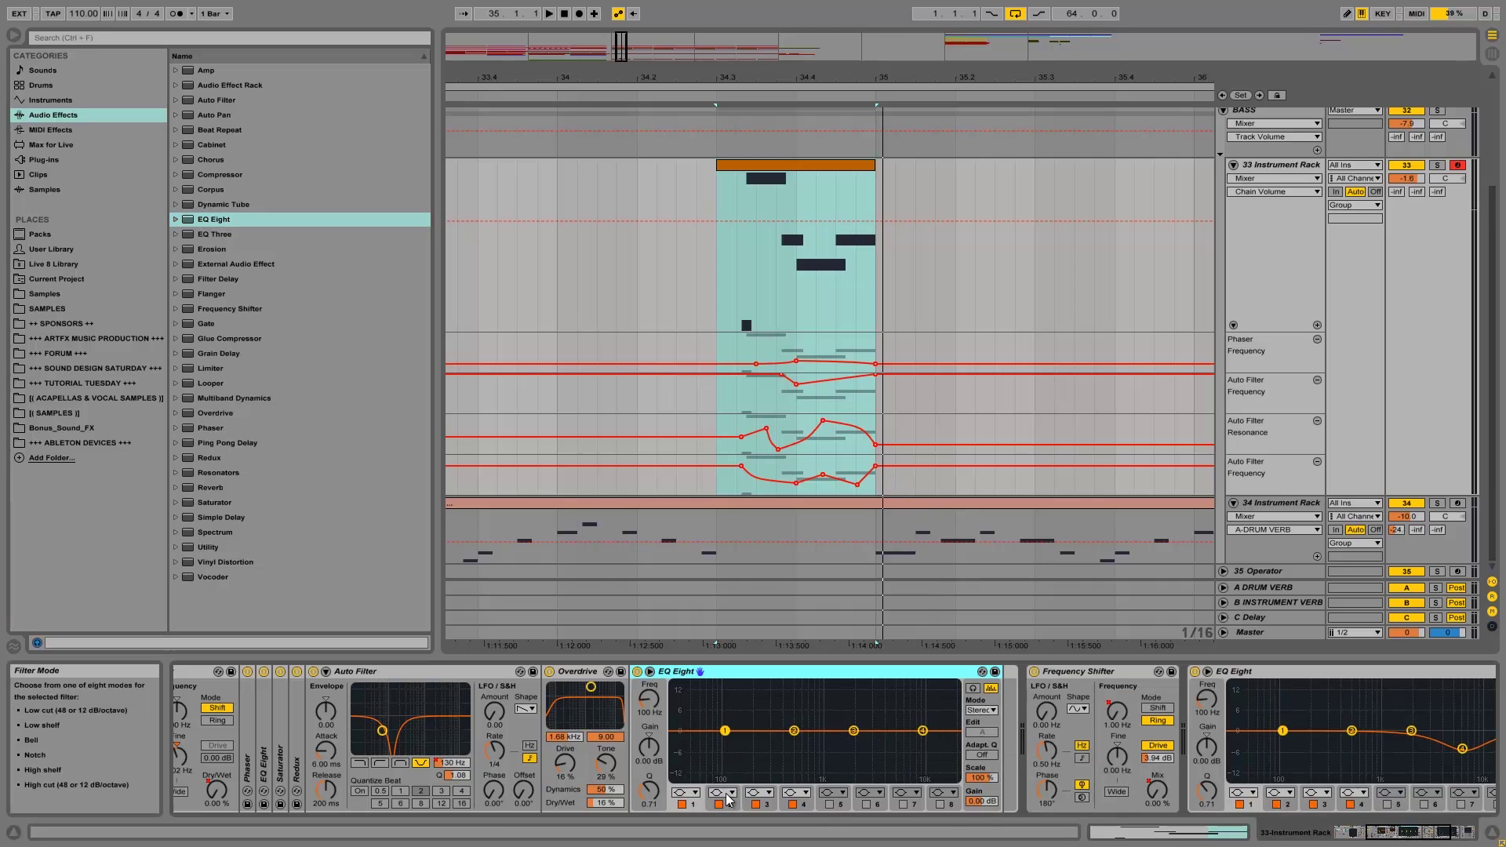
pyautogui.click(684, 792)
pyautogui.click(689, 712)
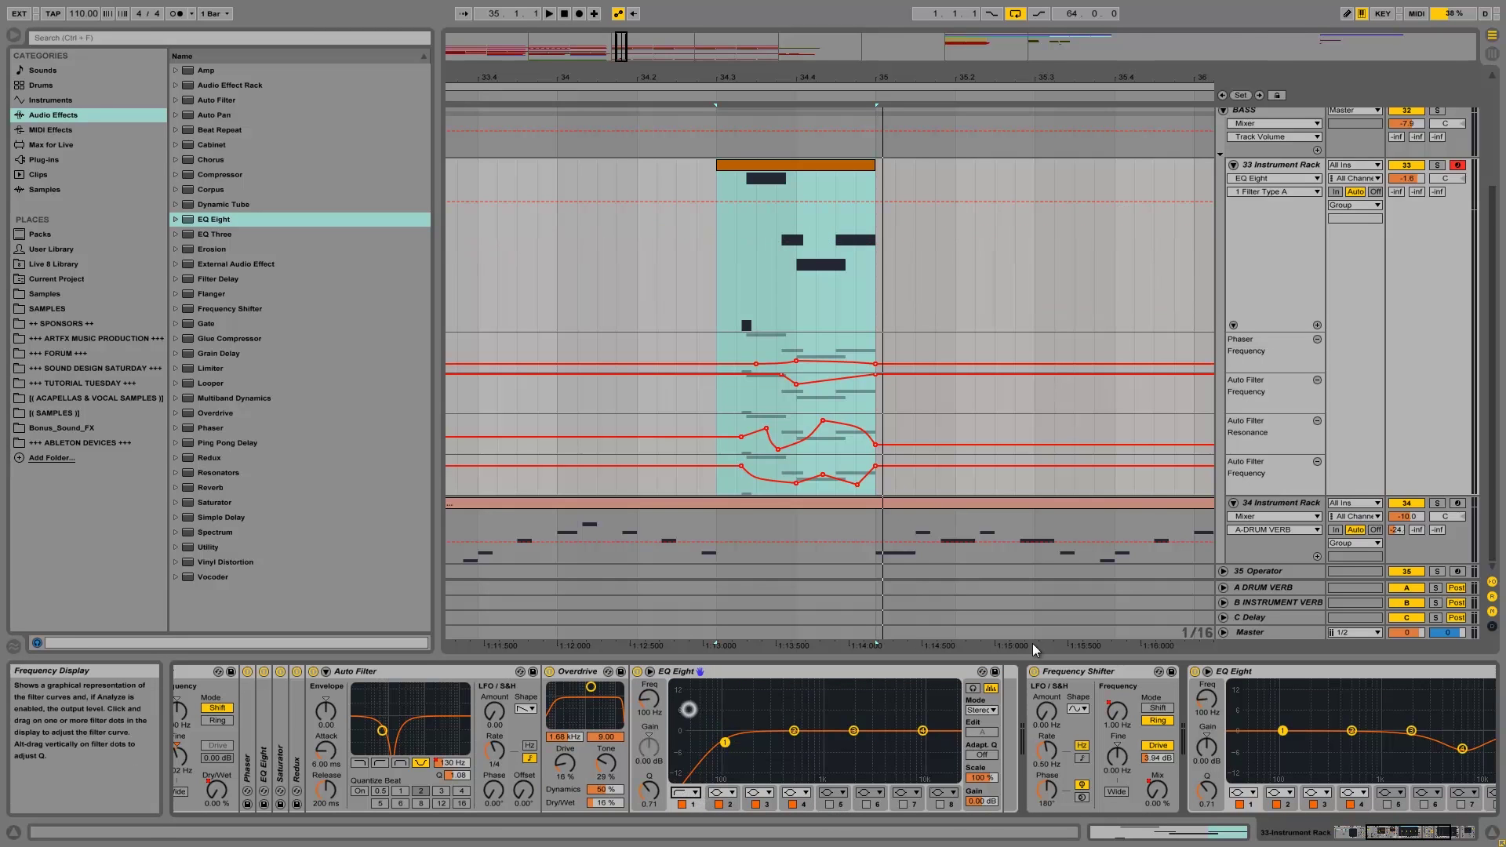
# Step: While auditioning, dip the new EQ Eight's upper mids with band 2, lift band 3 slightly, and boost band 4 by 4.34 dB at 635 Hz
pyautogui.press('space')
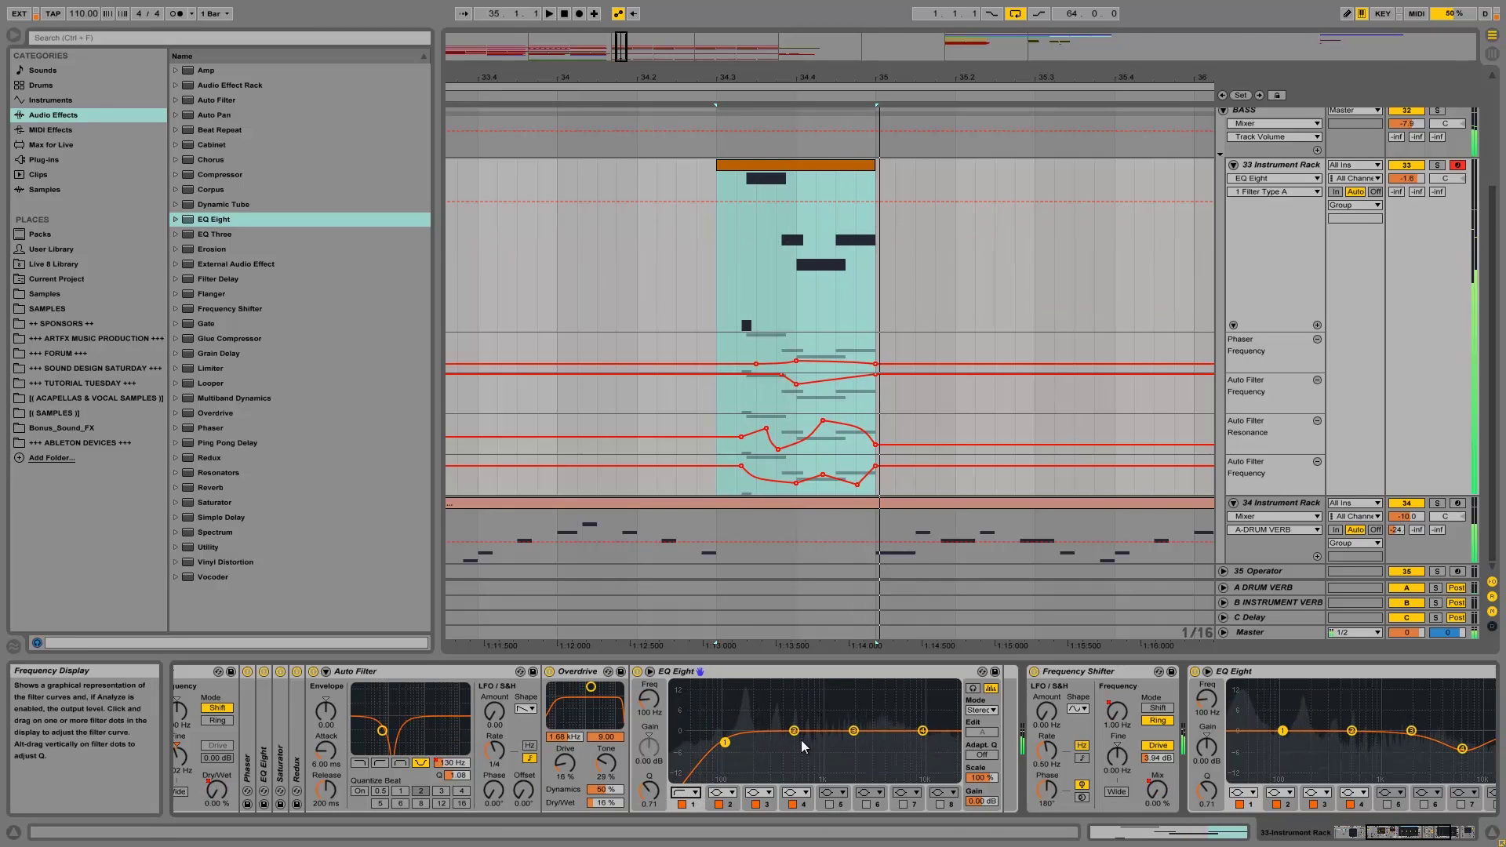
pyautogui.moveTo(795, 737); pyautogui.dragTo(868, 758)
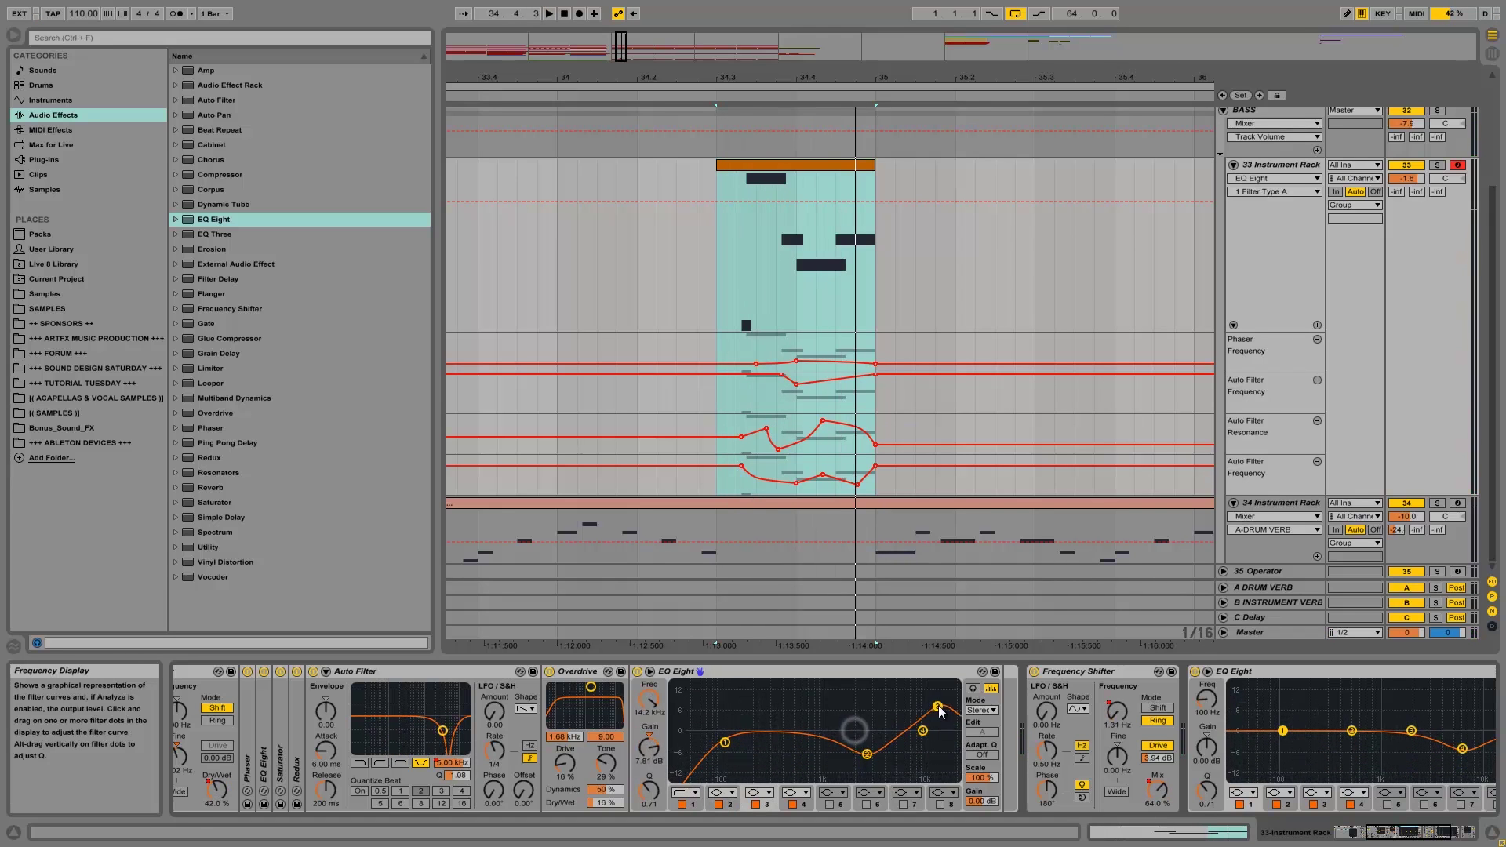
pyautogui.moveTo(940, 711); pyautogui.dragTo(816, 718)
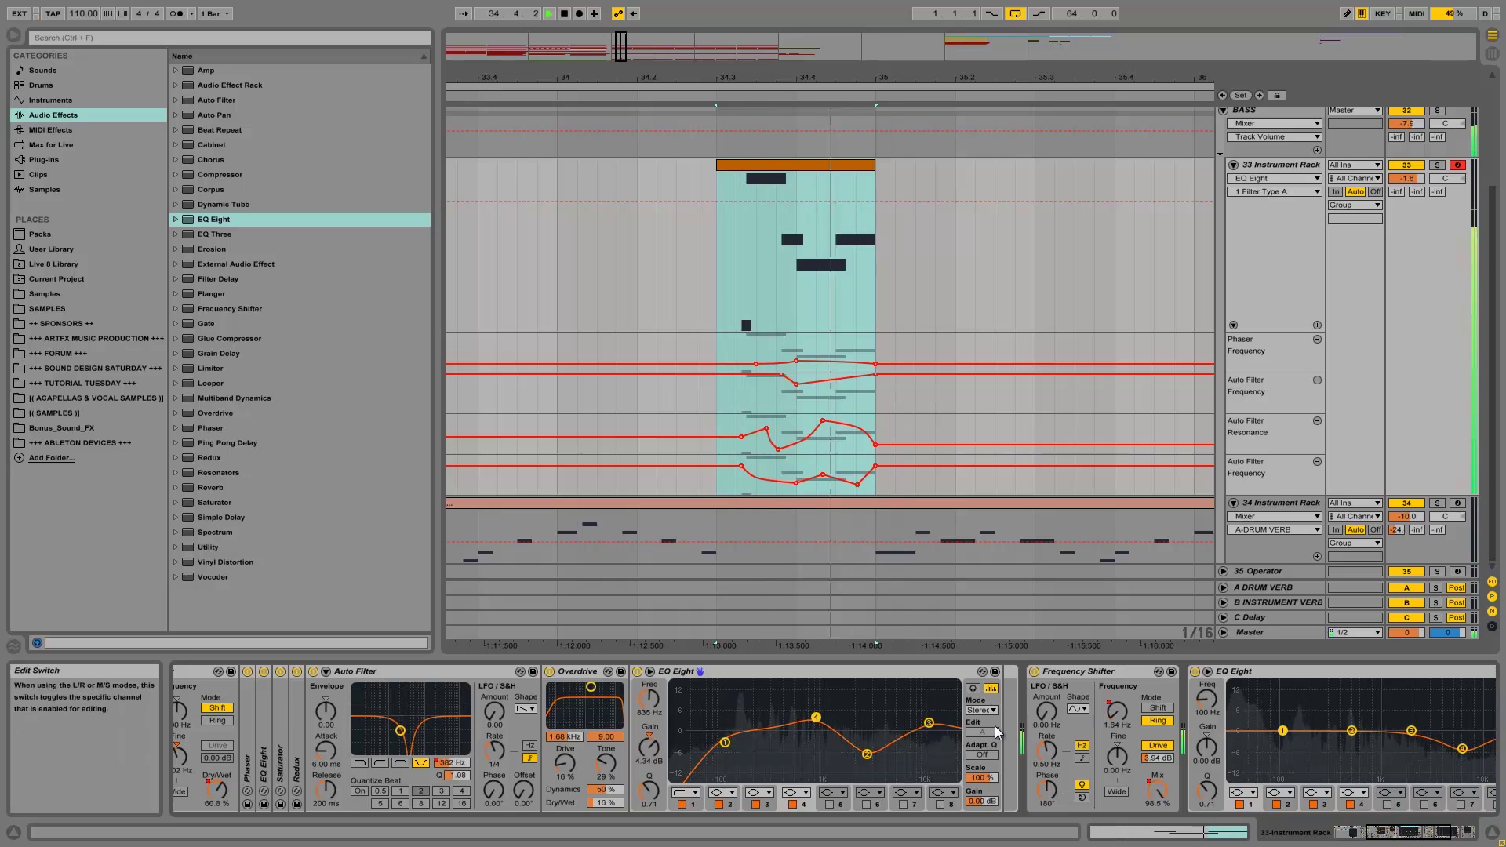
pyautogui.press('space')
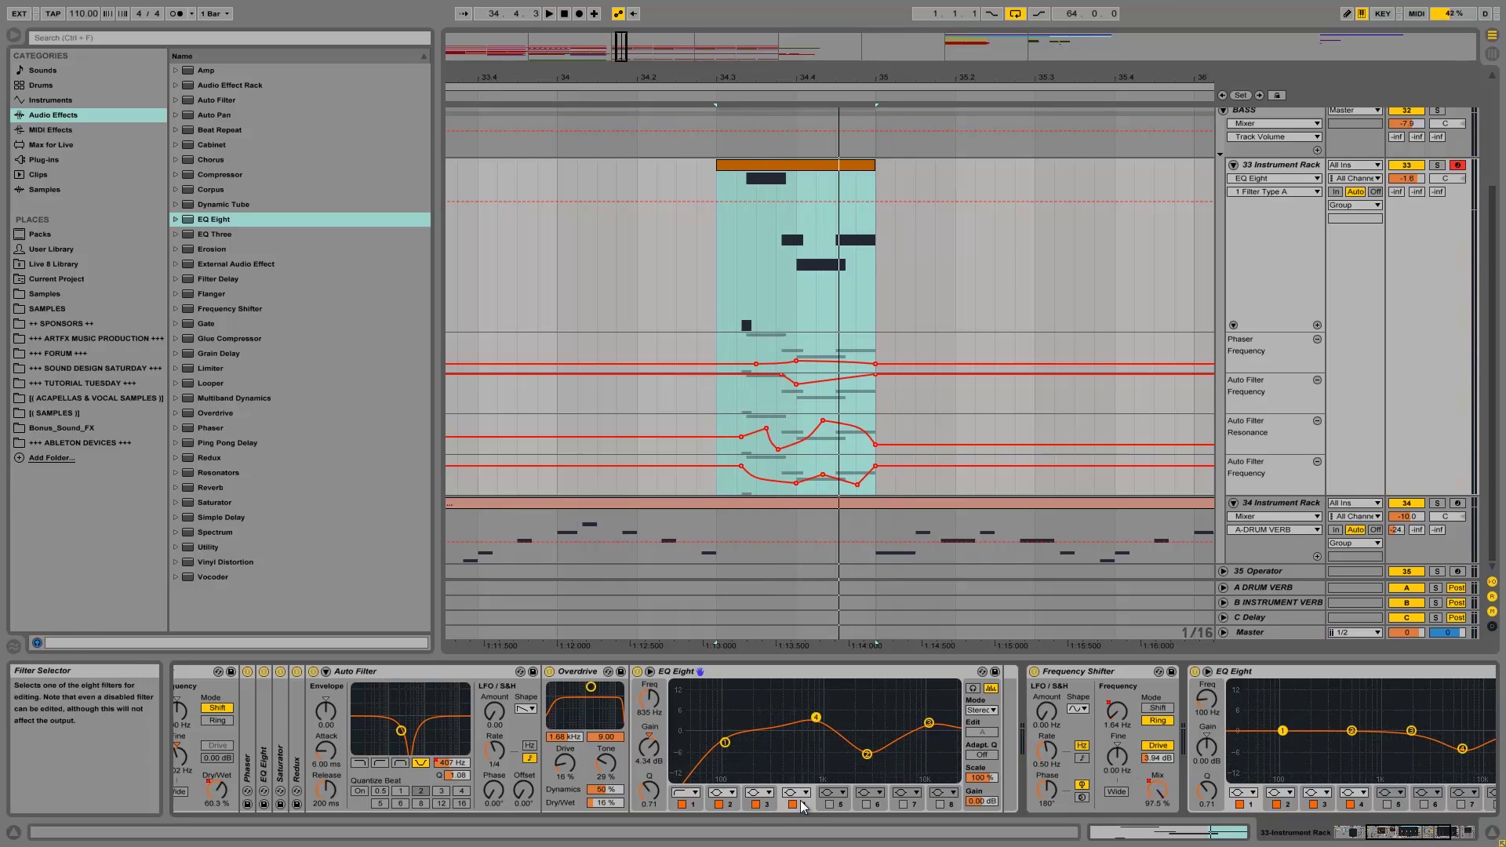
# Step: Automate the new EQ Eight's band 4 frequency to fall from 34.4 to about 336 Hz, and audition from 34.3
pyautogui.click(650, 704)
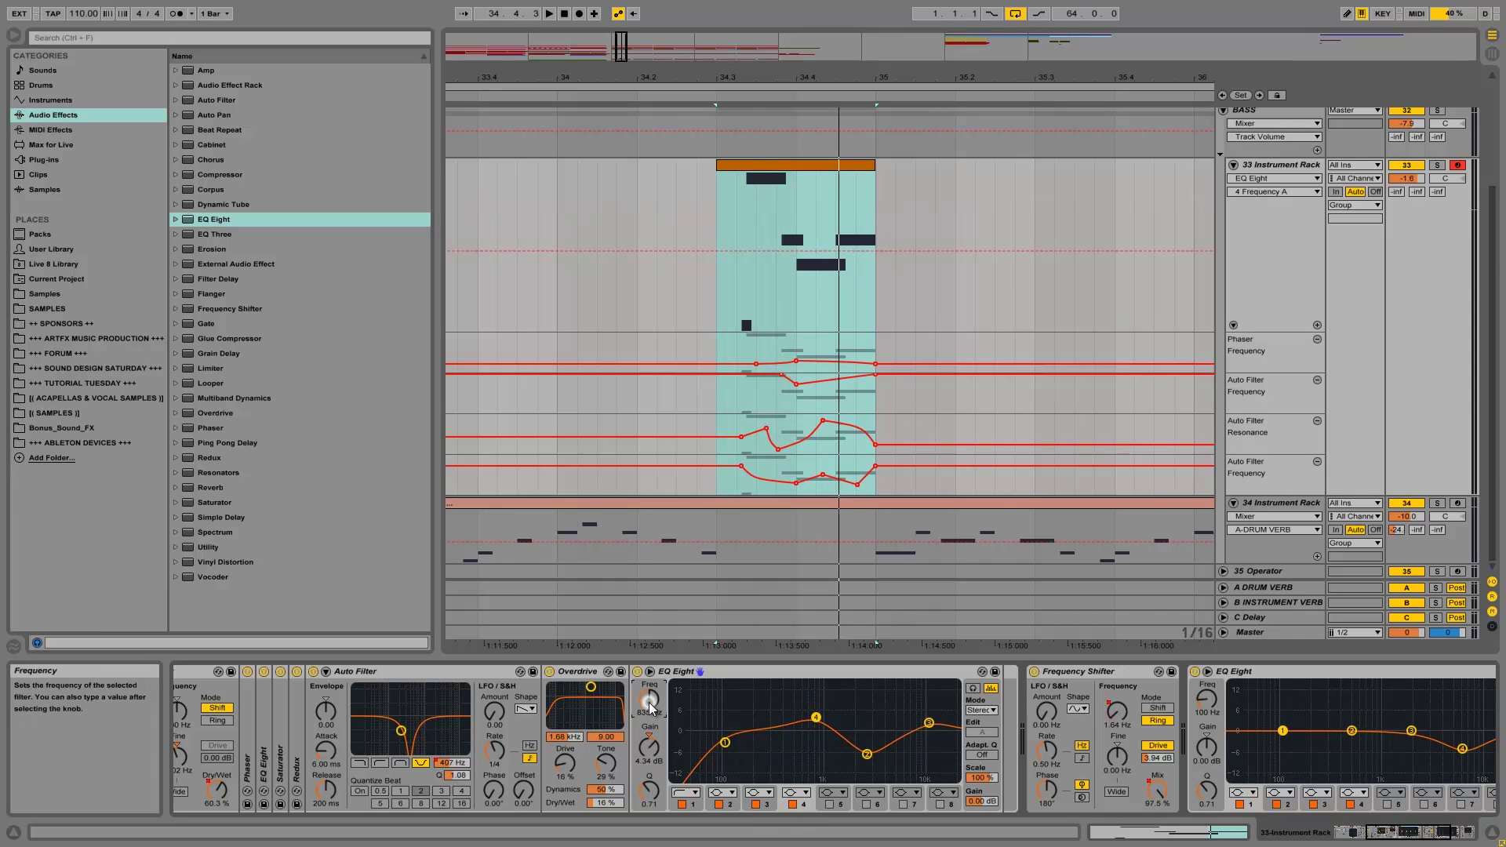
pyautogui.click(797, 251)
pyautogui.moveTo(835, 251); pyautogui.dragTo(836, 256)
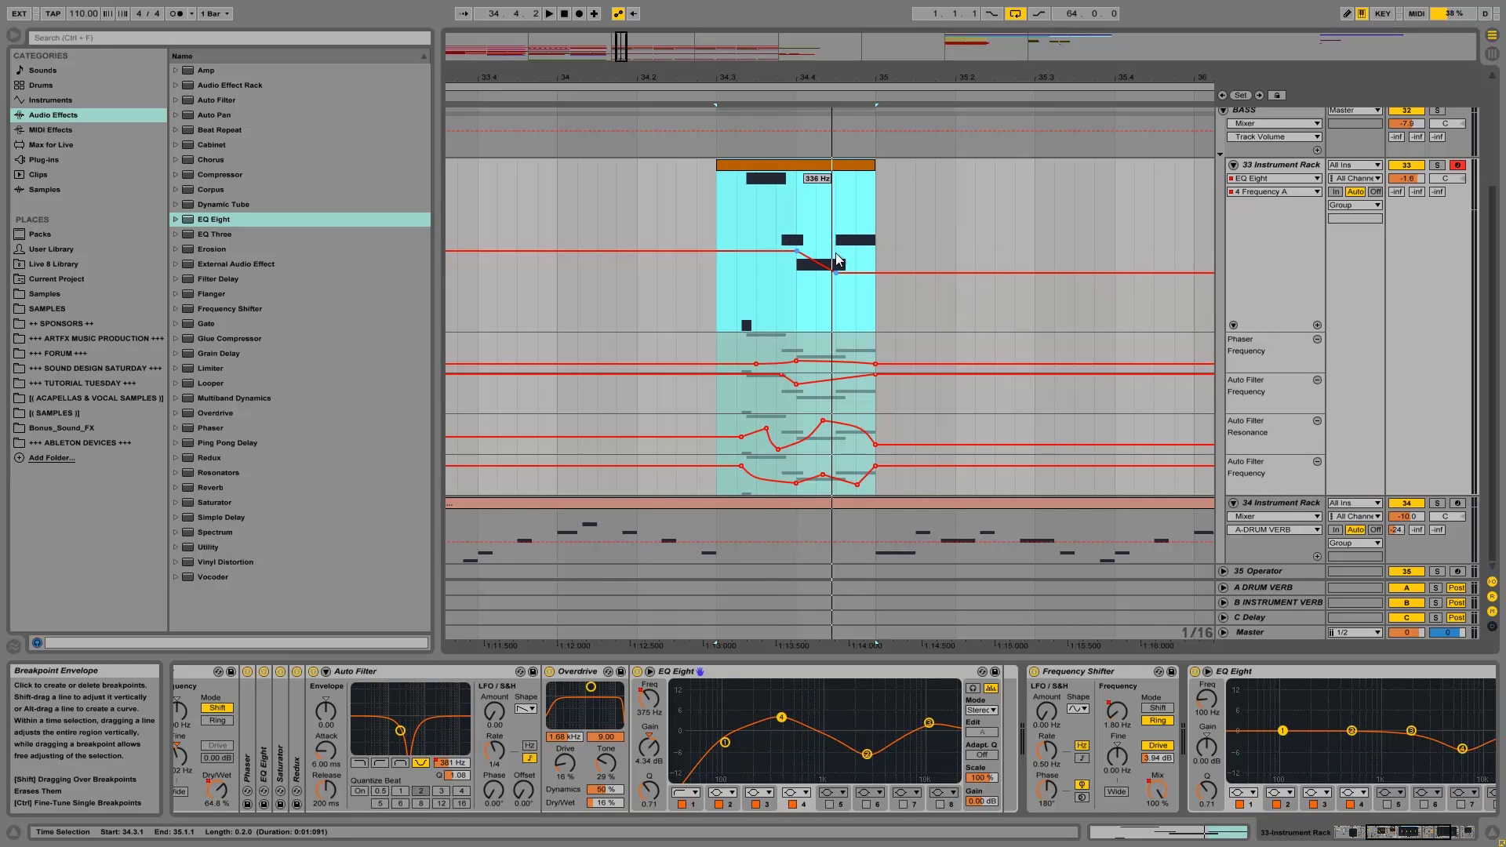
pyautogui.click(721, 196)
pyautogui.press('space')
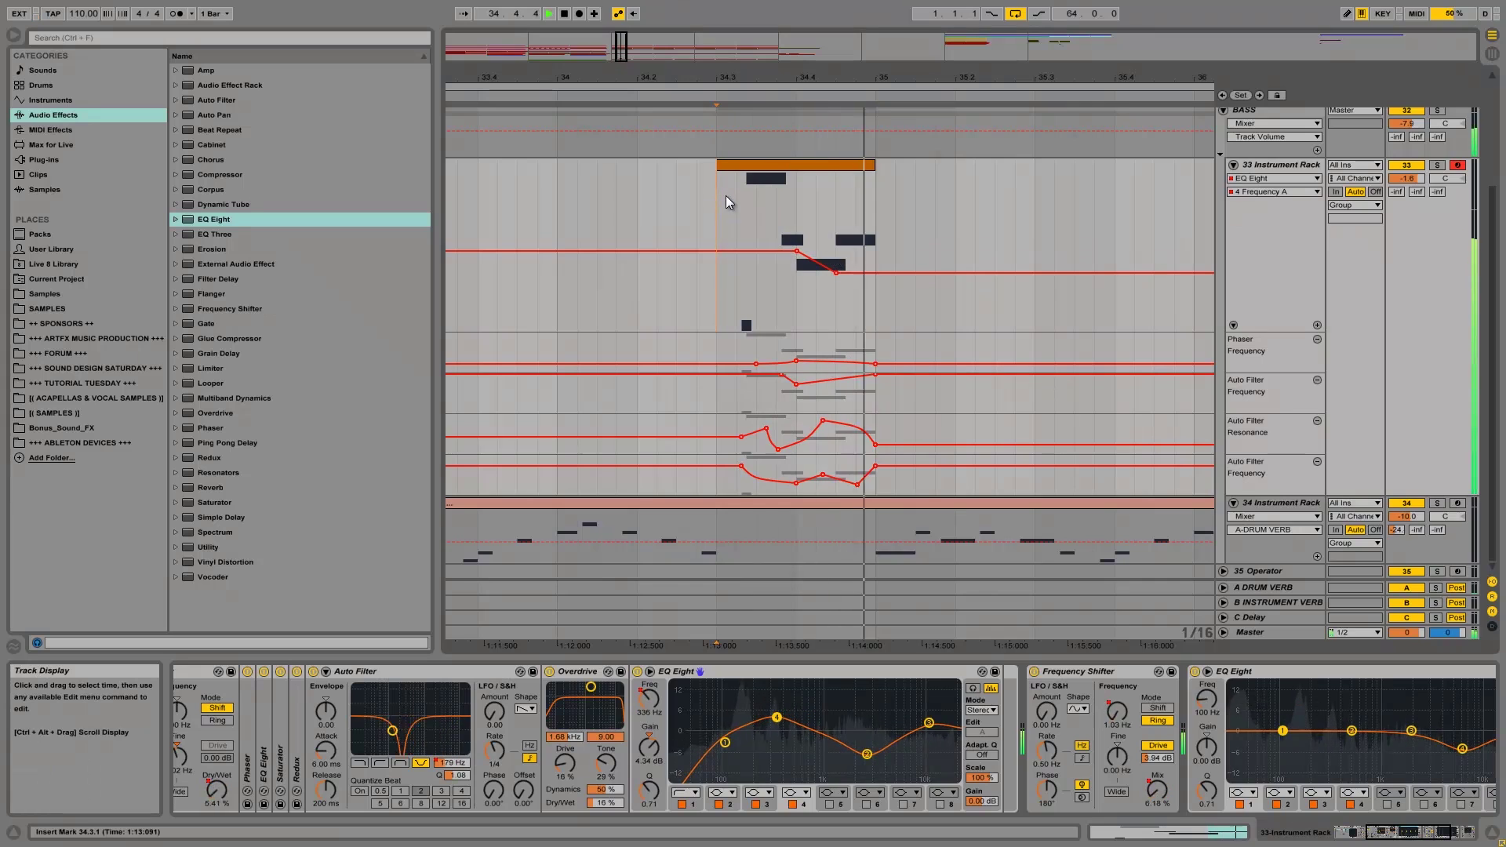
# Step: Reshape the band 4 frequency automation to dip after 34.4 and rise to about 1.56 kHz at the clip's end, auditioning the result
pyautogui.moveTo(834, 277); pyautogui.dragTo(835, 272)
pyautogui.press('space')
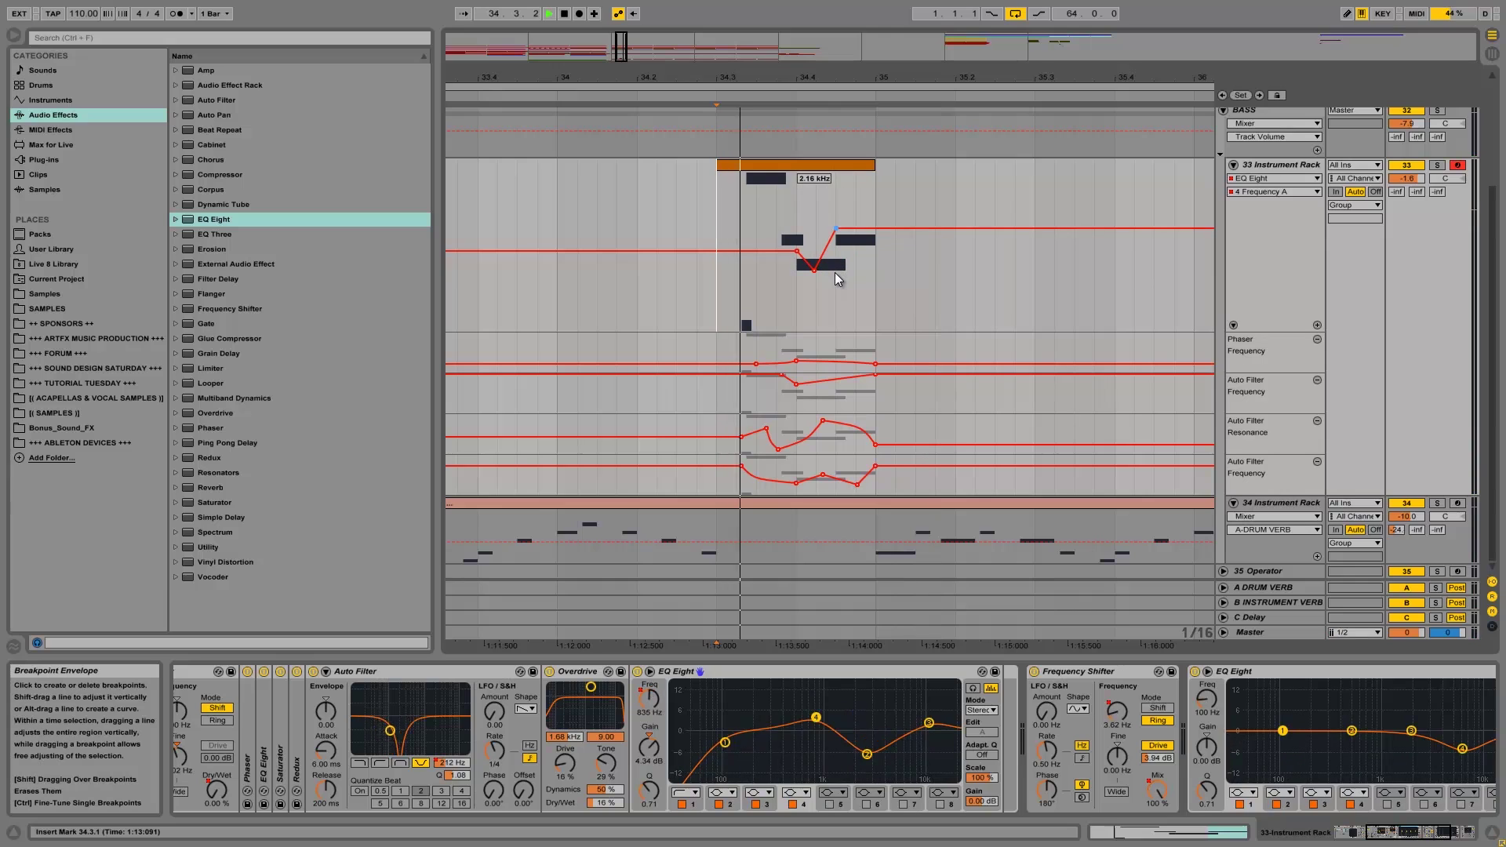
pyautogui.press('space')
pyautogui.click(837, 231)
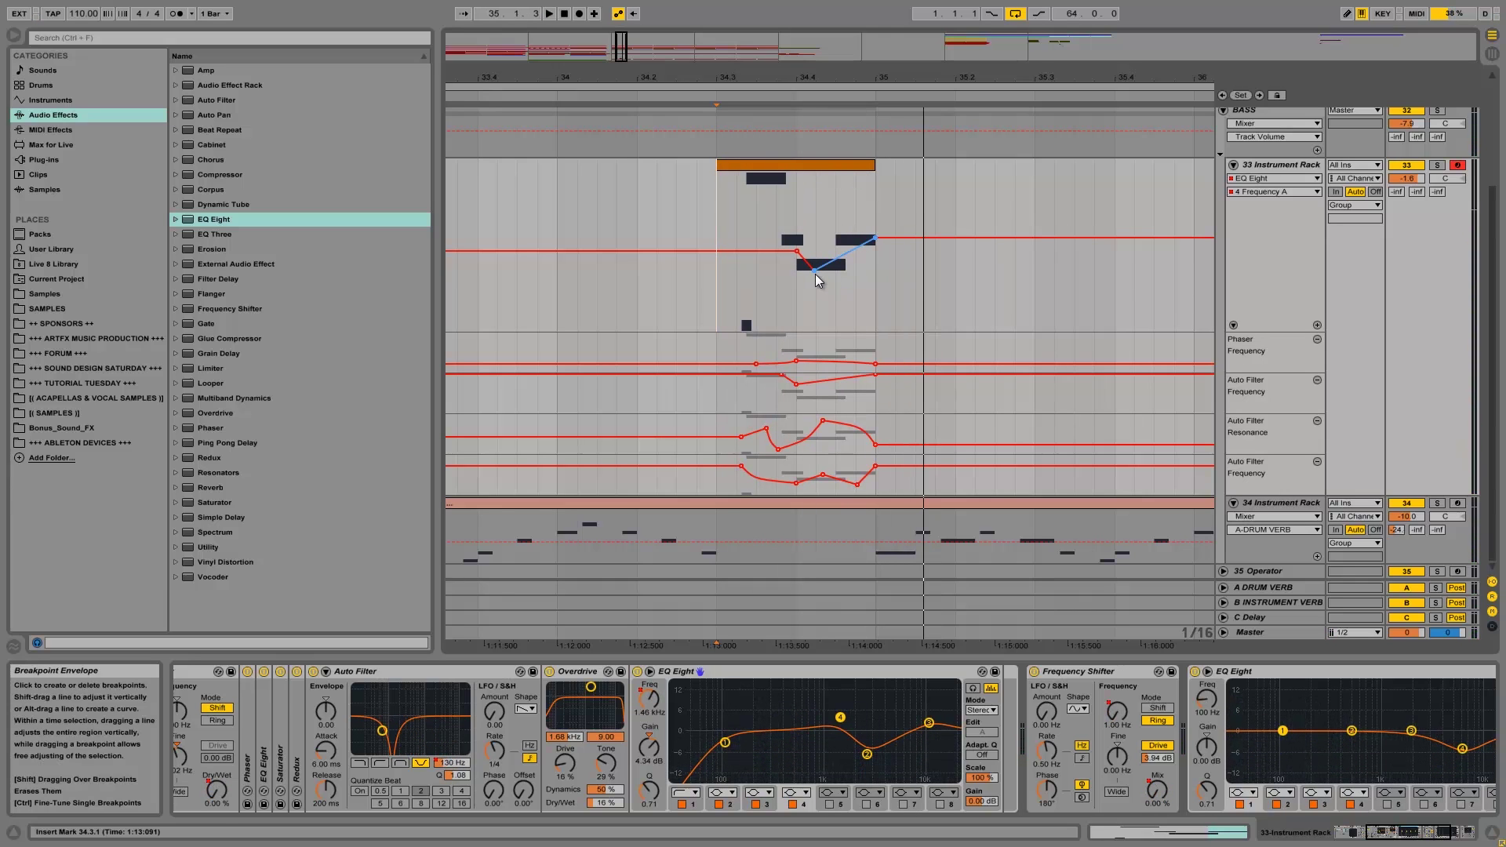
pyautogui.click(813, 271)
pyautogui.moveTo(813, 267); pyautogui.dragTo(815, 268)
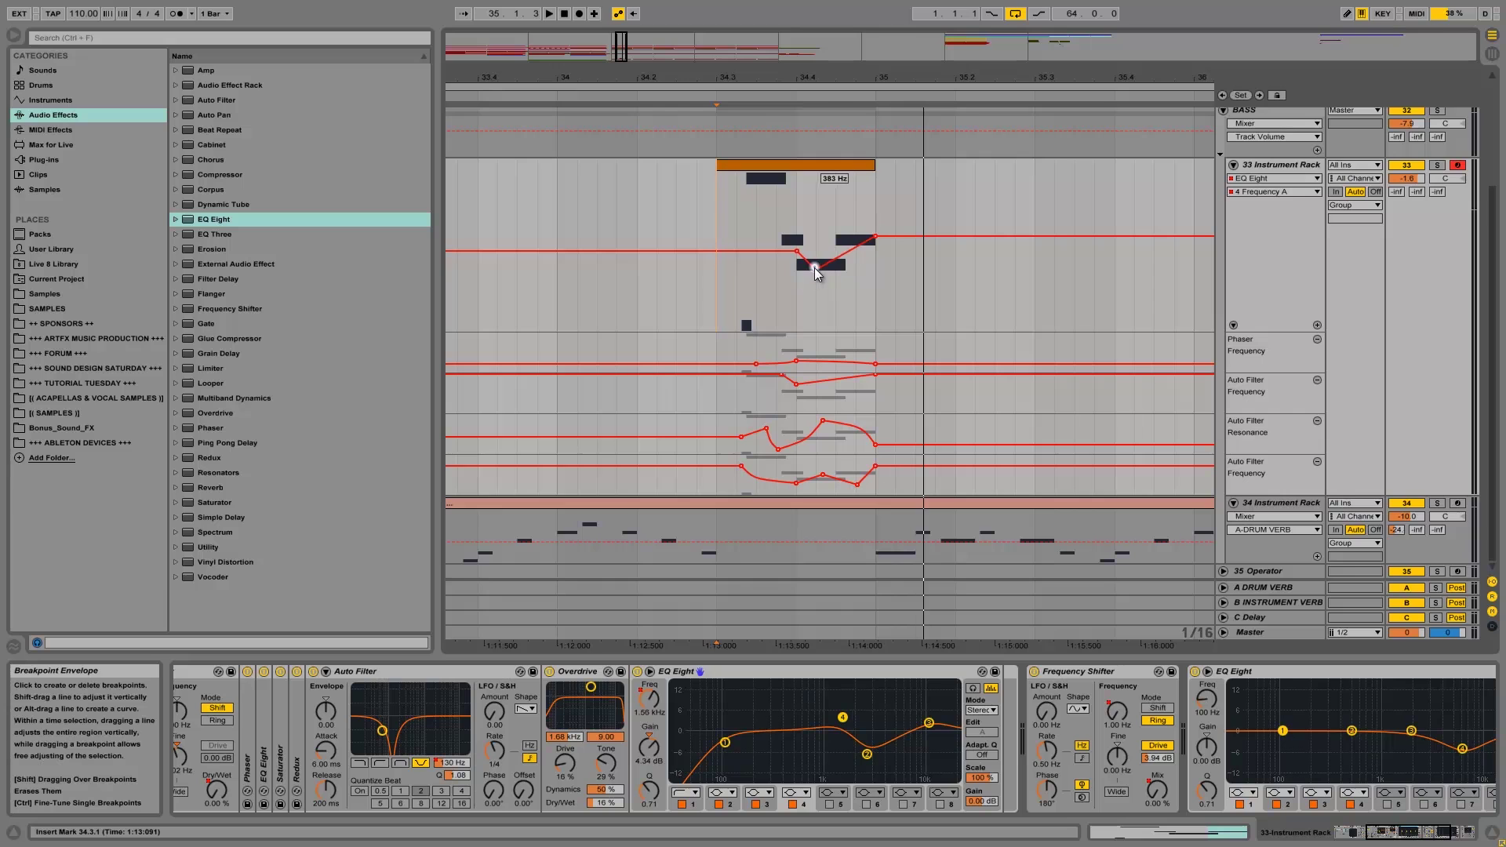
pyautogui.press('space')
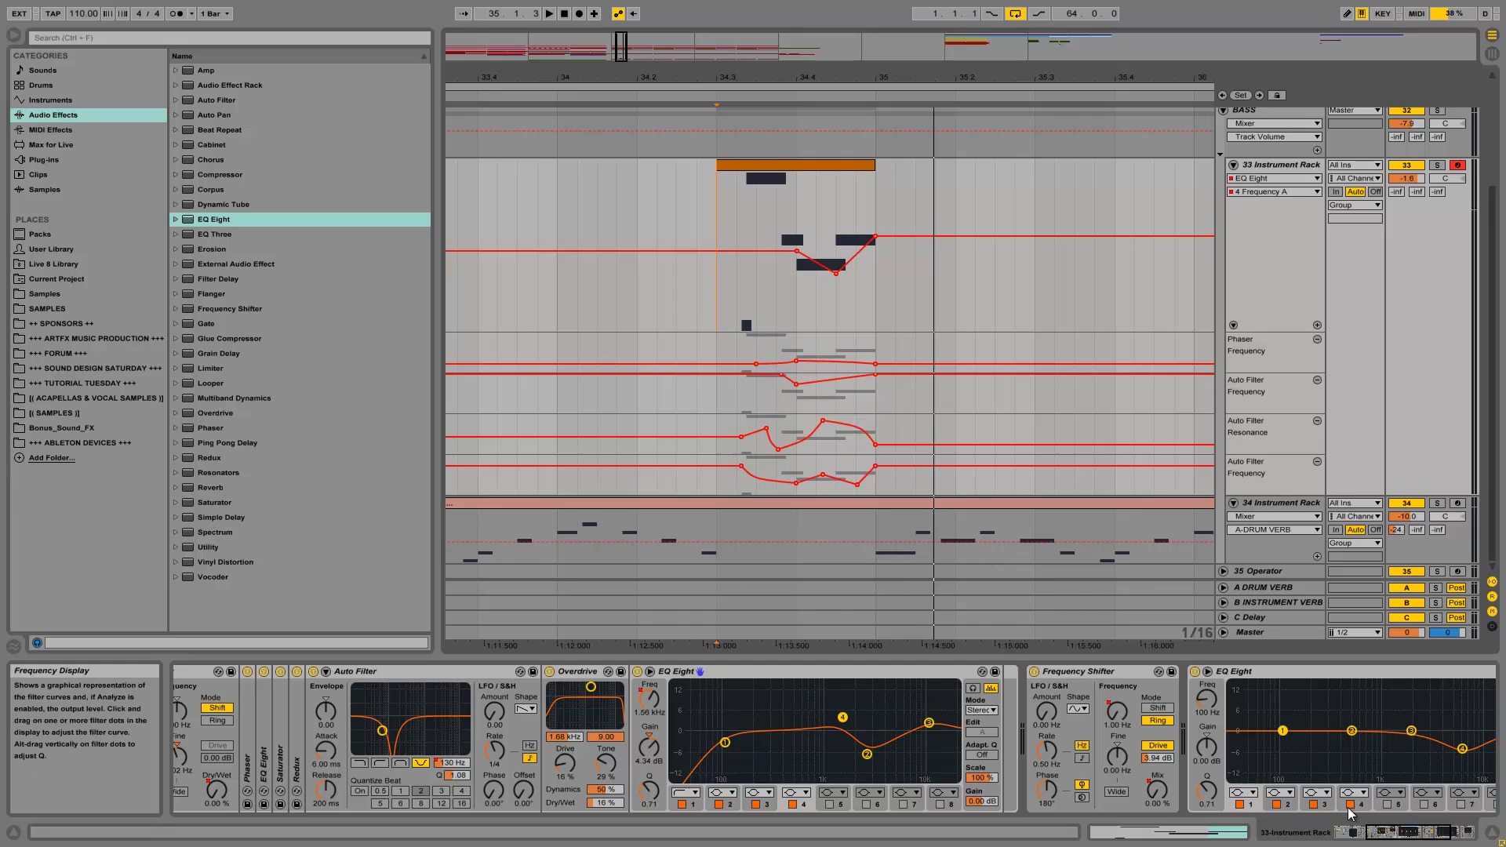
# Step: Boost band 2 of the last EQ Eight by 3.35 dB at 658 Hz while auditioning the bass
pyautogui.hscroll(5, 1169, 772)
pyautogui.moveTo(981, 735)
pyautogui.mouseDown()
pyautogui.moveTo(955, 725)
pyautogui.moveTo(993, 726)
pyautogui.mouseUp()
pyautogui.press('space')
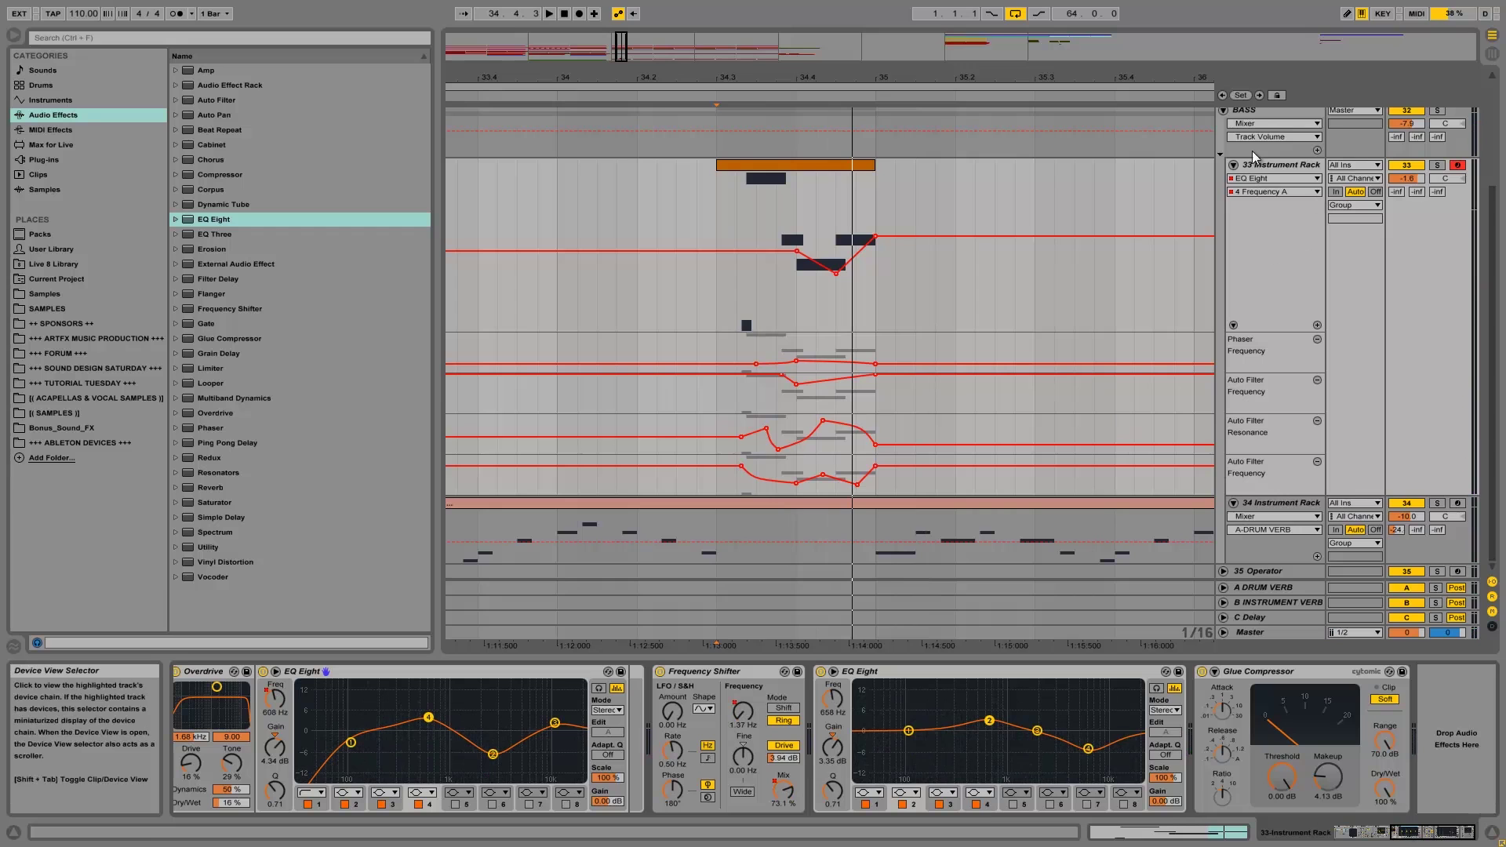
# Step: Collapse all tracks, reopen the BASS group, and check the VOICEOVER track's TapeIt 2 recorder
pyautogui.click(1224, 109)
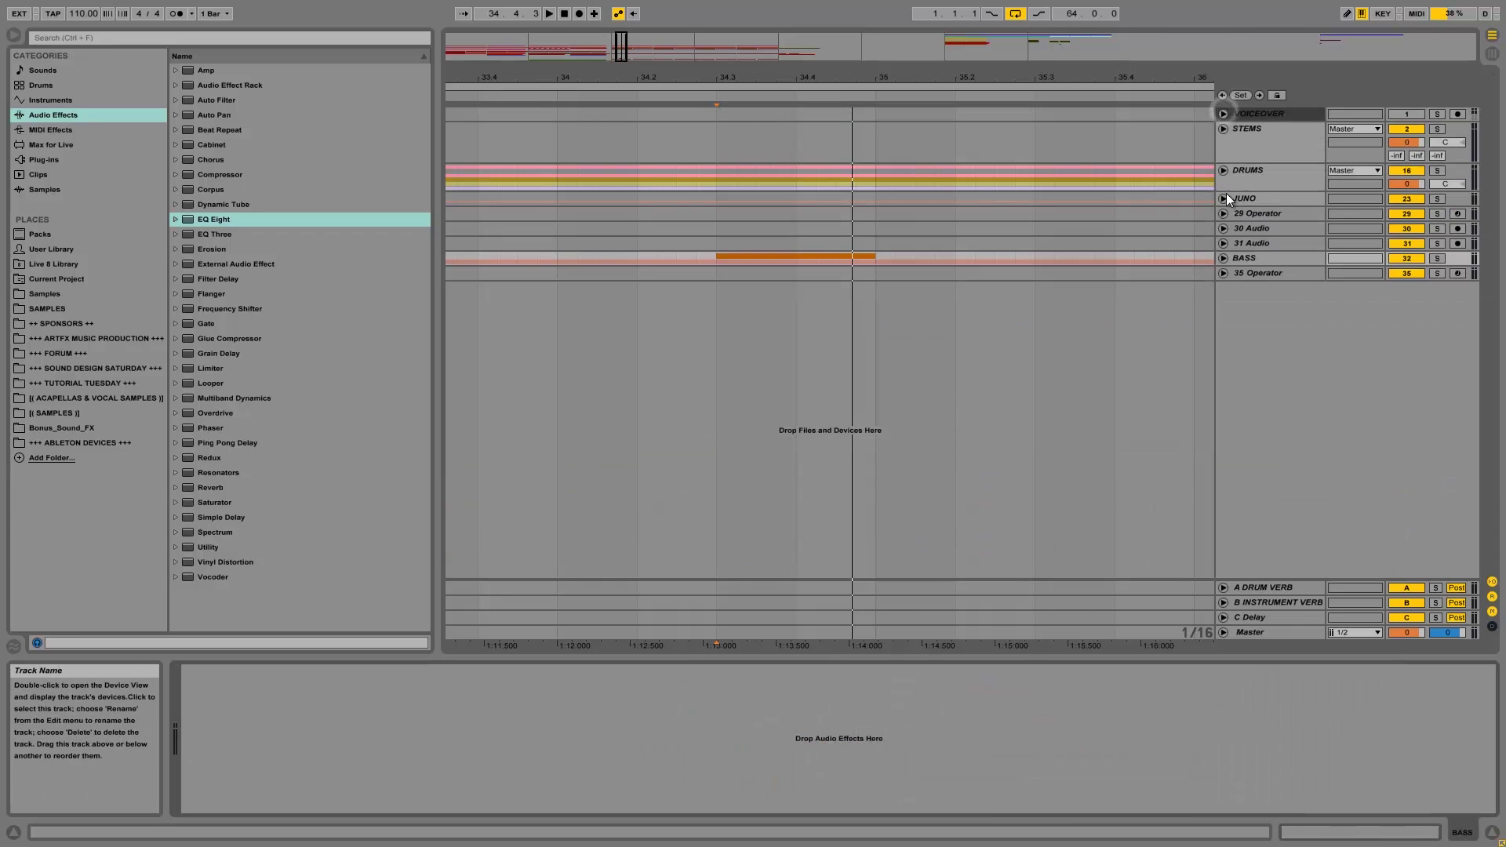
pyautogui.click(1224, 256)
pyautogui.click(1257, 313)
pyautogui.click(1233, 313)
pyautogui.click(718, 345)
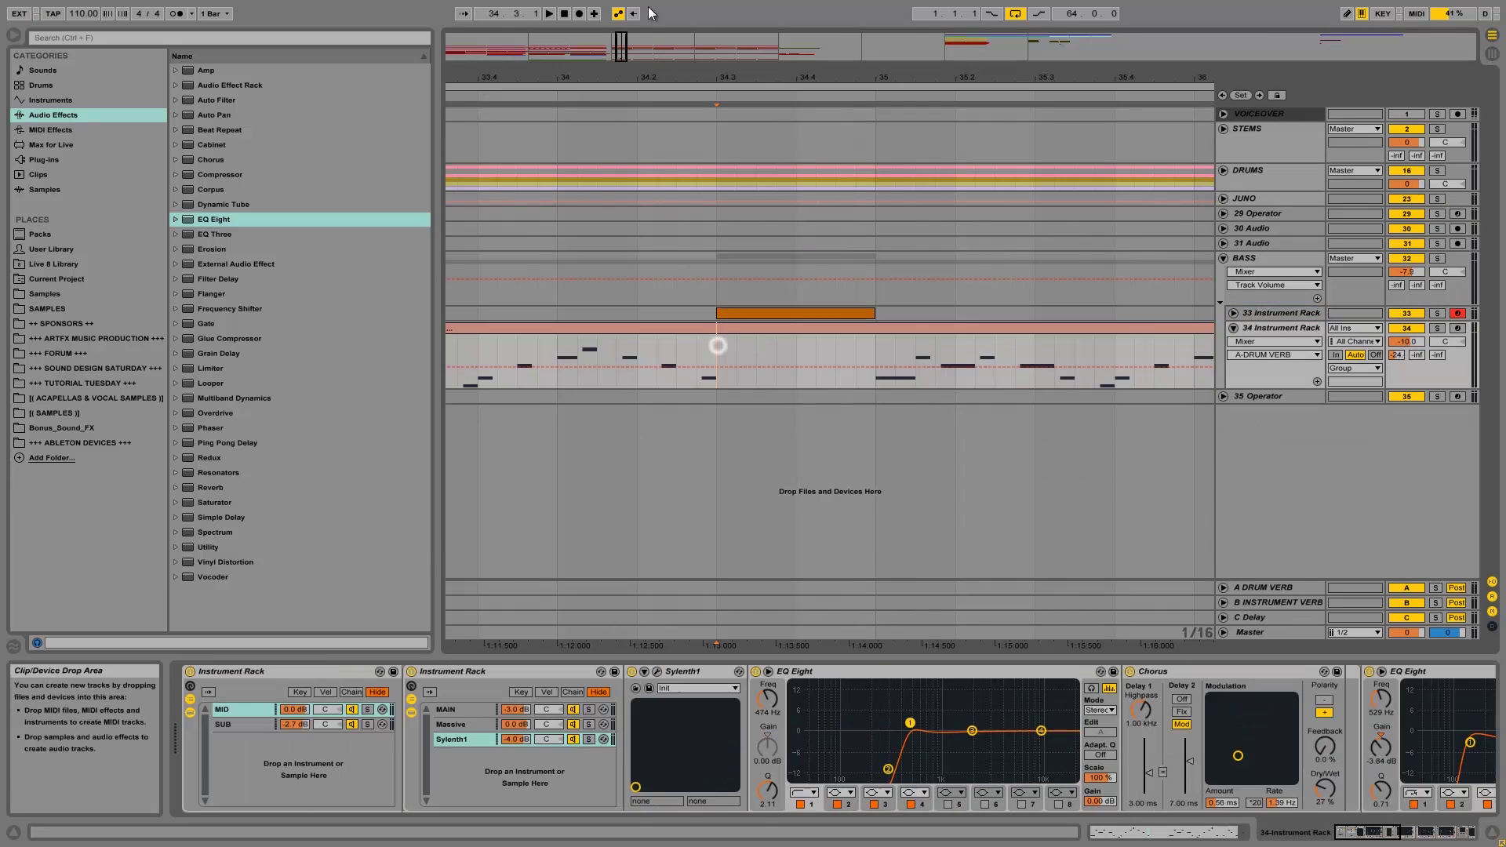
pyautogui.moveTo(662, 76)
pyautogui.mouseDown()
pyautogui.moveTo(661, 47)
pyautogui.moveTo(645, 54)
pyautogui.mouseUp()
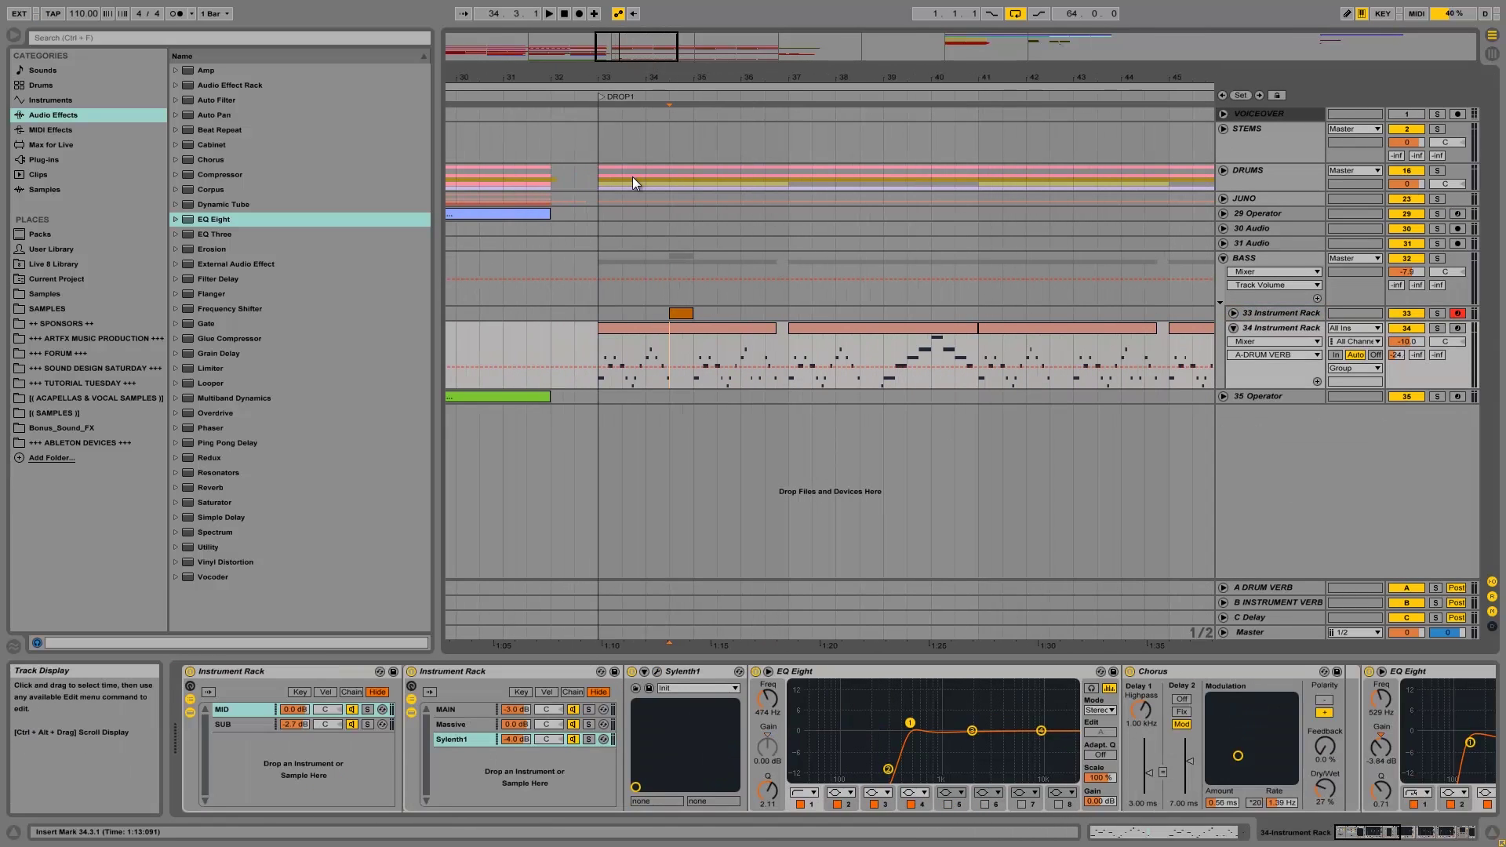
pyautogui.click(1260, 114)
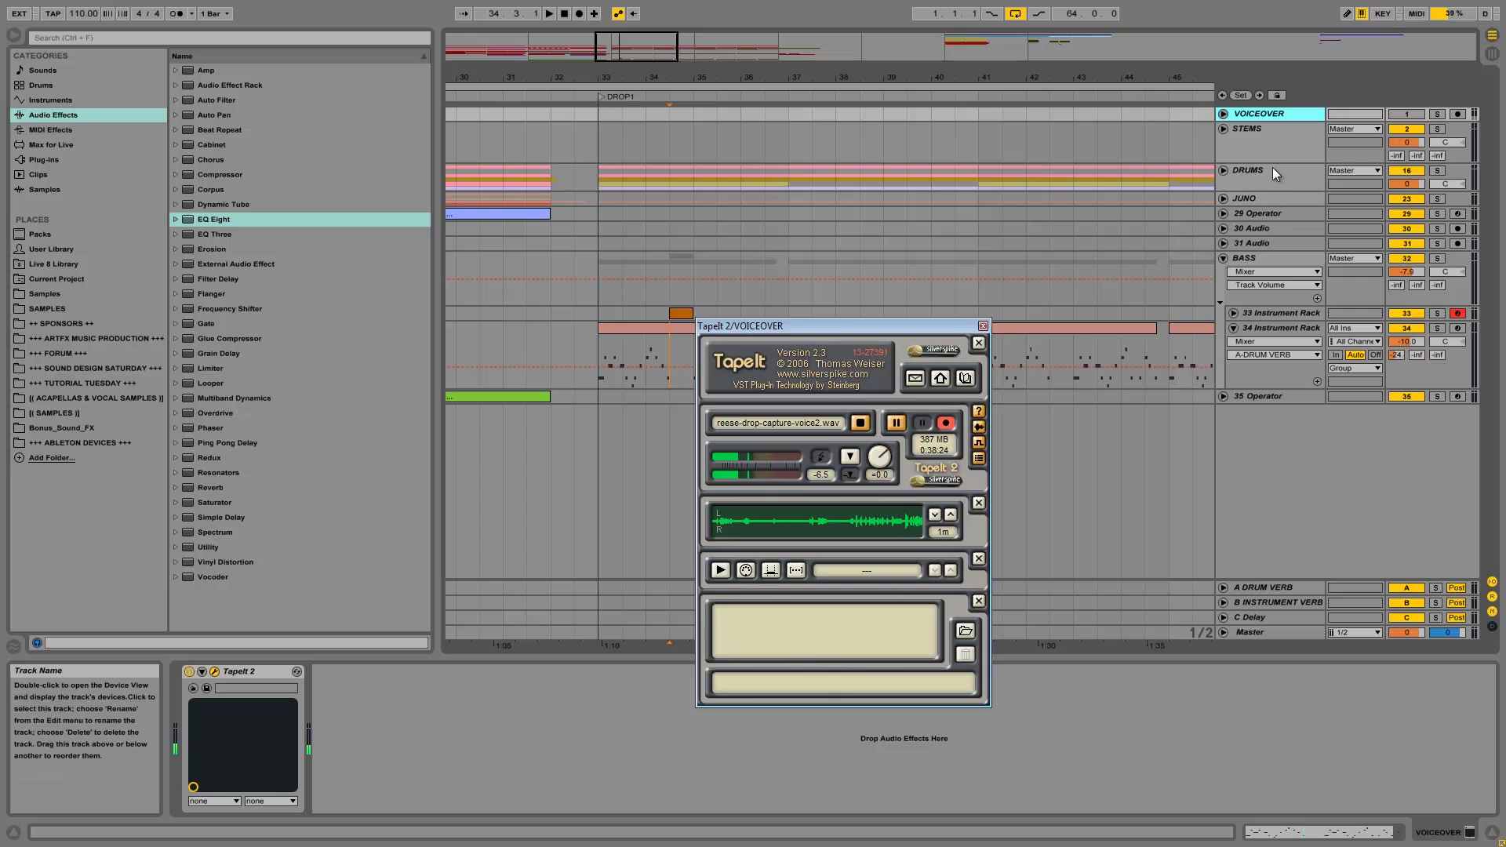
pyautogui.click(1255, 331)
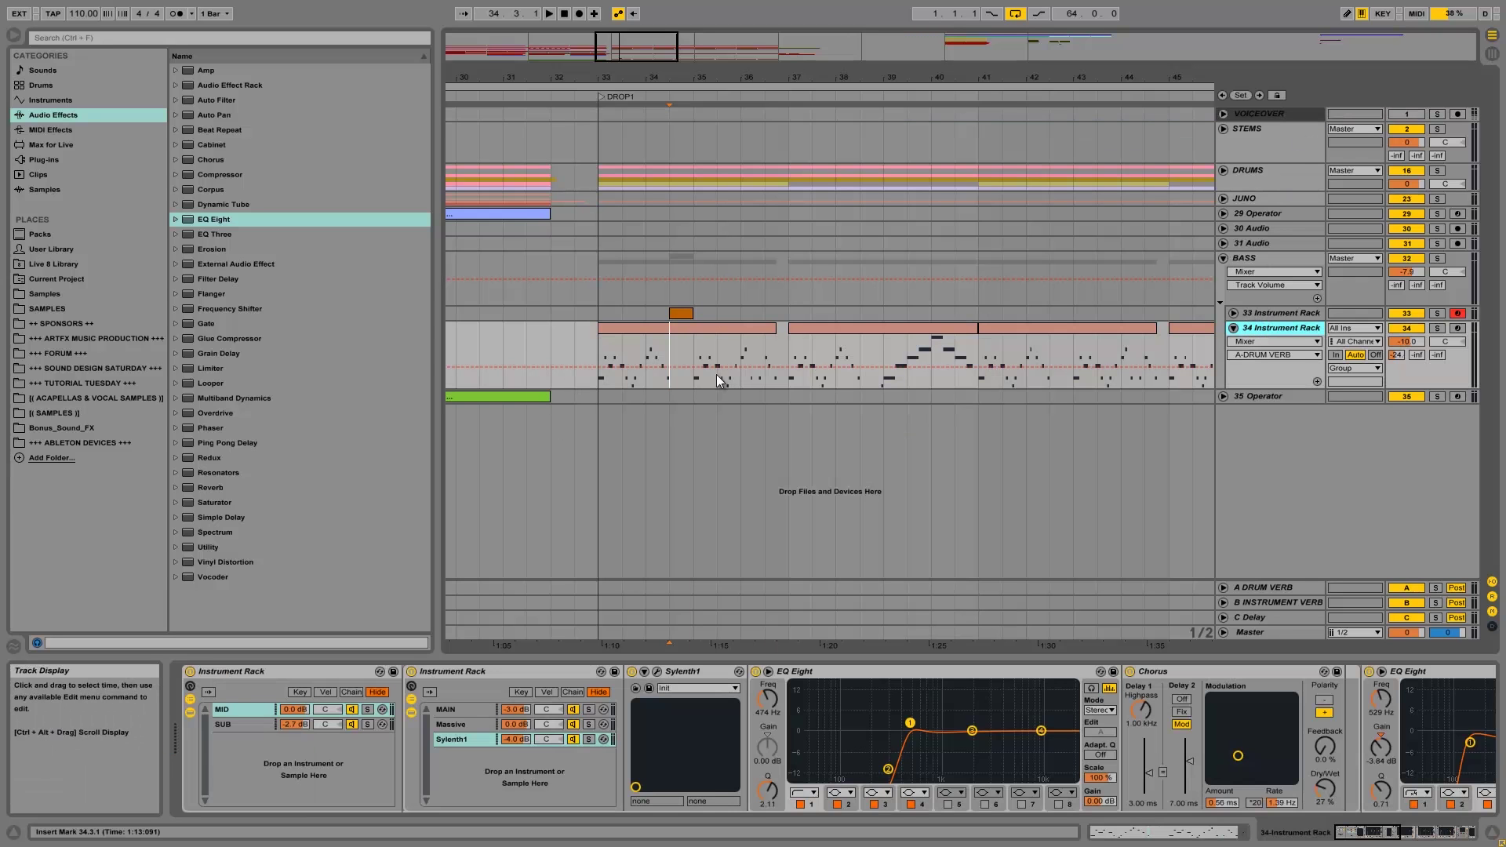
# Step: Unfold the 33 Instrument Rack track and add an automation lane for each of its automated envelopes
pyautogui.click(1255, 313)
pyautogui.click(1233, 313)
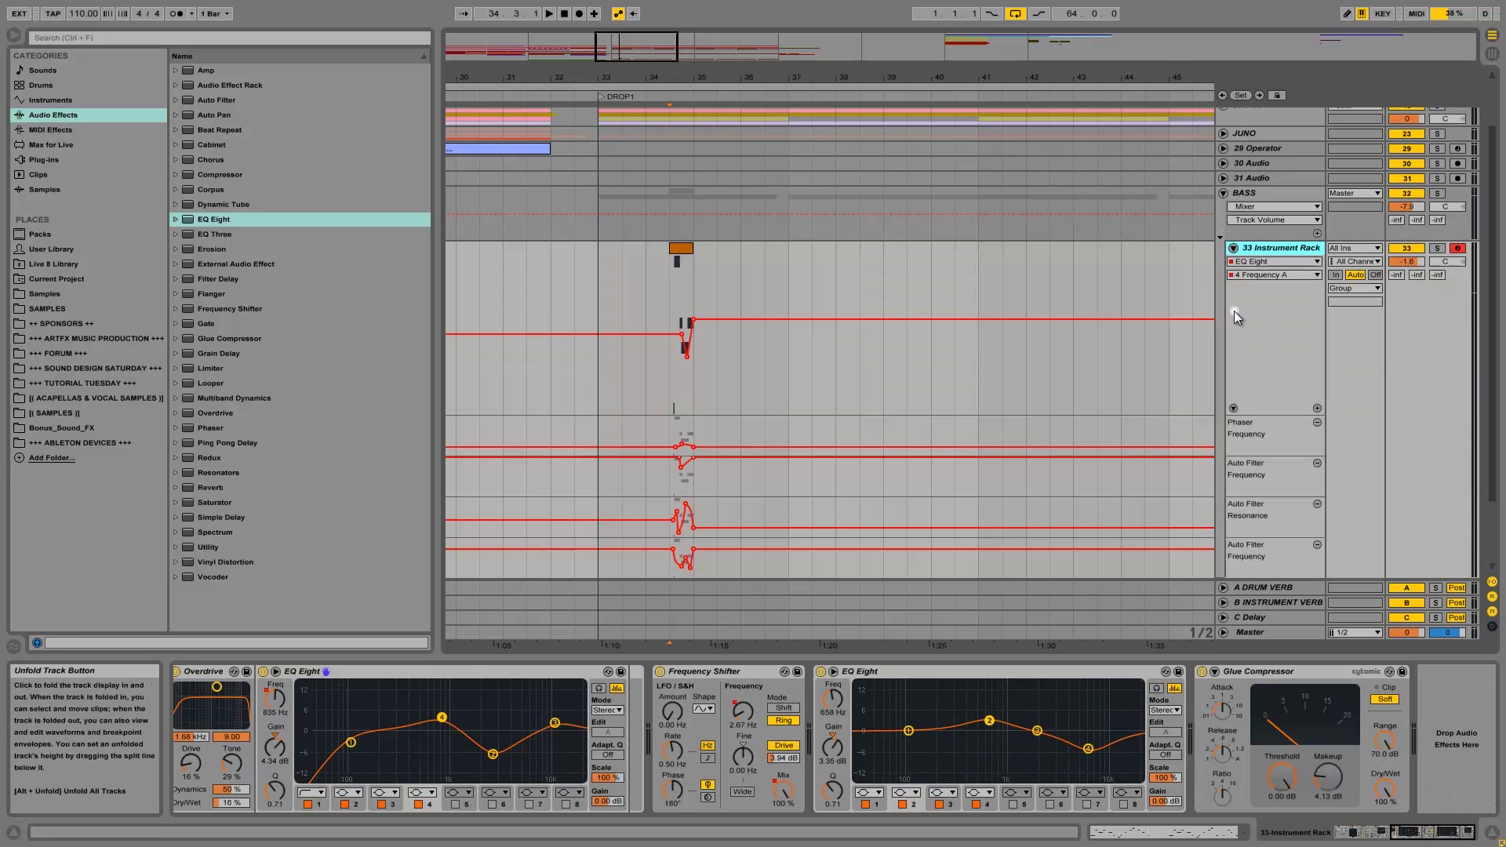
pyautogui.click(671, 280)
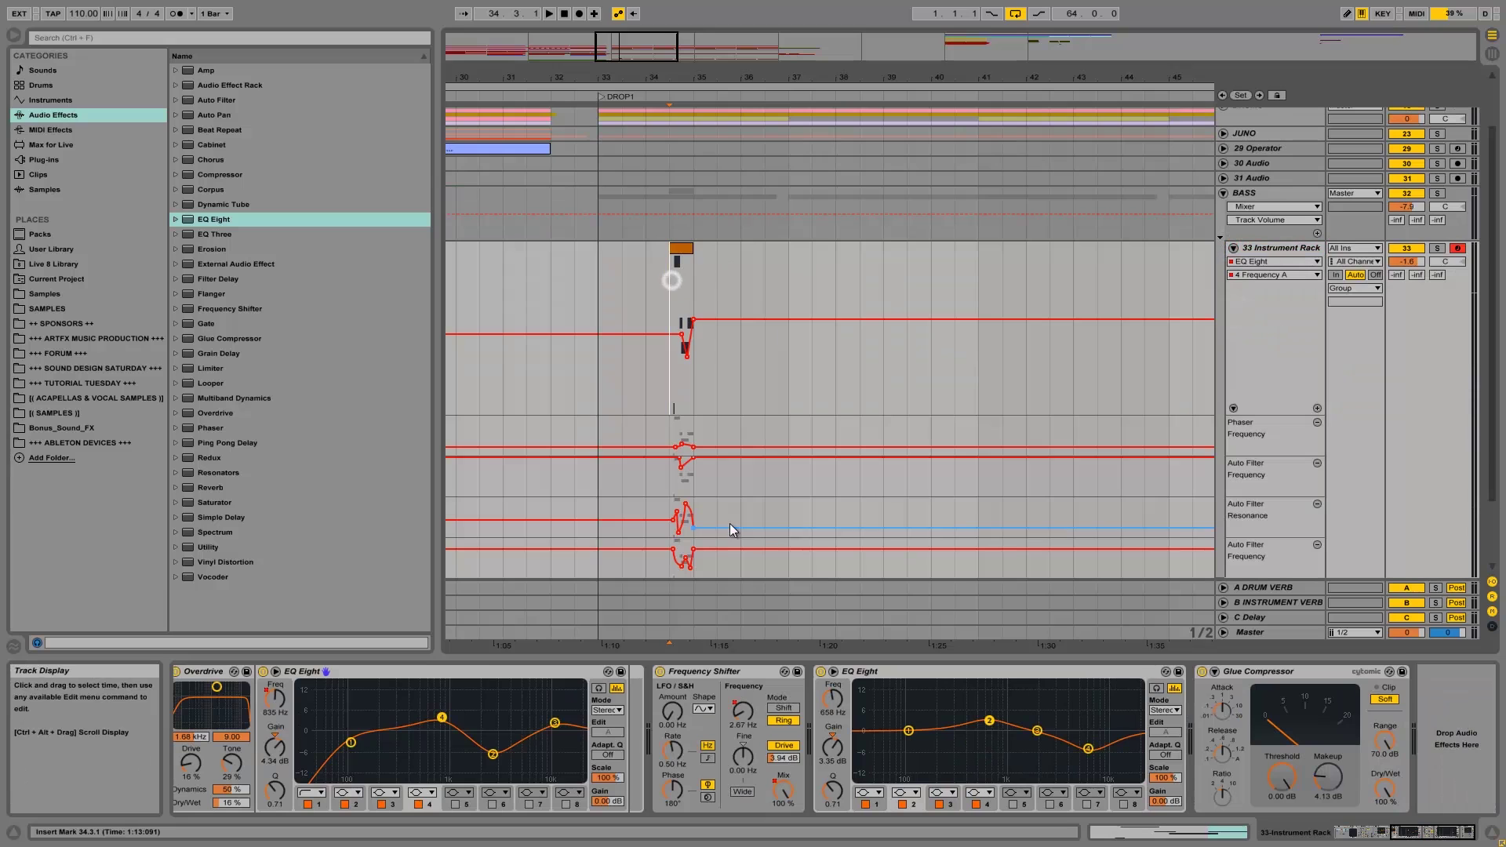
pyautogui.rightClick(1250, 334)
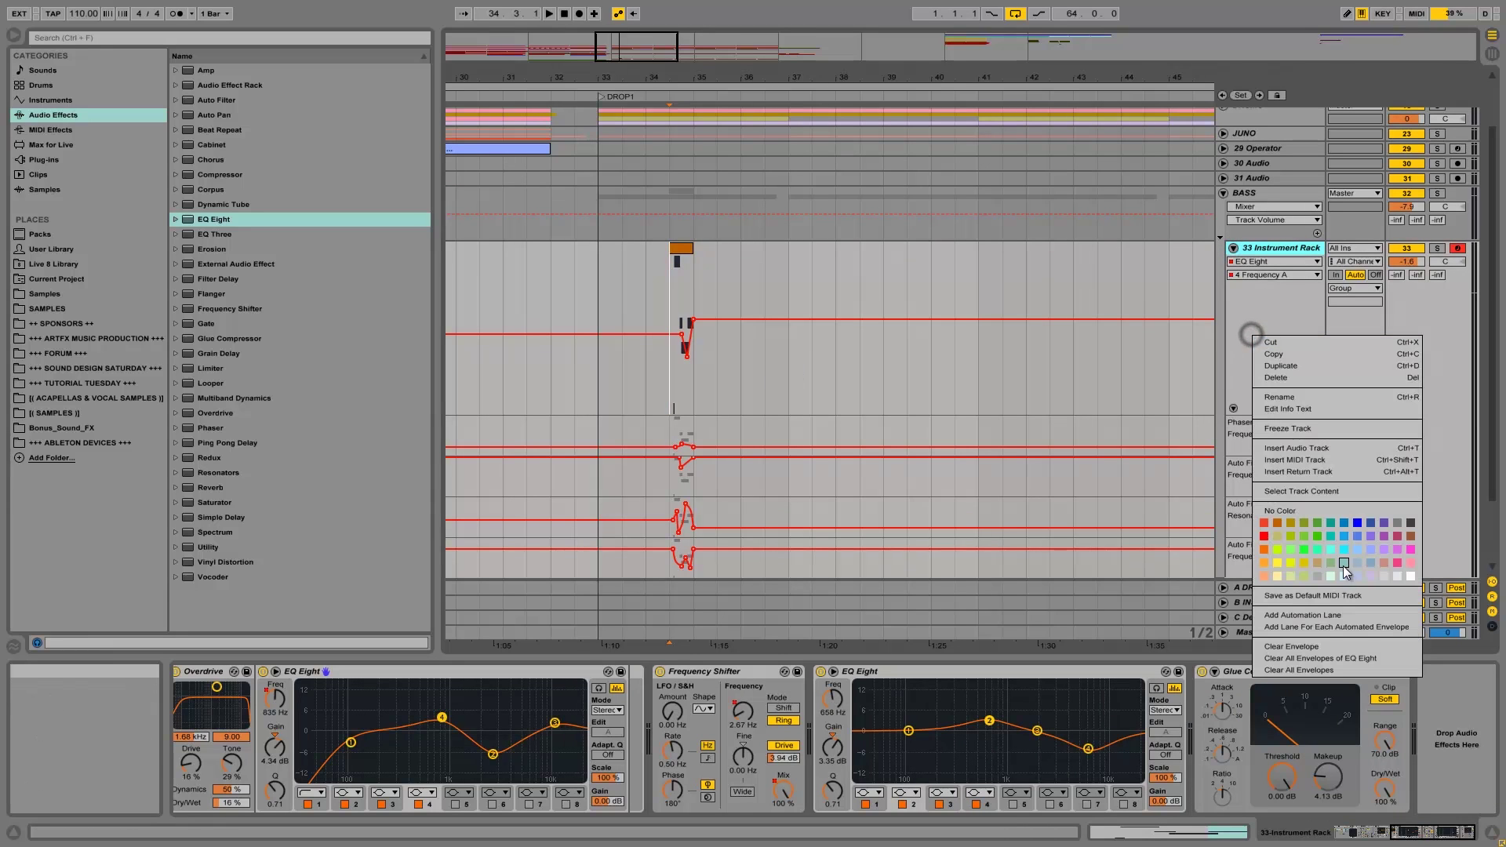
pyautogui.click(1333, 628)
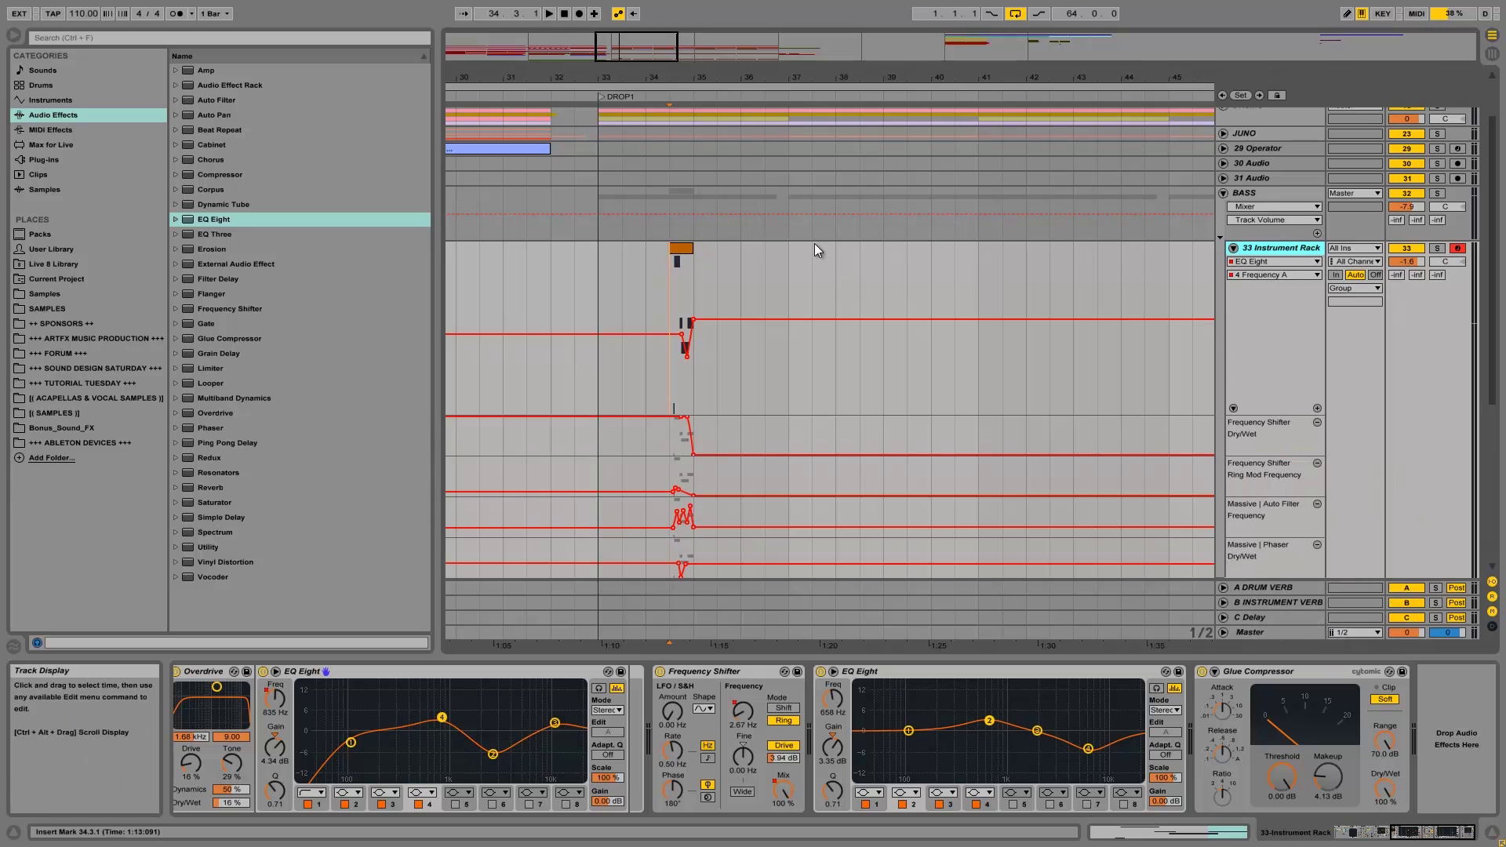
# Step: Move the EQ Eight band 4 frequency envelope into its own lane and shrink the main track lane to examine all envelopes together
pyautogui.click(1317, 408)
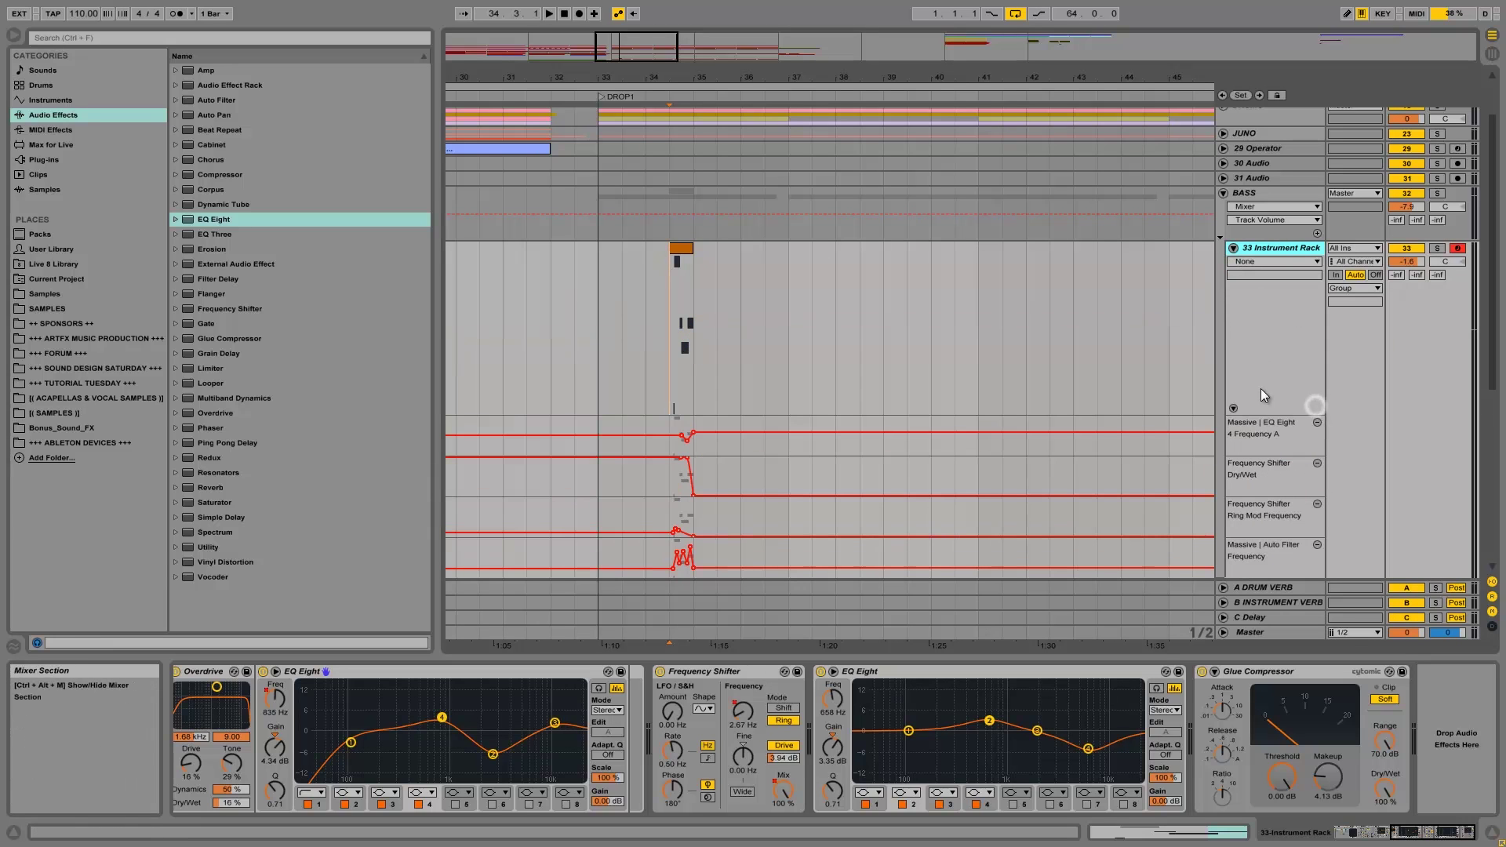
pyautogui.moveTo(1235, 407); pyautogui.dragTo(1280, 280)
pyautogui.scroll(3, 1000, 383)
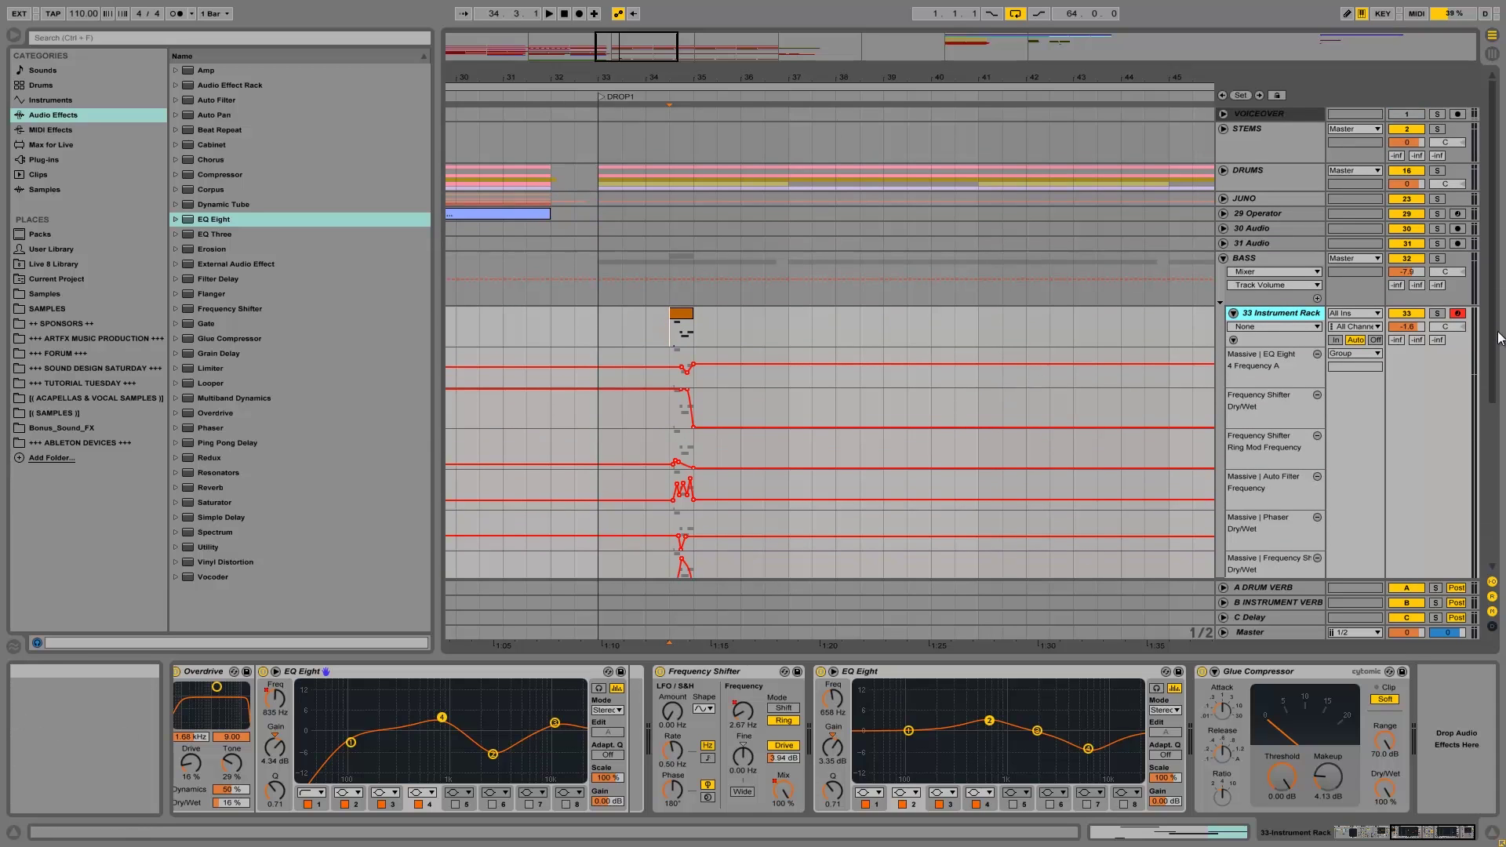
pyautogui.moveTo(1498, 376); pyautogui.dragTo(1502, 476)
pyautogui.scroll(-1, 1039, 256)
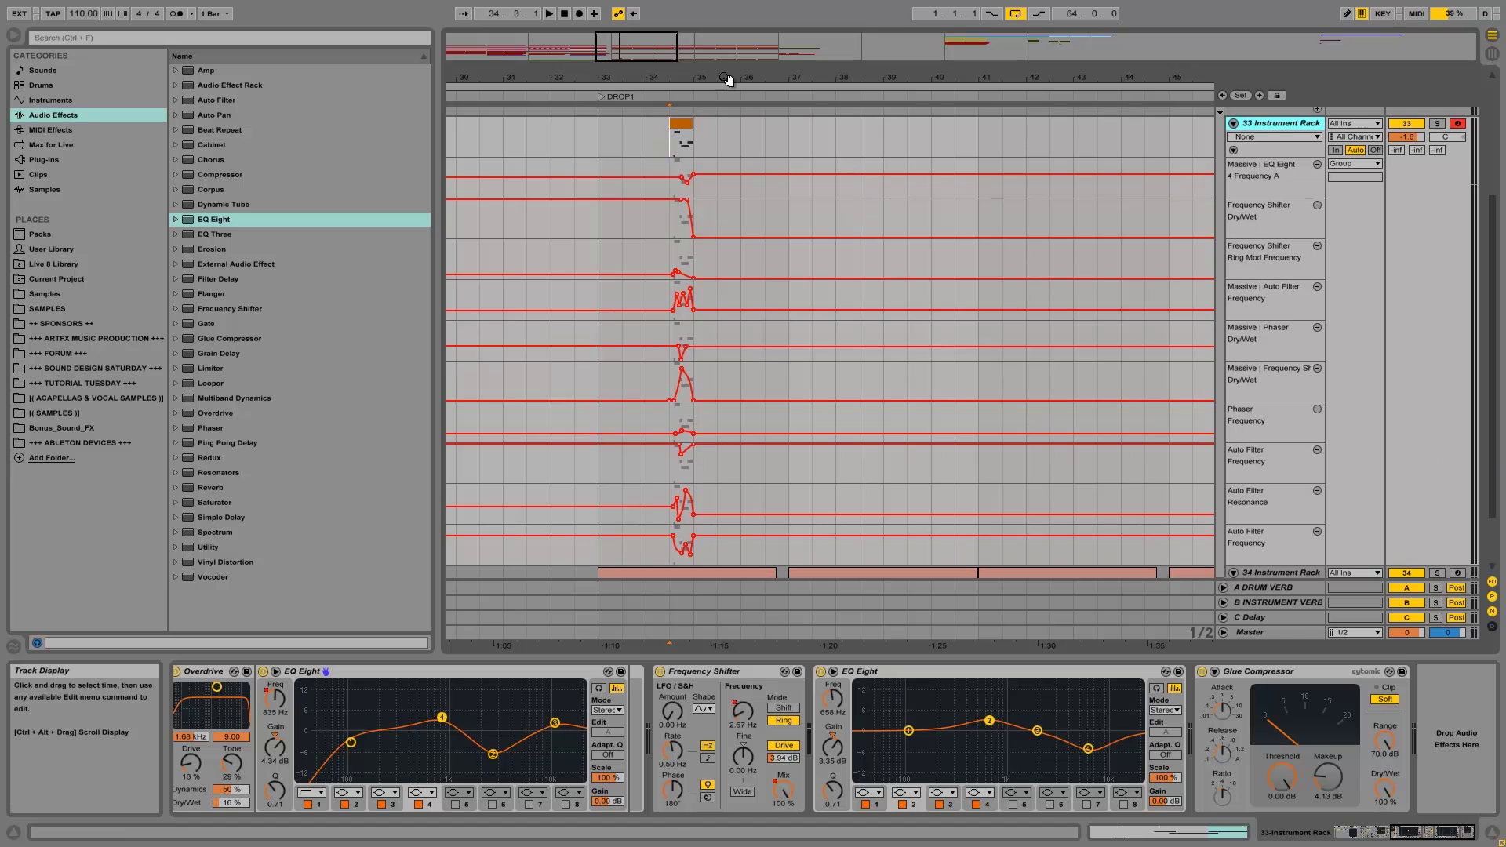
pyautogui.moveTo(676, 79); pyautogui.dragTo(678, 76)
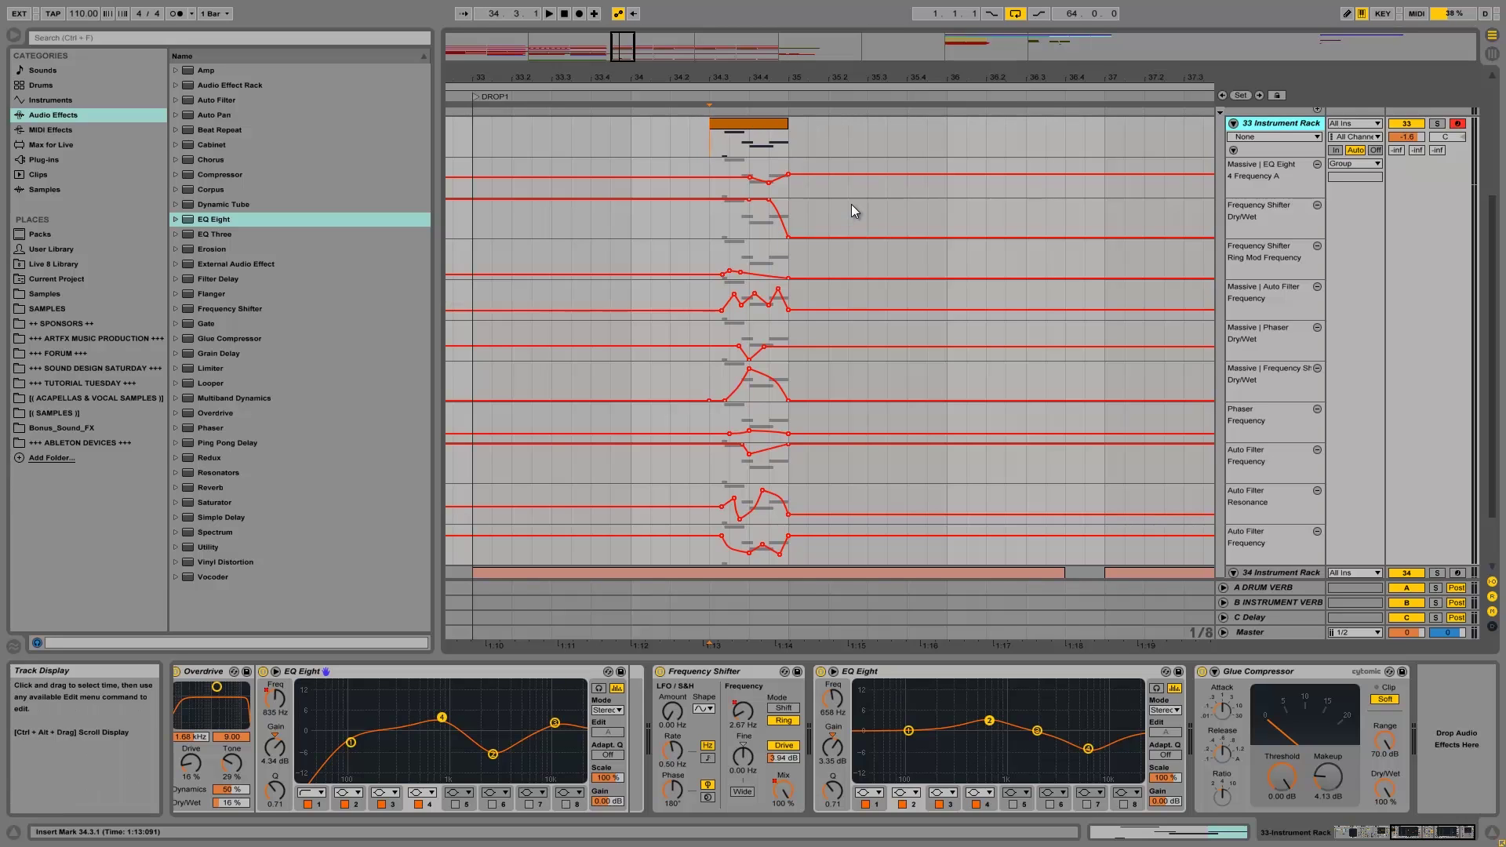
# Step: Audition the automated bass phrase in context from 34.3
pyautogui.press('space')
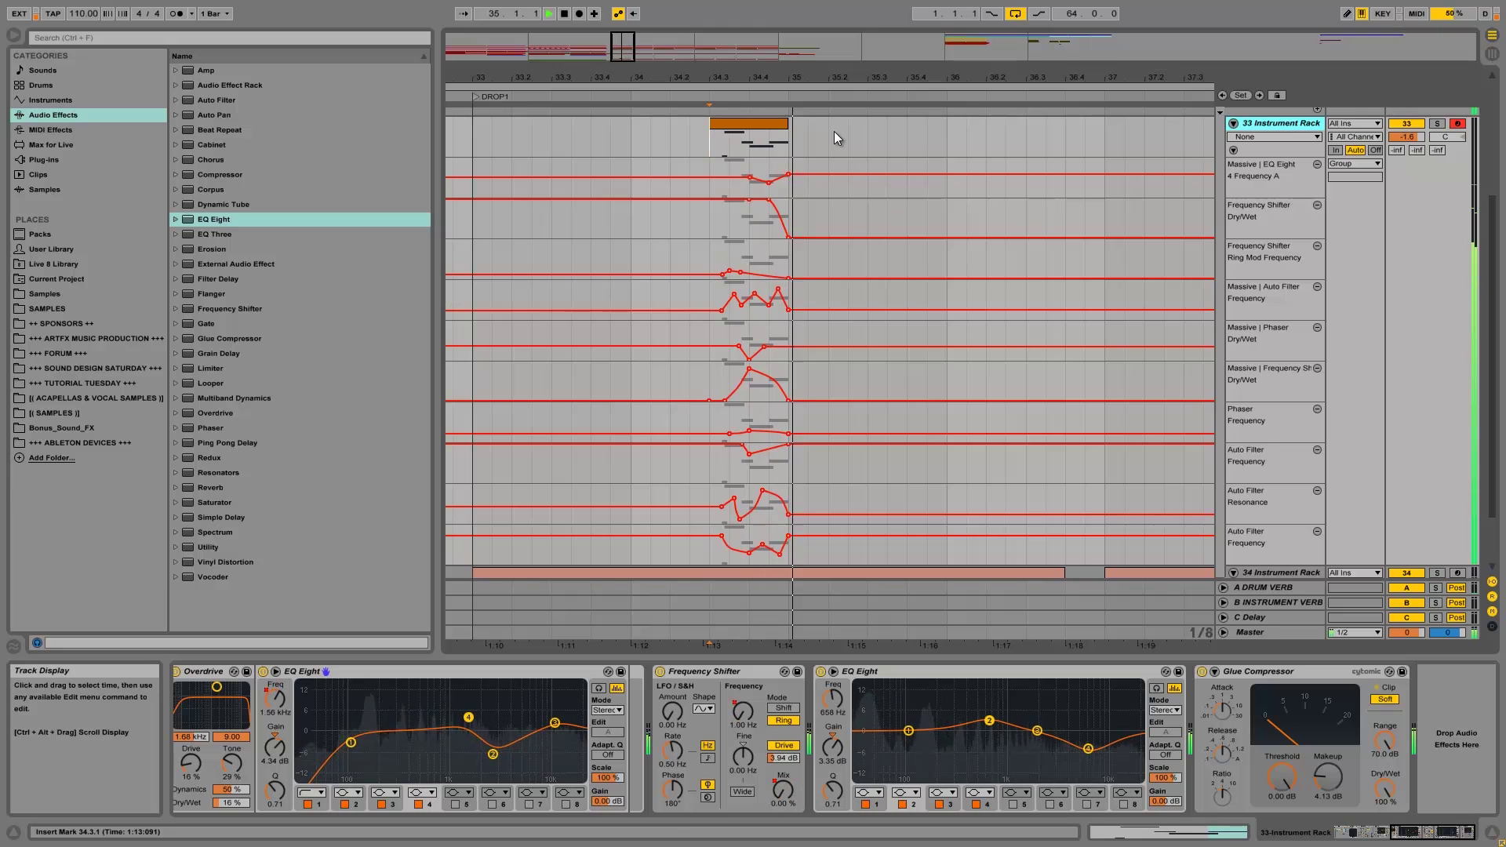
pyautogui.click(564, 13)
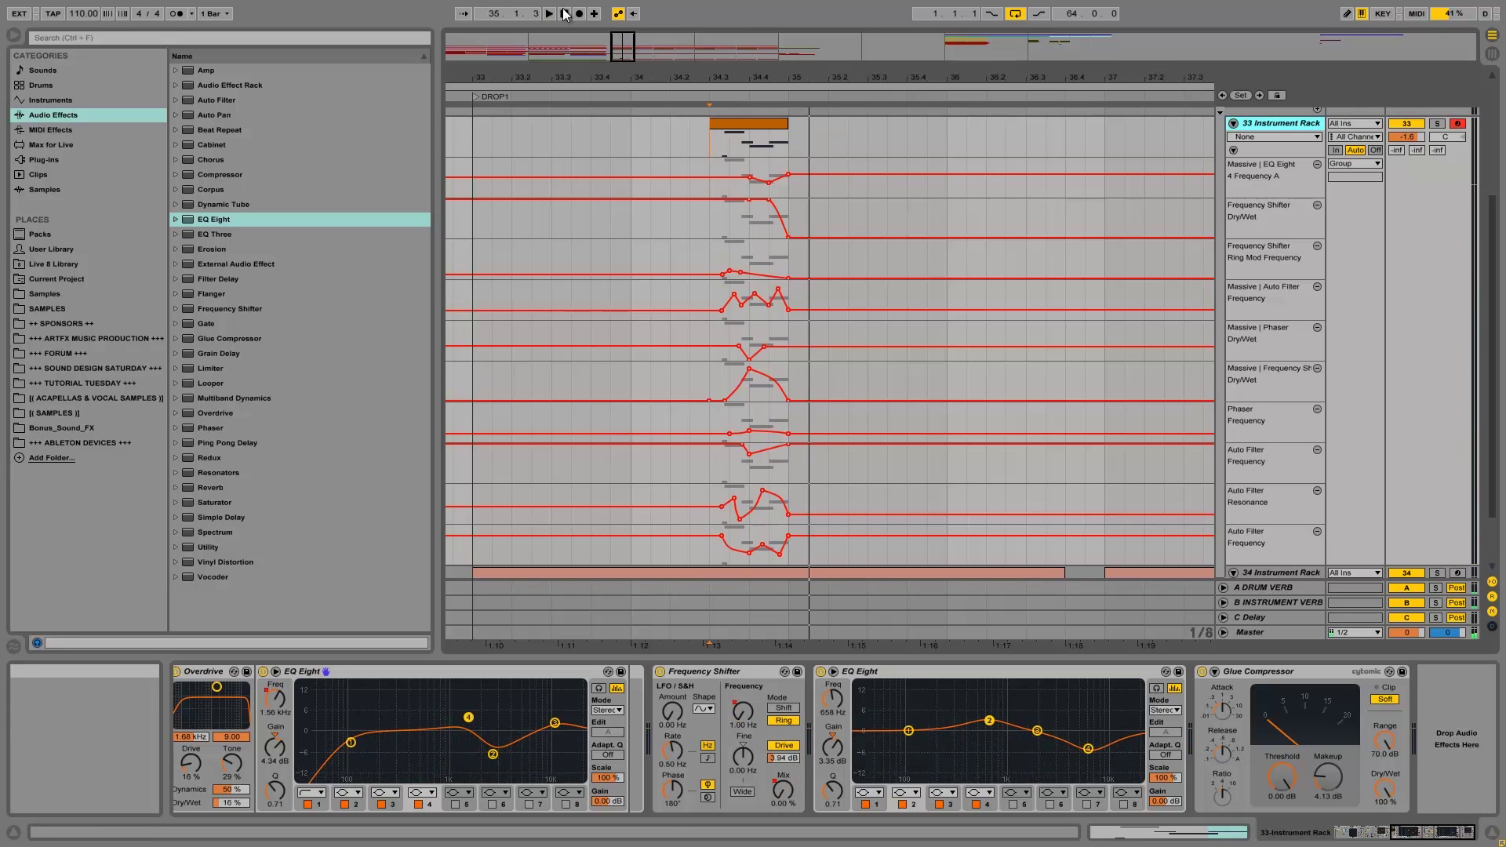
pyautogui.click(477, 140)
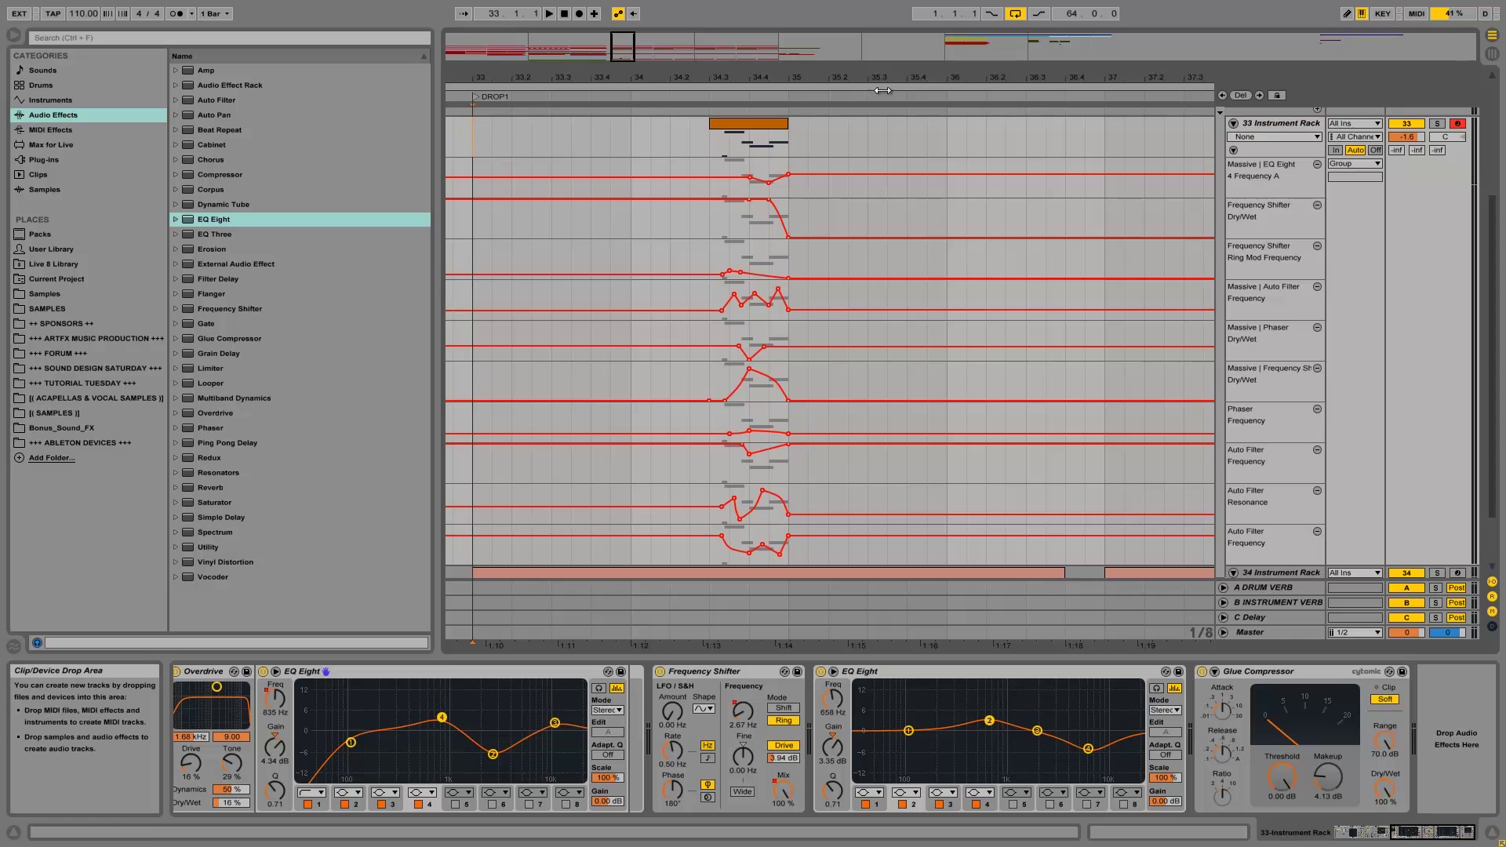
pyautogui.click(765, 126)
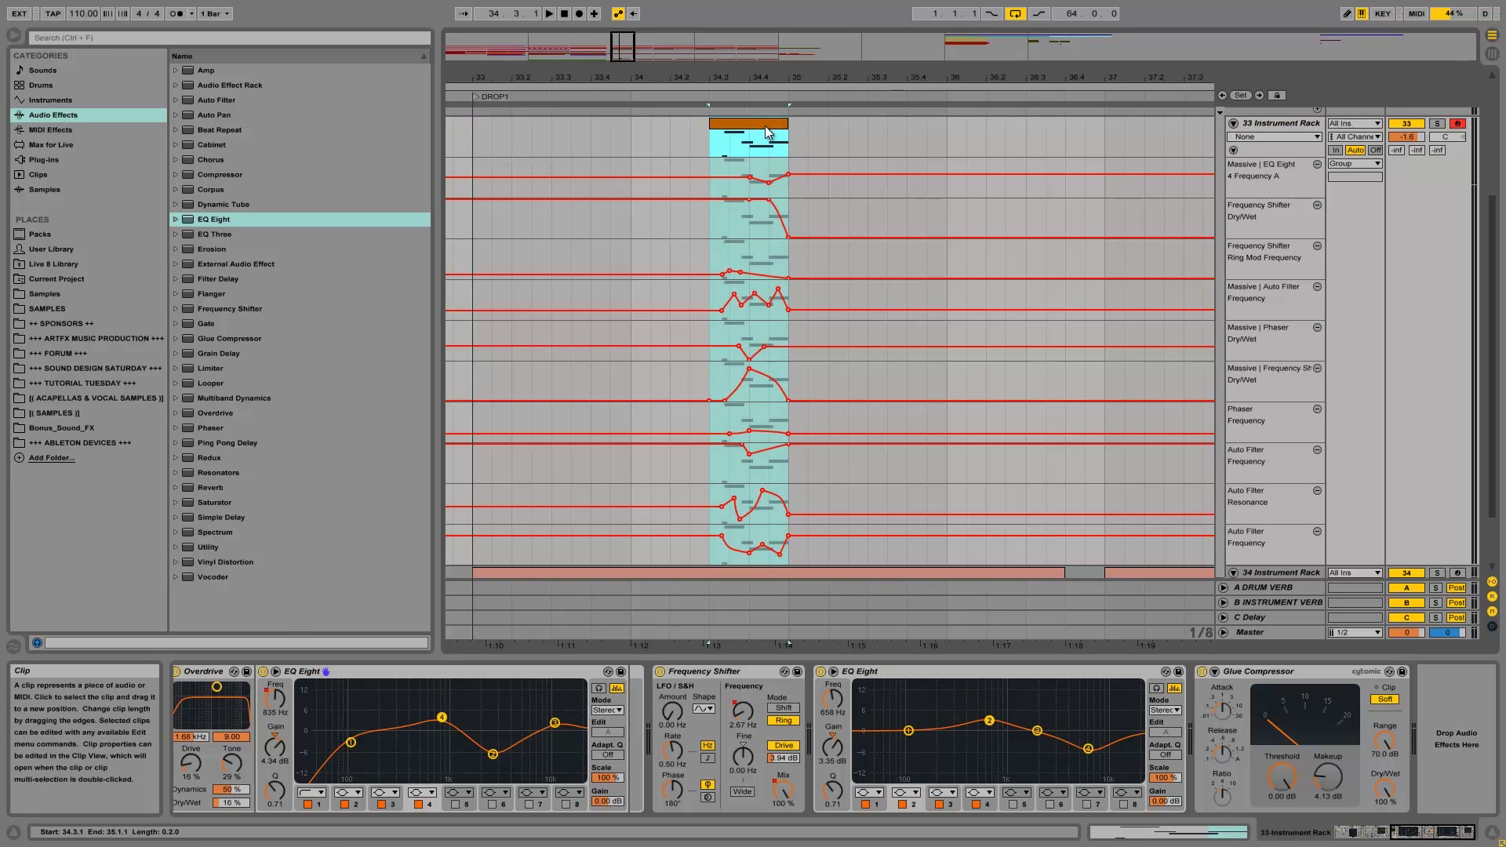
pyautogui.click(1442, 117)
pyautogui.press('space')
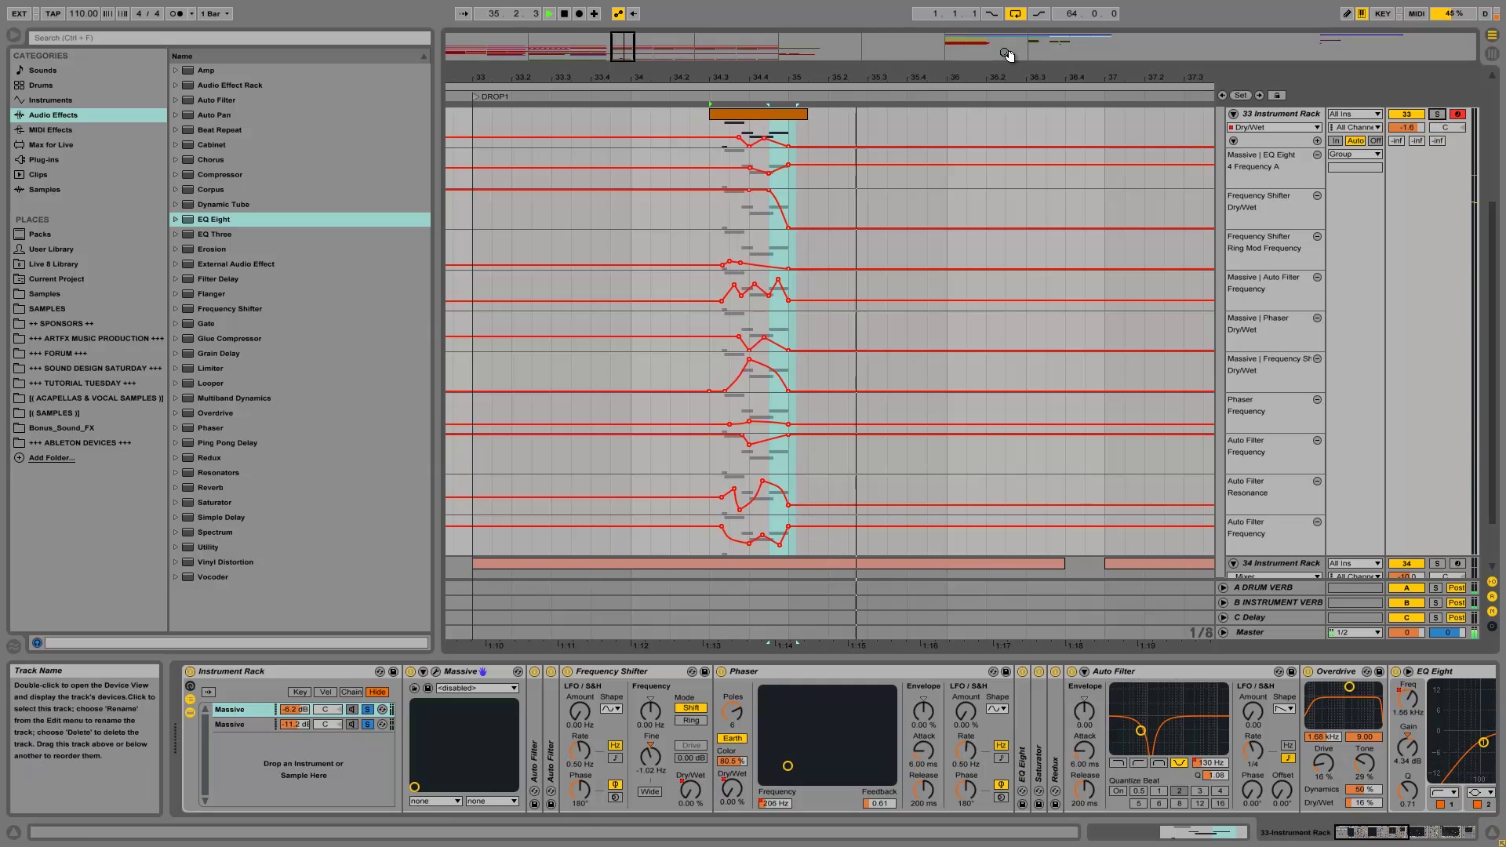
pyautogui.press('space')
# Step: Return to the start of the arrangement and start playback
pyautogui.click(472, 130)
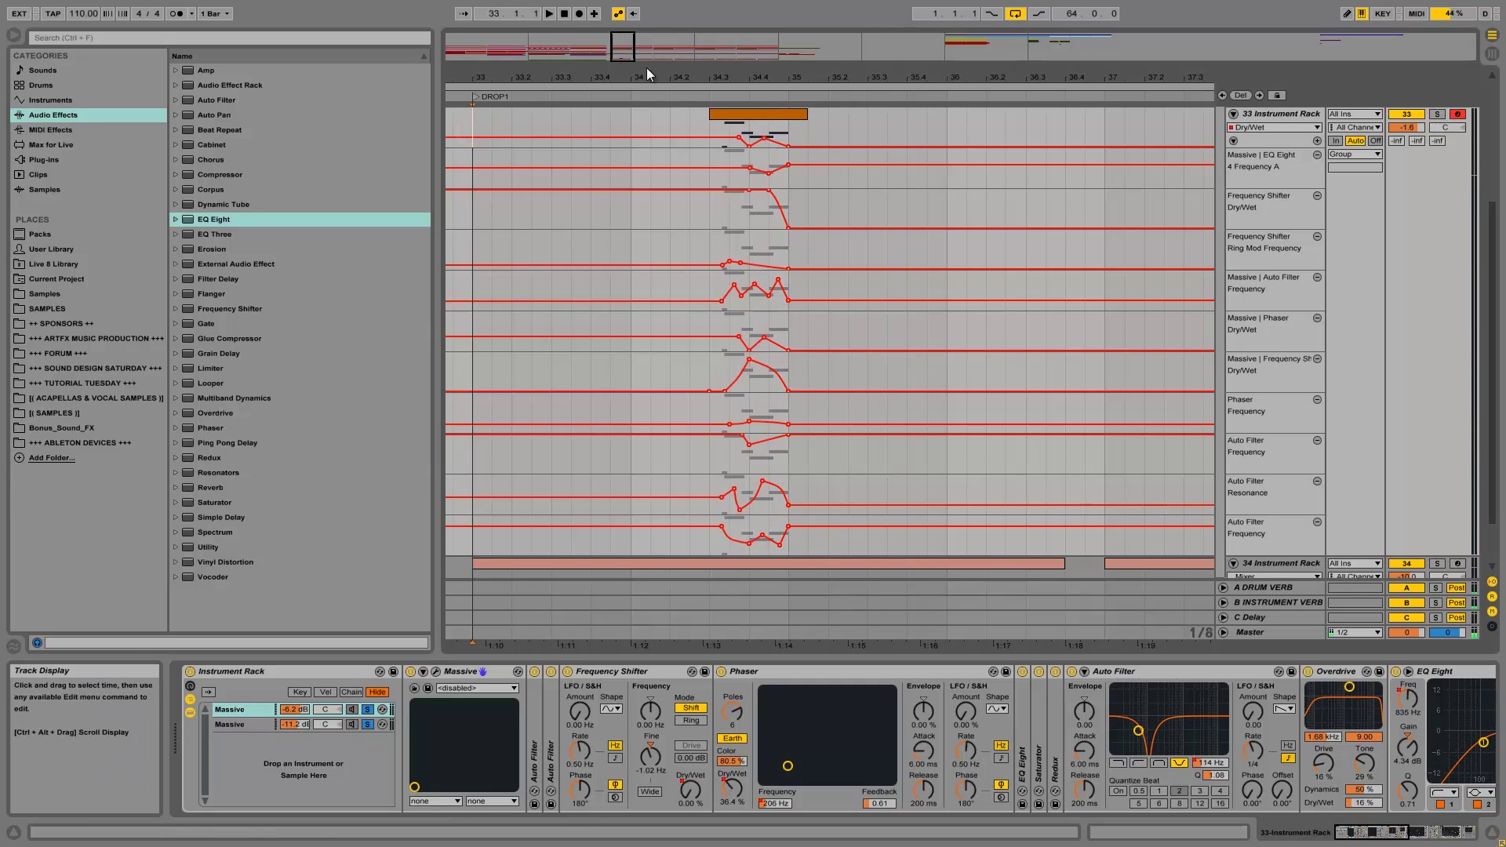
pyautogui.click(564, 13)
pyautogui.click(549, 14)
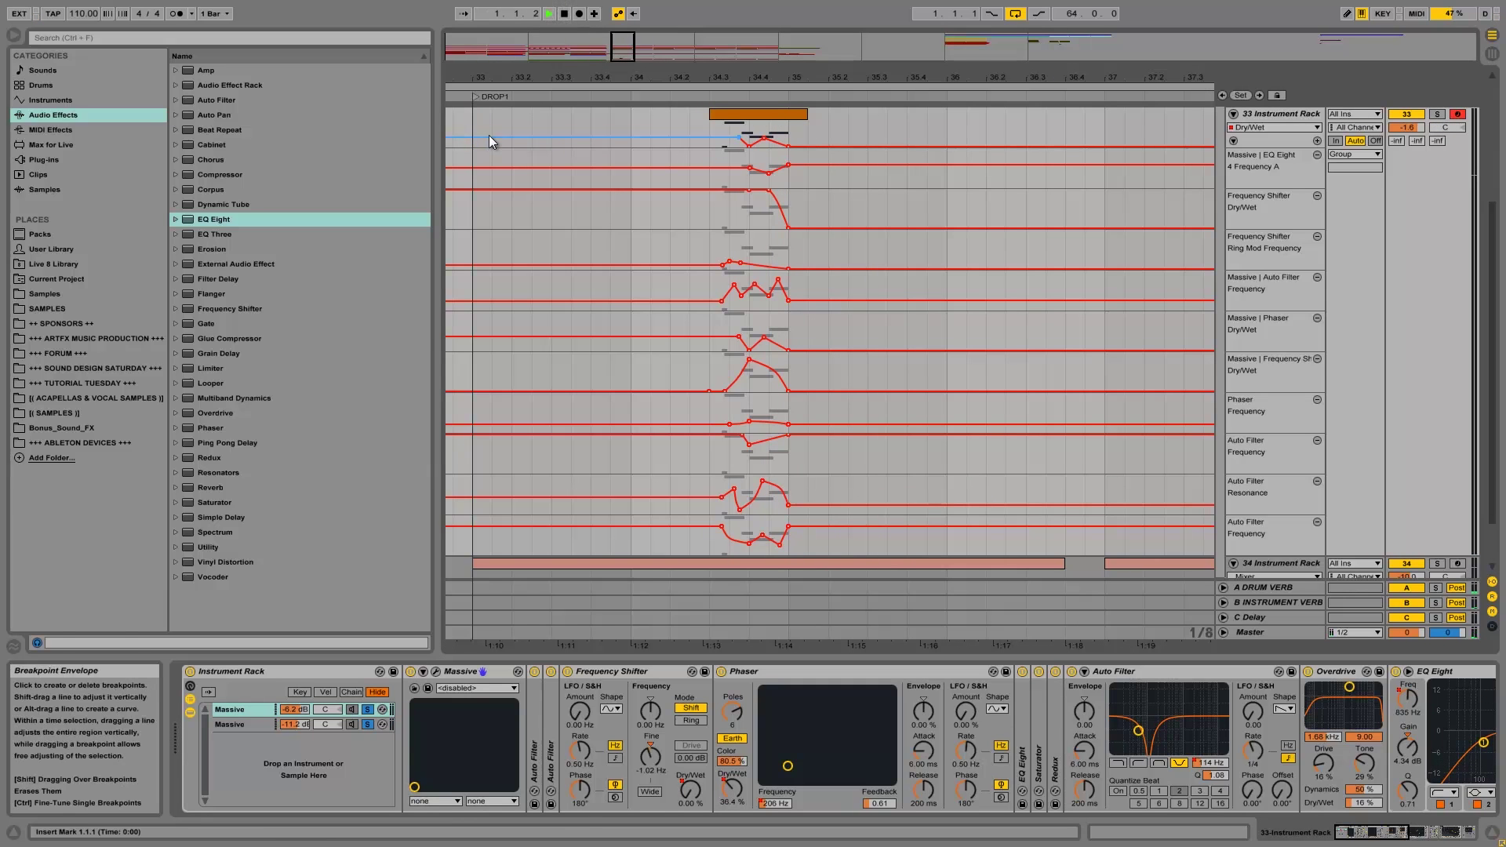
# Step: Audition the bass phrase in the full mix from bar 33
pyautogui.click(471, 117)
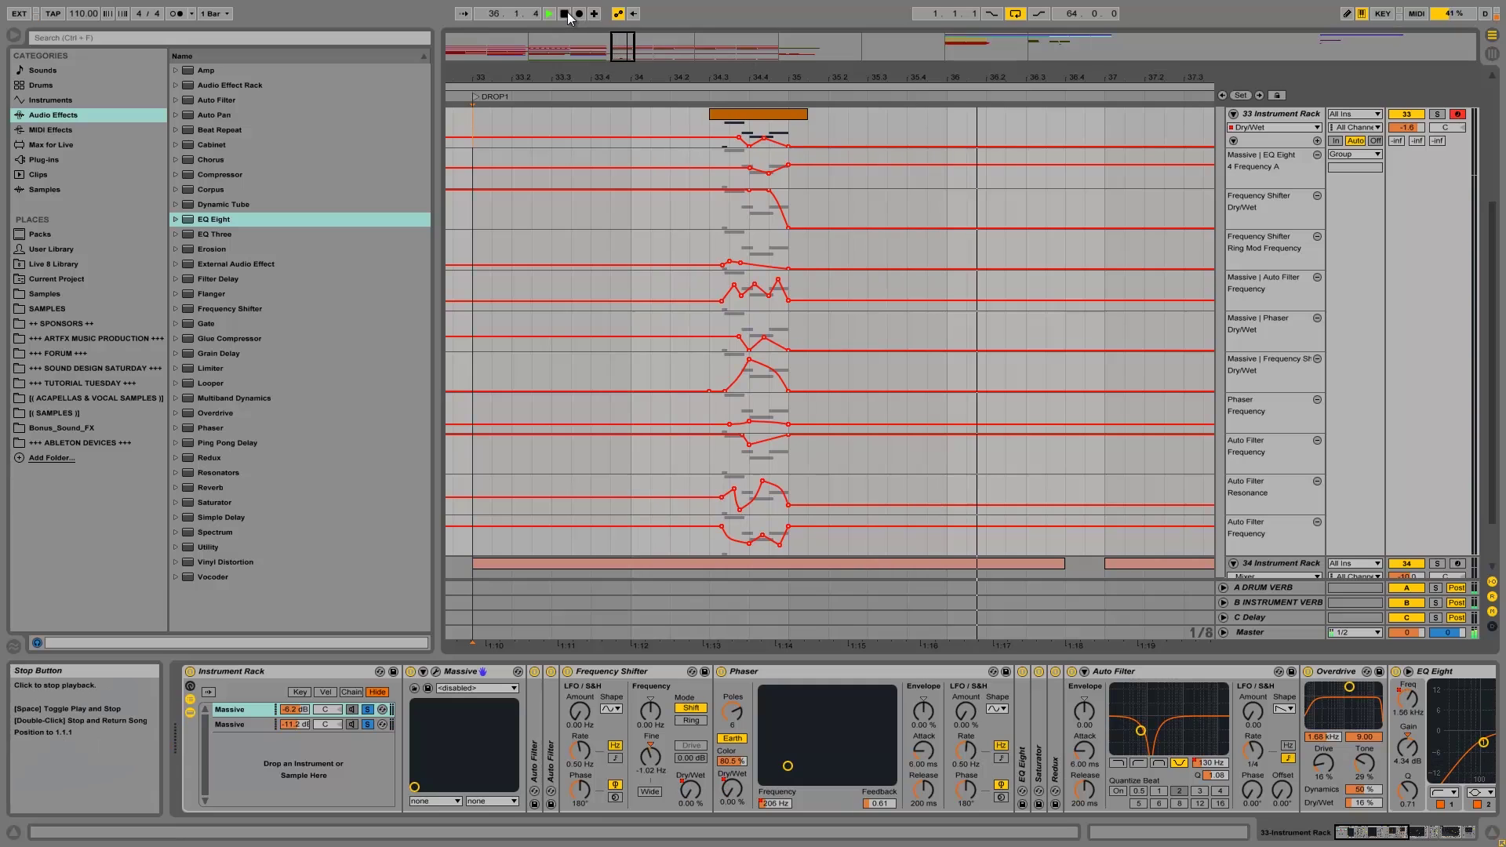
pyautogui.click(565, 13)
# Step: Open the bass clip's notes, lower the A#2 note to G2 and audition the phrase
pyautogui.click(767, 115)
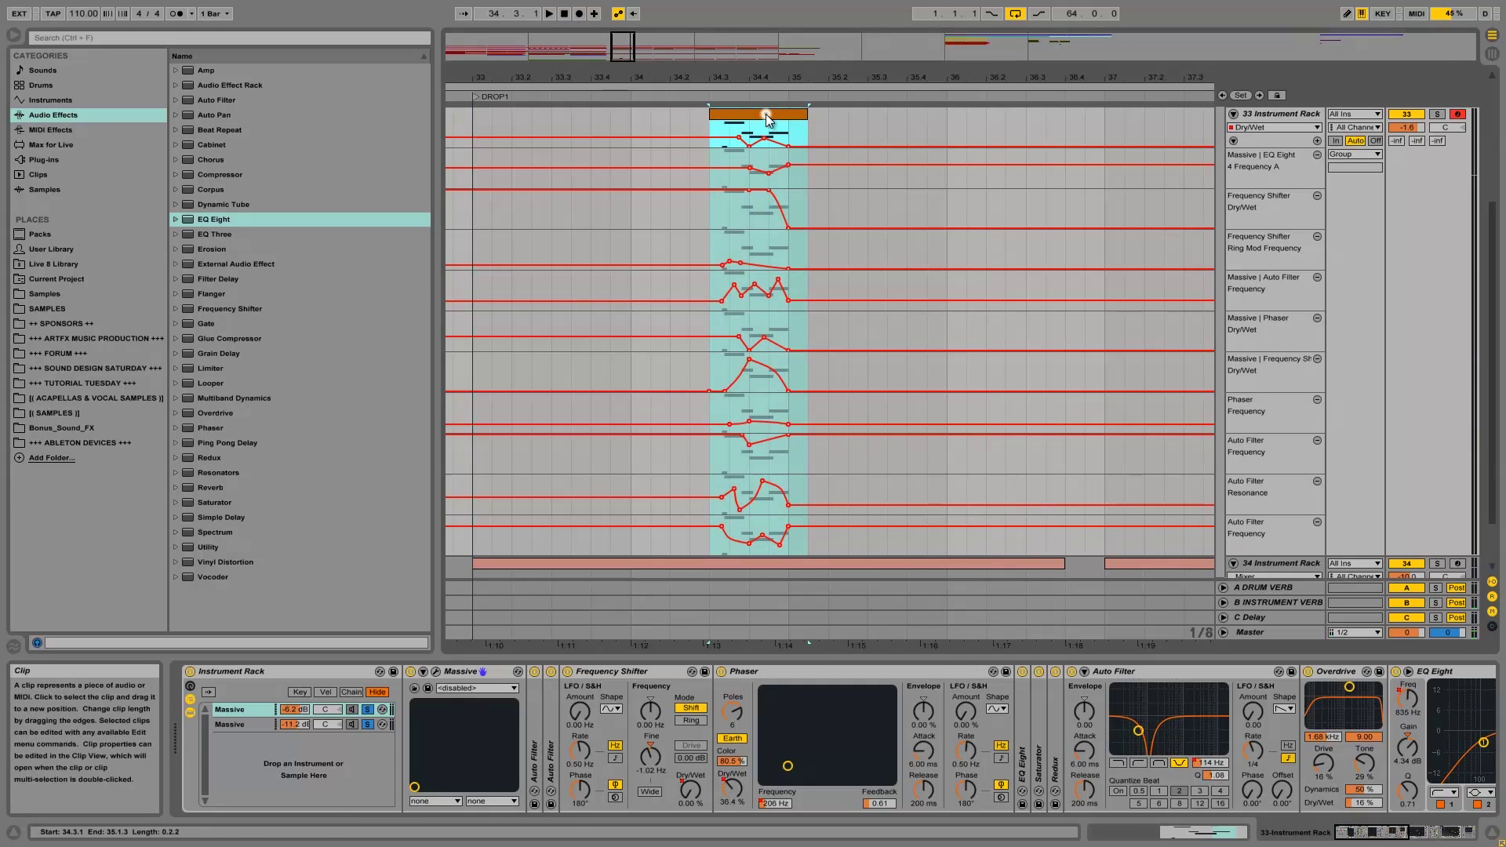
pyautogui.doubleClick(767, 117)
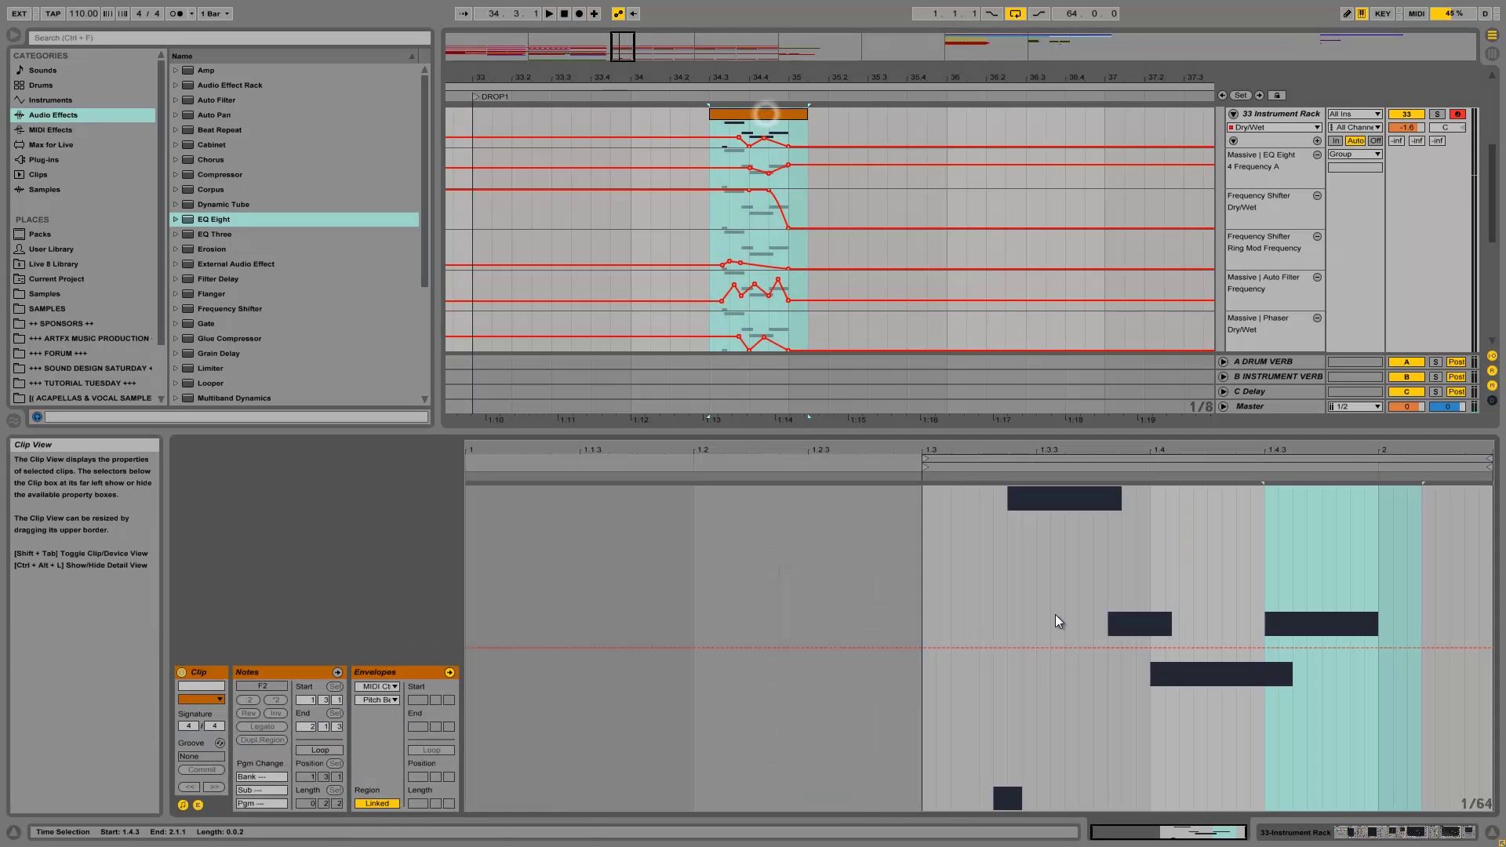
pyautogui.click(193, 805)
pyautogui.click(1007, 617)
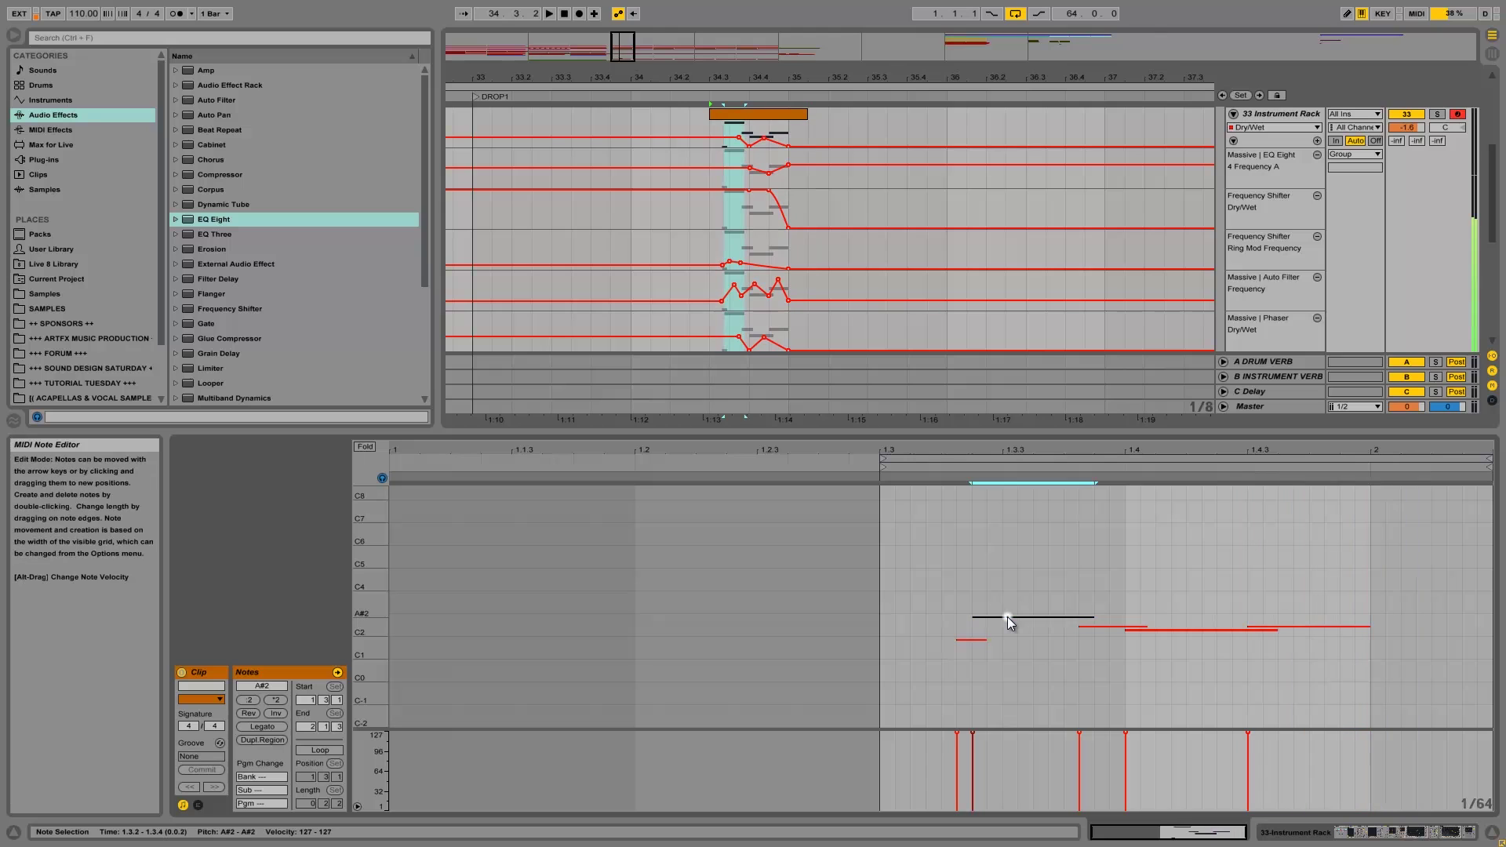
pyautogui.press('Down')
pyautogui.press('Down')
pyautogui.moveTo(386, 615); pyautogui.dragTo(378, 617)
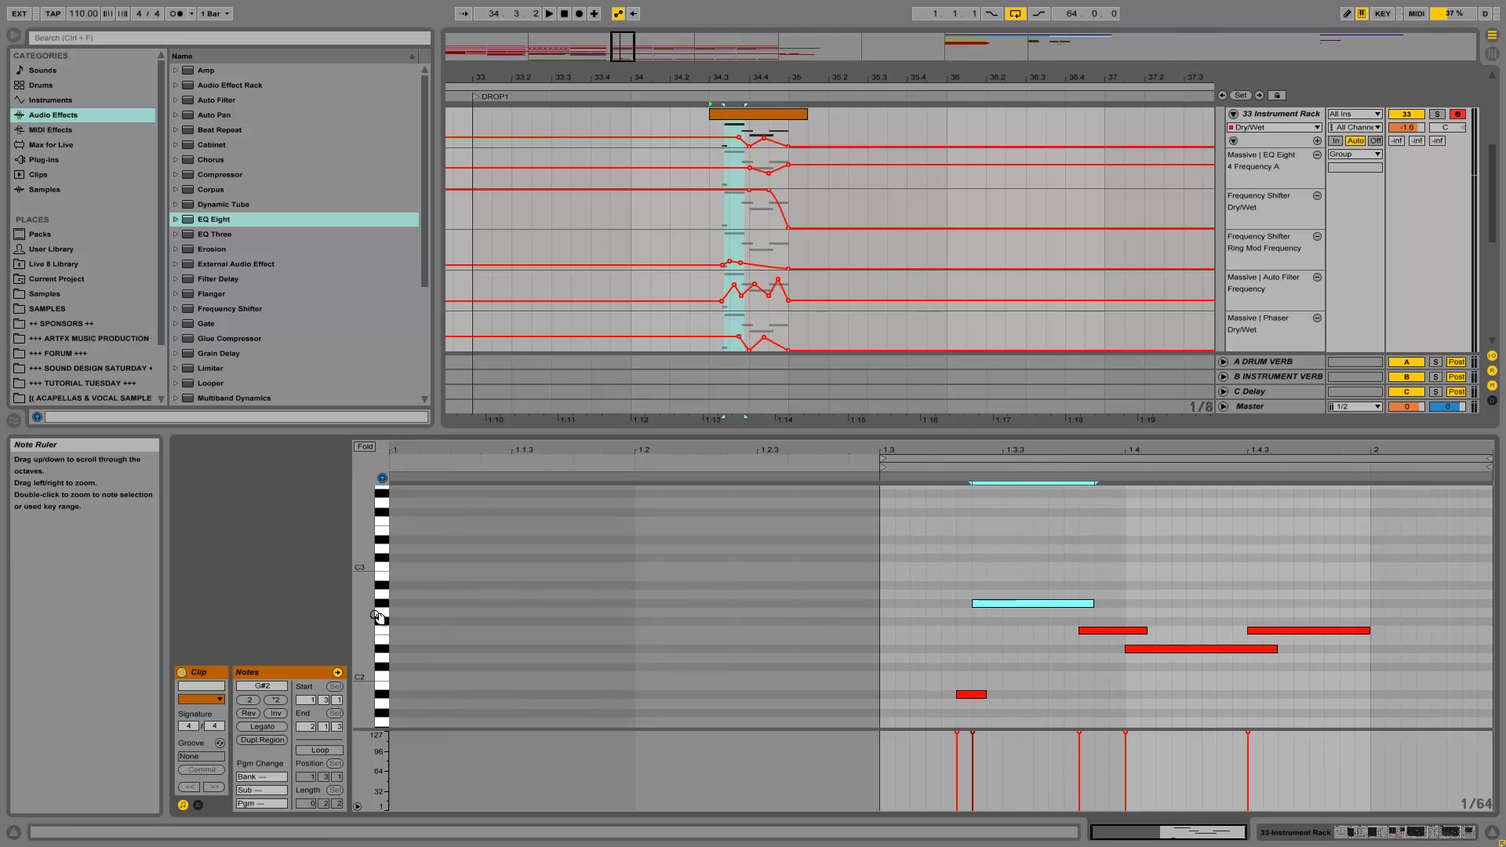
pyautogui.press('Down')
pyautogui.press('space')
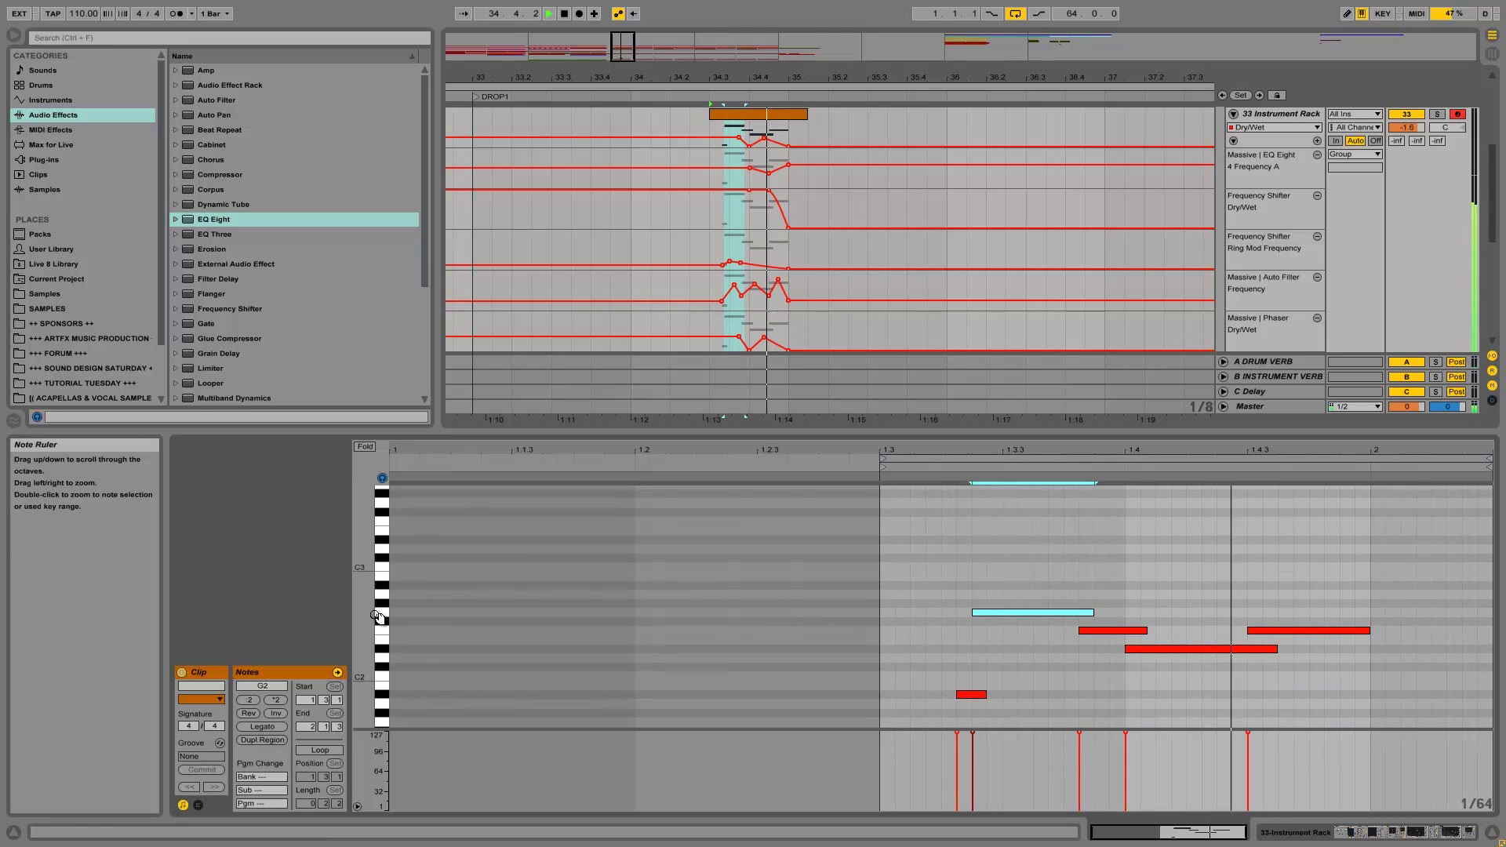
# Step: Lower the clip's last note, starting at 1.4.3, to C2 and audition the phrase
pyautogui.click(1271, 633)
pyautogui.press('Down')
pyautogui.press('Down')
pyautogui.press('Down')
pyautogui.press('Down')
pyautogui.press('Down')
pyautogui.press('space')
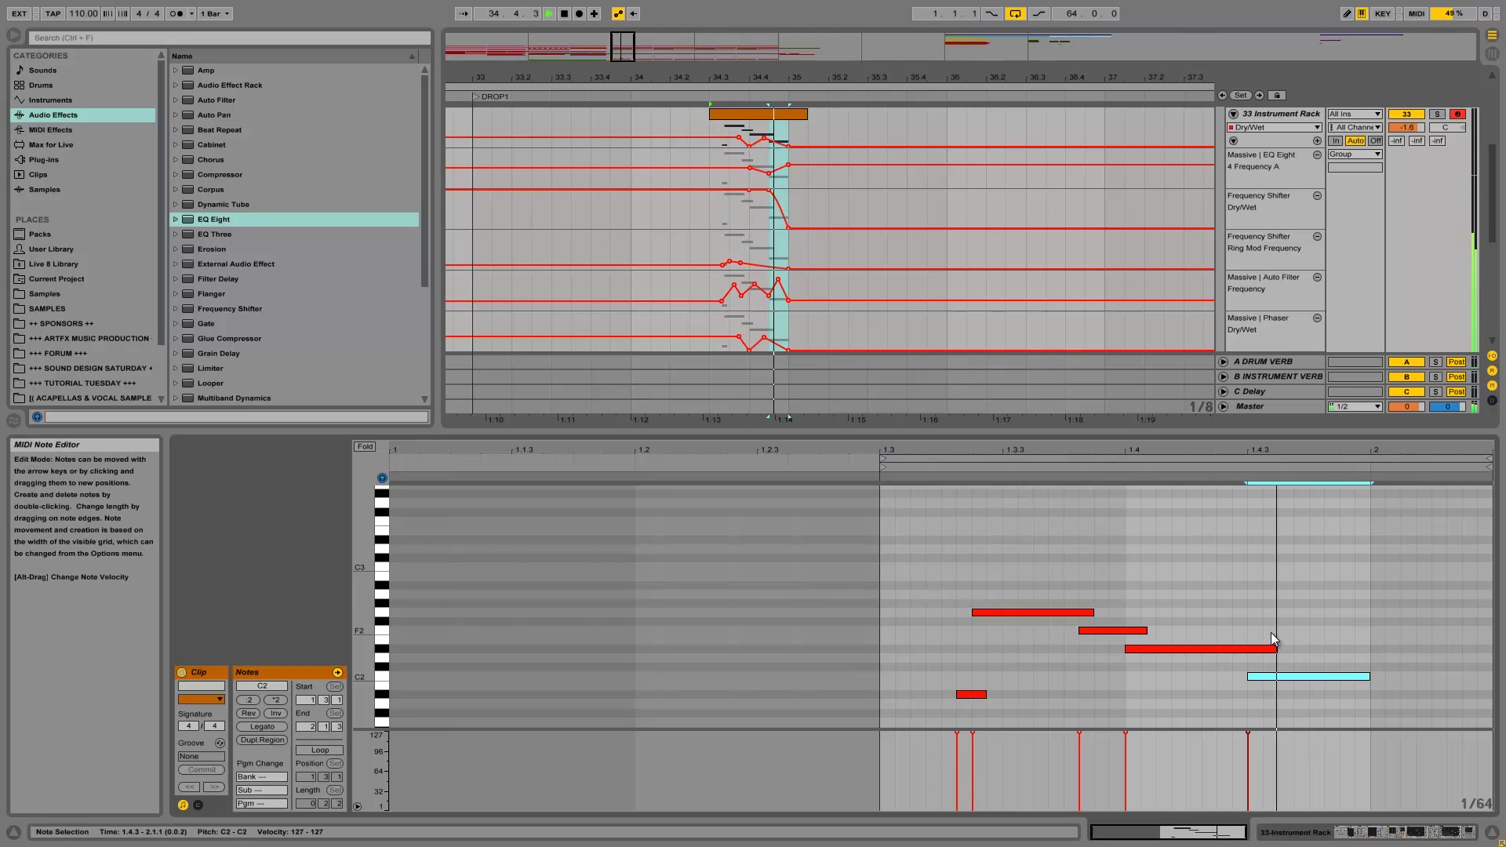
pyautogui.press('space')
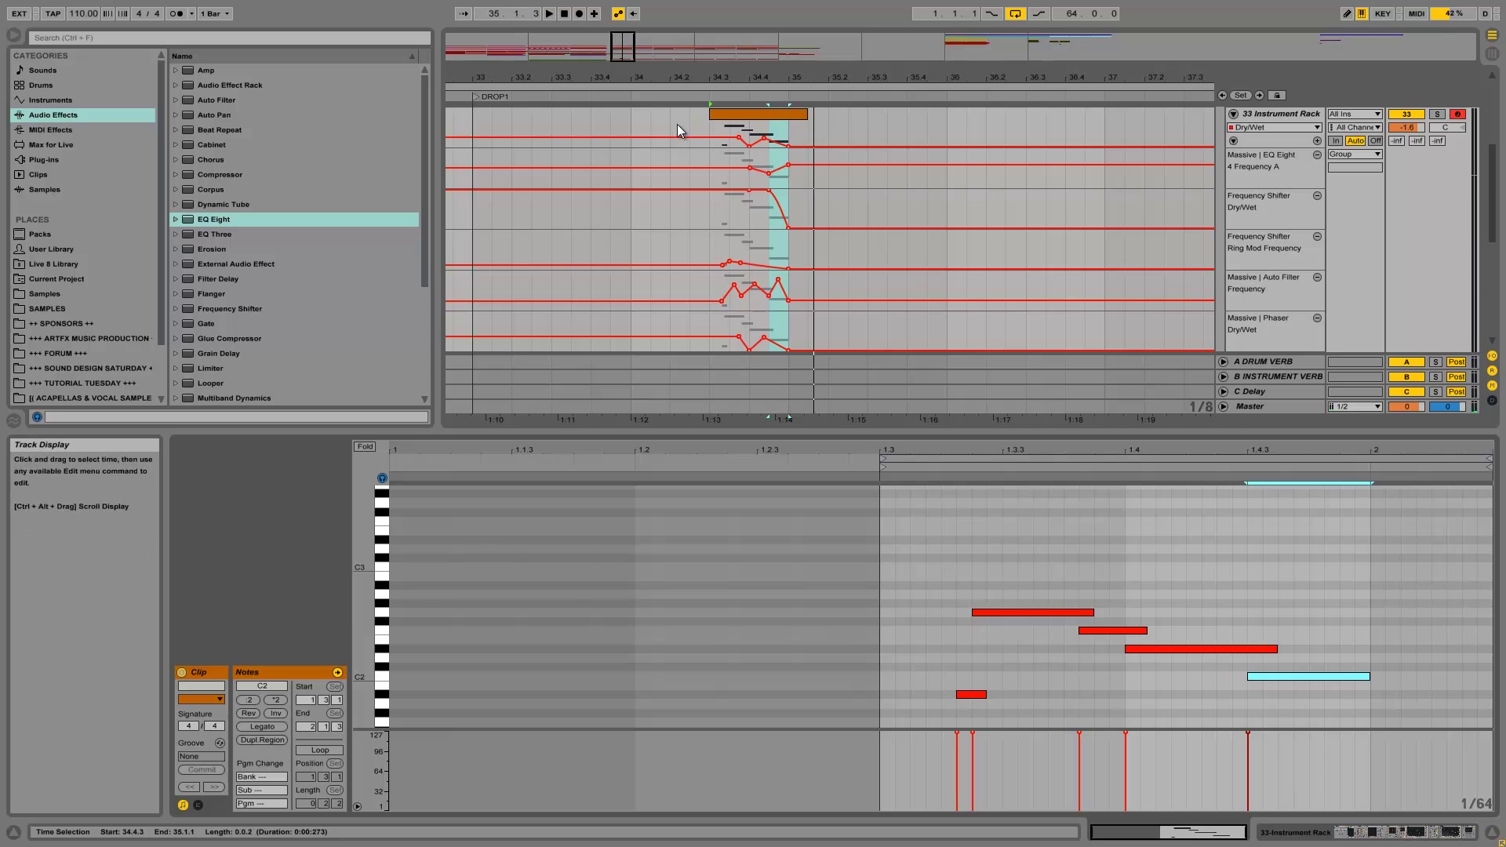
# Step: Play the arrangement from bar 34 to hear the revised bass melody in context
pyautogui.click(659, 129)
pyautogui.click(630, 124)
pyautogui.press('space')
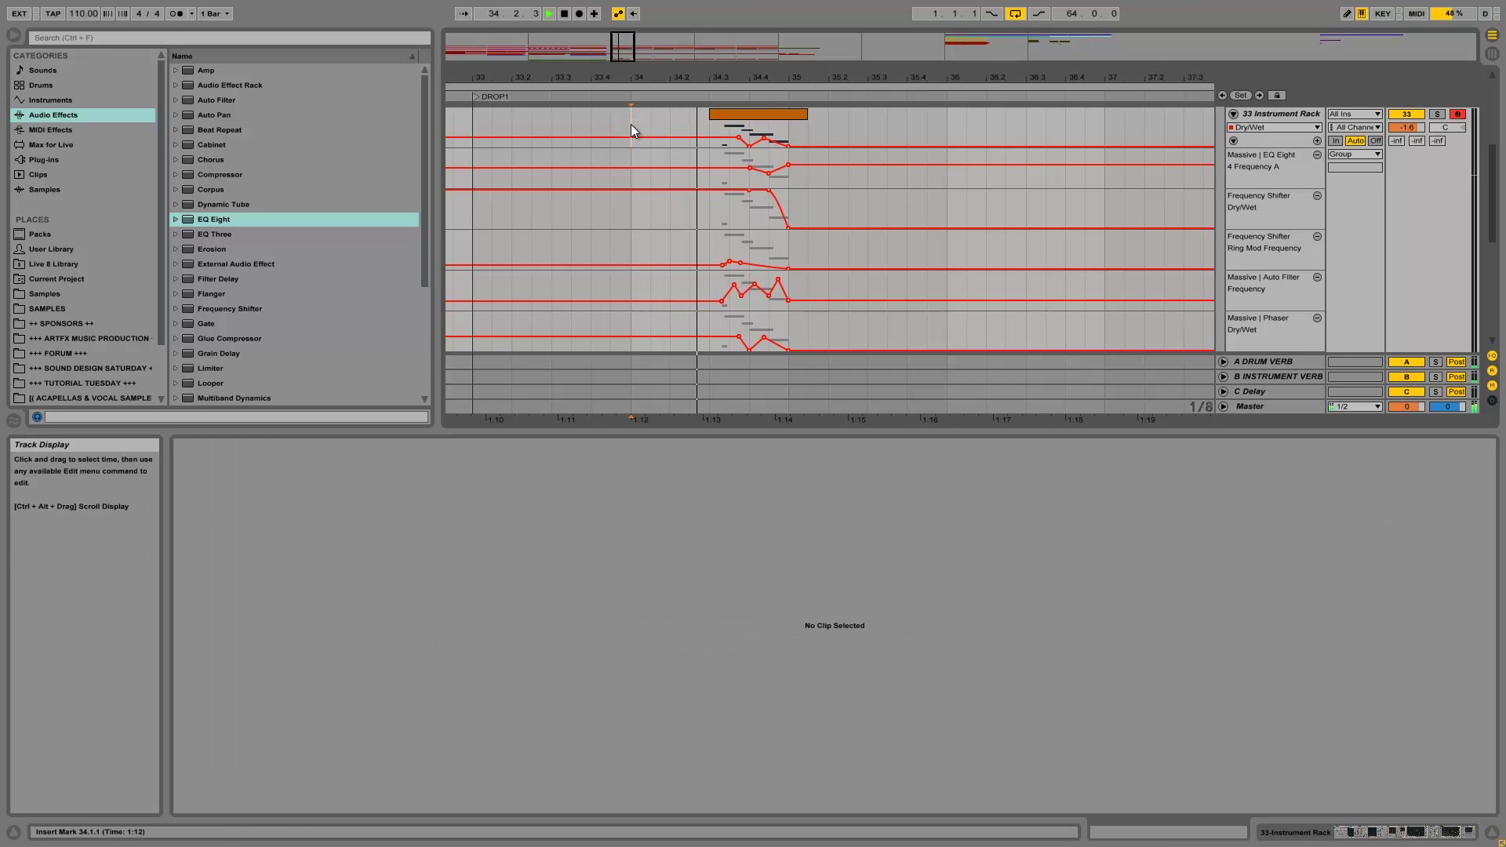
pyautogui.press('space')
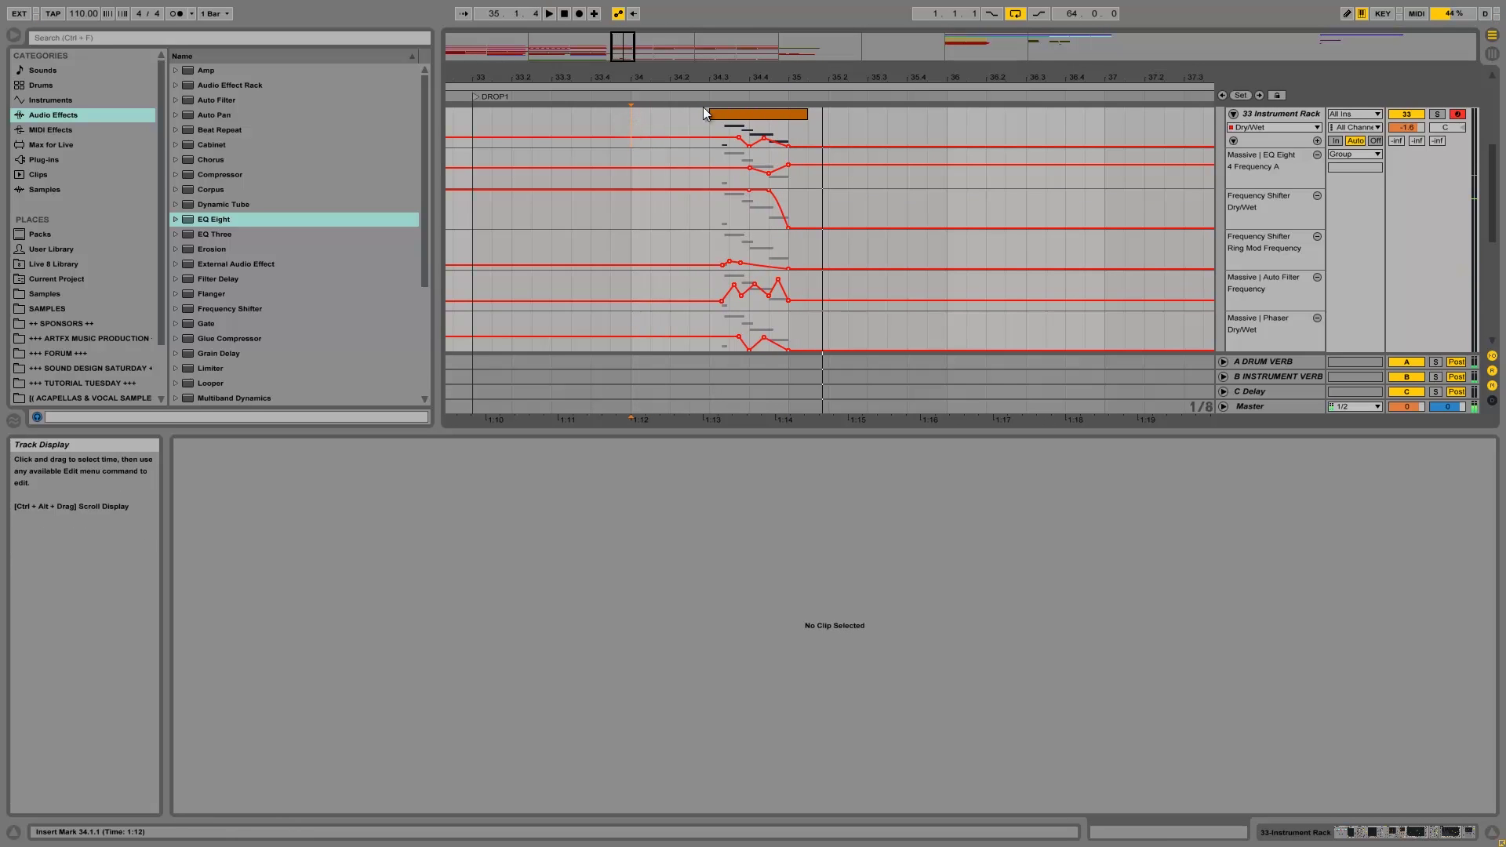
# Step: Add a short C2 note at 1.3.1, the start of the bass clip, and audition it
pyautogui.click(769, 115)
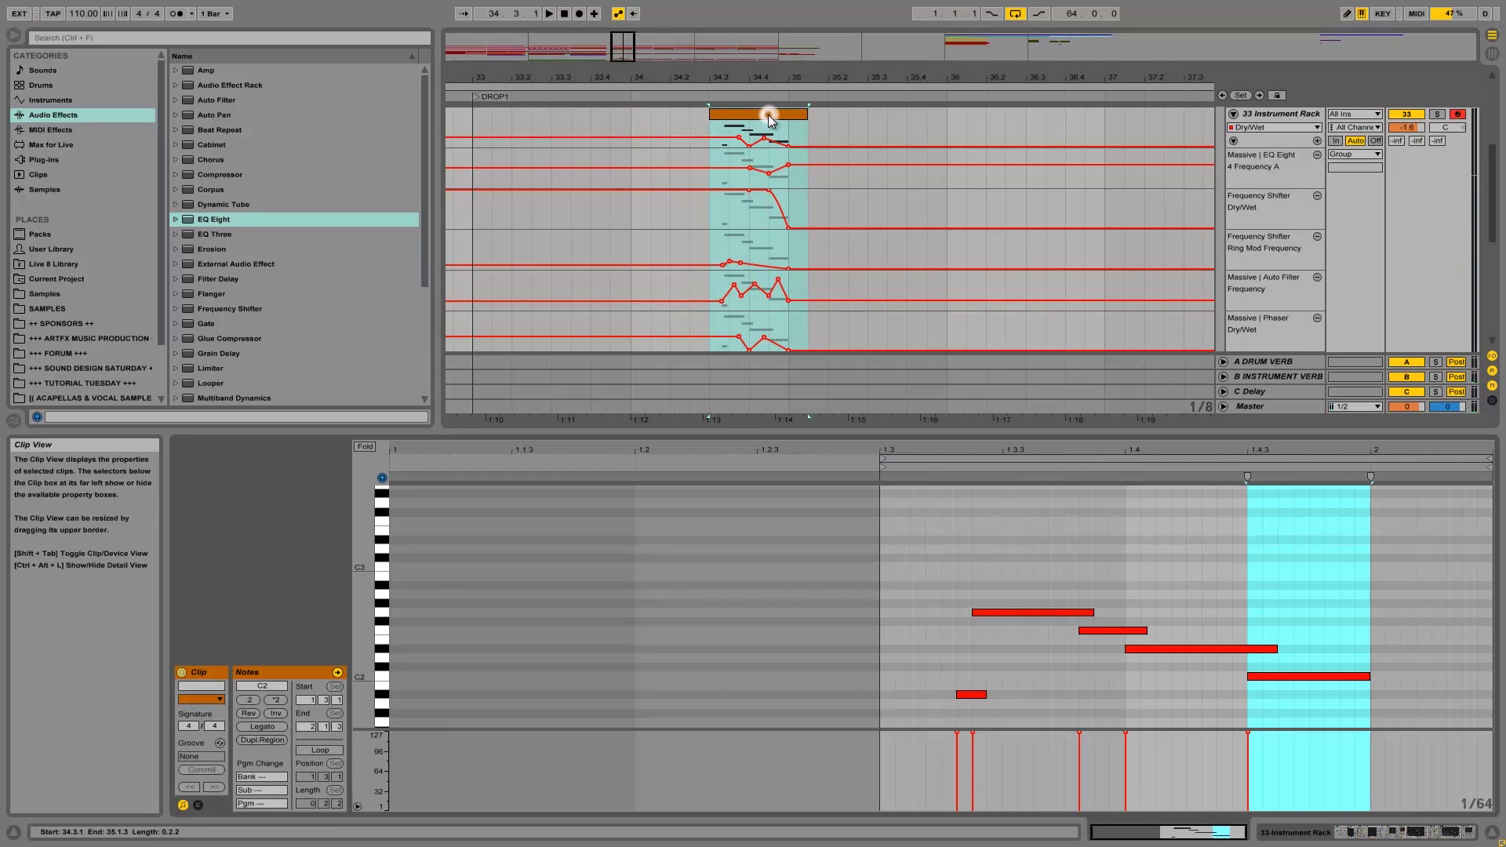
pyautogui.doubleClick(883, 677)
pyautogui.moveTo(894, 676)
pyautogui.mouseDown()
pyautogui.moveTo(961, 676)
pyautogui.moveTo(952, 662)
pyautogui.moveTo(912, 674)
pyautogui.mouseUp()
pyautogui.press('space')
pyautogui.press('space')
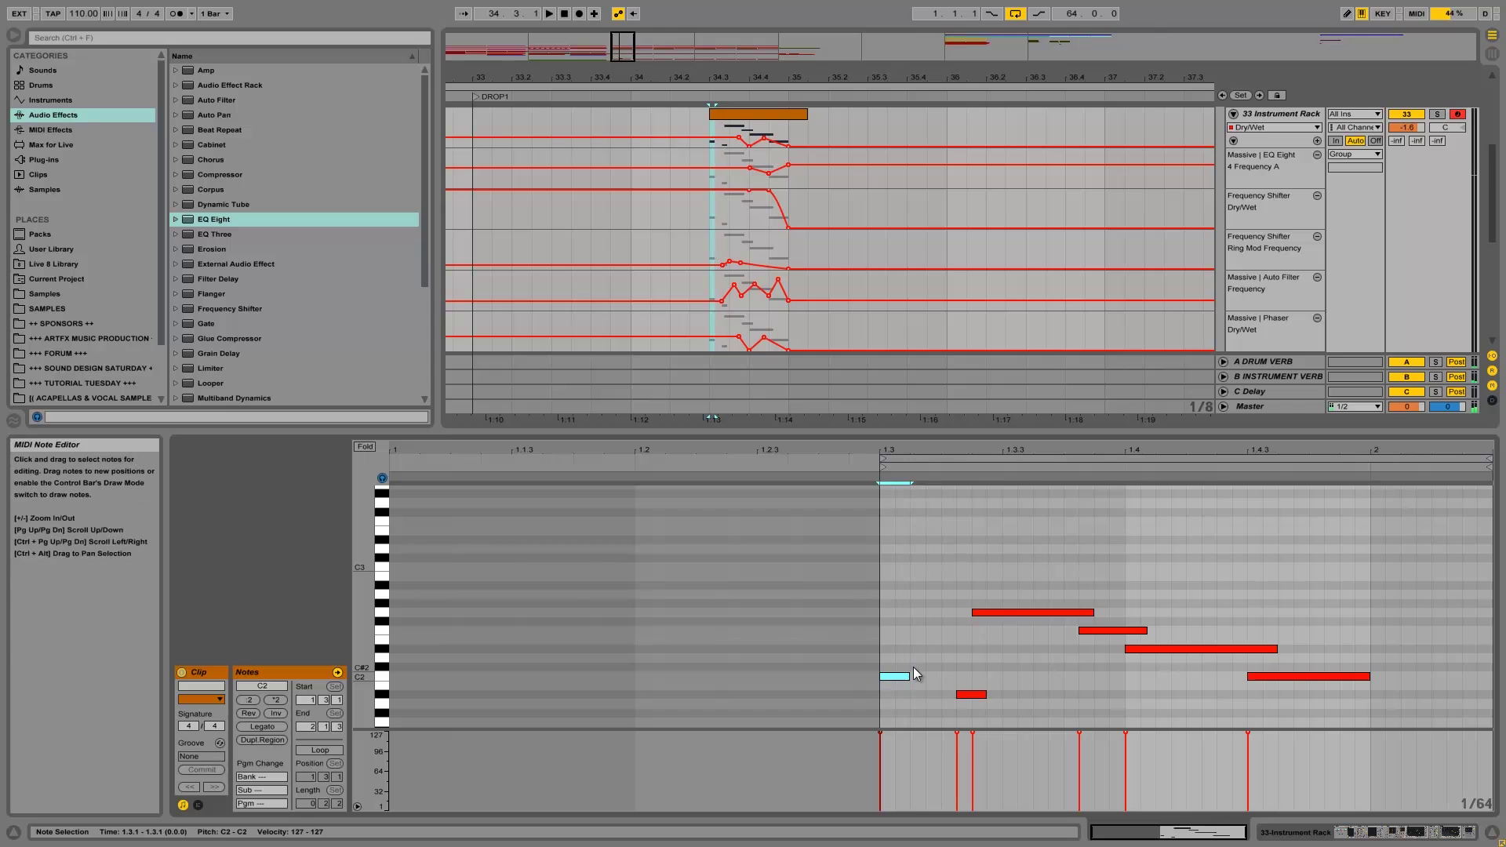
# Step: Play the bass clip, extend the opening C2 note to 1.3.2 and audition the phrase again
pyautogui.click(643, 125)
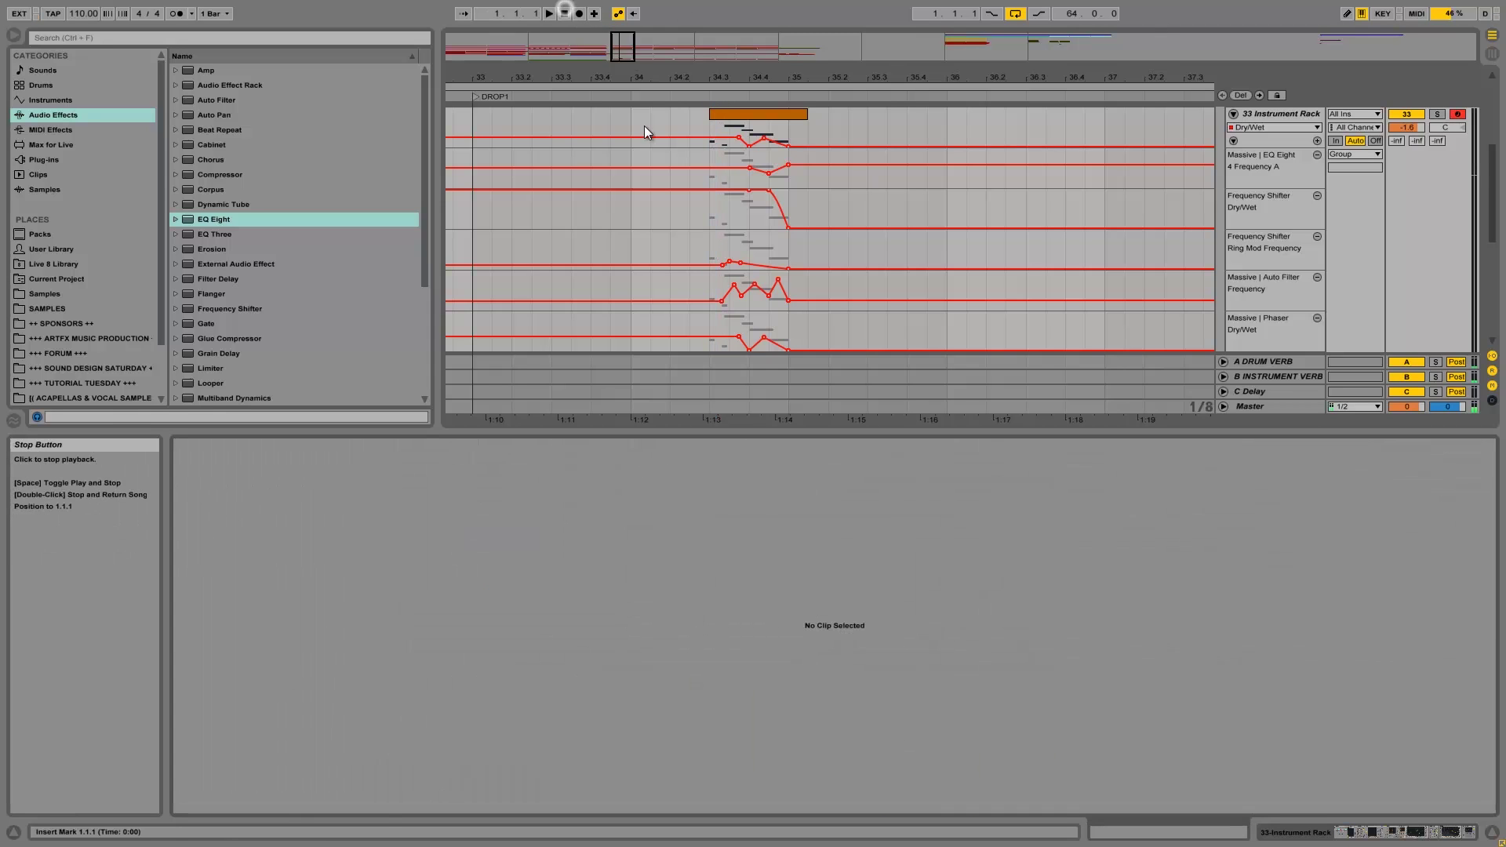
pyautogui.click(728, 114)
pyautogui.press('space')
pyautogui.press('space')
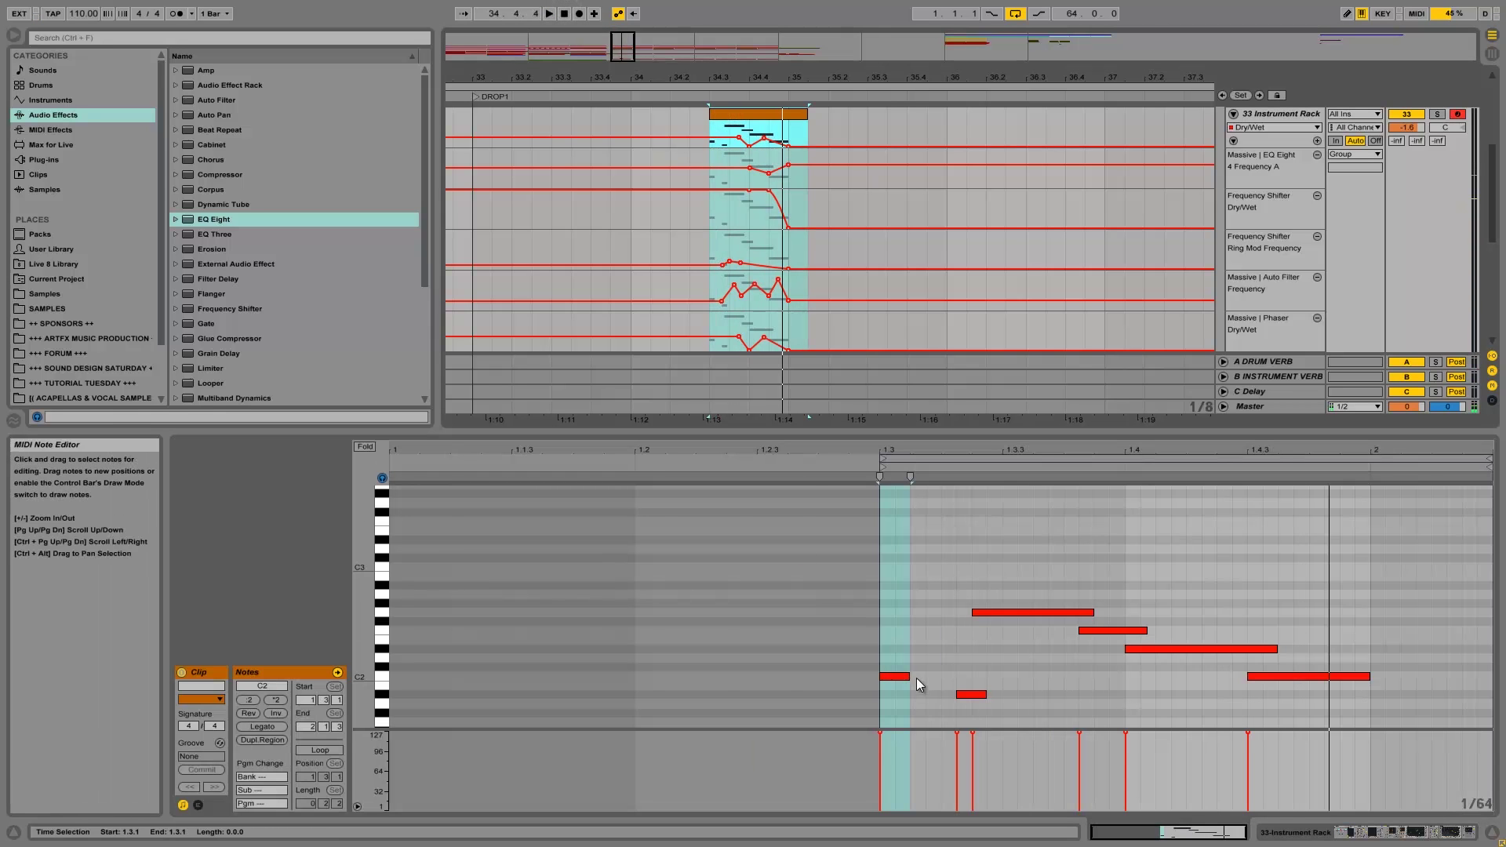
pyautogui.moveTo(910, 675); pyautogui.dragTo(934, 674)
pyautogui.press('space')
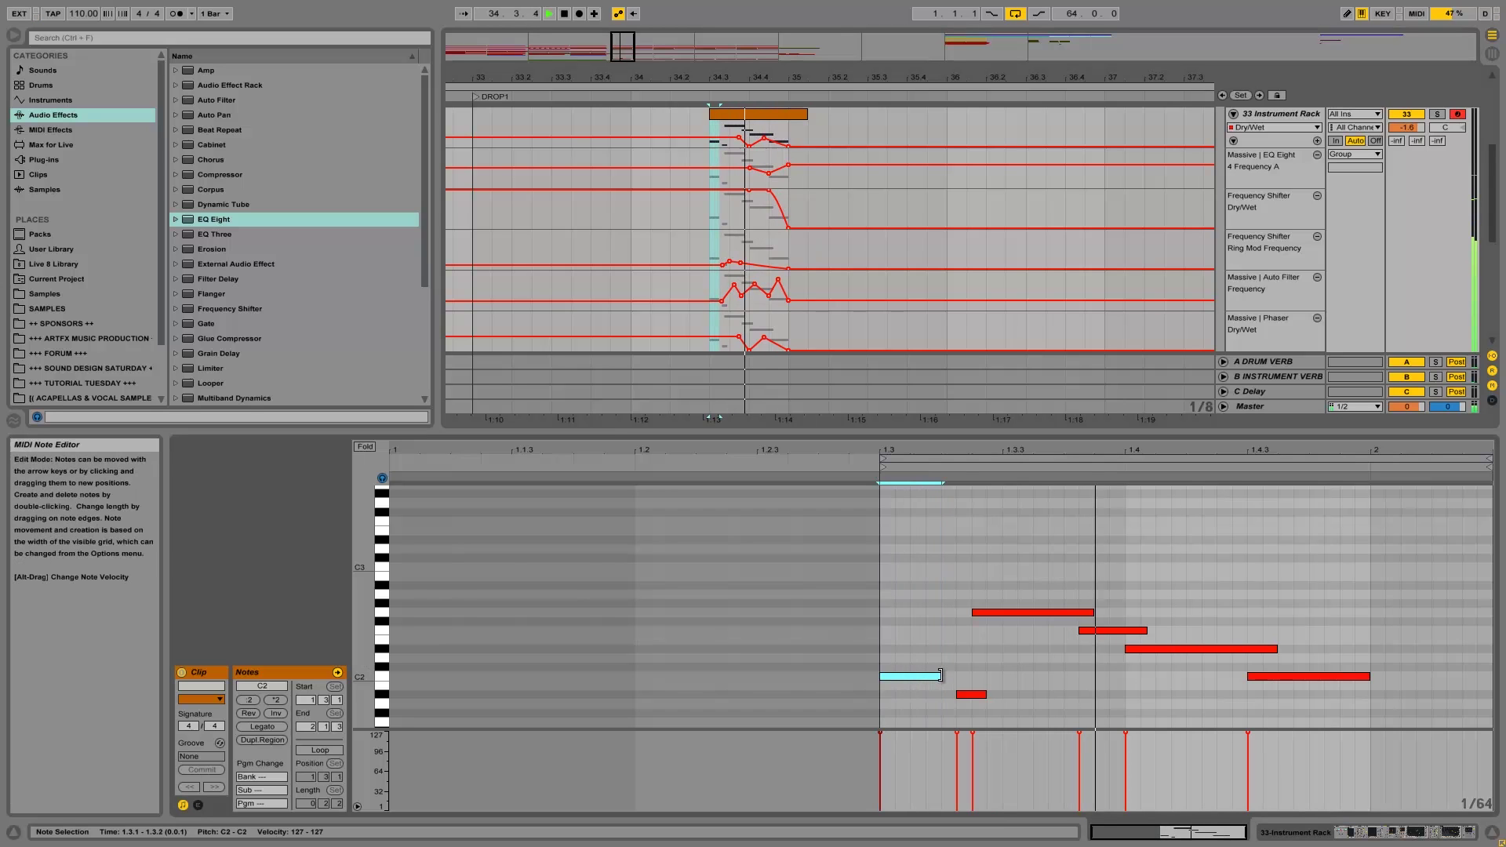
# Step: Try a longer opening C2 note that overlaps the low note following it, and audition the result
pyautogui.moveTo(940, 676)
pyautogui.mouseDown()
pyautogui.moveTo(954, 676)
pyautogui.moveTo(928, 676)
pyautogui.moveTo(970, 674)
pyautogui.mouseUp()
pyautogui.press('space')
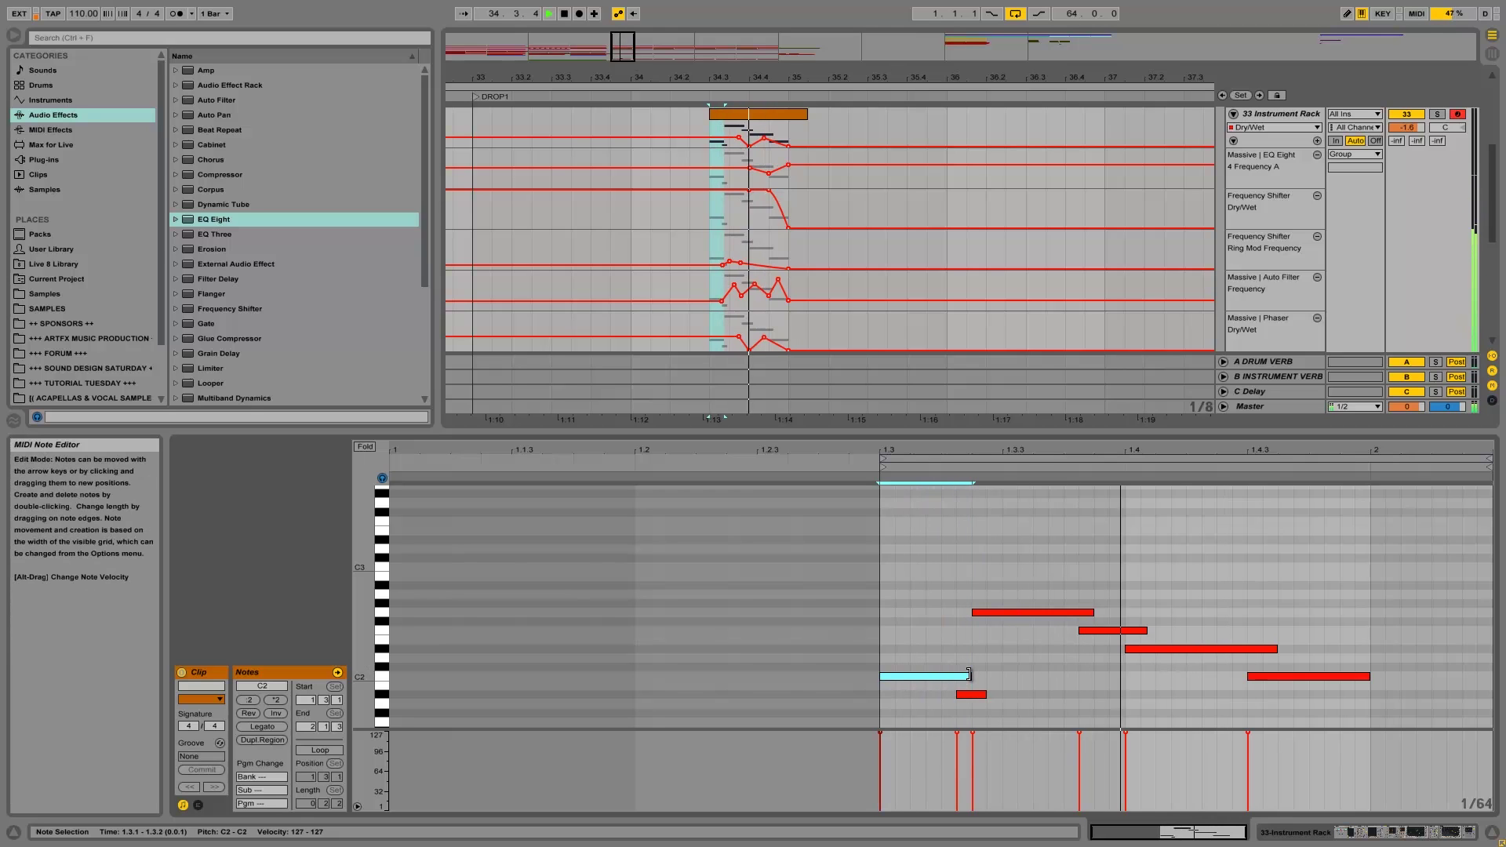
pyautogui.press('space')
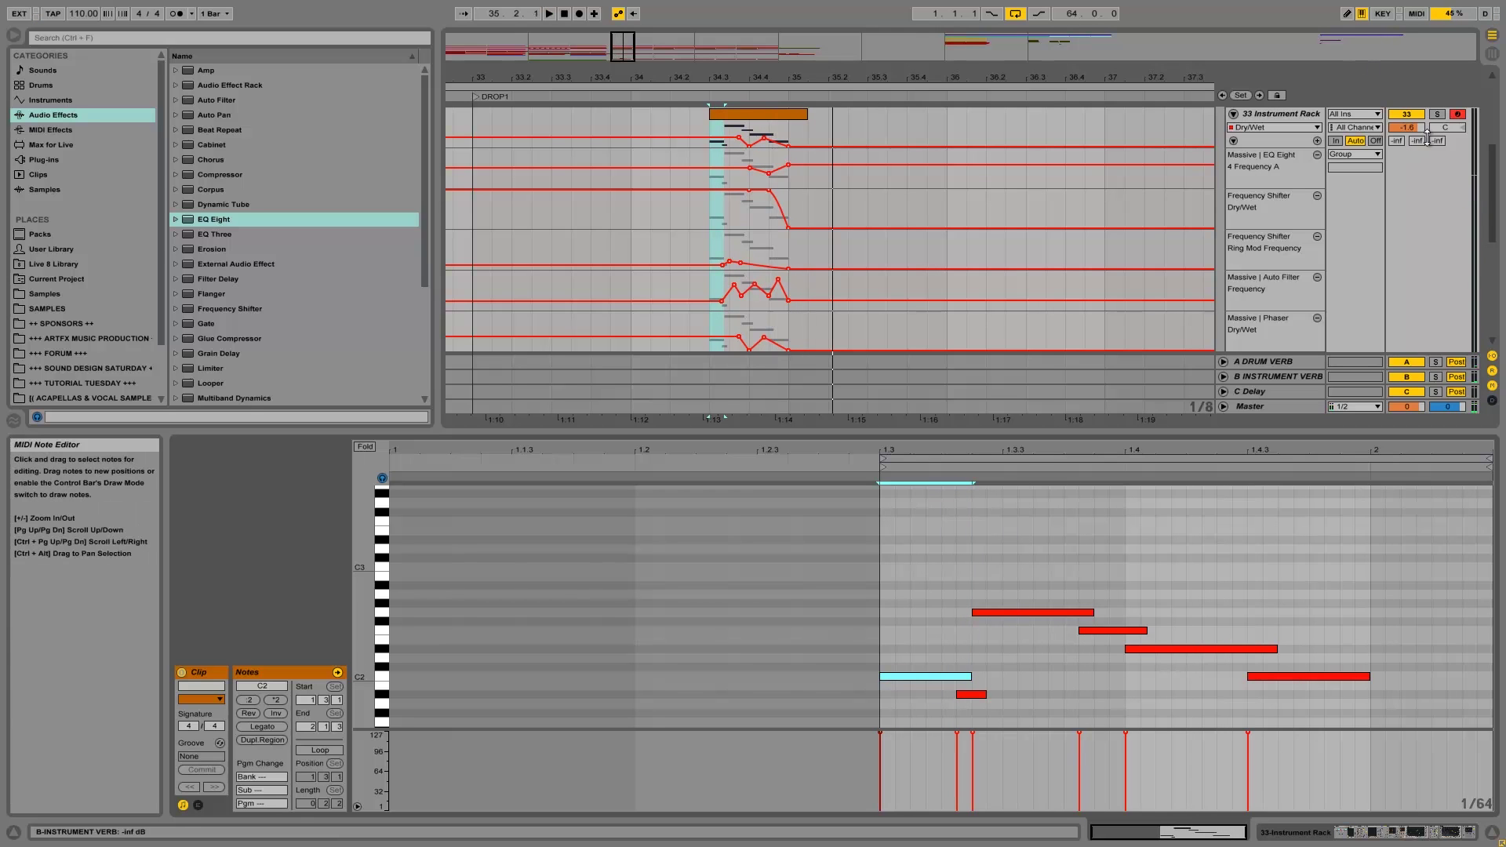
# Step: Solo the 33 Instrument Rack track and shorten the opening C2 note to end just before the following low note
pyautogui.press('space')
pyautogui.click(1437, 116)
pyautogui.press('space')
pyautogui.moveTo(969, 677); pyautogui.dragTo(939, 679)
pyautogui.press('space')
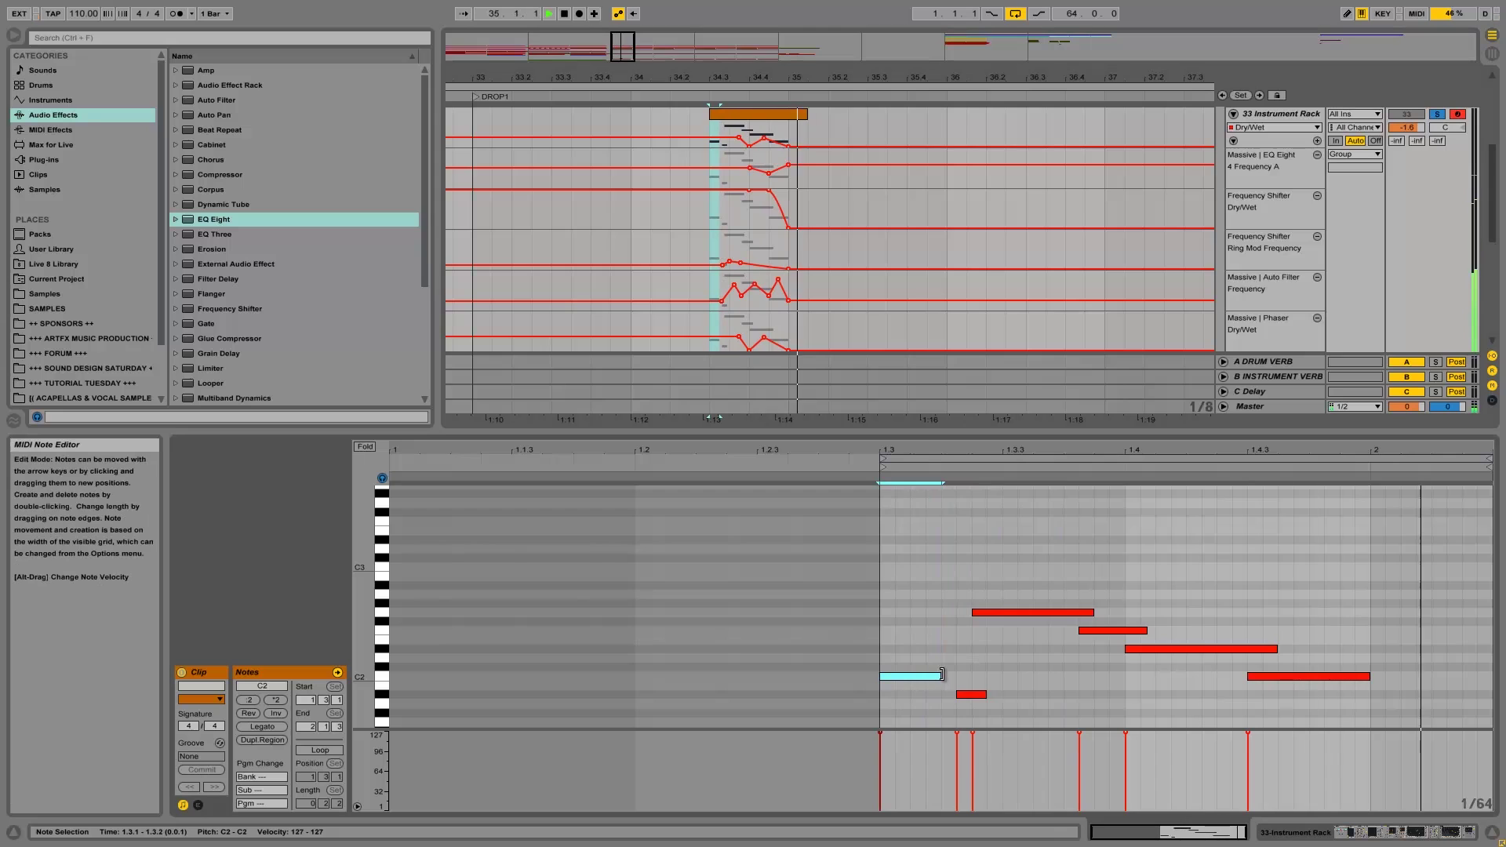
# Step: Turn off solo on the 33 Instrument Rack track and audition the phrase in context from bar 34
pyautogui.click(1432, 125)
pyautogui.click(1437, 115)
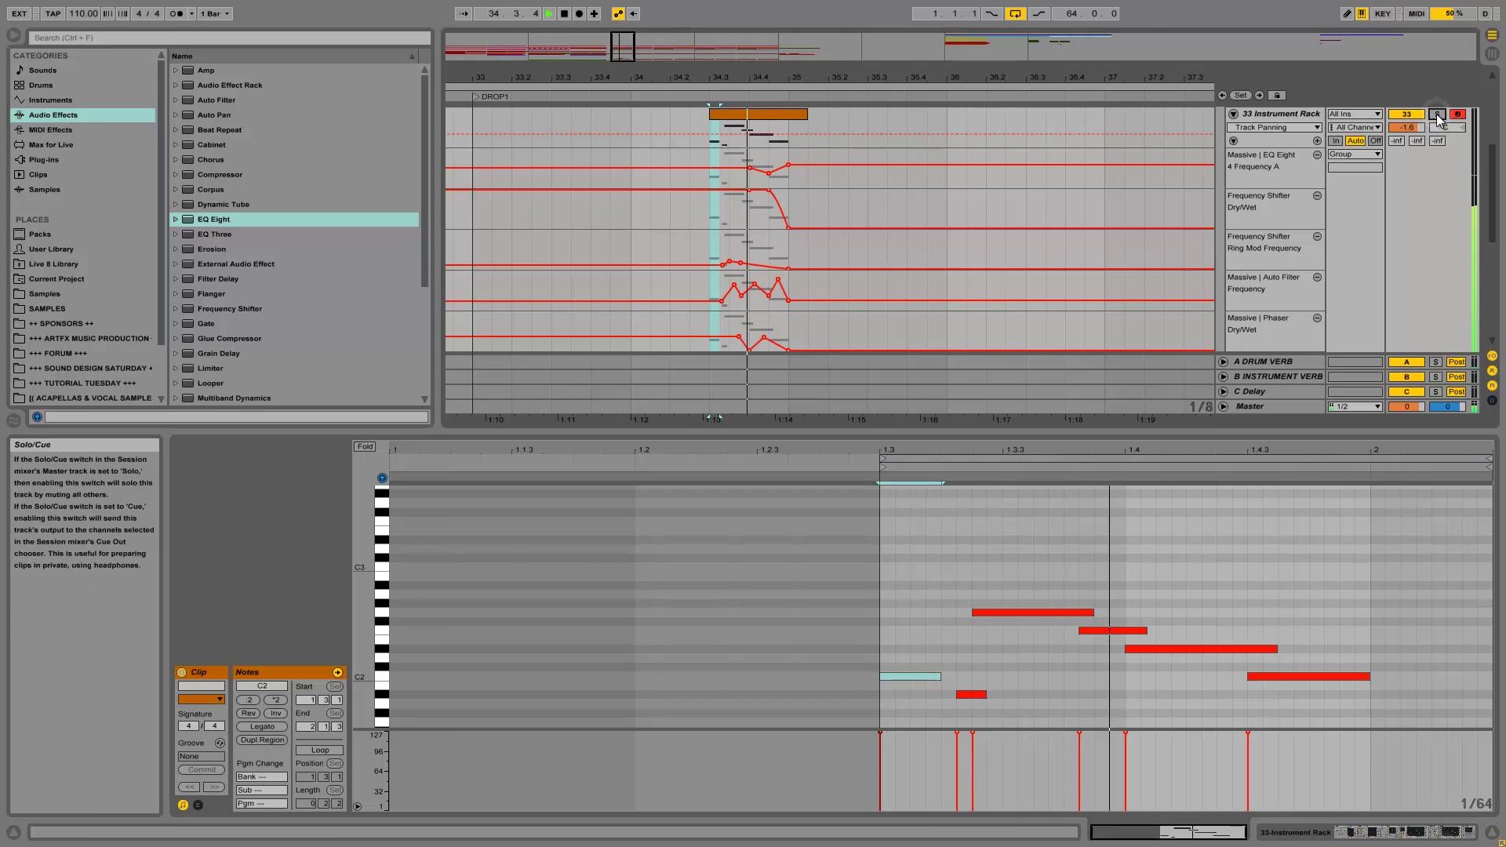
pyautogui.press('space')
pyautogui.click(629, 120)
pyautogui.press('space')
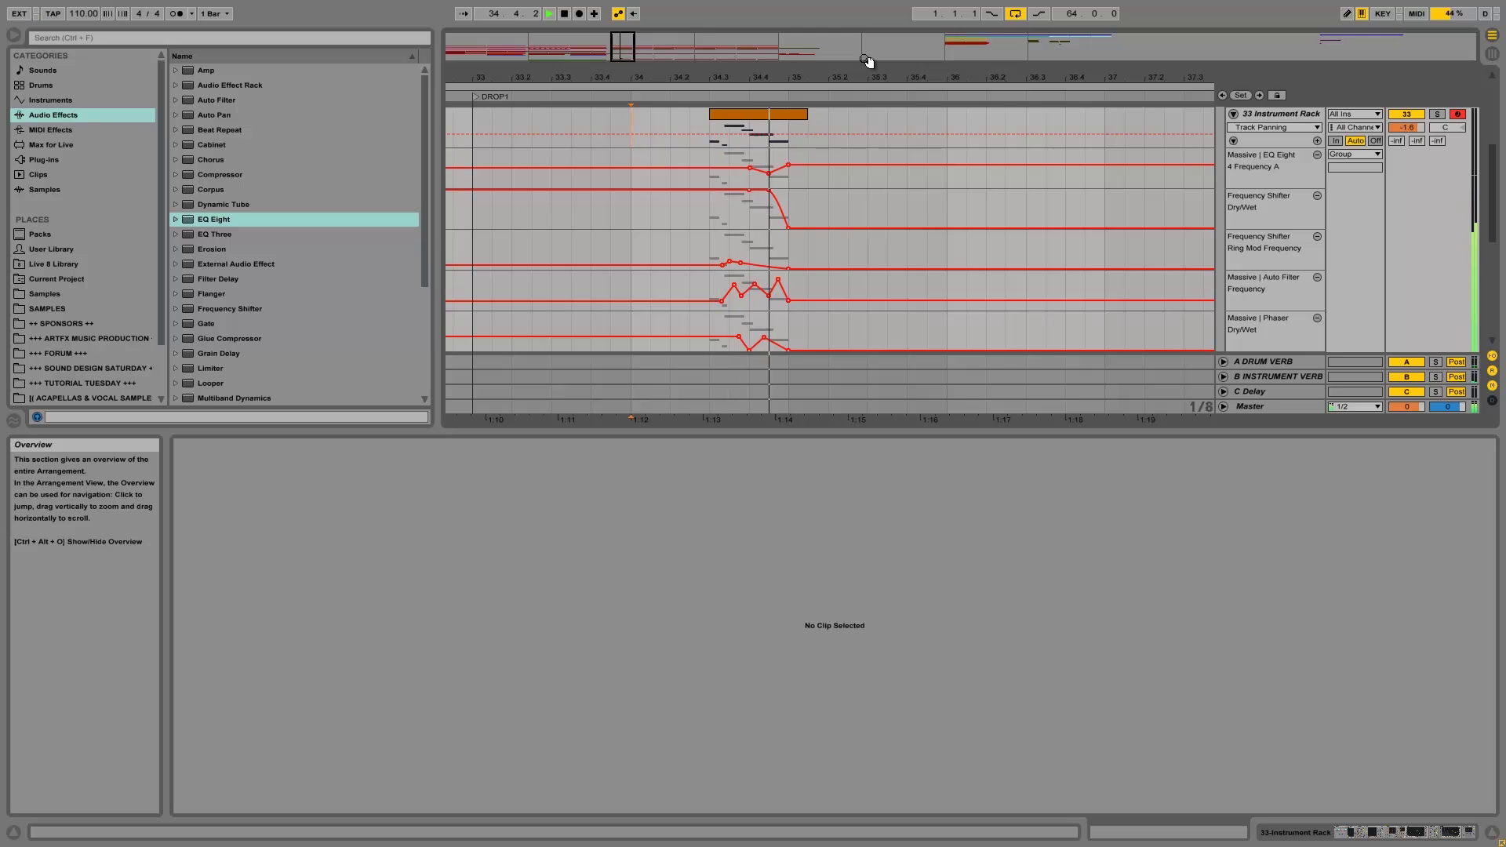
pyautogui.press('space')
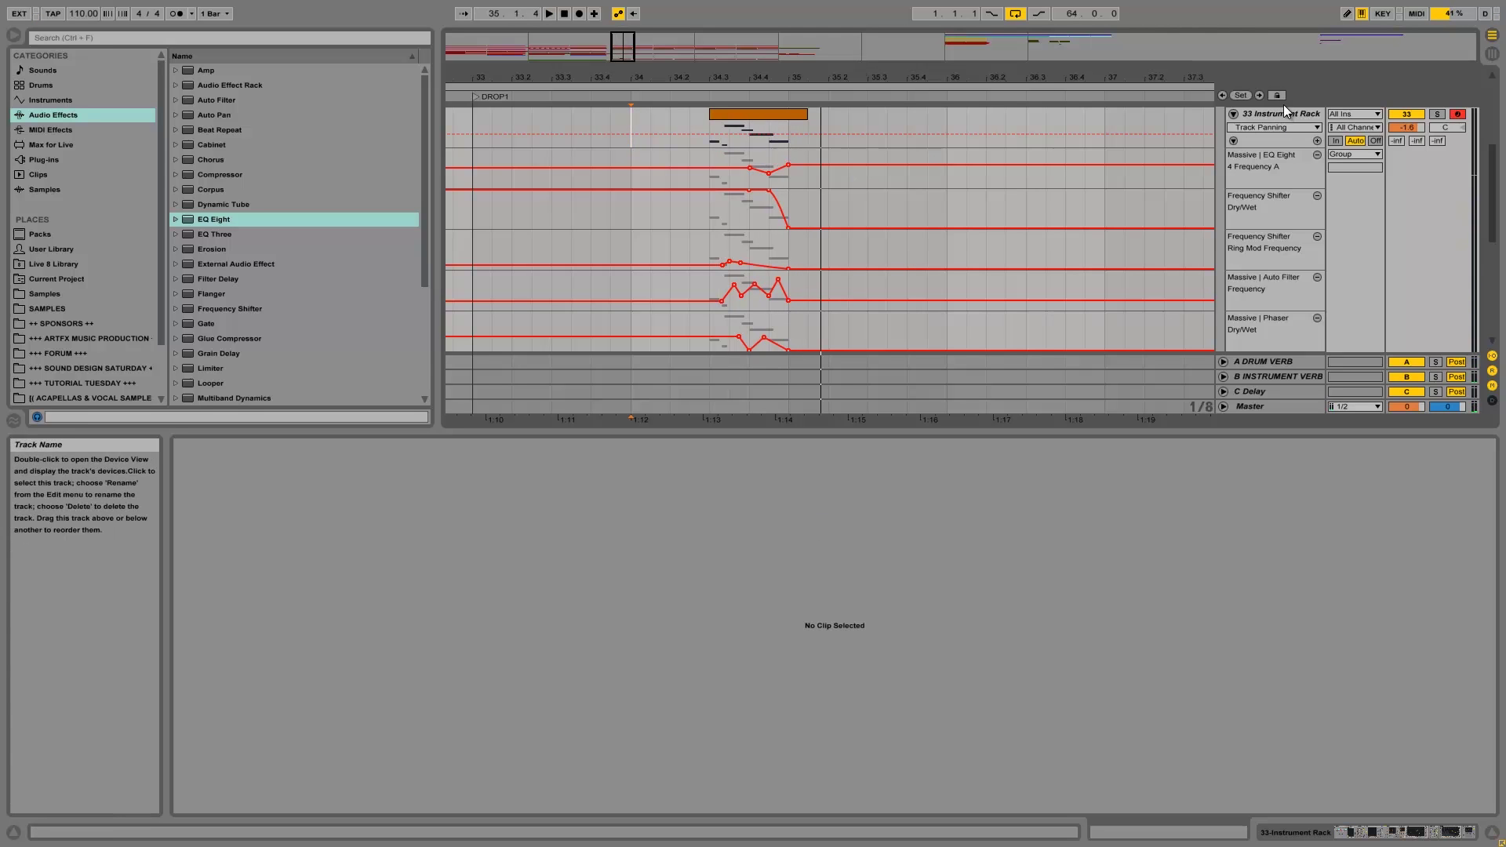
# Step: Switch back to the device chain and fold the 33 Instrument Rack track inside the BASS group
pyautogui.click(1435, 837)
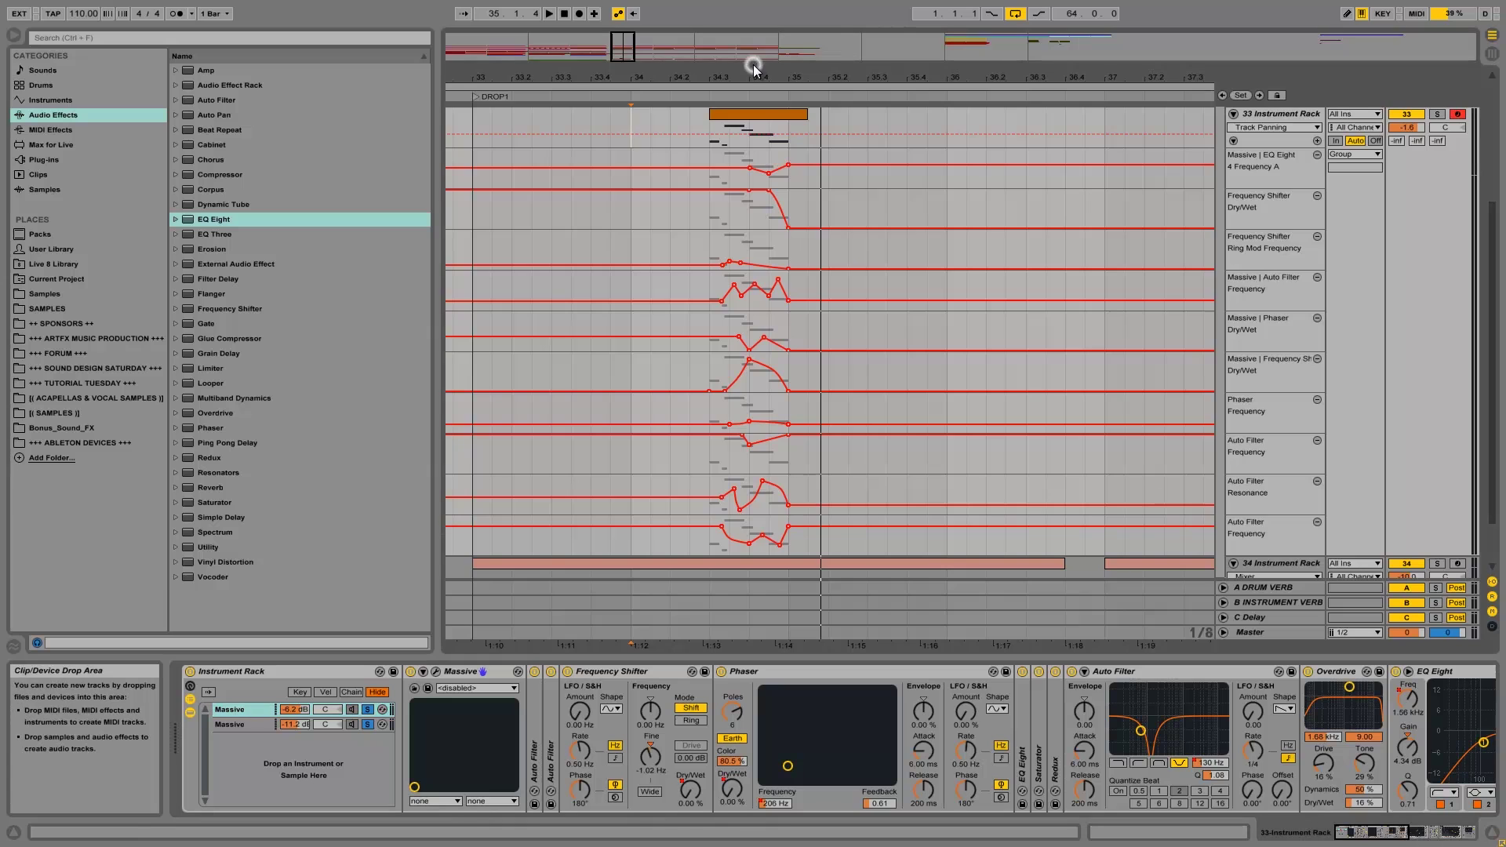
pyautogui.scroll(5, 1187, 211)
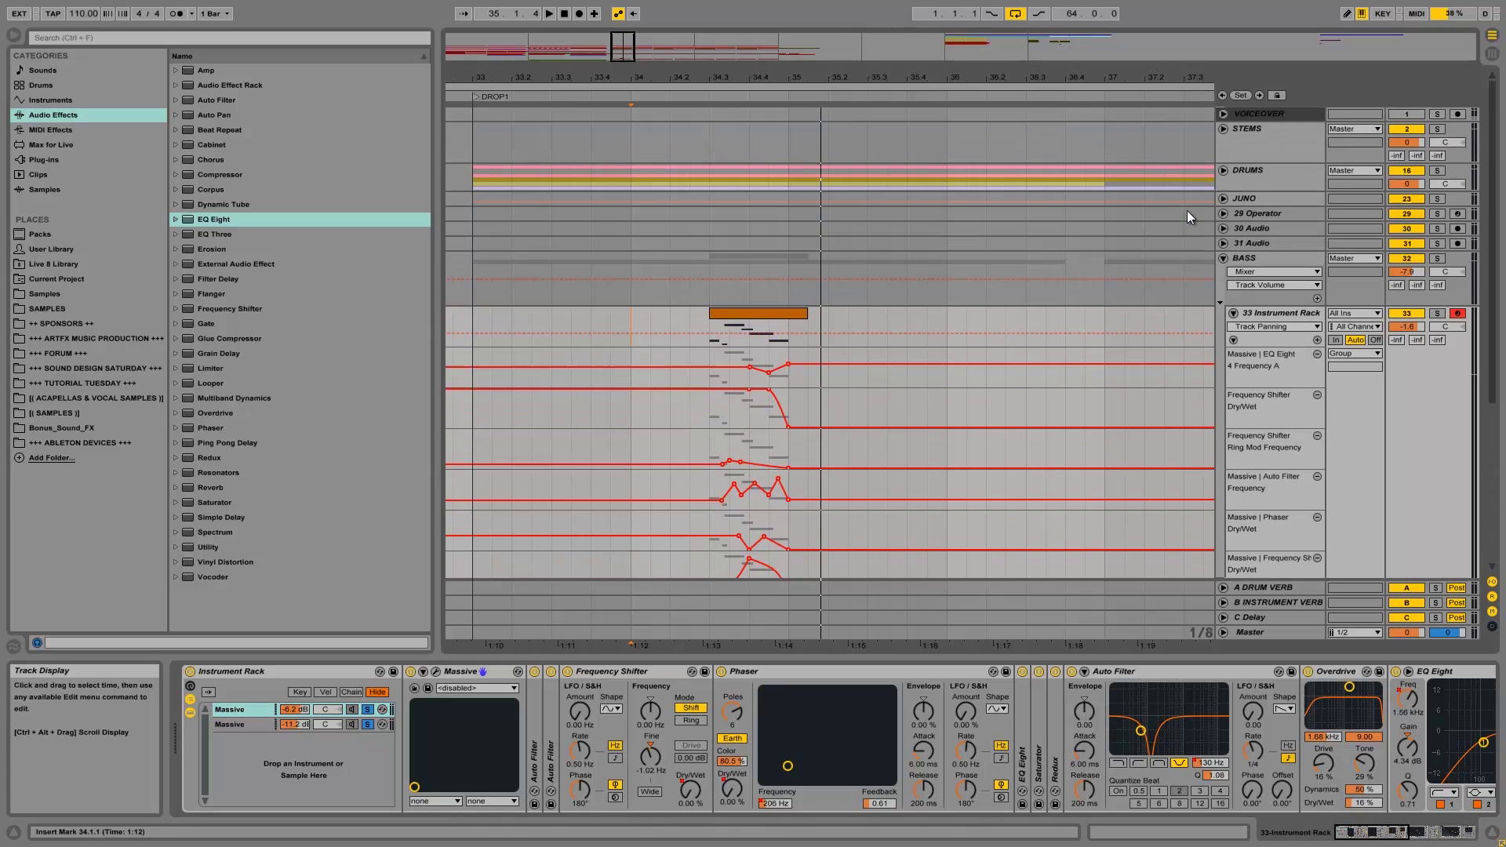
pyautogui.click(1259, 258)
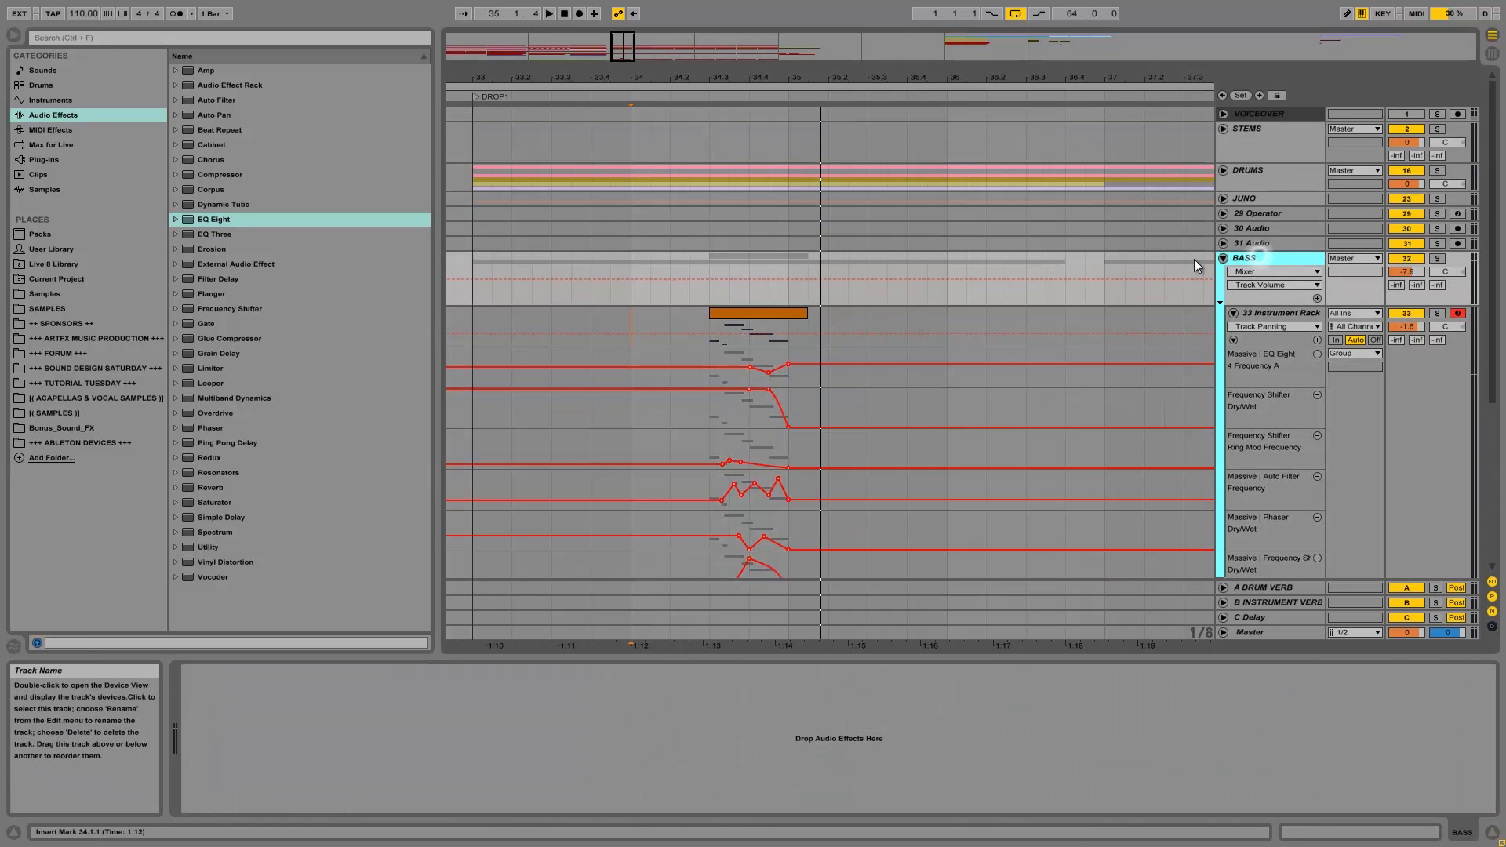
pyautogui.click(1233, 313)
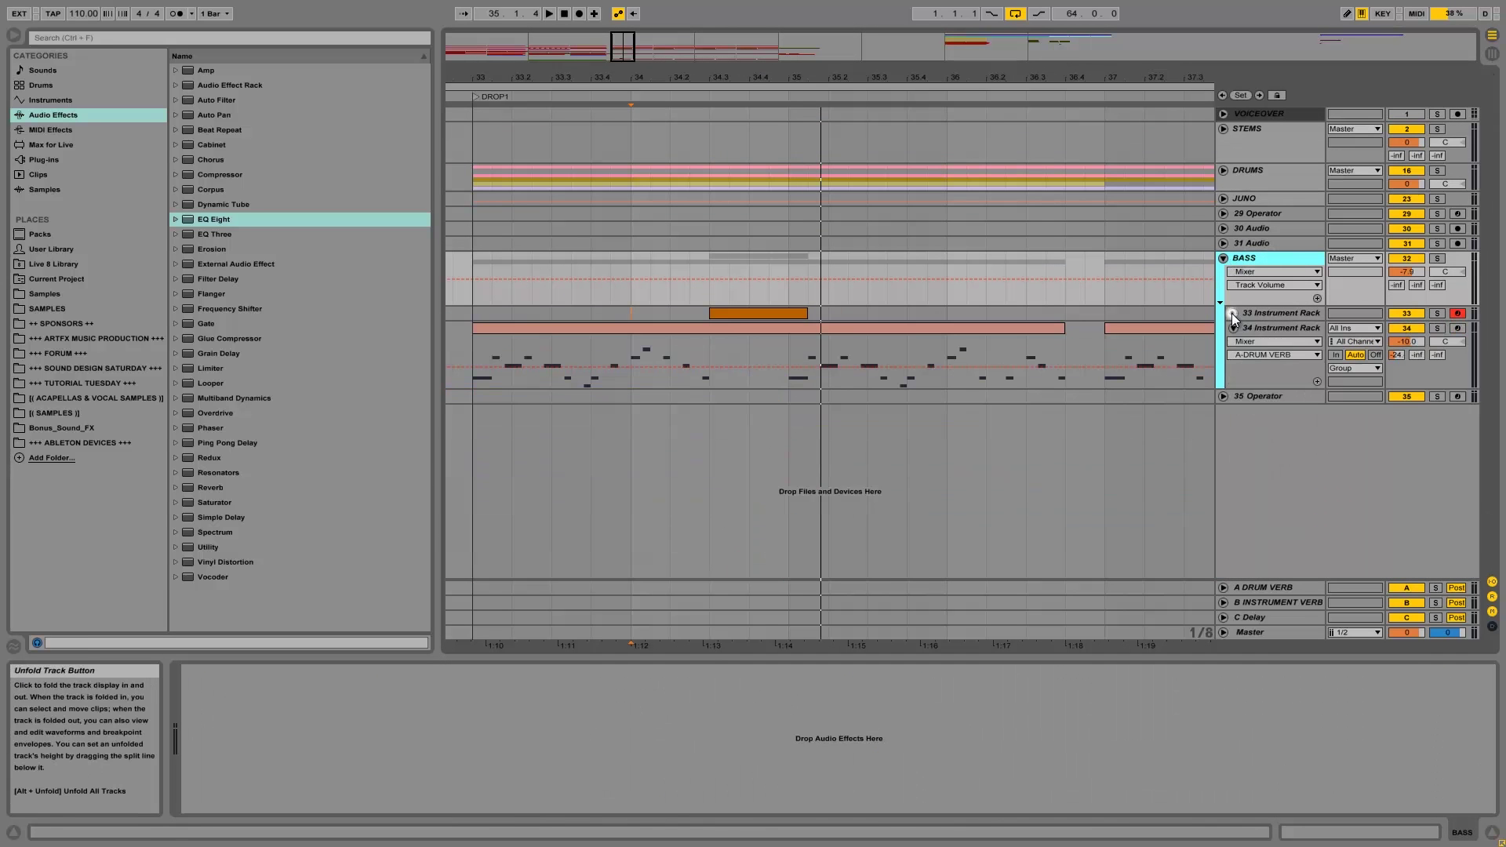
# Step: Copy the bass clip with its automation from 34.3 to 38.3 on the 33 Instrument Rack track
pyautogui.click(1066, 312)
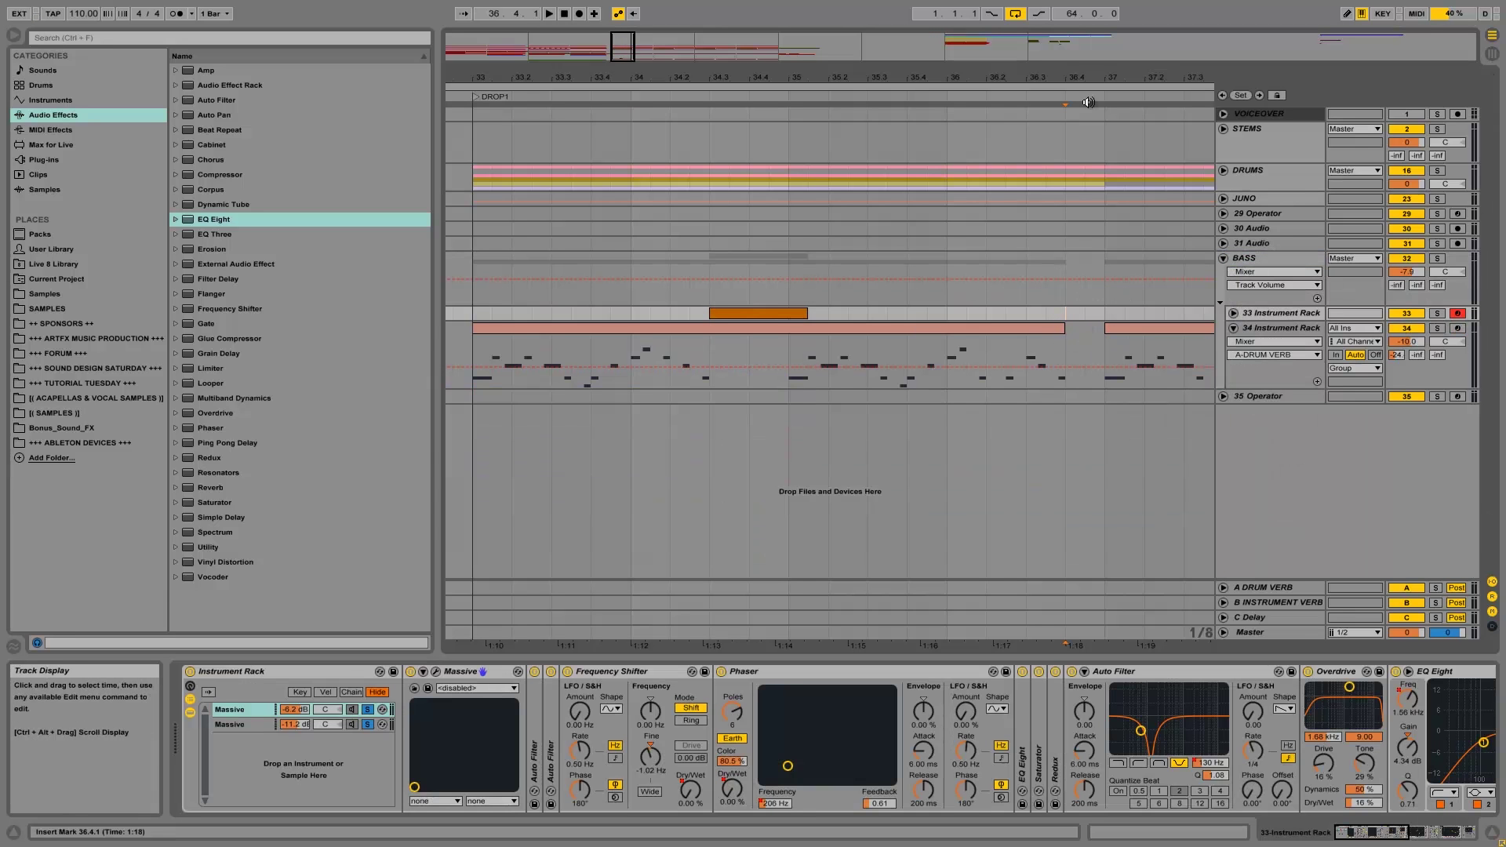
pyautogui.moveTo(1074, 73); pyautogui.dragTo(1073, 78)
pyautogui.hscroll(5, 1074, 79)
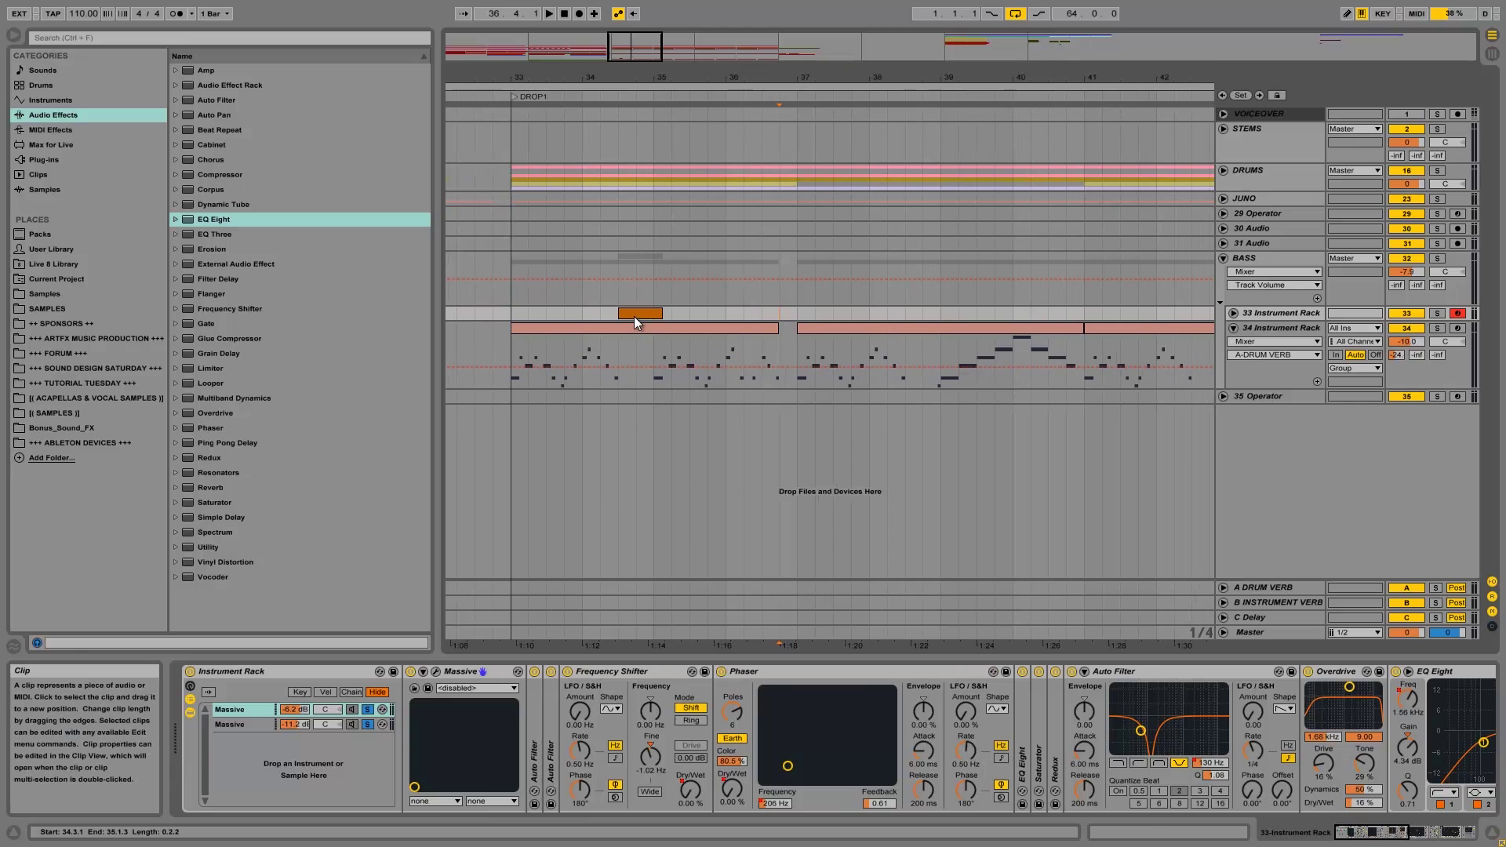
pyautogui.moveTo(639, 313); pyautogui.dragTo(919, 314)
# Step: Unfold the track, open the copied clip, raise its last note to F2 and its G2 note to A#2, and audition it
pyautogui.click(1234, 313)
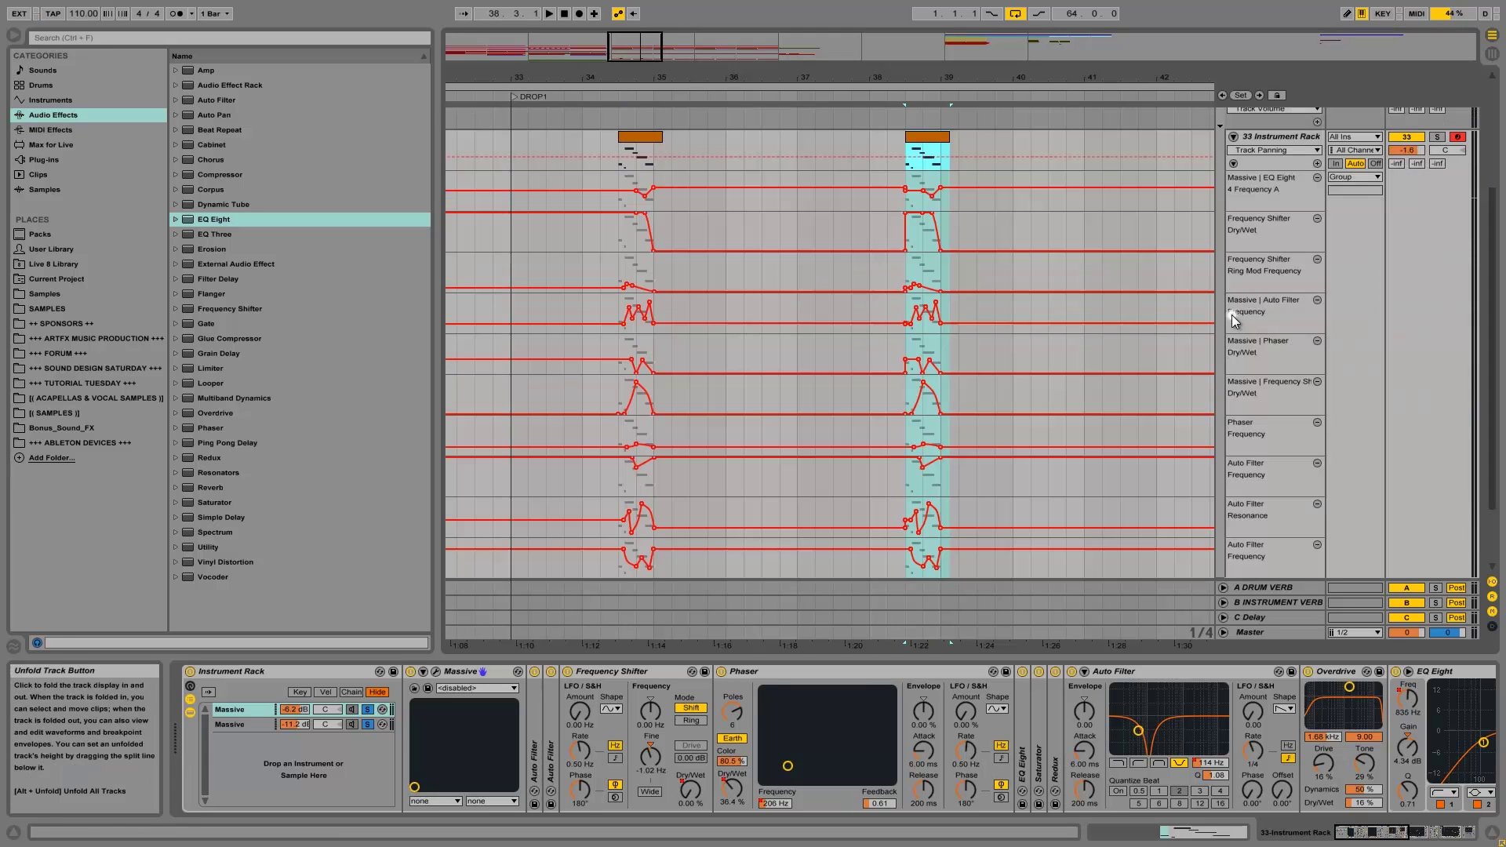
pyautogui.doubleClick(939, 139)
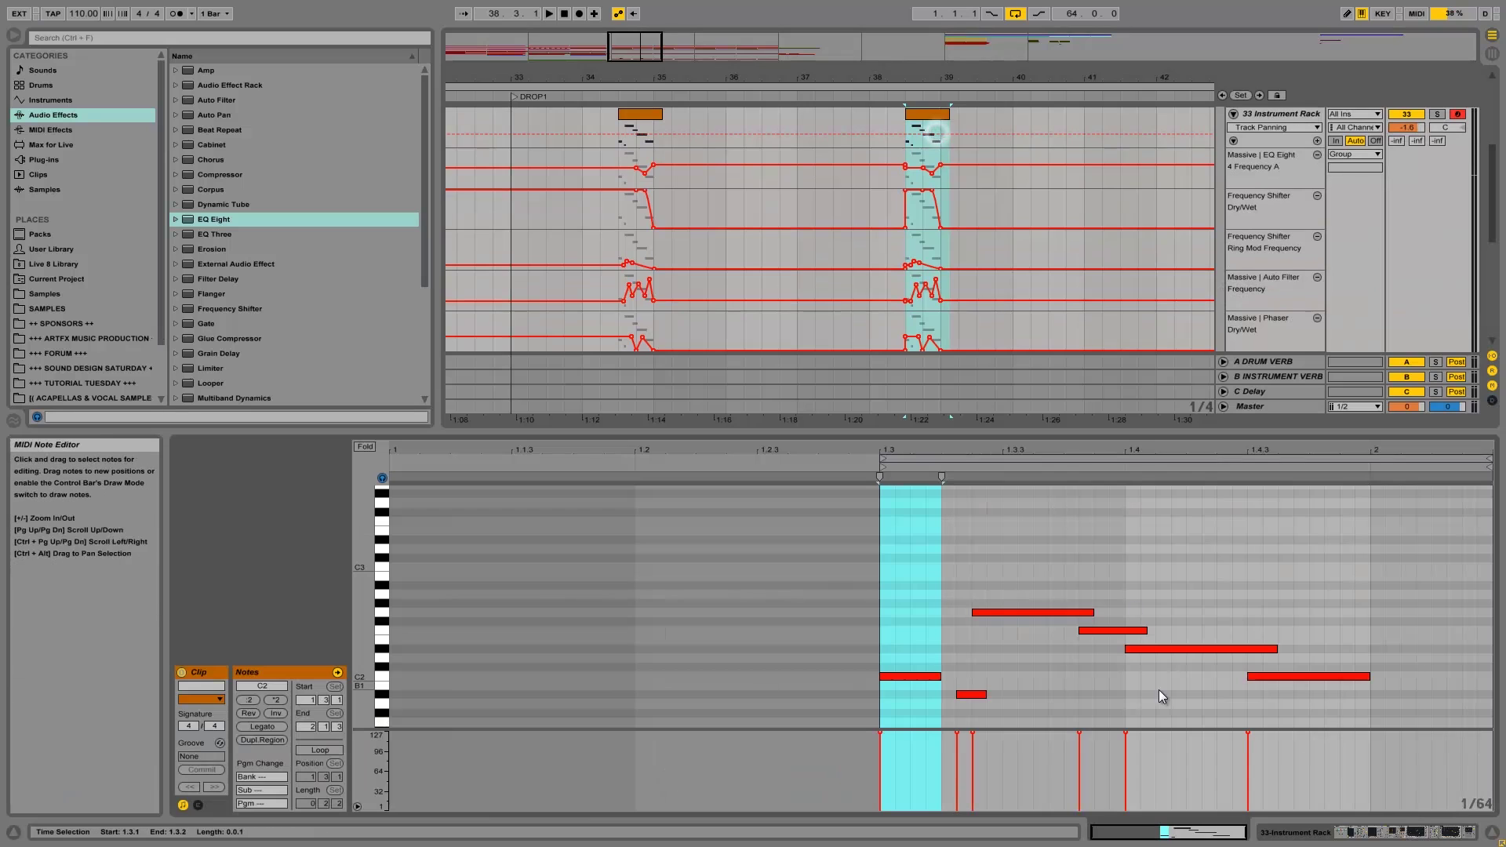
pyautogui.moveTo(1278, 675); pyautogui.dragTo(1277, 629)
pyautogui.moveTo(1051, 613); pyautogui.dragTo(1051, 585)
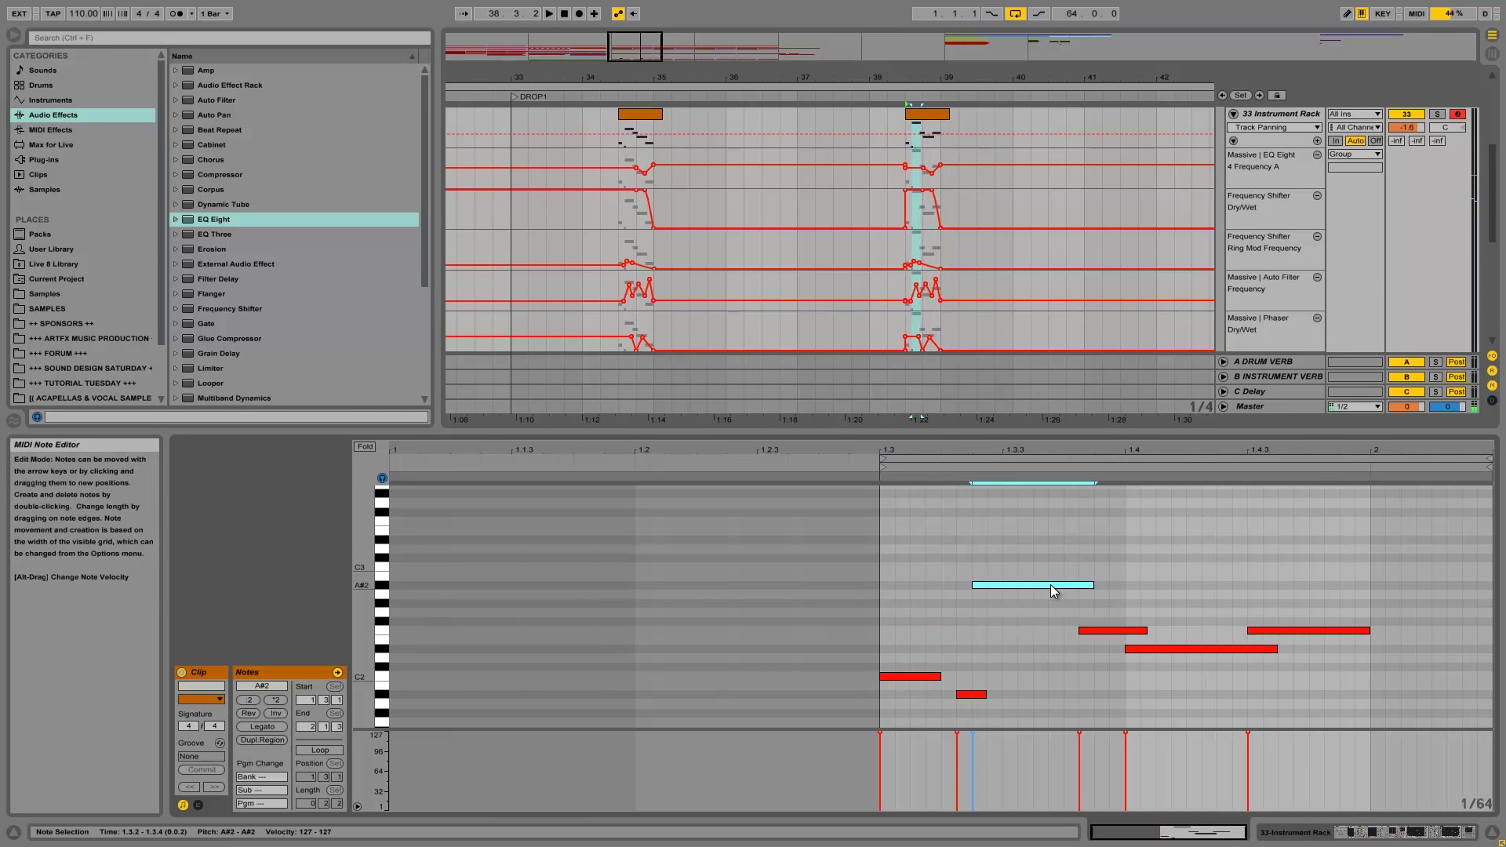
pyautogui.click(902, 129)
pyautogui.press('space')
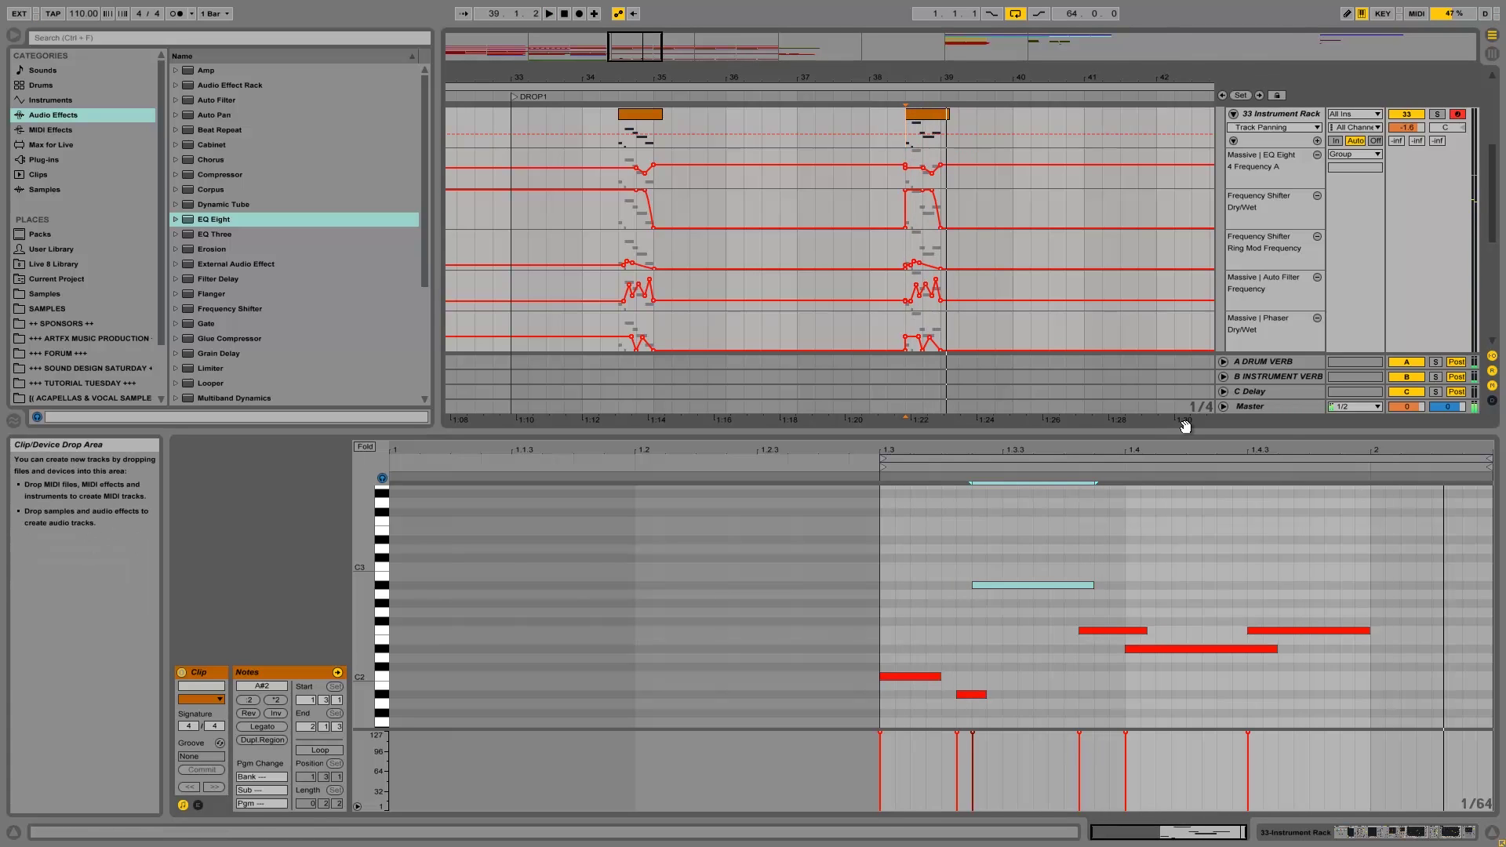
# Step: Raise the copied clip's note at 1.4.1 to G#2 and audition the phrase
pyautogui.moveTo(1172, 648); pyautogui.dragTo(1169, 605)
pyautogui.press('space')
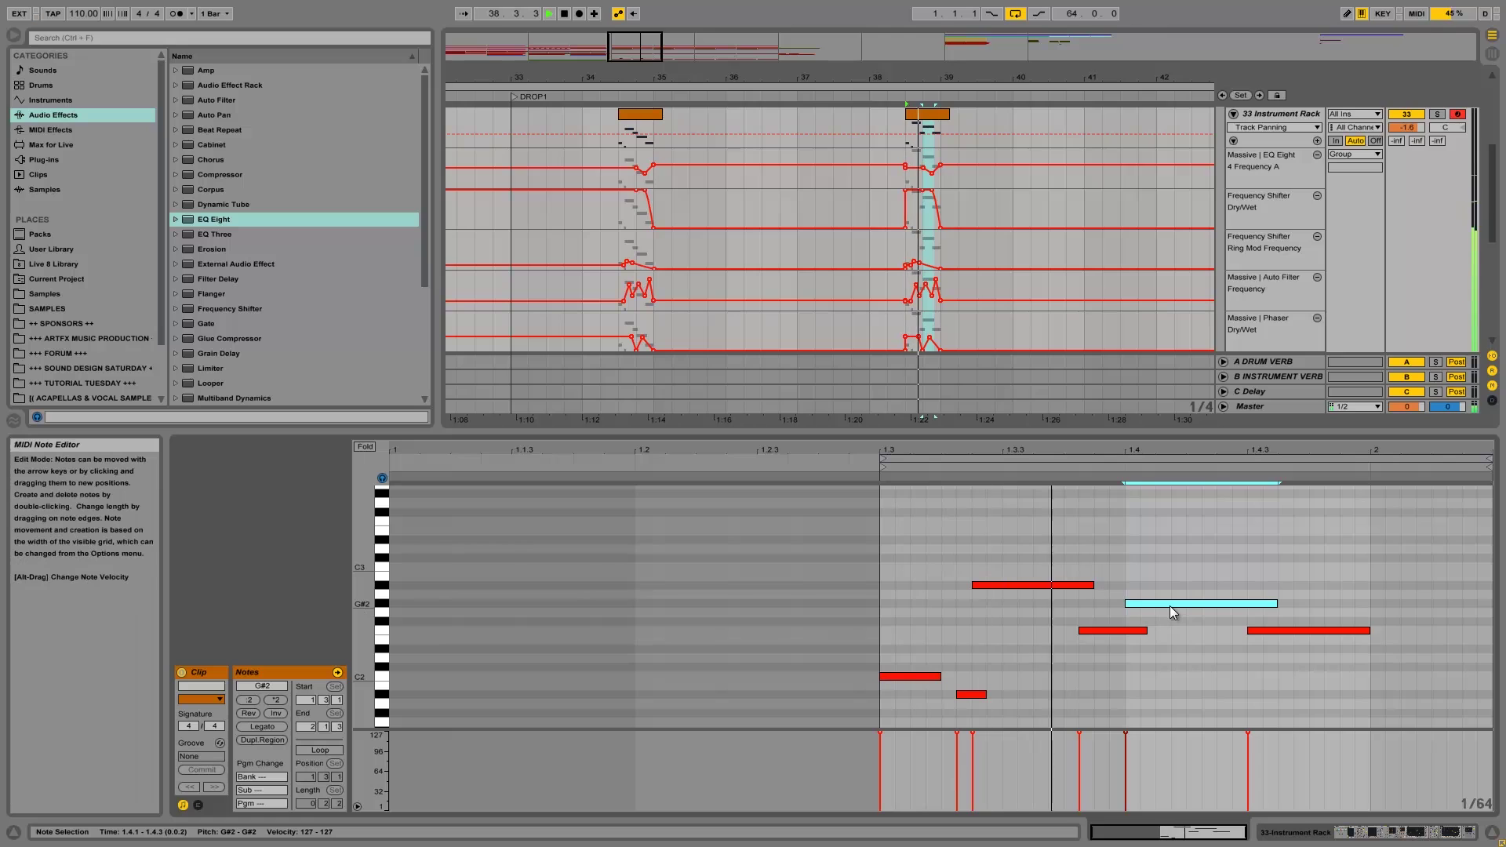
pyautogui.press('space')
# Step: Try the 1.4.1 note at G2, audition it, return the note to G#2 and replay the phrase
pyautogui.moveTo(1170, 606); pyautogui.dragTo(1169, 615)
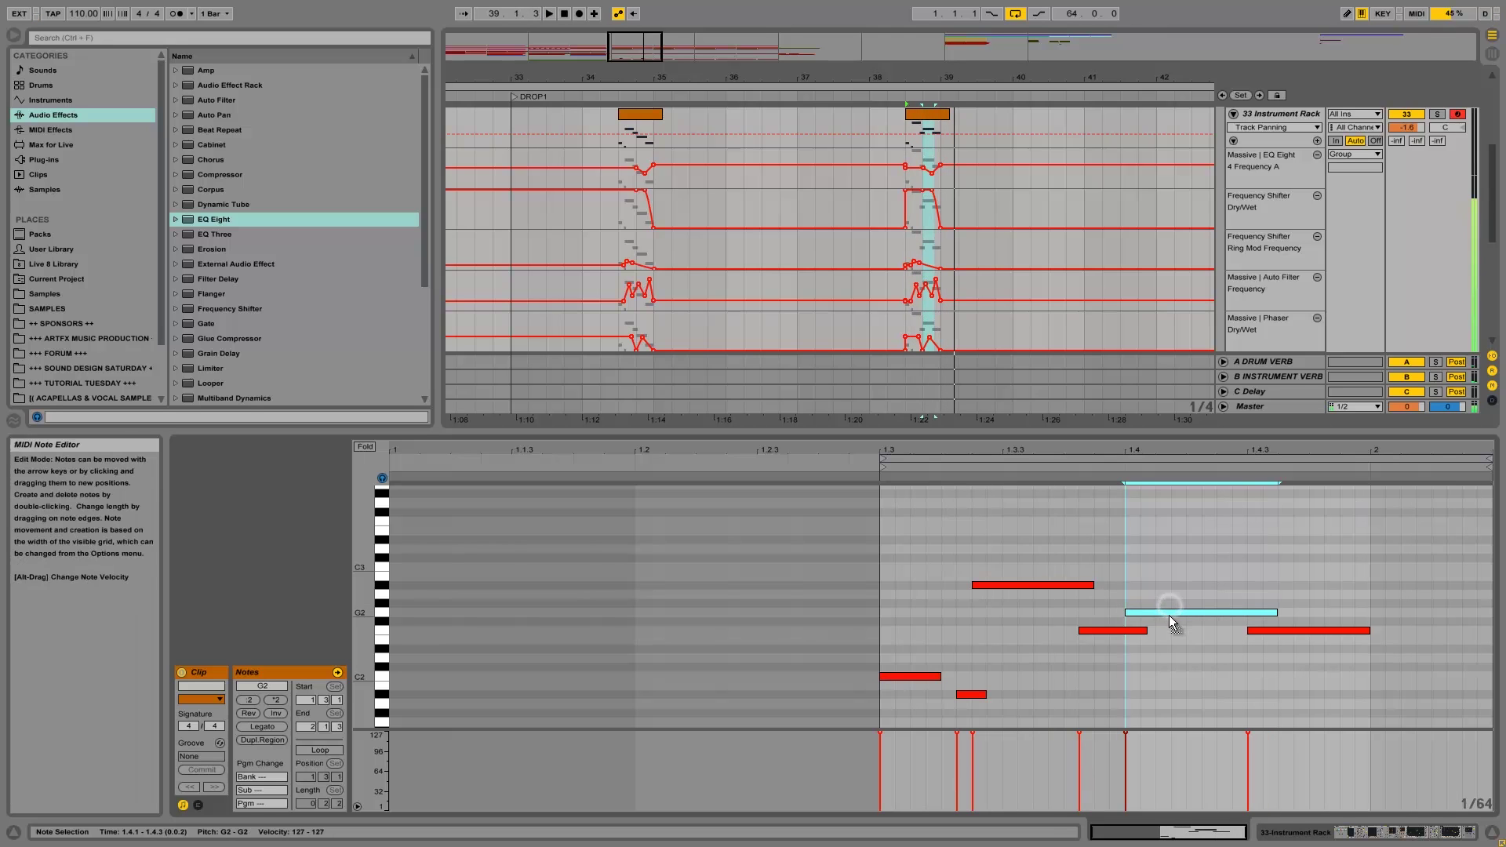
pyautogui.press('space')
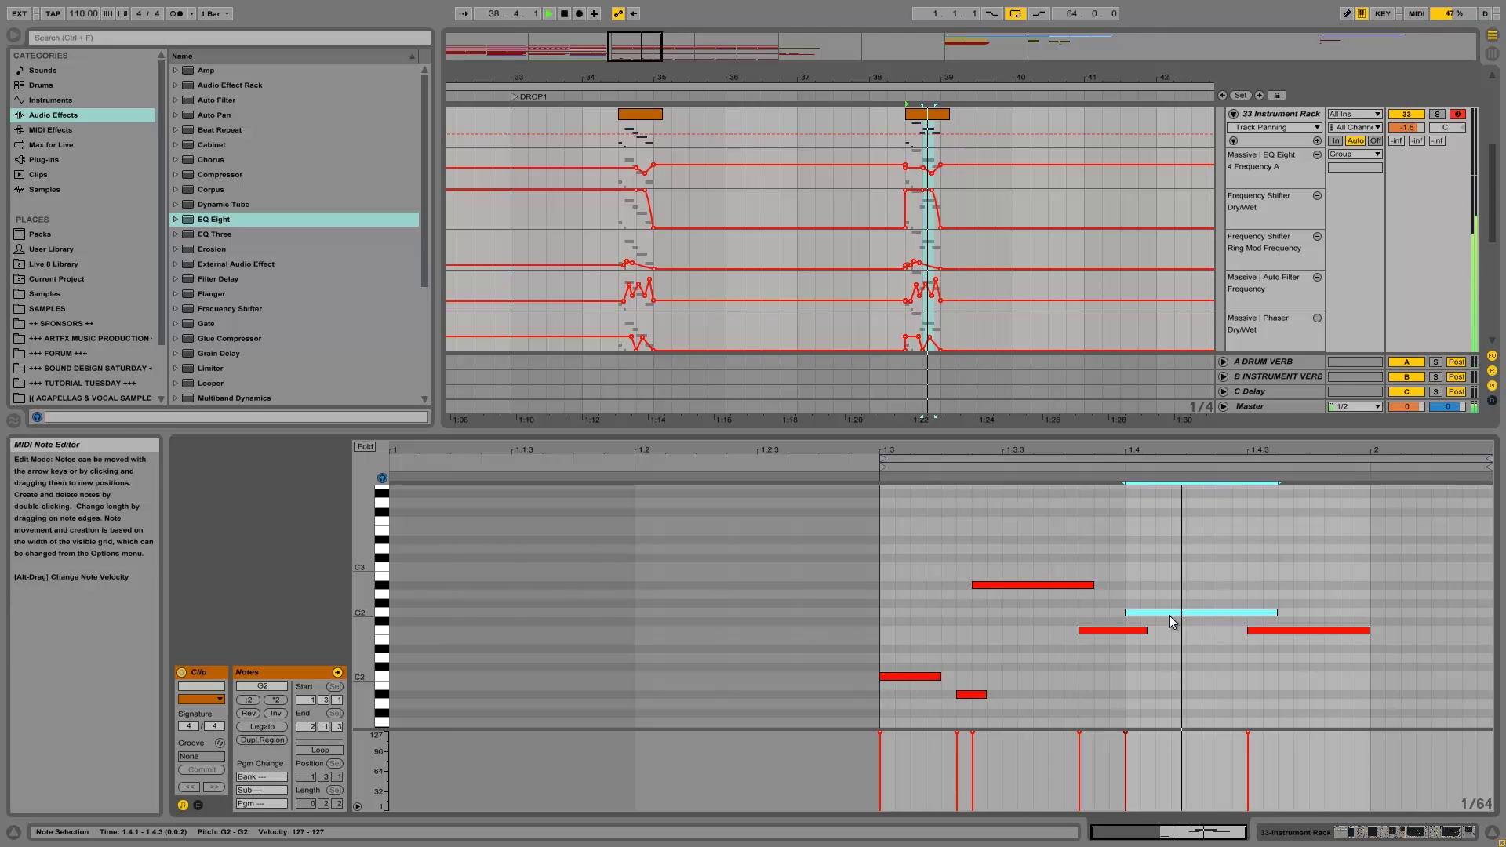
pyautogui.press('space')
pyautogui.moveTo(1169, 615); pyautogui.dragTo(1168, 604)
pyautogui.press('space')
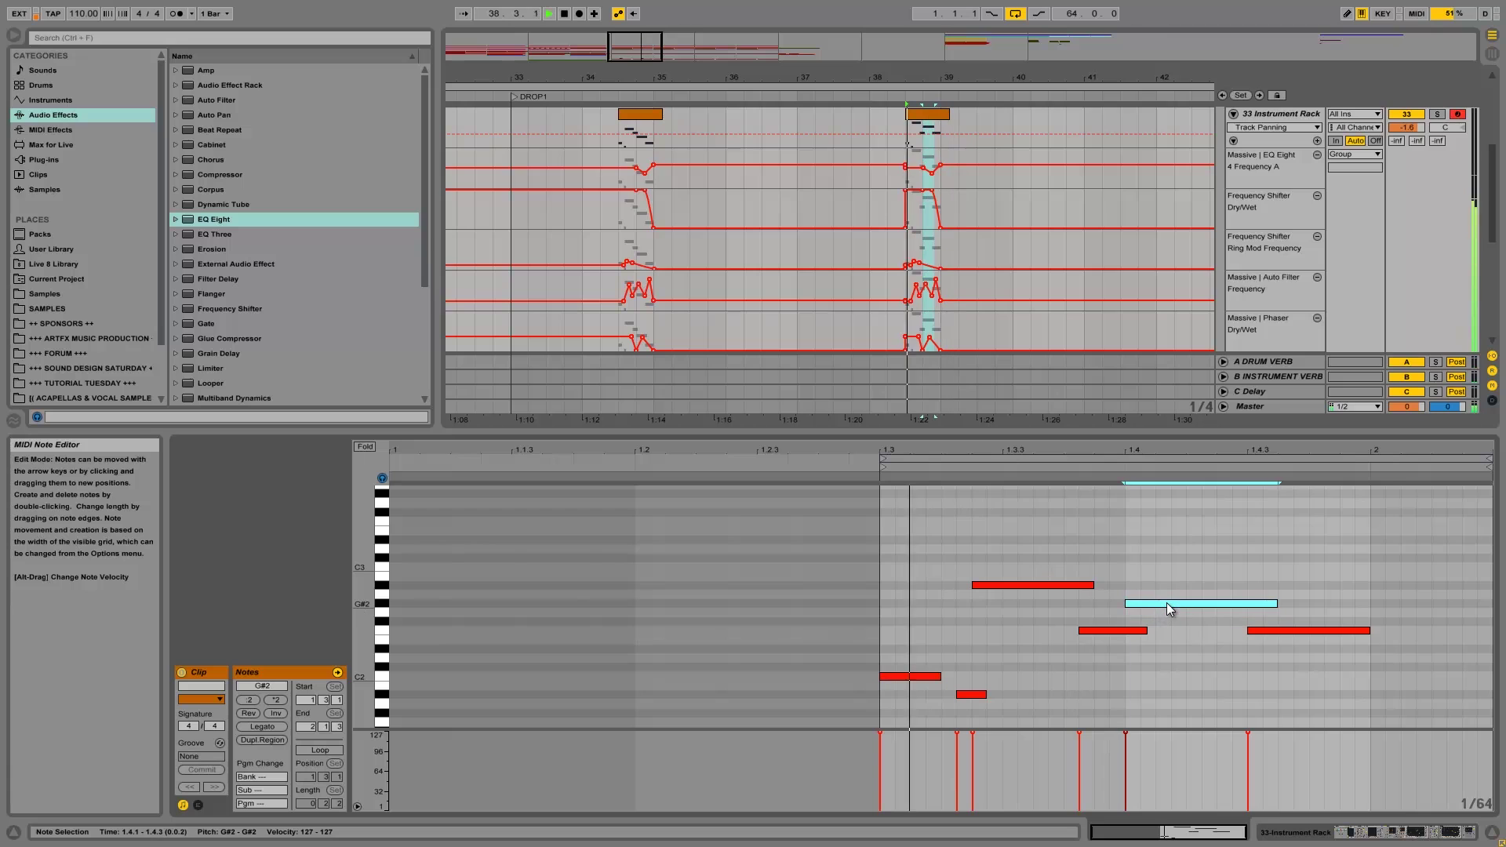
# Step: Rework the copied clip's notes to F2 at 1.3.2, G#2 at 1.3.4 and A#2 at 1.4.1, auditioning the phrase
pyautogui.press('space')
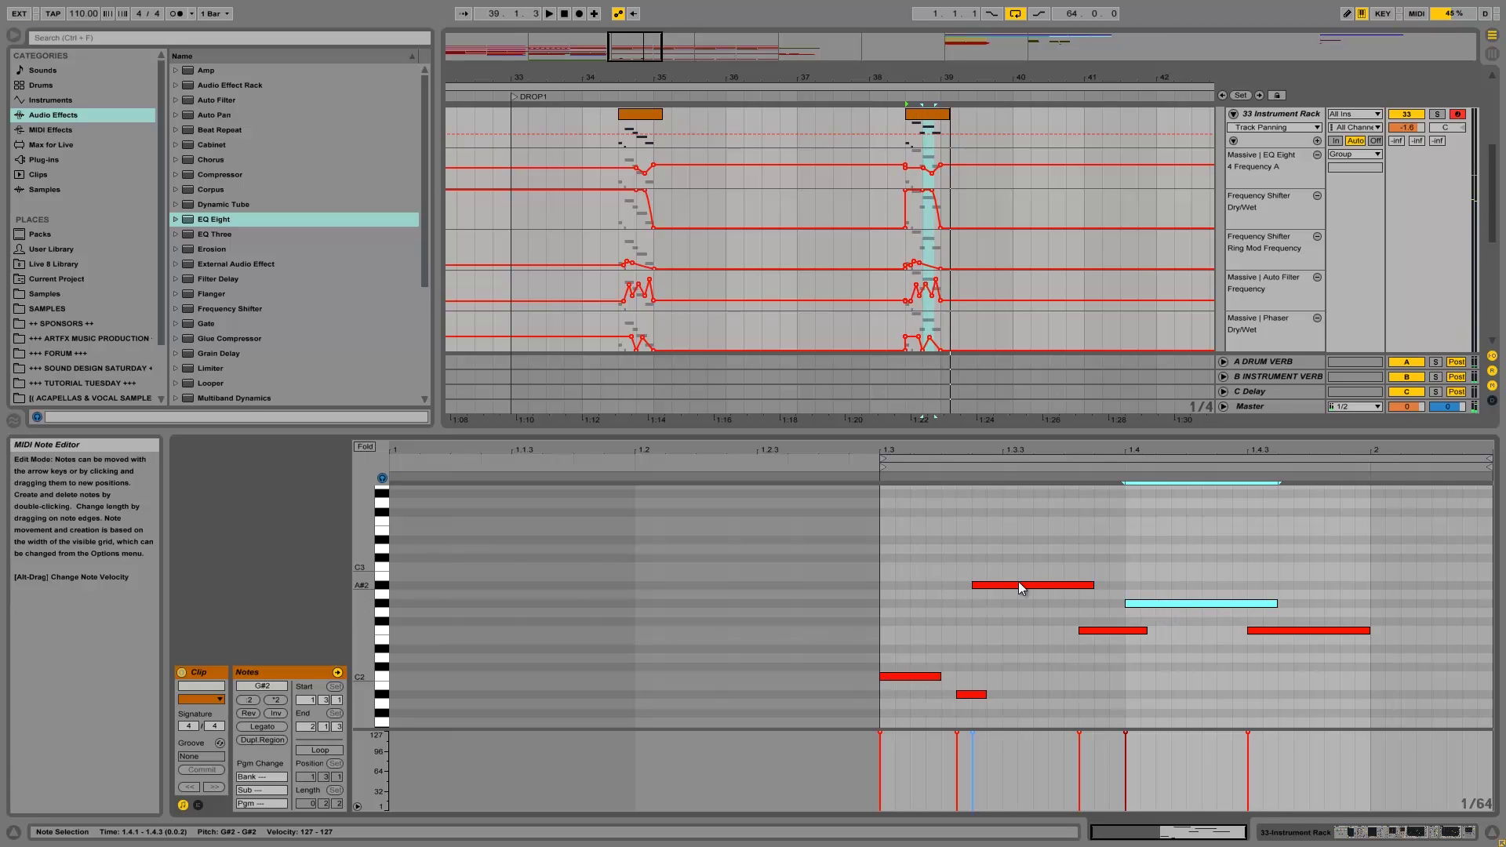
pyautogui.click(1077, 585)
pyautogui.moveTo(1076, 595); pyautogui.dragTo(1139, 587)
pyautogui.press('space')
pyautogui.press('space')
pyautogui.moveTo(1086, 604); pyautogui.dragTo(1085, 631)
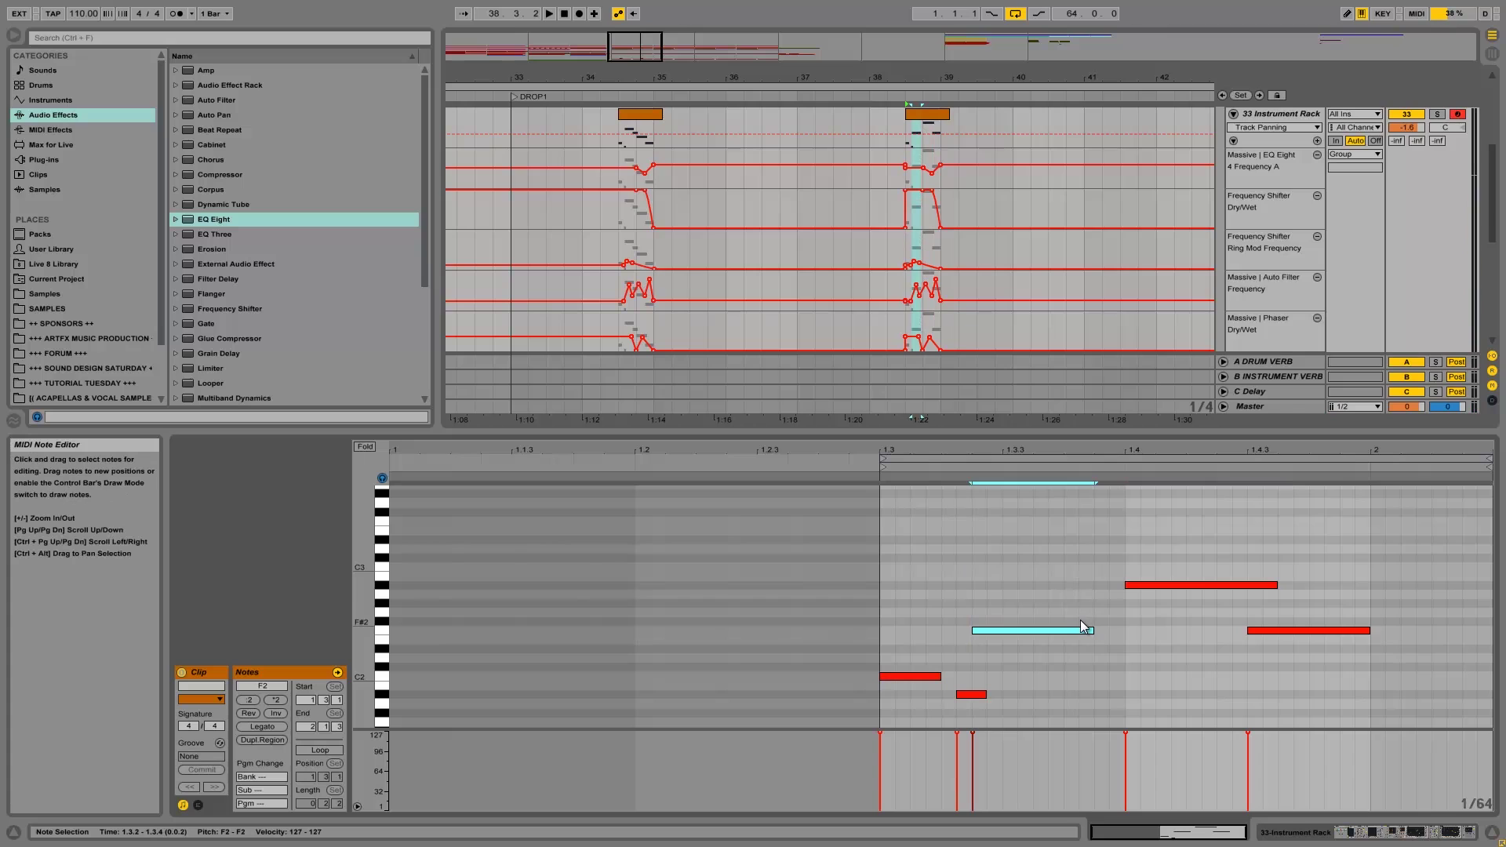
pyautogui.doubleClick(1084, 603)
pyautogui.moveTo(1094, 604); pyautogui.dragTo(1185, 591)
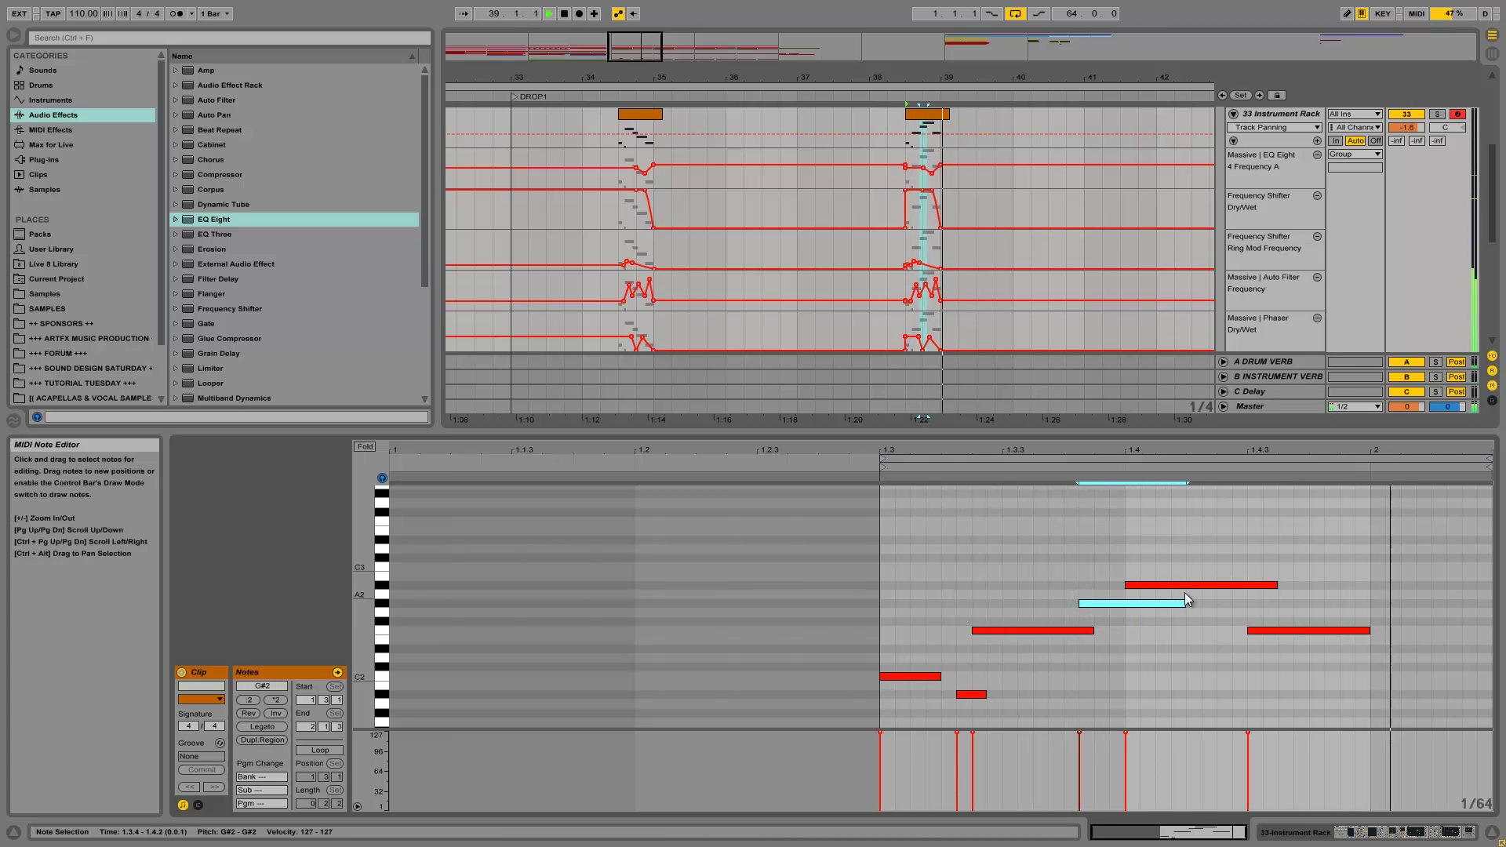
# Step: Solo the 33 Instrument Rack track and shorten the copied clip's F2, G#2 and A#2 notes so gaps separate them
pyautogui.click(1436, 114)
pyautogui.click(916, 124)
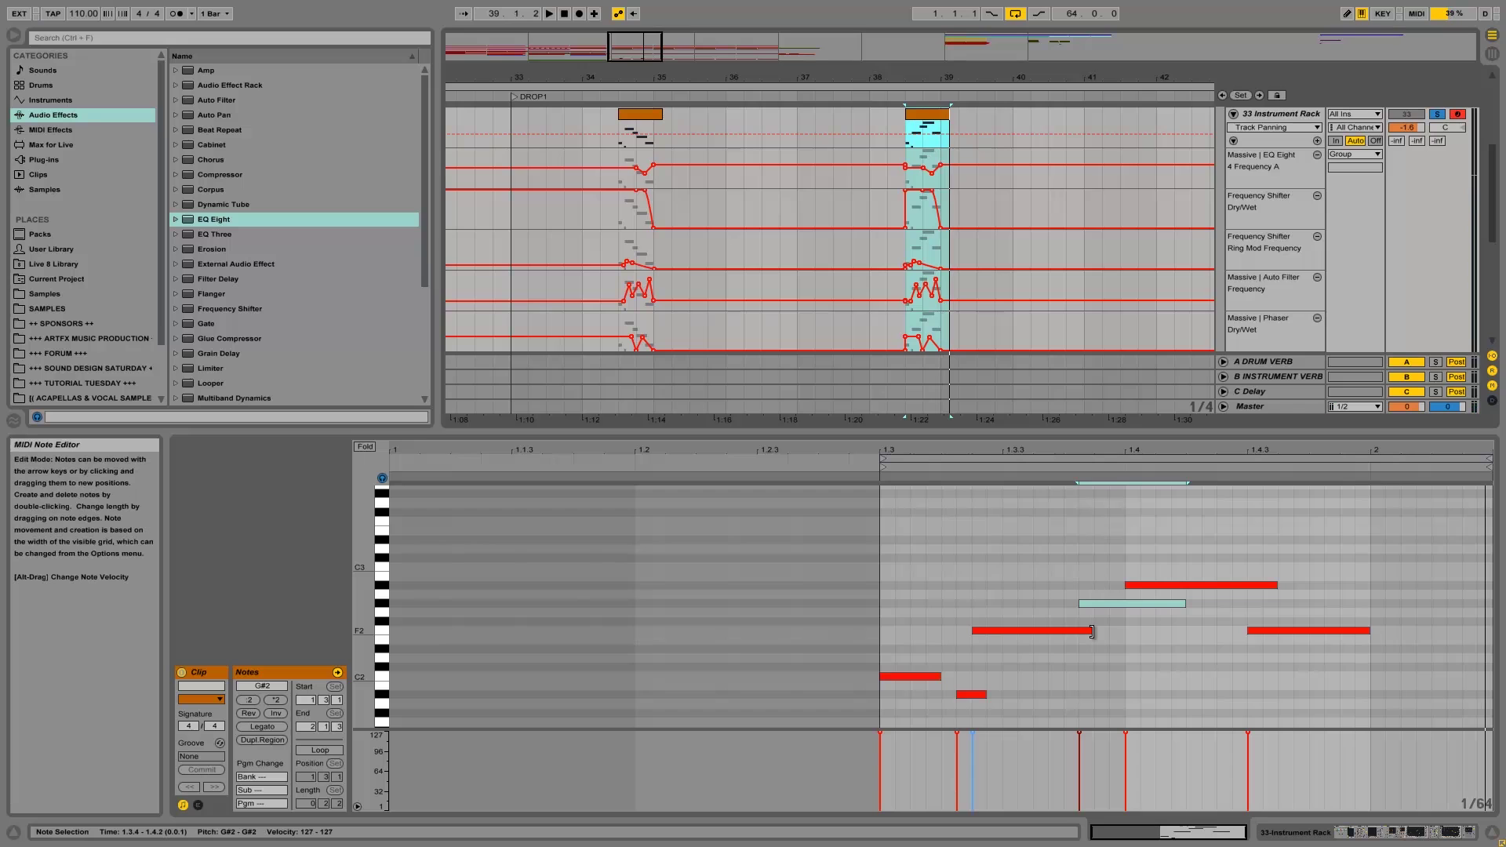
pyautogui.moveTo(1092, 631); pyautogui.dragTo(1057, 632)
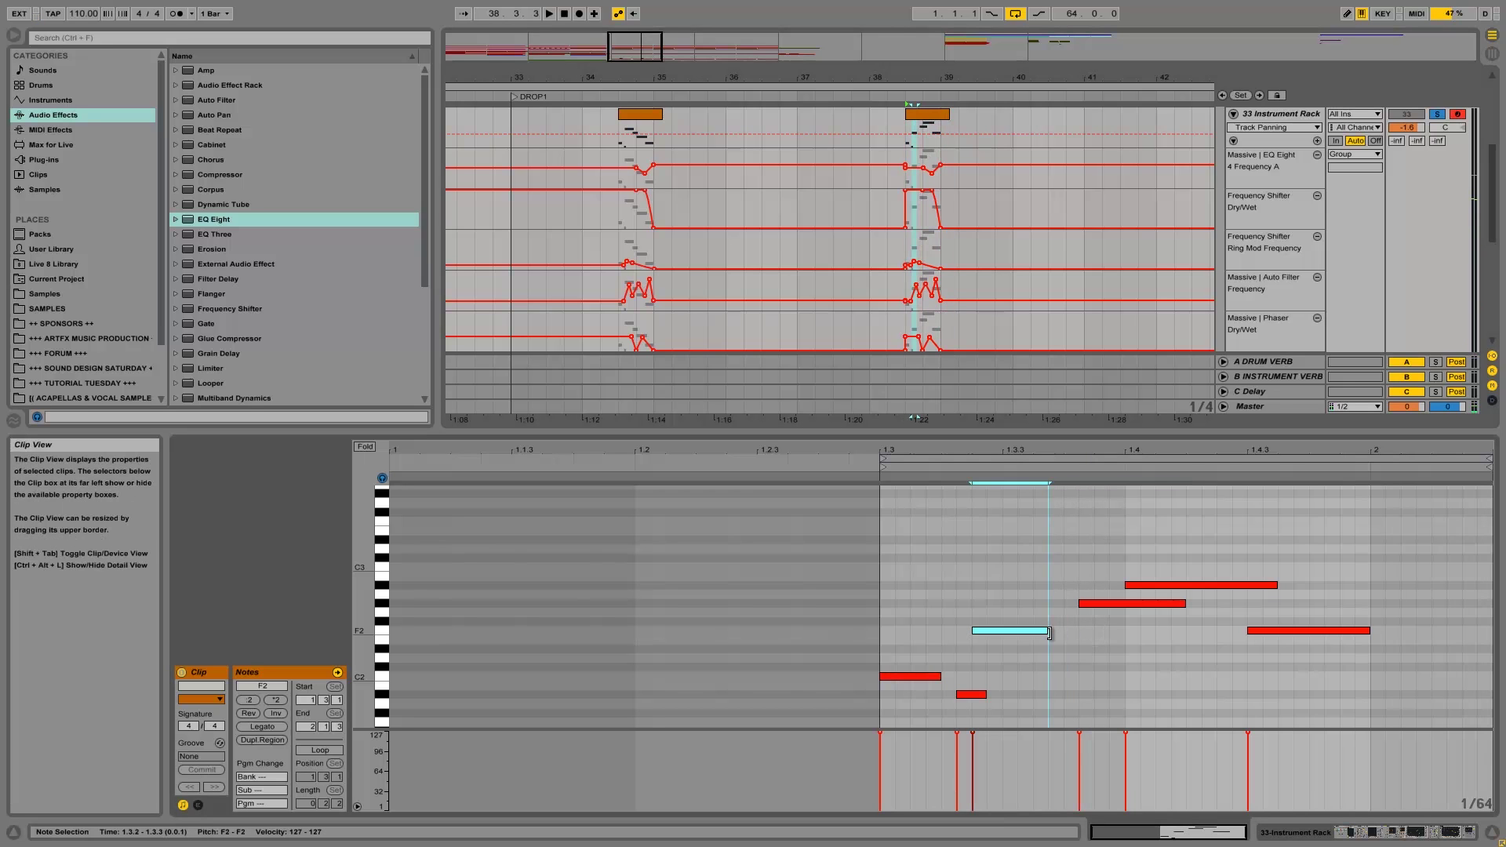
pyautogui.moveTo(1183, 604); pyautogui.dragTo(1114, 604)
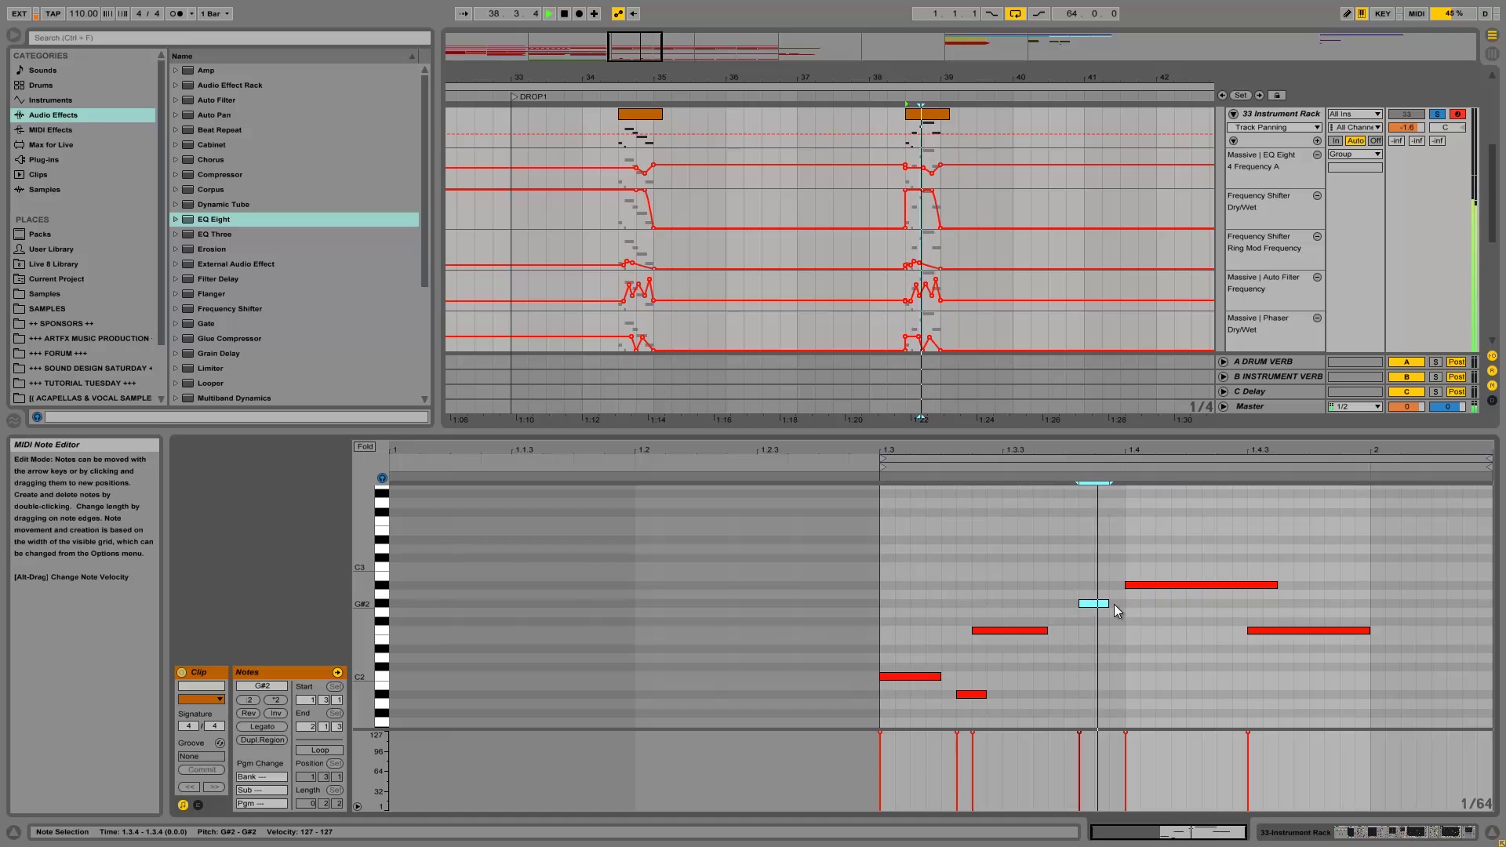
pyautogui.moveTo(1272, 586); pyautogui.dragTo(1201, 587)
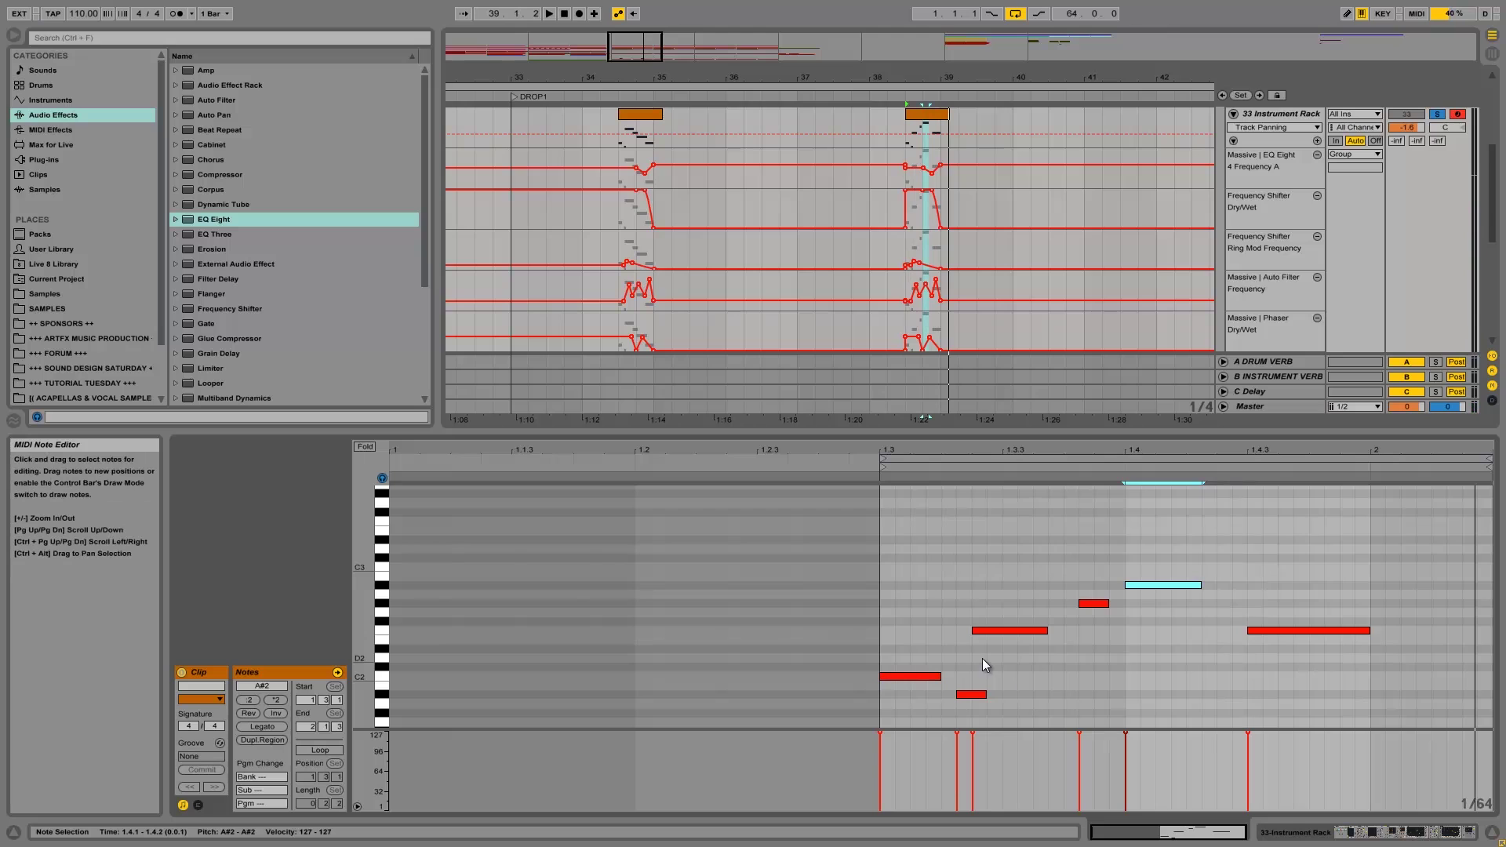
# Step: Delete every note after the opening C2 and draw new C2 notes at 1.3.2, 1.3.3 and 1.3.4
pyautogui.moveTo(958, 709); pyautogui.dragTo(1284, 537)
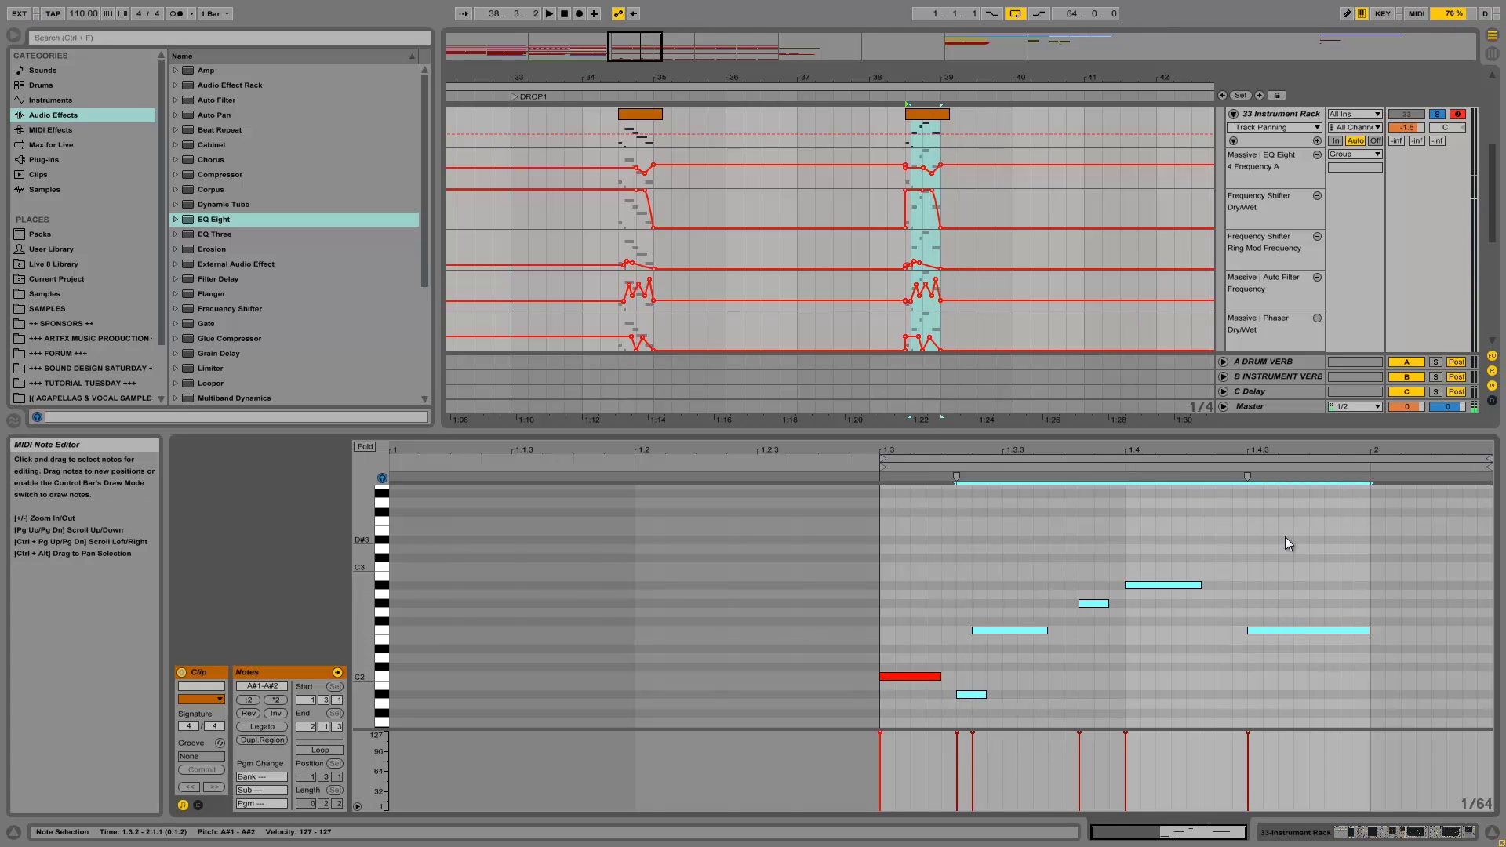
pyautogui.press('Delete')
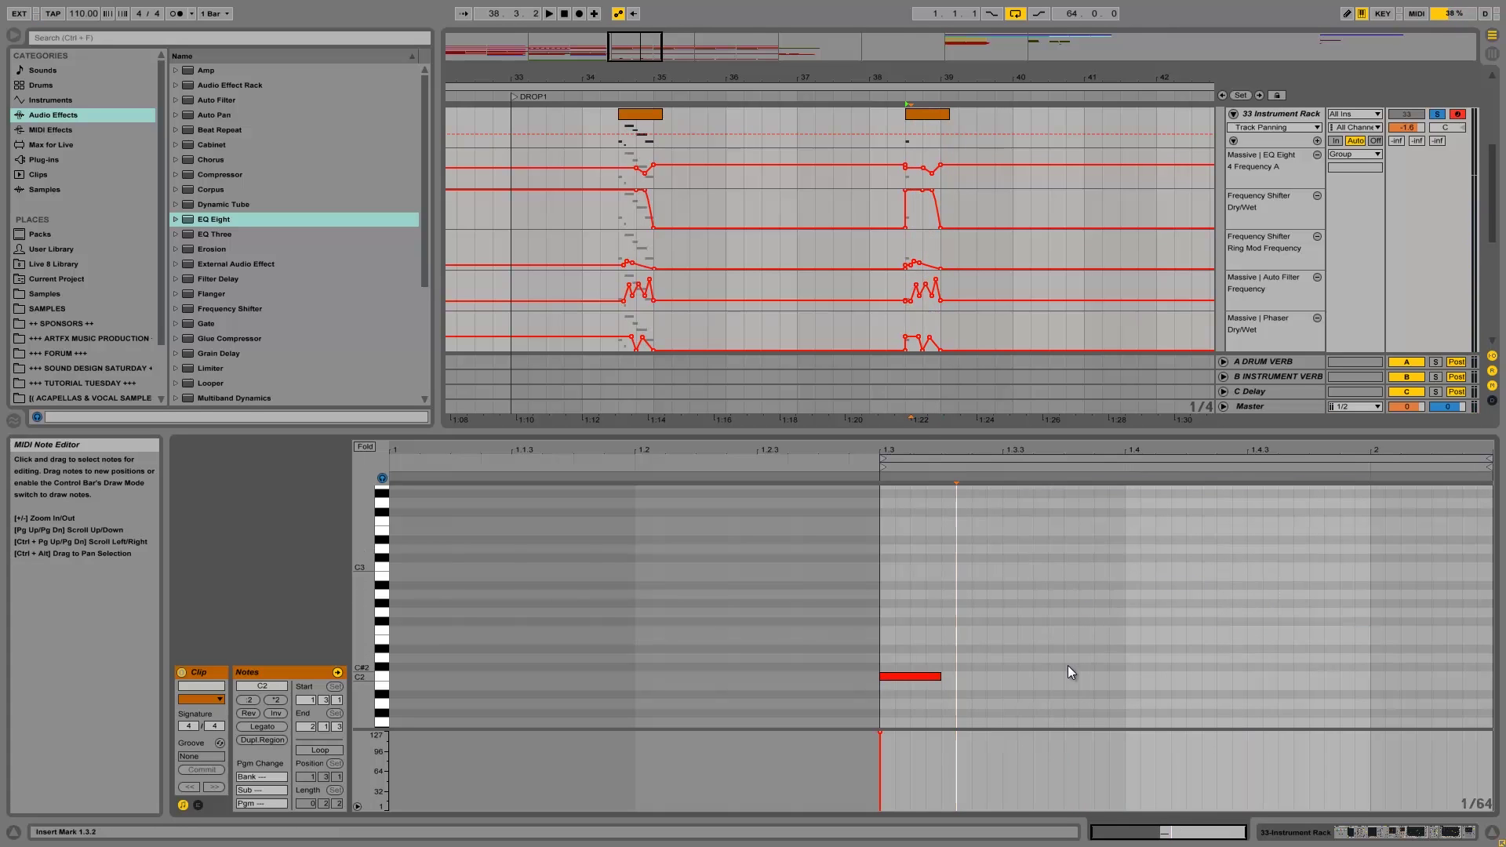
pyautogui.click(939, 676)
pyautogui.doubleClick(963, 674)
pyautogui.doubleClick(1008, 677)
pyautogui.moveTo(1032, 676); pyautogui.dragTo(1063, 676)
pyautogui.doubleClick(1081, 676)
# Step: Continue the C2 pattern with long notes at 1.4.1 and 1.4.3 and short notes at 1.4.2 and 1.4.4
pyautogui.click(1138, 679)
pyautogui.doubleClick(1132, 679)
pyautogui.moveTo(1137, 679); pyautogui.dragTo(1189, 670)
pyautogui.click(1208, 681)
pyautogui.doubleClick(1209, 681)
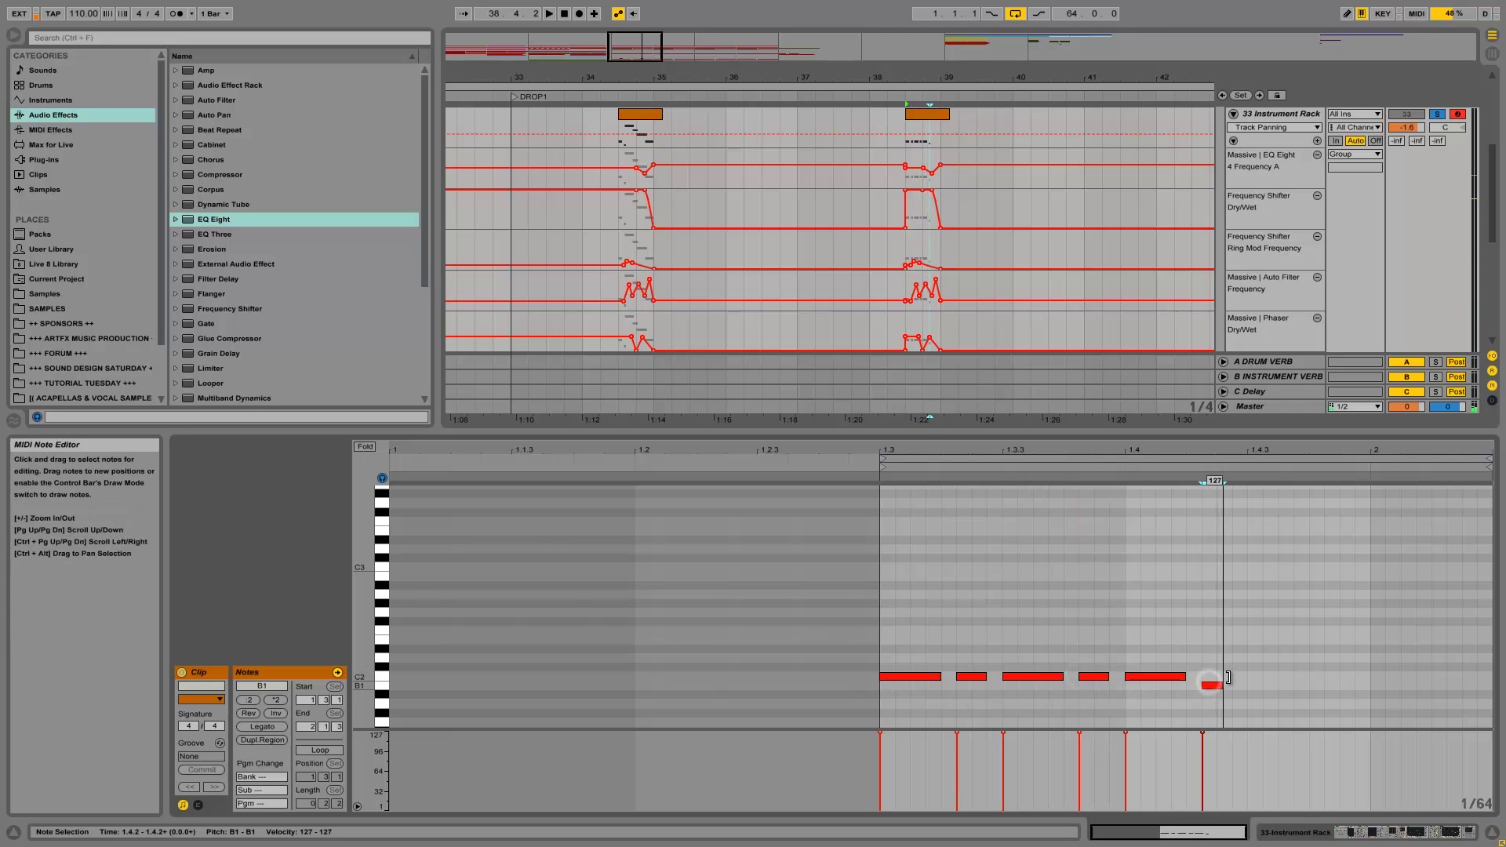
pyautogui.doubleClick(1253, 676)
pyautogui.moveTo(1276, 676); pyautogui.dragTo(1315, 665)
pyautogui.doubleClick(1330, 676)
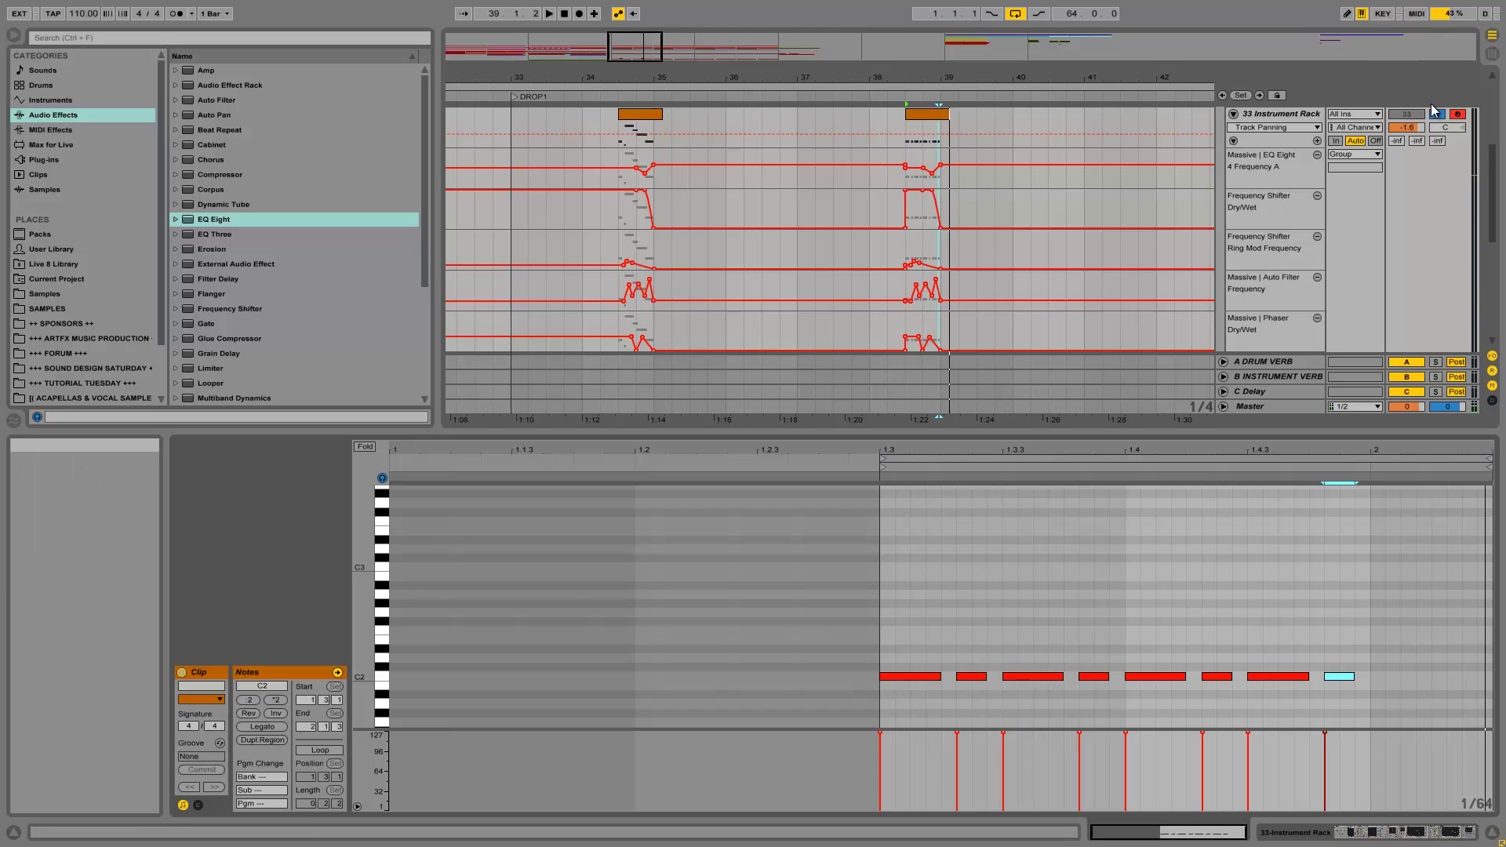
# Step: Transpose all of the copied clip's notes up an octave to C3 and audition them
pyautogui.press('space')
pyautogui.moveTo(1363, 591); pyautogui.dragTo(916, 698)
pyautogui.hotkey('shift', 'Up')
pyautogui.press('space')
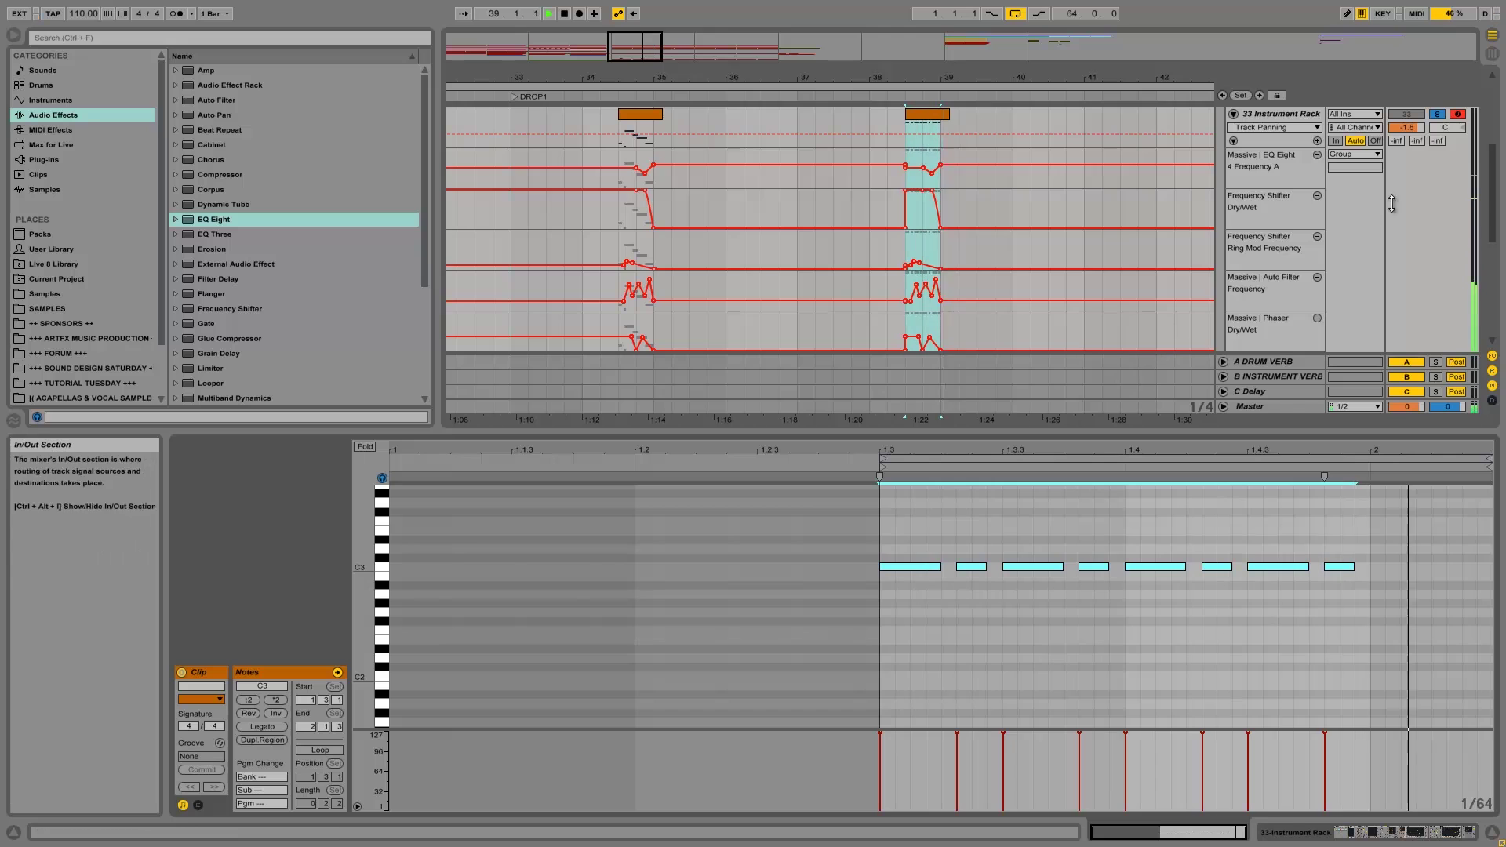
pyautogui.press('space')
pyautogui.click(986, 596)
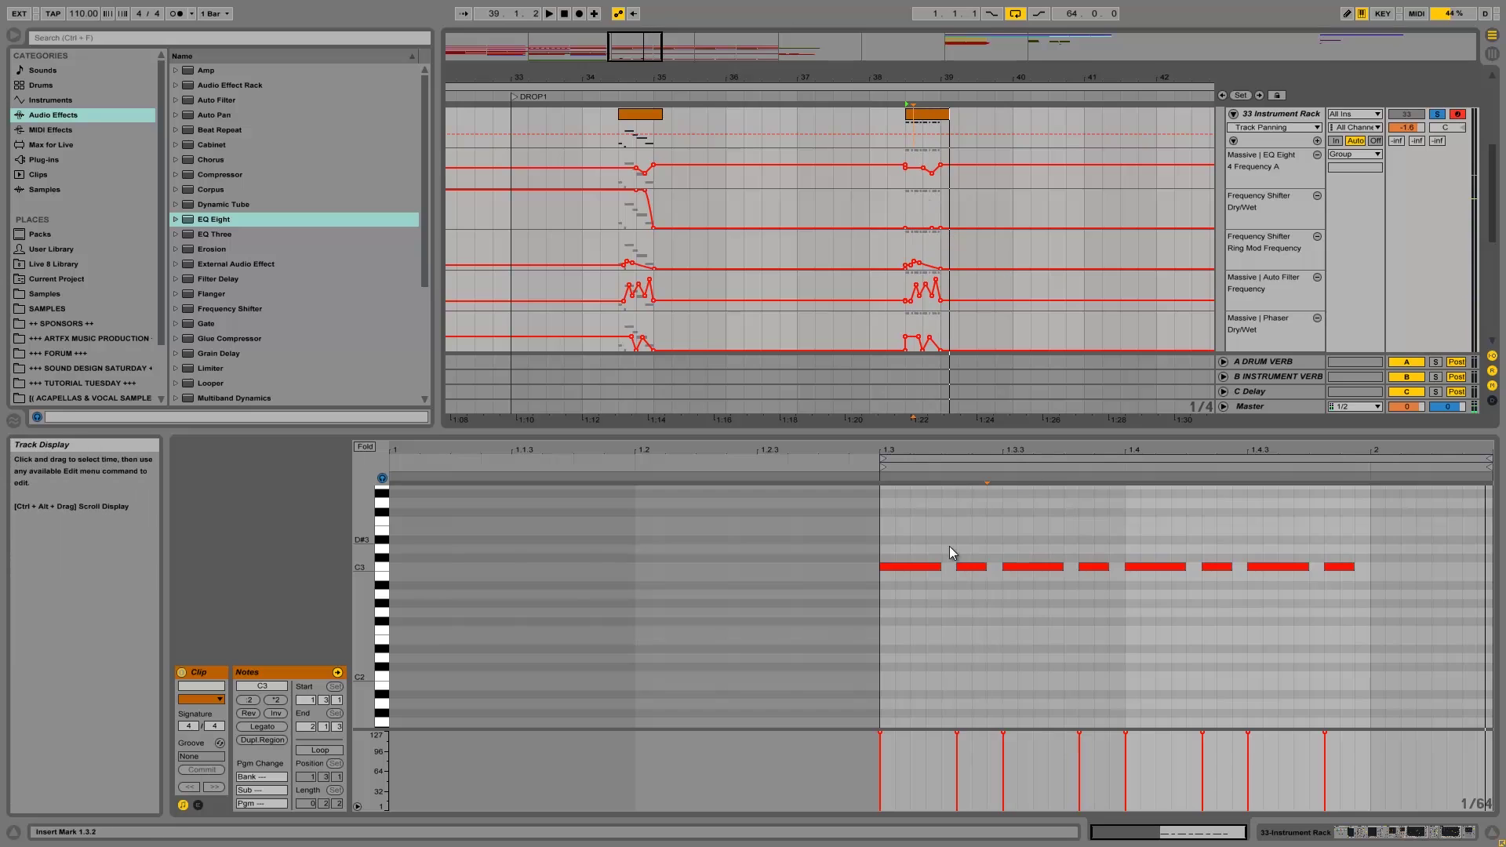
# Step: Transpose all the notes back down an octave to C2 and audition the pattern
pyautogui.moveTo(924, 543); pyautogui.dragTo(1500, 687)
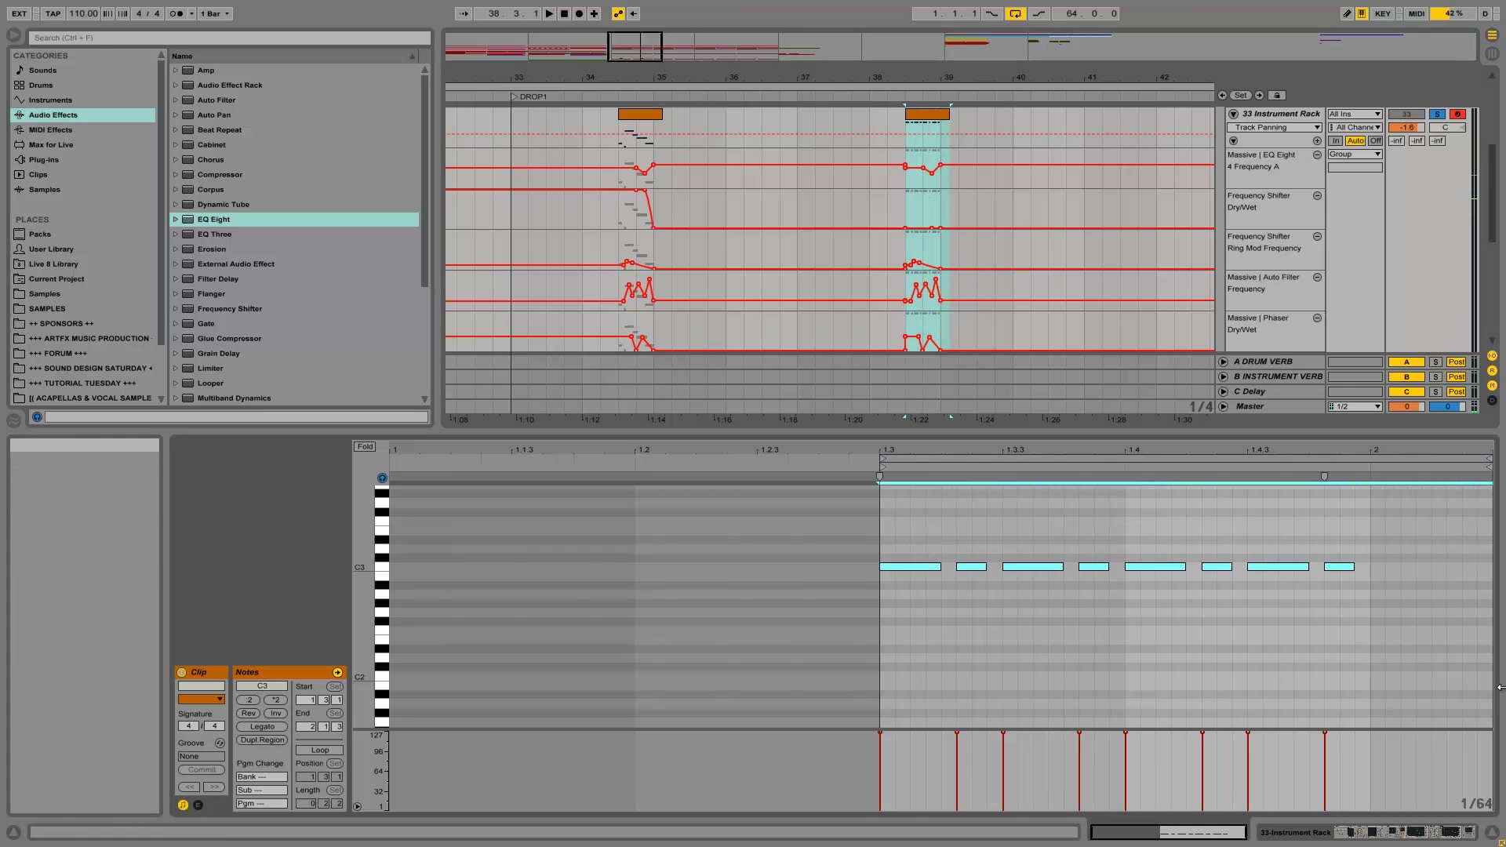
pyautogui.hotkey('shift', 'Down')
pyautogui.press('space')
pyautogui.press('space')
pyautogui.click(1185, 703)
pyautogui.press('space')
pyautogui.press('space')
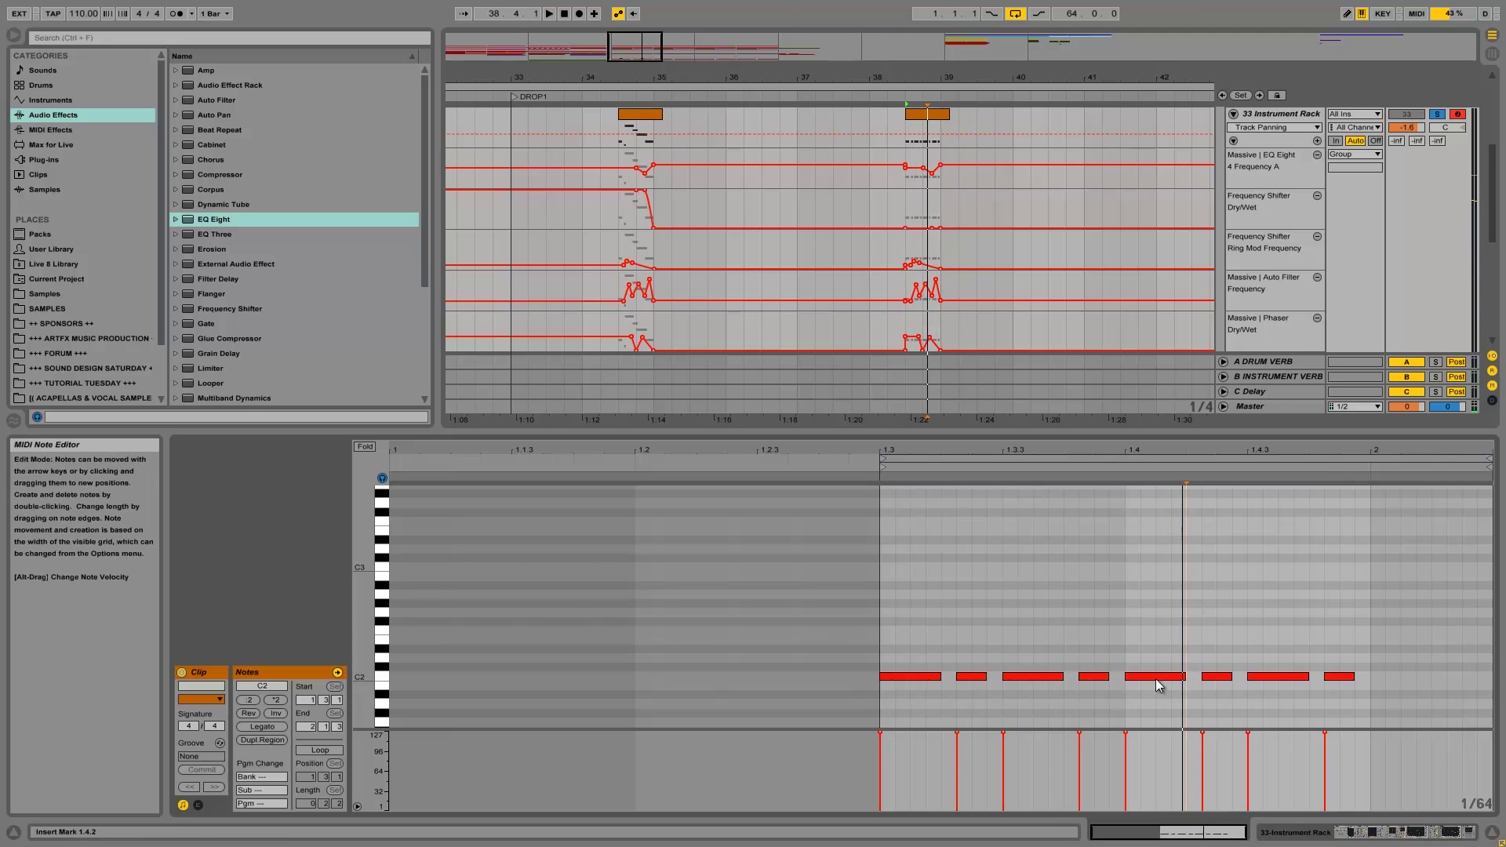
# Step: Raise the notes at 1.4.1 and 1.4.2 to F2 and those at 1.4.3 and 1.4.4 to D#2
pyautogui.moveTo(1268, 676); pyautogui.dragTo(1271, 637)
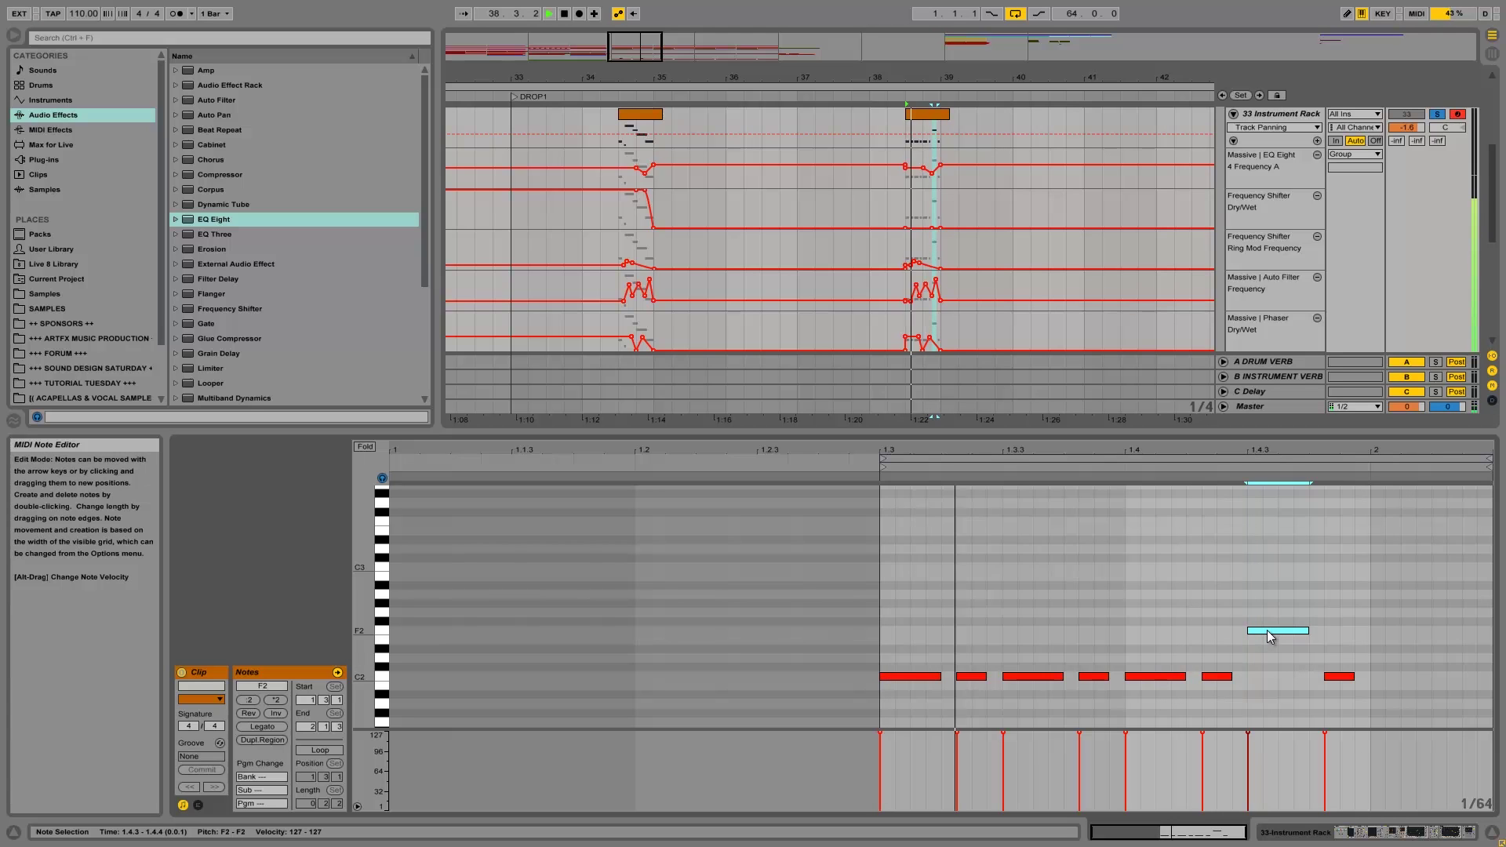
pyautogui.click(1159, 677)
pyautogui.moveTo(1159, 677); pyautogui.dragTo(1167, 632)
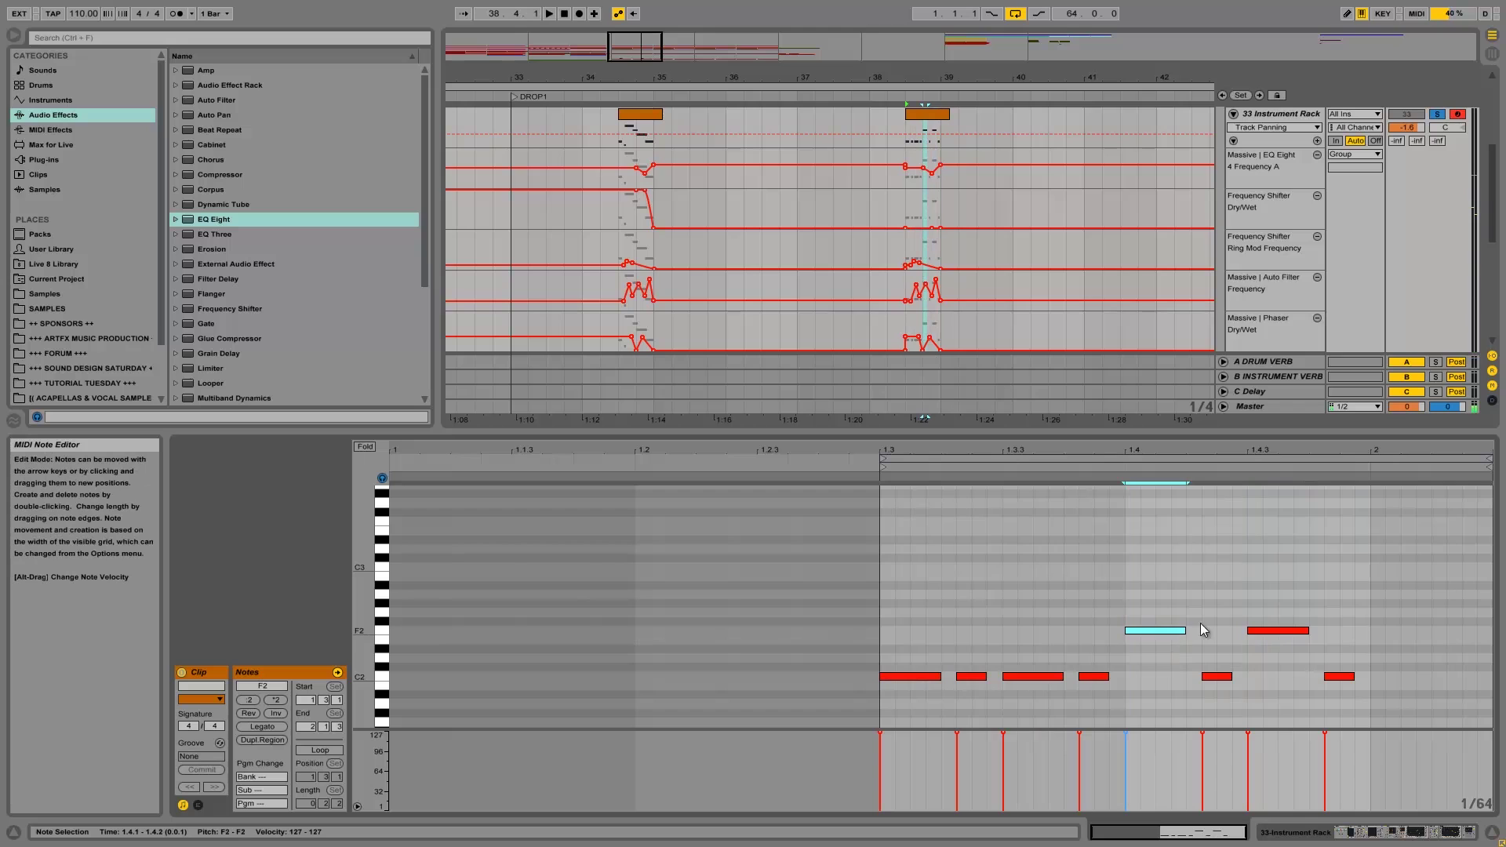
pyautogui.moveTo(1278, 632); pyautogui.dragTo(1221, 639)
pyautogui.click(1337, 677)
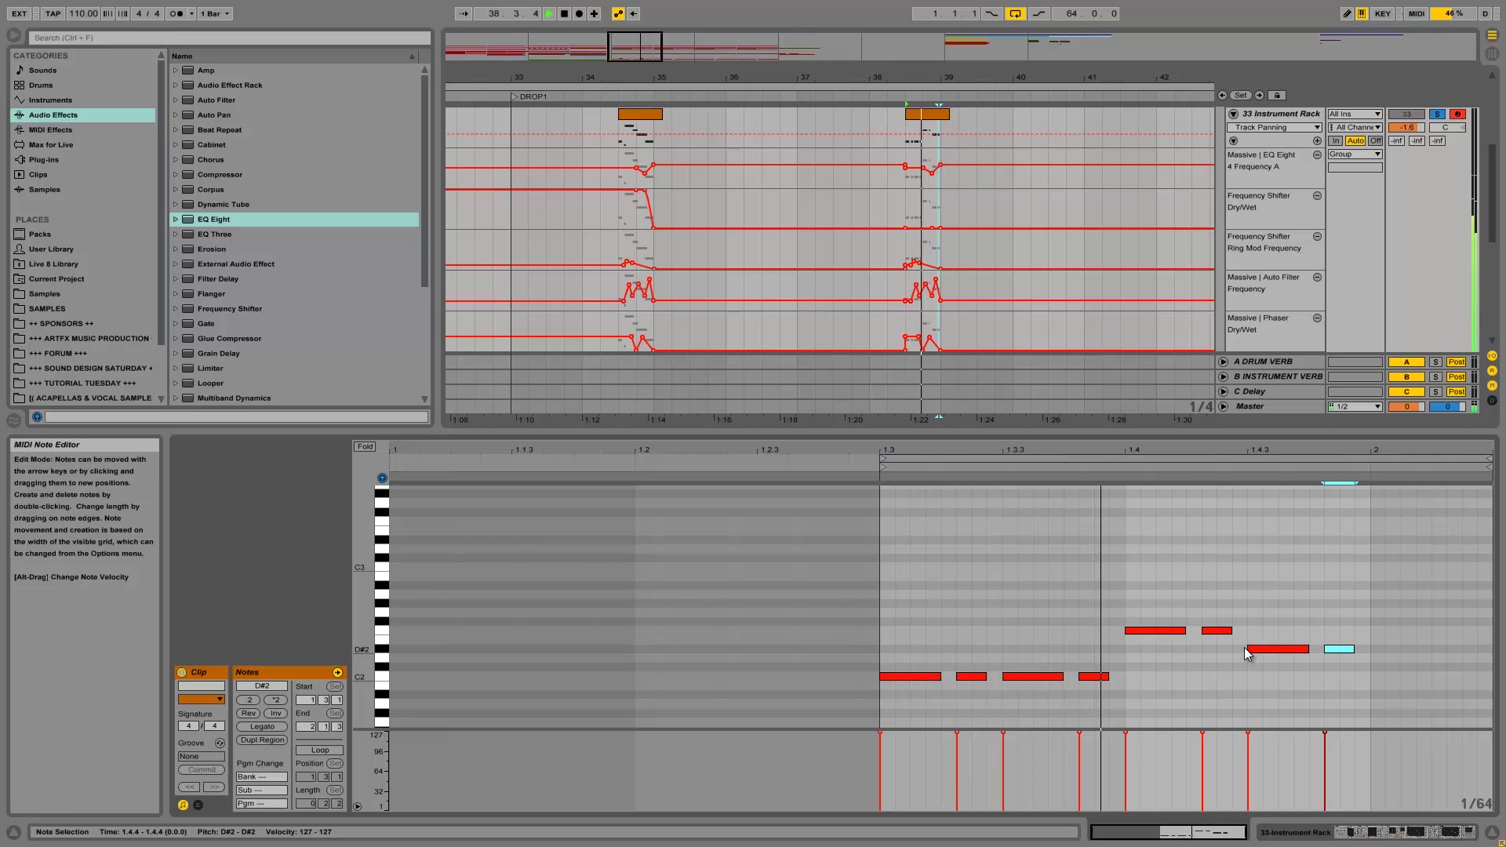
# Step: Set the 1.3.4 and 1.4.2 notes to D#2 and the 1.4.3 note to C2, delete the last note, and audition
pyautogui.click(1093, 679)
pyautogui.moveTo(1093, 680); pyautogui.dragTo(1095, 661)
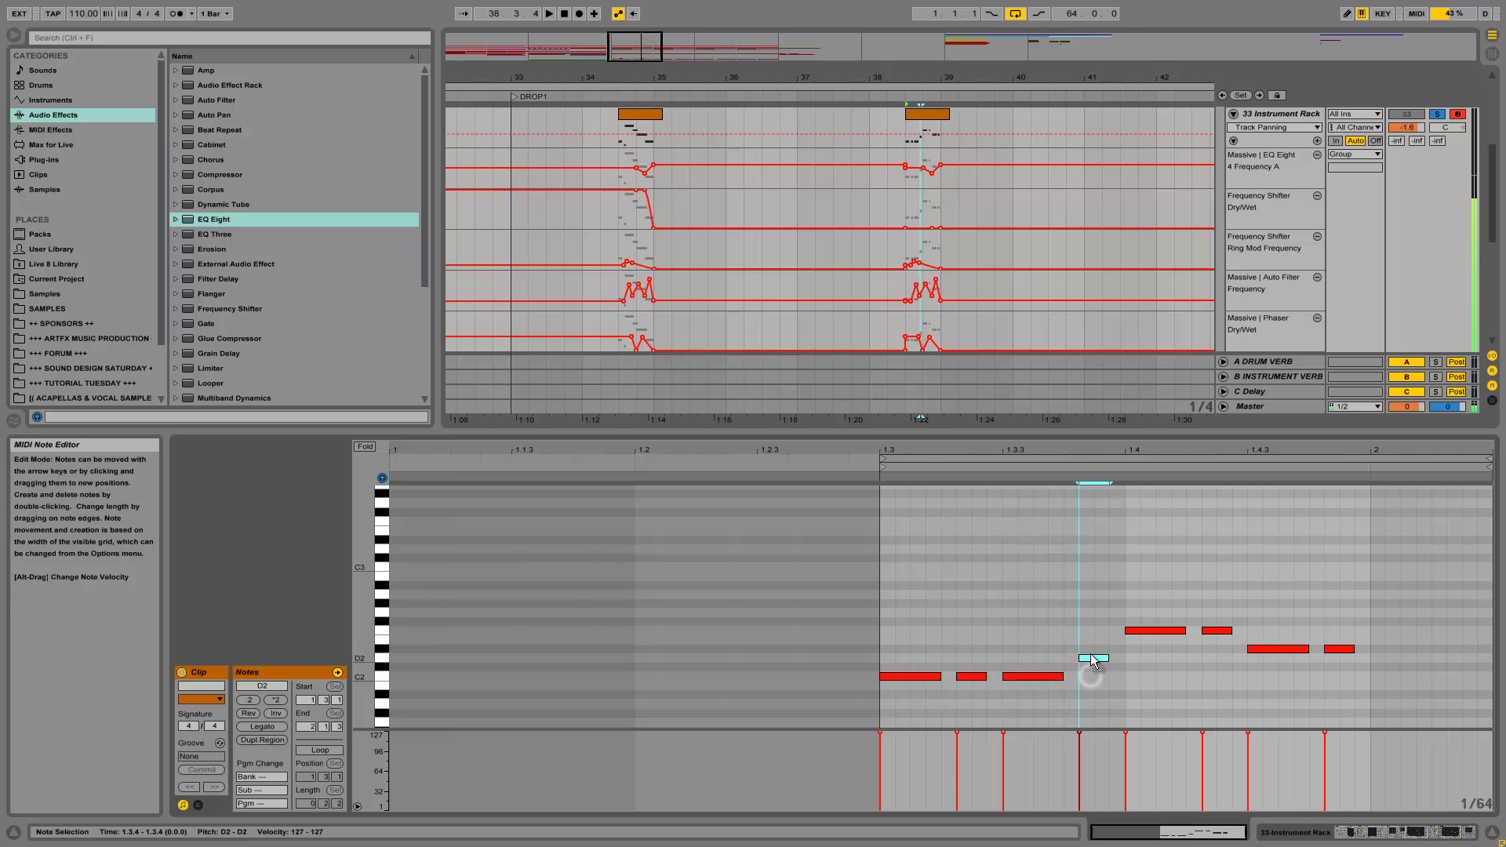
pyautogui.click(1151, 632)
pyautogui.click(1216, 631)
pyautogui.moveTo(1217, 631); pyautogui.dragTo(1343, 681)
pyautogui.press('space')
pyautogui.press('Delete')
pyautogui.press('space')
pyautogui.press('space')
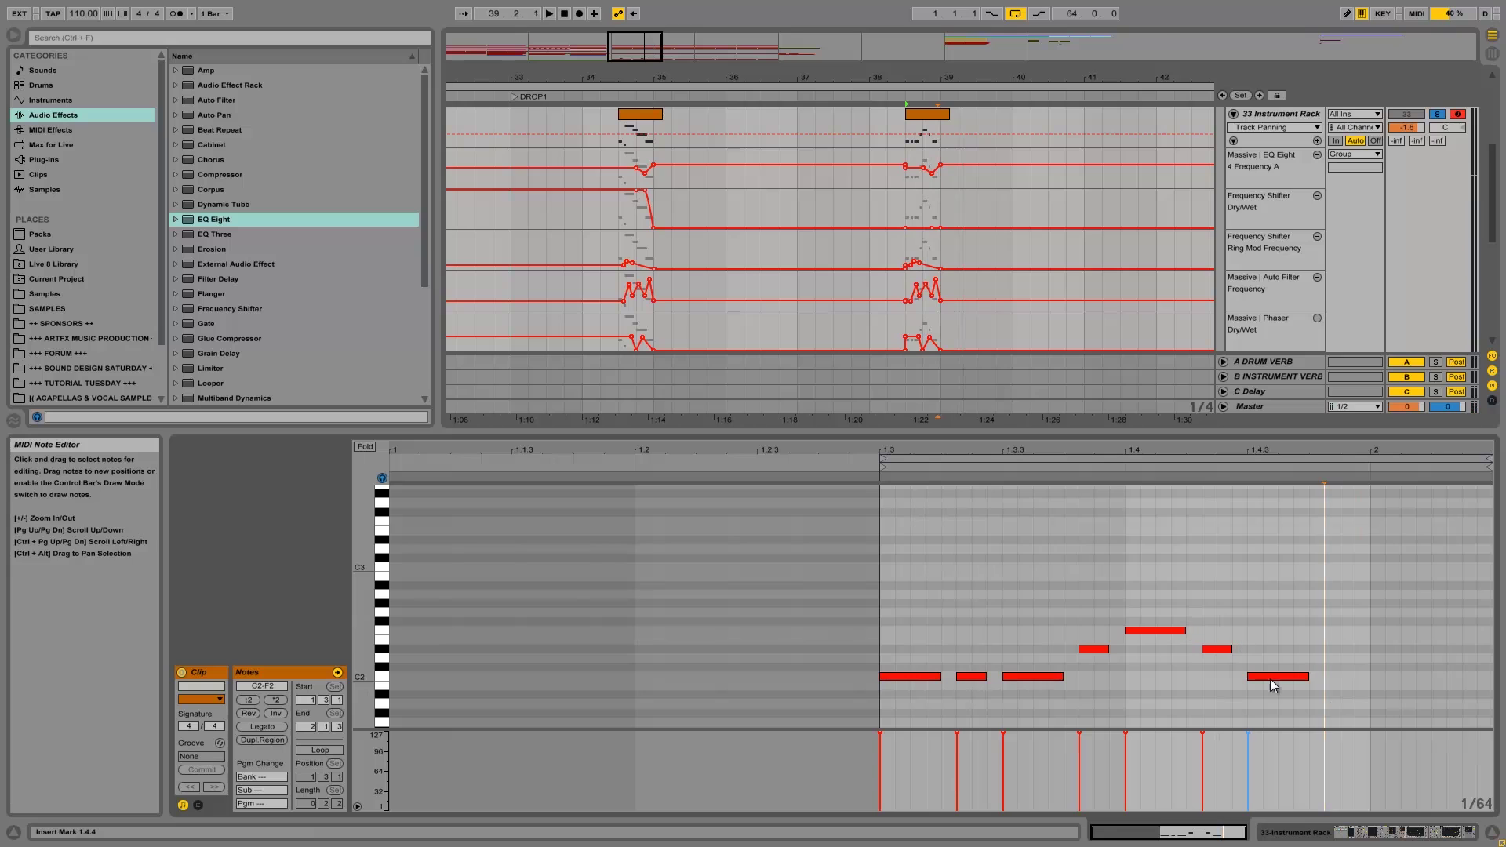
# Step: Extend the 1.4.3 note to the start of bar 2 at A#1, and lower the 1.4.2 note to C2
pyautogui.moveTo(1308, 675); pyautogui.dragTo(1358, 672)
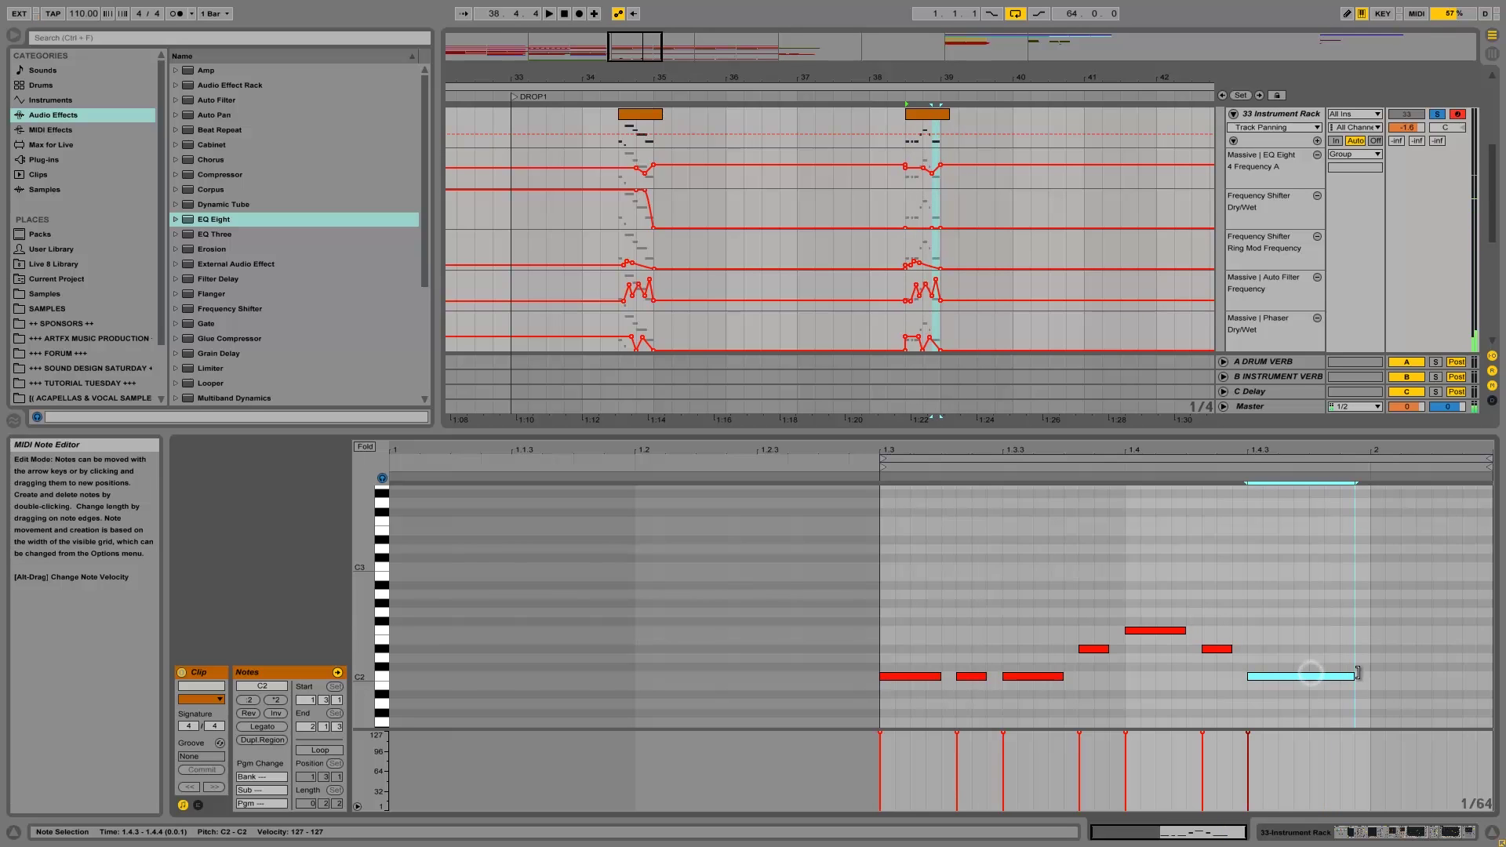
pyautogui.click(1316, 678)
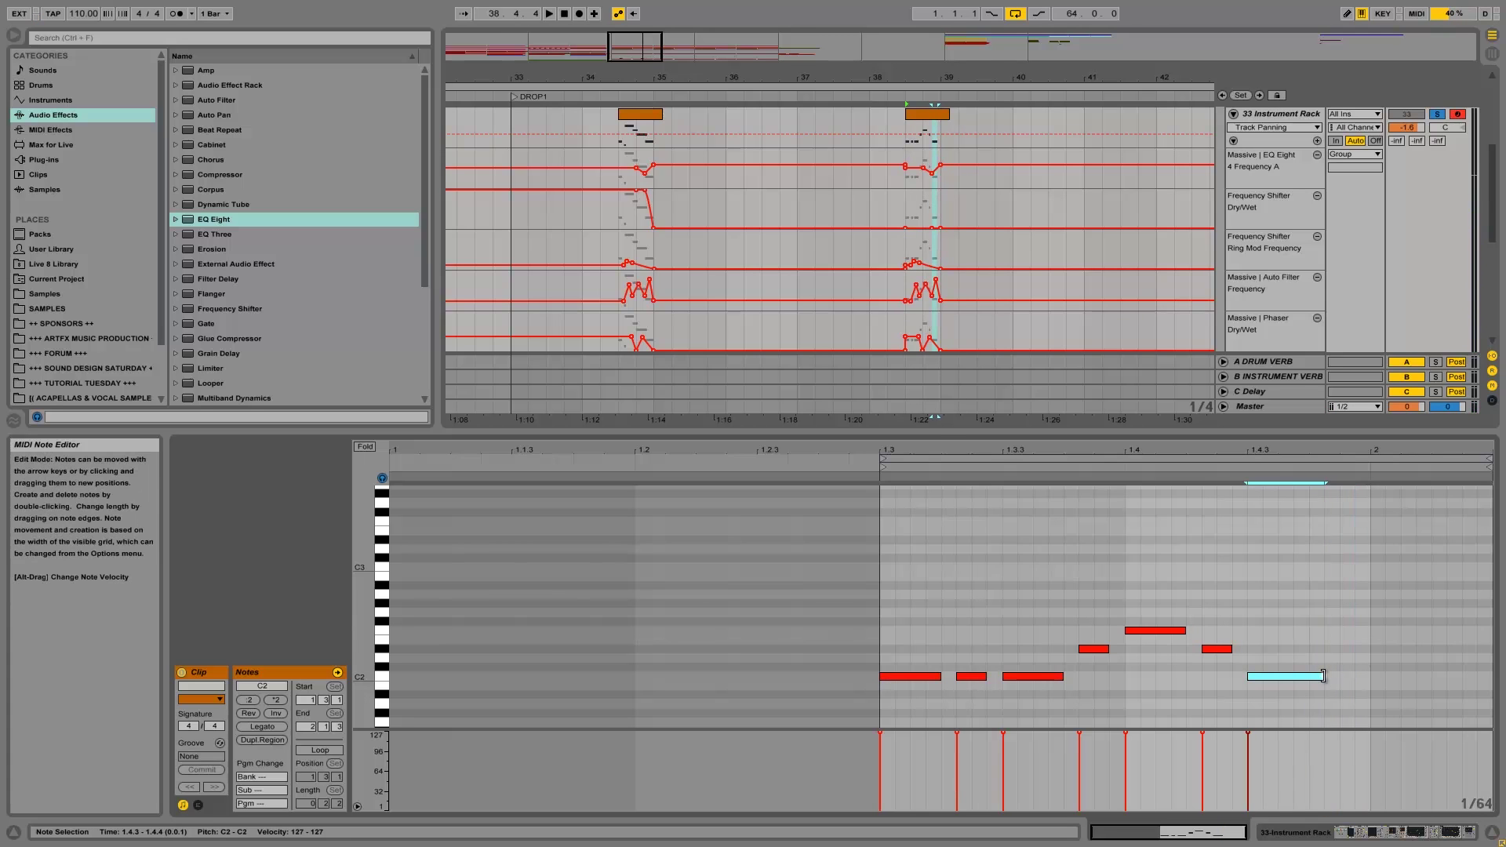
pyautogui.moveTo(1343, 676); pyautogui.dragTo(1333, 694)
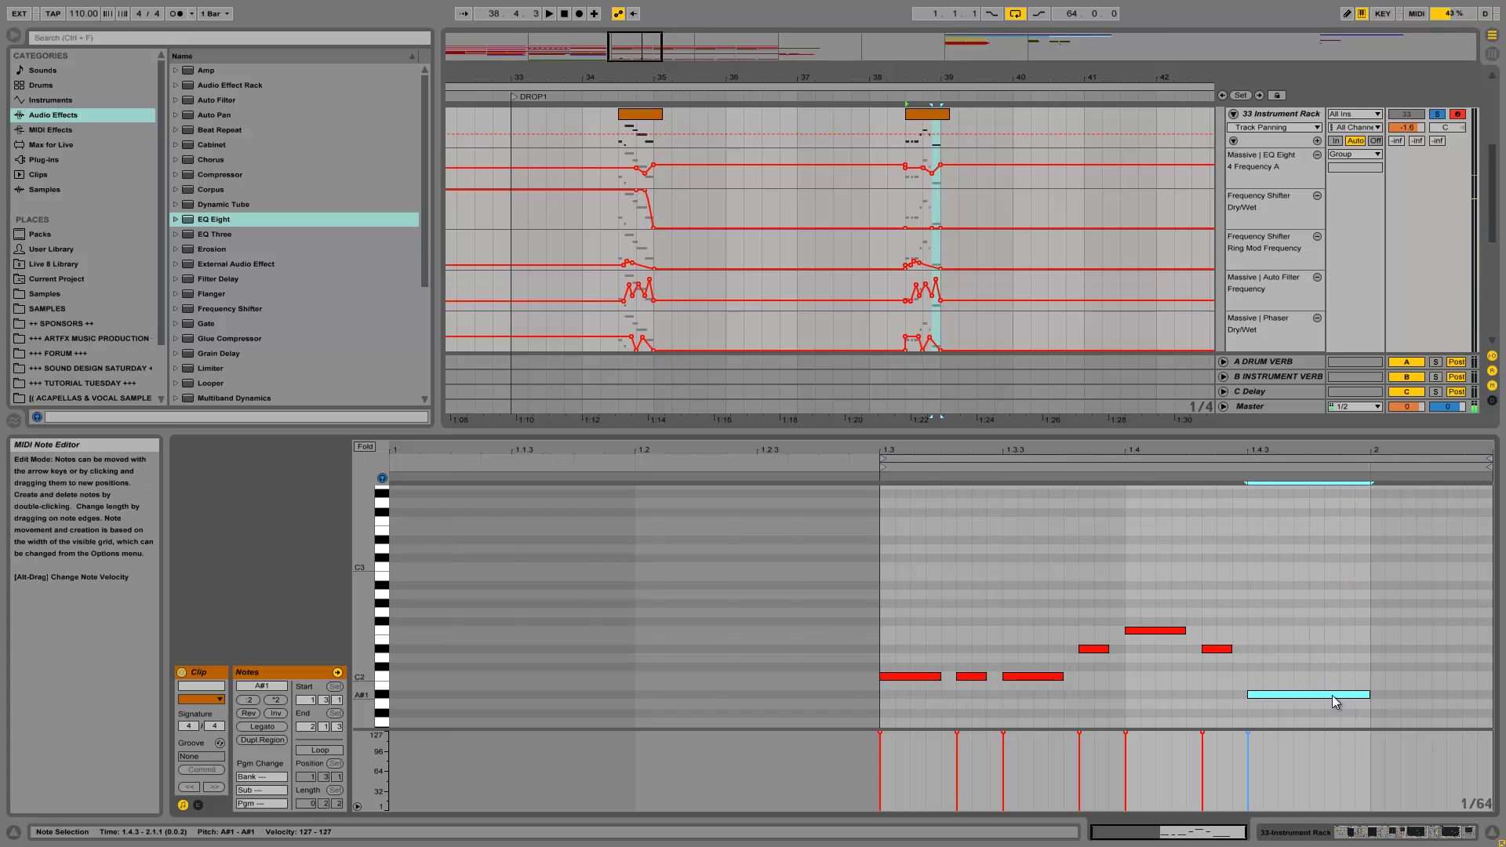
pyautogui.click(1223, 651)
pyautogui.moveTo(1222, 655); pyautogui.dragTo(1221, 673)
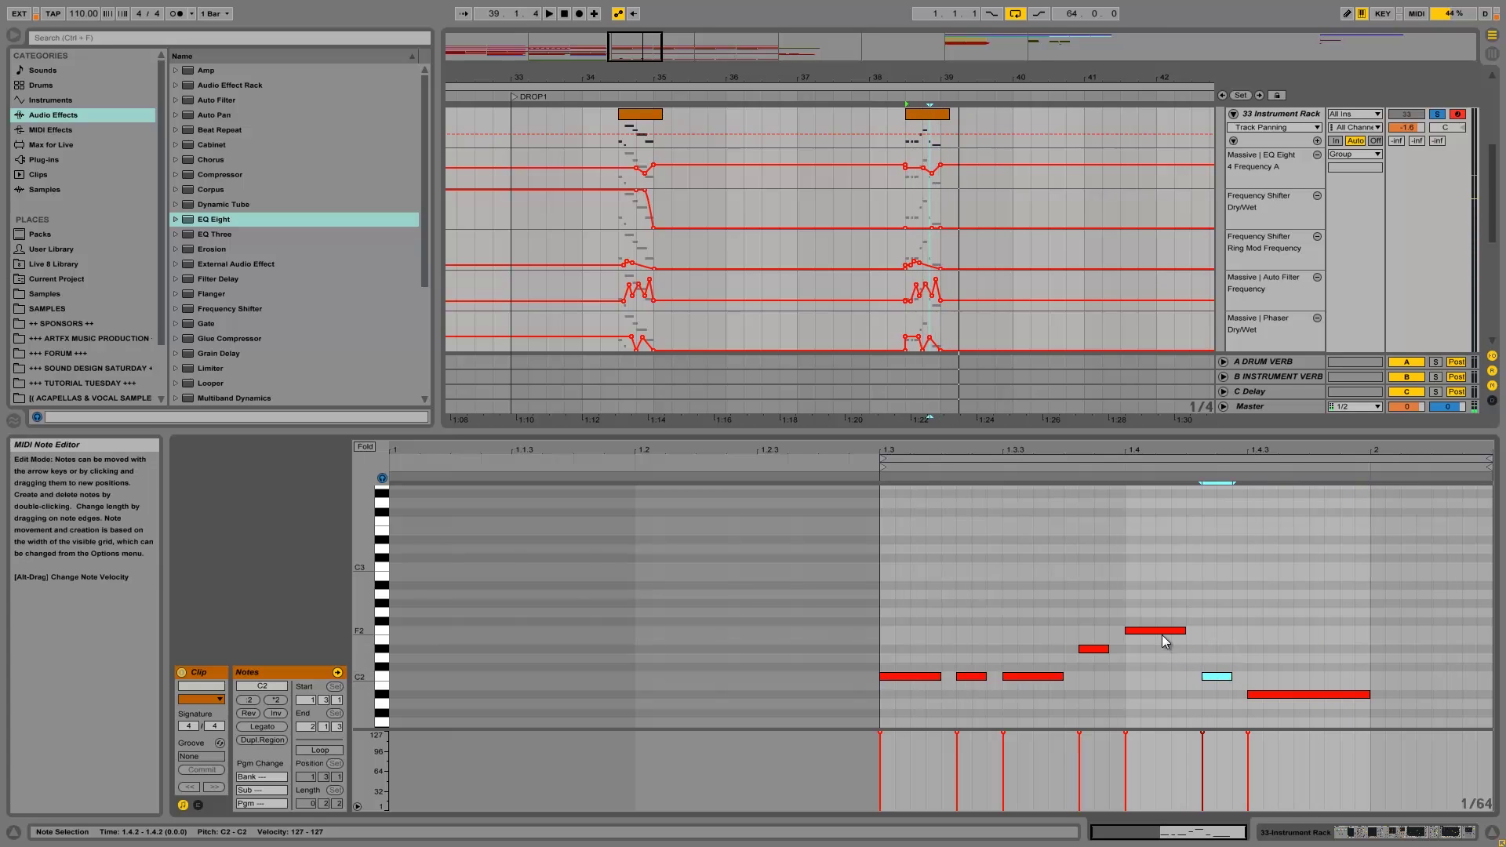
# Step: Shorten the final A#1 note to 1.4.4, add a short C2 note after it, and play the phrase
pyautogui.click(1367, 693)
pyautogui.moveTo(1367, 693)
pyautogui.mouseDown()
pyautogui.moveTo(1308, 694)
pyautogui.moveTo(1355, 678)
pyautogui.mouseUp()
pyautogui.doubleClick(1329, 676)
pyautogui.press('space')
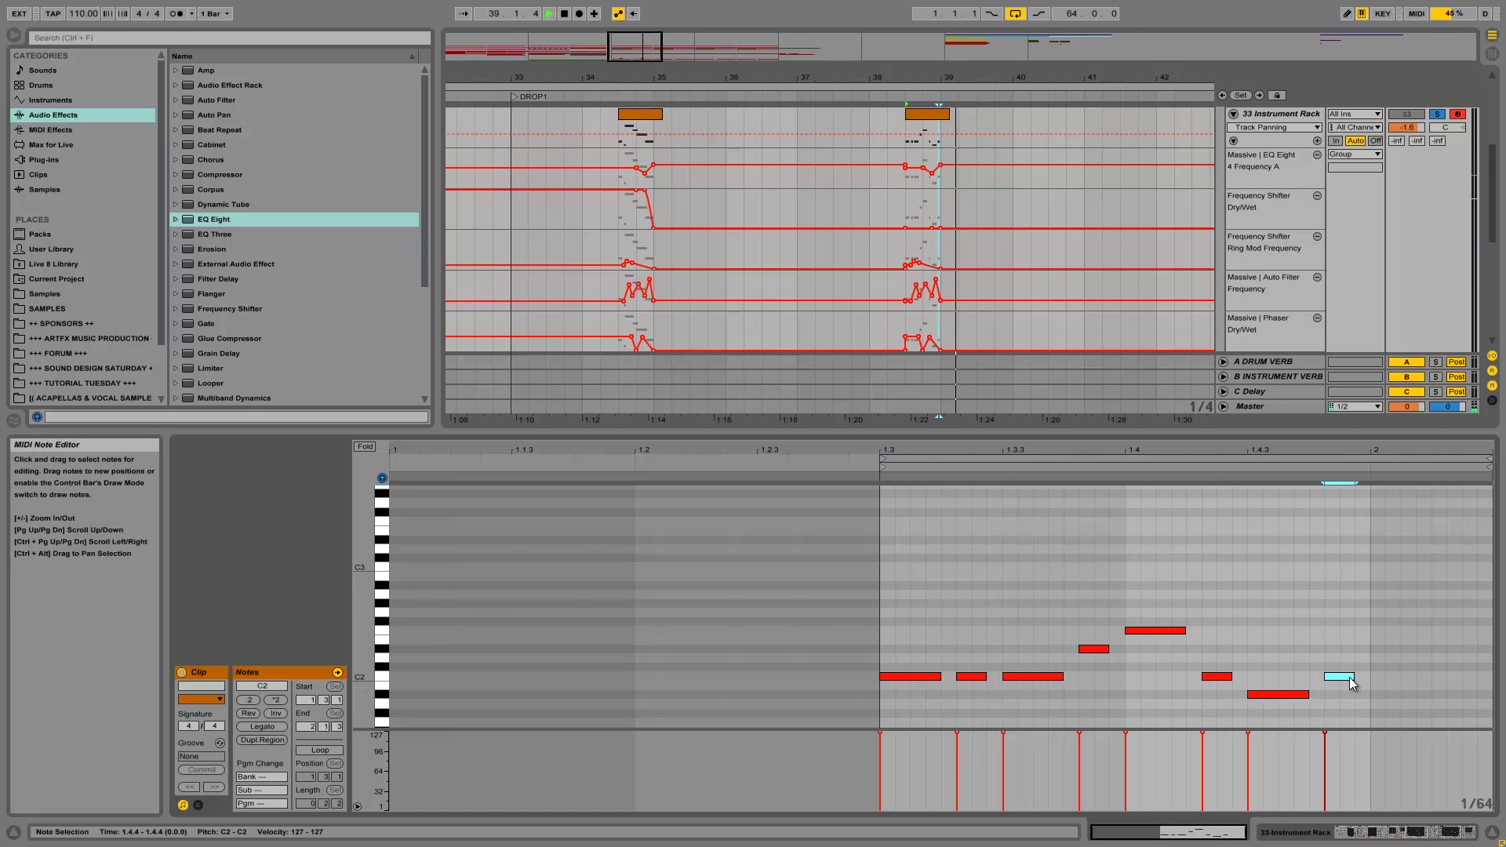
# Step: Unsolo the 33 Instrument Rack track and listen to the drop in context from 33.1.1
pyautogui.click(1437, 115)
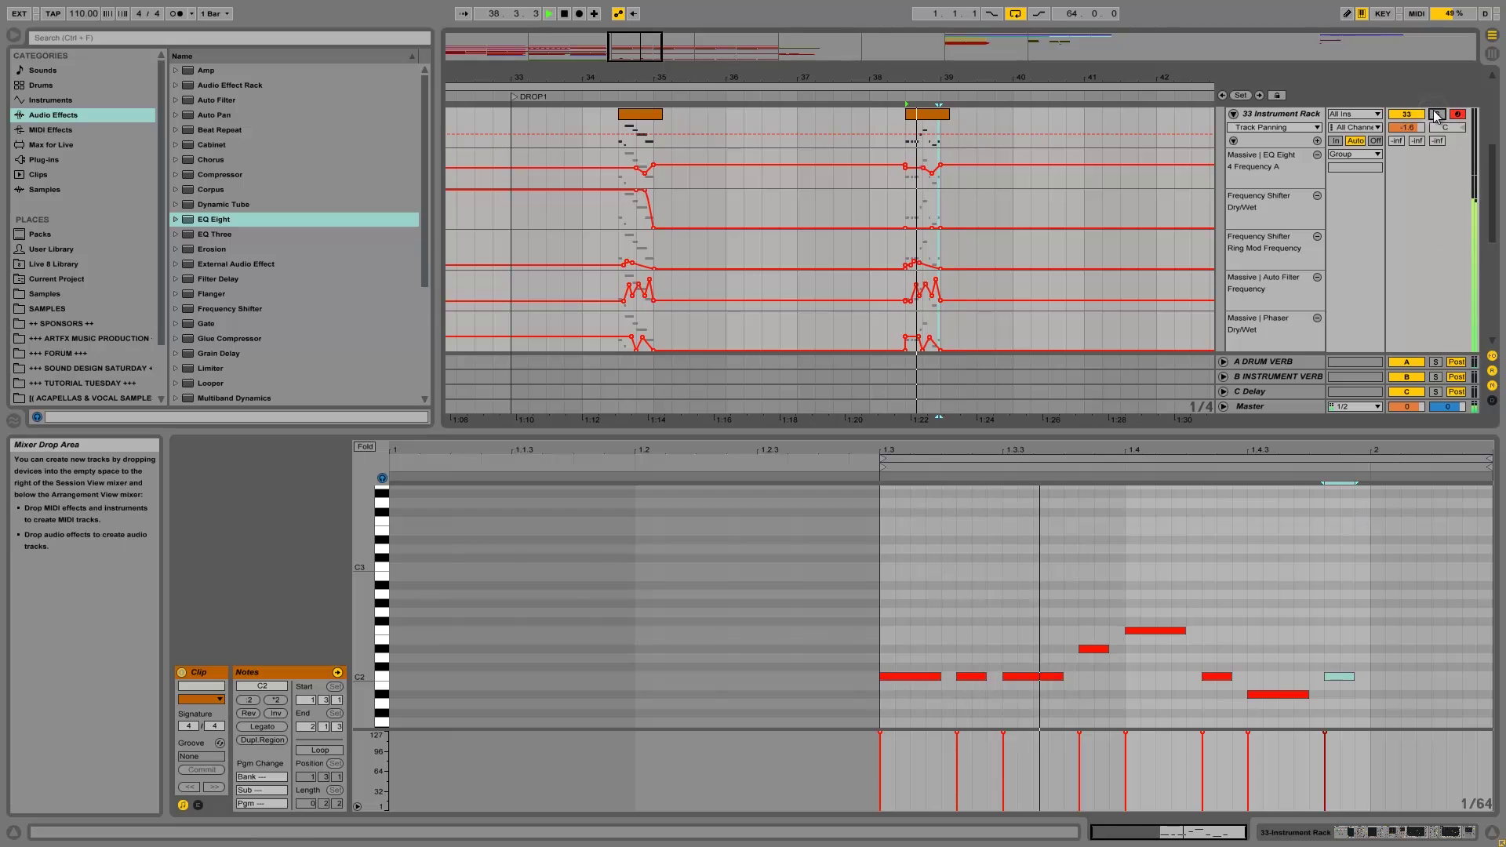
pyautogui.press('space')
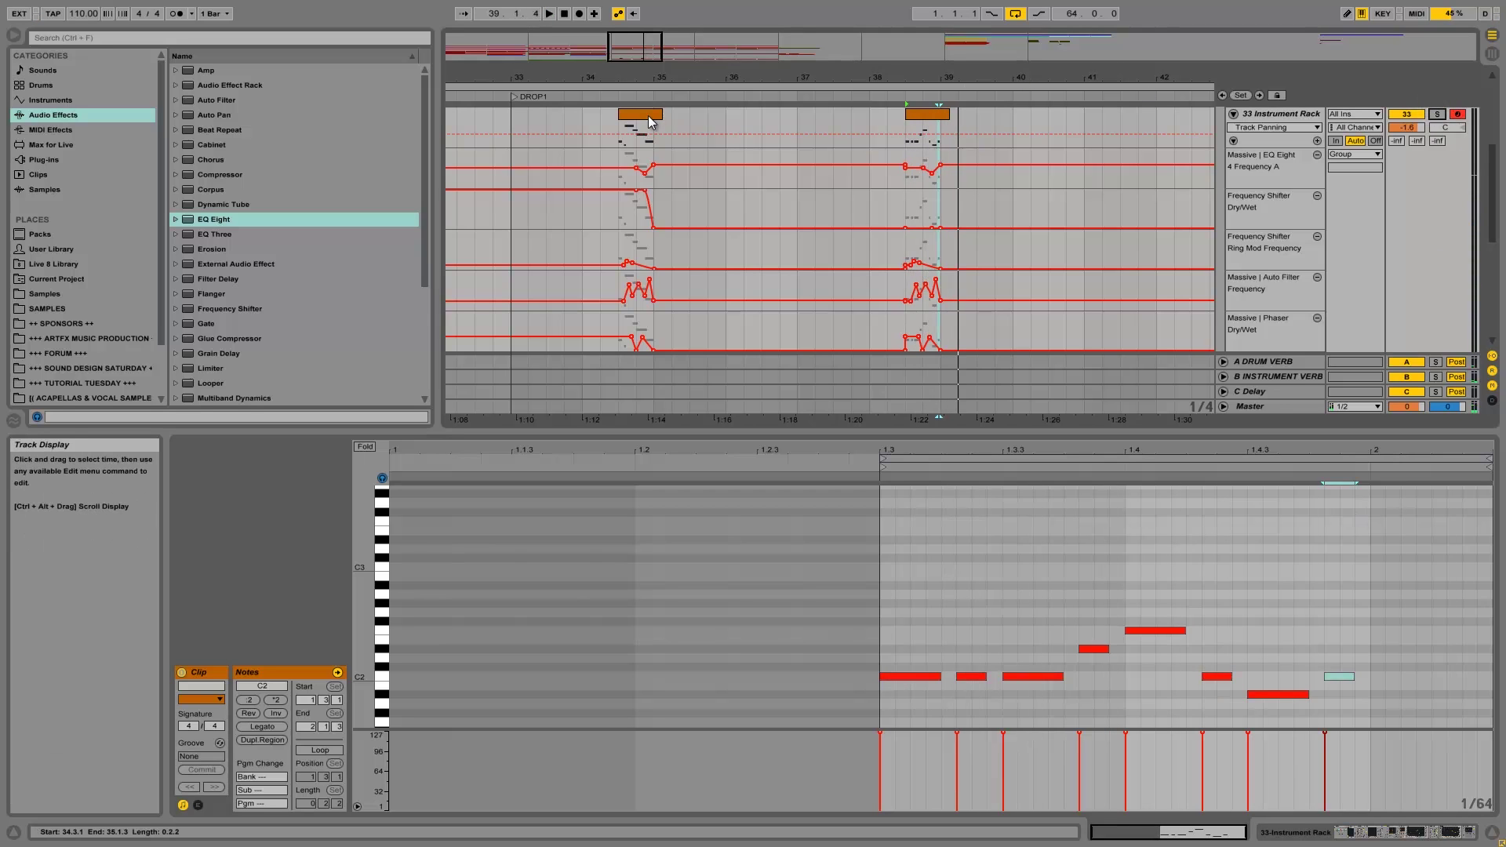
pyautogui.click(520, 115)
pyautogui.press('space')
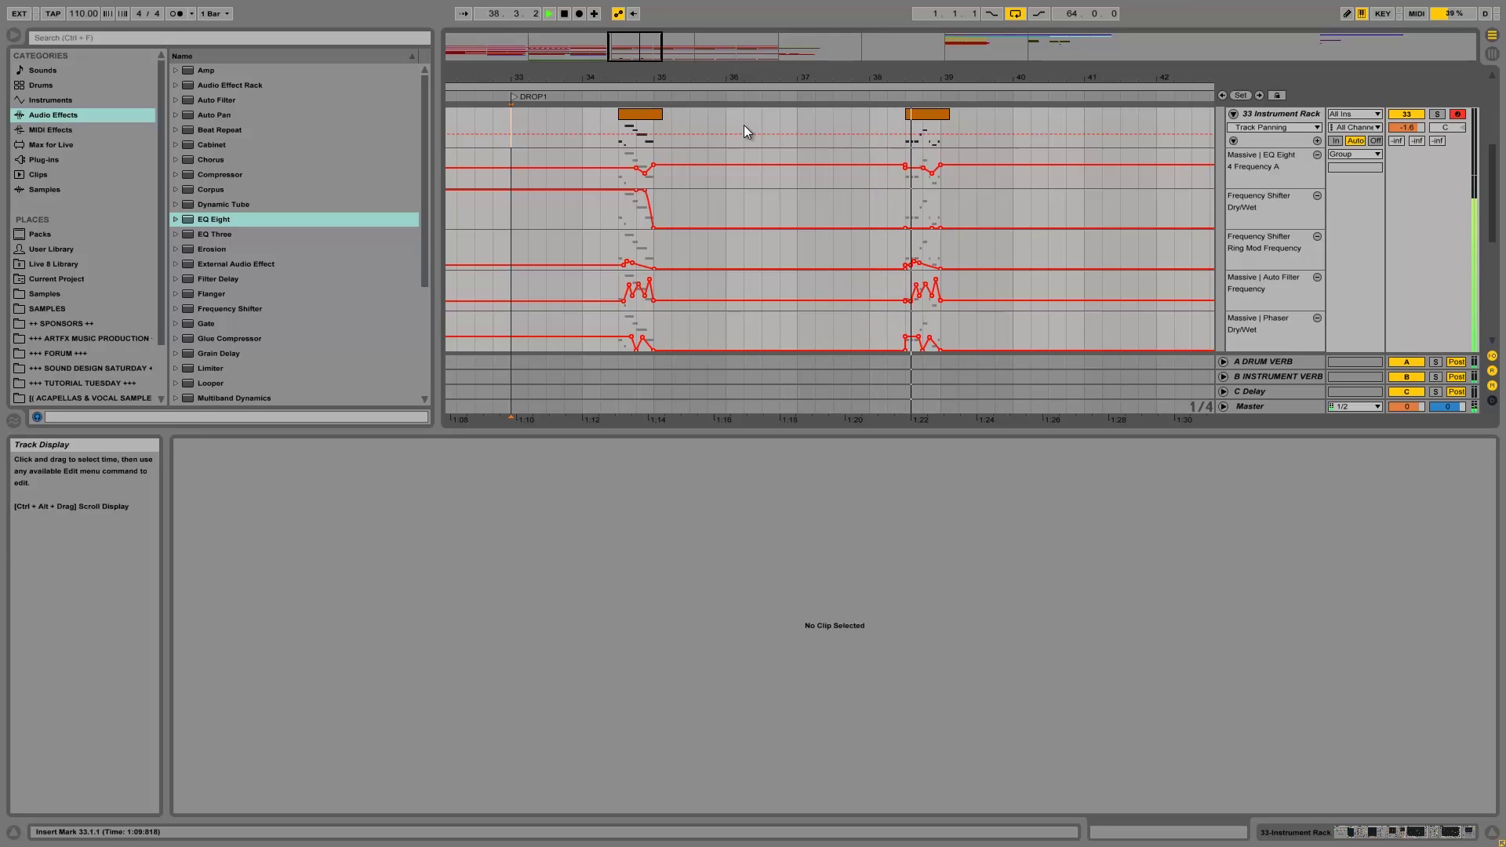
pyautogui.press('space')
# Step: Delete the copied clip at 38.3 and the opening C2 note of the clip at 34.3, and audition the original phrase
pyautogui.click(942, 116)
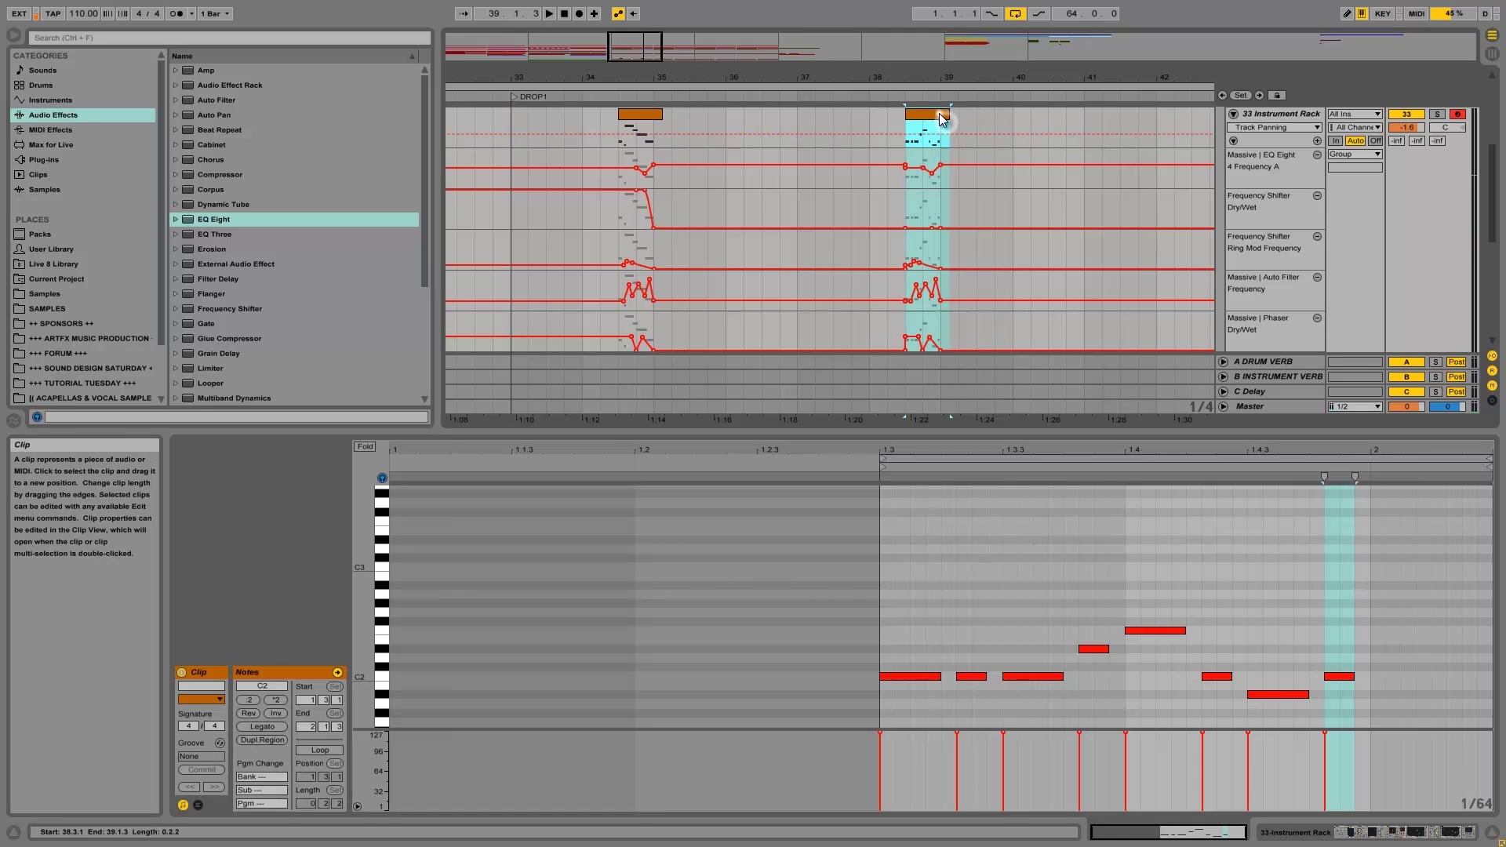
pyautogui.press('Delete')
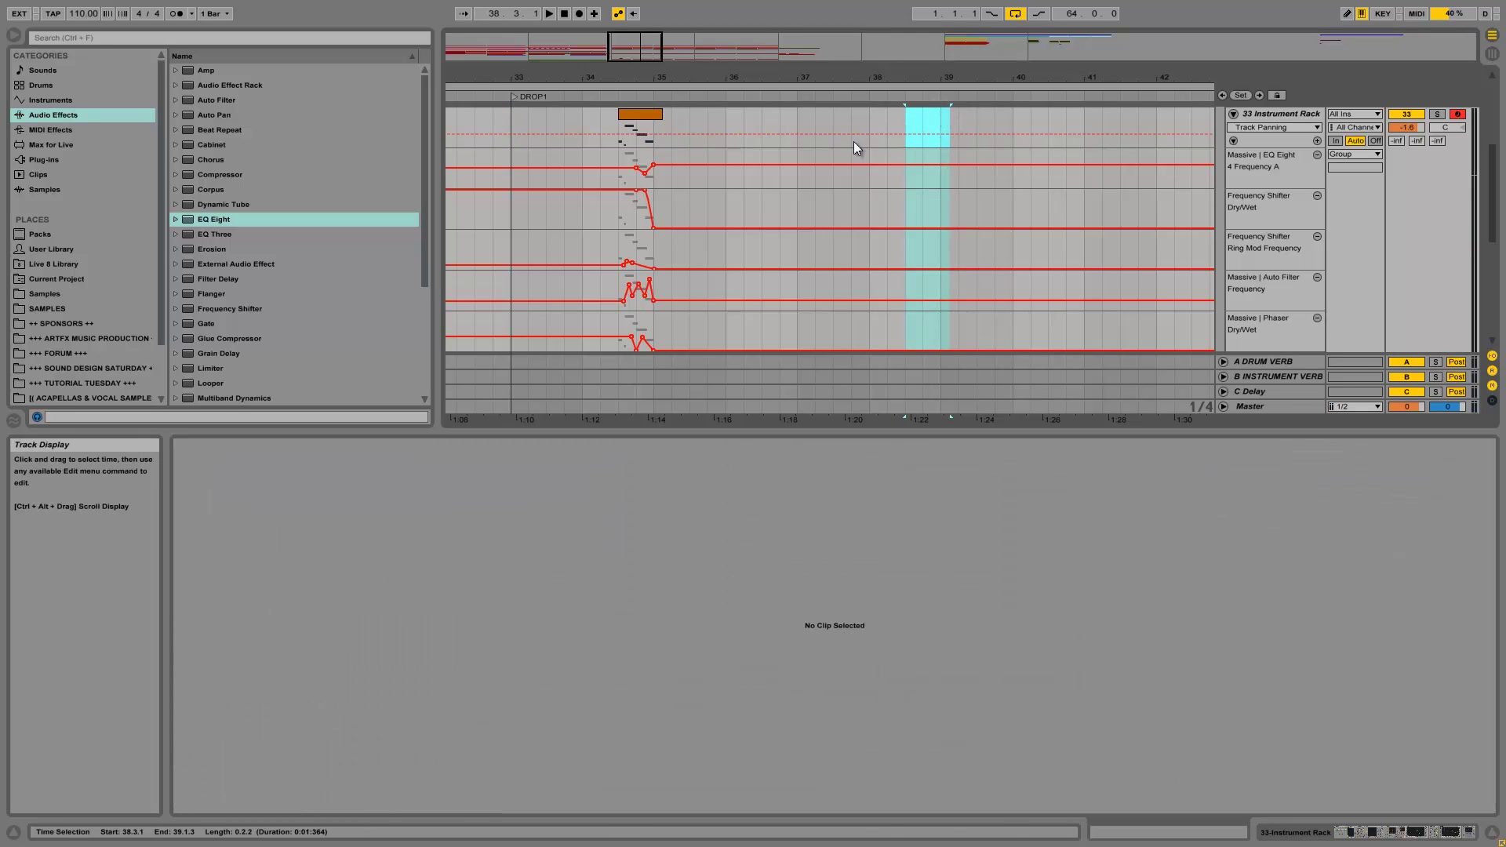
pyautogui.click(620, 126)
pyautogui.click(639, 116)
pyautogui.moveTo(920, 616); pyautogui.dragTo(907, 704)
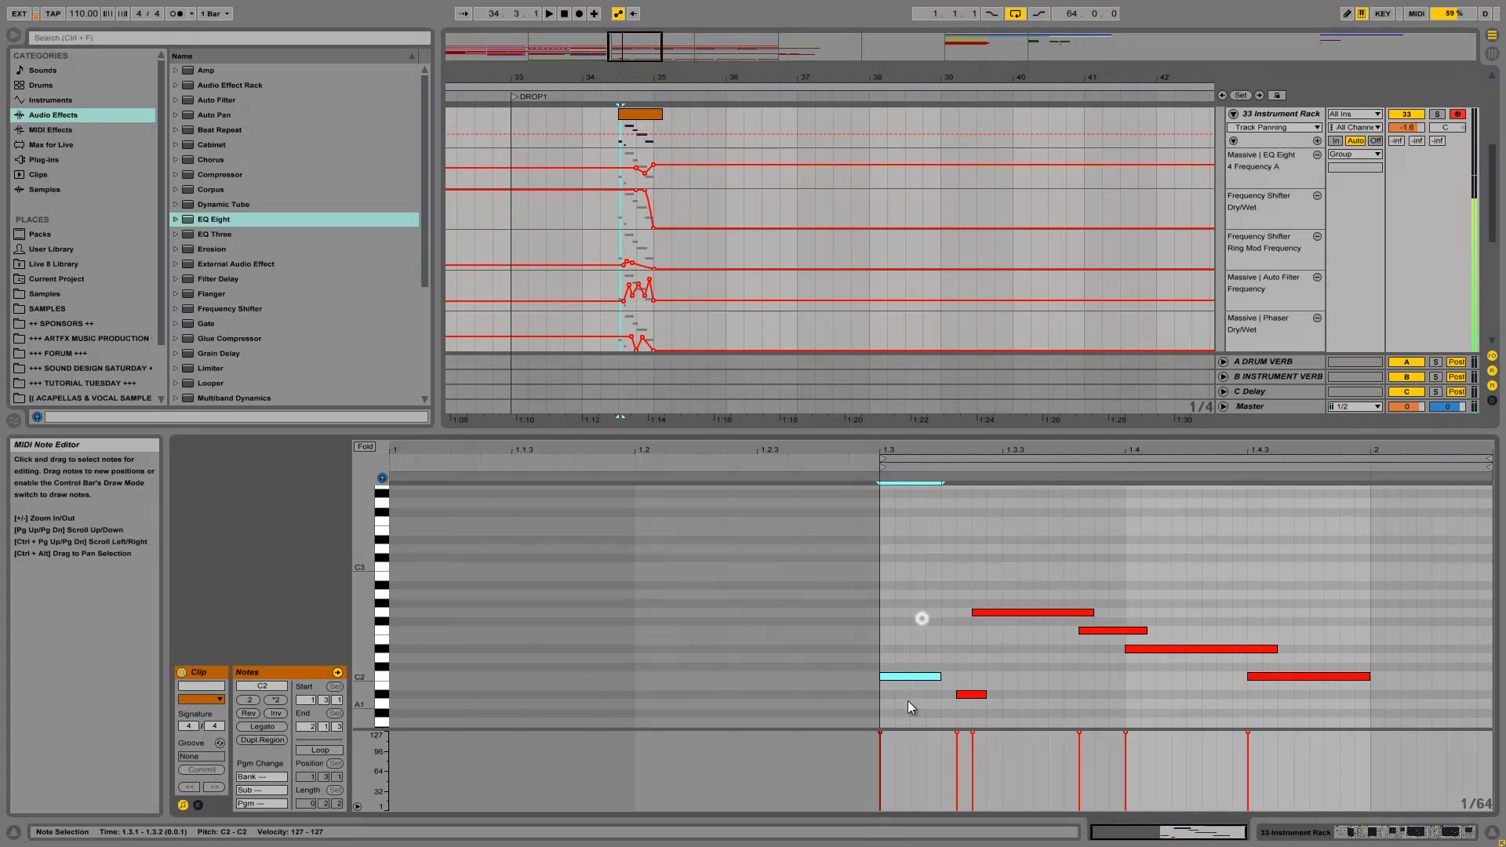
pyautogui.press('Delete')
pyautogui.press('space')
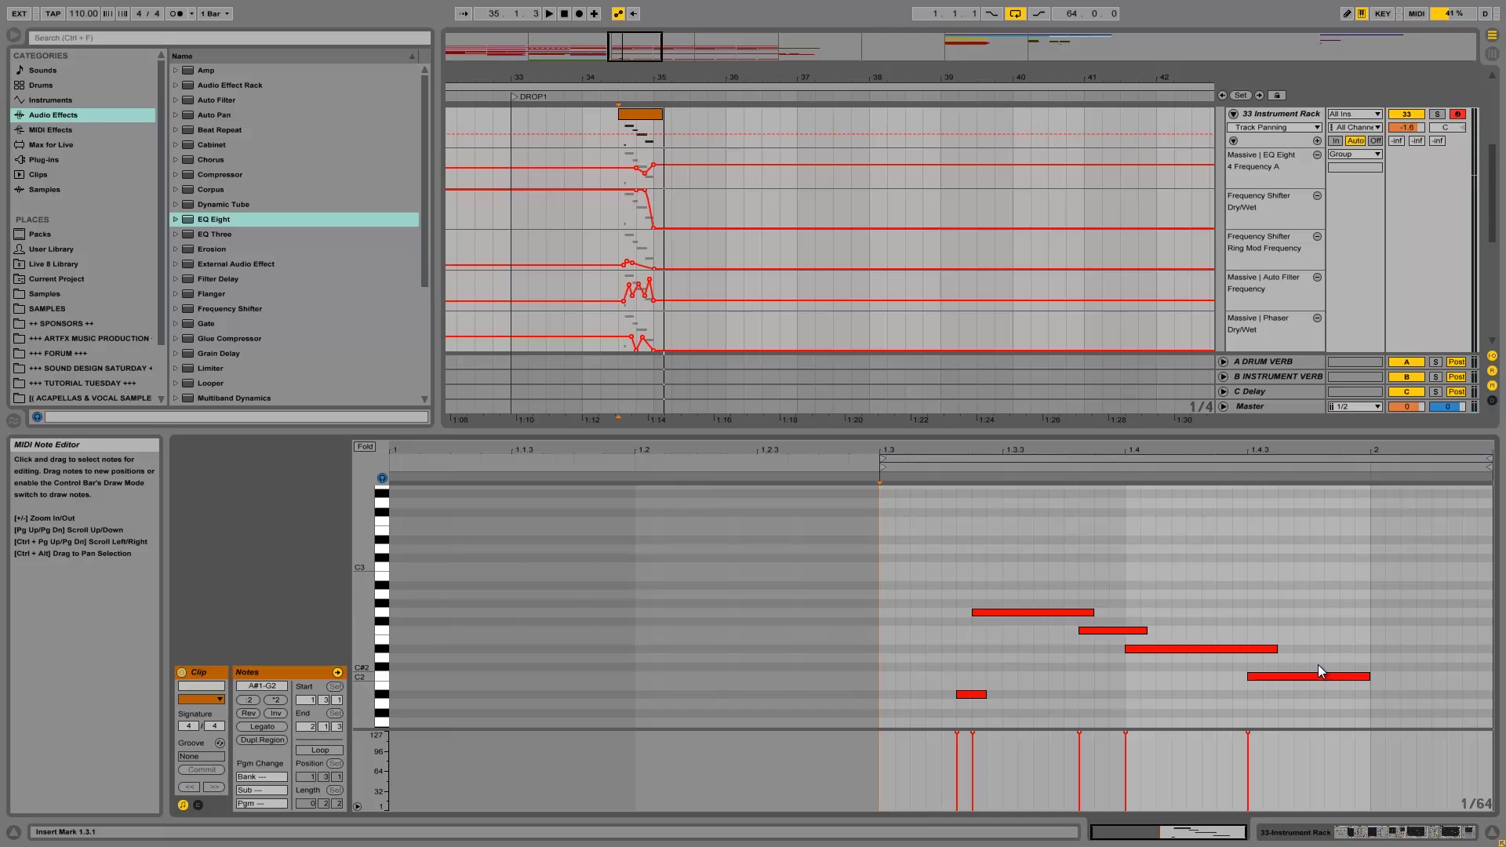
# Step: Show the track's device chain and copy the 34.3 bass clip with its automation to 40.3
pyautogui.click(644, 116)
pyautogui.click(645, 116)
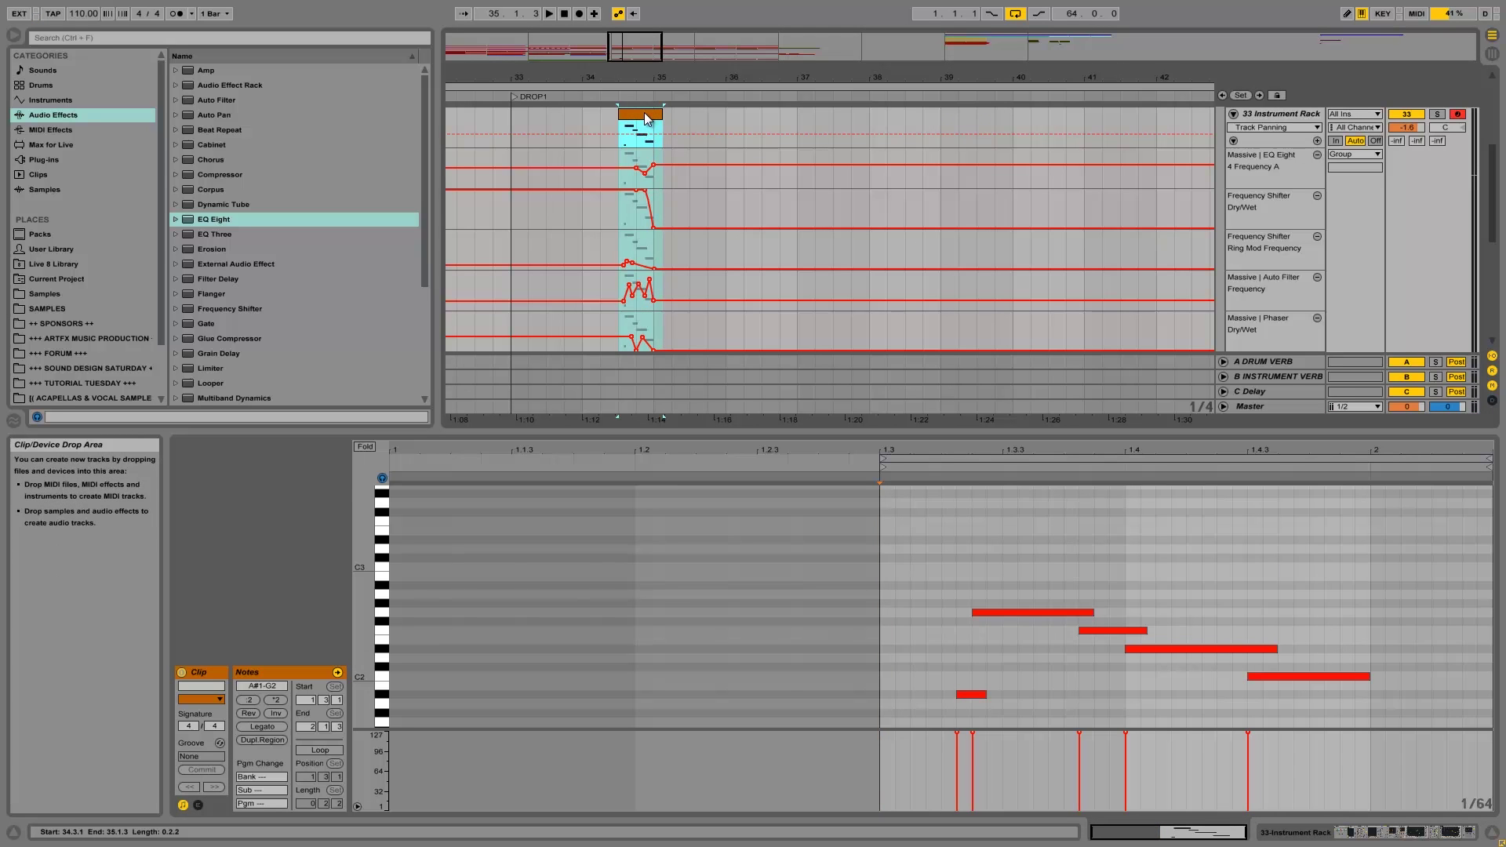
pyautogui.click(1402, 830)
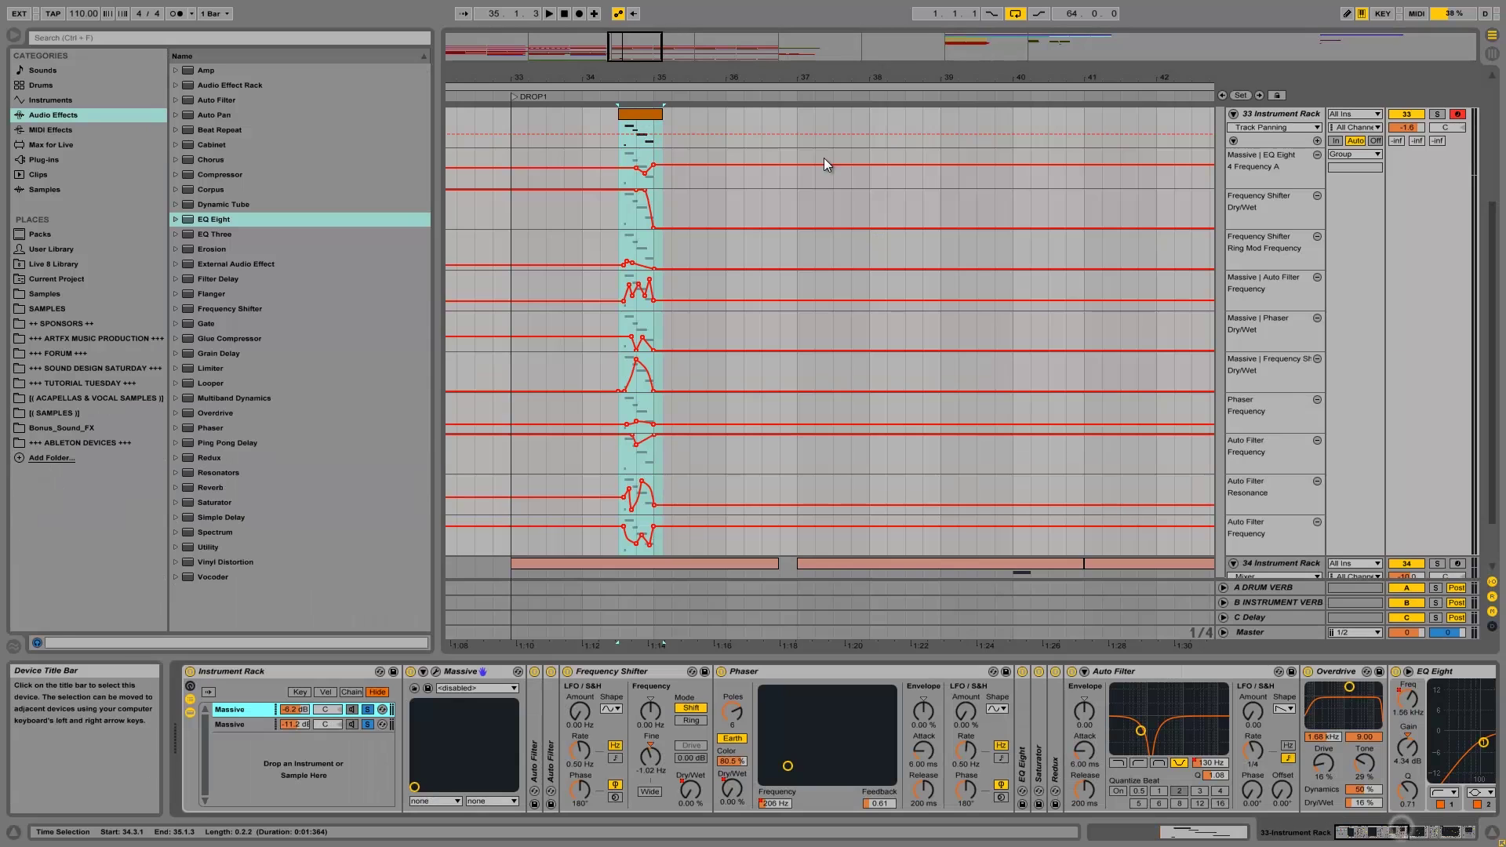
pyautogui.moveTo(641, 133); pyautogui.dragTo(1067, 141)
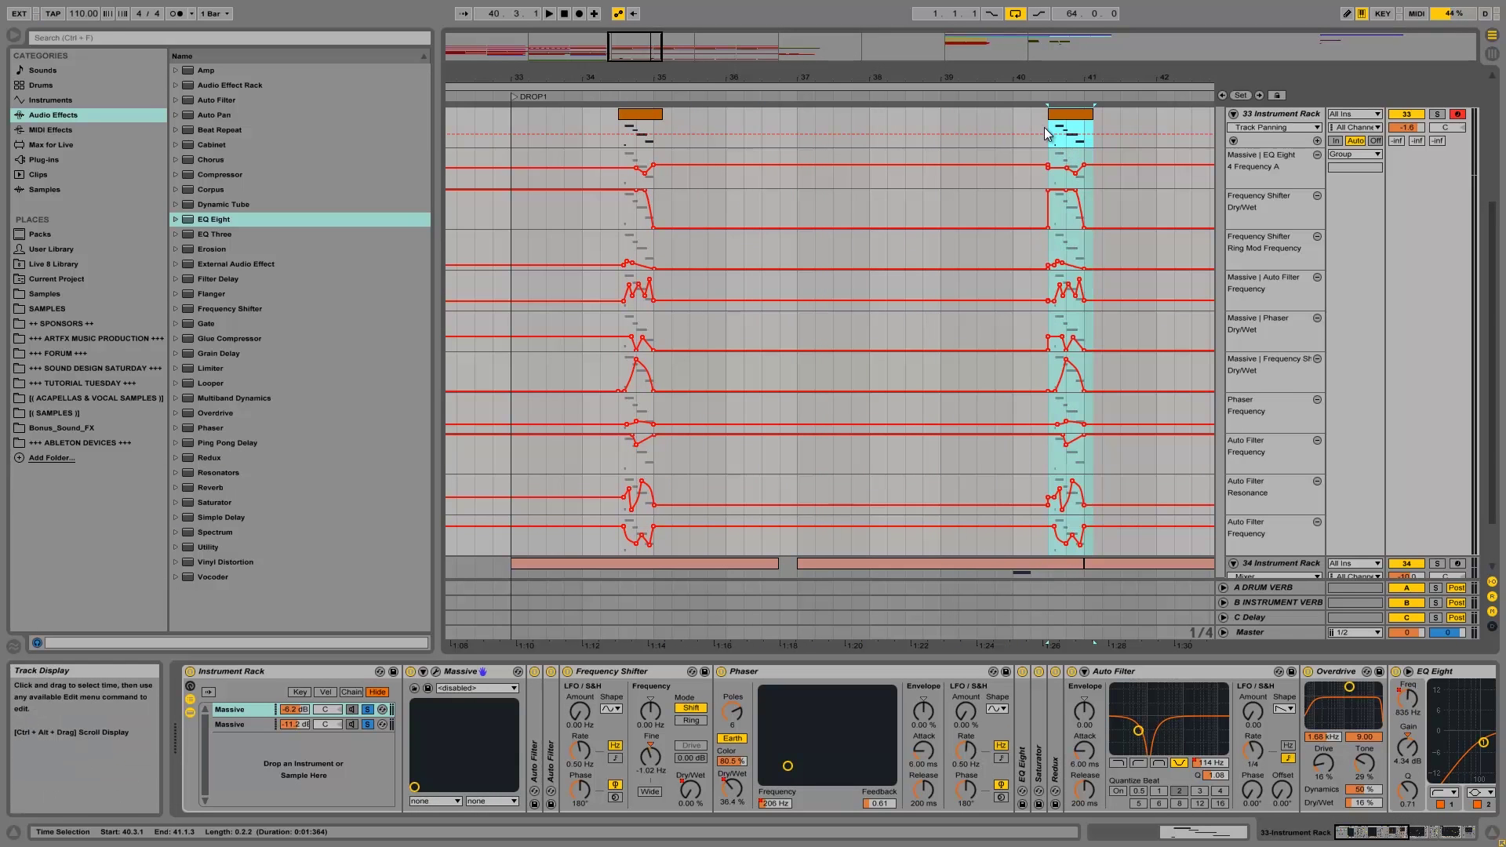
# Step: Audition the copied bass clip in the mix from 40.3.1
pyautogui.click(1044, 128)
pyautogui.press('space')
pyautogui.scroll(1, 1061, 210)
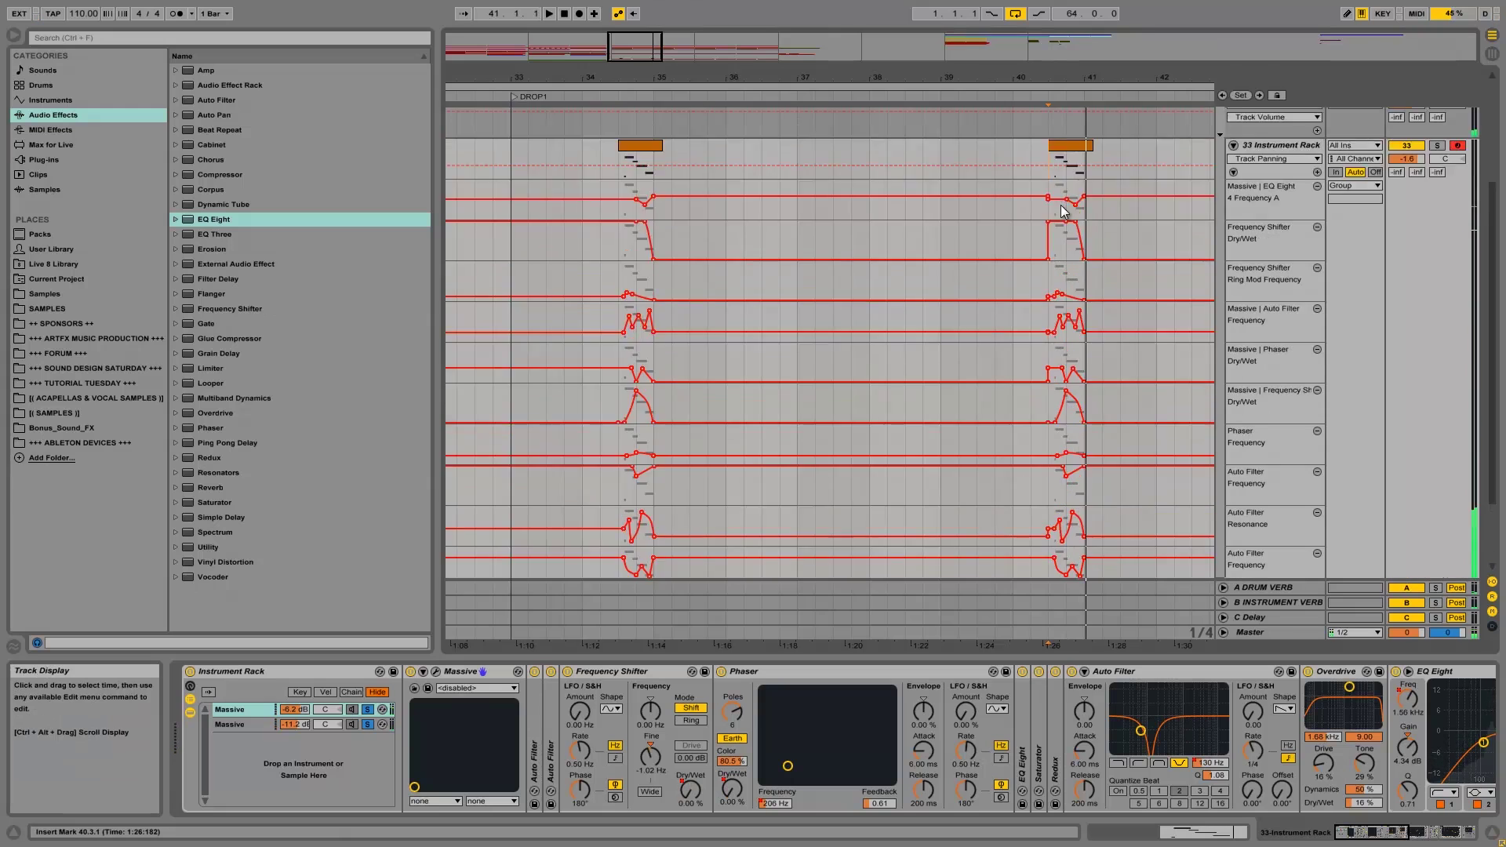
pyautogui.scroll(5, 1061, 208)
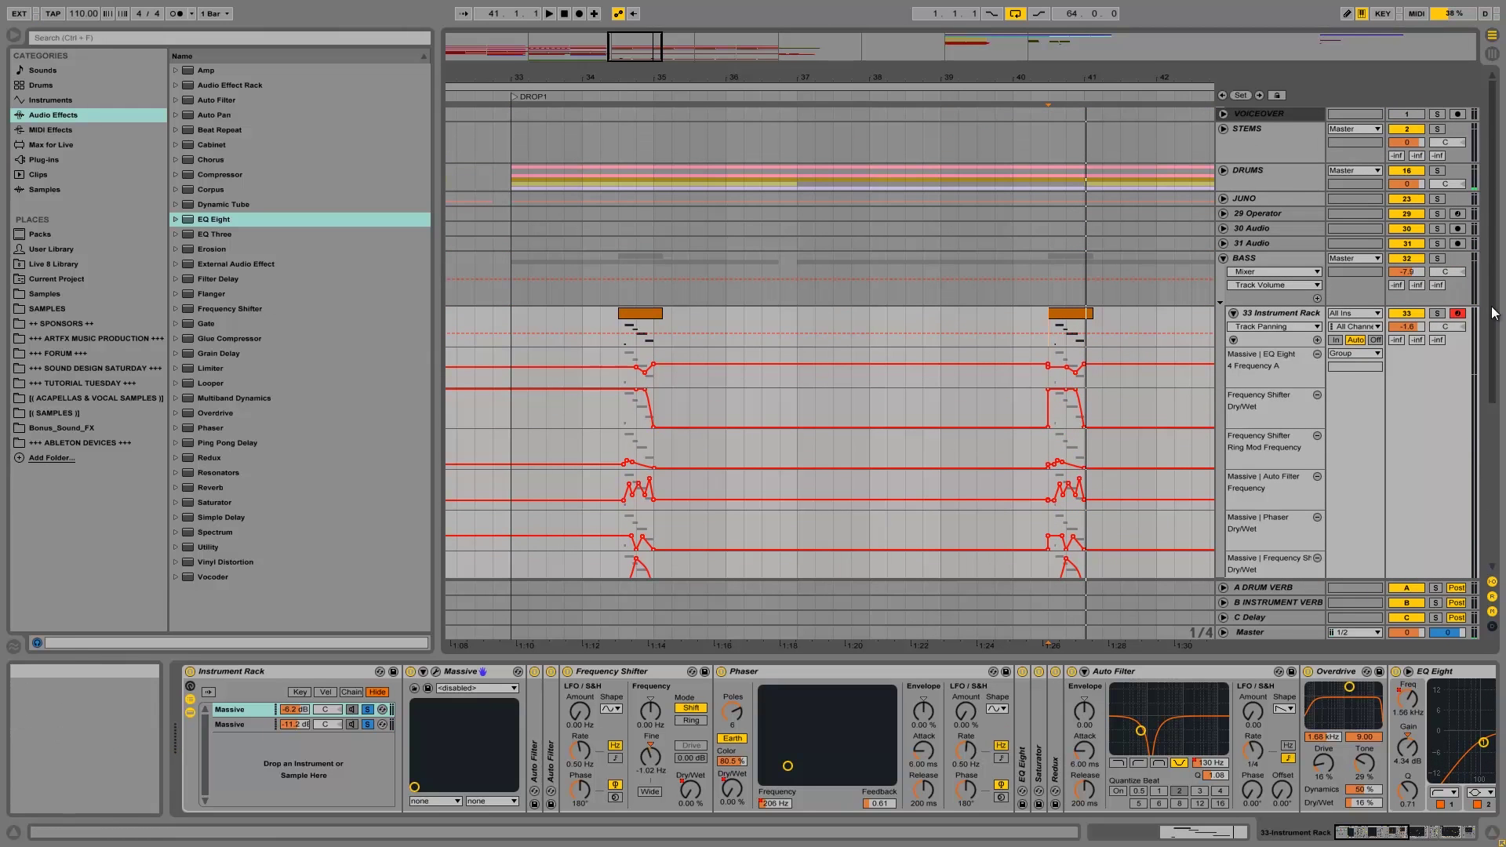
# Step: Move the copied bass clip with its automation to 38.3.1 and play it from there
pyautogui.moveTo(1493, 363); pyautogui.dragTo(1500, 486)
pyautogui.click(1080, 137)
pyautogui.moveTo(1080, 140); pyautogui.dragTo(944, 139)
pyautogui.moveTo(1486, 222); pyautogui.dragTo(1494, 300)
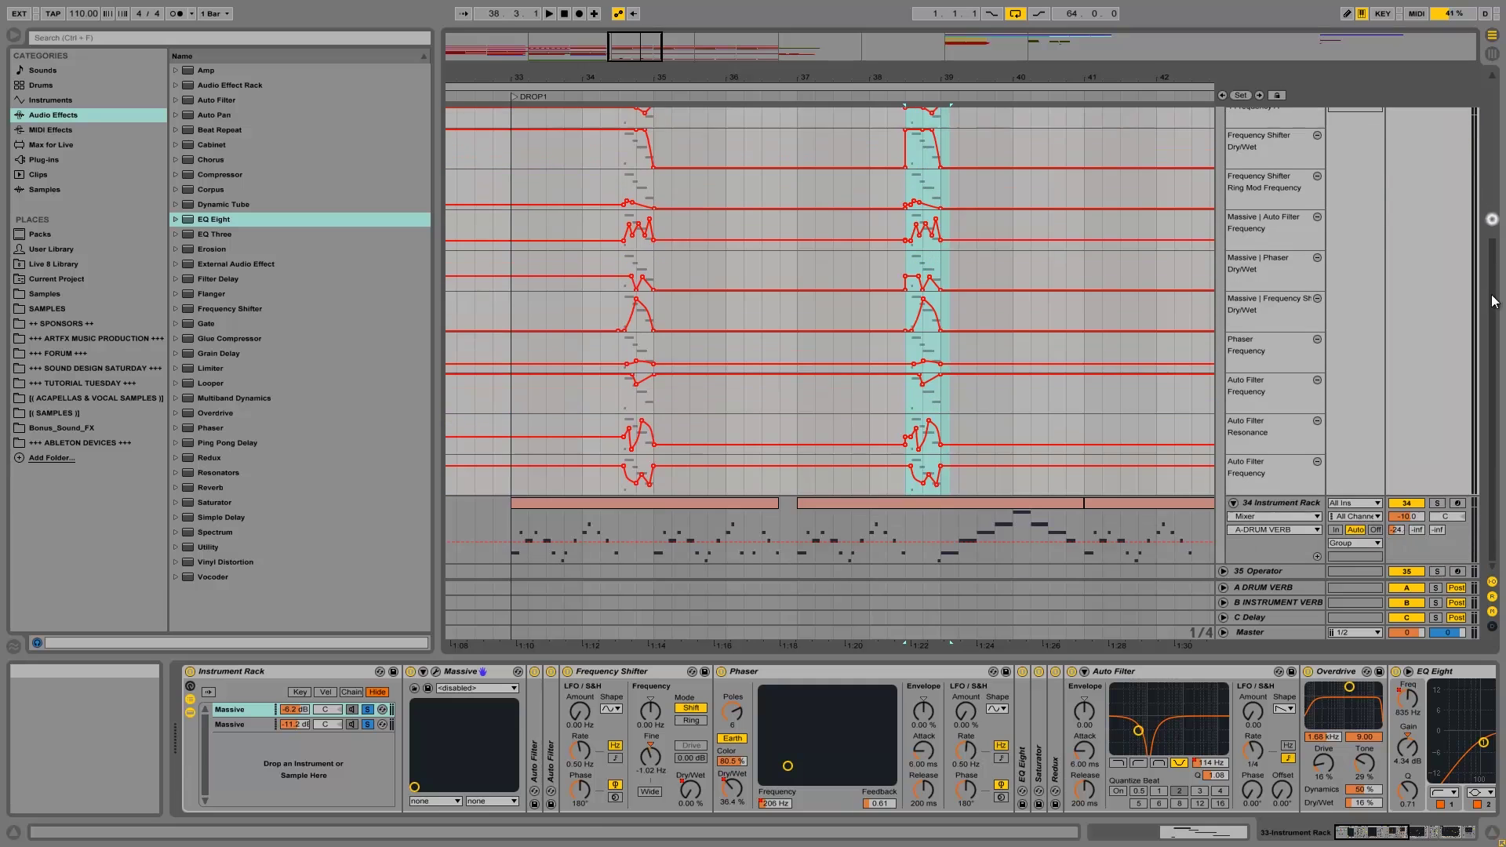
pyautogui.scroll(4, 1119, 201)
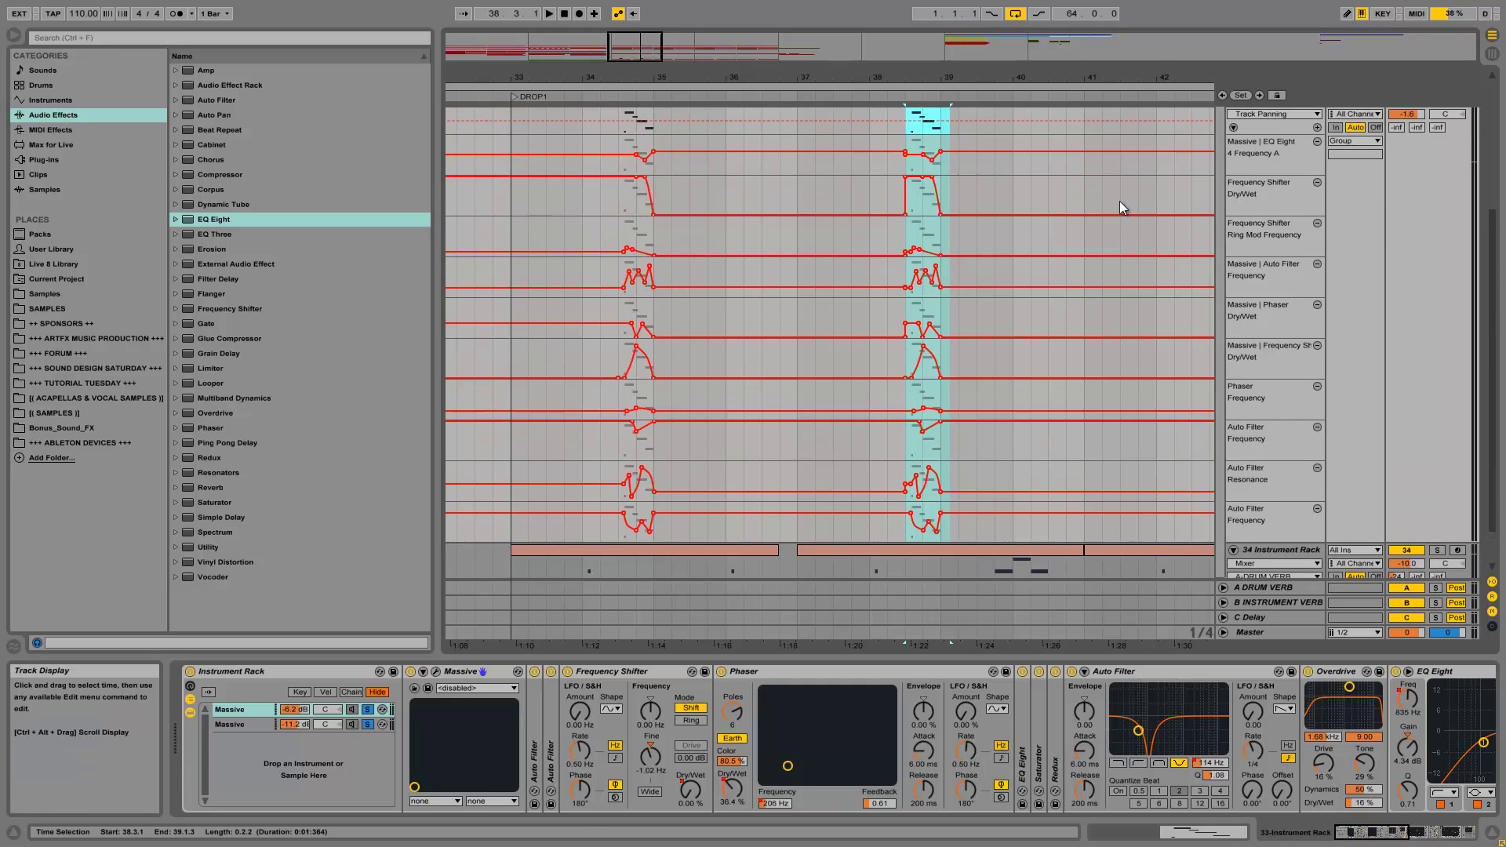
pyautogui.click(902, 192)
pyautogui.press('space')
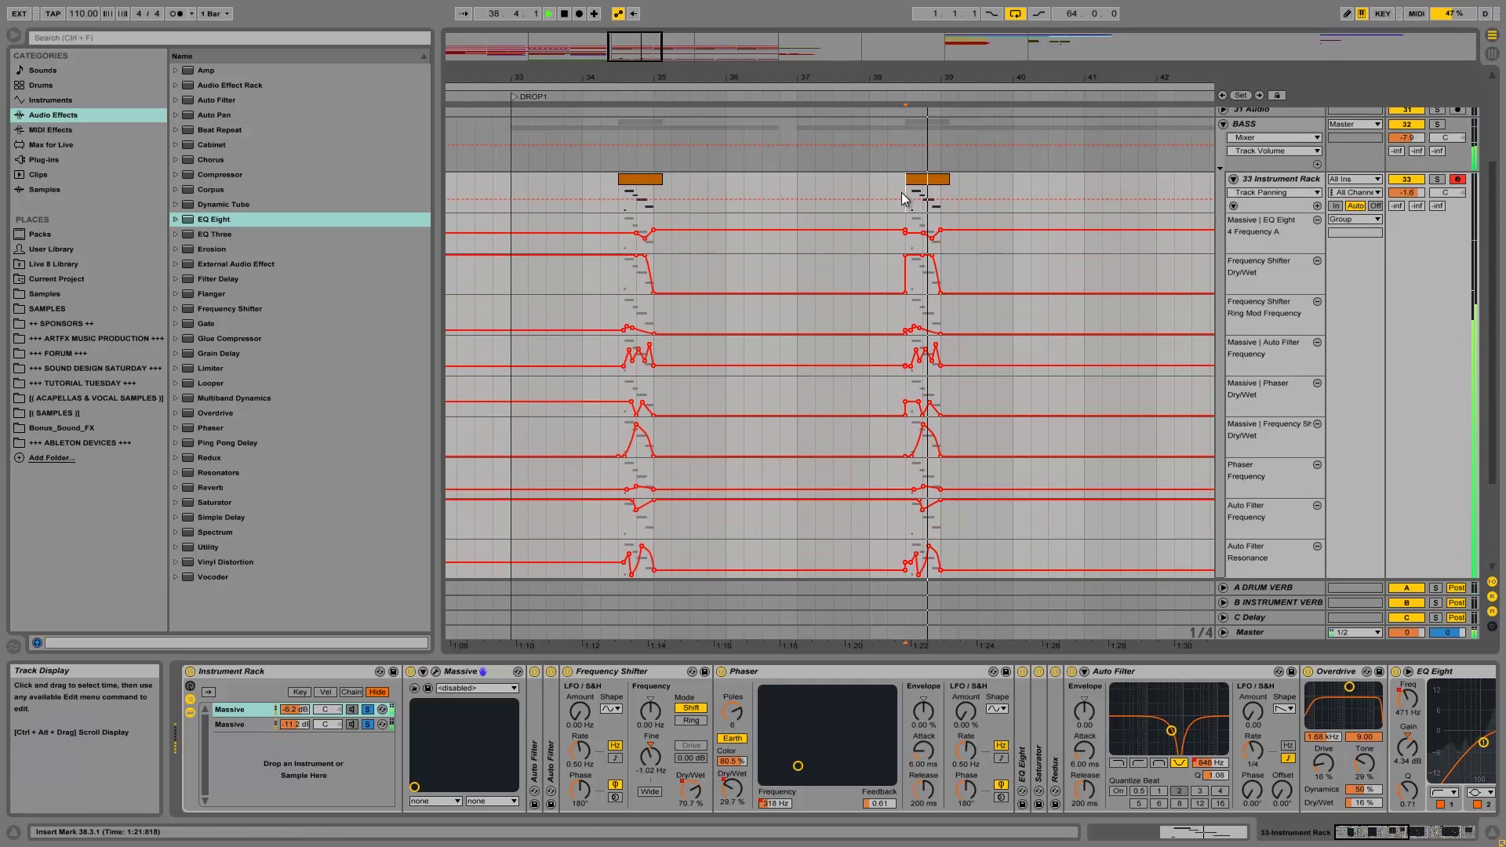
# Step: Raise the last note of the 38.3 clip to F2 and its G2 note to A#2, auditioning each change
pyautogui.doubleClick(926, 190)
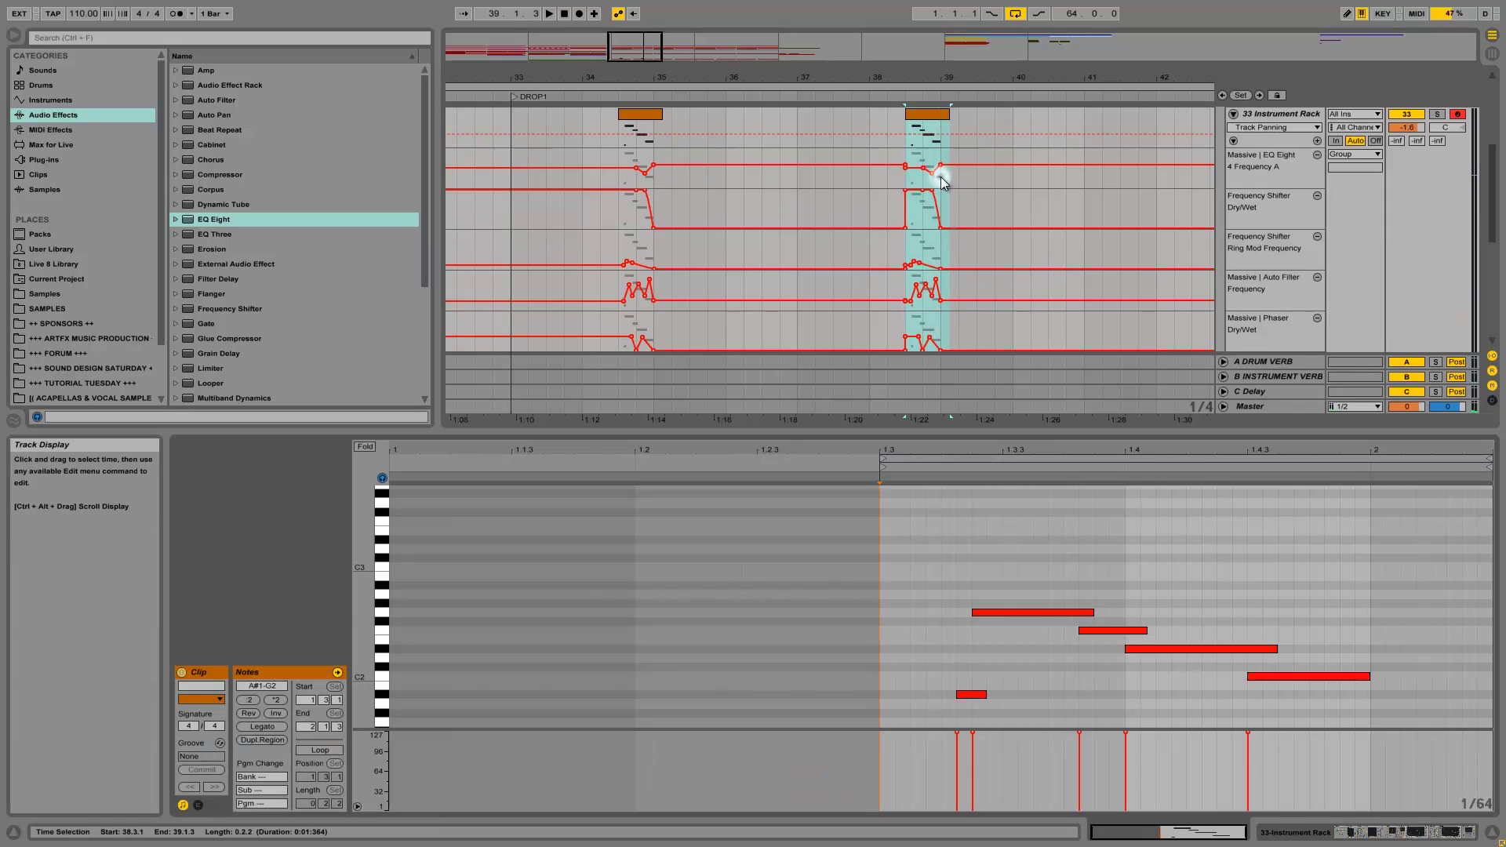
pyautogui.click(1283, 676)
pyautogui.moveTo(1283, 678); pyautogui.dragTo(1284, 632)
pyautogui.press('space')
pyautogui.press('space')
pyautogui.moveTo(1057, 612); pyautogui.dragTo(1057, 585)
pyautogui.press('space')
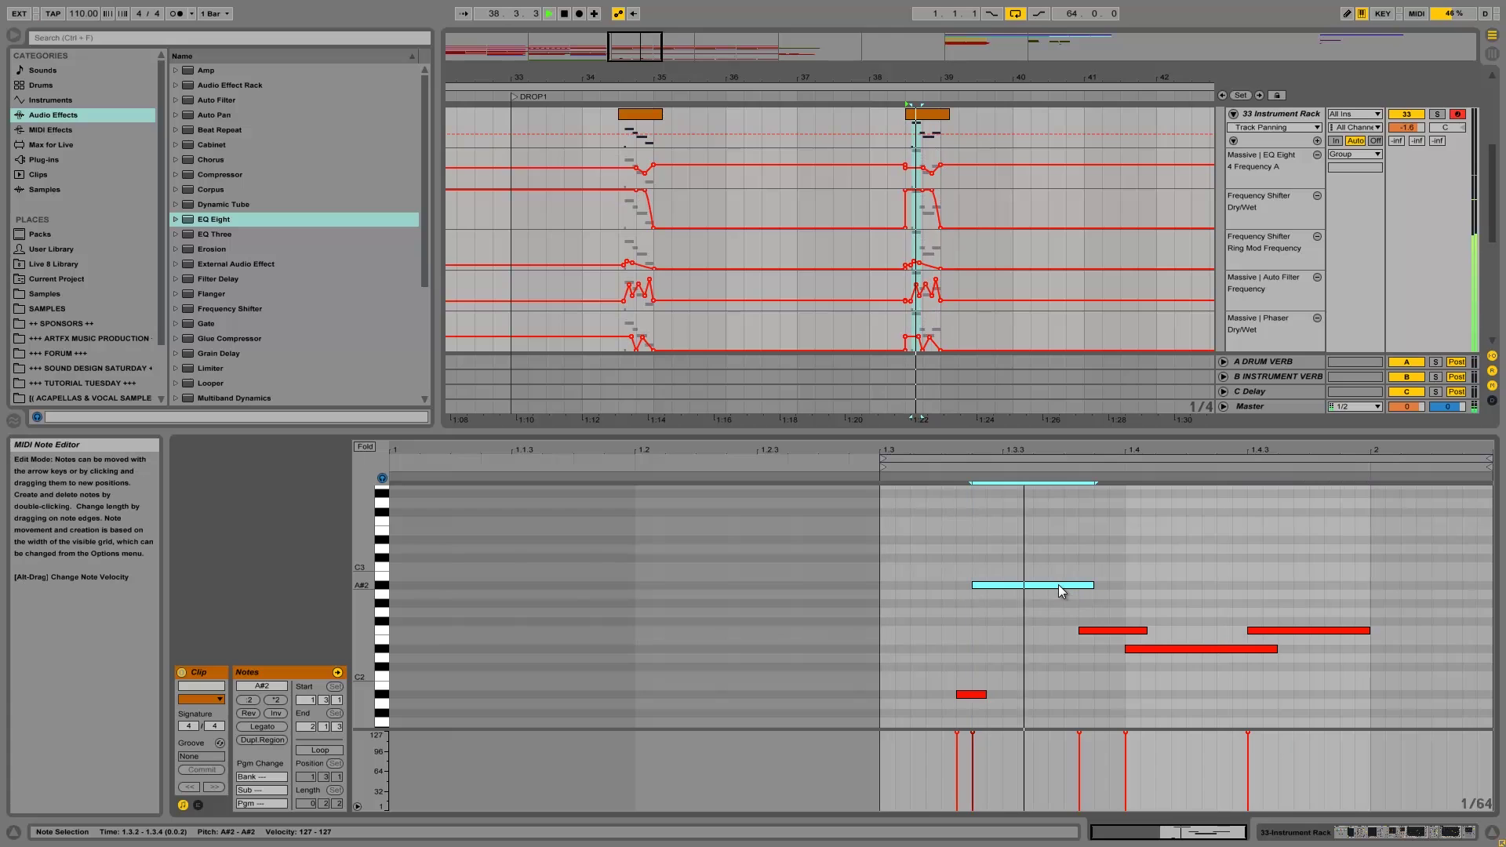
pyautogui.press('space')
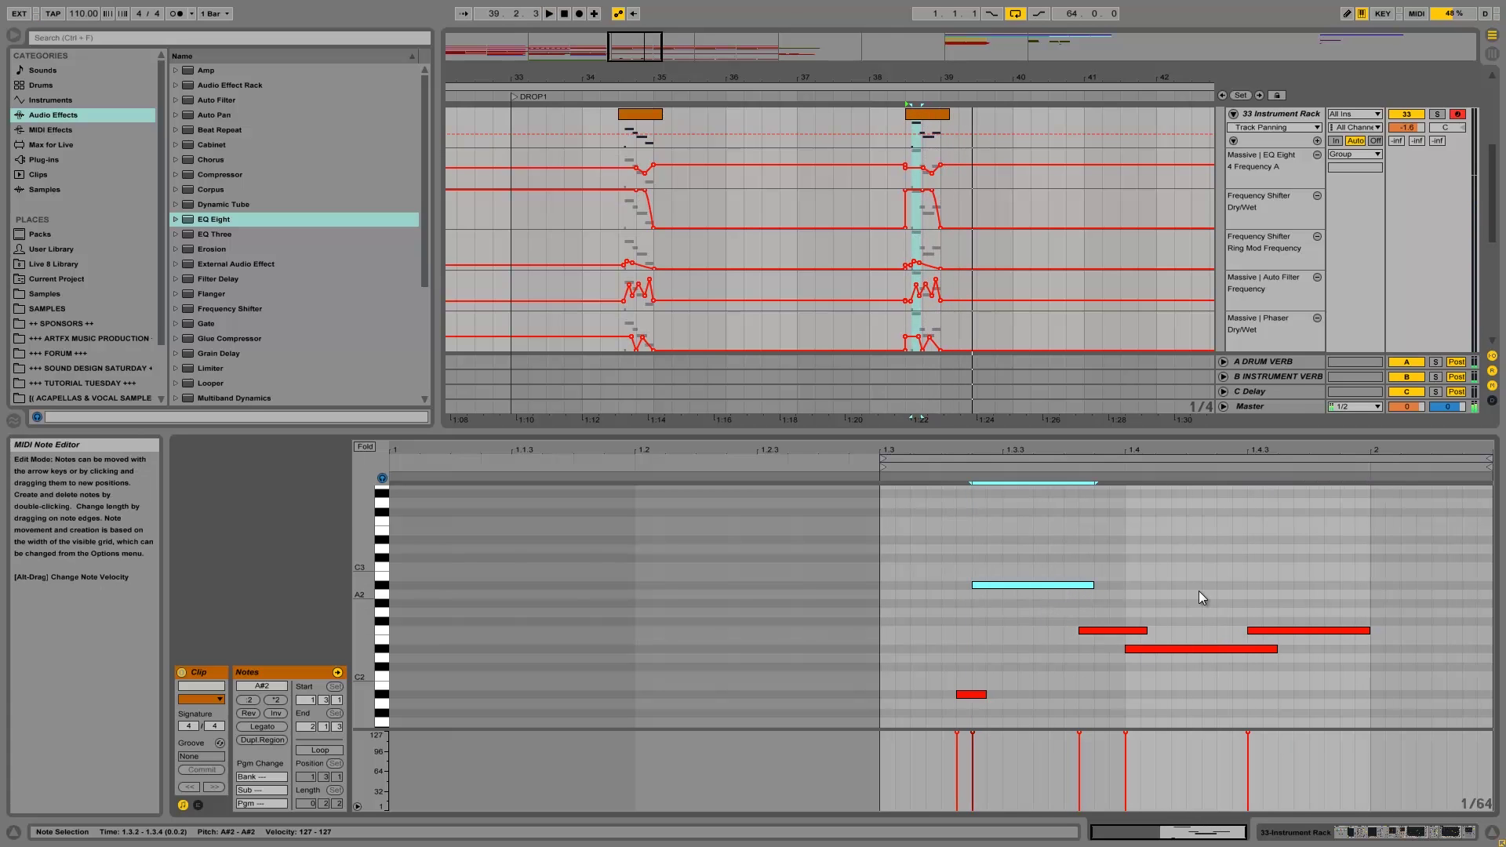
# Step: Set the last three notes of the 38.3 phrase to G#2, F2 and D#2, and audition the descending line
pyautogui.moveTo(1097, 630); pyautogui.dragTo(1102, 604)
pyautogui.click(1147, 649)
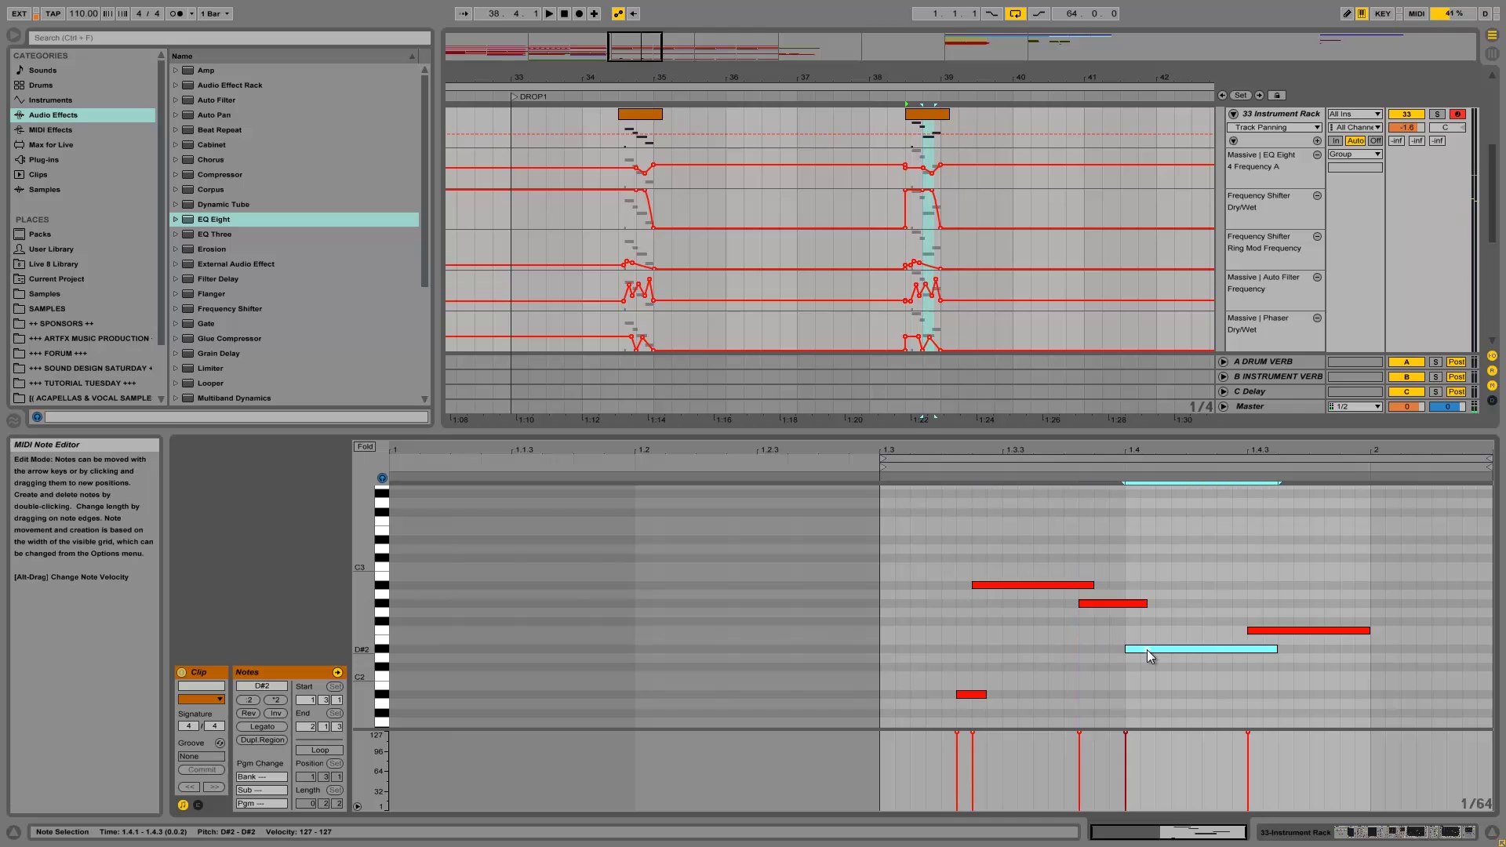
pyautogui.moveTo(1289, 631); pyautogui.dragTo(1289, 666)
pyautogui.moveTo(1292, 679); pyautogui.dragTo(1233, 632)
pyautogui.press('space')
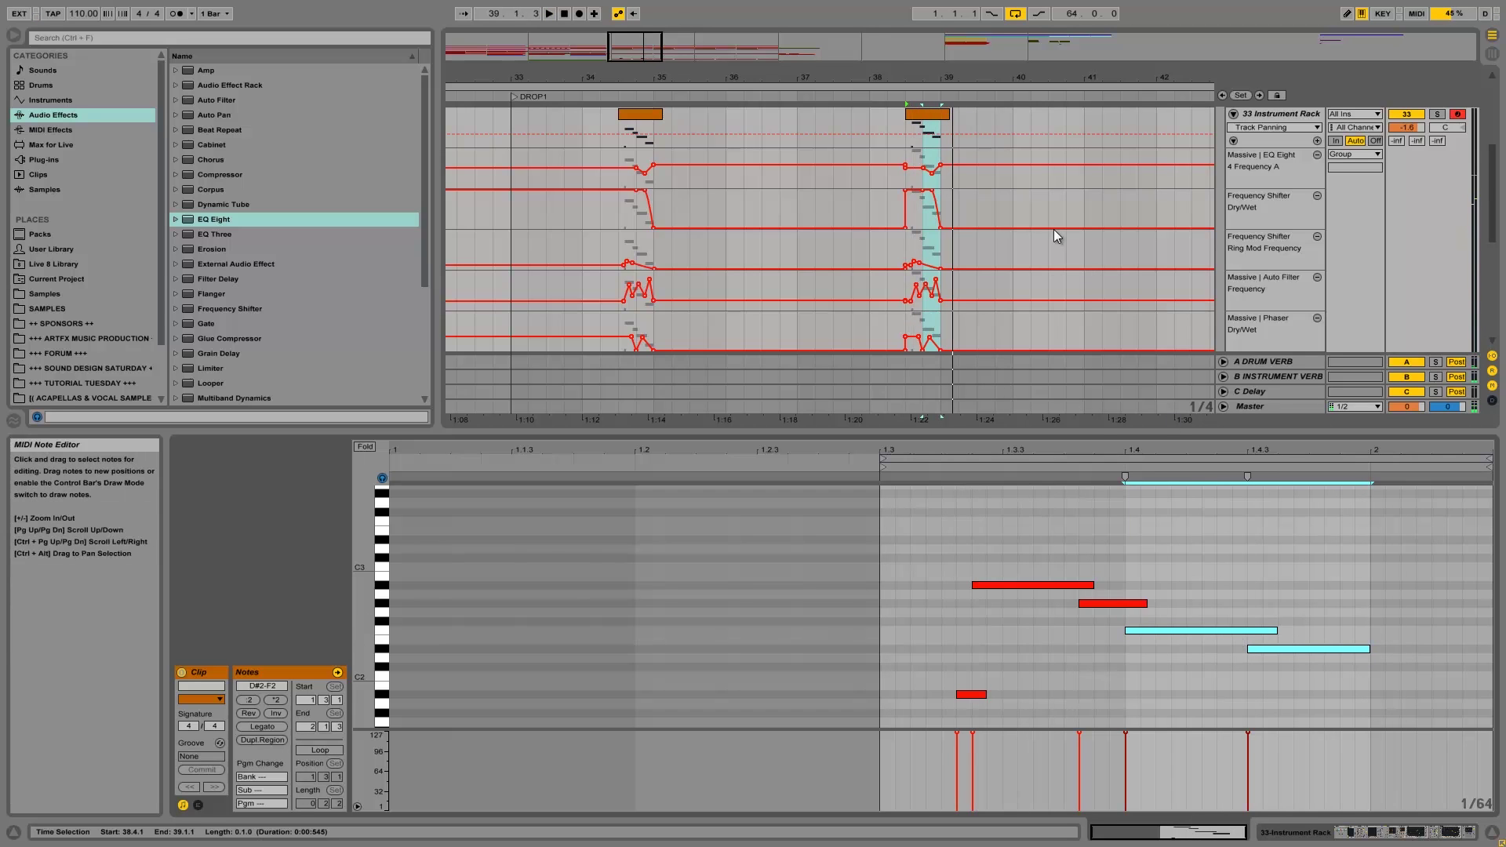
# Step: Solo the 33 and 34 Instrument Rack tracks and listen to the two basses together from 33.1.1
pyautogui.click(1438, 115)
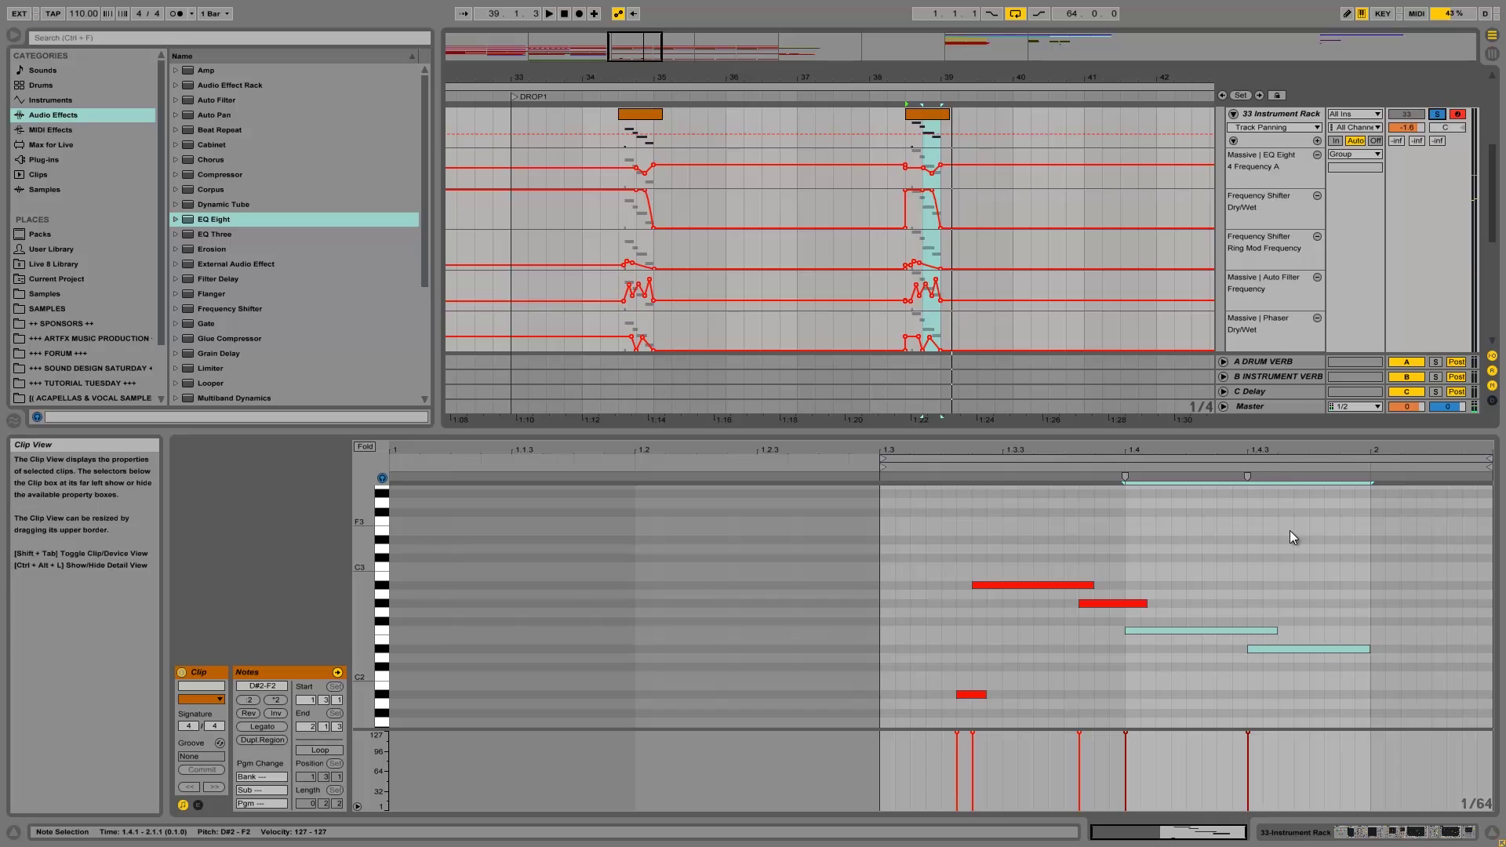
pyautogui.click(940, 132)
pyautogui.scroll(-1, 1082, 242)
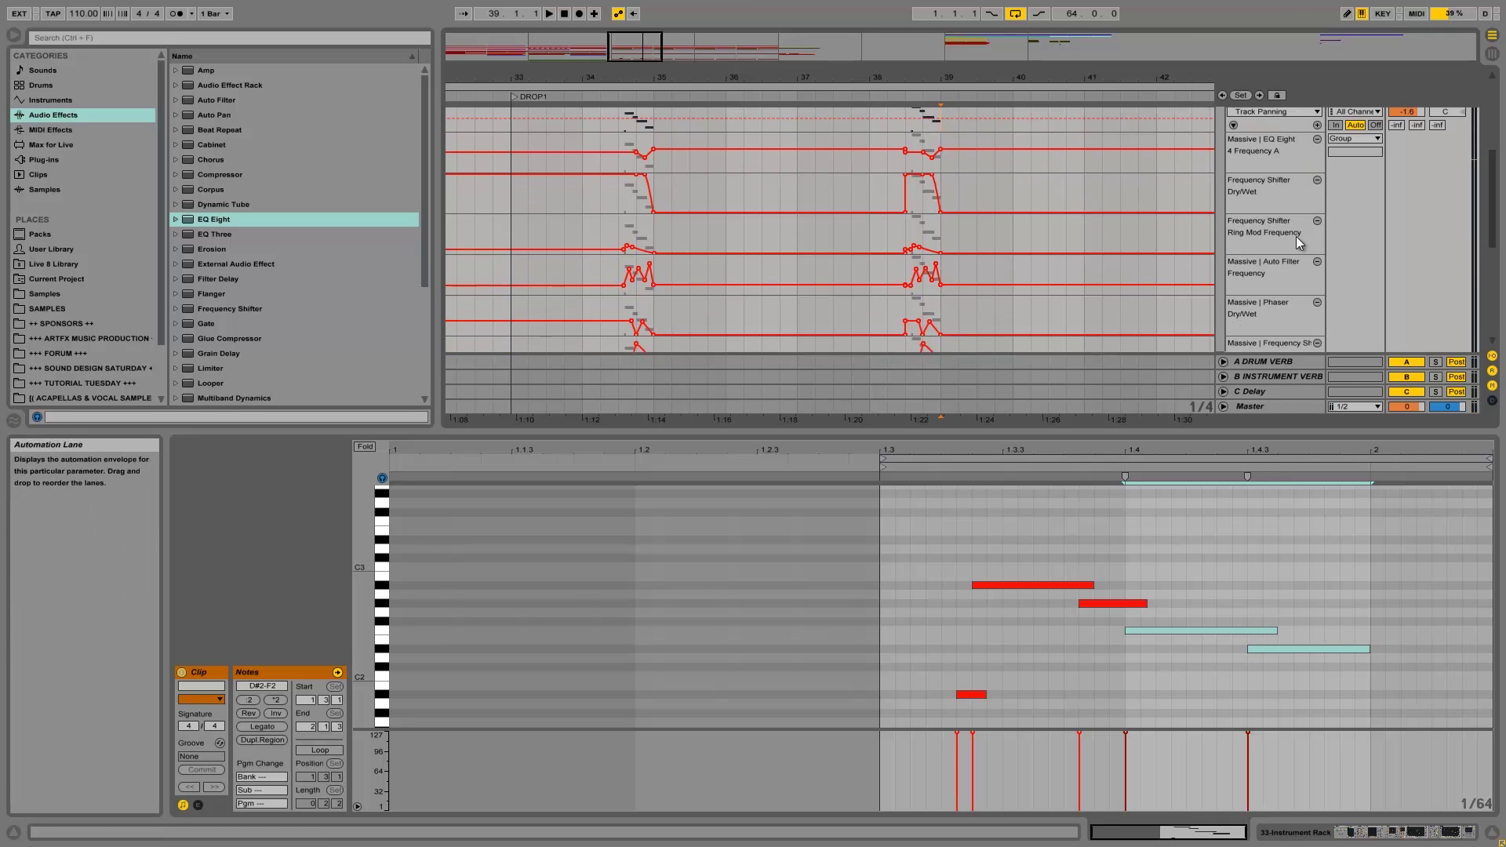
pyautogui.scroll(2, 1306, 326)
pyautogui.click(964, 123)
pyautogui.press('space')
pyautogui.press('space')
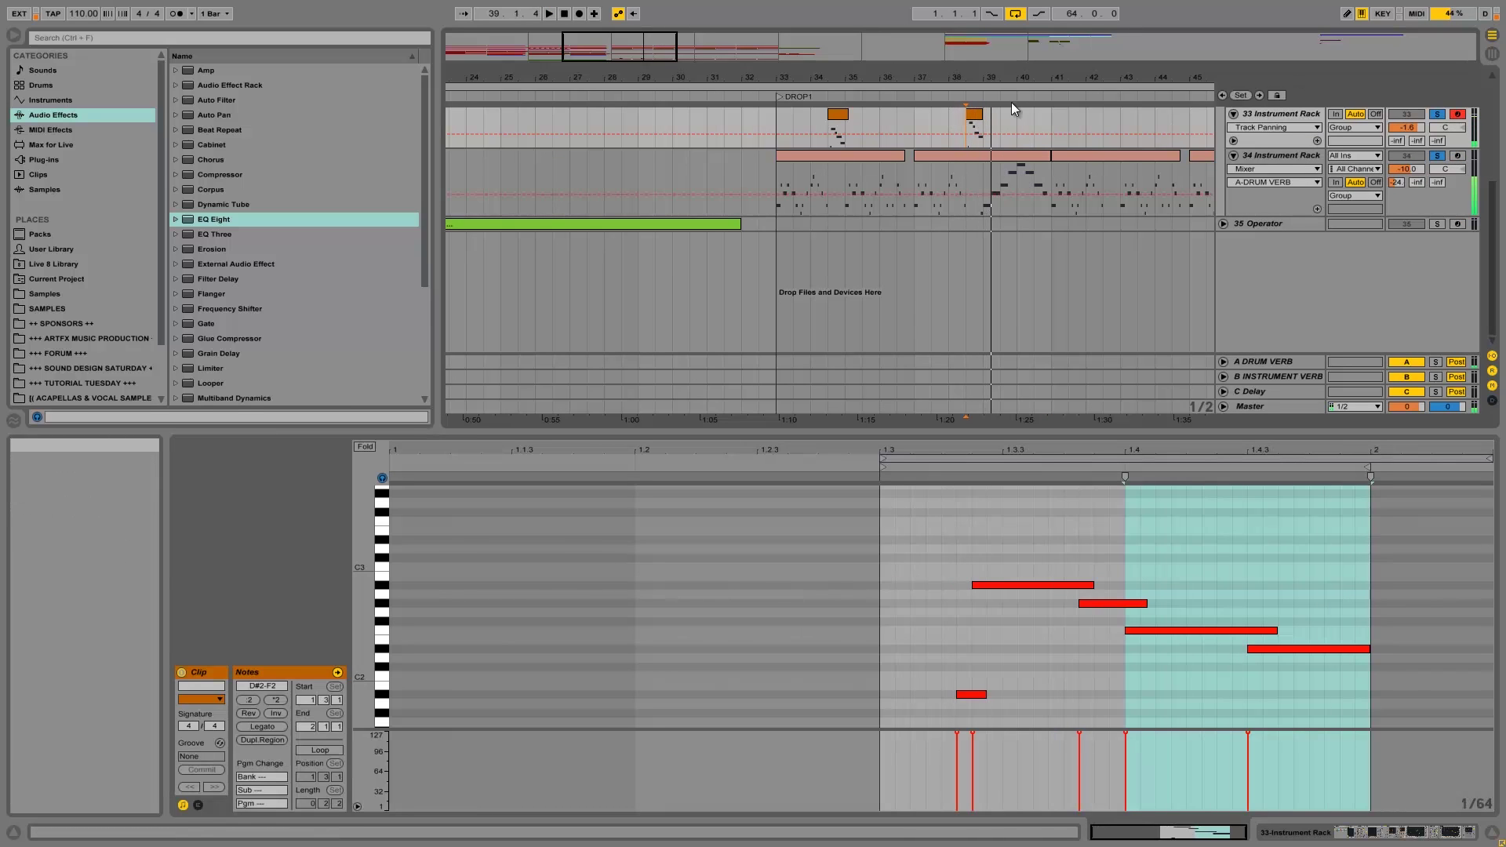
pyautogui.click(783, 116)
pyautogui.press('space')
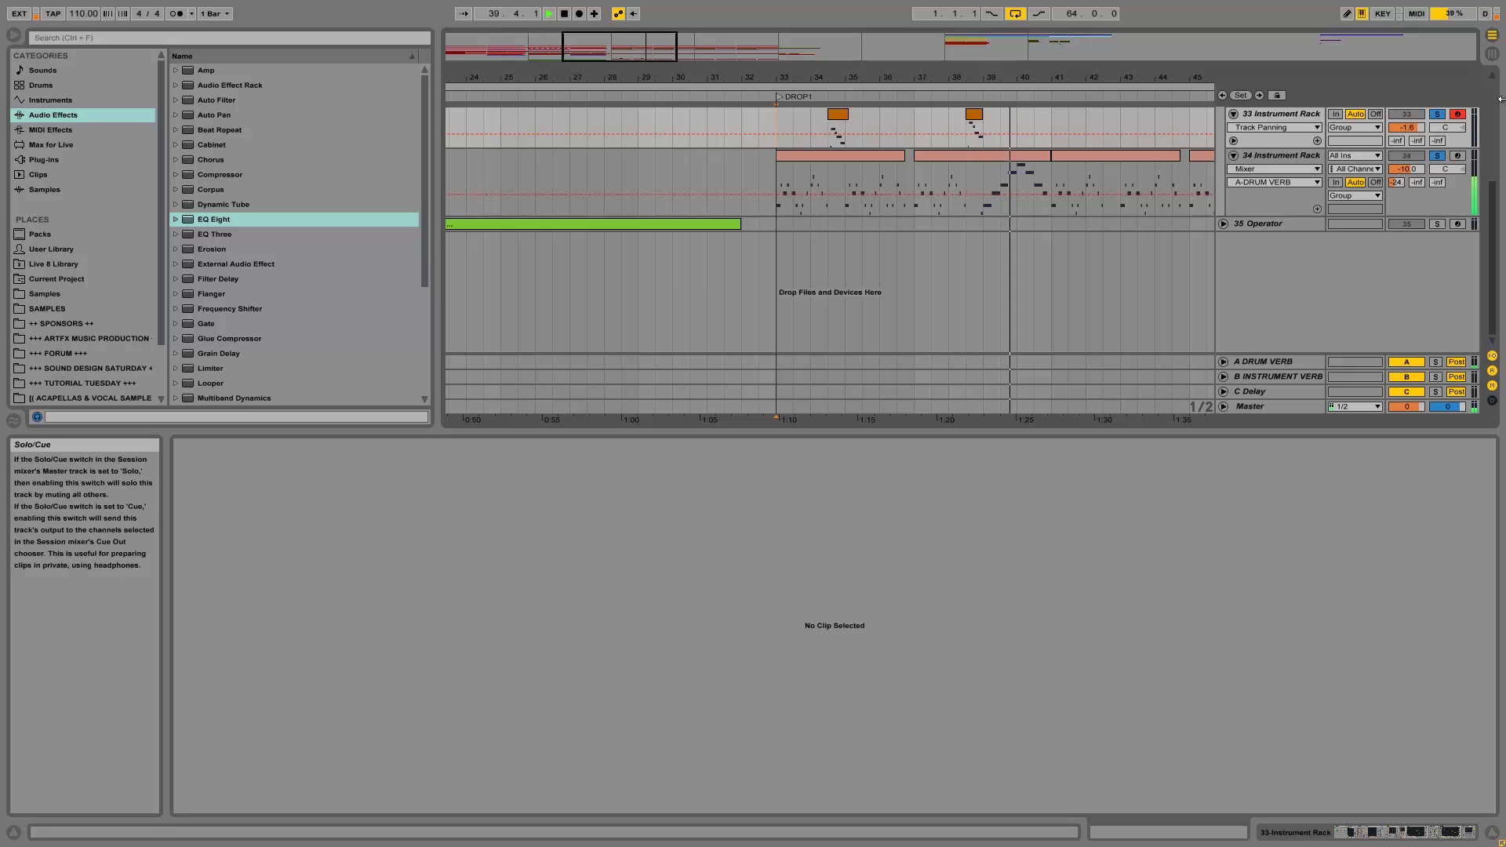
# Step: Lower the notes at 3.4.1 and 4.2.1 in the 34 Instrument Rack clip at bar 37 to G3
pyautogui.doubleClick(1041, 153)
pyautogui.press('space')
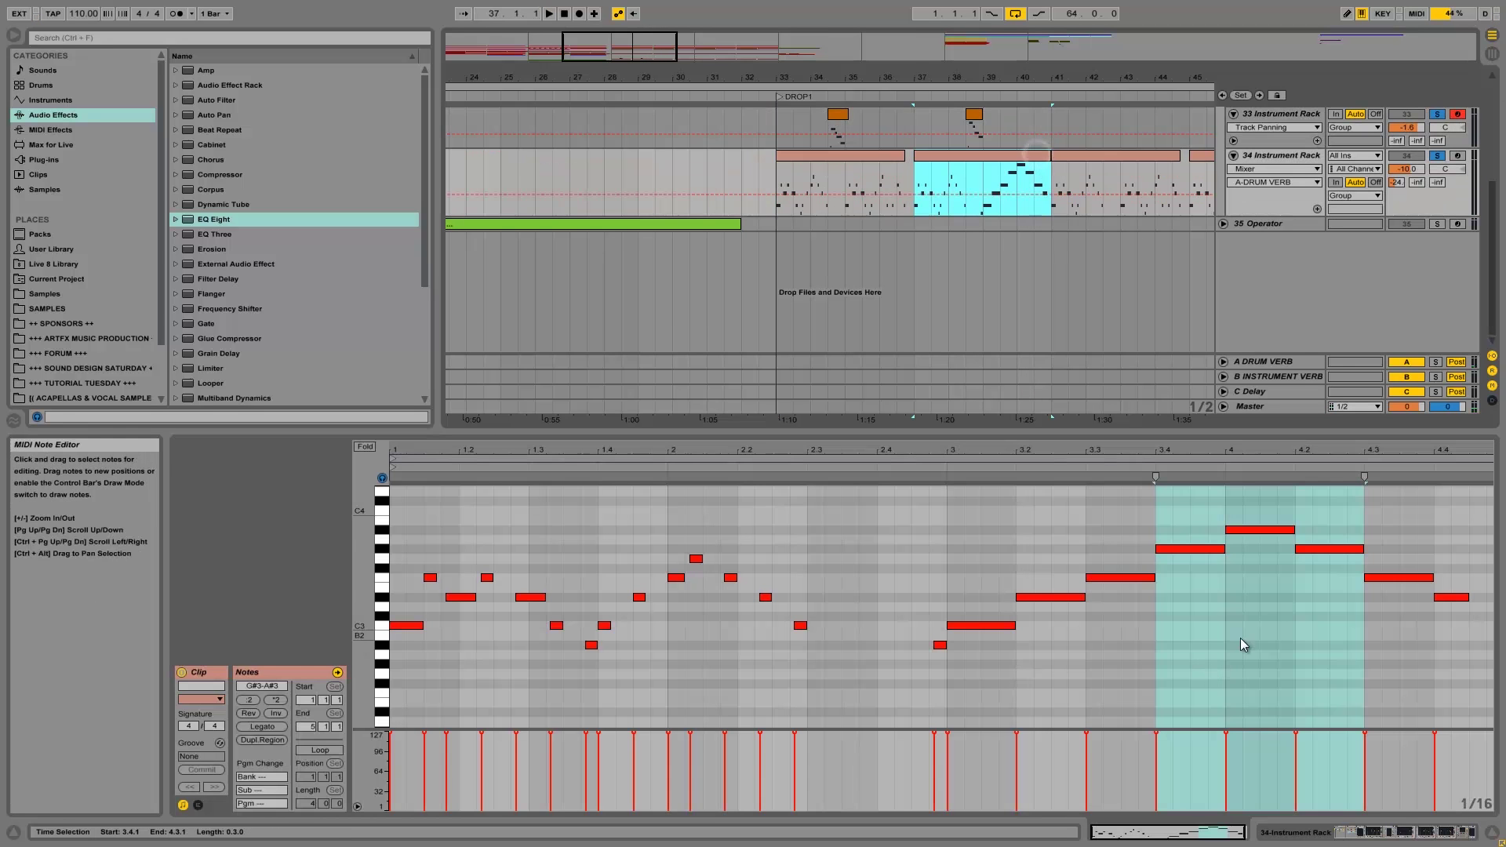
pyautogui.click(1212, 570)
pyautogui.moveTo(1216, 572); pyautogui.dragTo(1353, 553)
pyautogui.press('Down')
pyautogui.press('space')
# Step: Unsolo the two Instrument Rack tracks and listen to the full drop from 33.1.1
pyautogui.click(1436, 114)
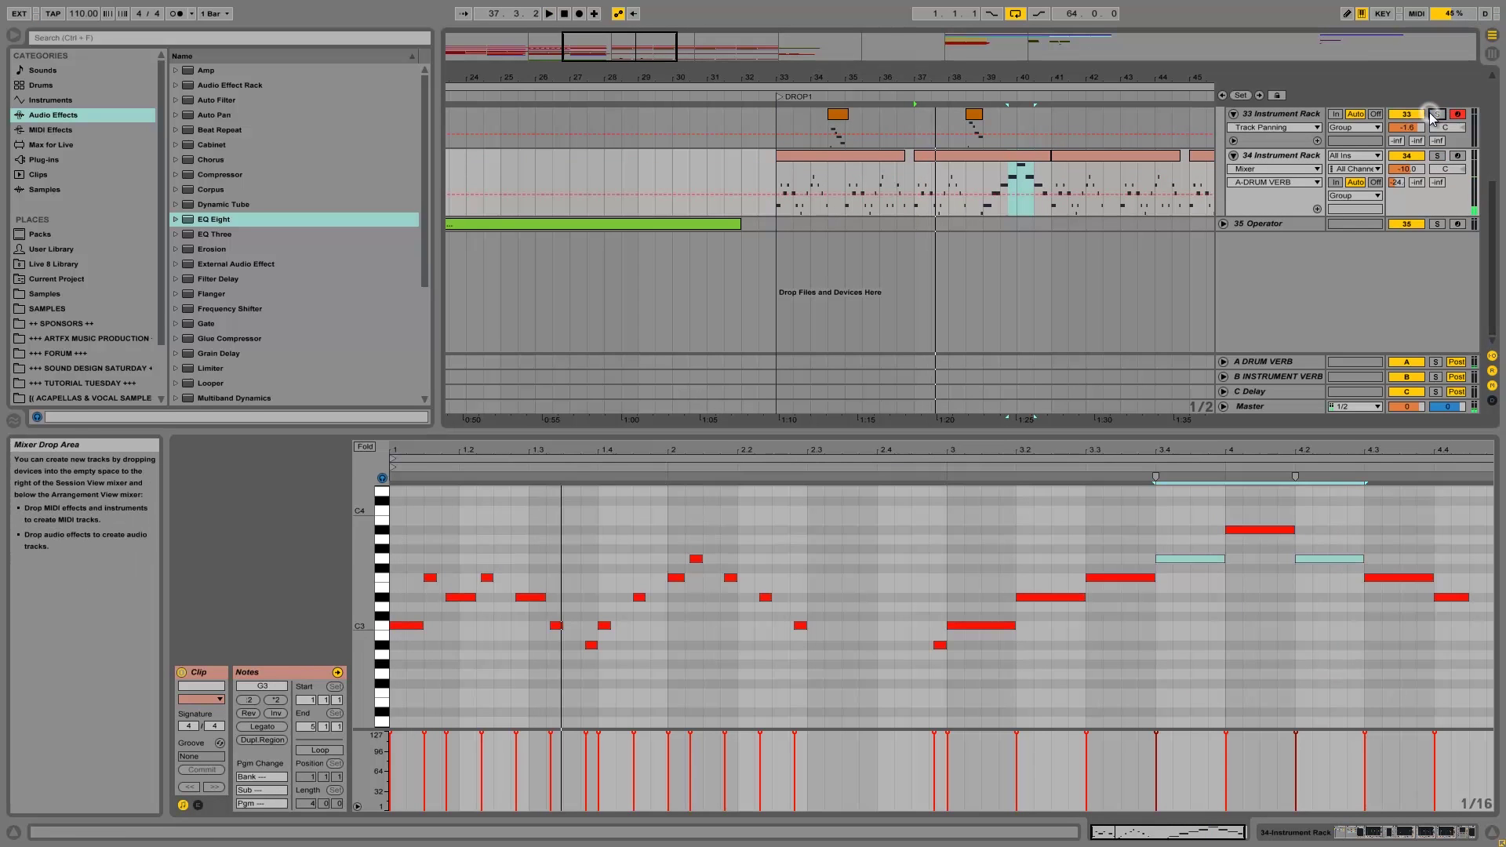
pyautogui.click(775, 119)
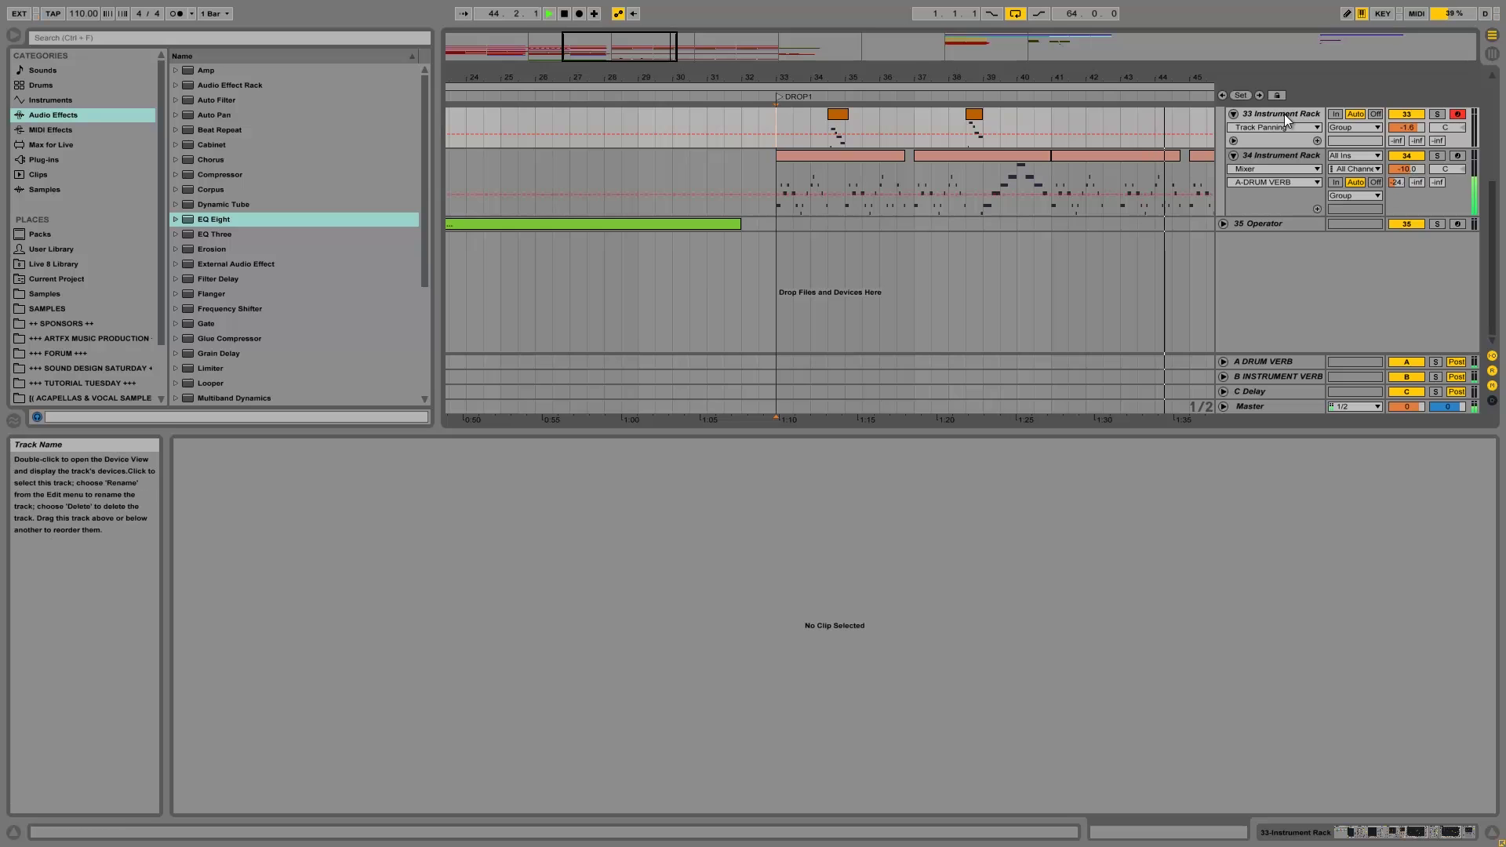
pyautogui.moveTo(1106, 64); pyautogui.dragTo(1107, 61)
# Step: Set the 34 Instrument Rack track's volume to -7.8 dB and its A-DRUM VERB send to -40 dB
pyautogui.moveTo(1416, 172); pyautogui.dragTo(1417, 173)
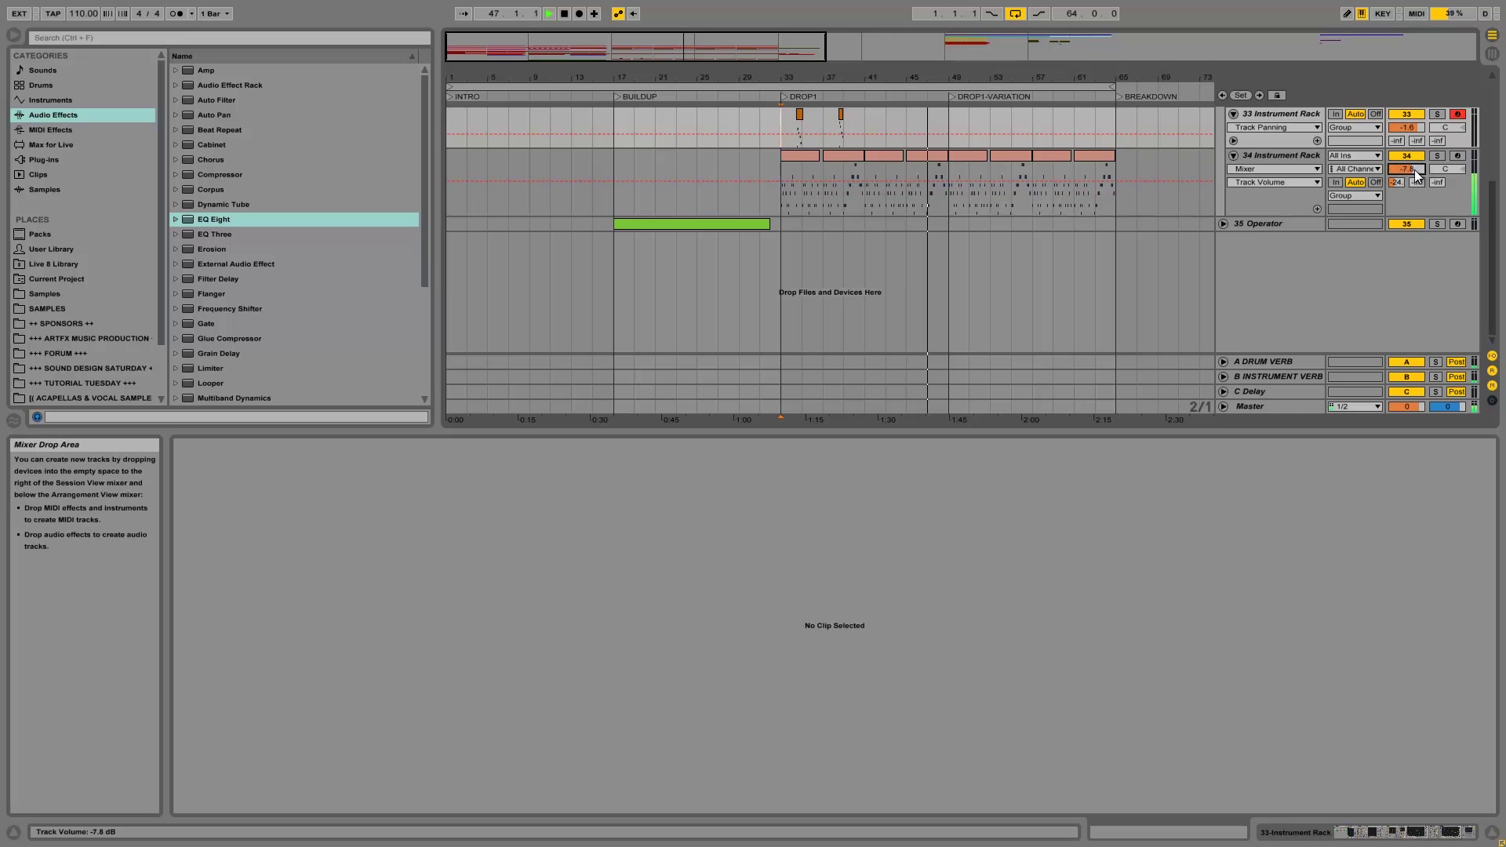
pyautogui.click(1401, 182)
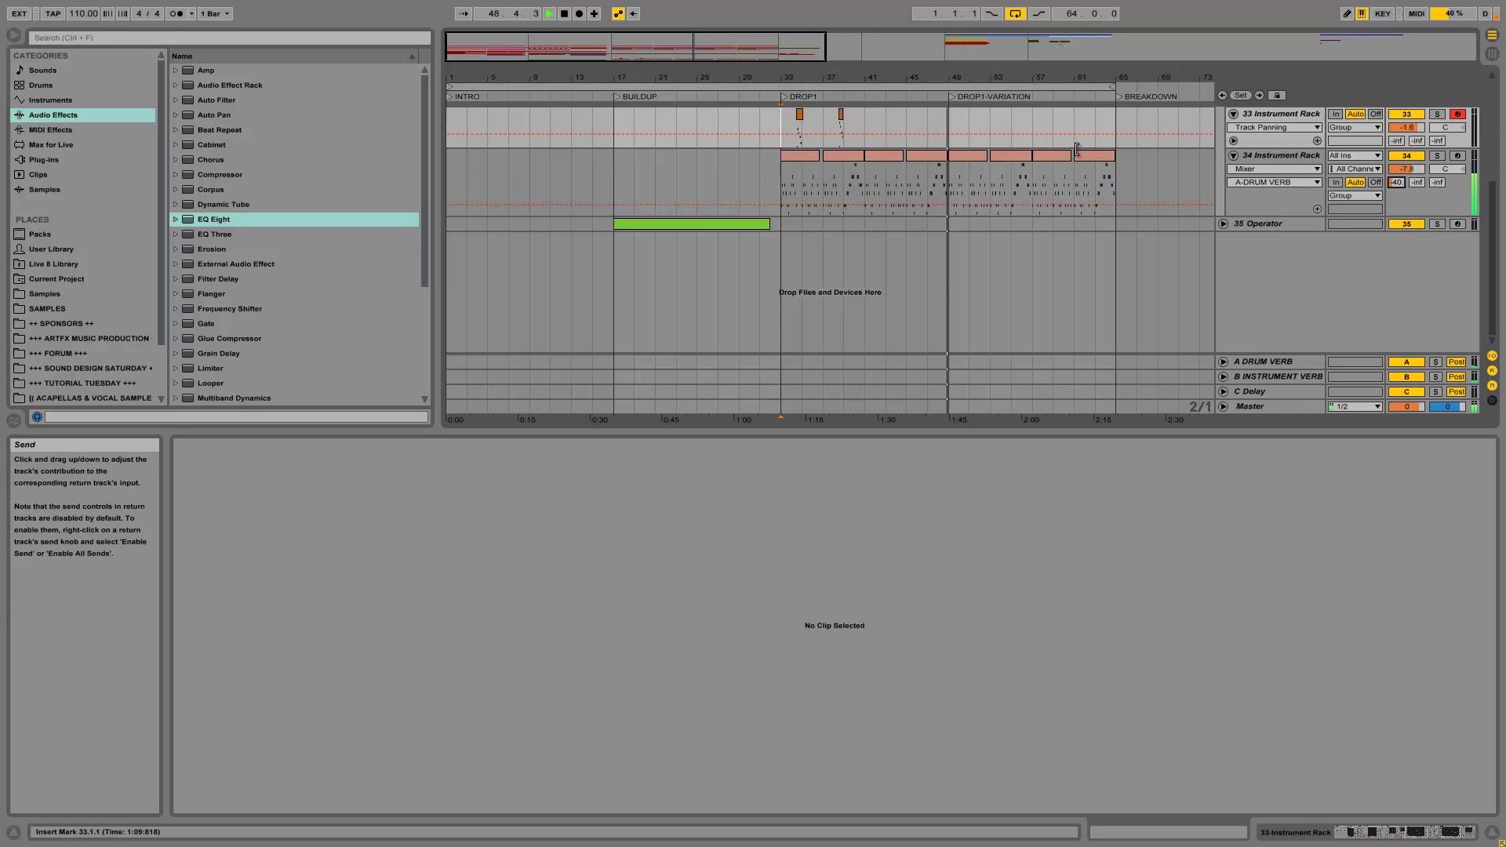
pyautogui.press('space')
# Step: Duplicate bars 33 to 41 of the 33 Instrument Rack track into bars 41 to 49, and play from 33.1.1
pyautogui.scroll(1, 784, 170)
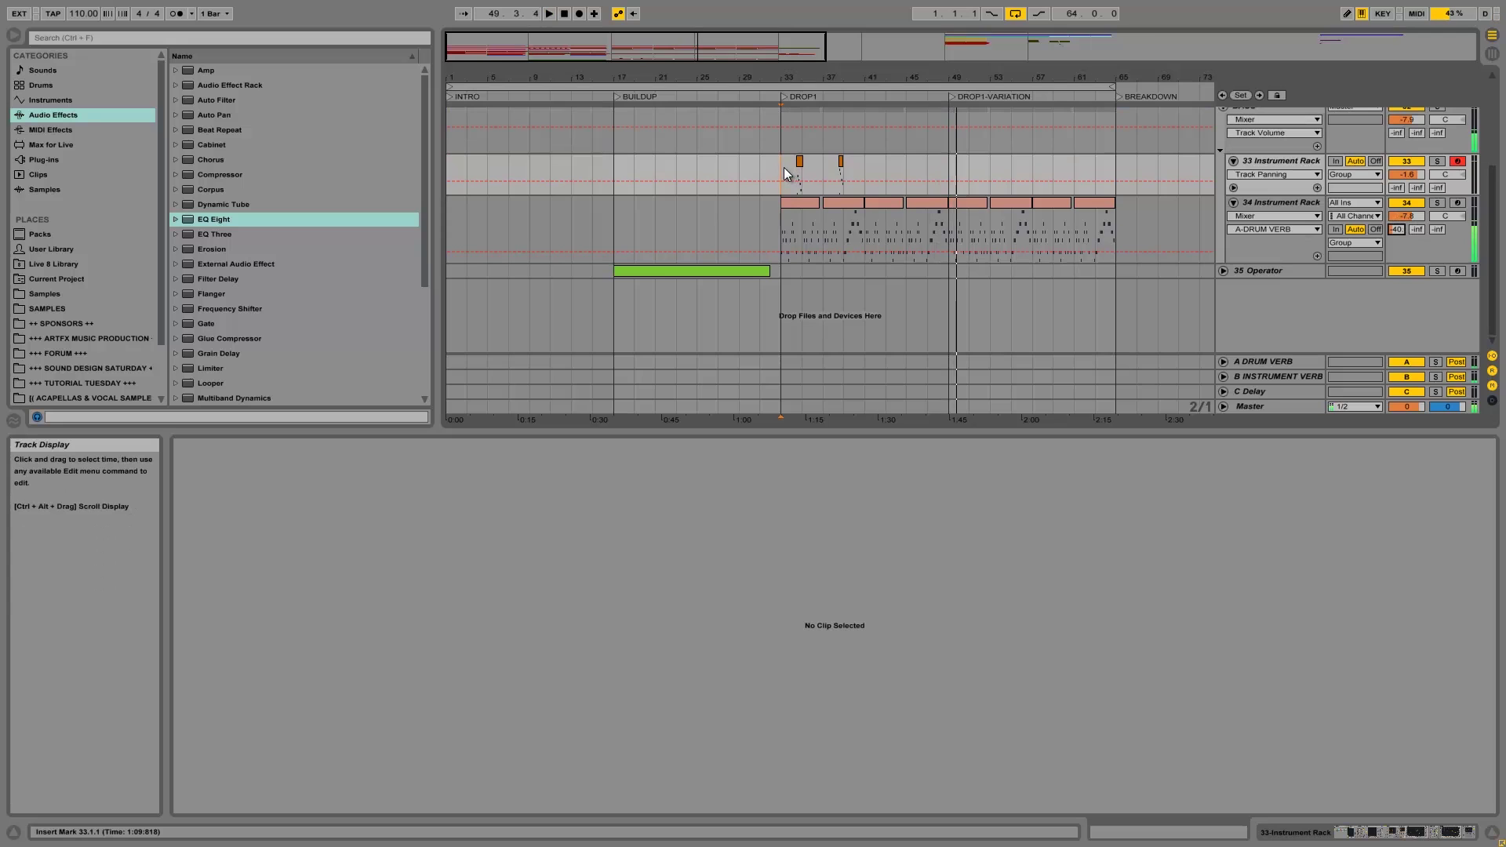
pyautogui.moveTo(783, 168)
pyautogui.mouseDown()
pyautogui.moveTo(939, 176)
pyautogui.moveTo(793, 171)
pyautogui.mouseUp()
pyautogui.click(942, 176)
pyautogui.hotkey('ctrl', 'd')
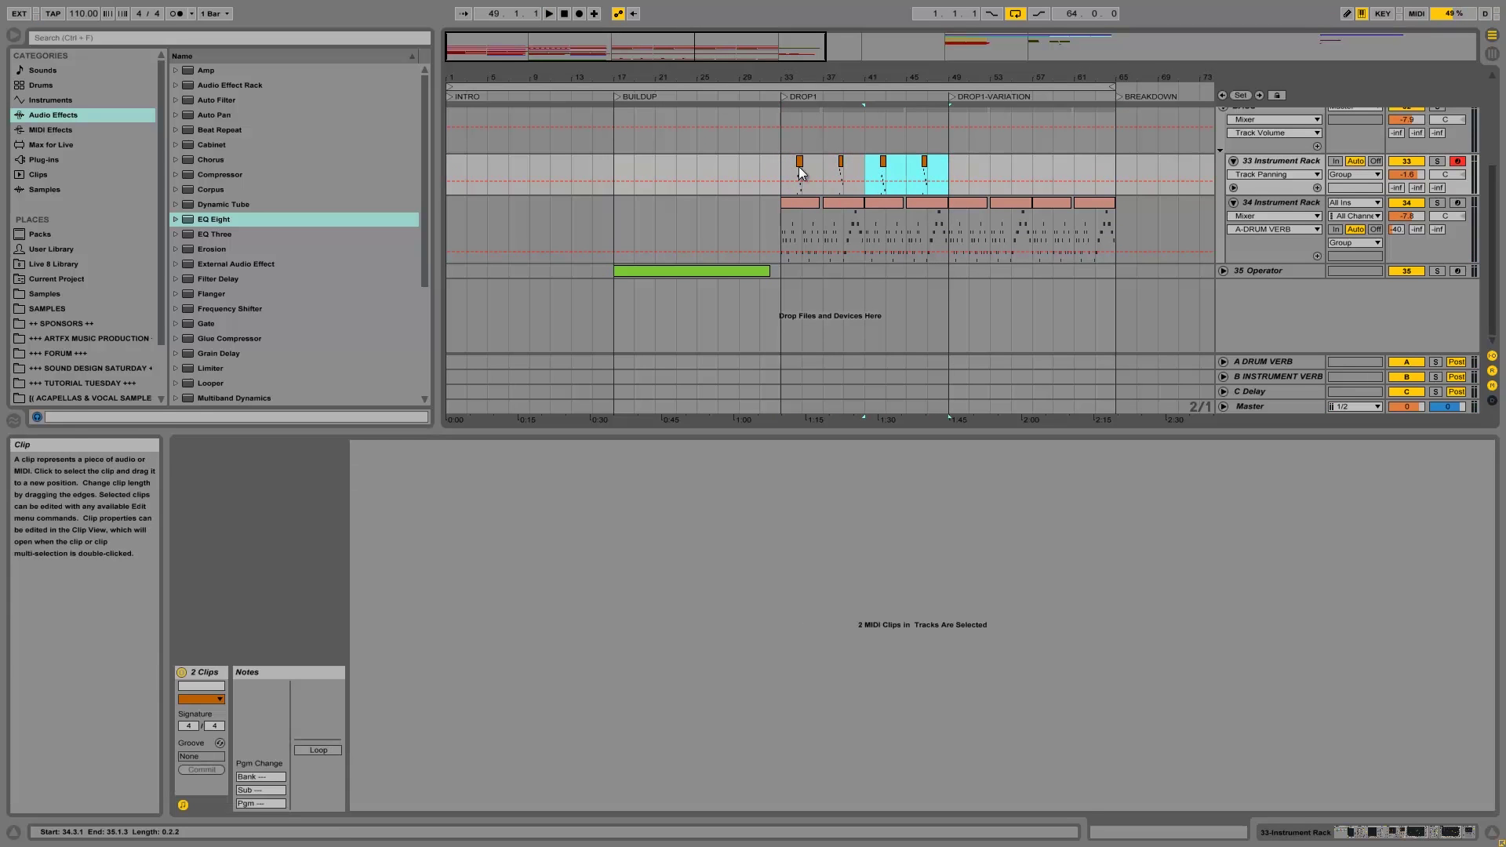
pyautogui.click(780, 171)
pyautogui.press('space')
# Step: Fold the BASS group, unfold the JUNO group, and raise the Br01: JUNO-D Bras track's volume to -9.7 dB
pyautogui.scroll(2, 1288, 173)
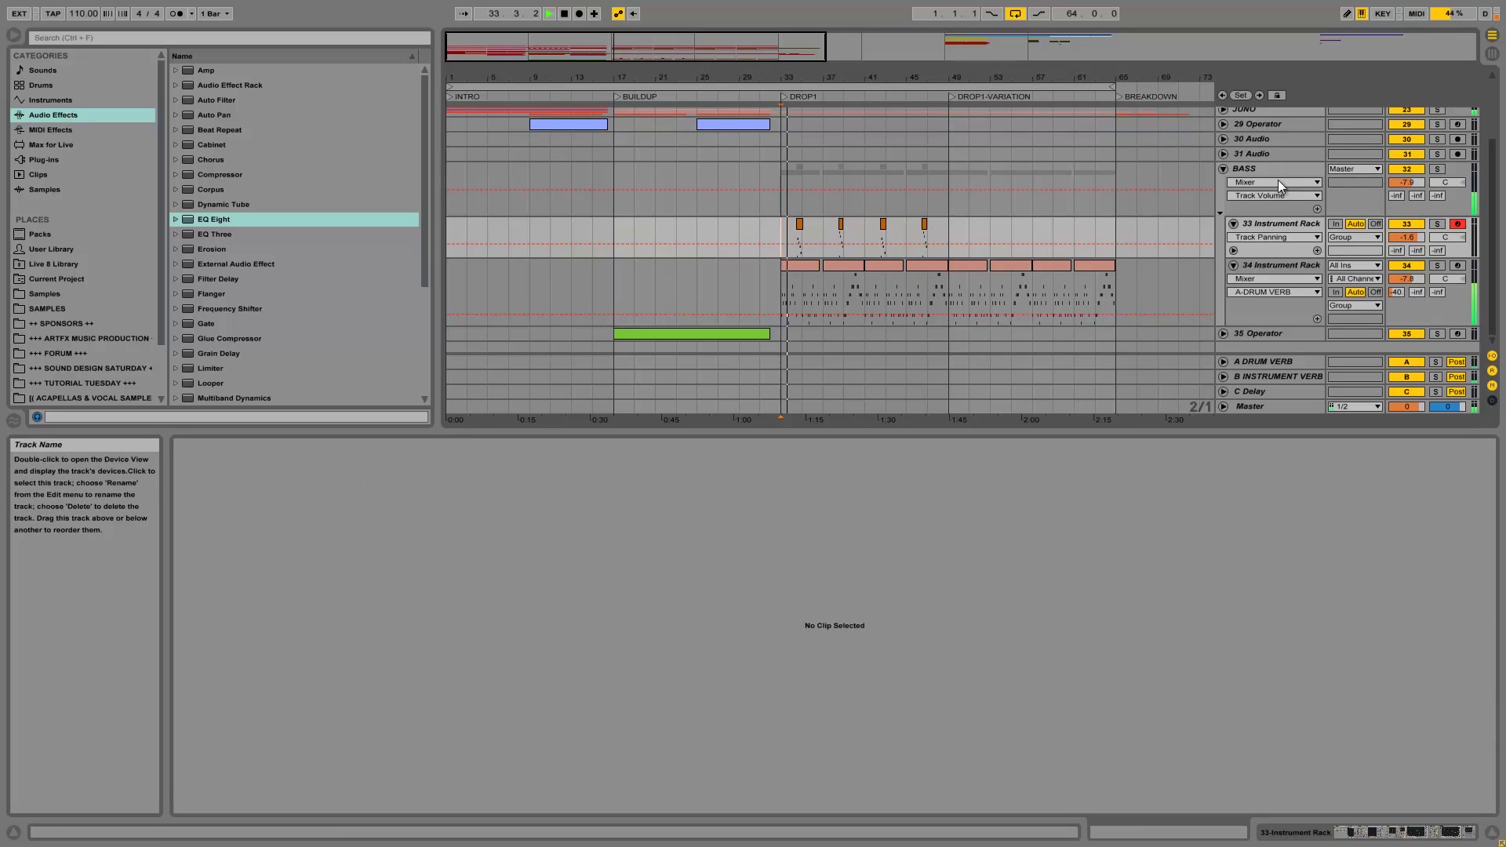
pyautogui.click(1221, 171)
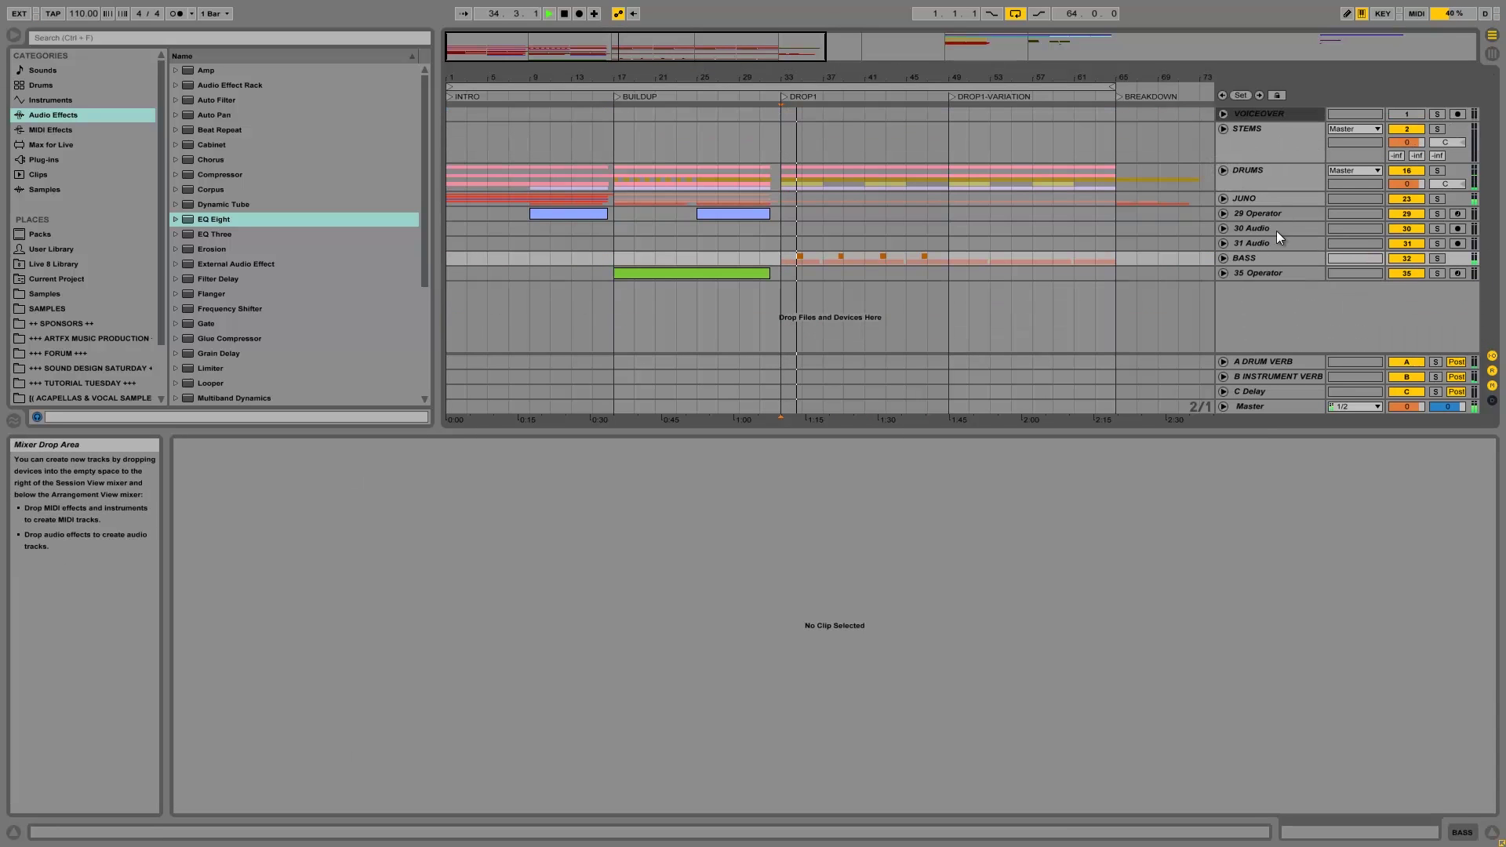
pyautogui.click(1224, 198)
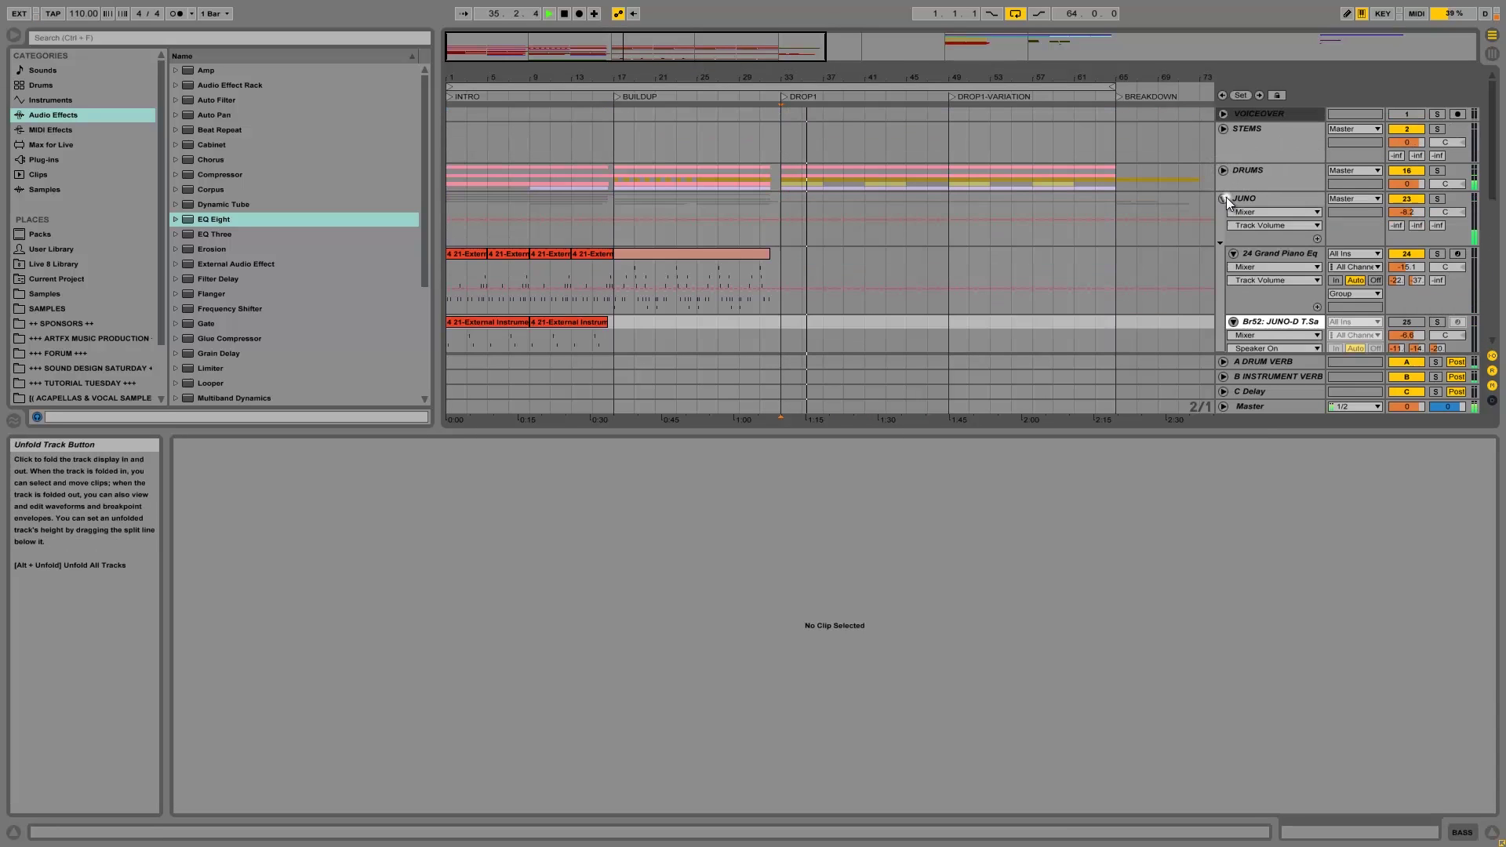
pyautogui.scroll(-2, 1251, 206)
pyautogui.scroll(1, 1264, 218)
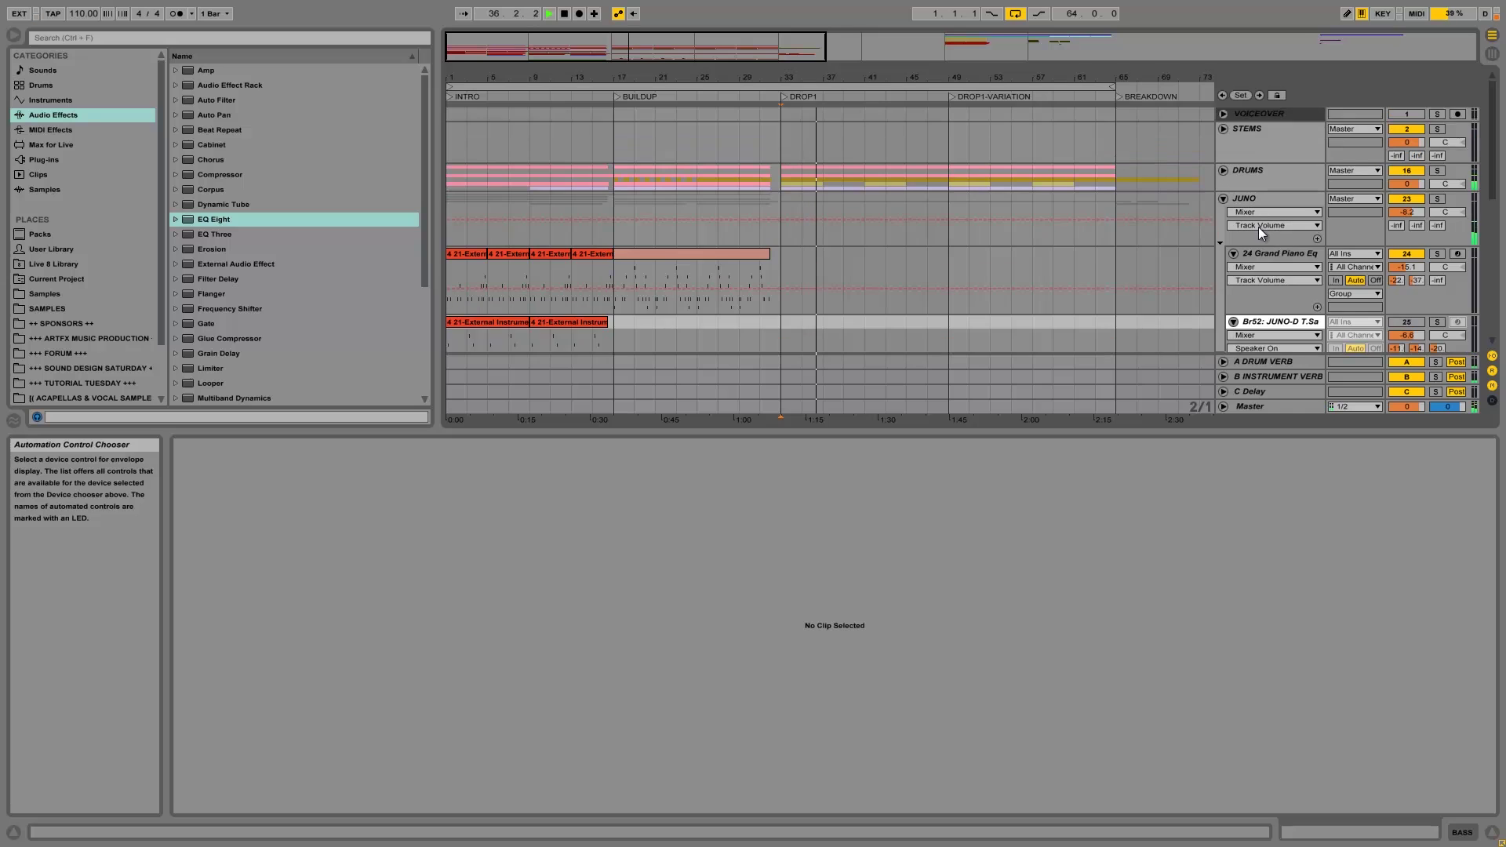
pyautogui.scroll(-1, 1262, 235)
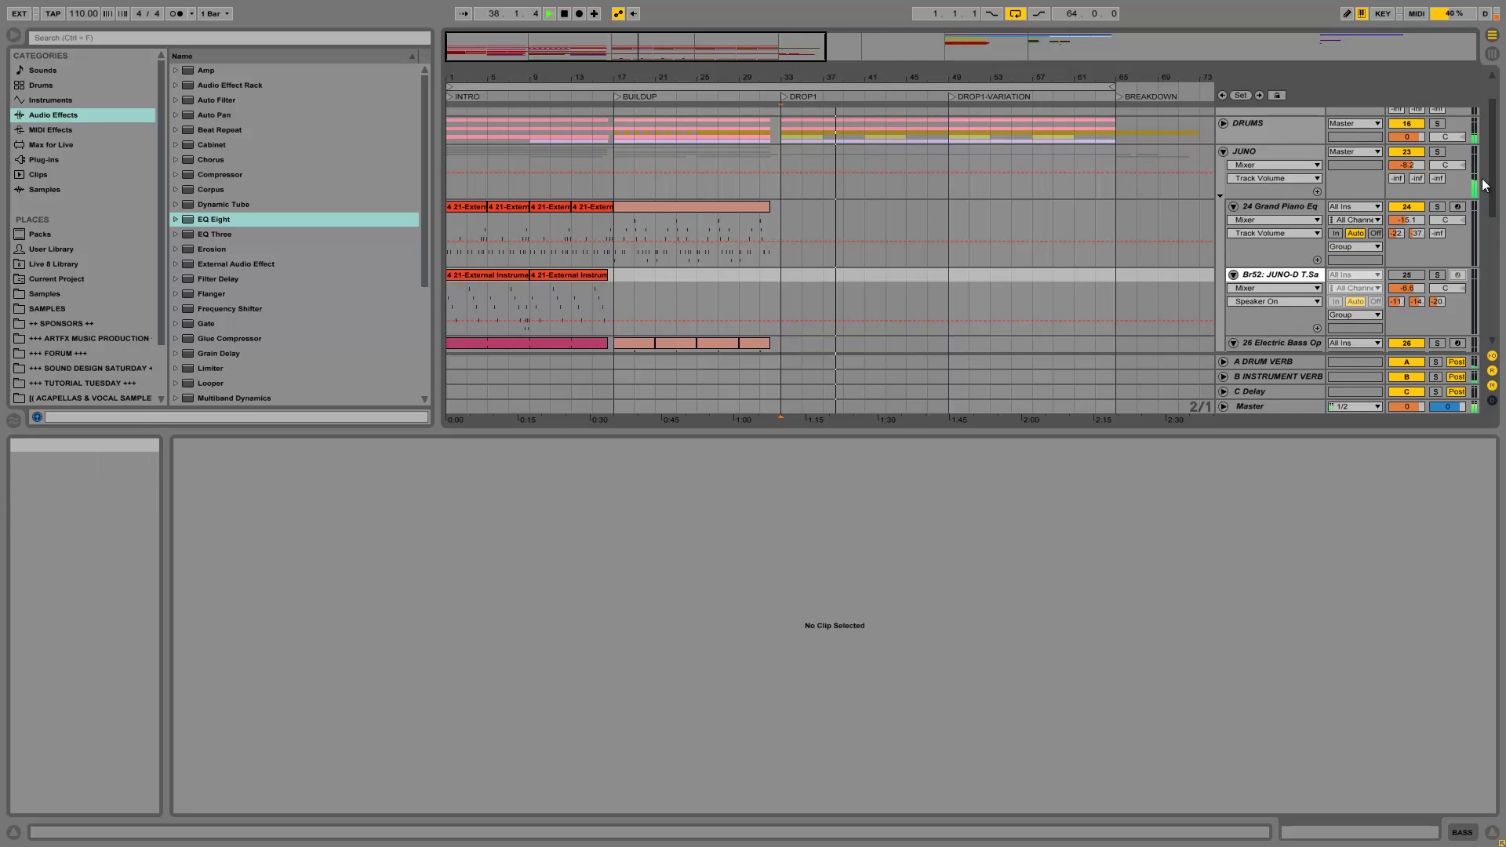
pyautogui.moveTo(1495, 194); pyautogui.dragTo(1494, 250)
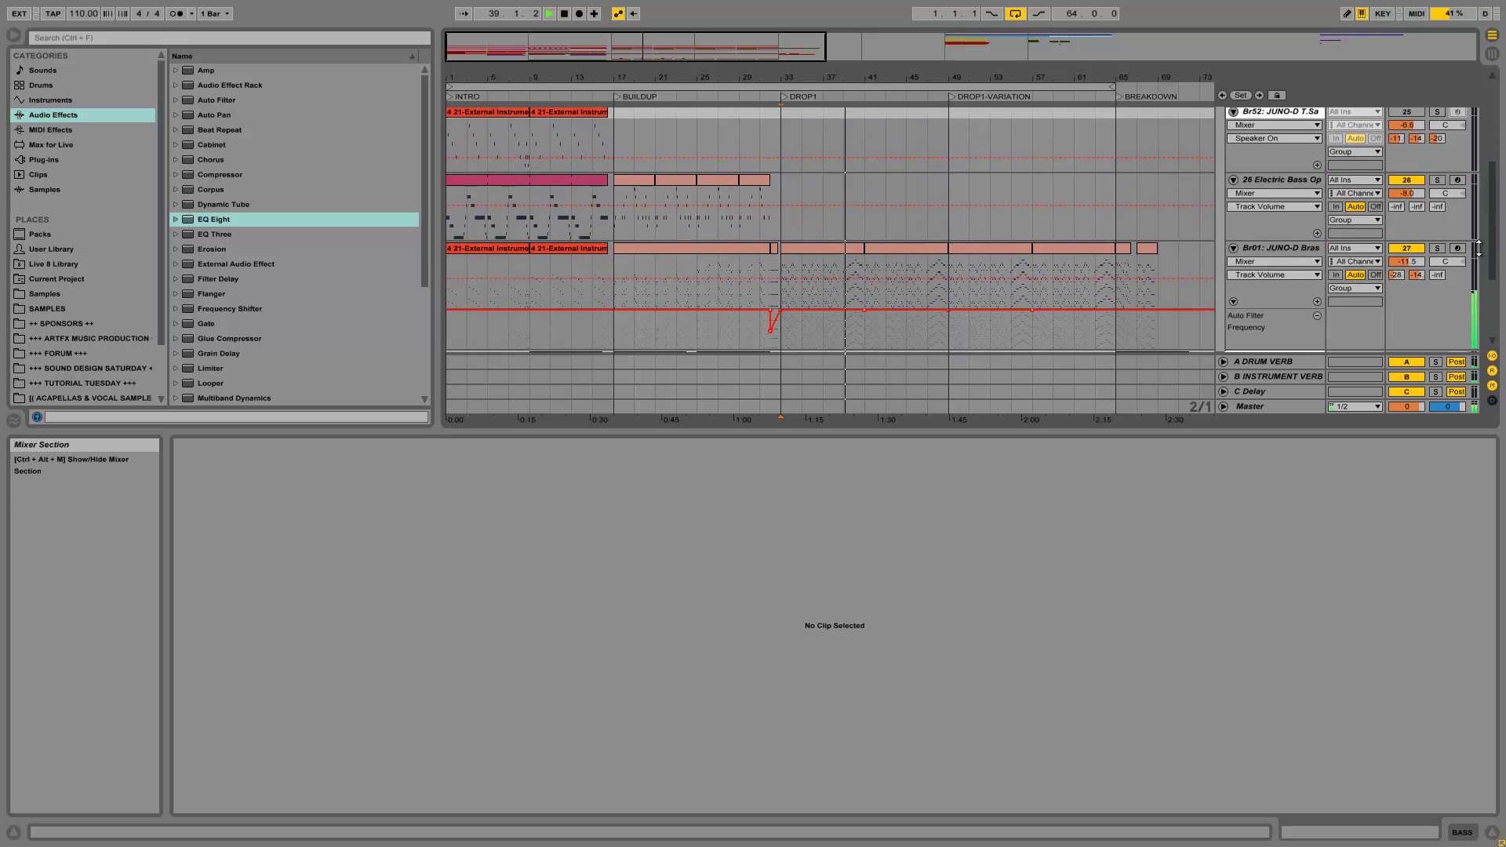
pyautogui.scroll(2, 1420, 260)
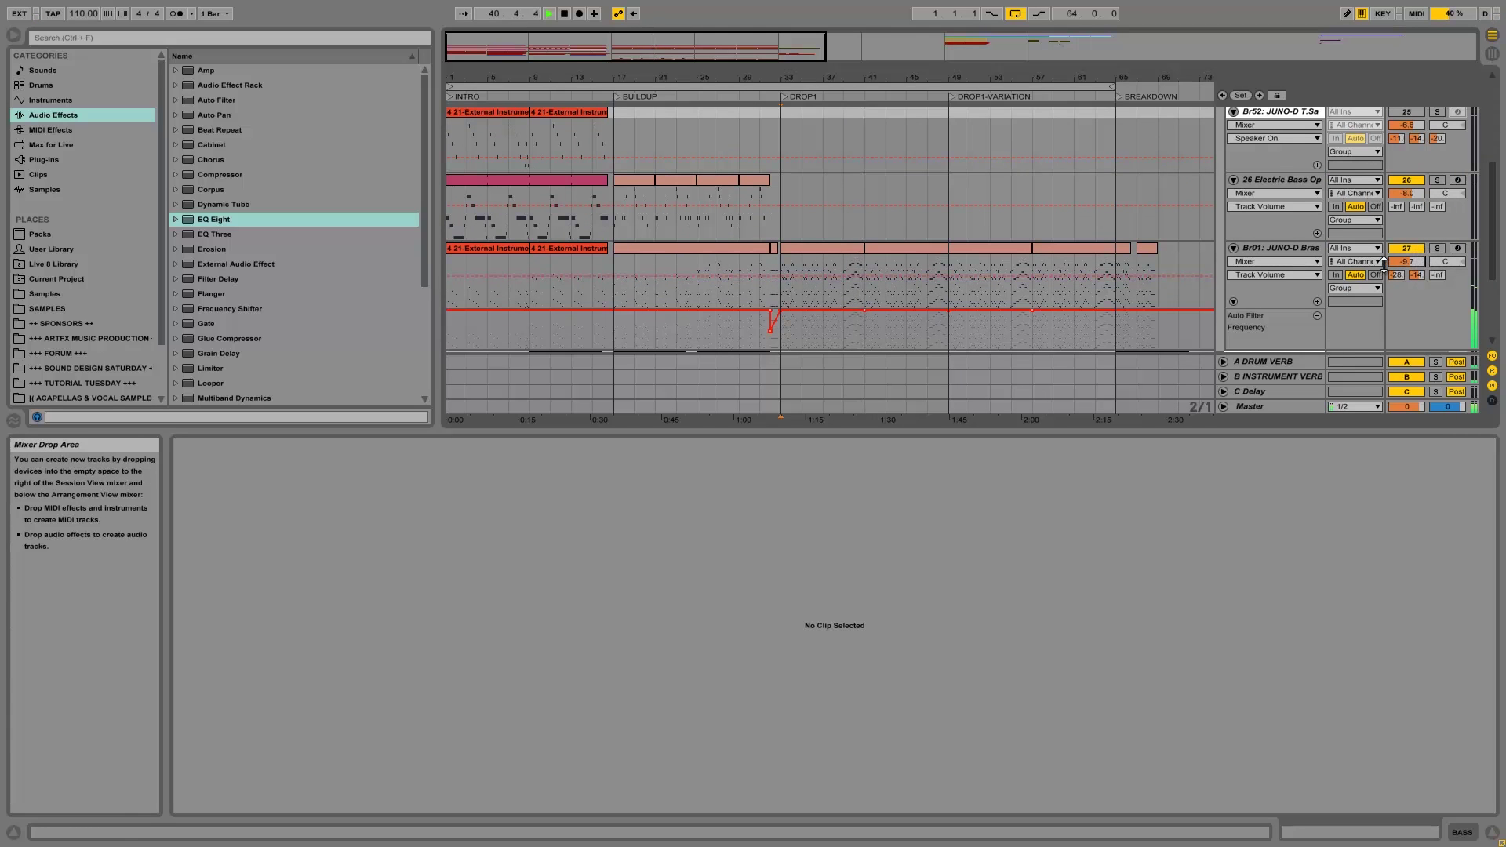
# Step: Listen to the rebalanced mix from 31.1.1 through the transition into the drop
pyautogui.press('space')
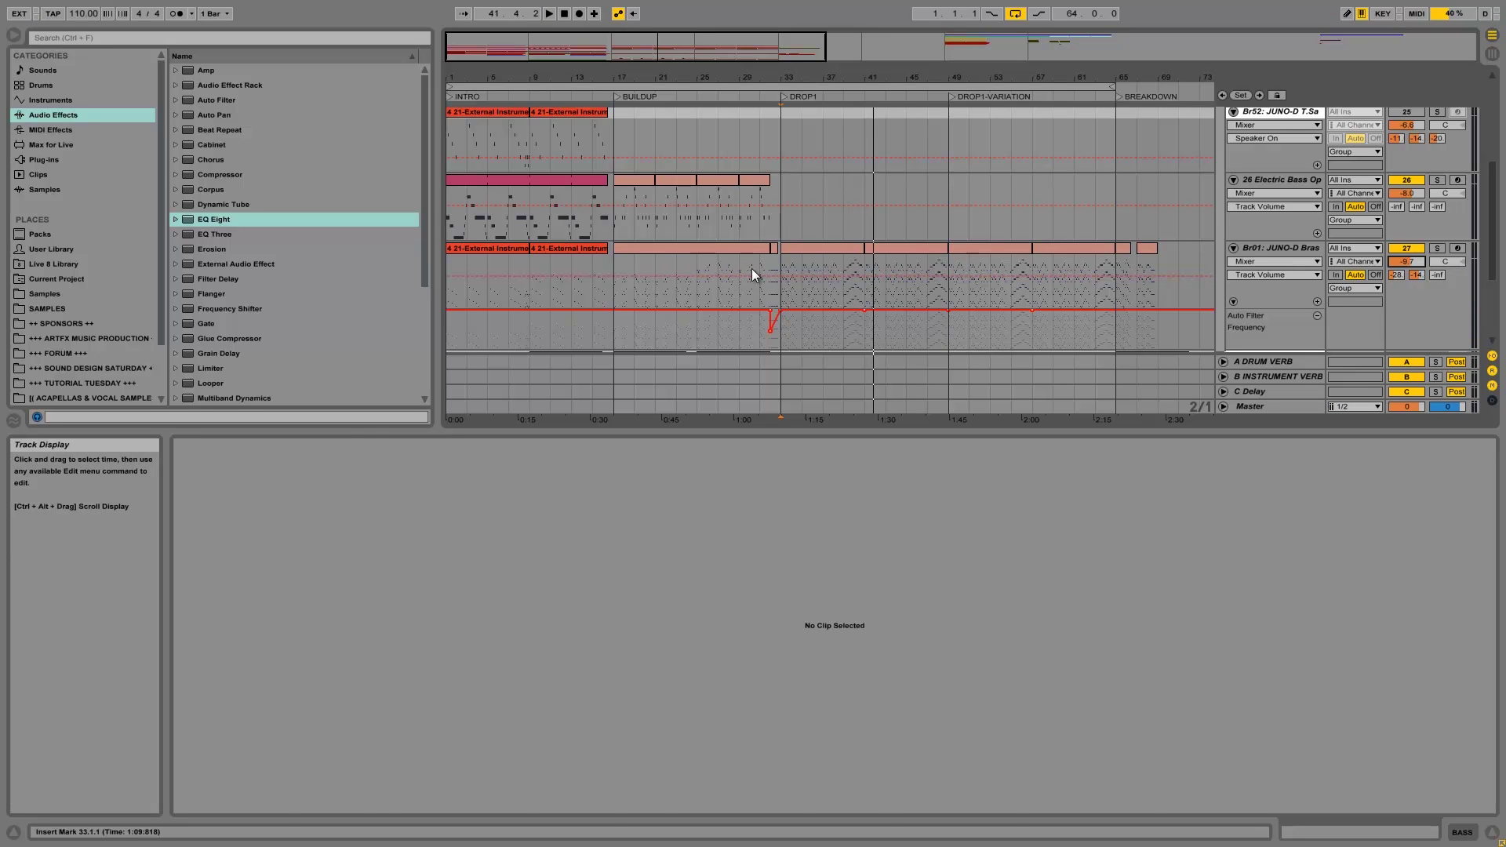
pyautogui.click(756, 270)
pyautogui.press('space')
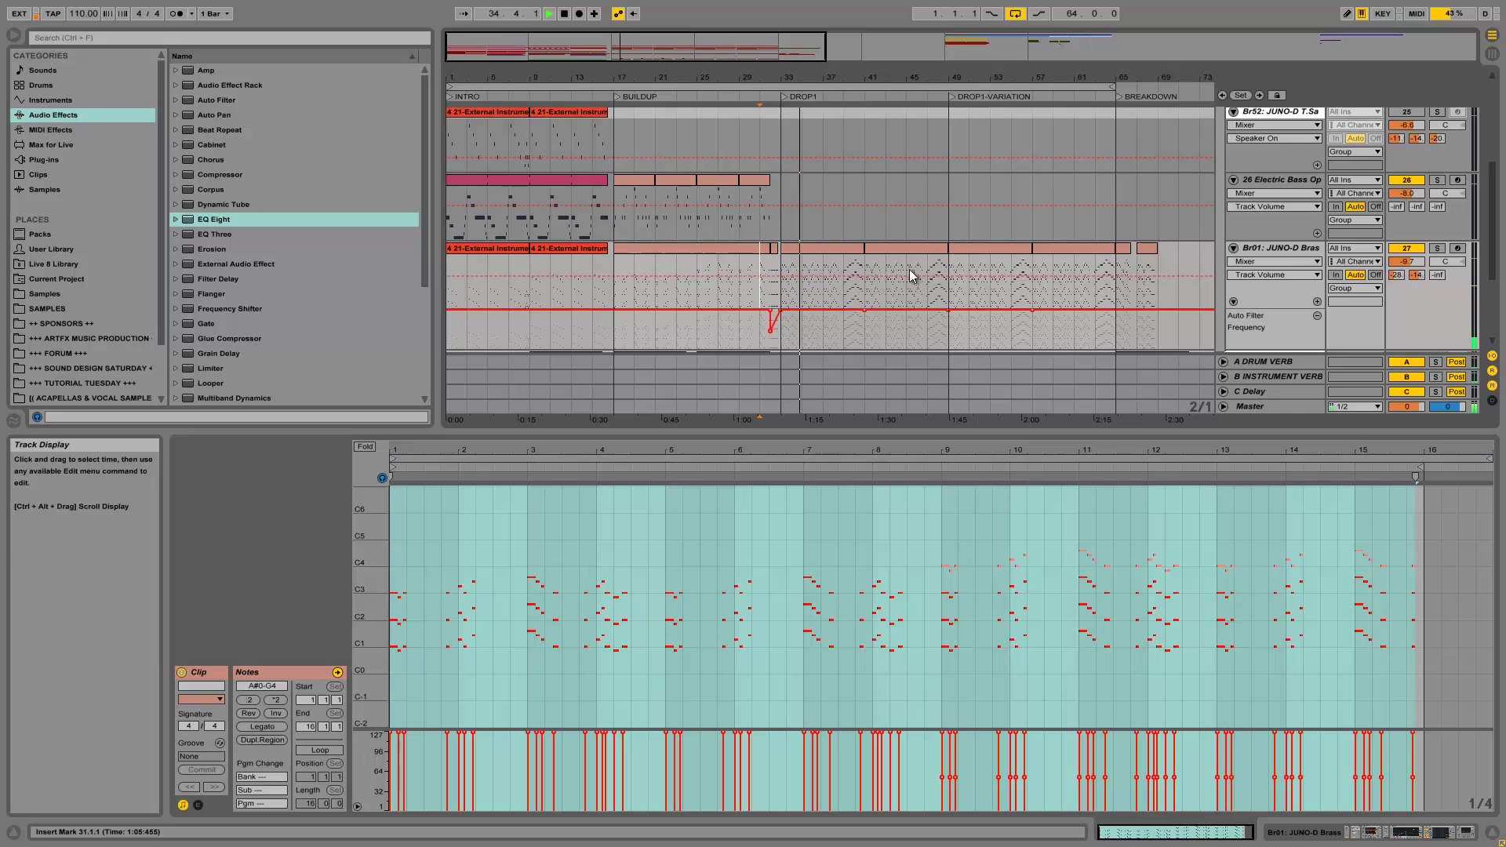
pyautogui.click(564, 14)
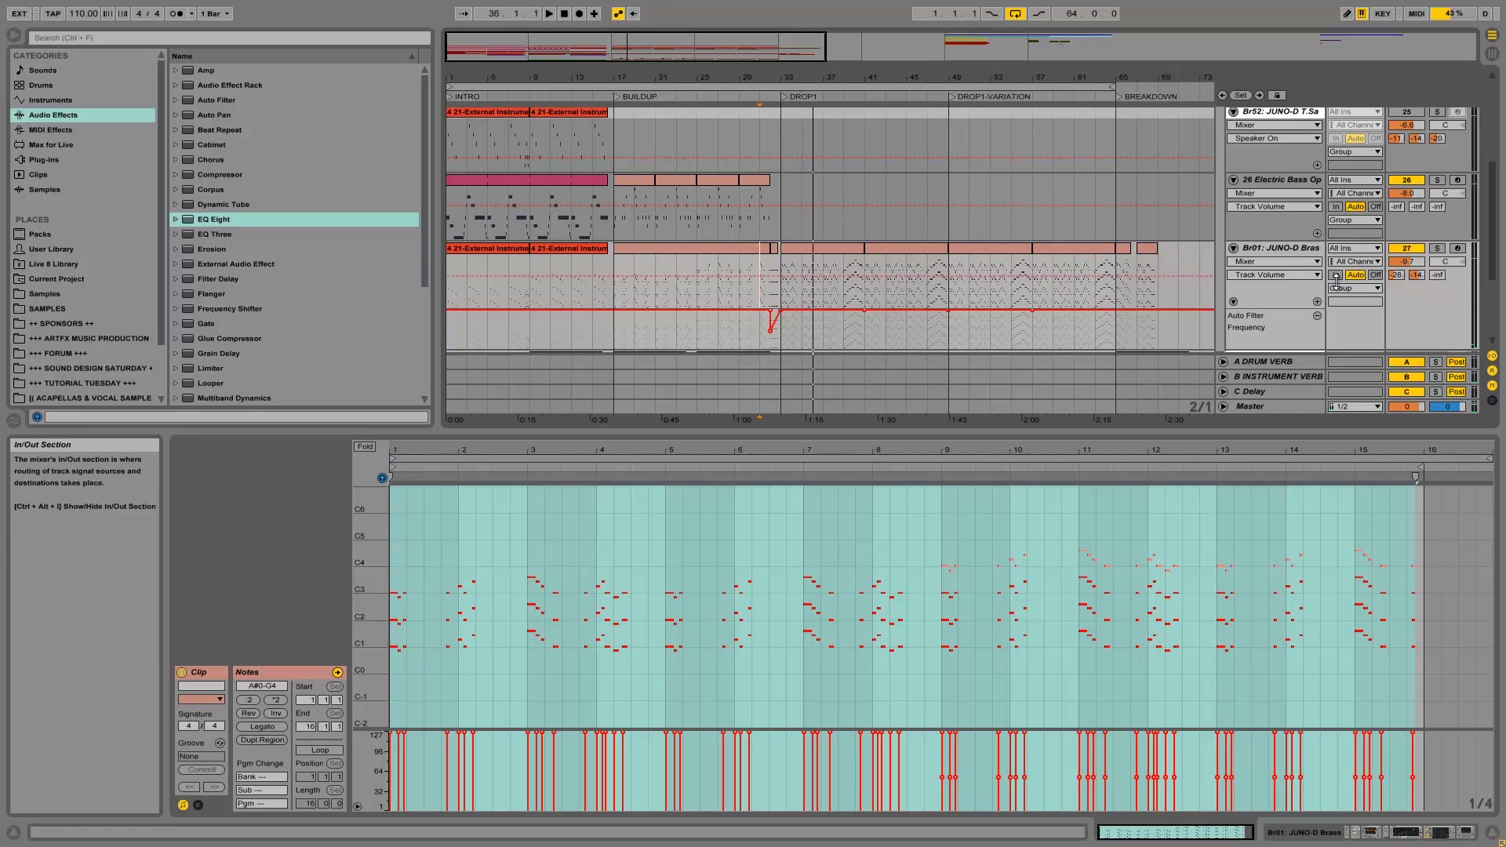
# Step: Unfold and solo the BASS group, and select its 33 Instrument Rack track with the device chain shown
pyautogui.moveTo(1493, 258); pyautogui.dragTo(1489, 341)
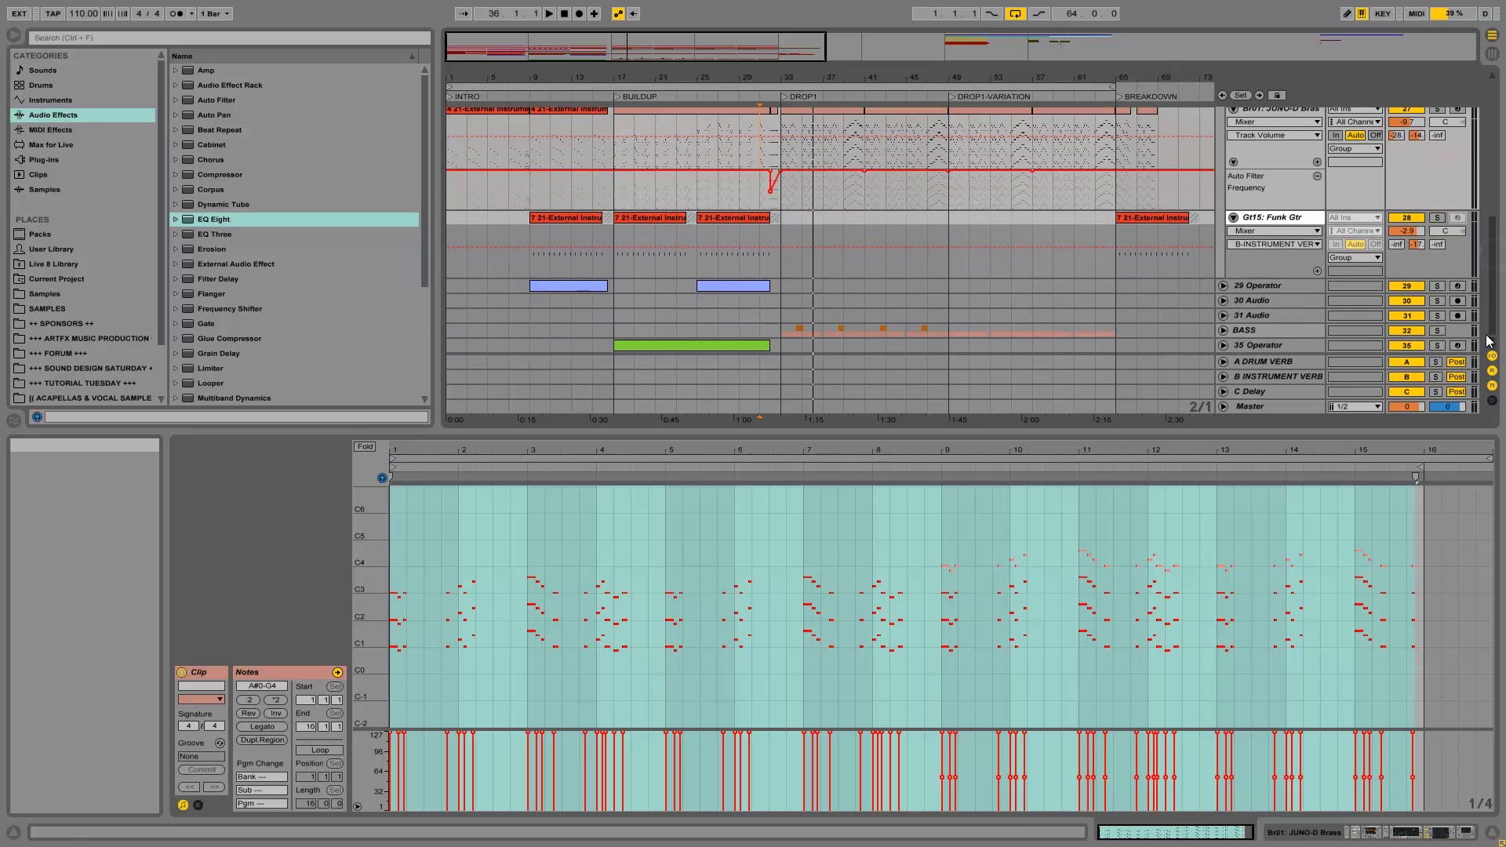
pyautogui.scroll(2, 867, 224)
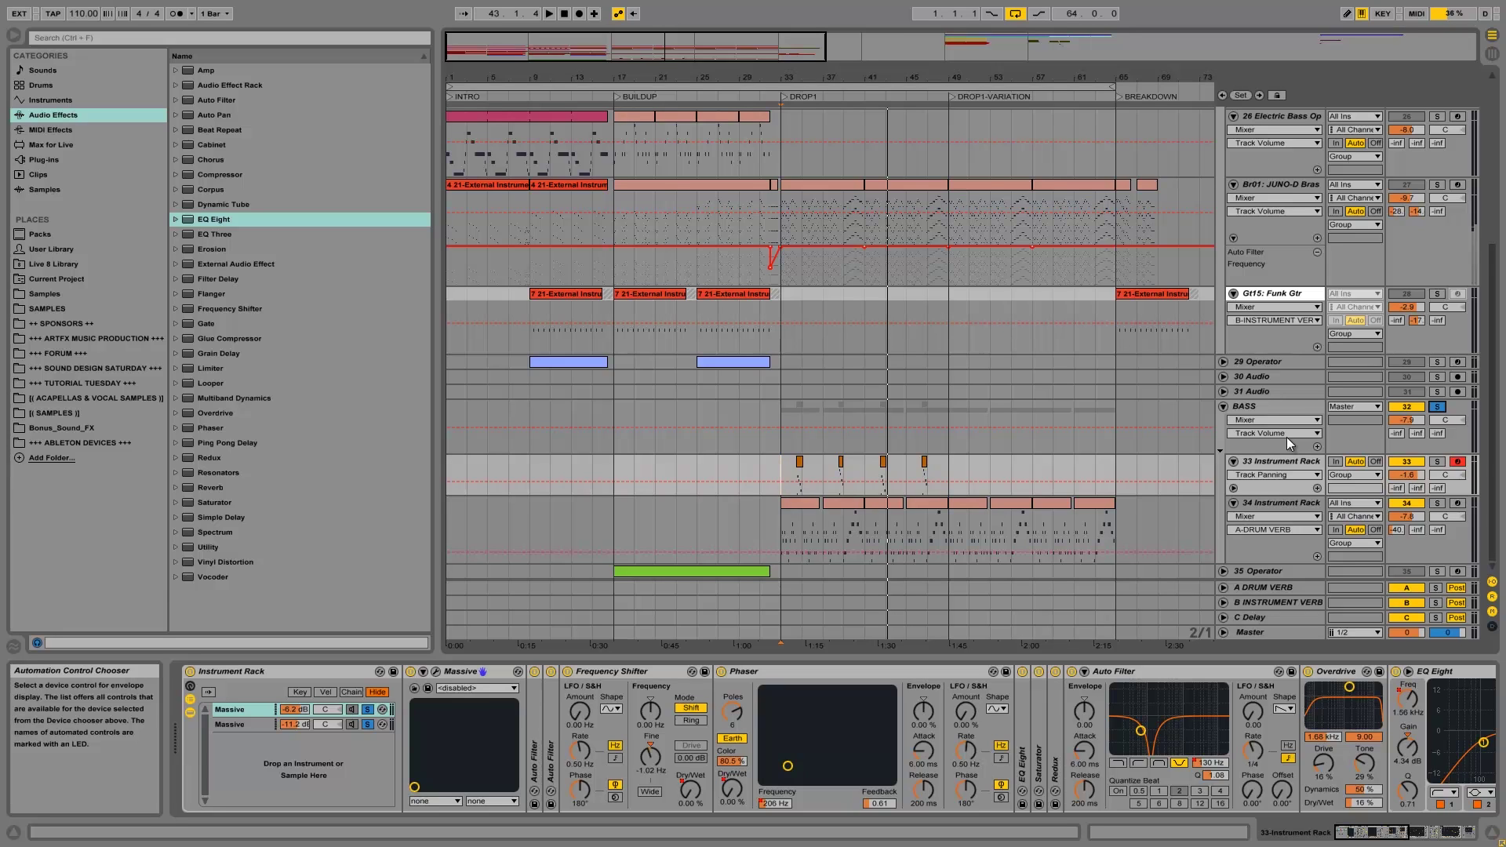
pyautogui.click(1271, 461)
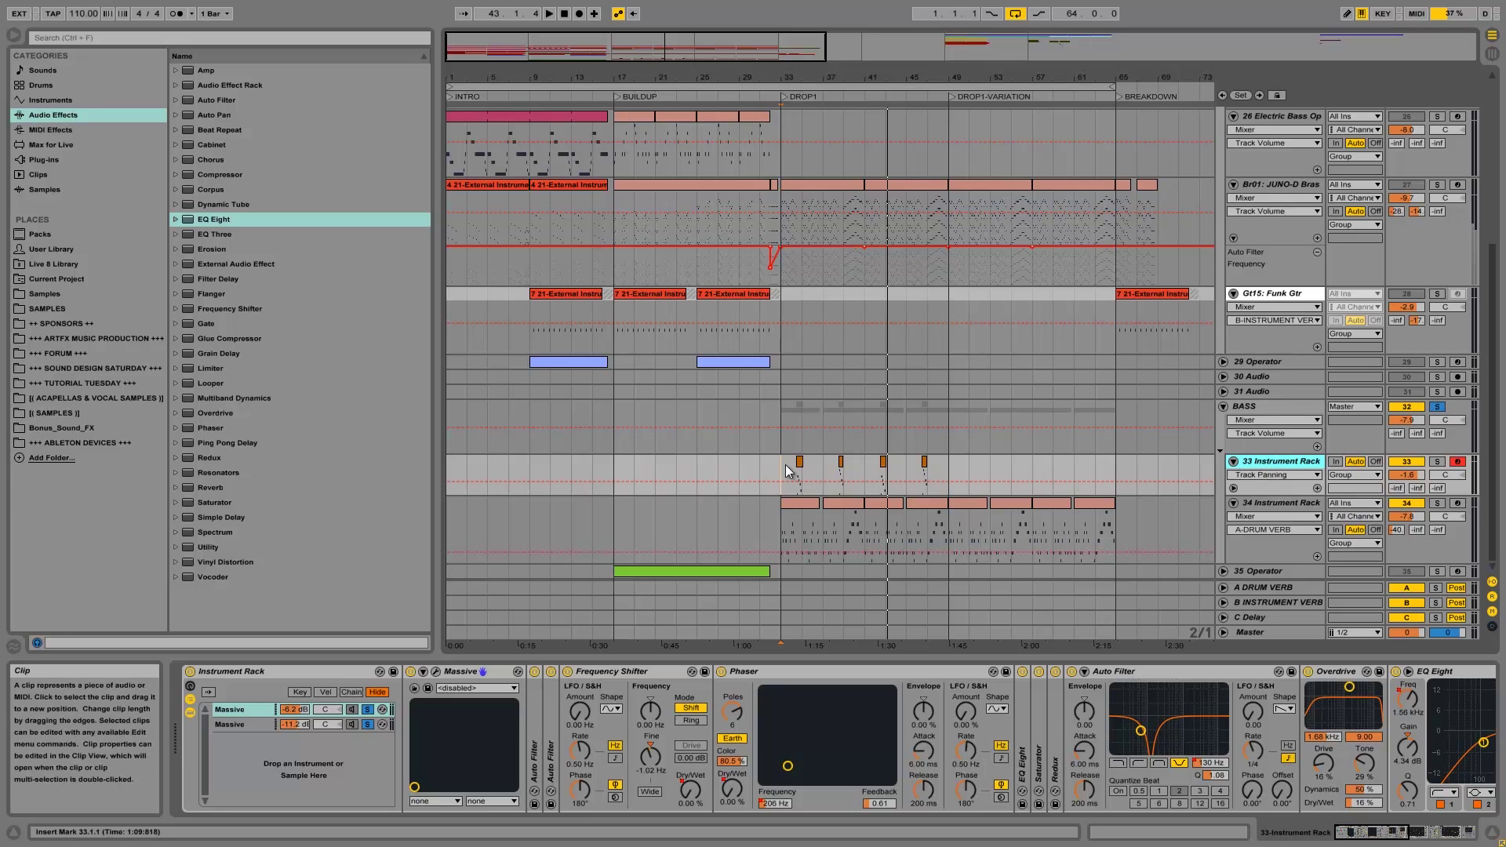